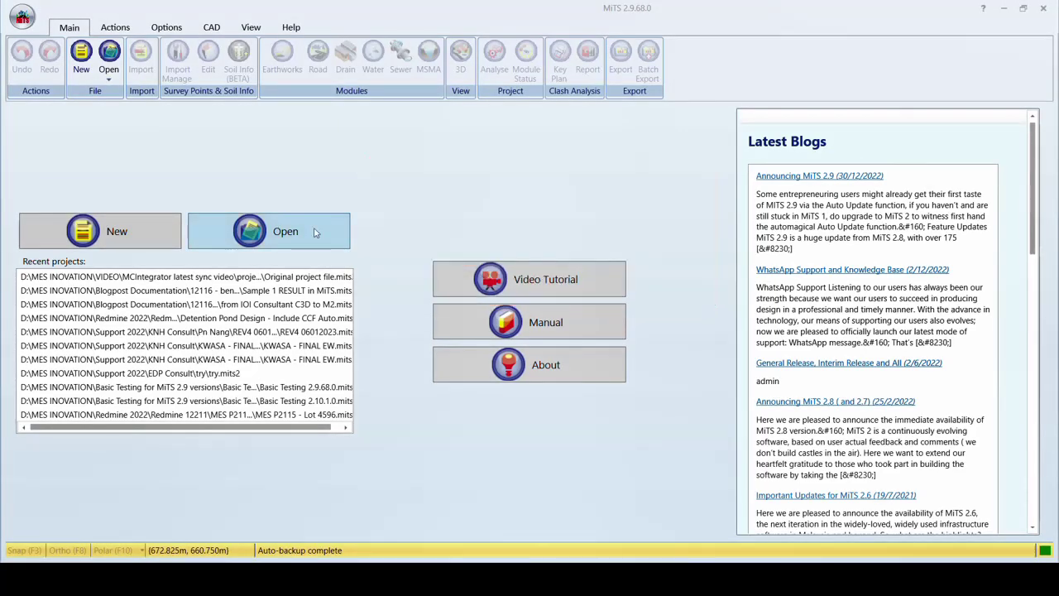
# - Load Original project file.mits2 and centre its site plan in view
pyautogui.click(314, 227)
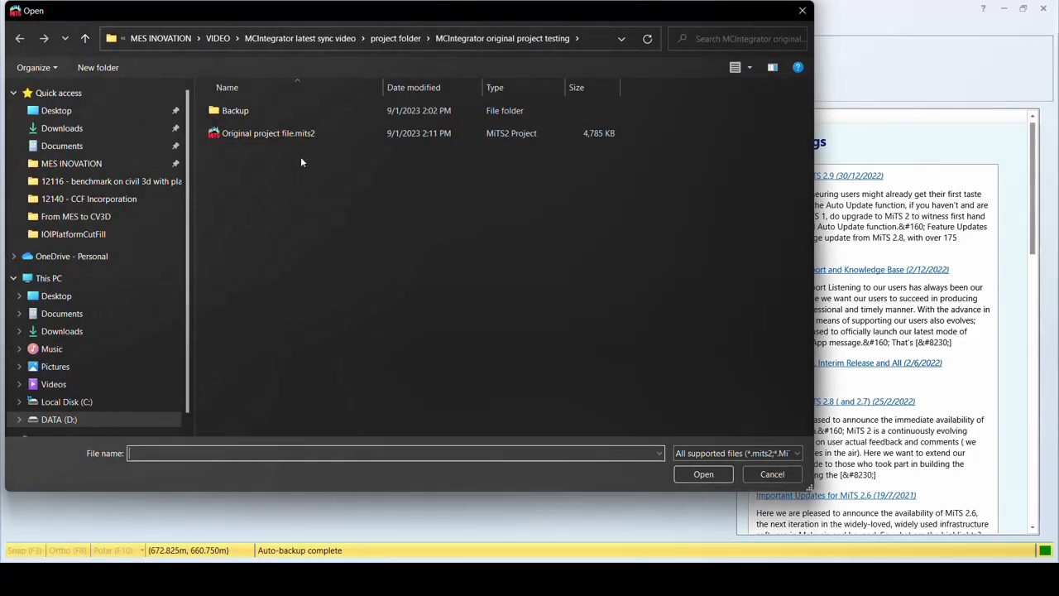
pyautogui.click(304, 135)
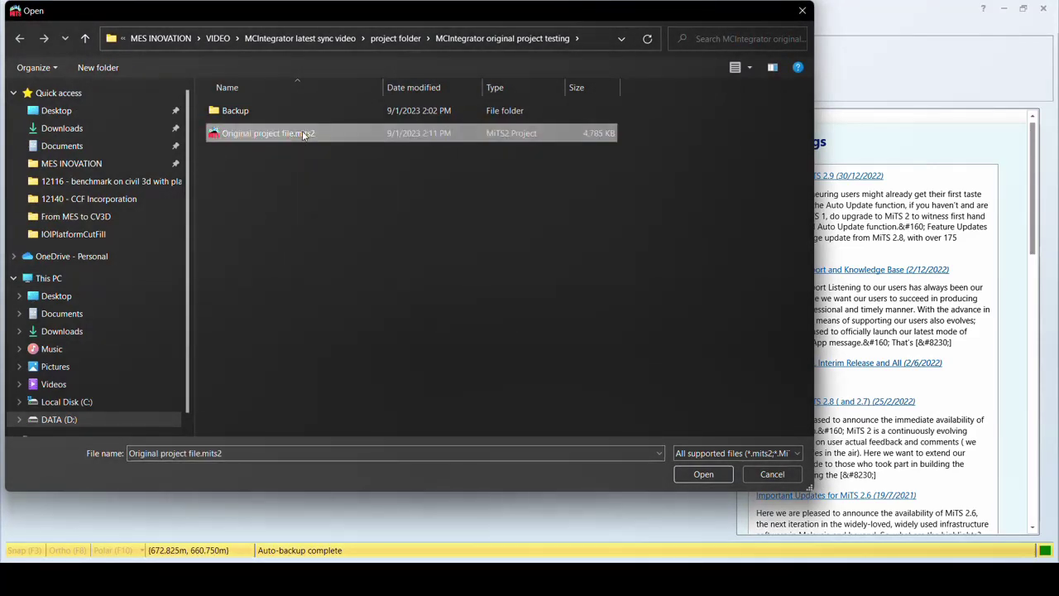
pyautogui.click(687, 473)
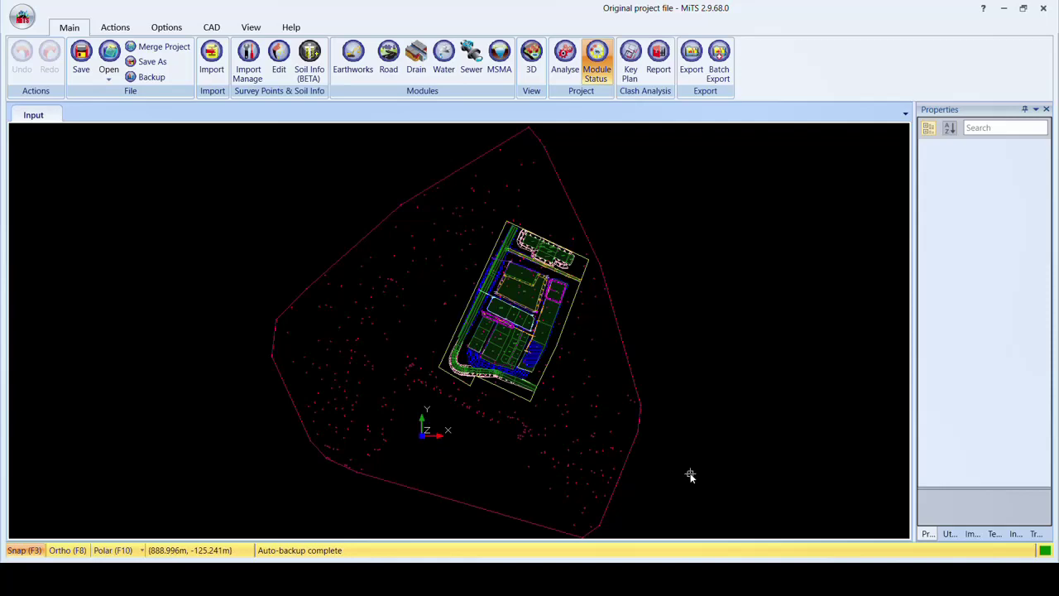
pyautogui.moveTo(588, 325)
pyautogui.mouseDown(button='middle')
pyautogui.moveTo(534, 334)
pyautogui.moveTo(511, 367)
pyautogui.mouseUp(button='middle')
pyautogui.scroll(3, 534, 334)
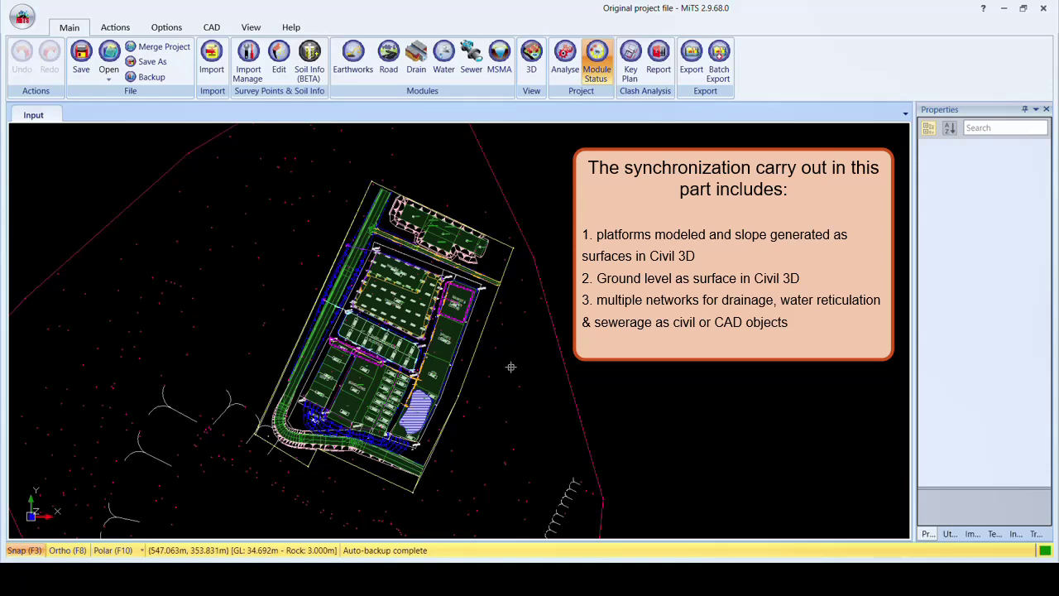
# - Show the site as a tilted, zoomed 3D terrain model, then hide all layers except utility networks
pyautogui.click(534, 66)
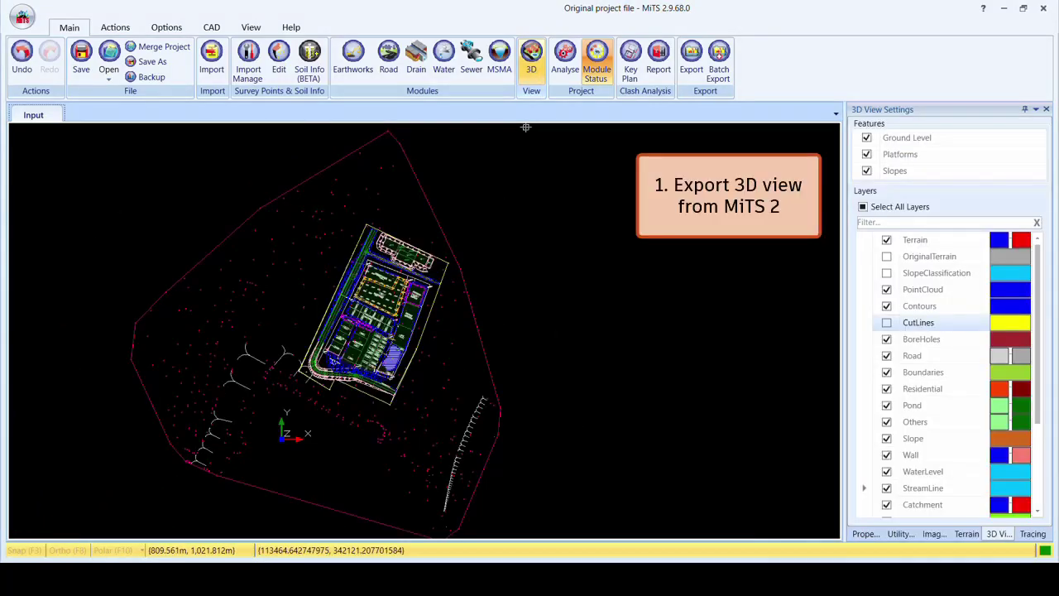
pyautogui.click(534, 70)
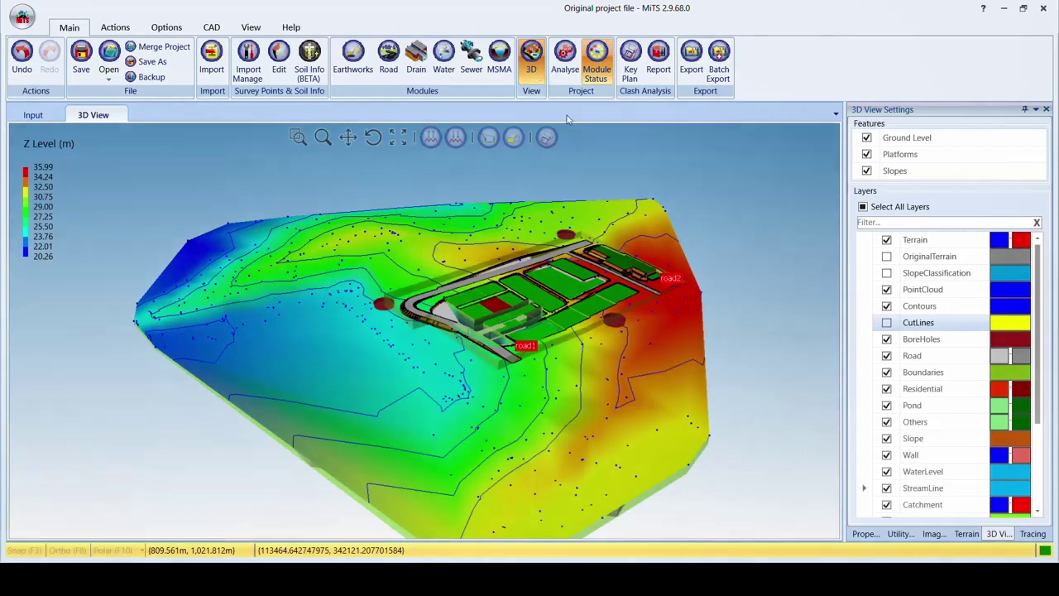
pyautogui.scroll(2, 633, 222)
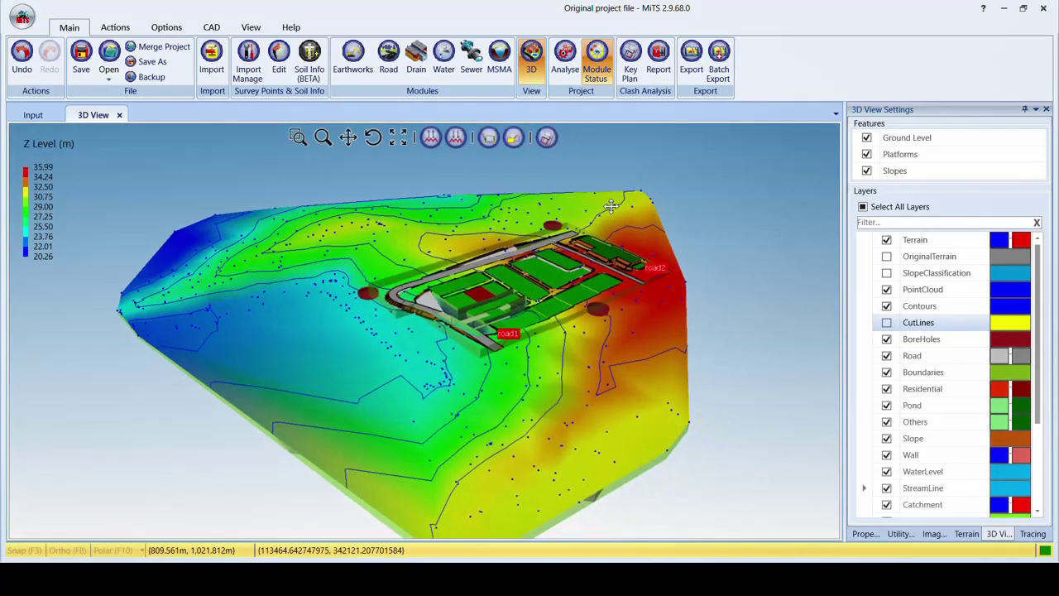
pyautogui.scroll(1, 629, 219)
pyautogui.scroll(2, 654, 212)
pyautogui.moveTo(672, 216); pyautogui.dragTo(756, 234)
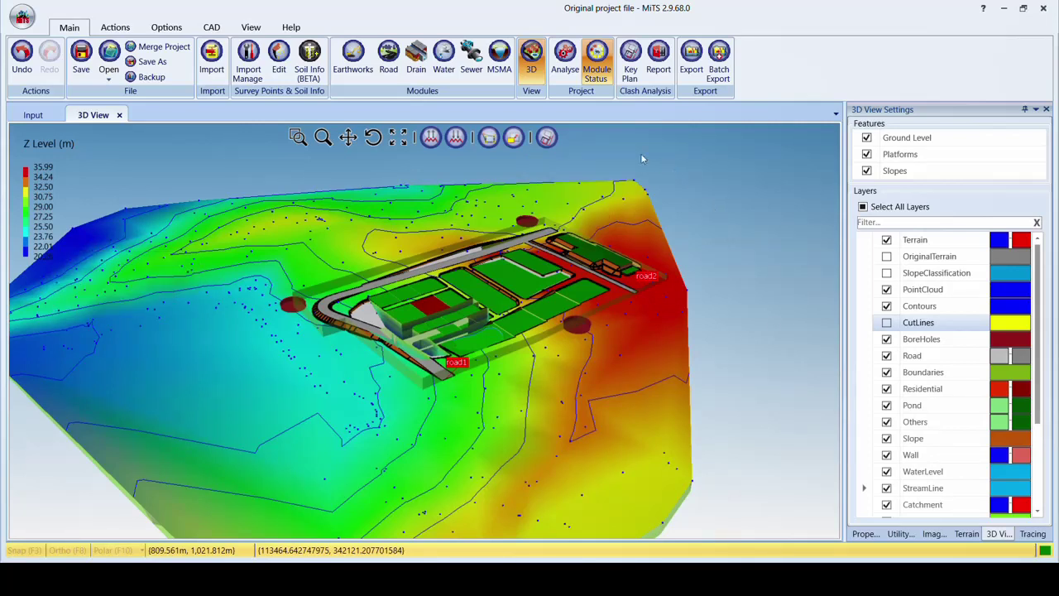
pyautogui.click(550, 138)
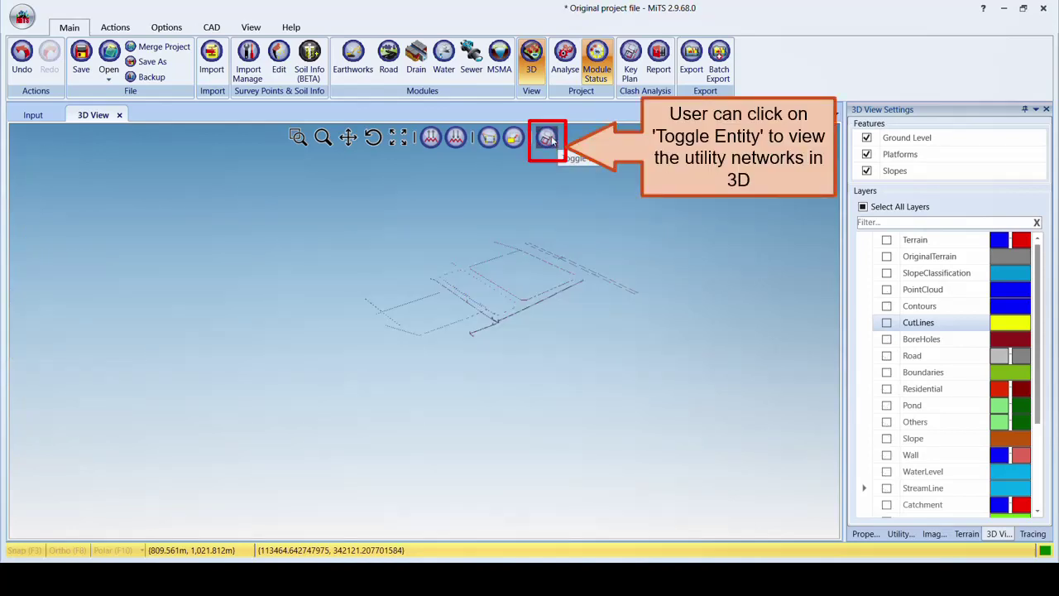
# - Zoom in and centre the view on the pipe network
pyautogui.moveTo(581, 312); pyautogui.dragTo(568, 319, button='middle')
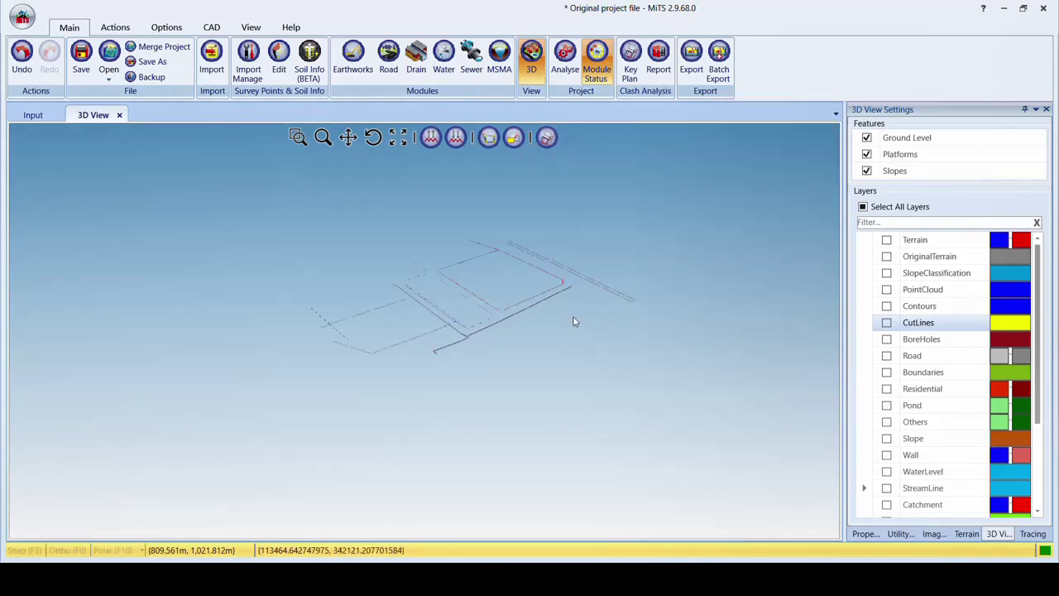
pyautogui.scroll(2, 575, 323)
pyautogui.scroll(1, 579, 340)
pyautogui.scroll(2, 579, 340)
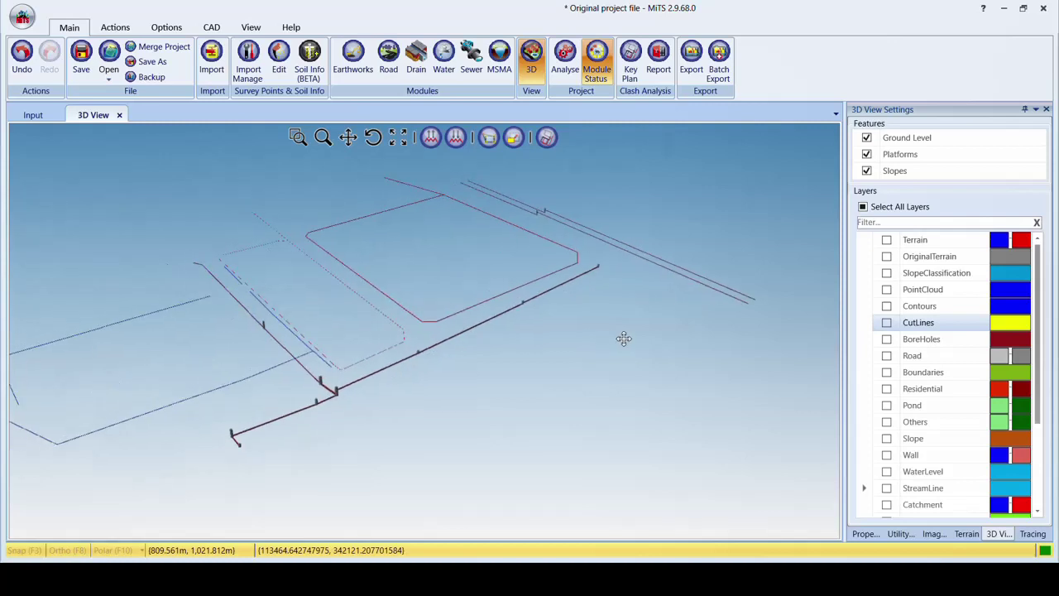
pyautogui.scroll(2, 645, 352)
pyautogui.moveTo(672, 369); pyautogui.dragTo(679, 370, button='middle')
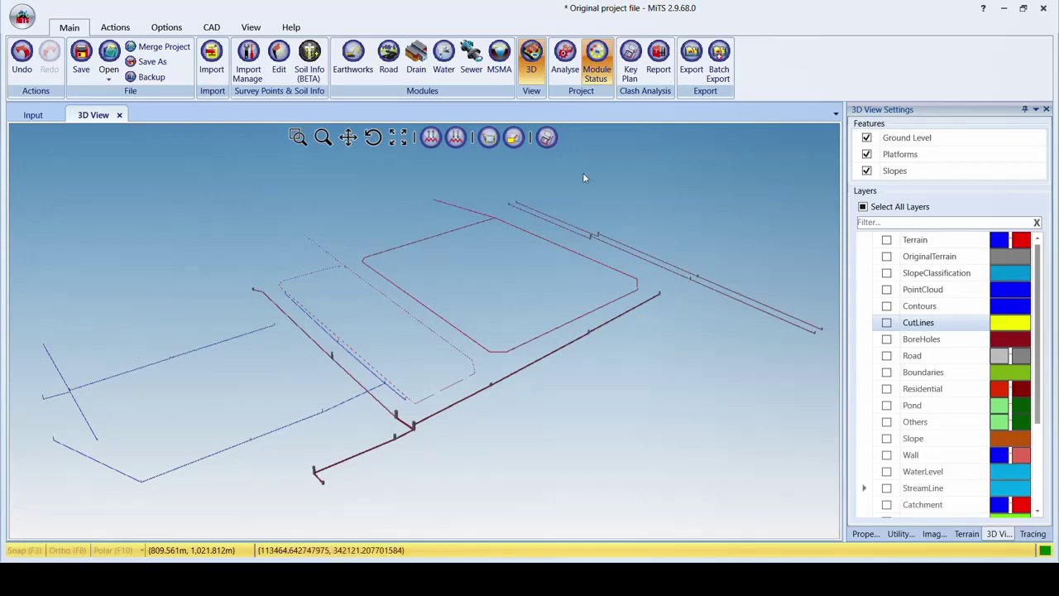
# - Turn all 3D layers back on except CutLines, then zoom out to the whole site
pyautogui.click(547, 138)
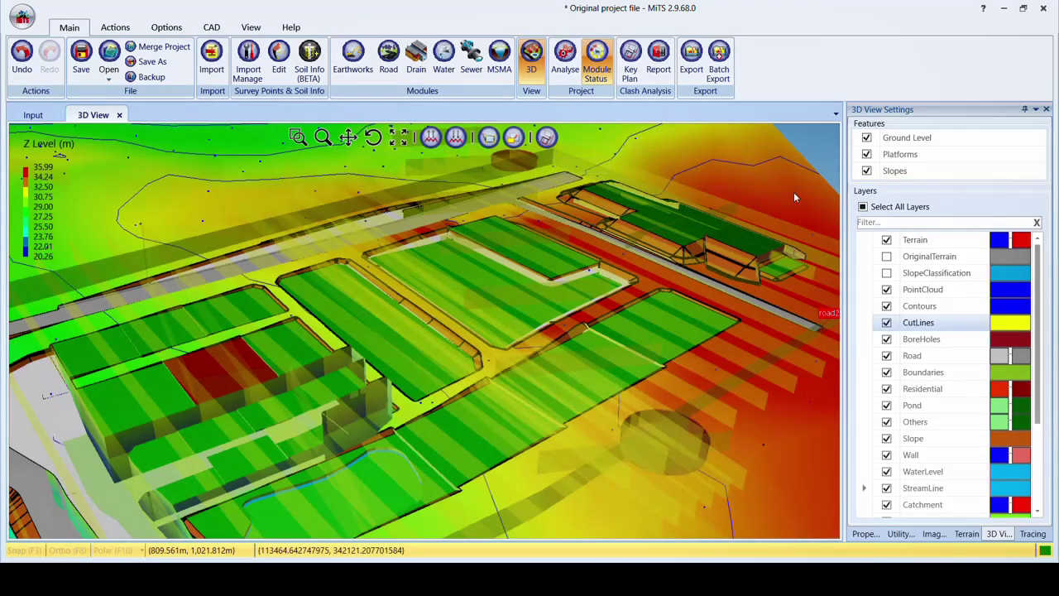
pyautogui.click(886, 323)
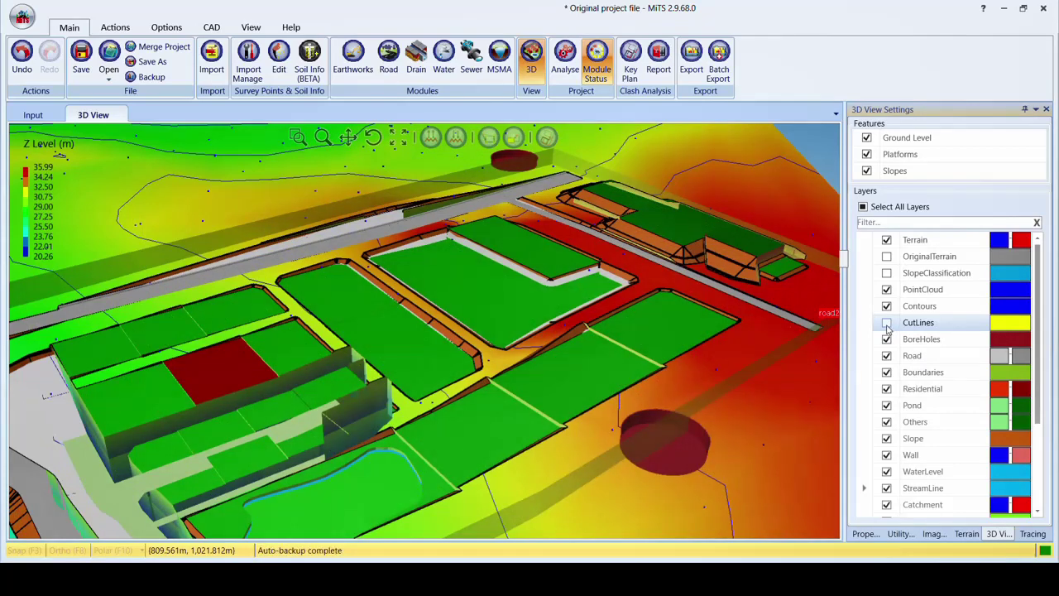
pyautogui.scroll(-3, 769, 307)
pyautogui.scroll(-2, 731, 304)
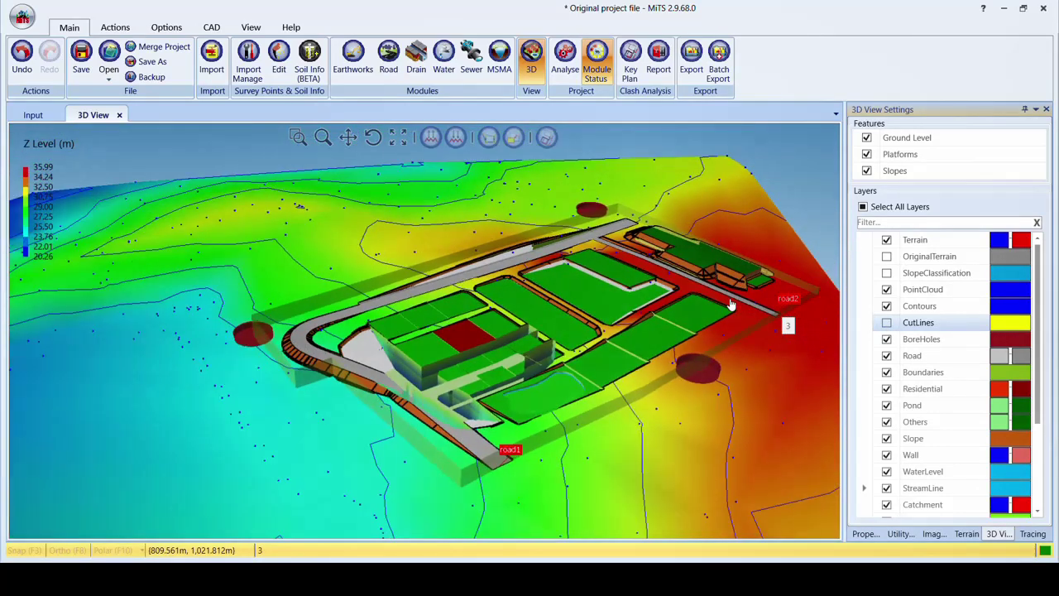
pyautogui.scroll(-2, 732, 304)
pyautogui.scroll(-2, 708, 299)
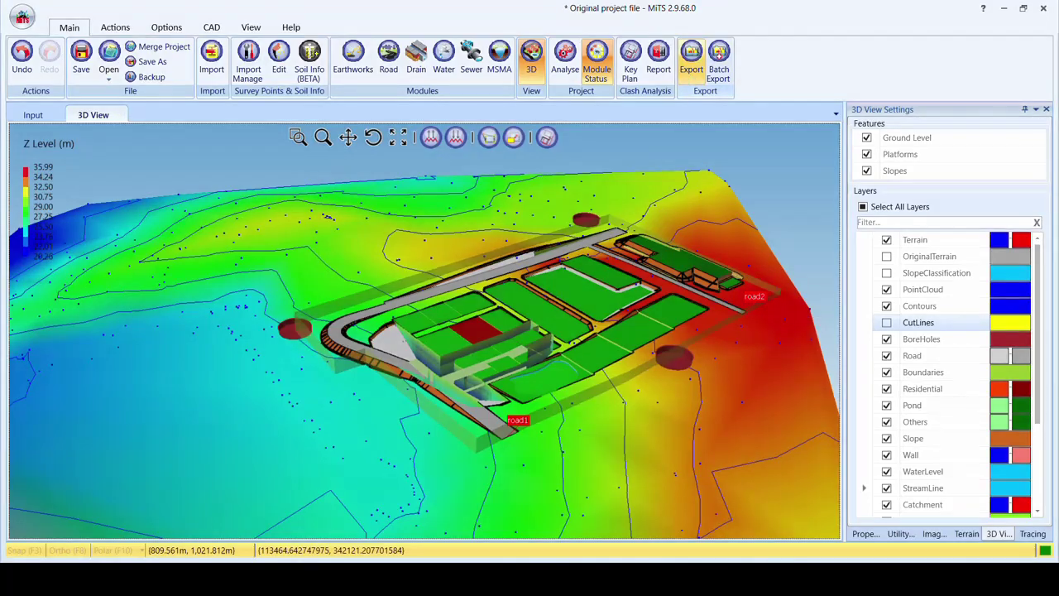
# - Export the 3D view as a DWG (*.DWG) file named '3D View'
pyautogui.click(691, 73)
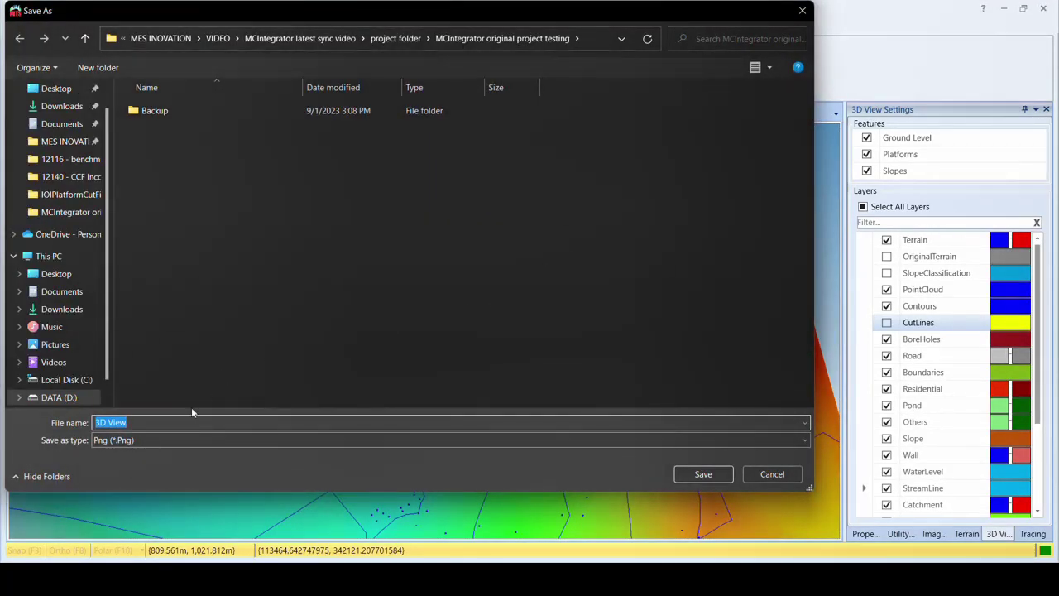
pyautogui.click(165, 438)
pyautogui.click(178, 334)
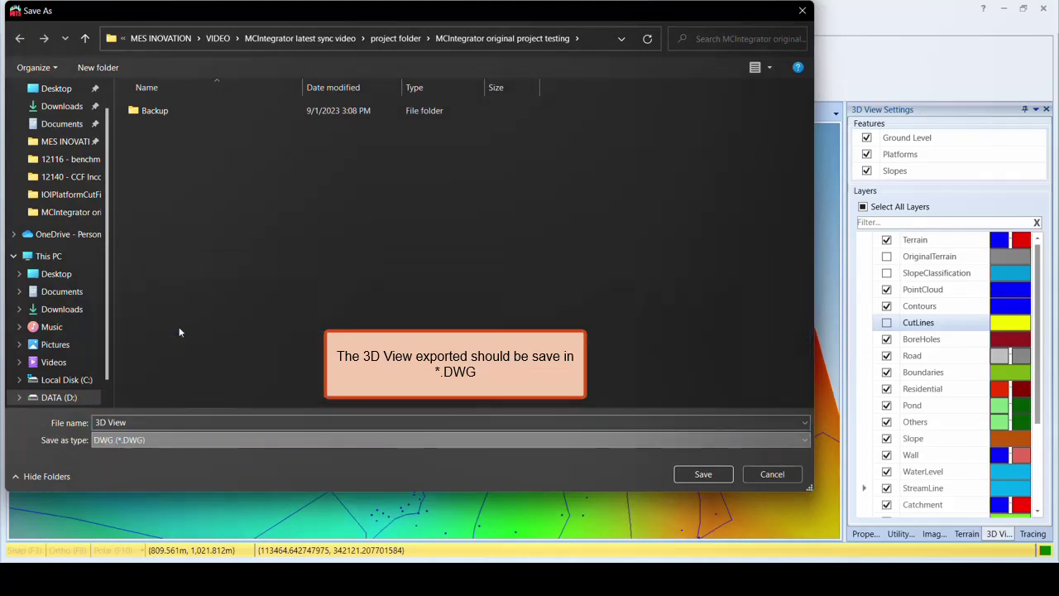
pyautogui.click(703, 474)
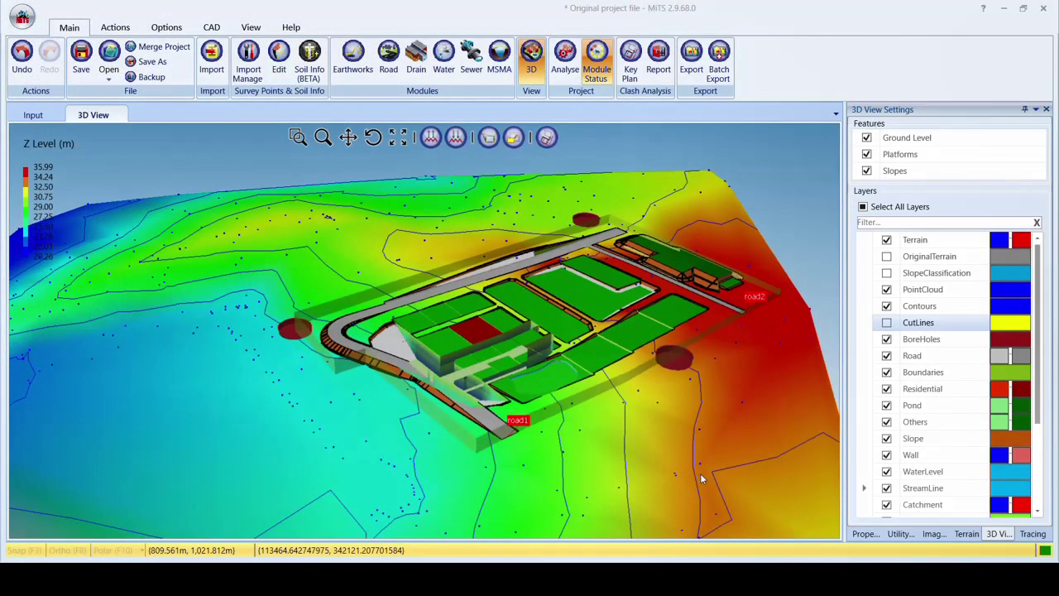
pyautogui.moveTo(94, 115)
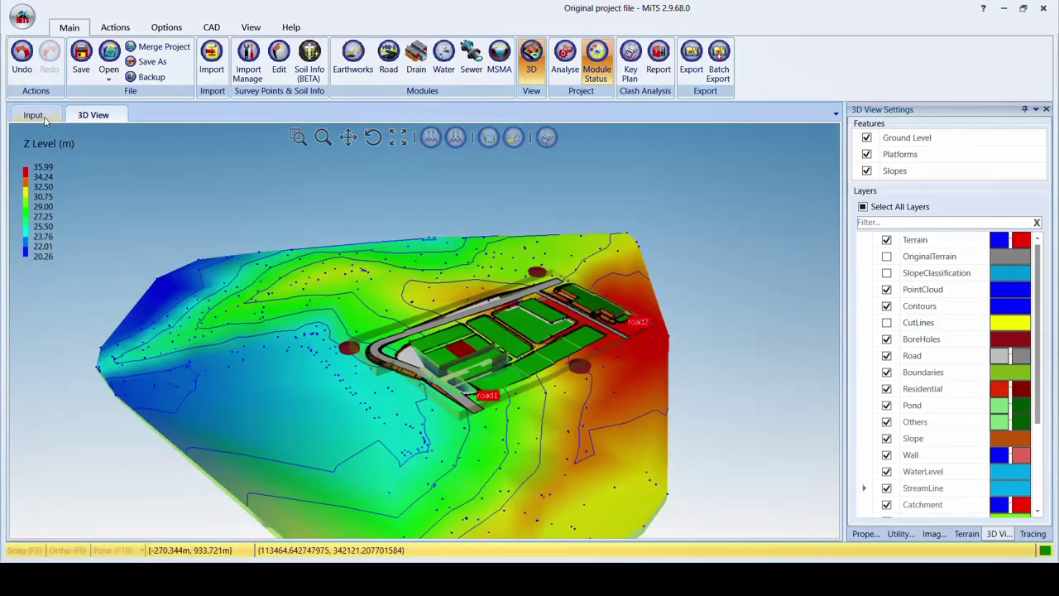
# - Return to the Input plan view and recentre the site
pyautogui.click(33, 115)
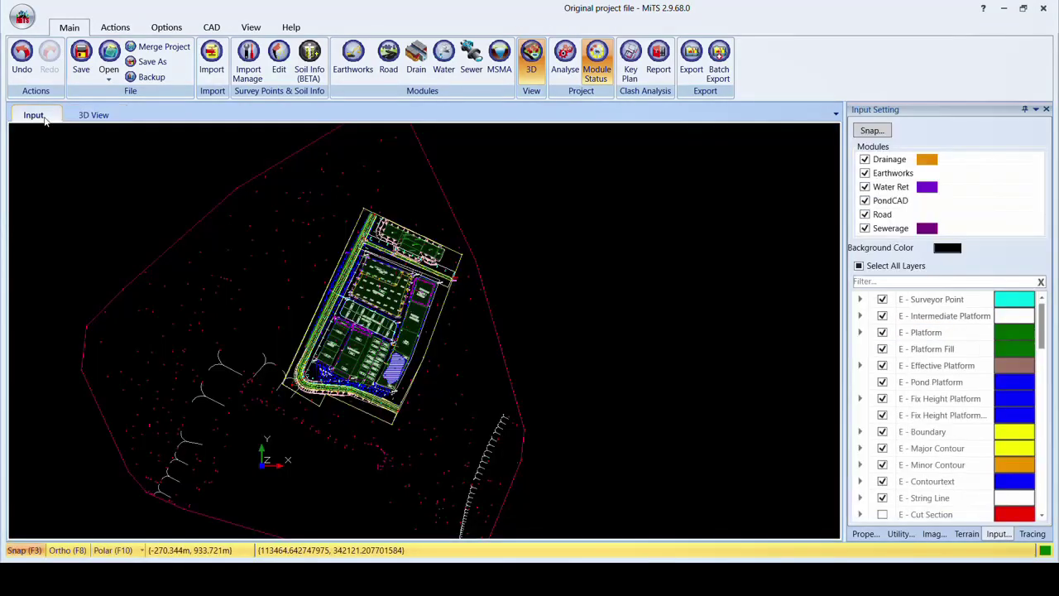
pyautogui.scroll(2, 345, 244)
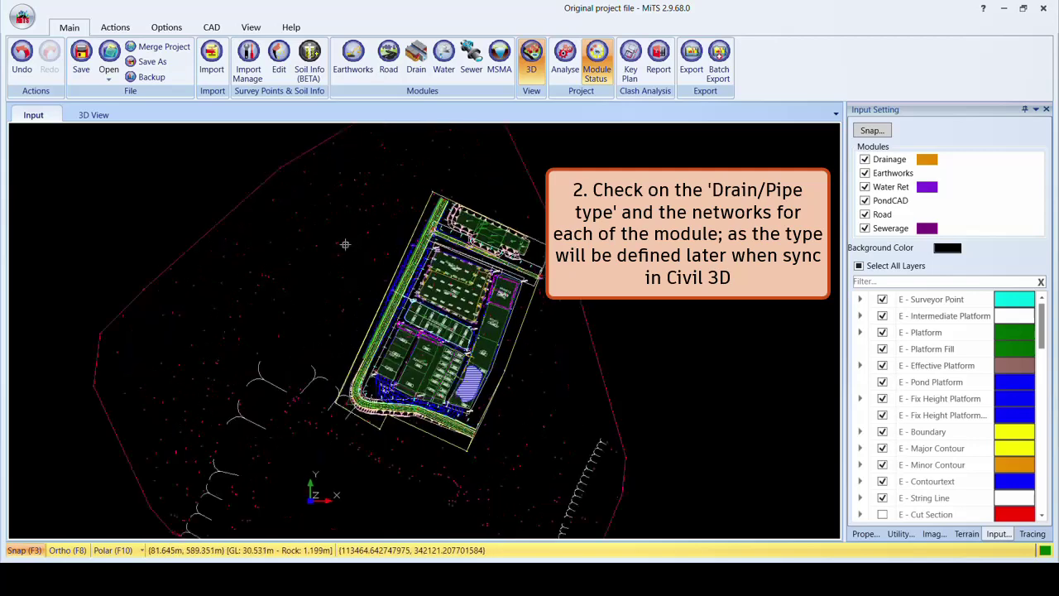
pyautogui.moveTo(346, 244); pyautogui.dragTo(307, 219, button='middle')
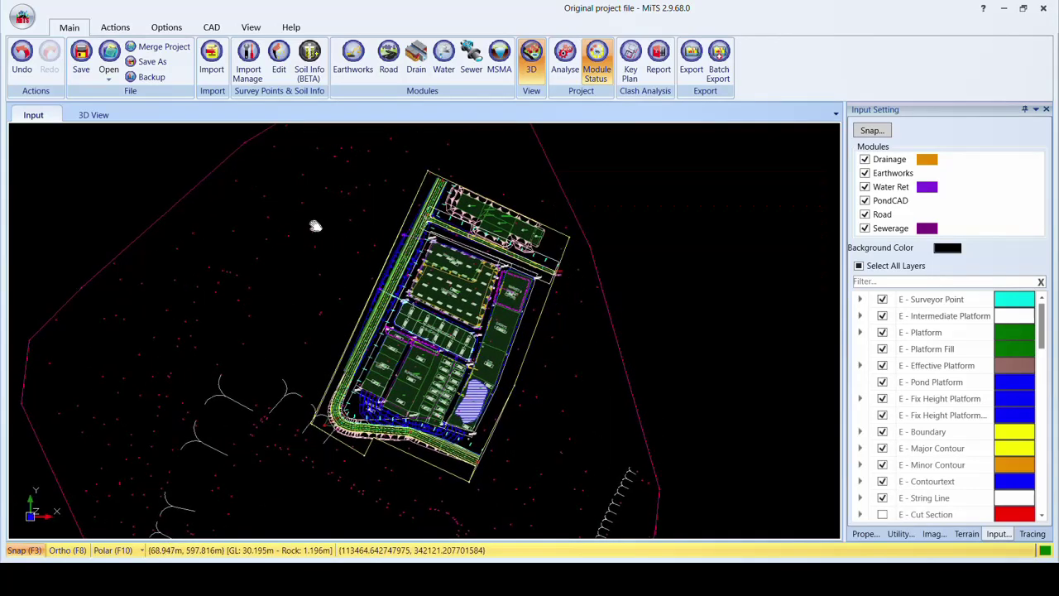
# - Open the Drainage module and hide Earthworks, Water Ret, PondCAD, Road and Sewerage drawings
pyautogui.click(411, 73)
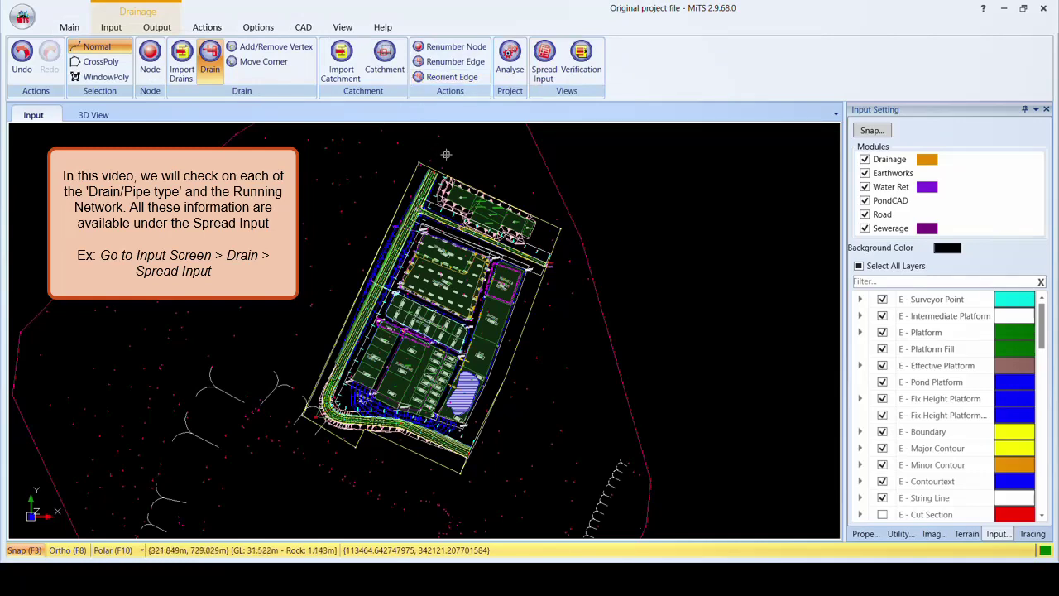
pyautogui.click(864, 173)
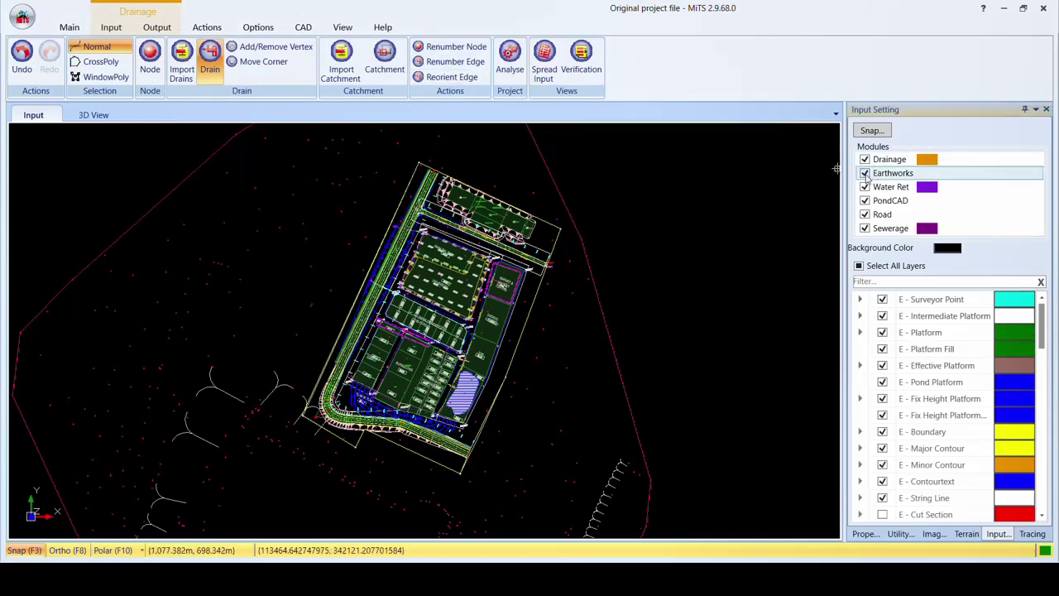
pyautogui.click(865, 187)
pyautogui.click(864, 201)
pyautogui.click(865, 214)
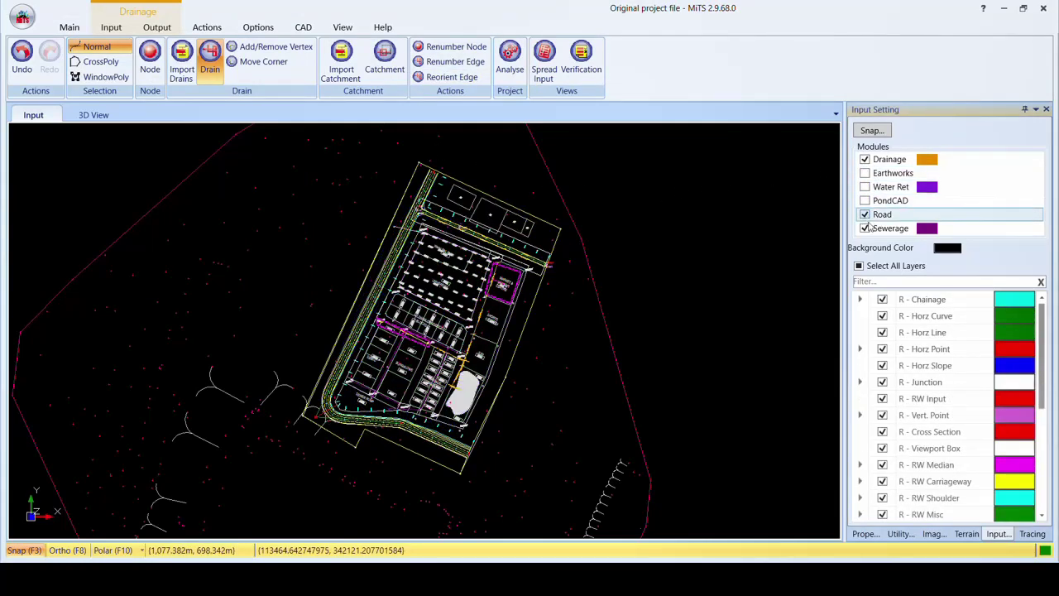
pyautogui.click(865, 228)
pyautogui.moveTo(577, 267); pyautogui.dragTo(571, 245, button='middle')
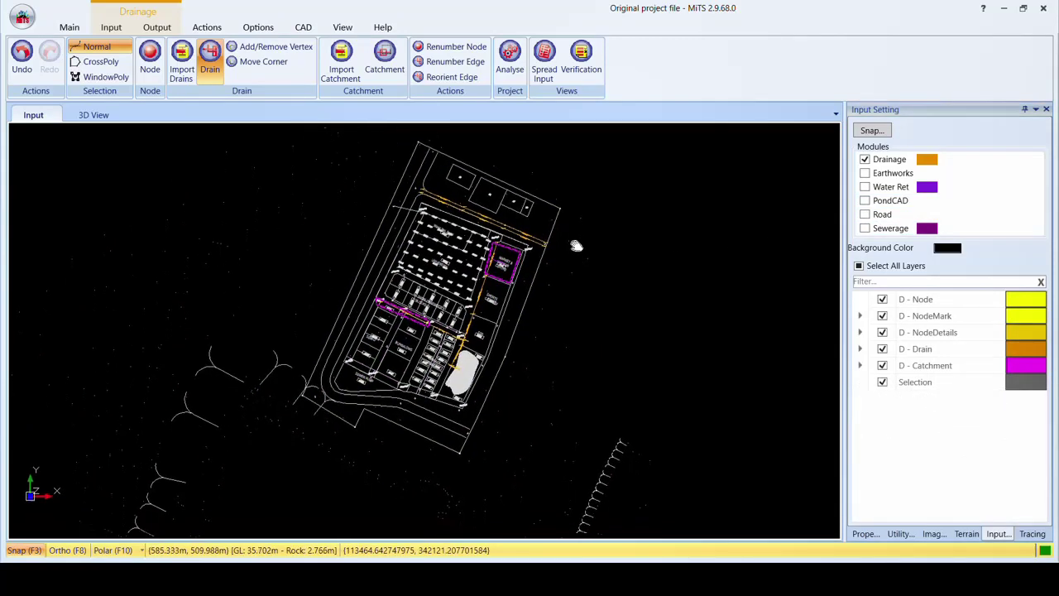
# - Open the drain Spread Input table, enlarge it, and scroll to the Running Network column
pyautogui.click(546, 75)
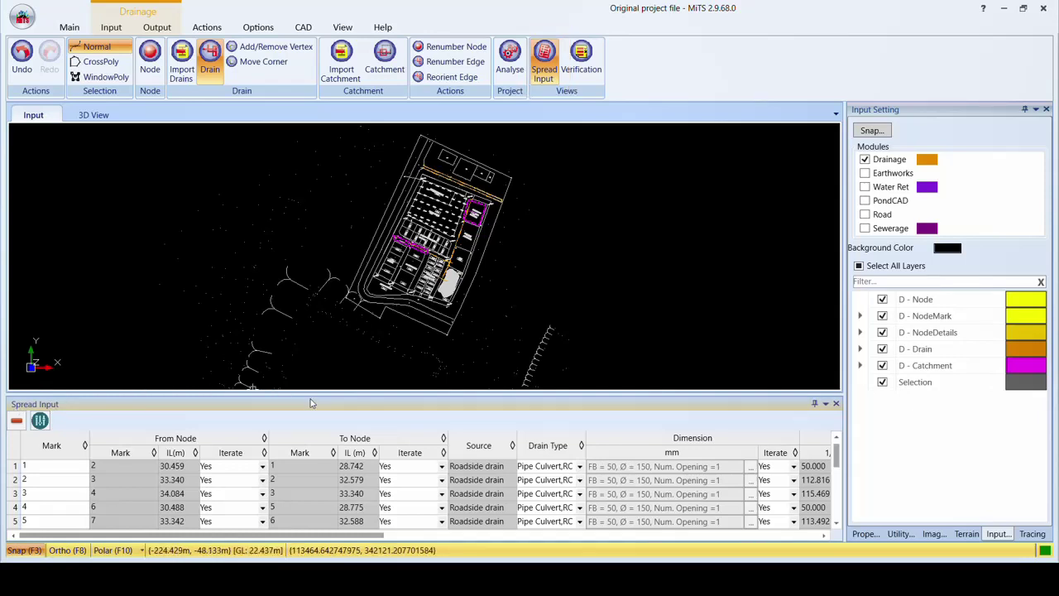
pyautogui.moveTo(309, 395); pyautogui.dragTo(316, 332)
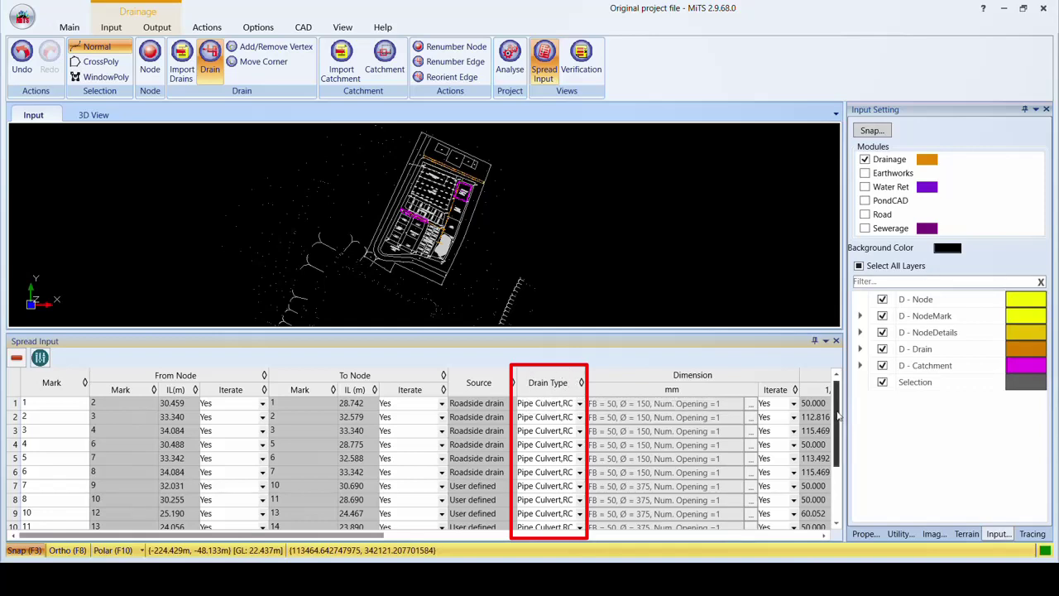
pyautogui.scroll(-1, 840, 425)
pyautogui.moveTo(840, 425)
pyautogui.mouseDown()
pyautogui.moveTo(852, 425)
pyautogui.moveTo(852, 390)
pyautogui.mouseUp()
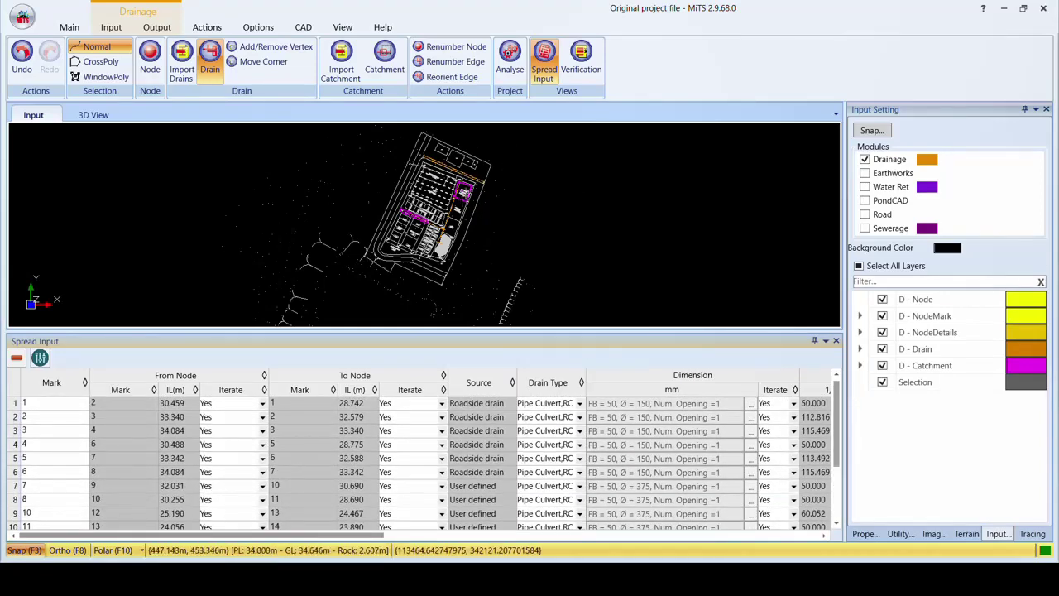
pyautogui.scroll(3, 468, 186)
pyautogui.moveTo(294, 535); pyautogui.dragTo(728, 535)
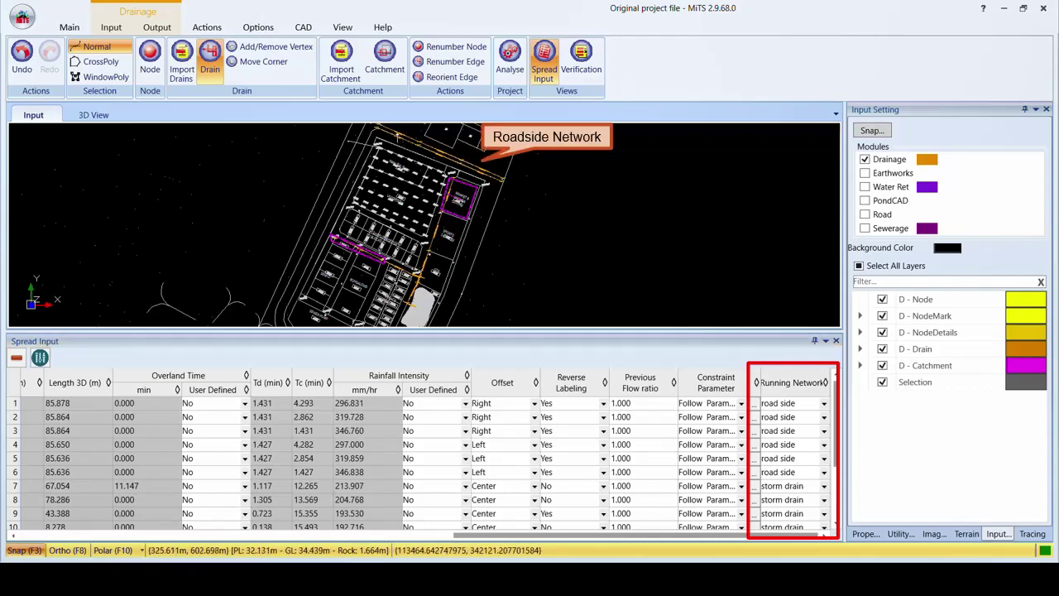
# - Inspect the running network of drains 4, 6, 7 and a drain in the drawing, then return to Main
pyautogui.click(14, 444)
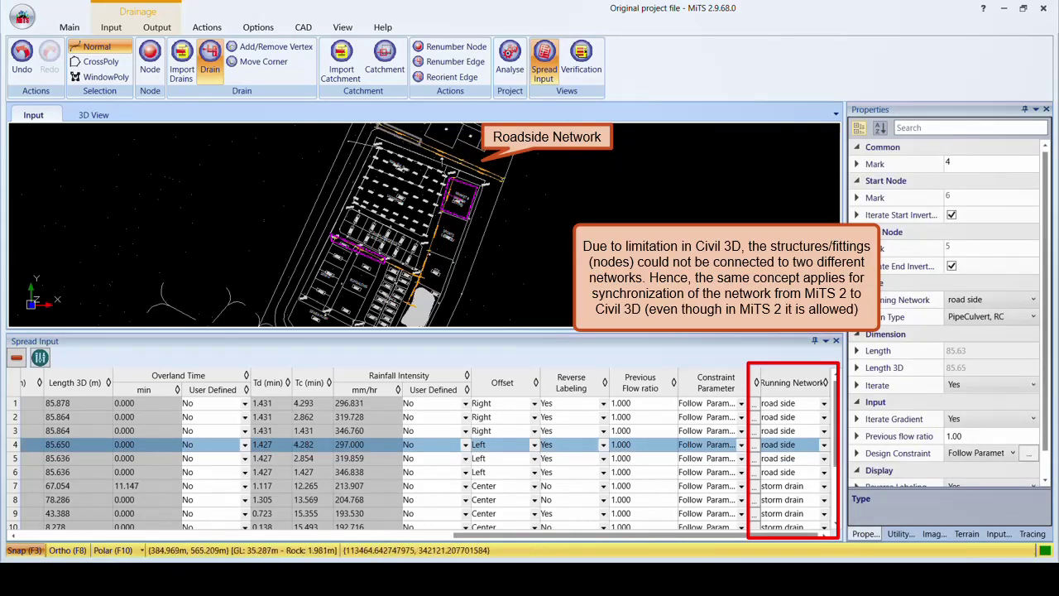
pyautogui.click(14, 472)
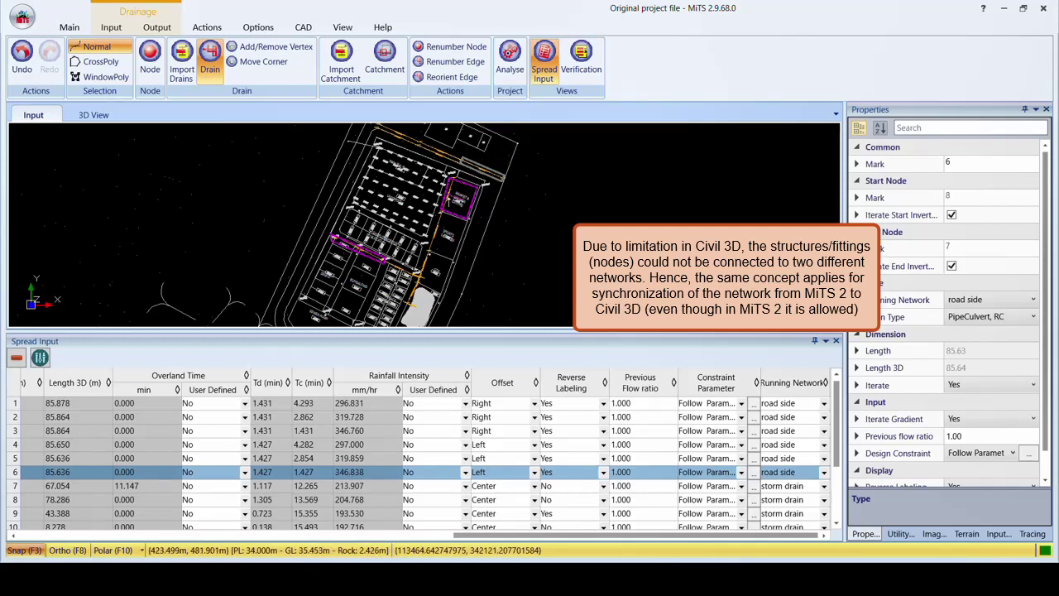
pyautogui.click(14, 486)
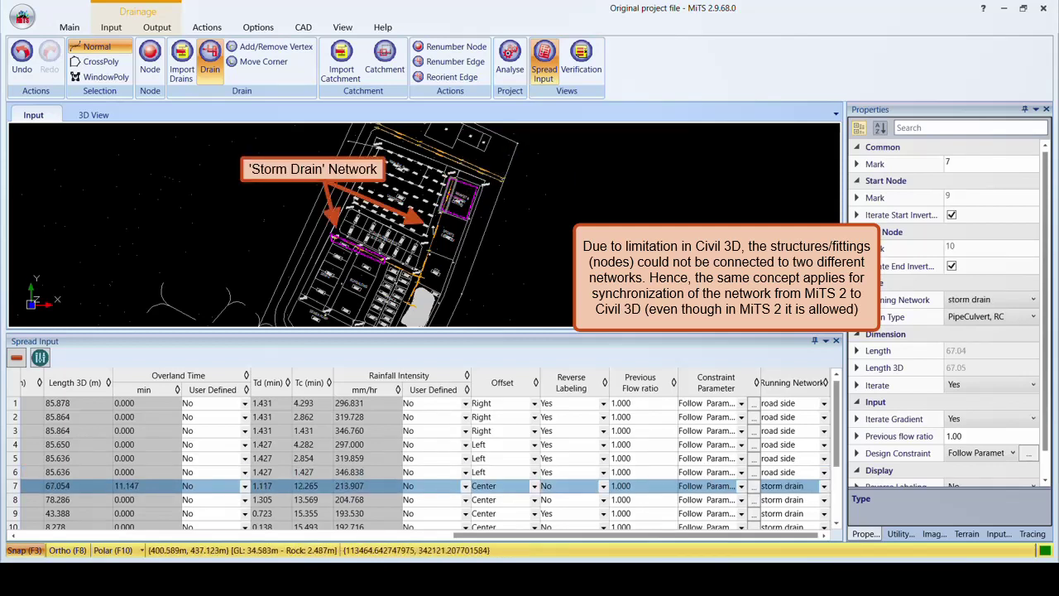
pyautogui.click(360, 248)
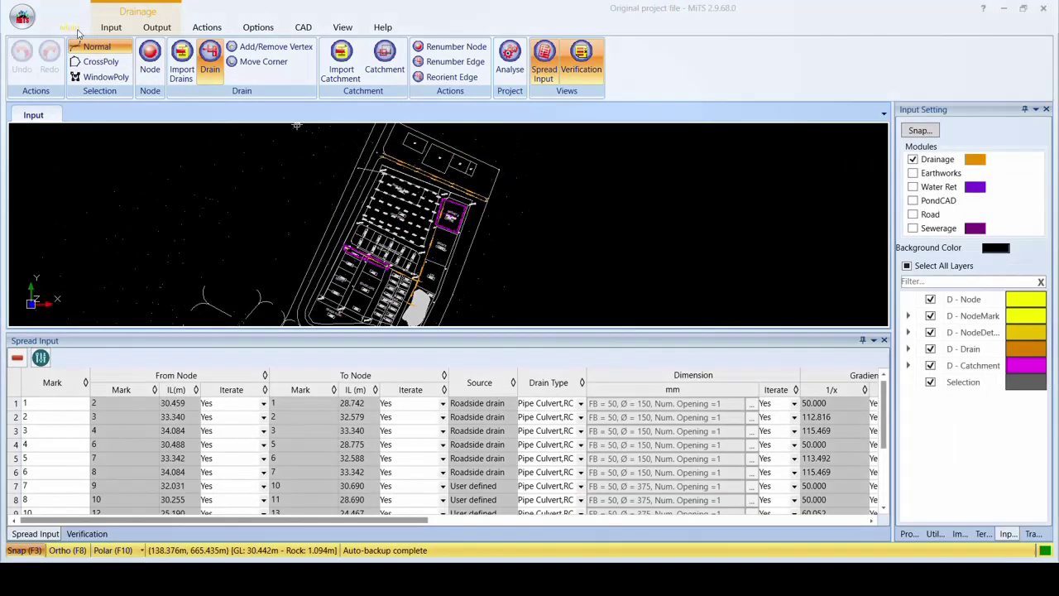
pyautogui.click(76, 30)
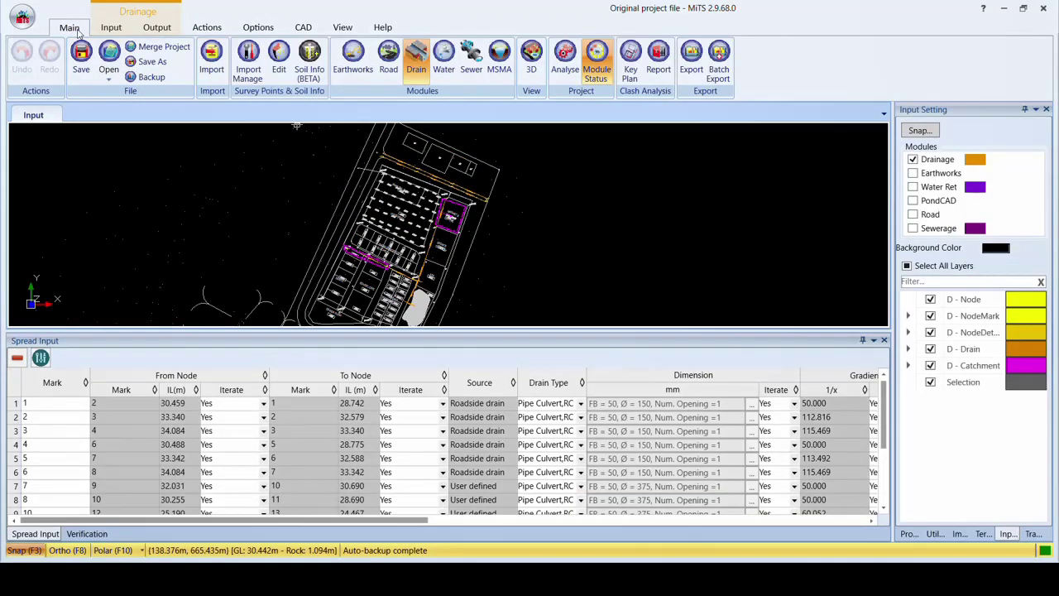
# - Switch from Drainage to the Water Ret module, showing only water reticulation layers
pyautogui.click(416, 58)
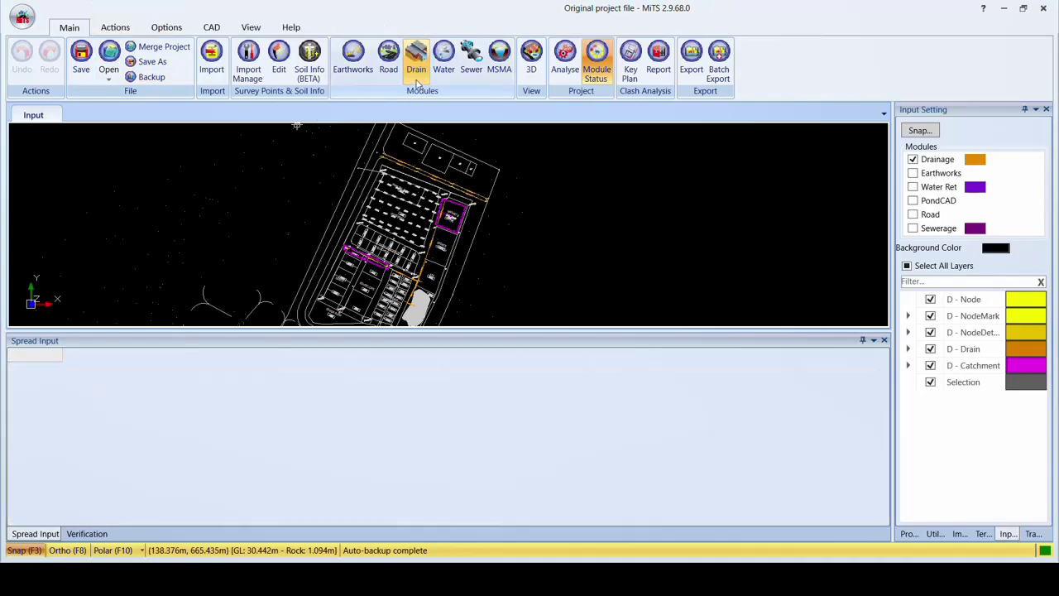
pyautogui.click(451, 80)
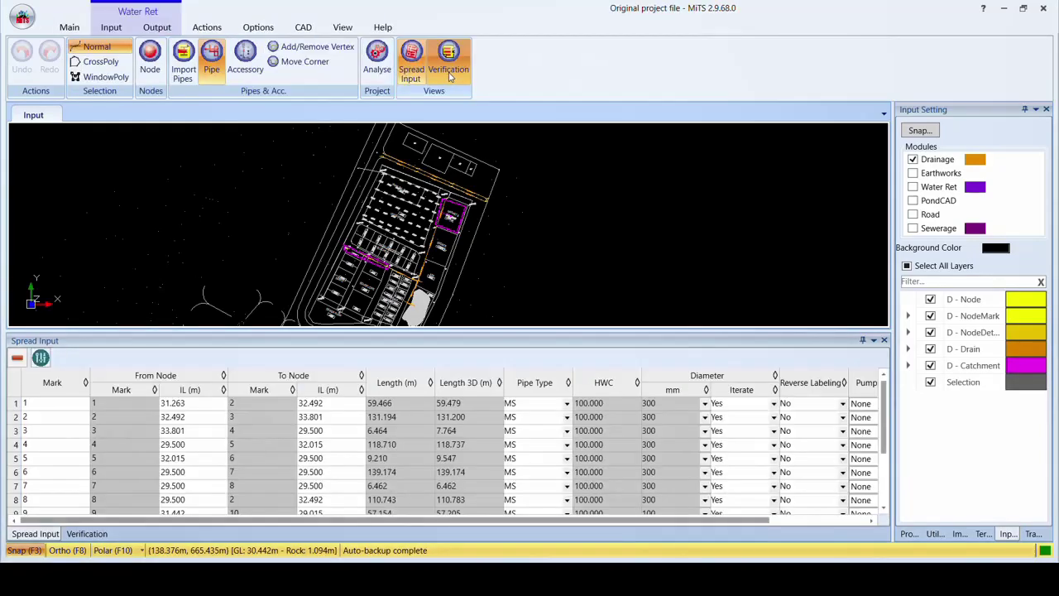
pyautogui.click(914, 160)
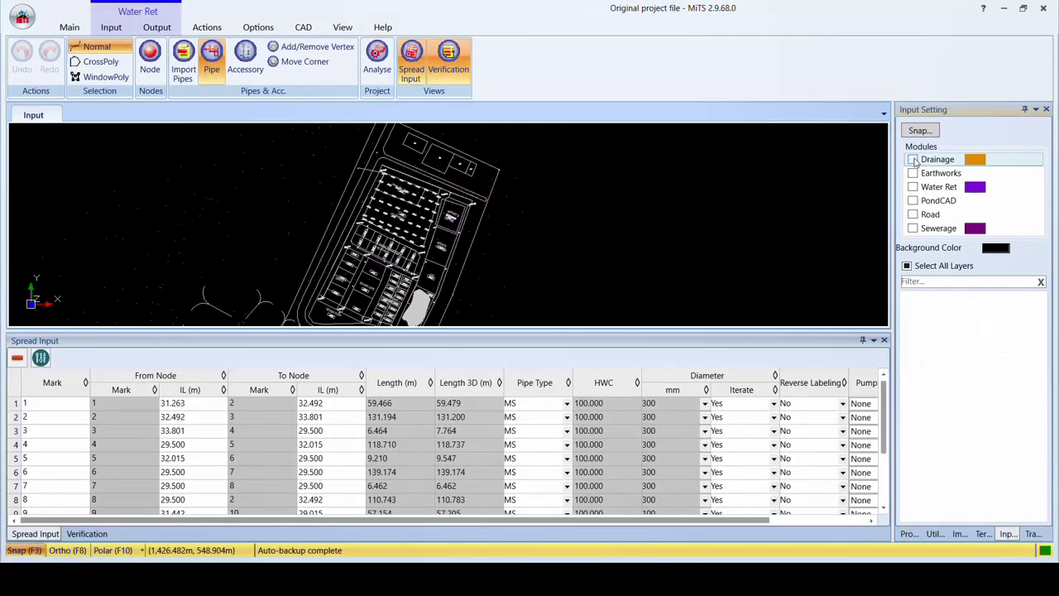
pyautogui.click(913, 187)
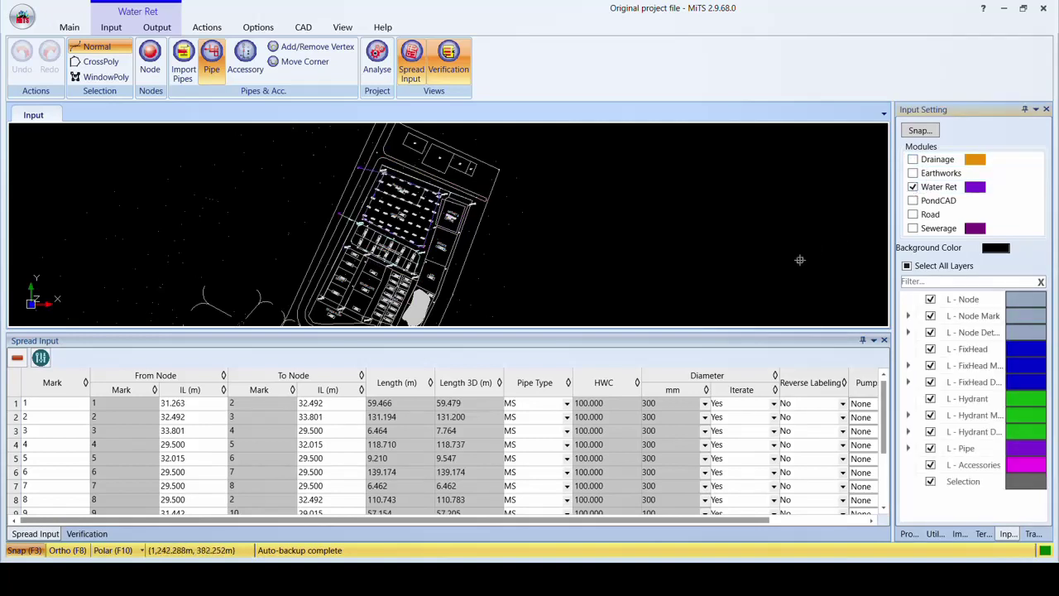
# - Review the Running Pipe column and inspect water pipes 2 and 13, then return to Main
pyautogui.moveTo(561, 523); pyautogui.dragTo(667, 523)
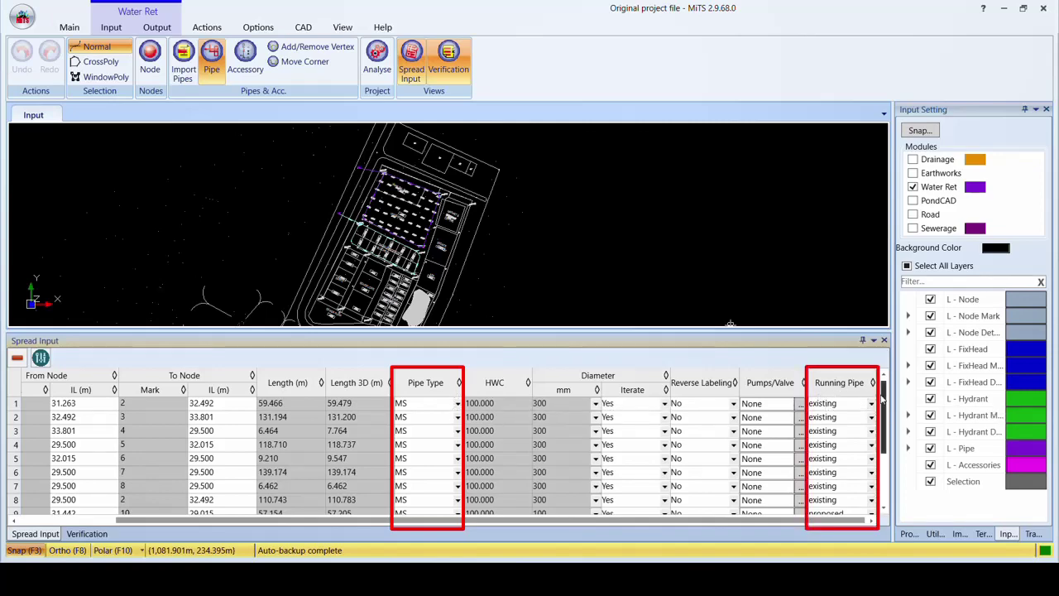
pyautogui.moveTo(884, 400); pyautogui.dragTo(898, 487)
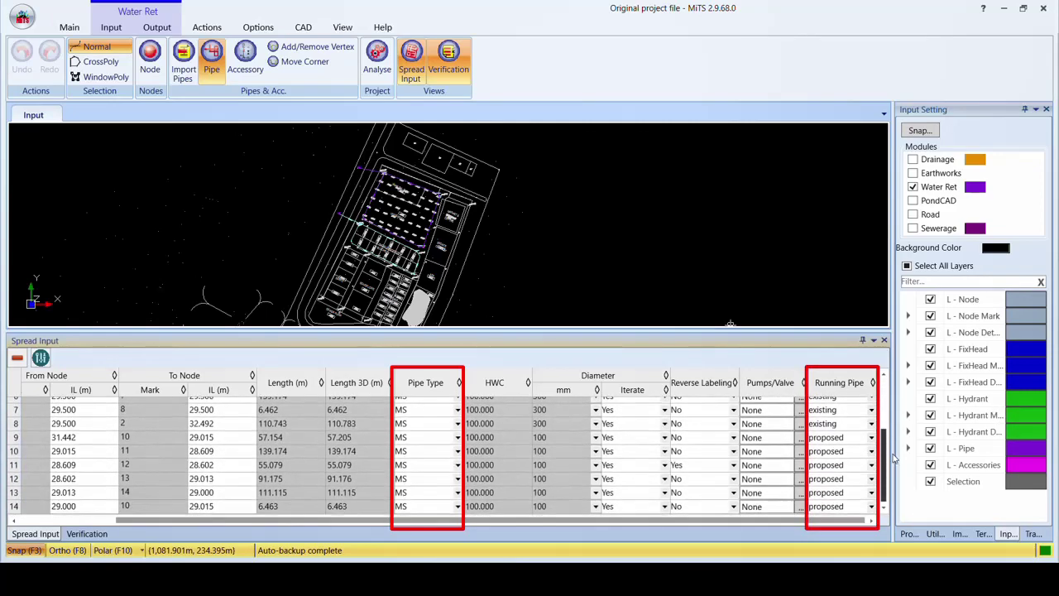
pyautogui.scroll(3, 892, 454)
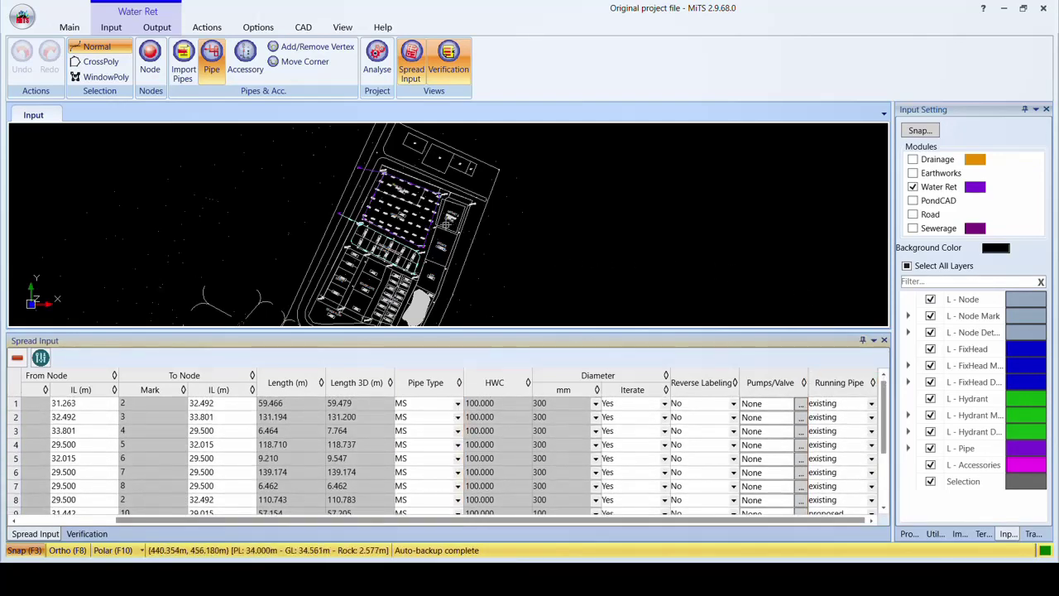
pyautogui.scroll(2, 397, 217)
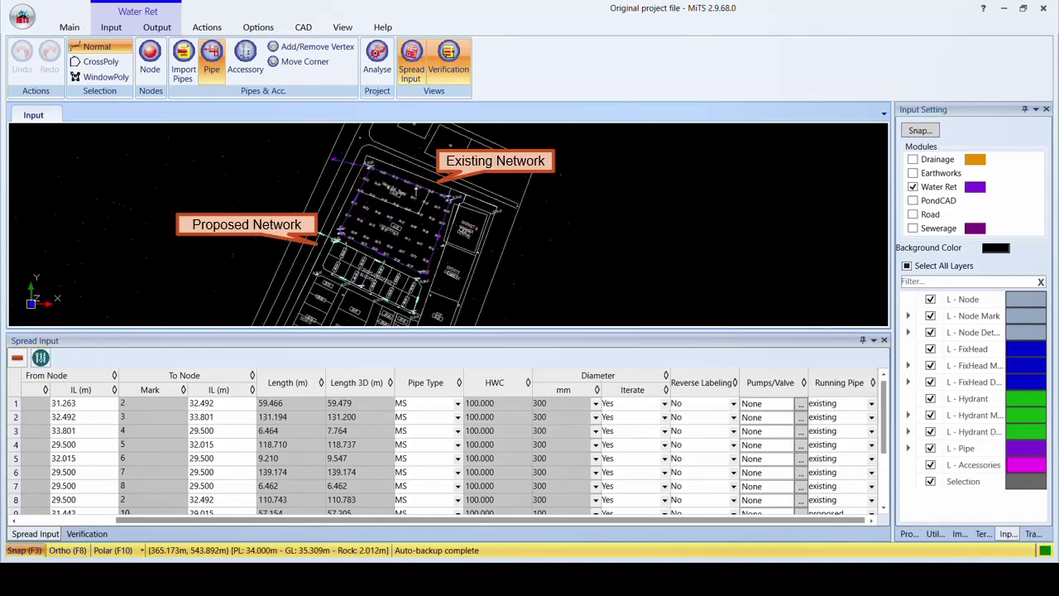
pyautogui.click(63, 417)
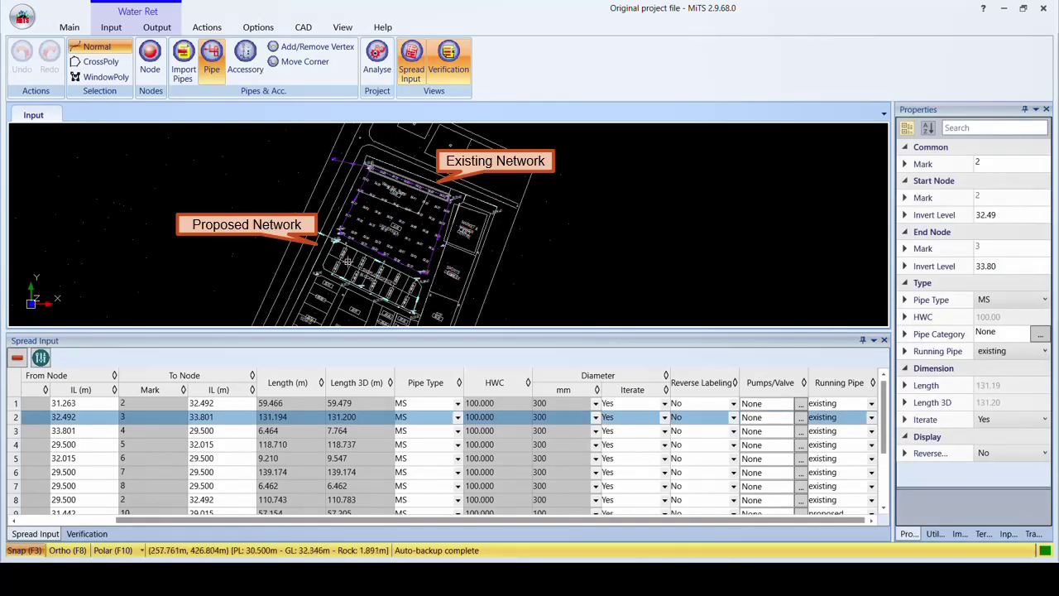
pyautogui.click(327, 249)
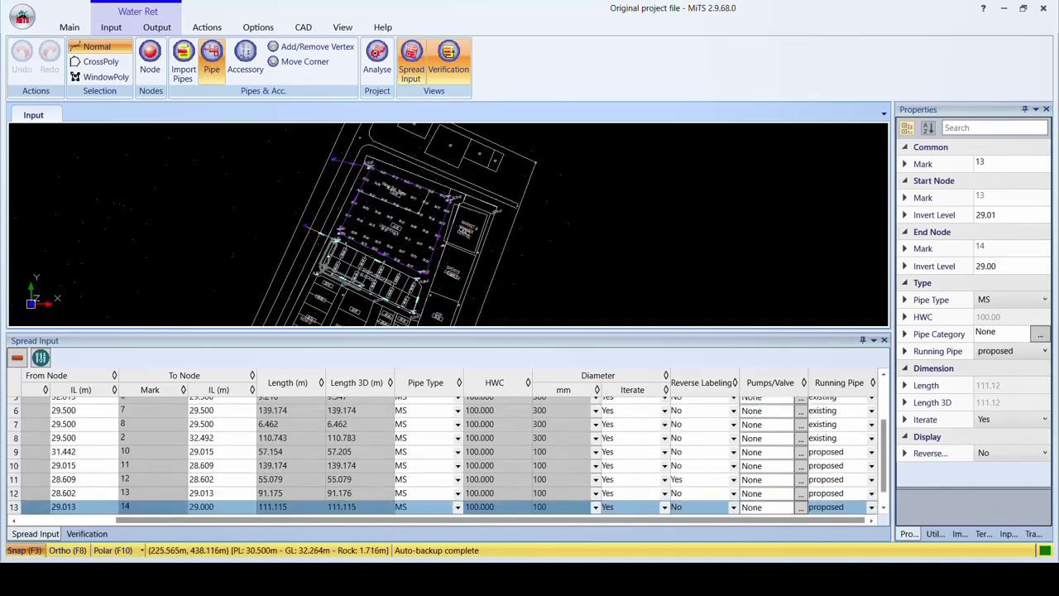
pyautogui.click(71, 27)
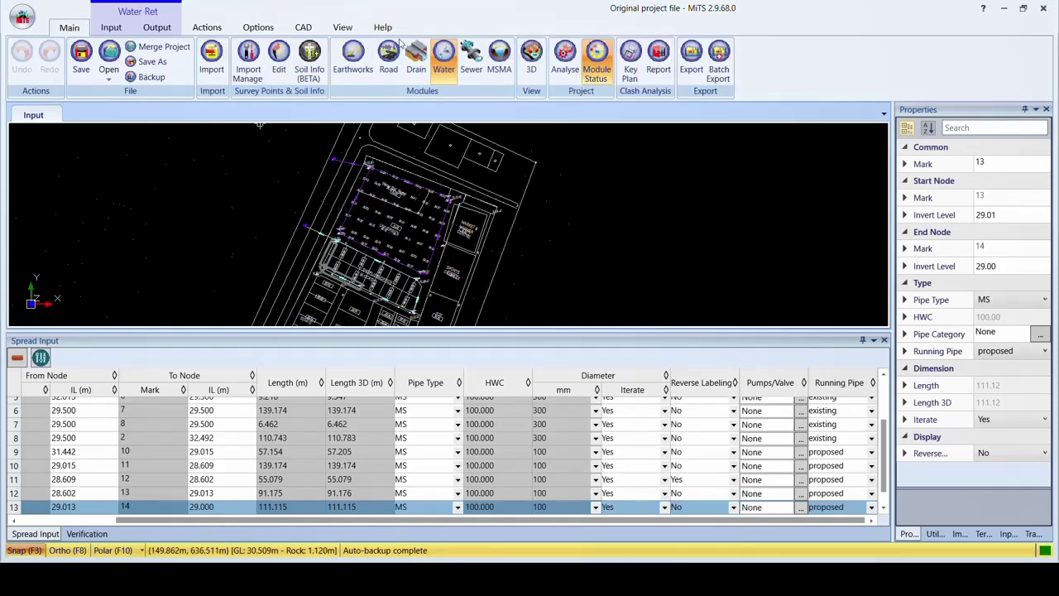
# - Switch from Water Ret to the Sewerage module, showing only sewerage layers
pyautogui.click(443, 56)
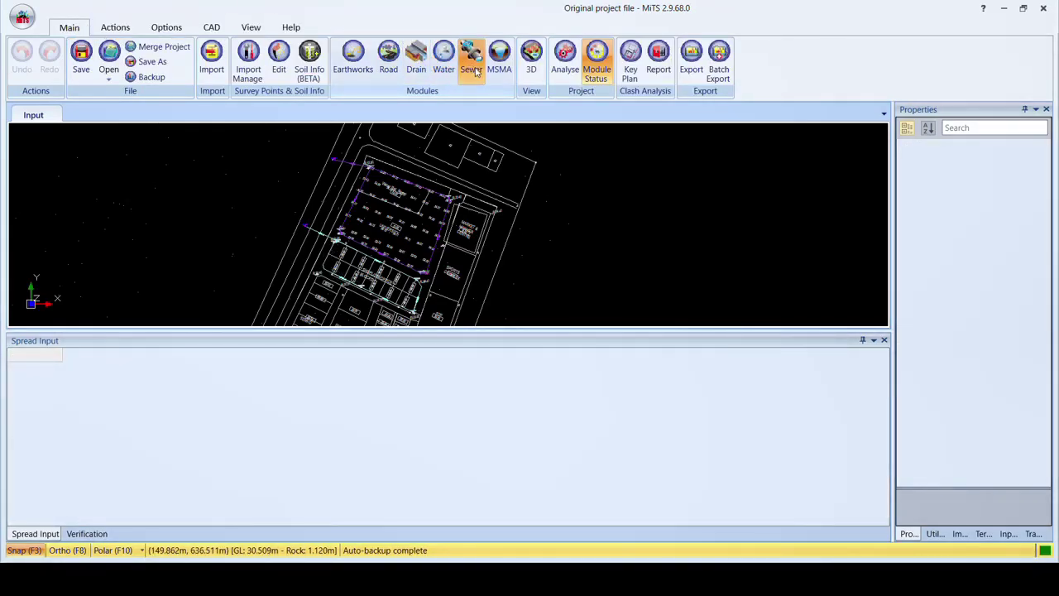
pyautogui.click(471, 60)
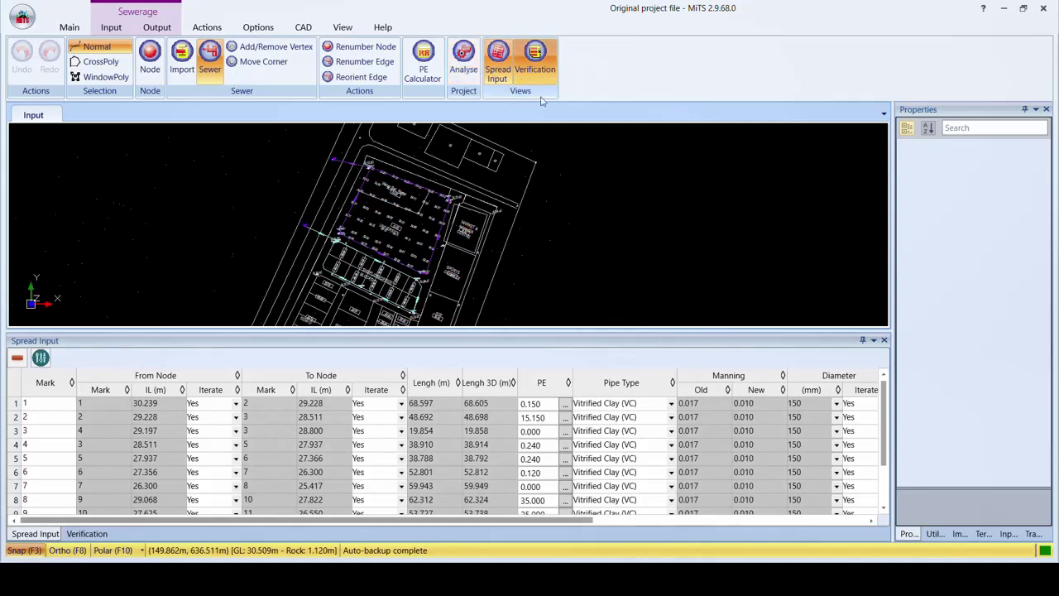
pyautogui.click(1008, 535)
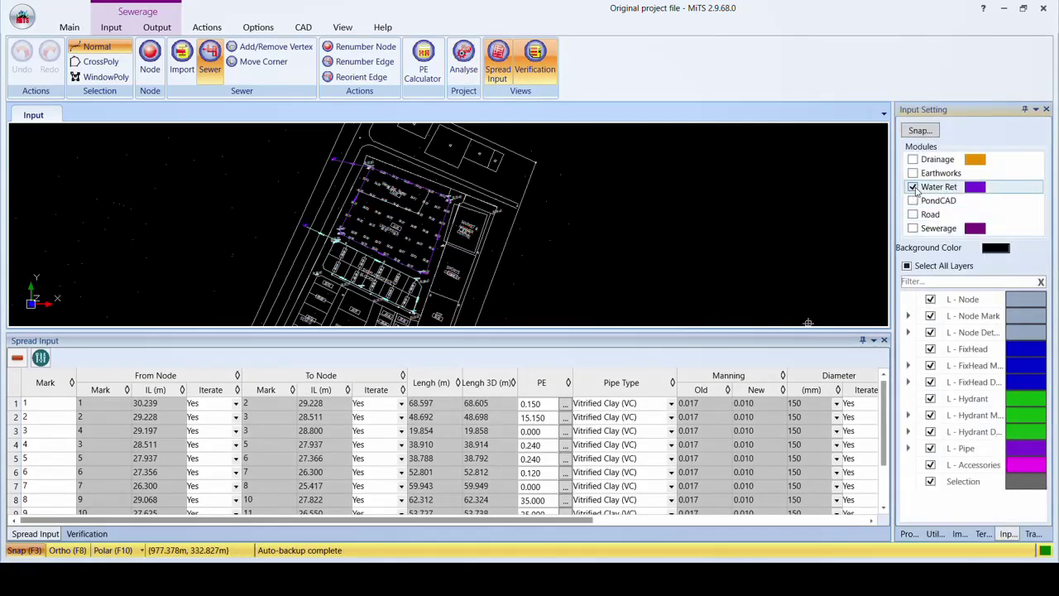
pyautogui.click(912, 187)
pyautogui.click(913, 228)
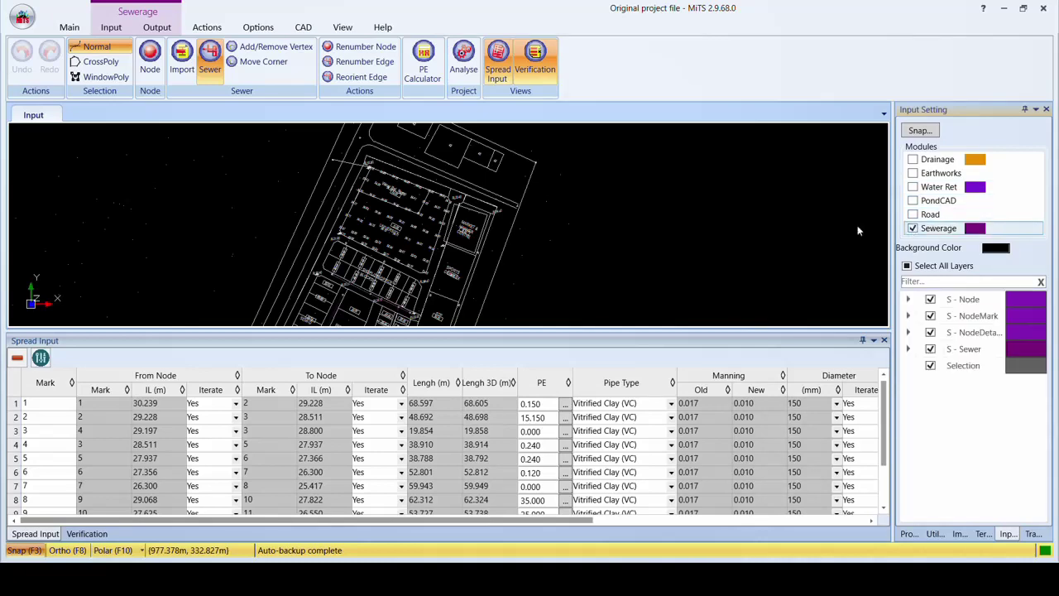
# - Pan and zoom the drawing to reveal the roads below the site
pyautogui.moveTo(451, 321); pyautogui.dragTo(430, 238, button='middle')
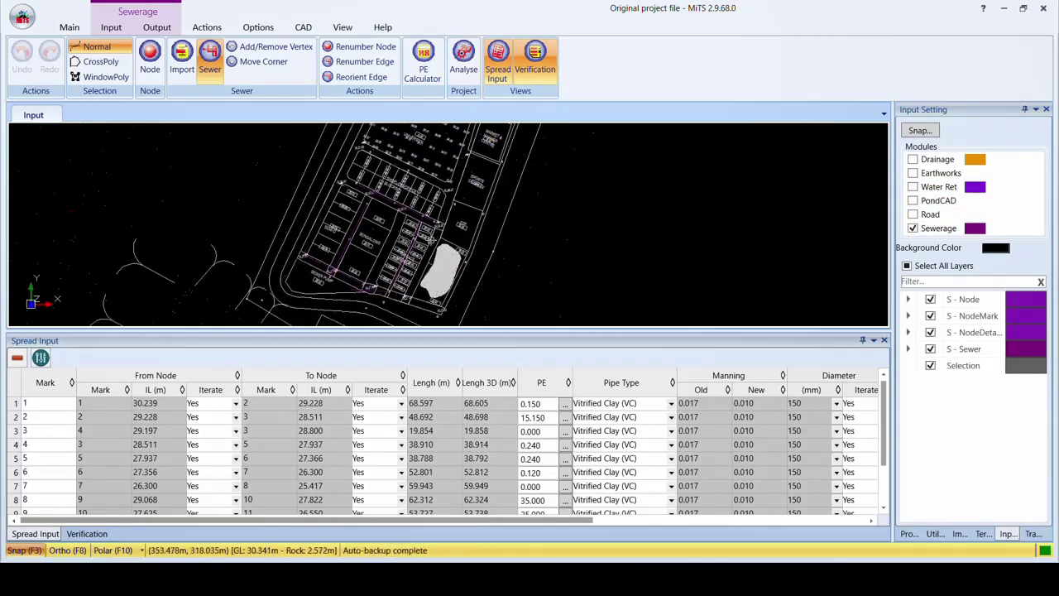
pyautogui.scroll(1, 431, 238)
pyautogui.scroll(2, 428, 236)
pyautogui.scroll(1, 426, 235)
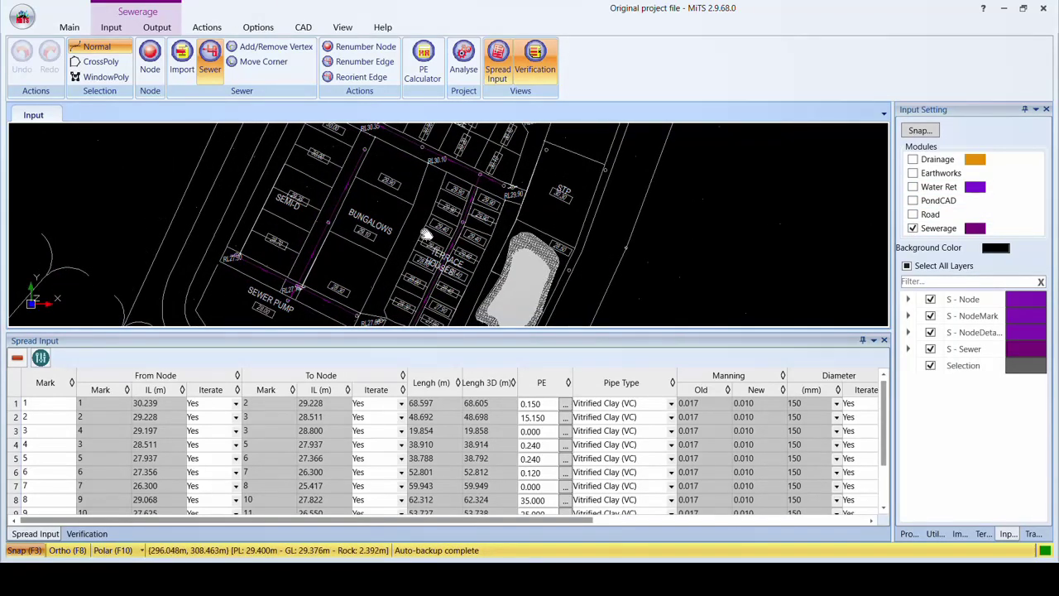
pyautogui.scroll(-1, 426, 235)
pyautogui.moveTo(425, 236); pyautogui.dragTo(420, 225, button='middle')
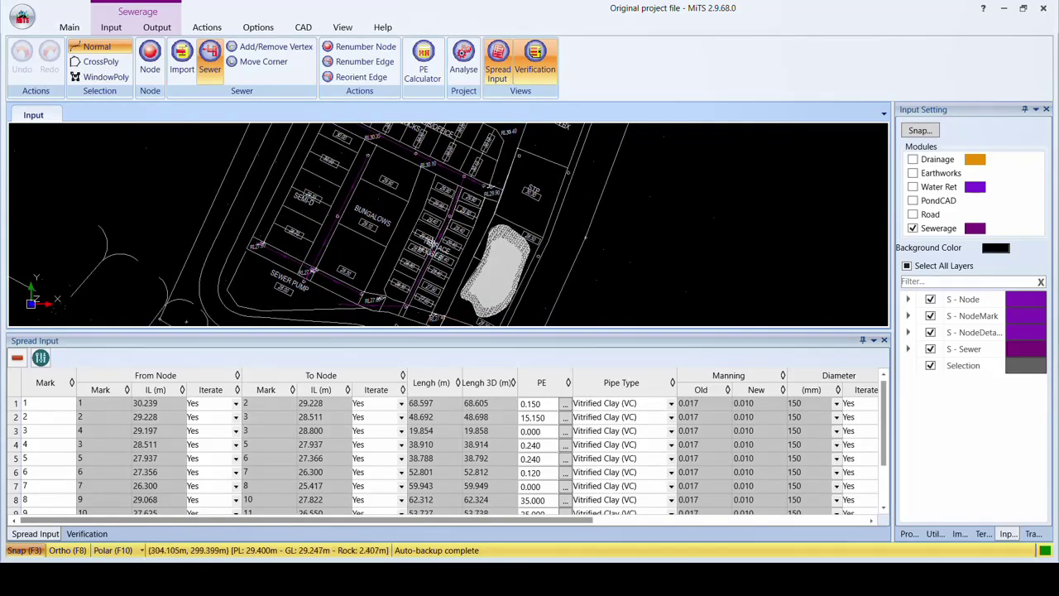
# - Widen the Spread Input table and show properties of pipe 8 (PE 35.000, 62.31 m)
pyautogui.moveTo(494, 519); pyautogui.dragTo(695, 527)
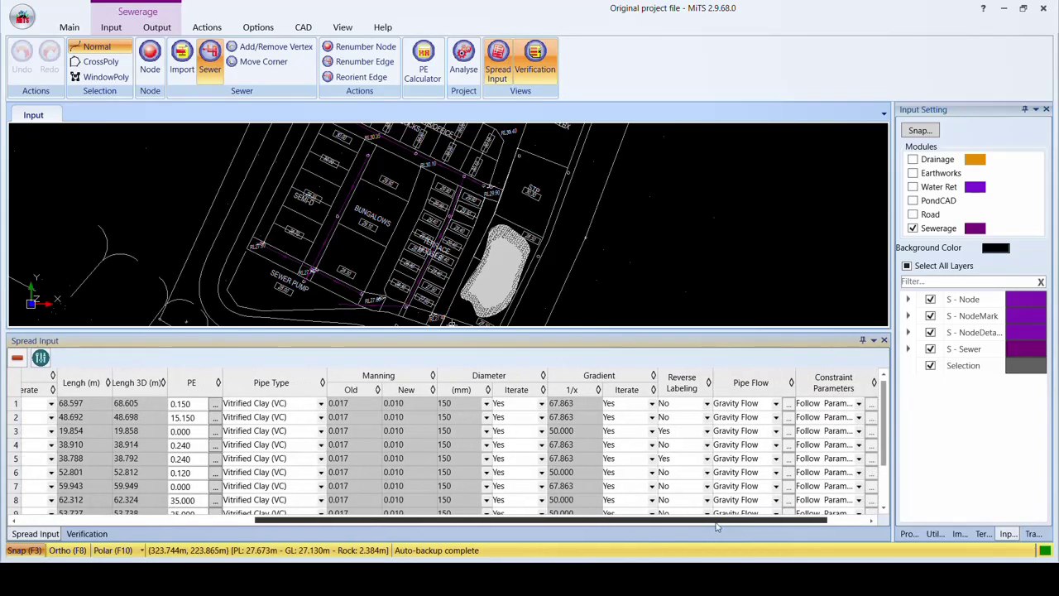
pyautogui.moveTo(695, 528); pyautogui.dragTo(765, 527)
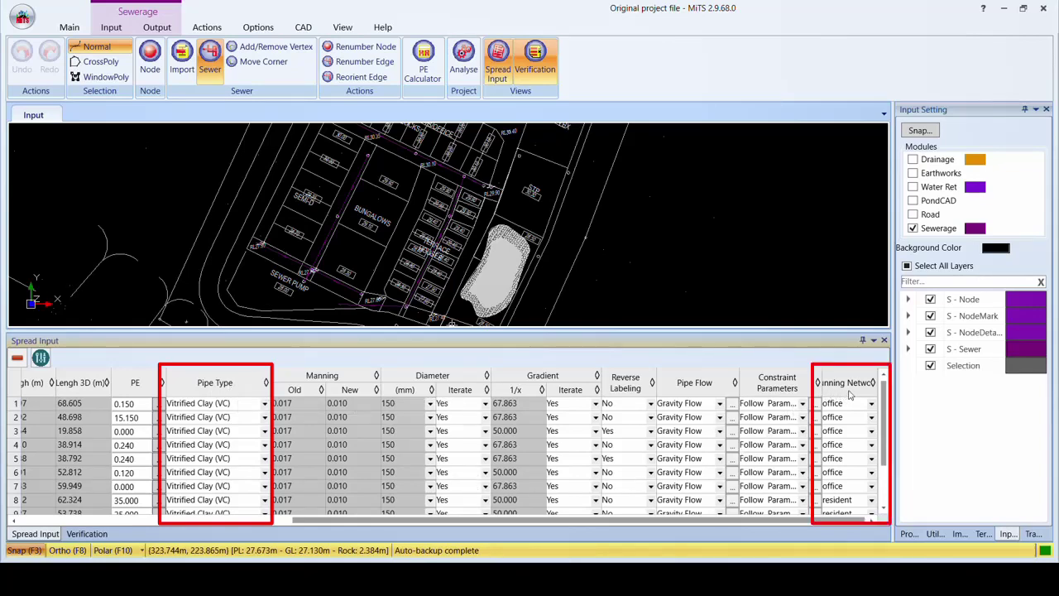
pyautogui.moveTo(882, 395); pyautogui.dragTo(895, 448)
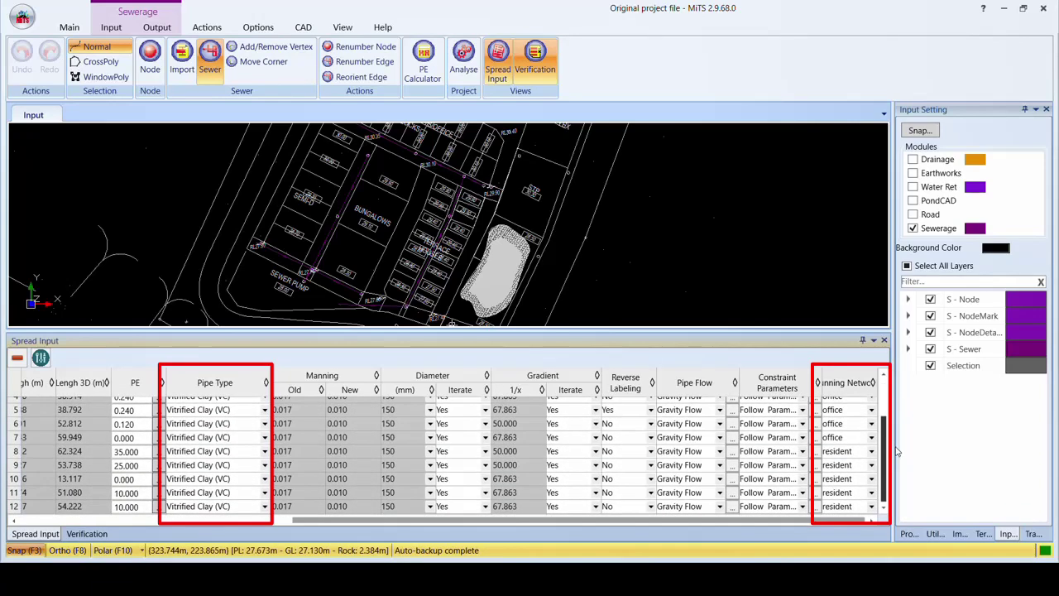
pyautogui.moveTo(896, 421); pyautogui.dragTo(887, 379)
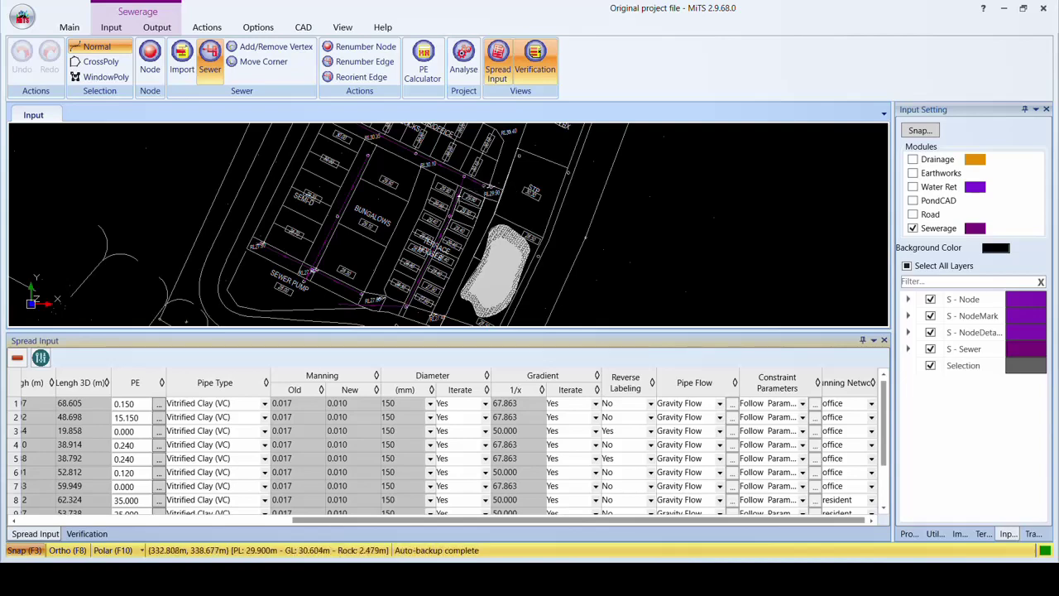
pyautogui.click(460, 194)
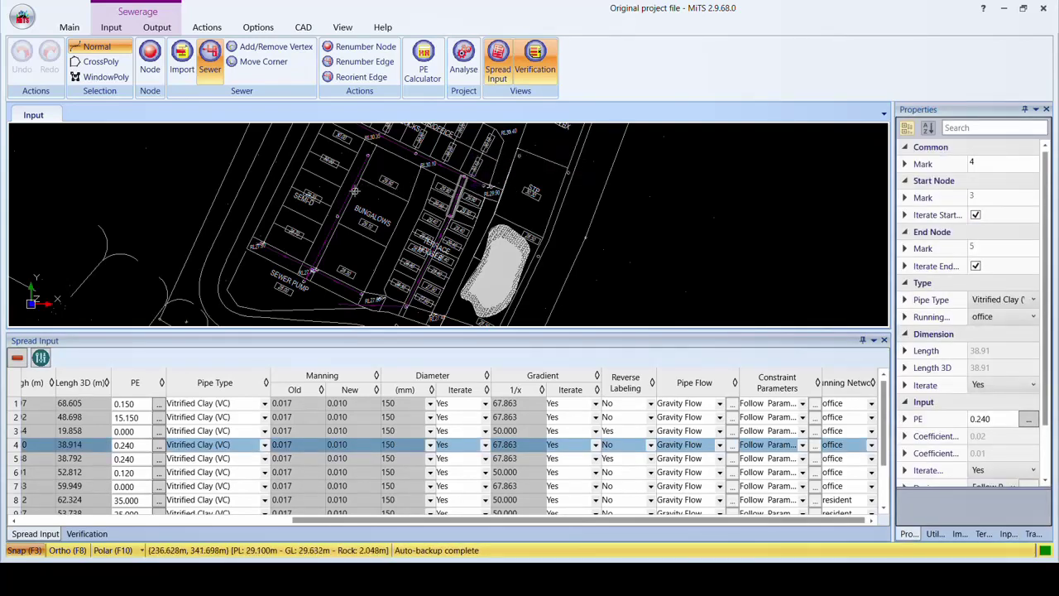
pyautogui.click(349, 196)
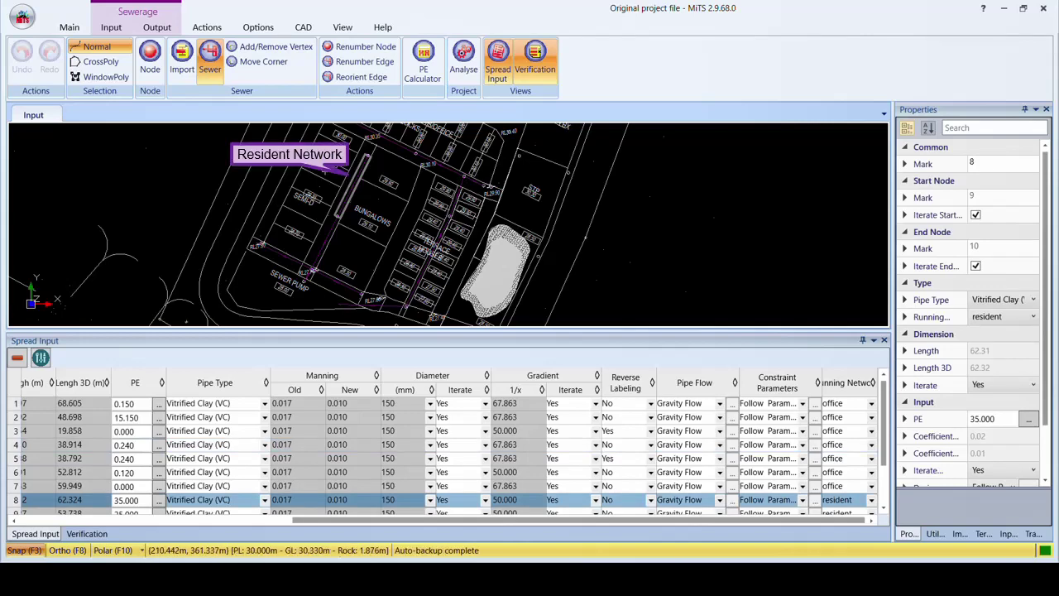
# - Save the MiTS project, then save the Civil 3D drawing as 'utilities sync from MES.dwg'
pyautogui.click(23, 16)
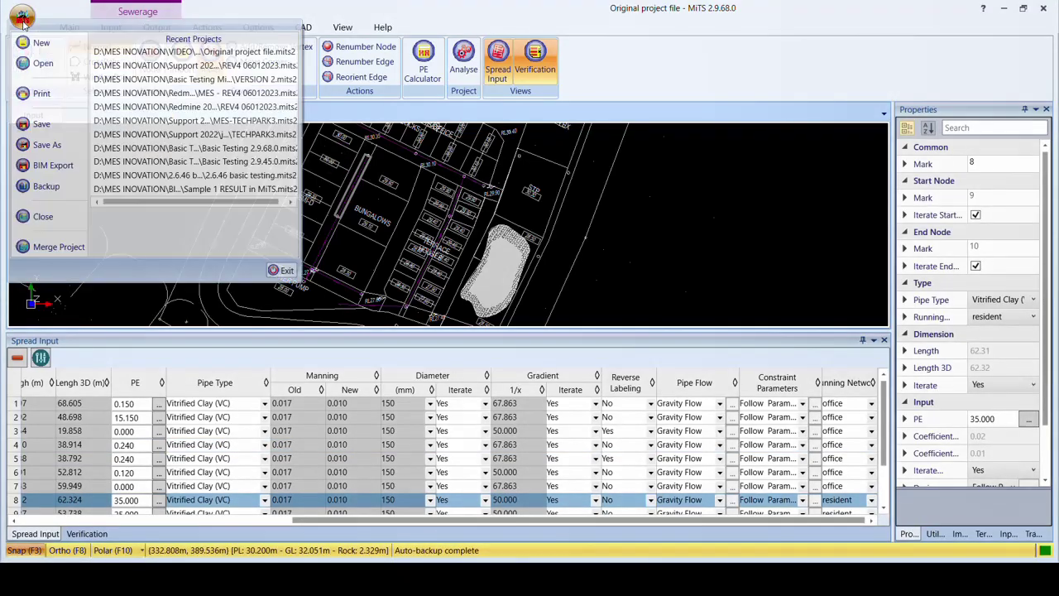
pyautogui.click(43, 126)
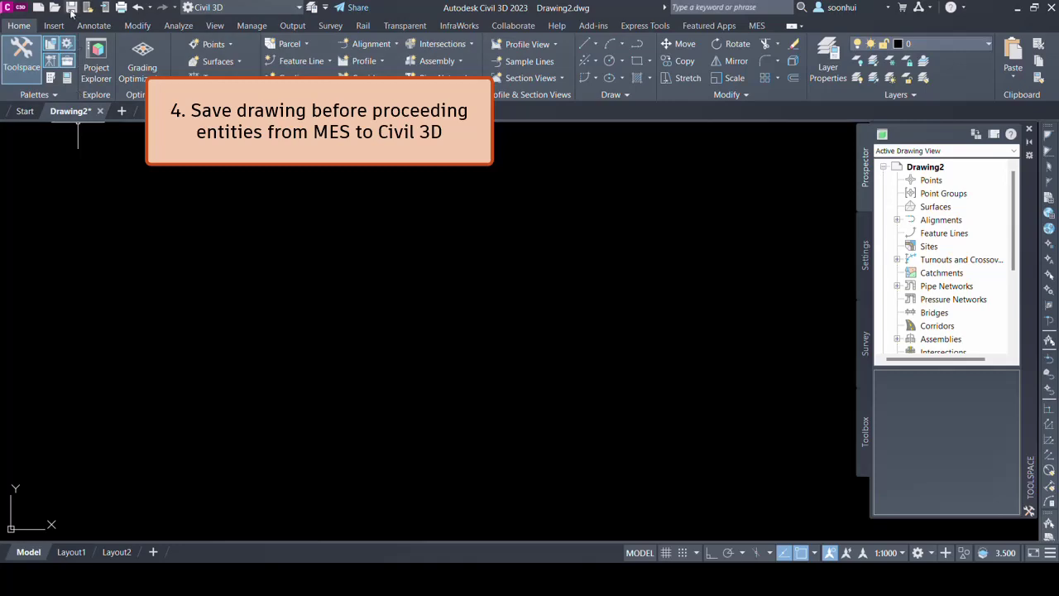
pyautogui.click(71, 8)
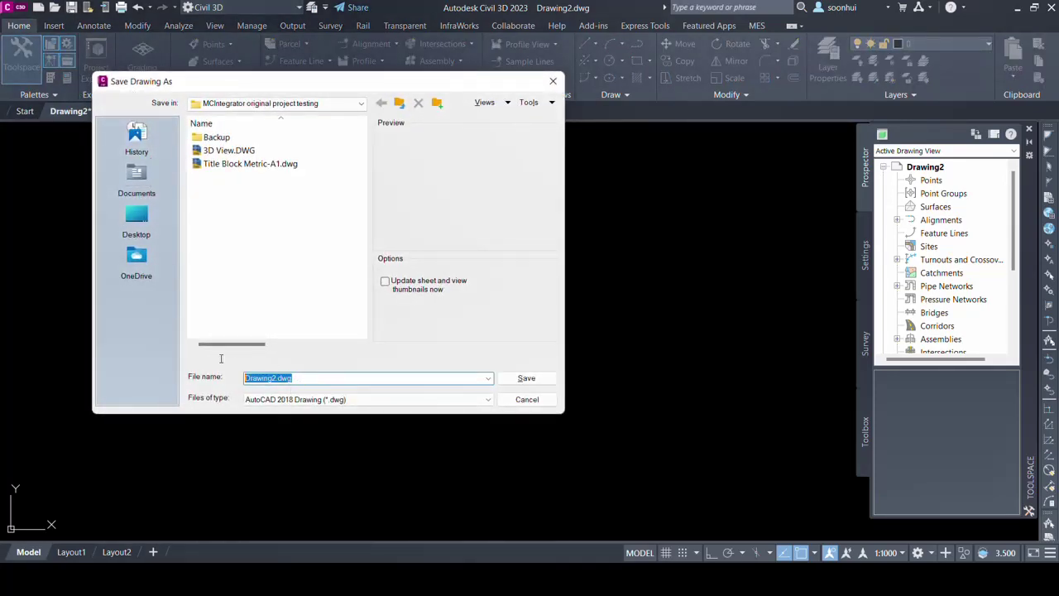
pyautogui.write('utilities ')
pyautogui.write('sync from MES')
pyautogui.click(506, 380)
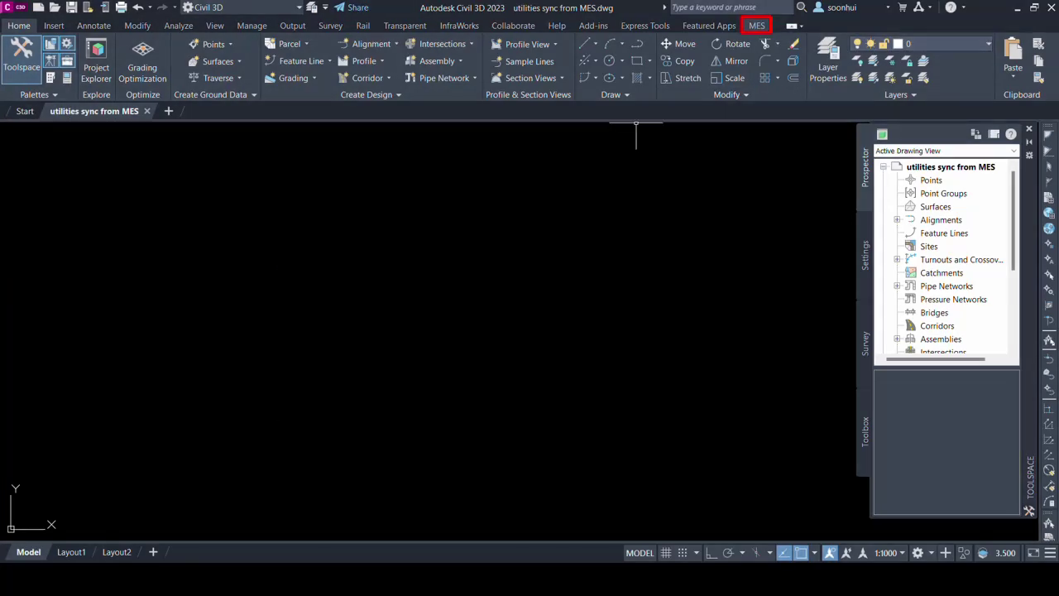
# - Load from MES by binding the drawing to the existing Original project file.mits2
pyautogui.click(755, 26)
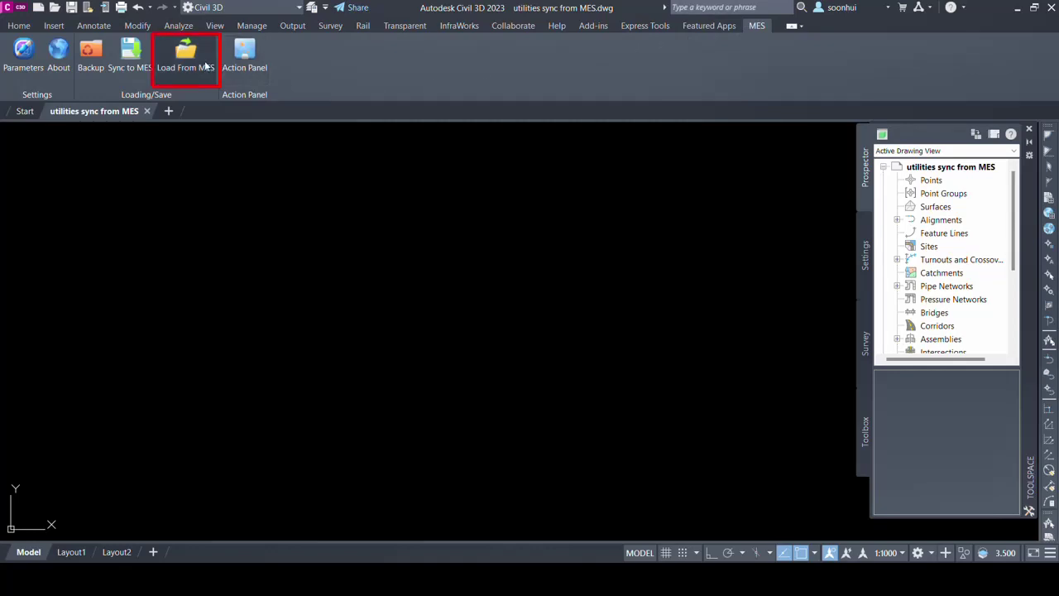
pyautogui.click(202, 64)
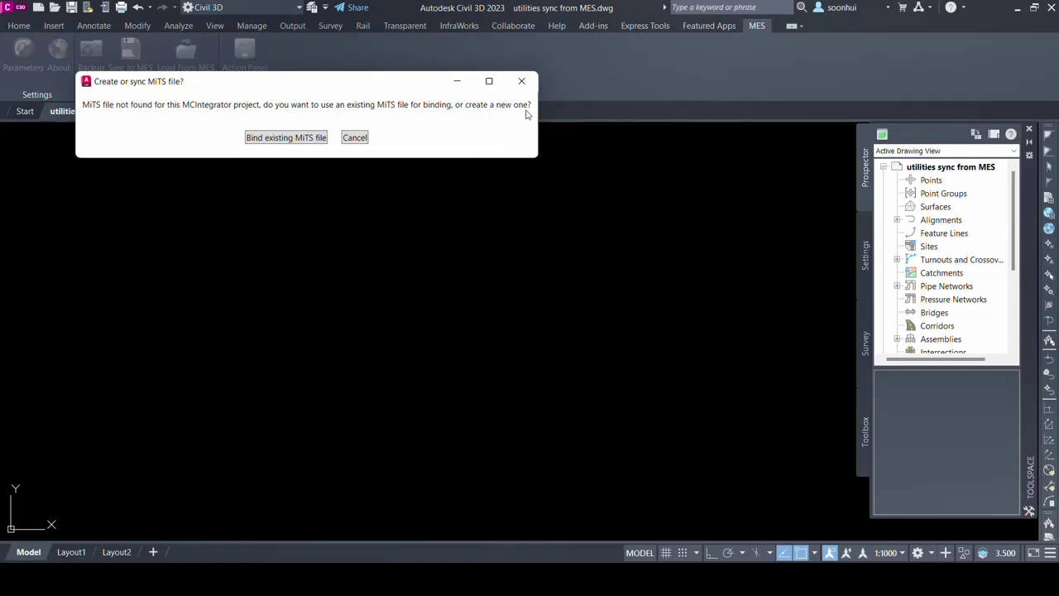
pyautogui.click(299, 137)
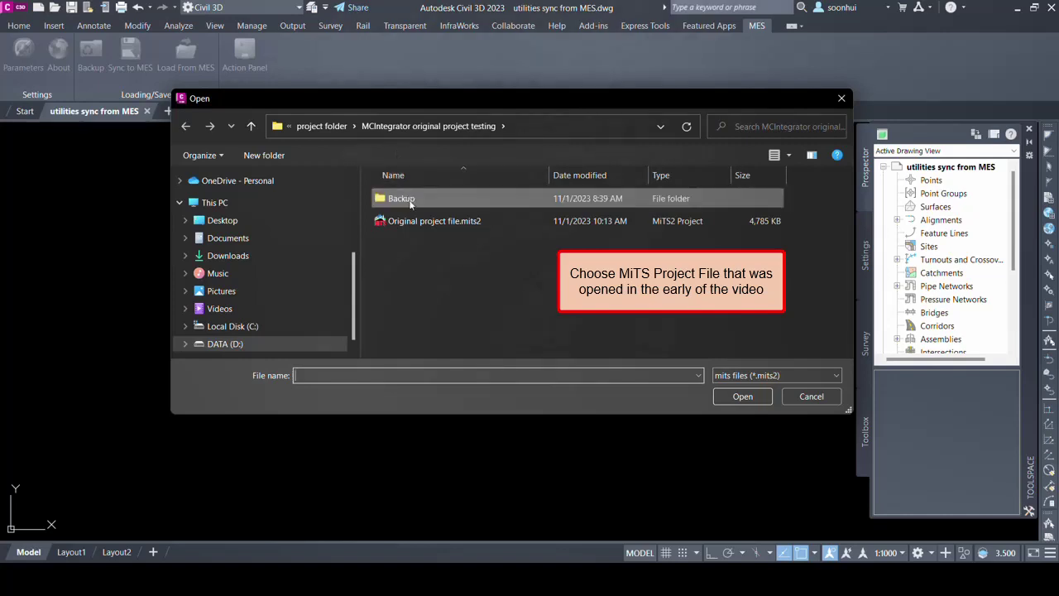
pyautogui.click(413, 222)
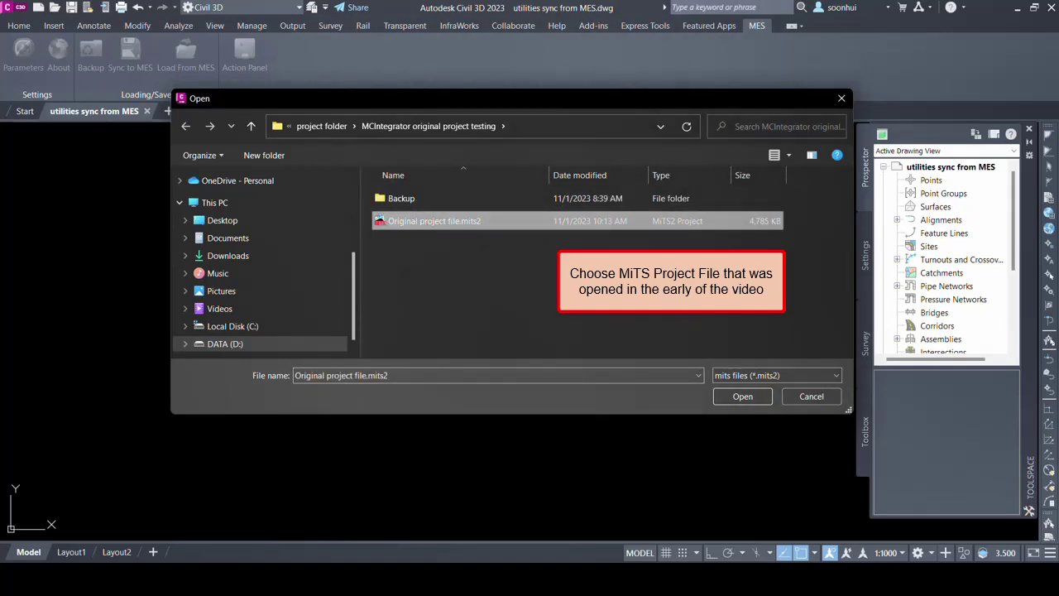
pyautogui.click(728, 396)
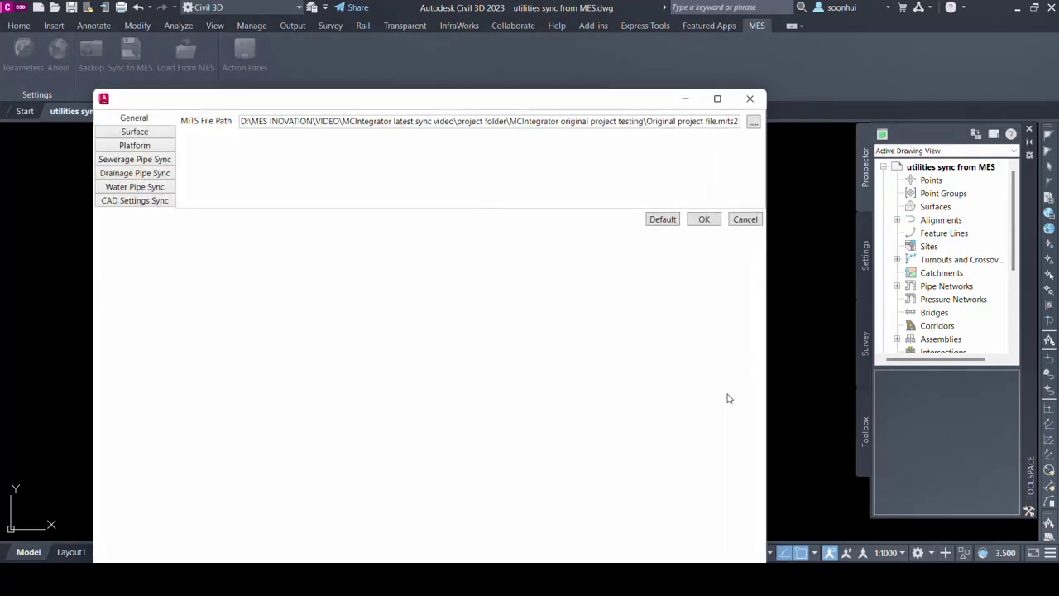
pyautogui.moveTo(411, 103); pyautogui.dragTo(513, 99)
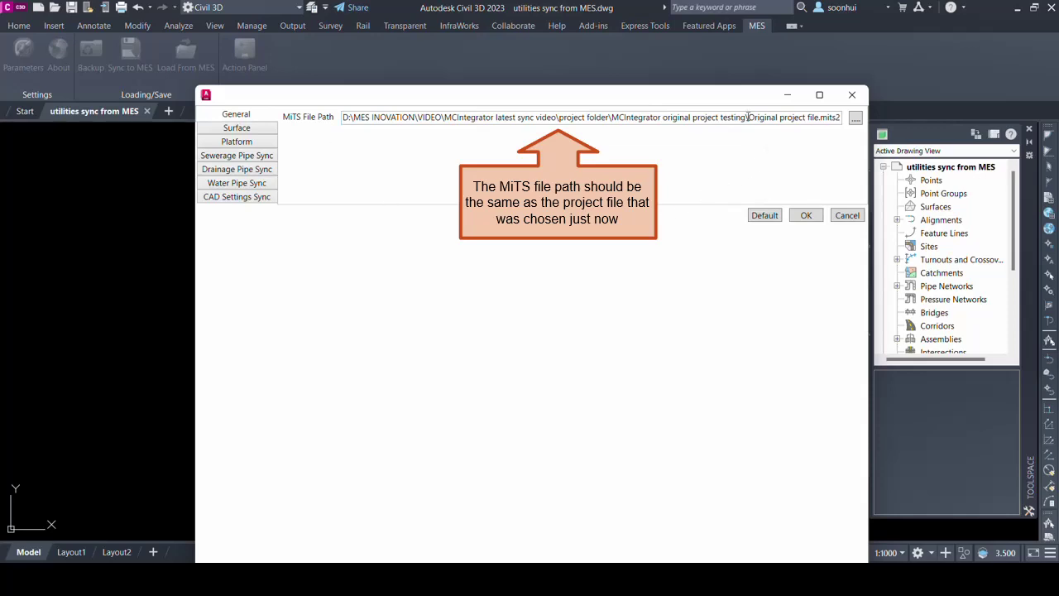
pyautogui.moveTo(748, 117); pyautogui.dragTo(844, 120)
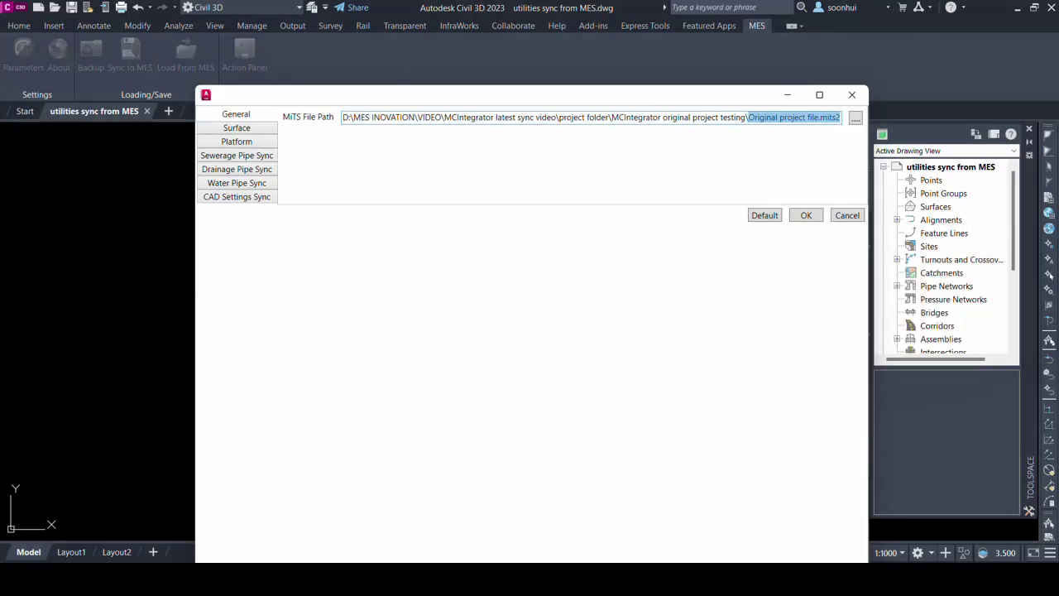
# - On the Surface page, choose OGL as the MES surface
pyautogui.click(237, 128)
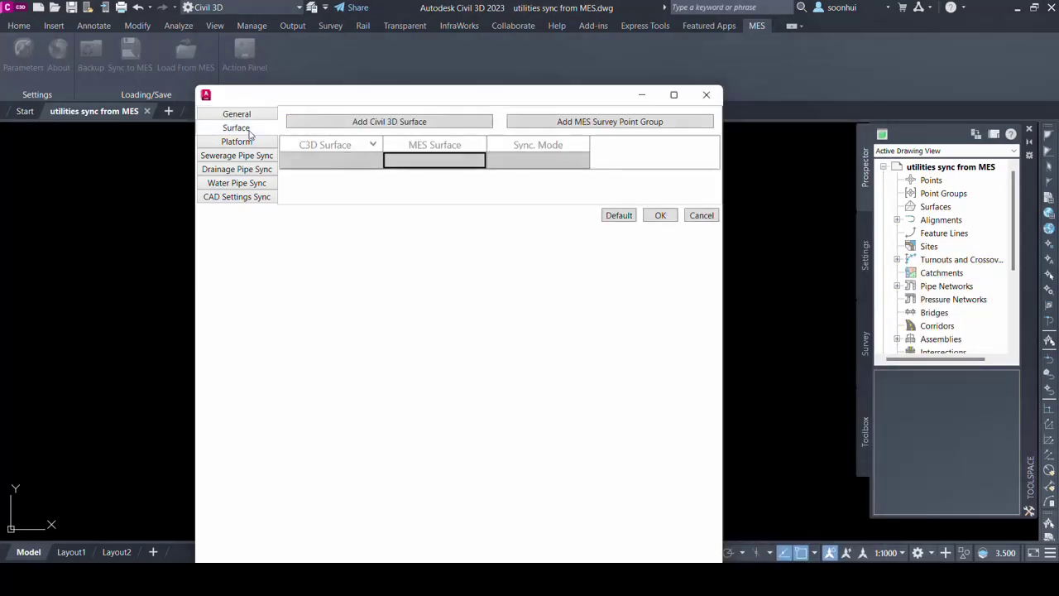
pyautogui.click(449, 167)
pyautogui.click(480, 161)
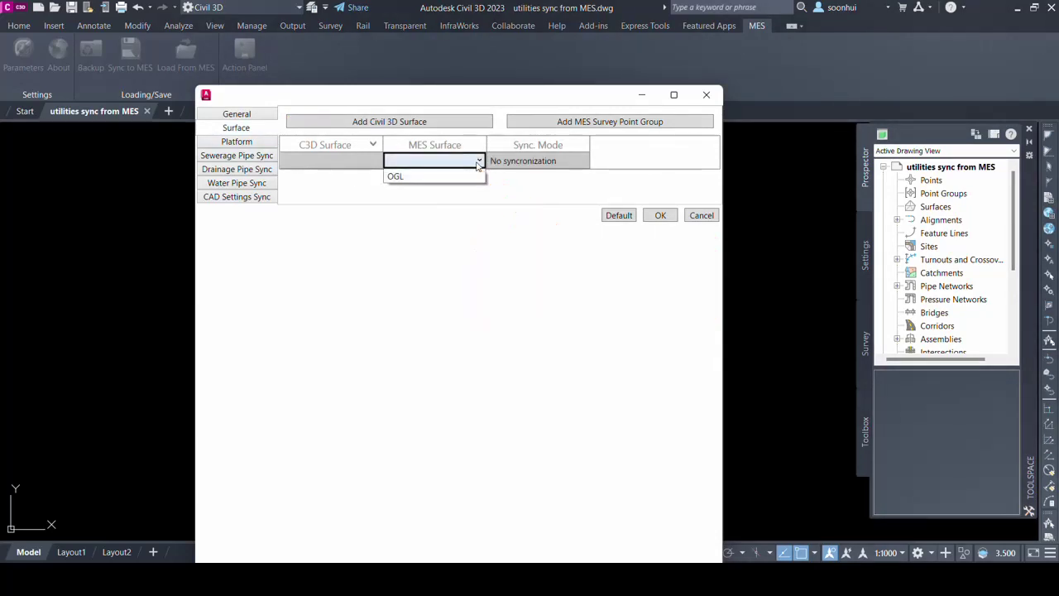
pyautogui.click(404, 177)
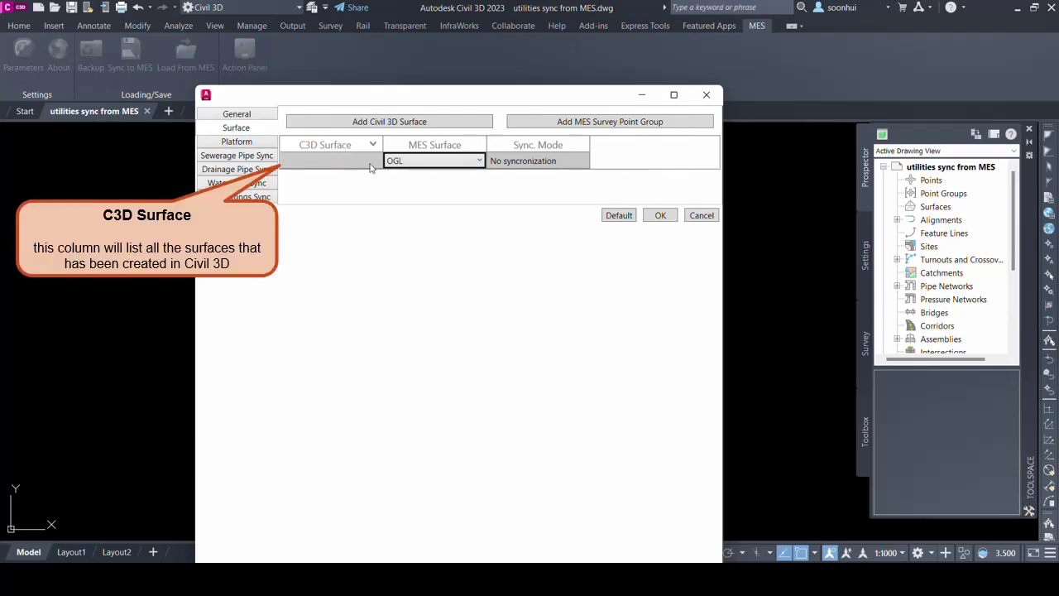
pyautogui.click(370, 164)
pyautogui.click(370, 164)
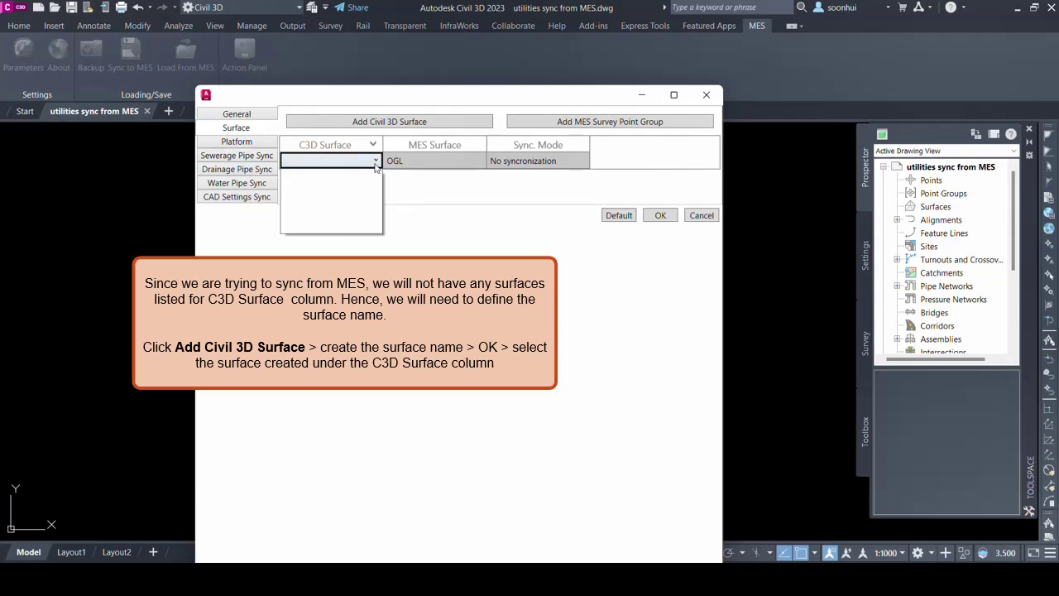
pyautogui.click(376, 163)
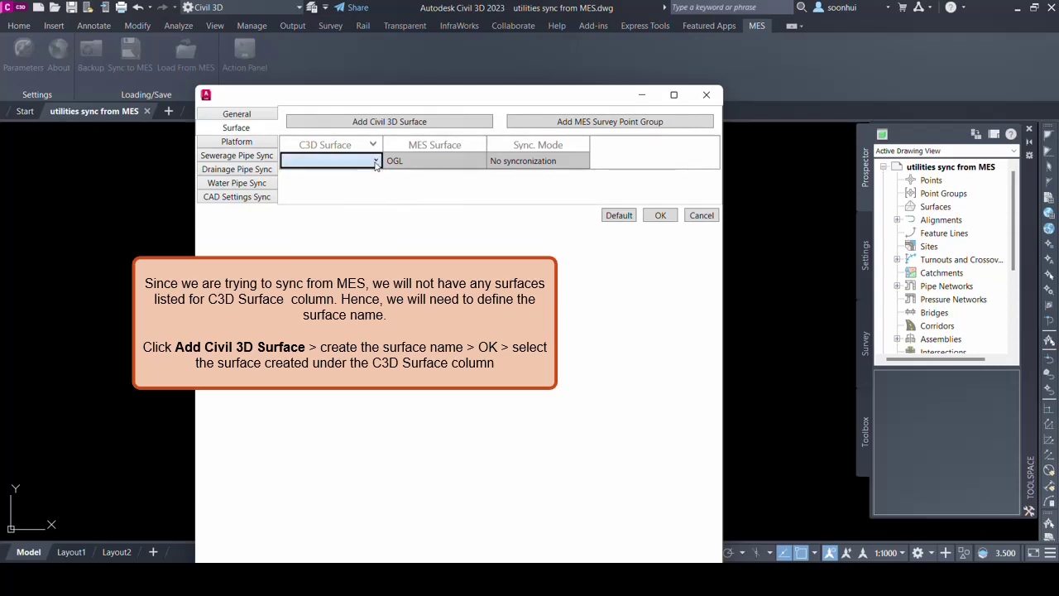
# - Create a new Civil 3D surface named OGL and select it as the C3D surface
pyautogui.click(391, 123)
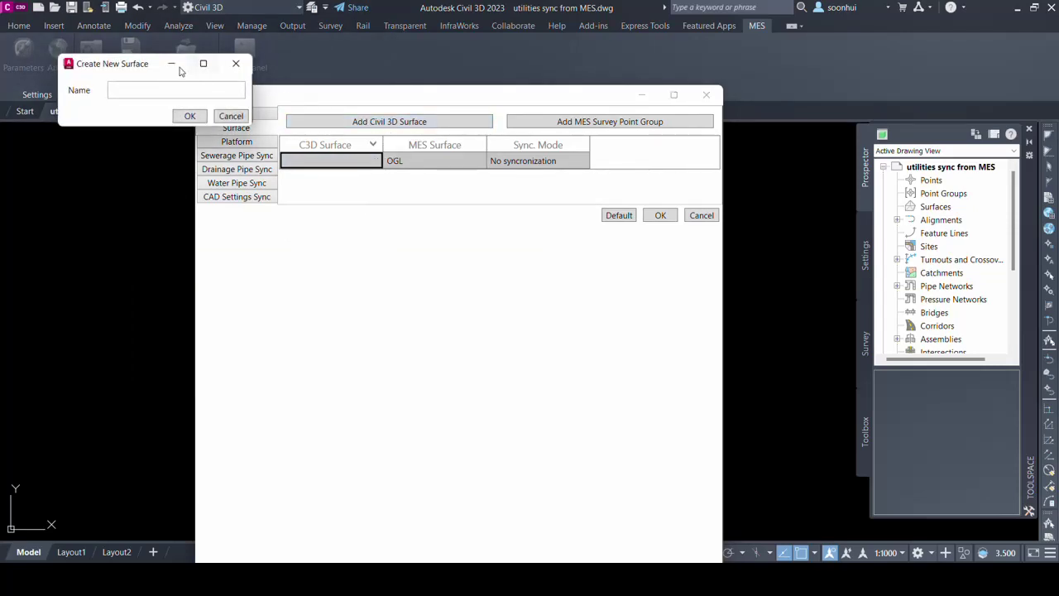
pyautogui.moveTo(152, 65); pyautogui.dragTo(339, 215)
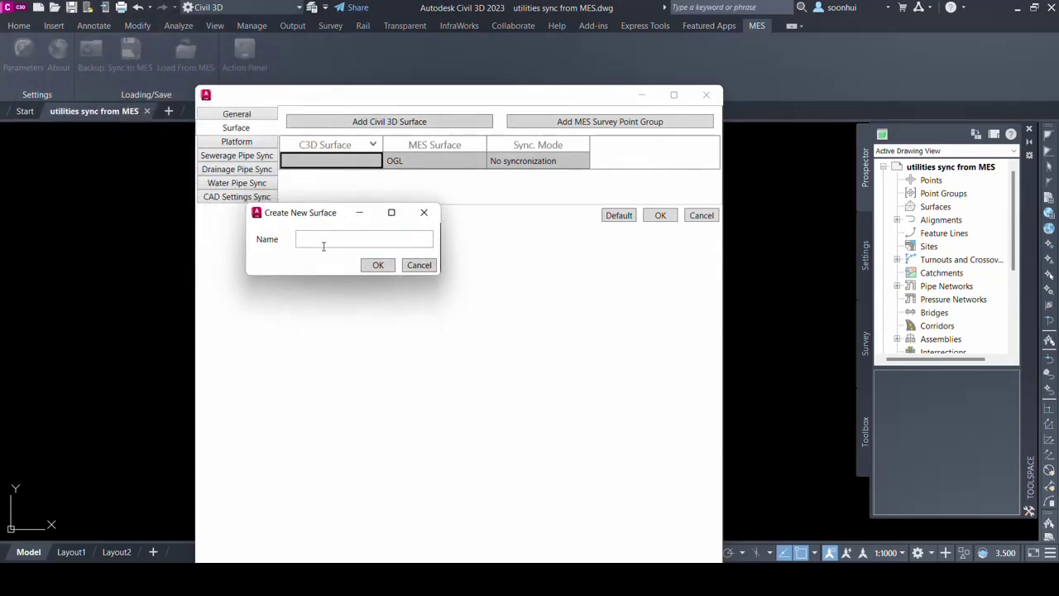
pyautogui.write('O')
pyautogui.write('GL')
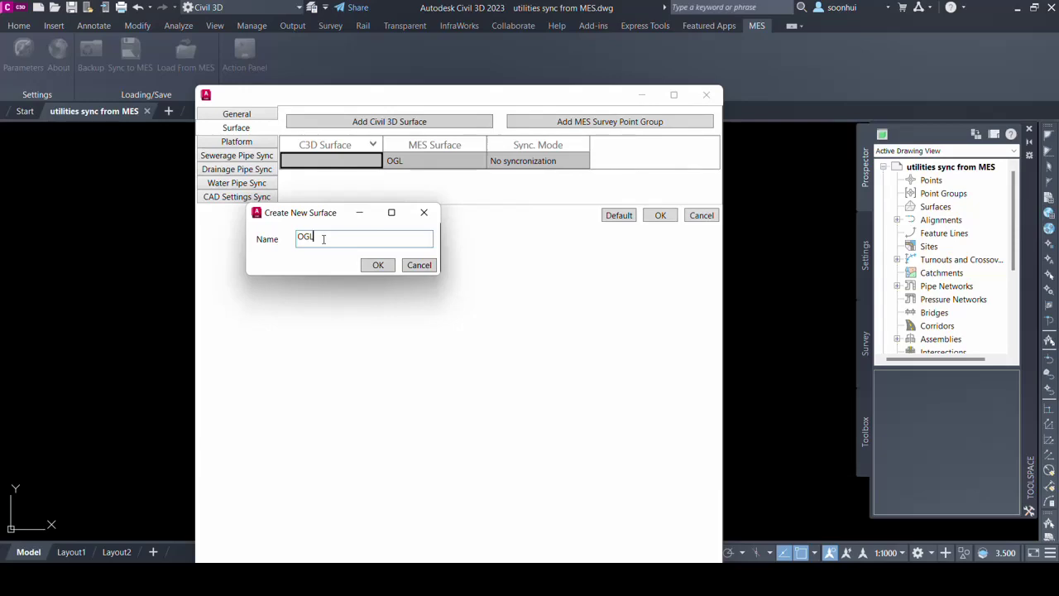
pyautogui.click(377, 265)
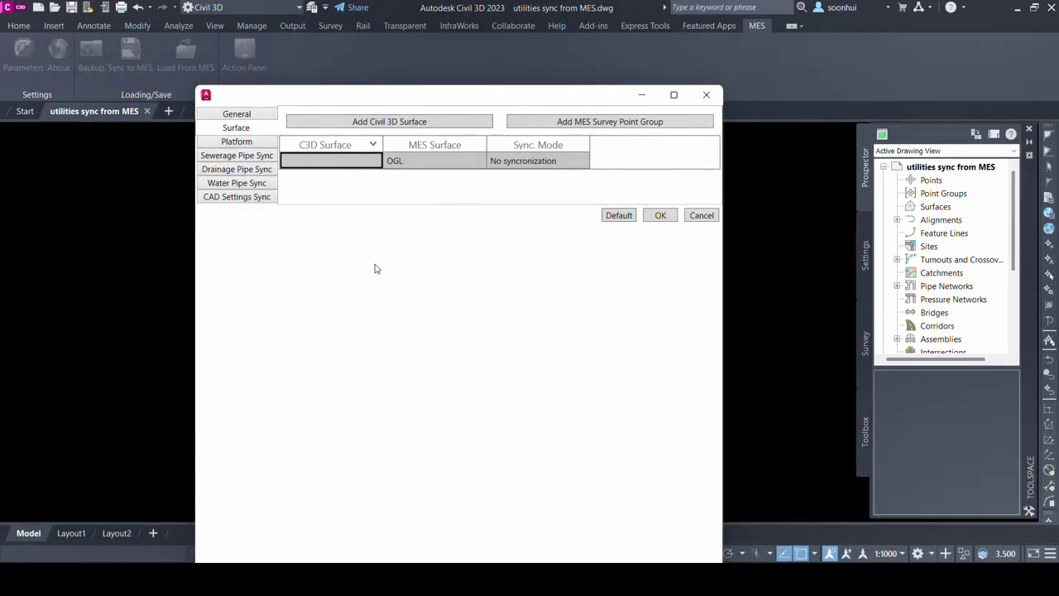
pyautogui.click(369, 163)
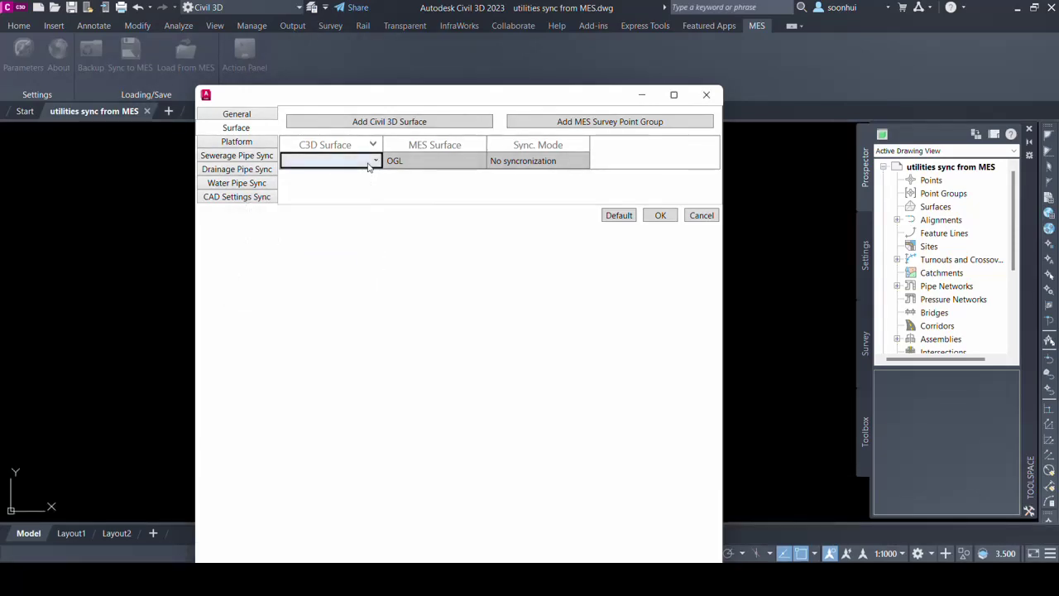
pyautogui.click(368, 165)
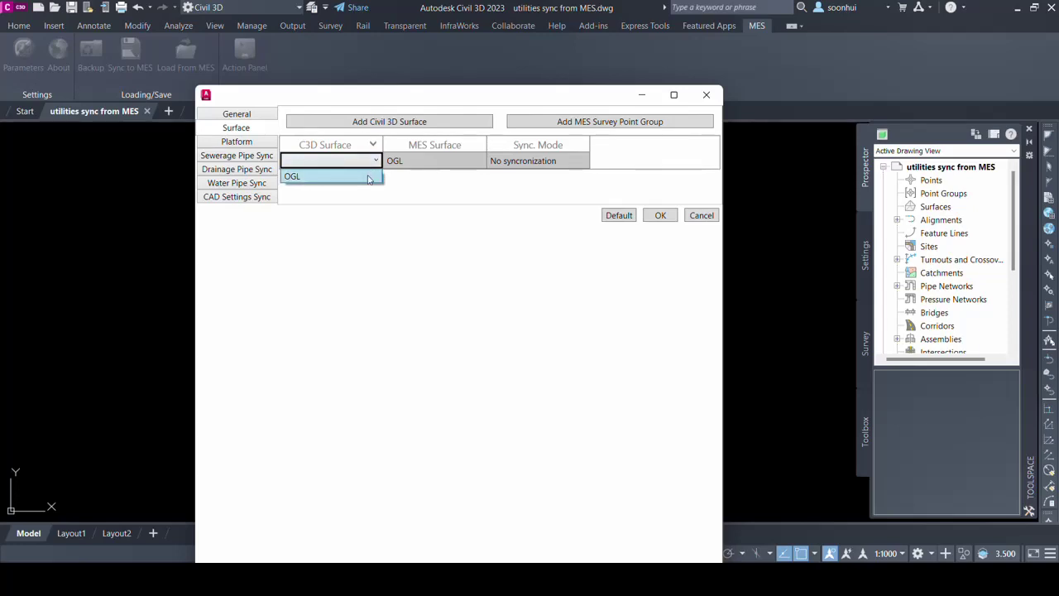
pyautogui.click(369, 177)
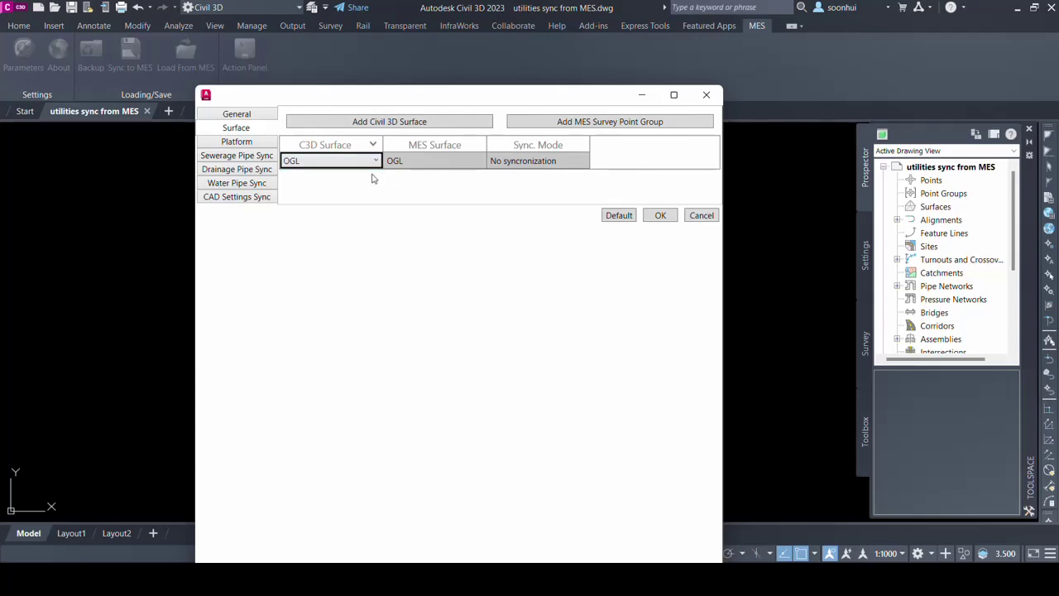
# - Set the surface sync mode to Civil Sync and commit it
pyautogui.click(539, 164)
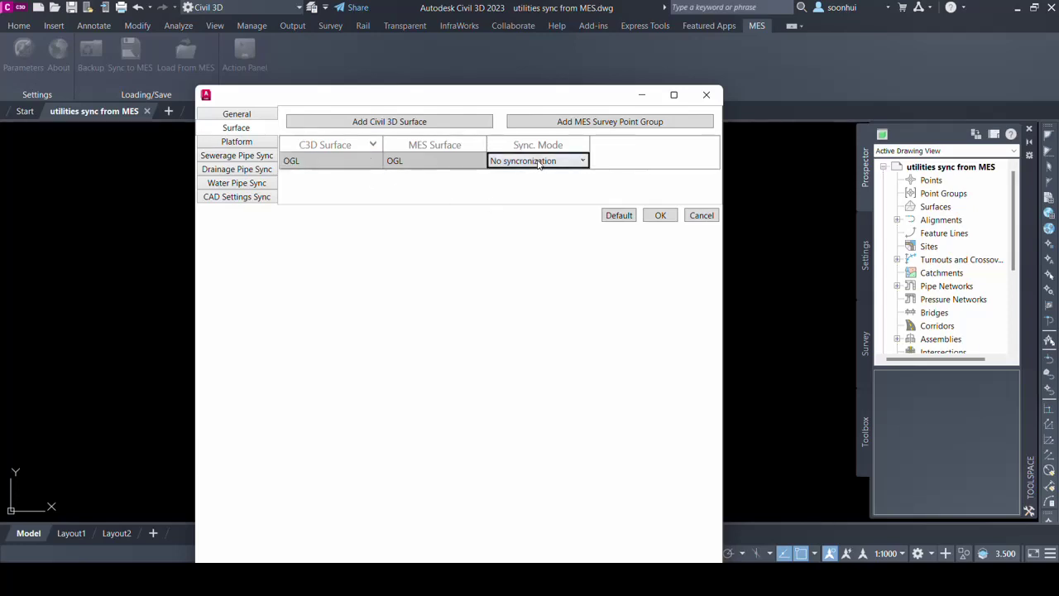
pyautogui.click(539, 164)
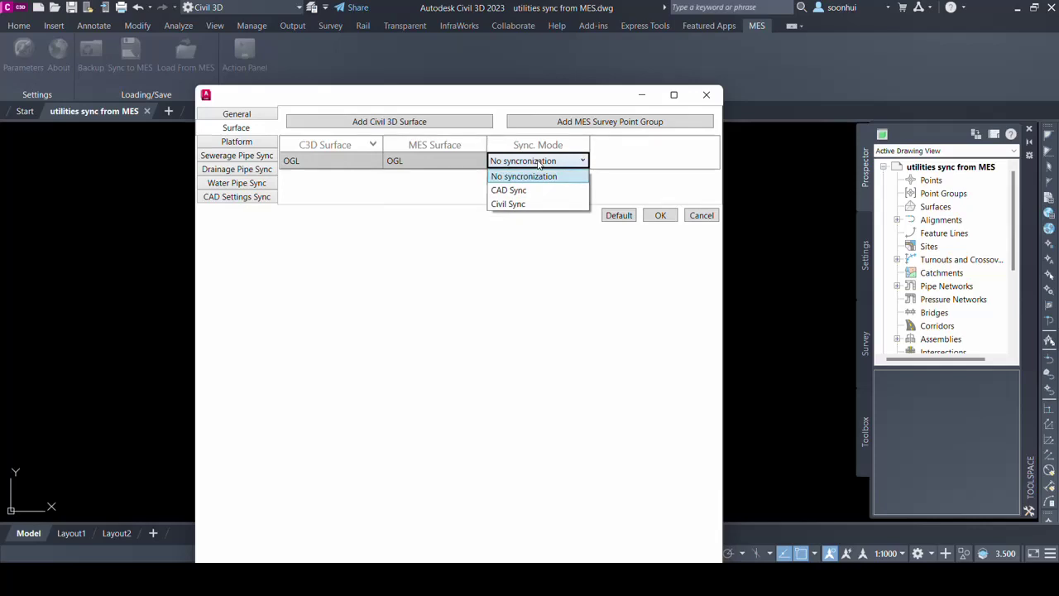
pyautogui.click(538, 204)
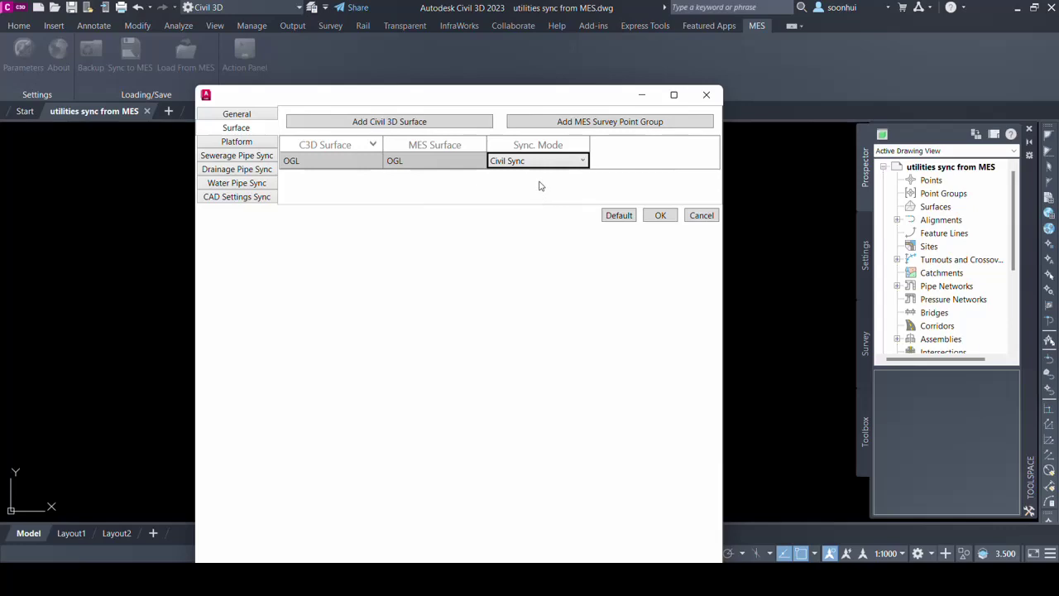
pyautogui.press('Return')
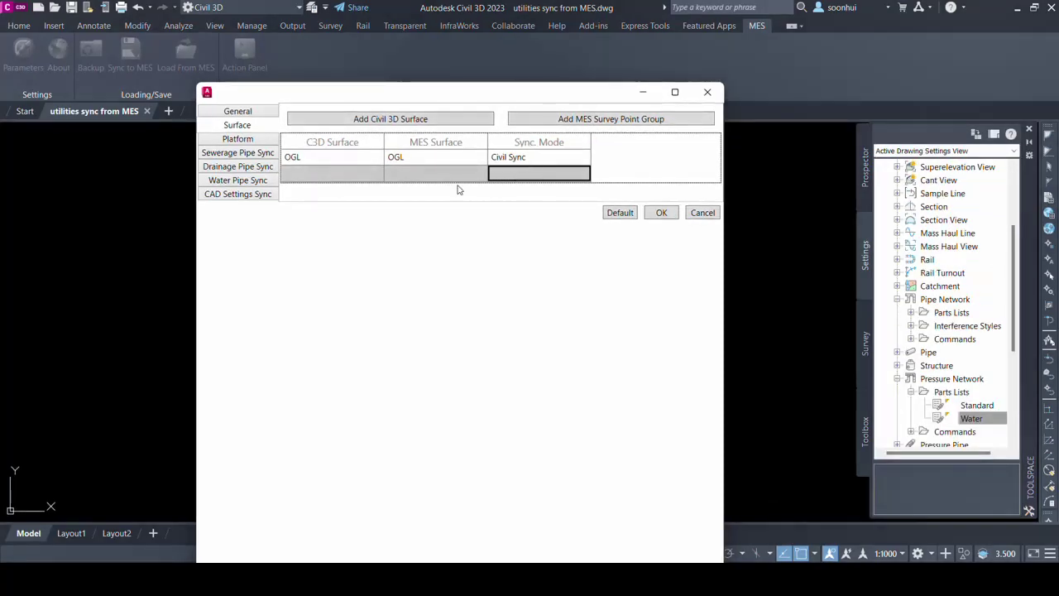
# - Set platform sync to Civil with AllSurfaces, then bring up the Sewerage Pipe Sync mode choices
pyautogui.click(264, 142)
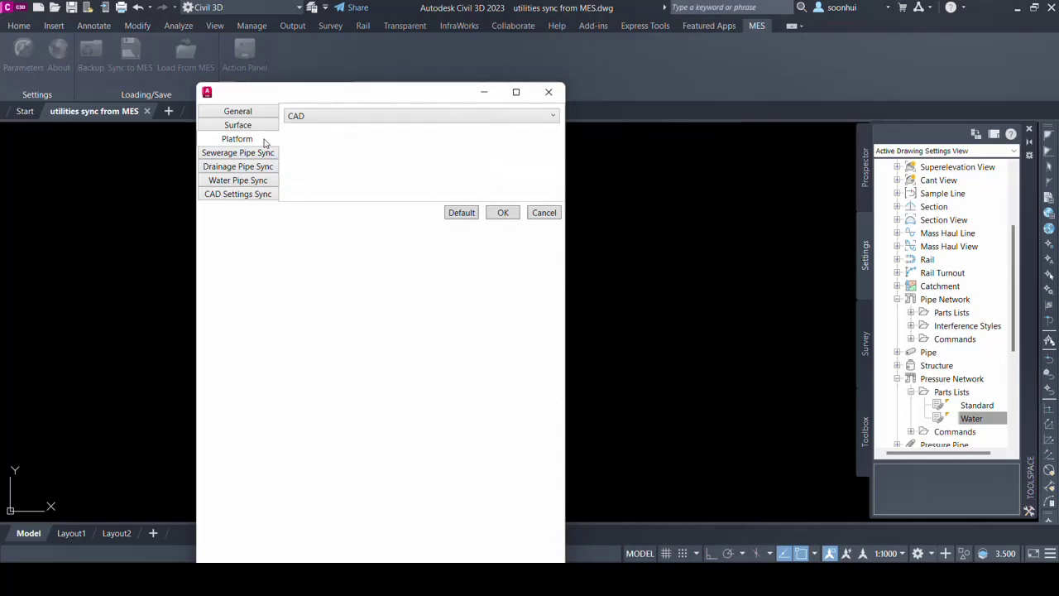
pyautogui.click(306, 120)
pyautogui.click(310, 158)
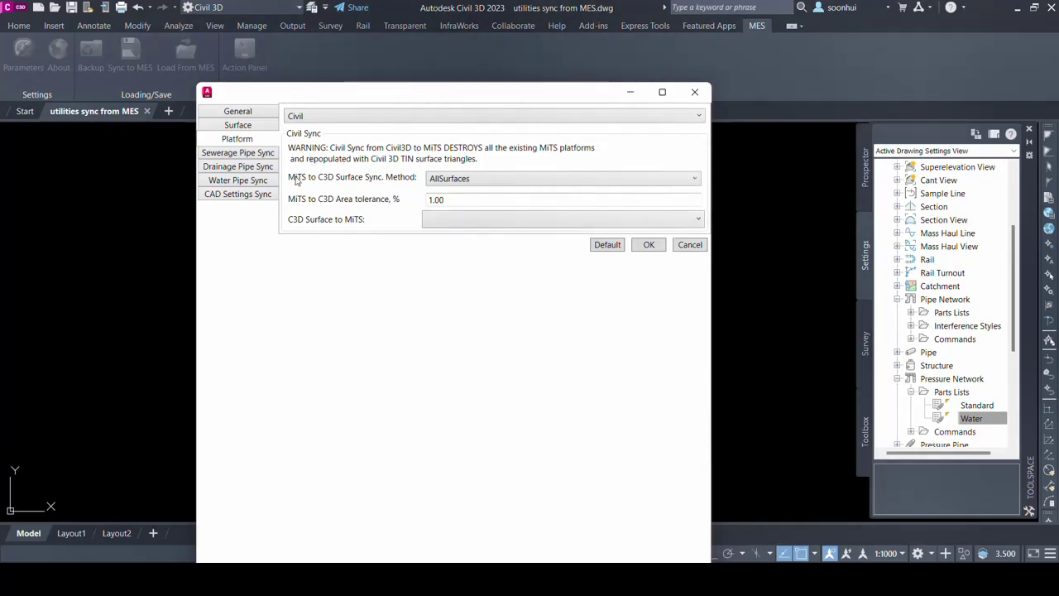
pyautogui.click(456, 183)
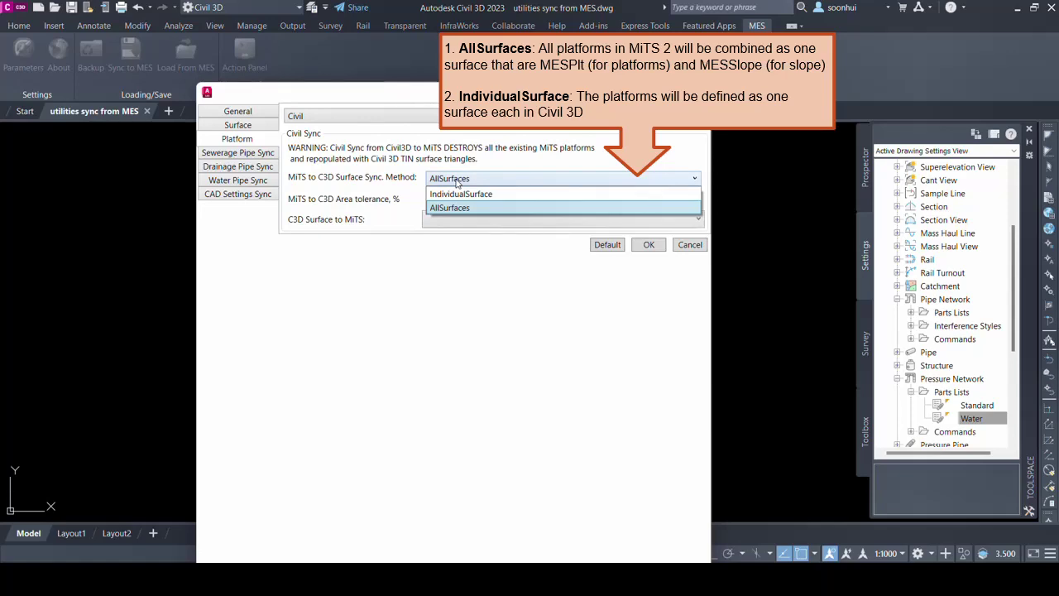
pyautogui.click(456, 183)
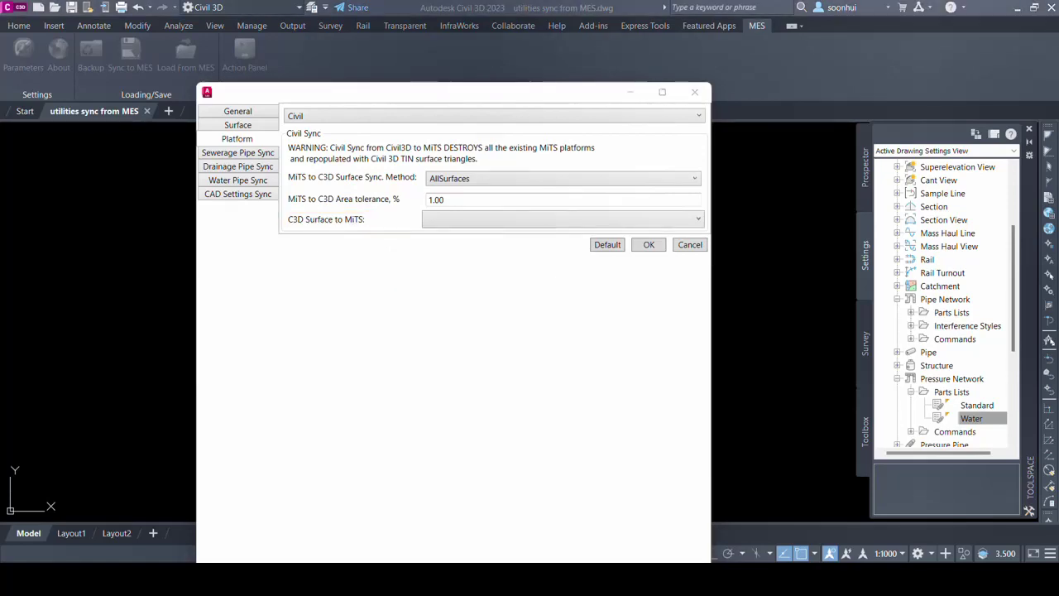
pyautogui.click(265, 155)
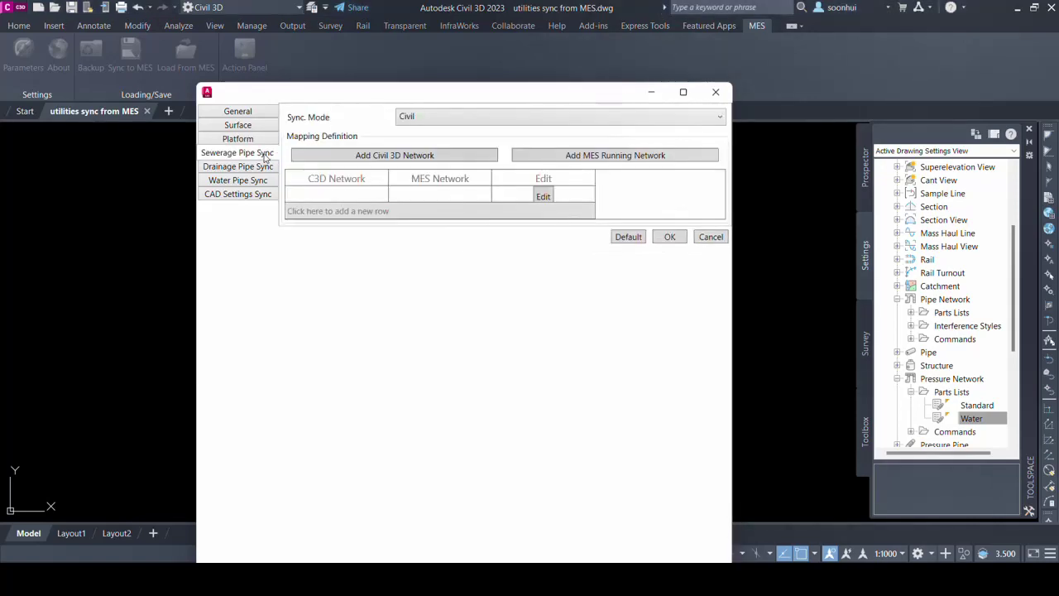
pyautogui.click(419, 124)
# - Set sewerage sync to NoSync and keep Drainage Pipe Sync mode as Civil
pyautogui.click(418, 134)
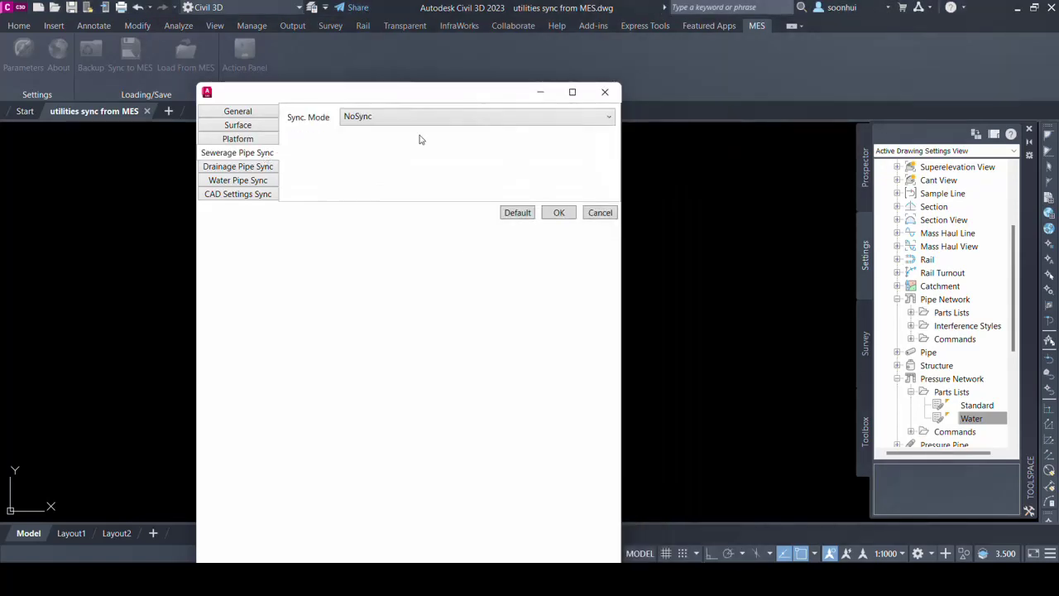
pyautogui.click(273, 168)
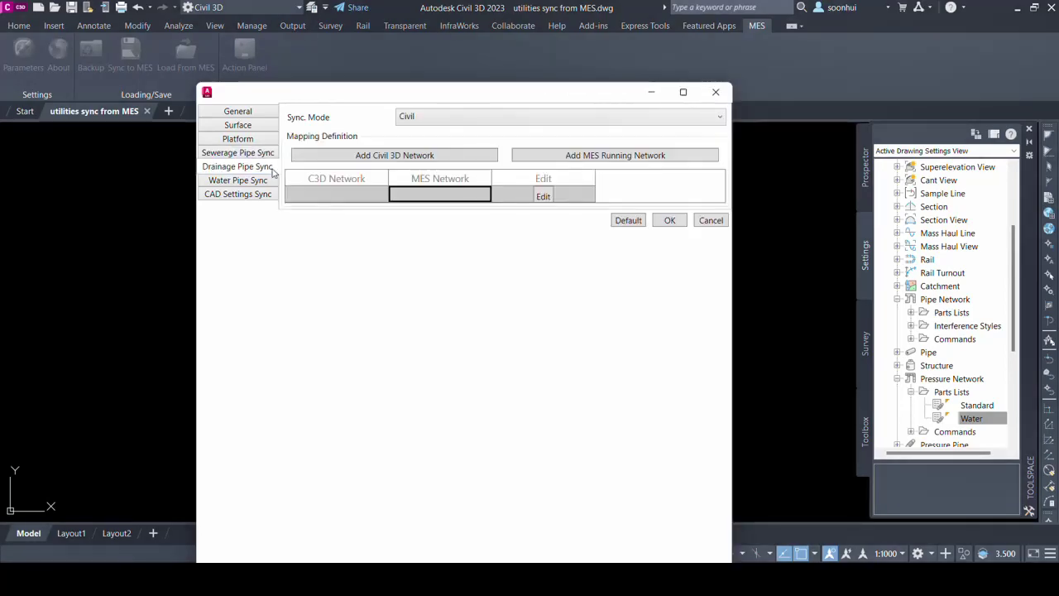
pyautogui.click(423, 122)
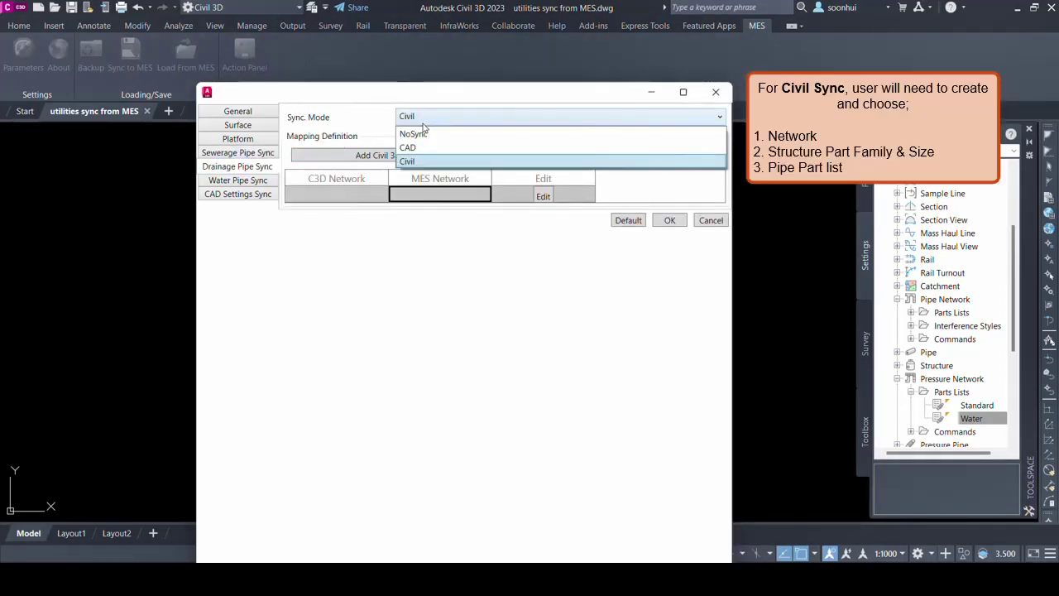
pyautogui.click(423, 124)
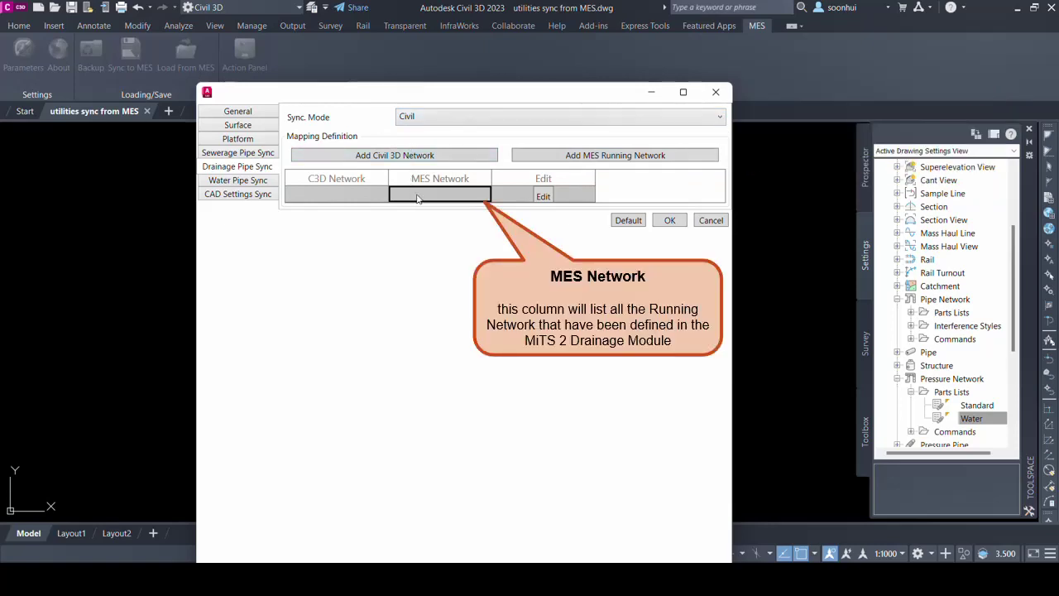
# - Map the drainage row's MES Network to storm drain and check the Civil 3D network list
pyautogui.click(469, 197)
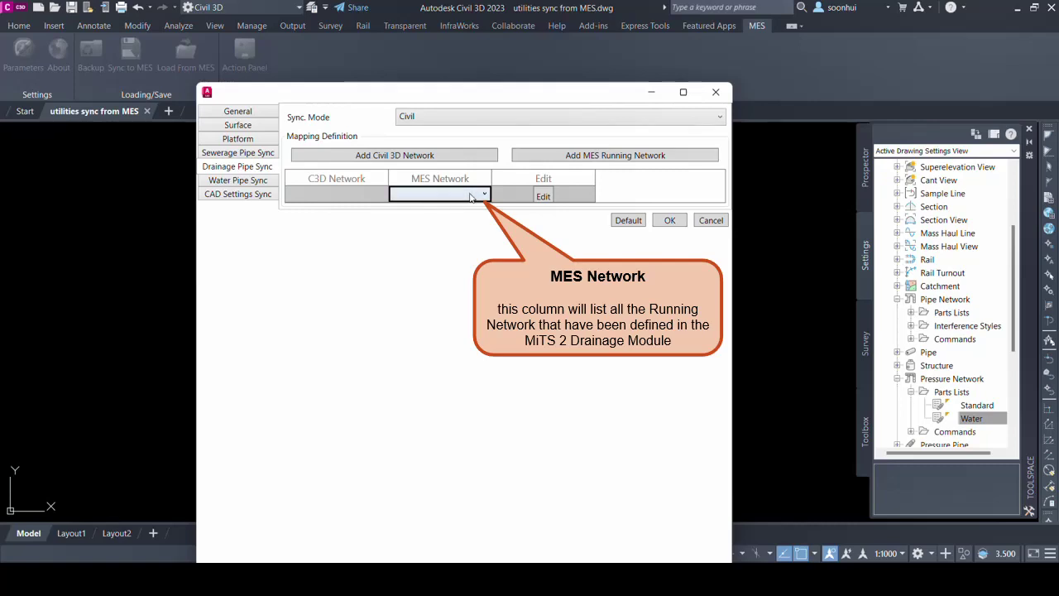
pyautogui.click(469, 197)
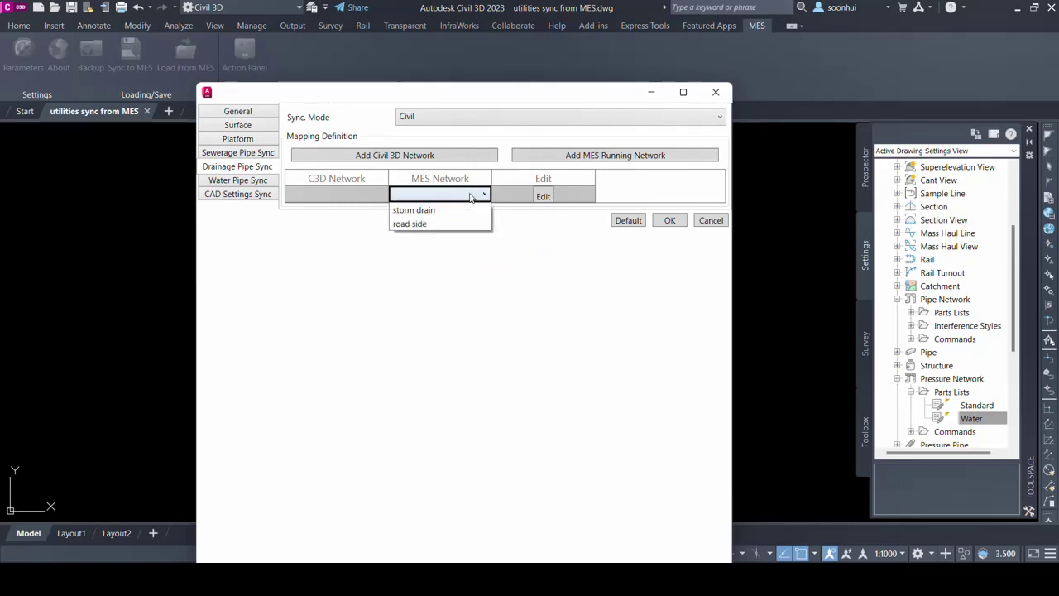
pyautogui.click(472, 212)
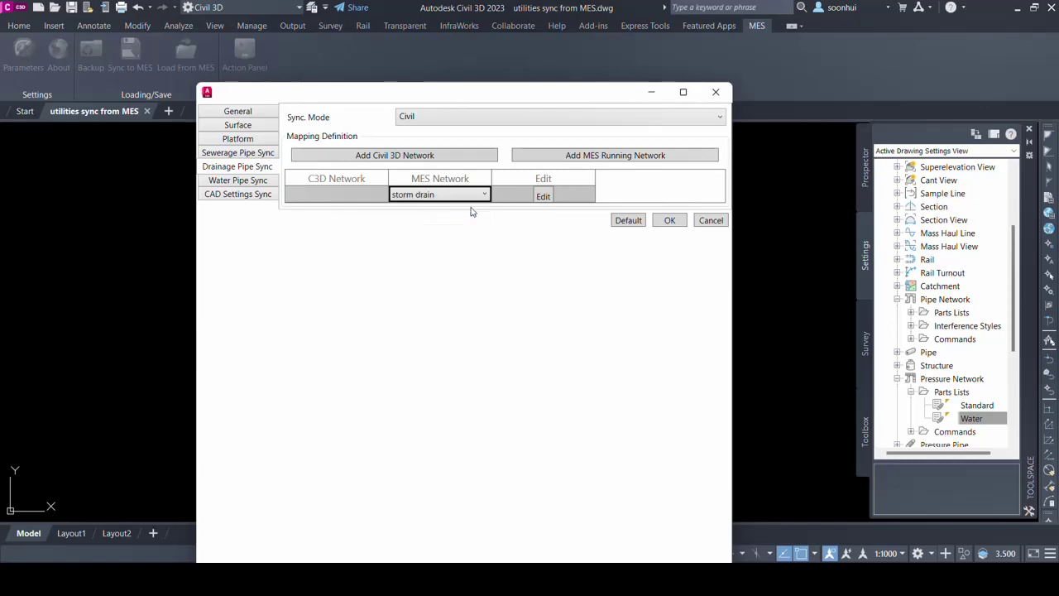
pyautogui.click(382, 194)
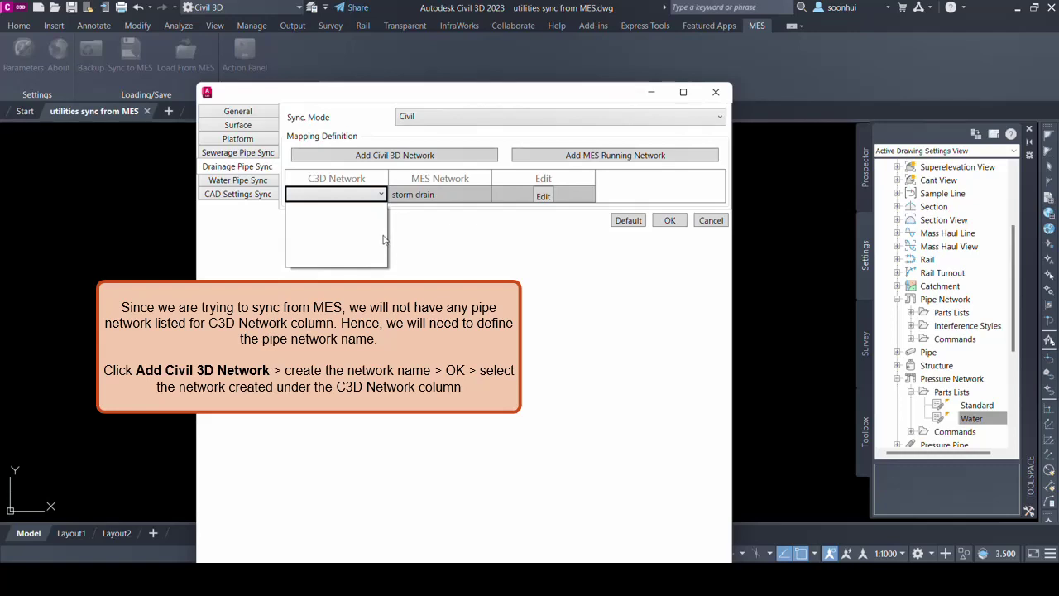
pyautogui.click(381, 197)
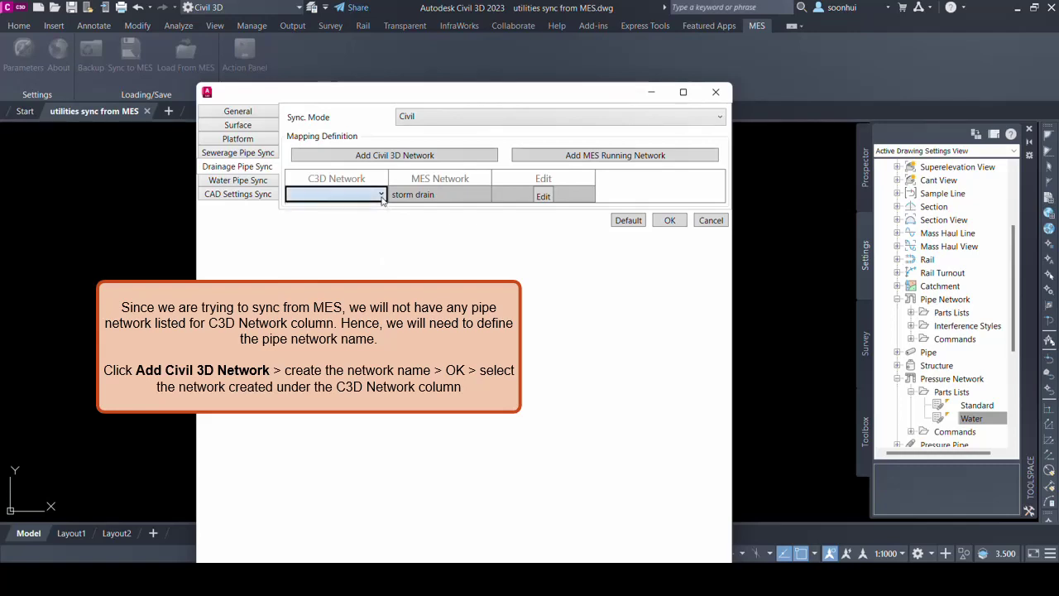
# - Create a Civil 3D network named dr-storm drain using the Storm Sewer part list
pyautogui.click(396, 160)
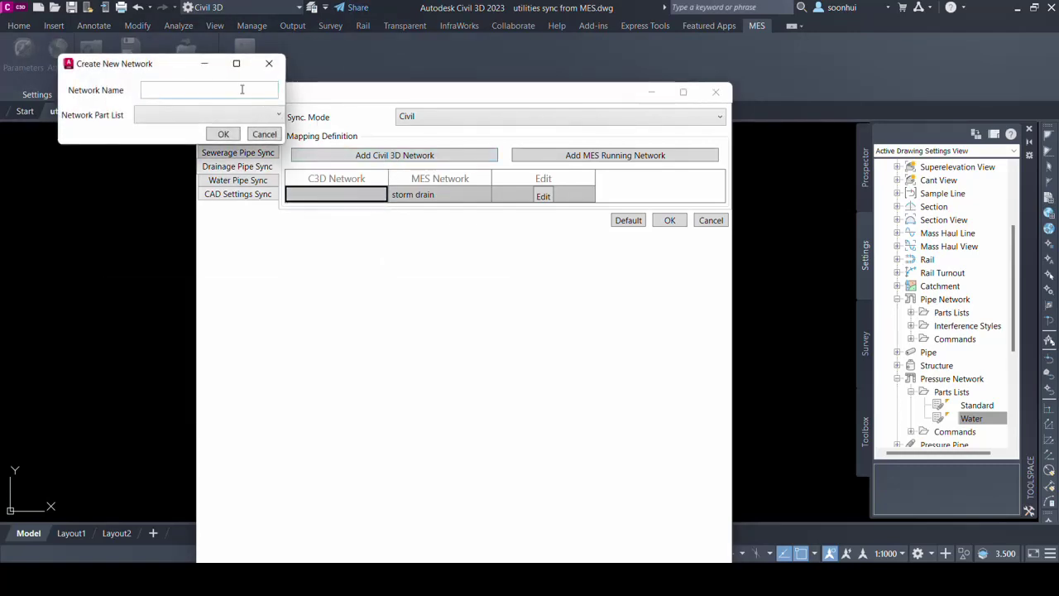
pyautogui.moveTo(187, 71); pyautogui.dragTo(428, 244)
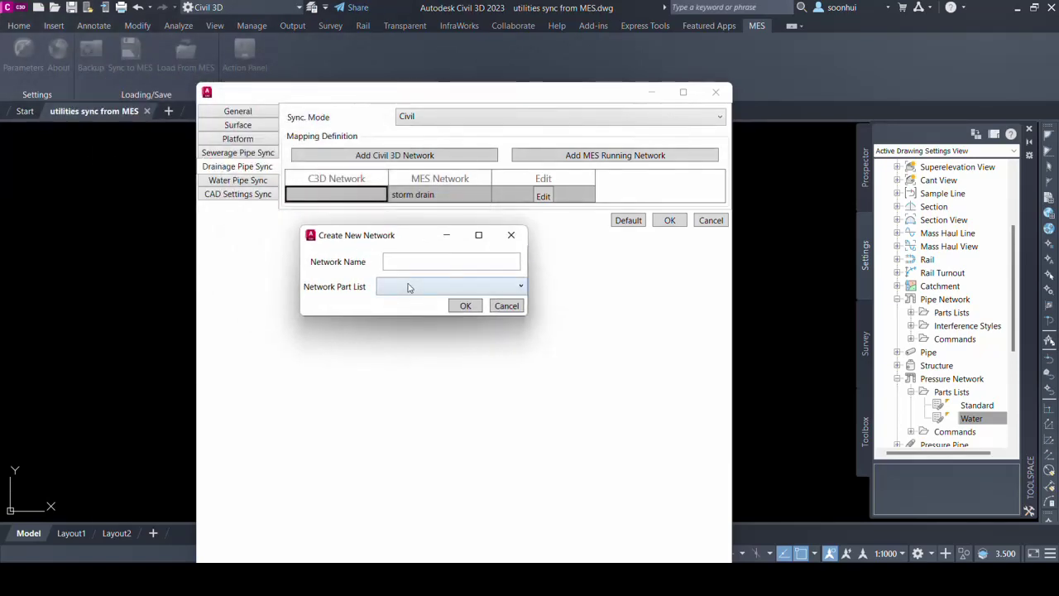
pyautogui.click(405, 261)
pyautogui.write('dr-storm drain')
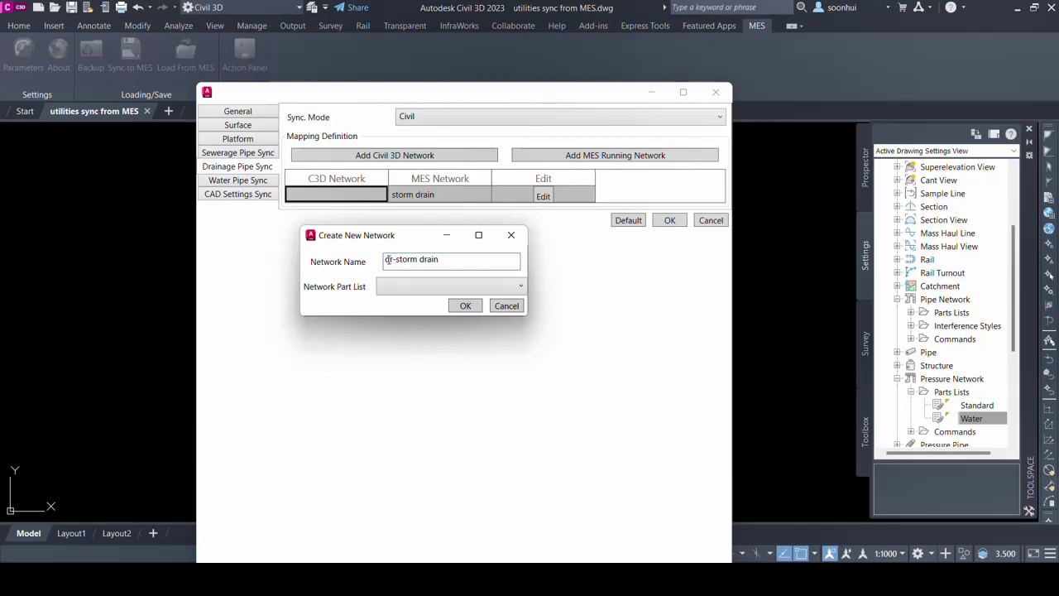
pyautogui.click(396, 285)
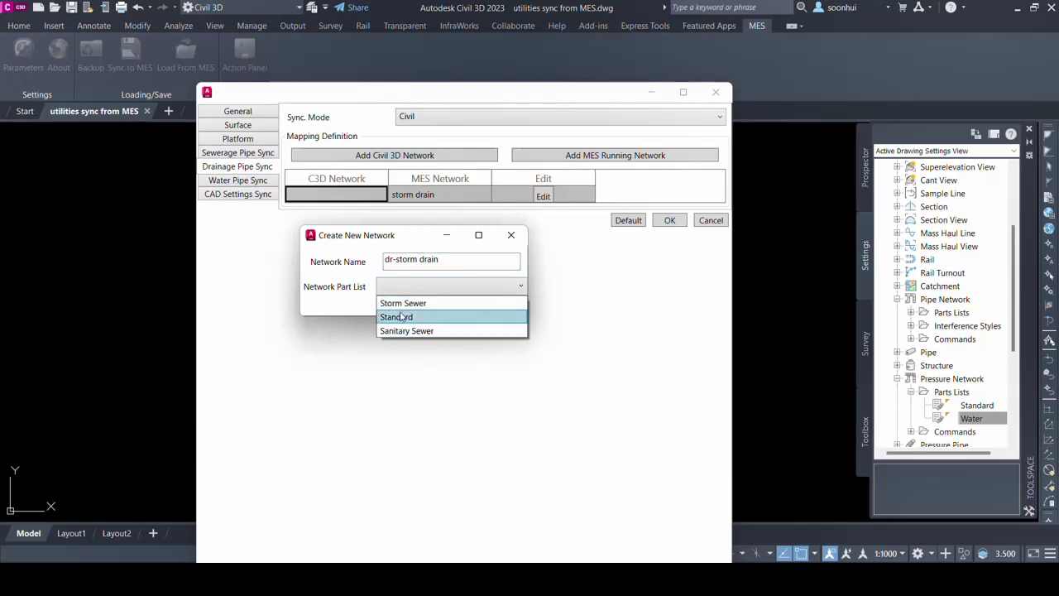
pyautogui.click(401, 305)
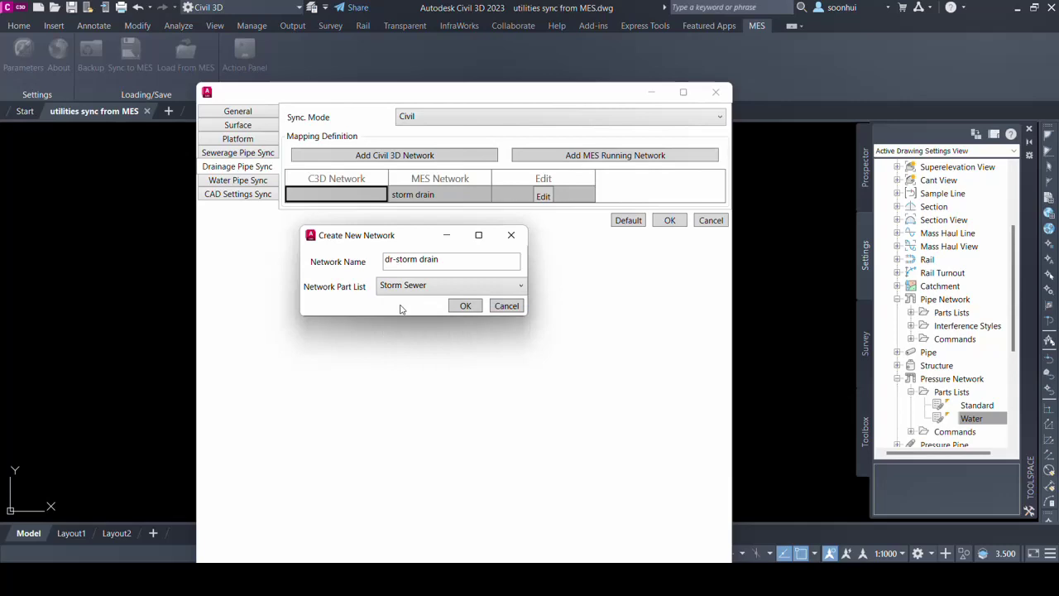
pyautogui.click(466, 306)
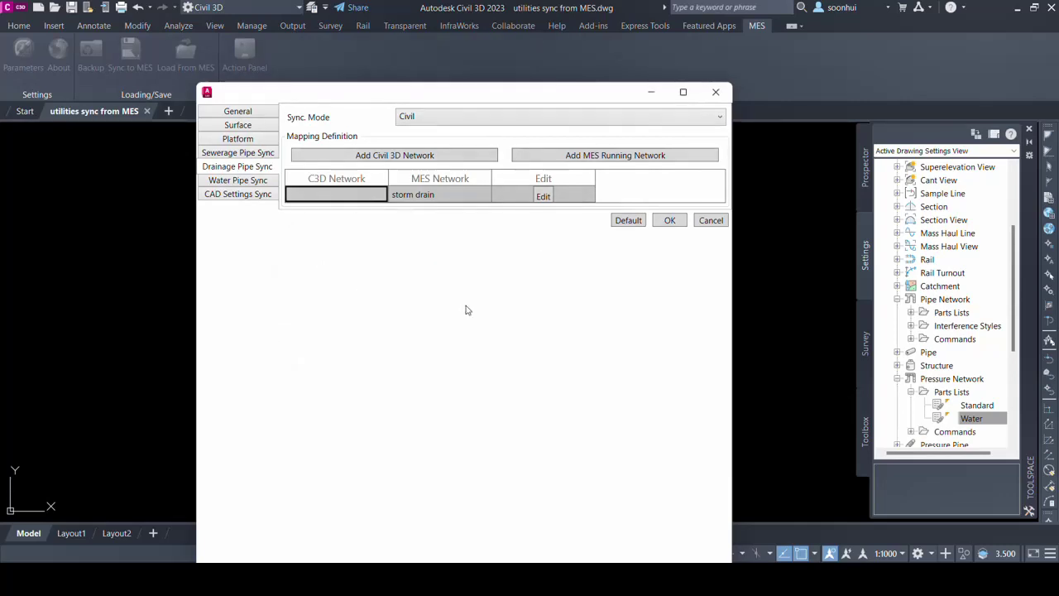
# - Pair the storm drain row with the dr-storm drain Civil 3D network
pyautogui.click(378, 196)
pyautogui.click(378, 196)
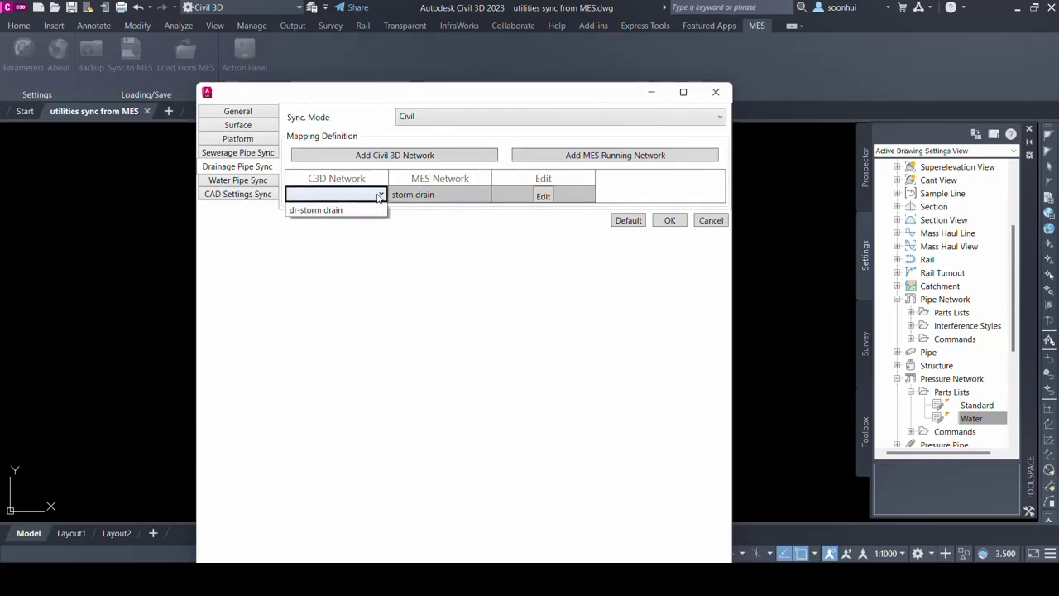
pyautogui.click(378, 212)
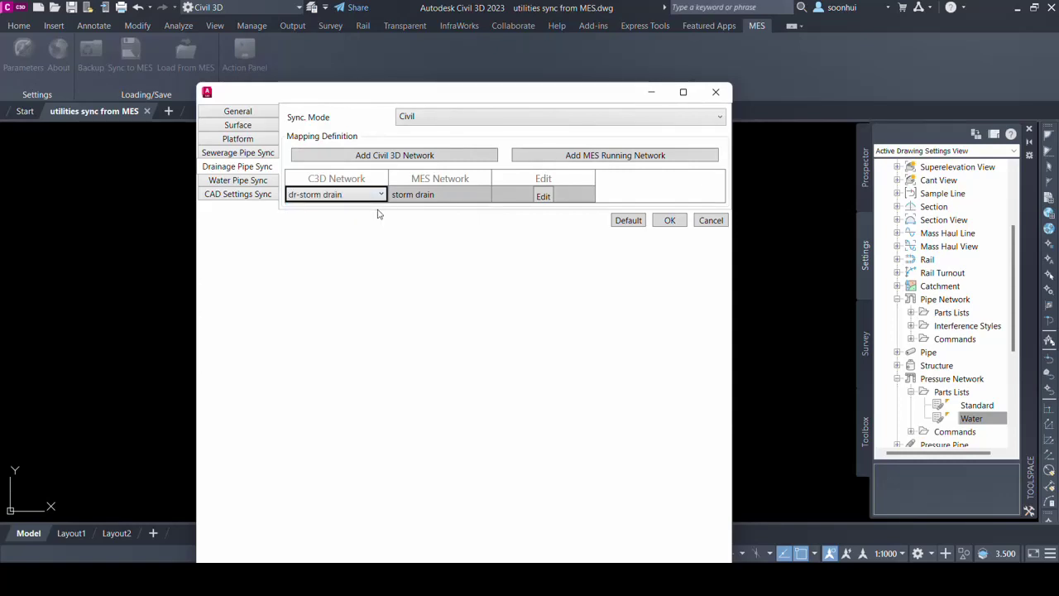
pyautogui.click(544, 196)
# - Use Rectangular Junction Structure NF SI structures sized 750 x 750 mm as defaults
pyautogui.click(543, 196)
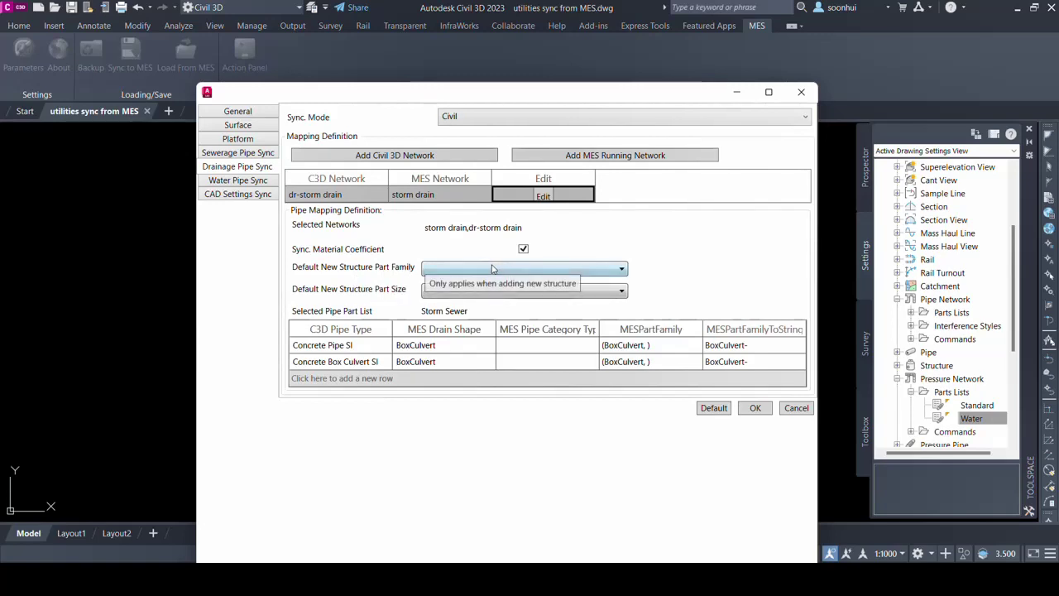
pyautogui.click(500, 269)
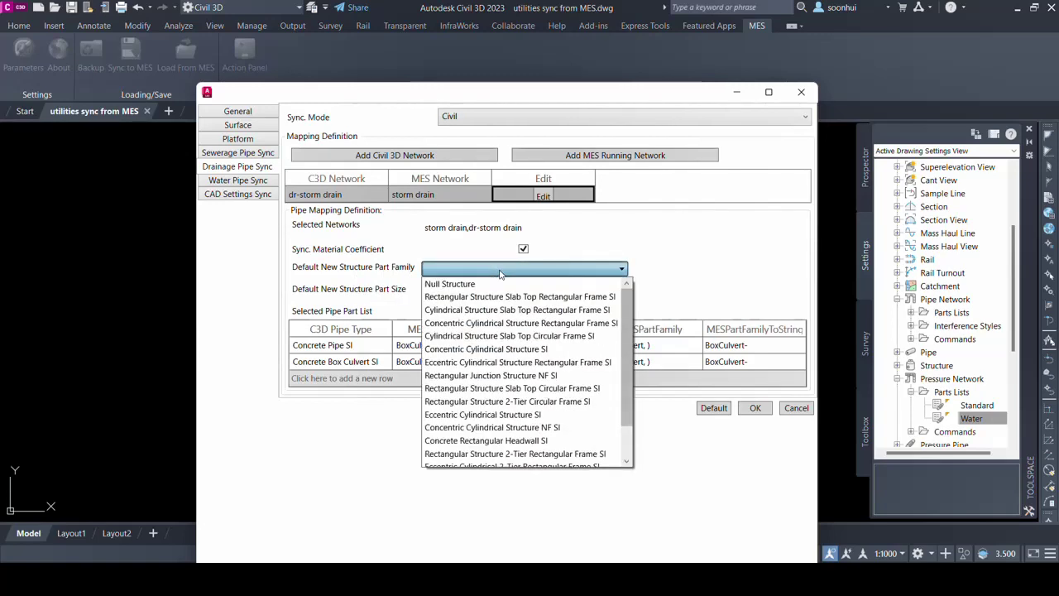
pyautogui.click(505, 377)
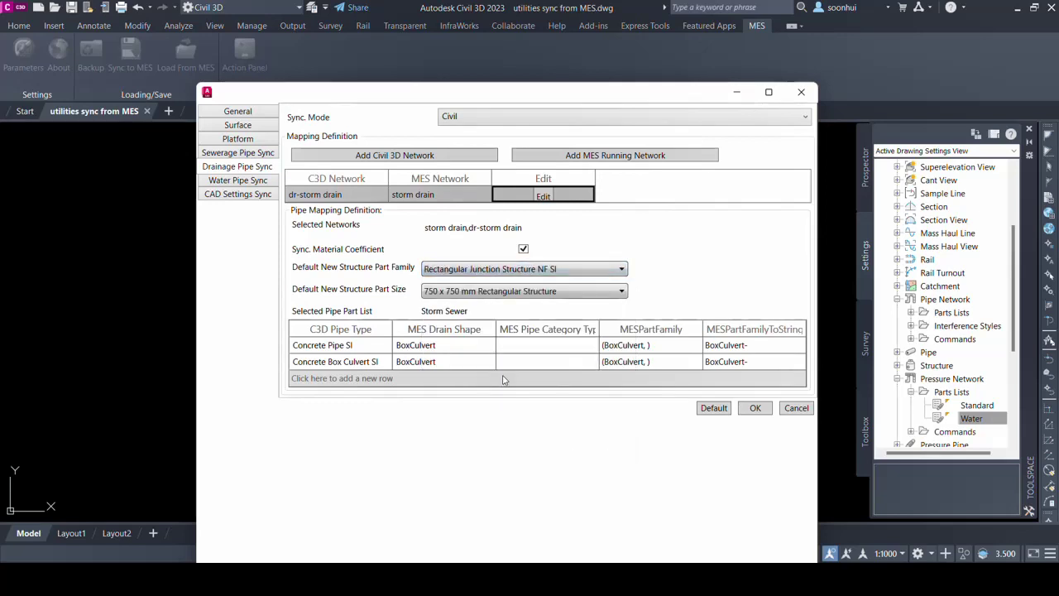
pyautogui.click(519, 294)
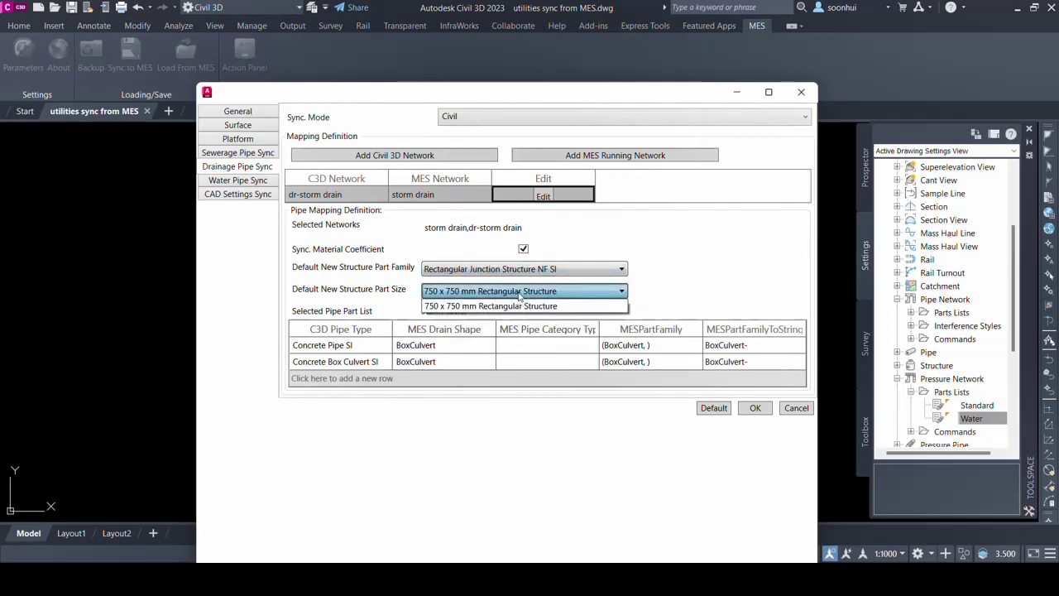
pyautogui.click(519, 296)
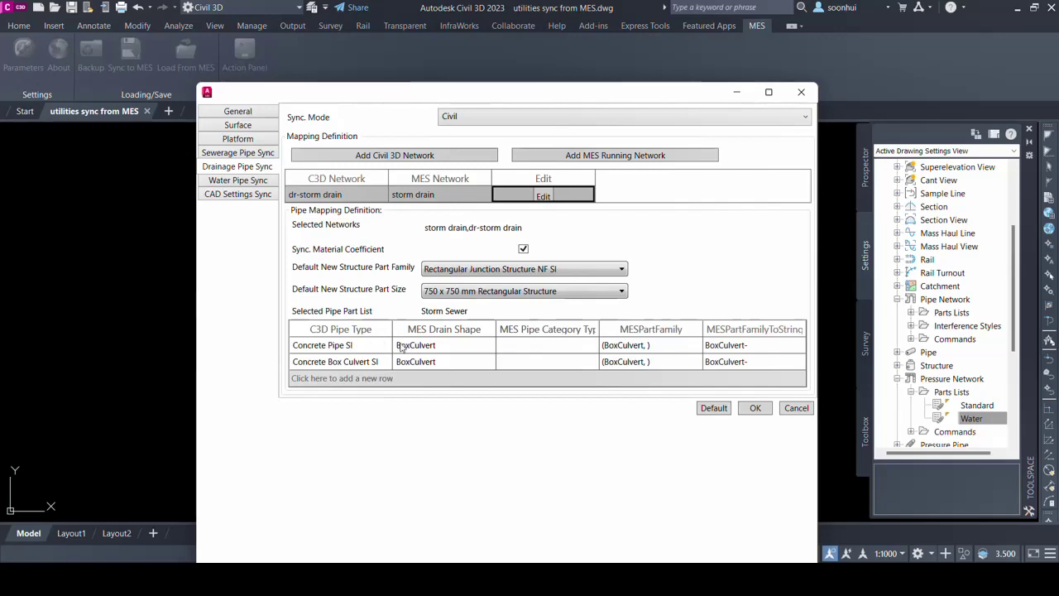
# - Map Concrete Pipe SI to drain shape PipeCulvert with pipe category RC
pyautogui.click(435, 347)
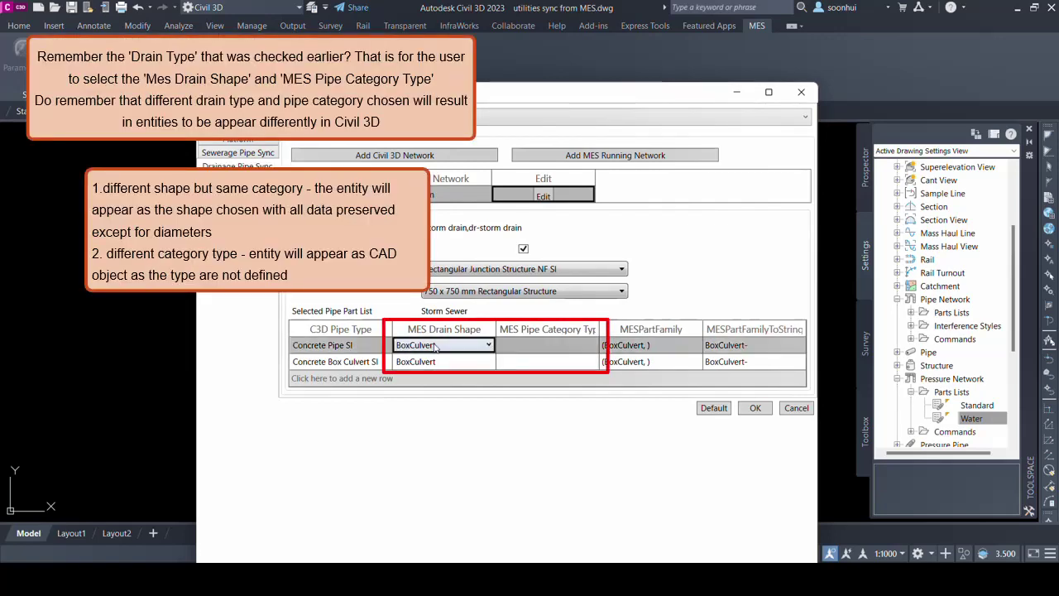
pyautogui.click(435, 347)
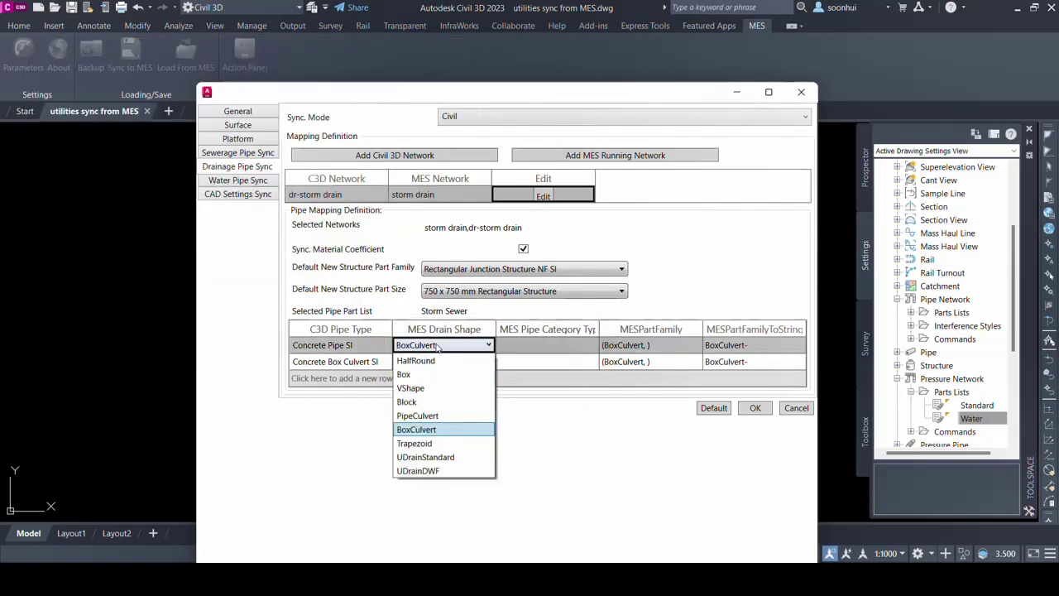
pyautogui.click(430, 417)
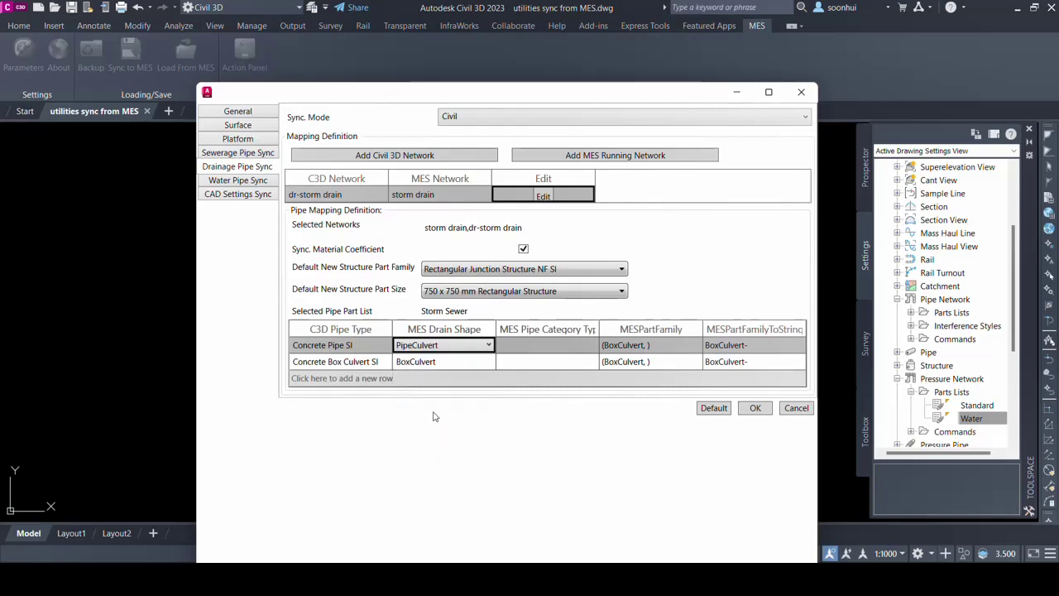
pyautogui.click(524, 347)
pyautogui.click(562, 348)
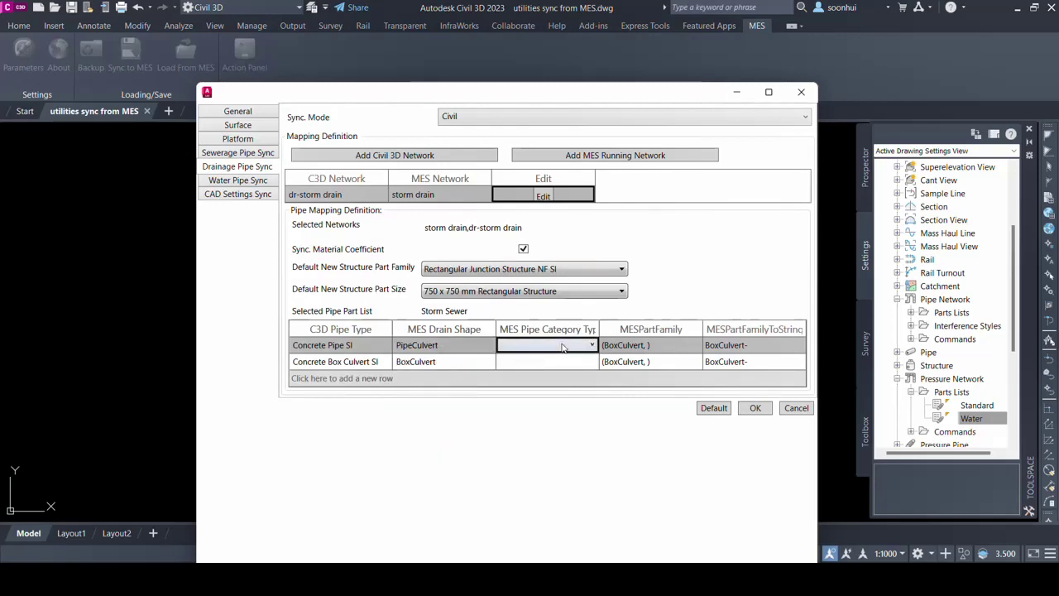
pyautogui.click(562, 348)
pyautogui.click(556, 359)
pyautogui.click(362, 365)
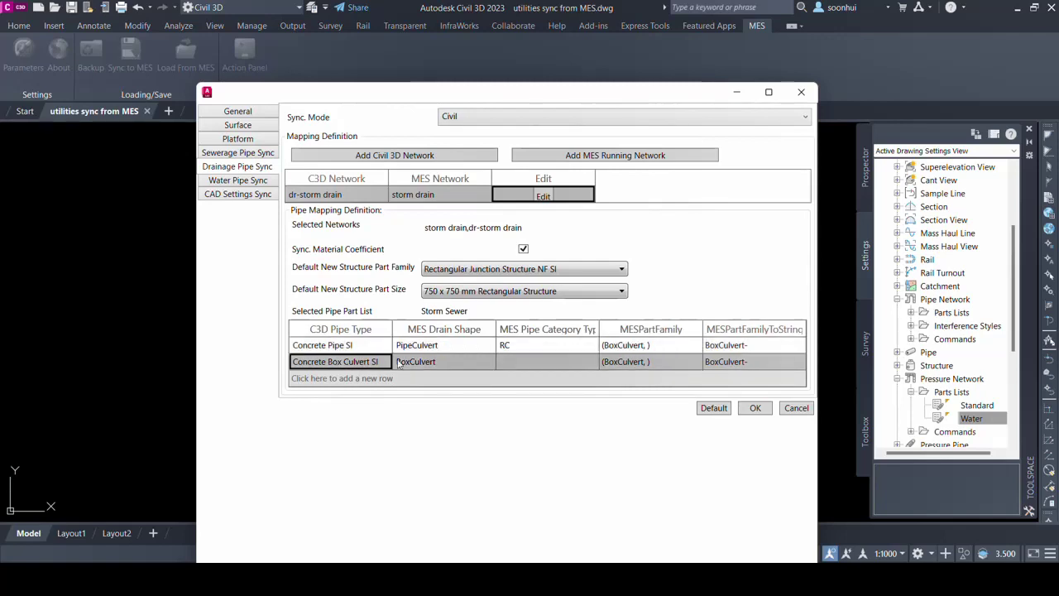
# - Give Concrete Box Culvert SI category RC, then add a blank network mapping row
pyautogui.click(425, 370)
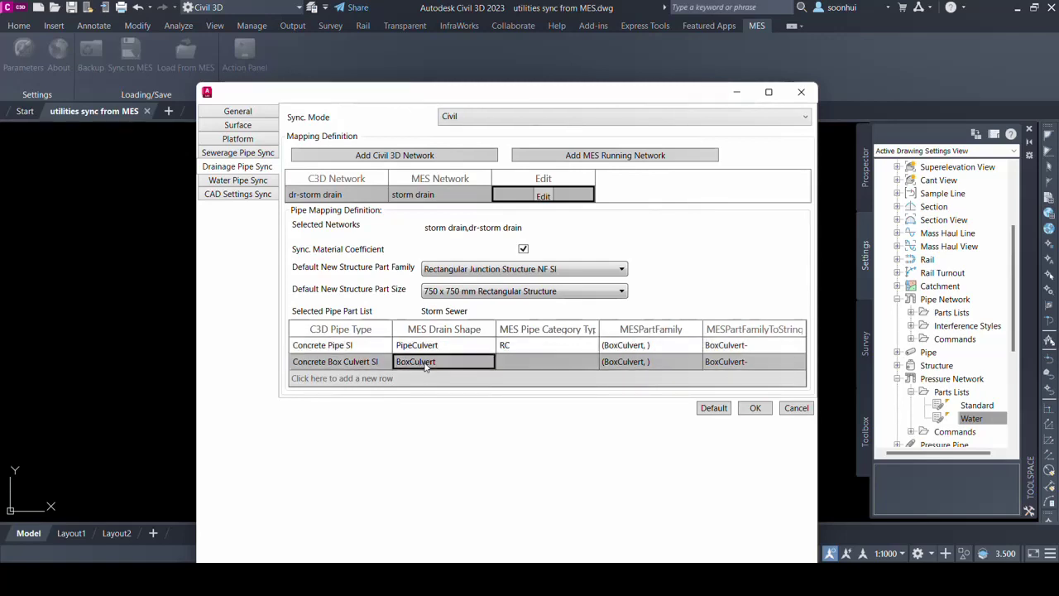
pyautogui.click(542, 364)
pyautogui.click(542, 365)
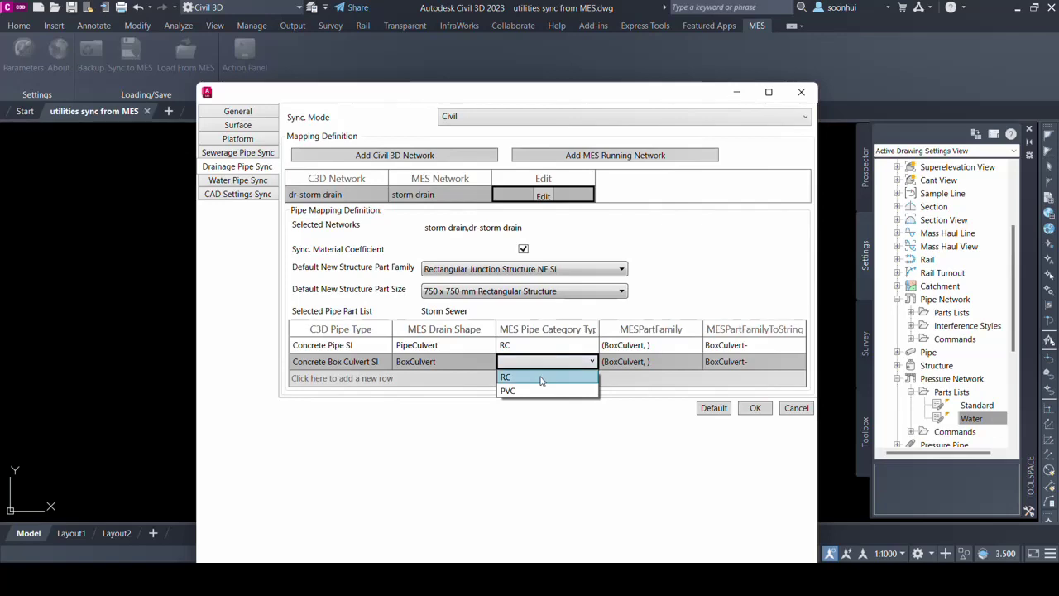
pyautogui.click(541, 377)
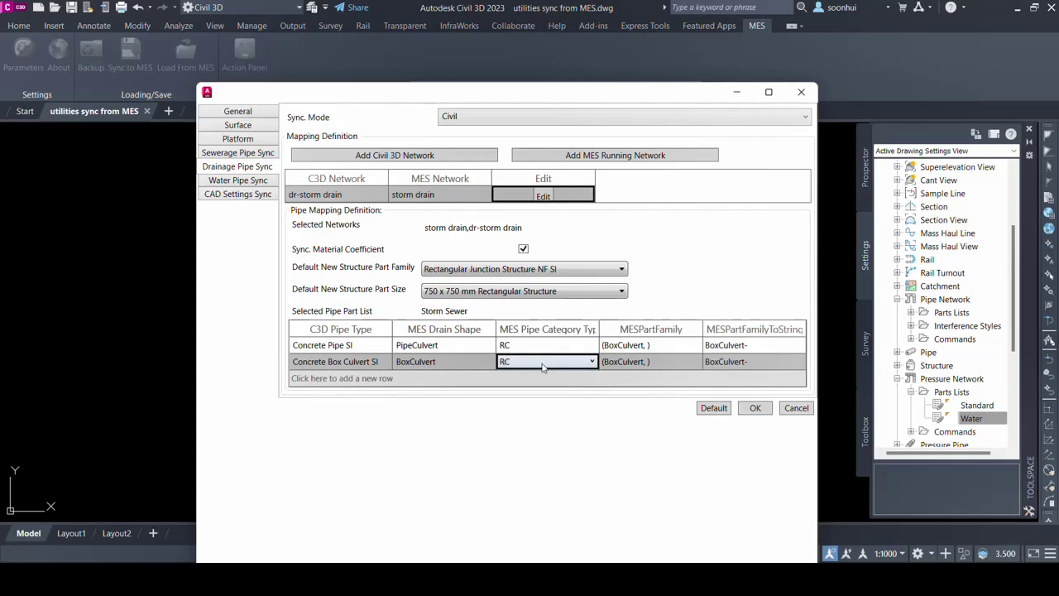
pyautogui.press('Return')
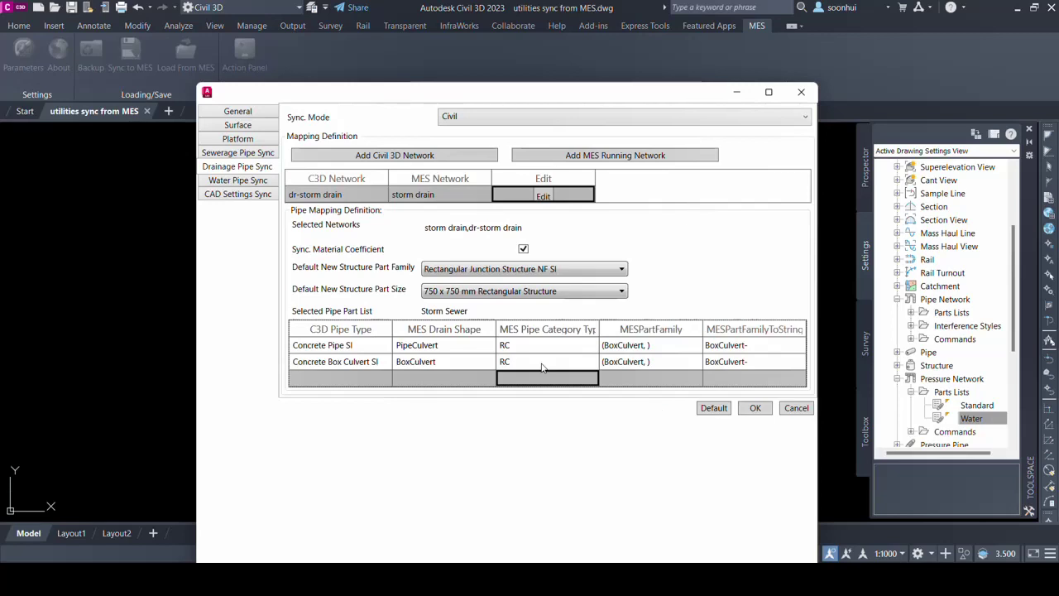
pyautogui.click(447, 197)
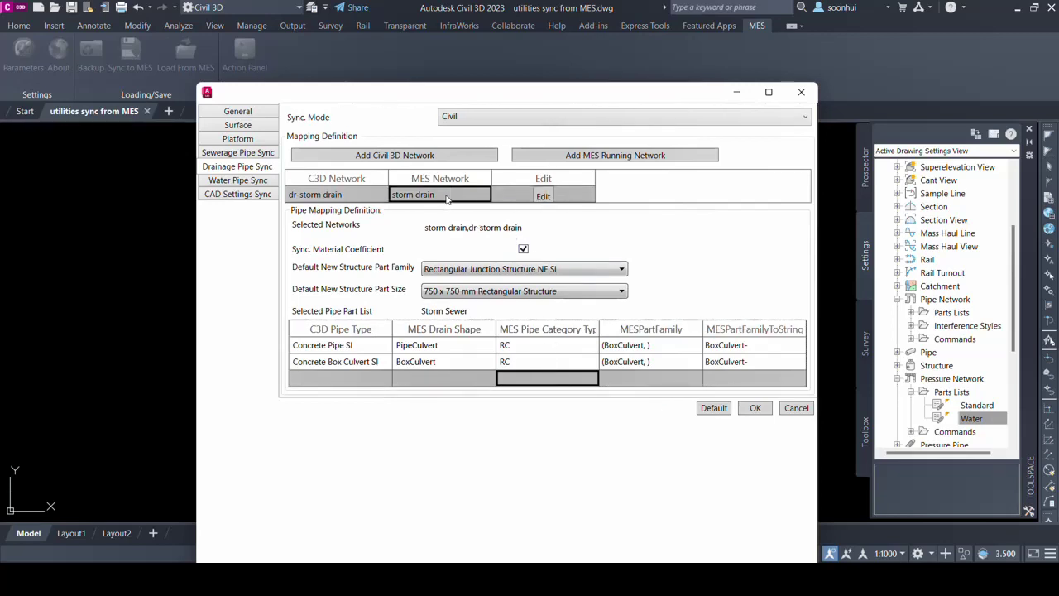
pyautogui.press('Return')
# - Set the new row's MES Network to road side
pyautogui.click(447, 213)
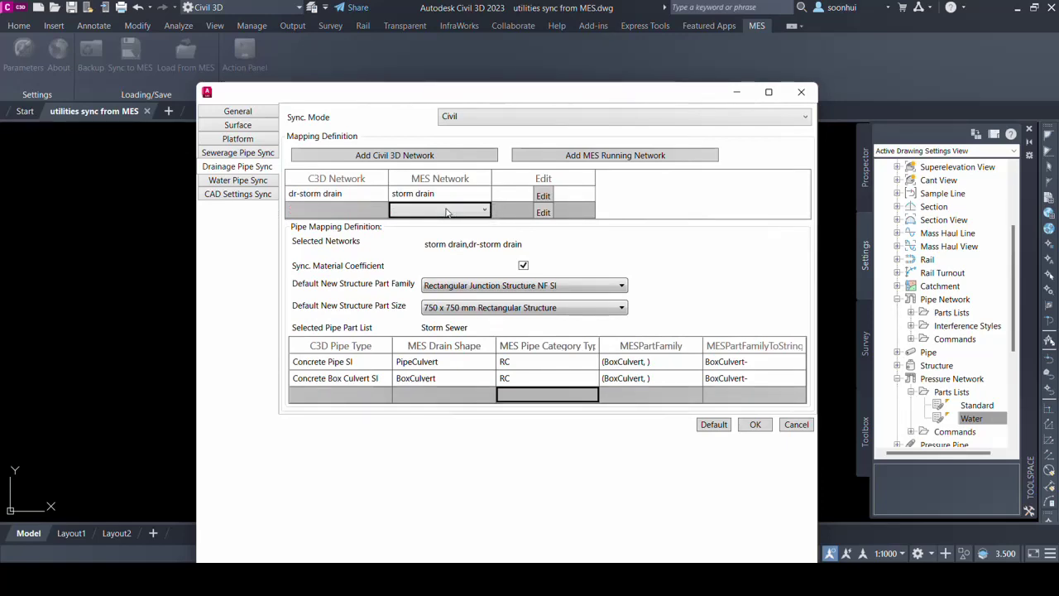
pyautogui.click(459, 212)
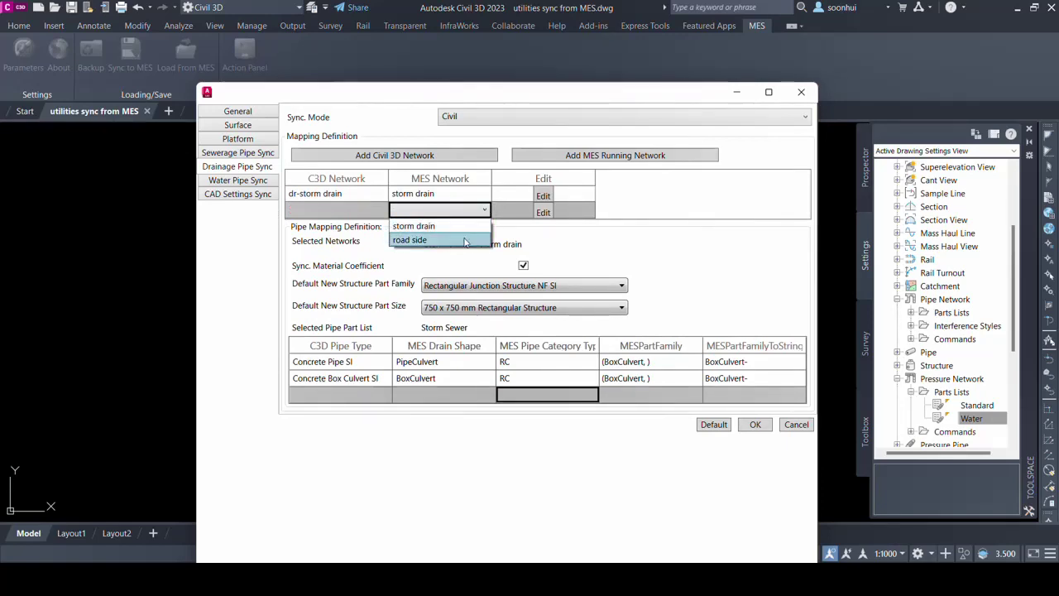
pyautogui.click(465, 240)
pyautogui.click(373, 213)
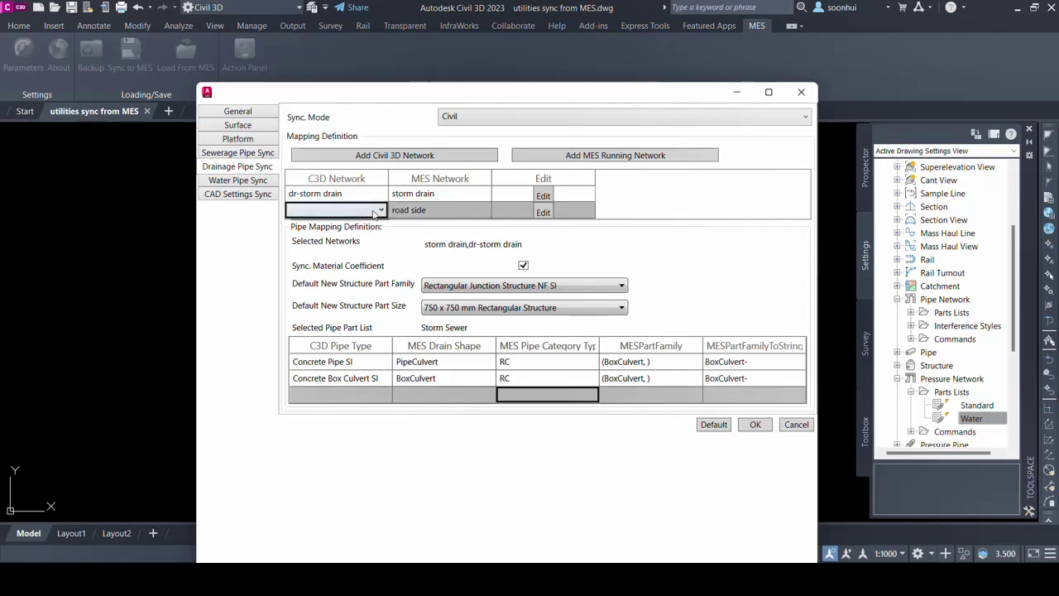
pyautogui.click(373, 210)
pyautogui.click(374, 211)
# - Create Civil 3D network dr-roadside with the Storm Sewer part list and pair it with road side
pyautogui.click(425, 155)
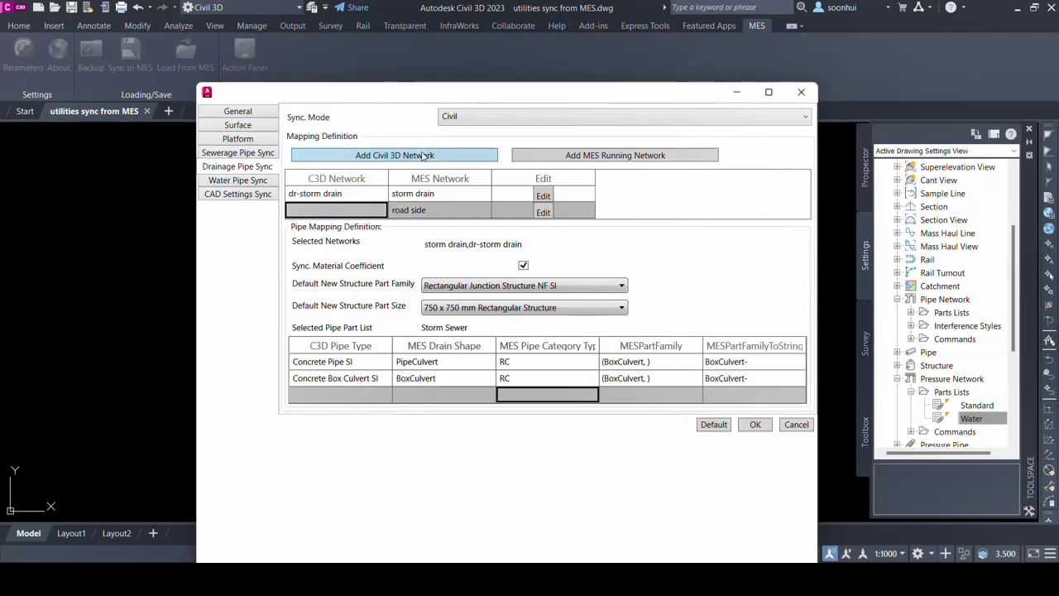
pyautogui.moveTo(225, 92); pyautogui.dragTo(492, 246)
pyautogui.write('dr-roadside')
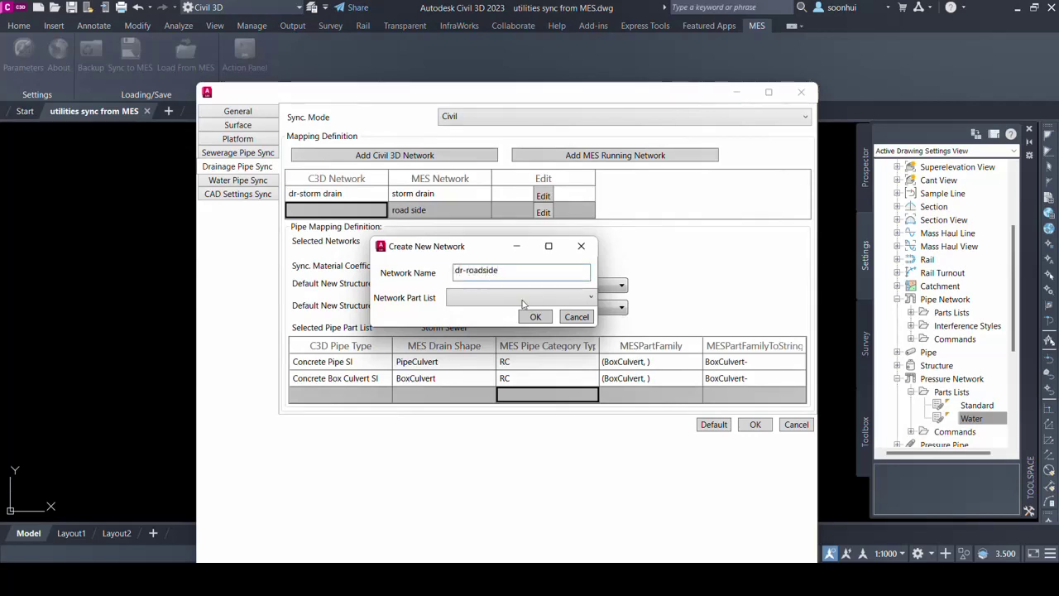
pyautogui.click(523, 300)
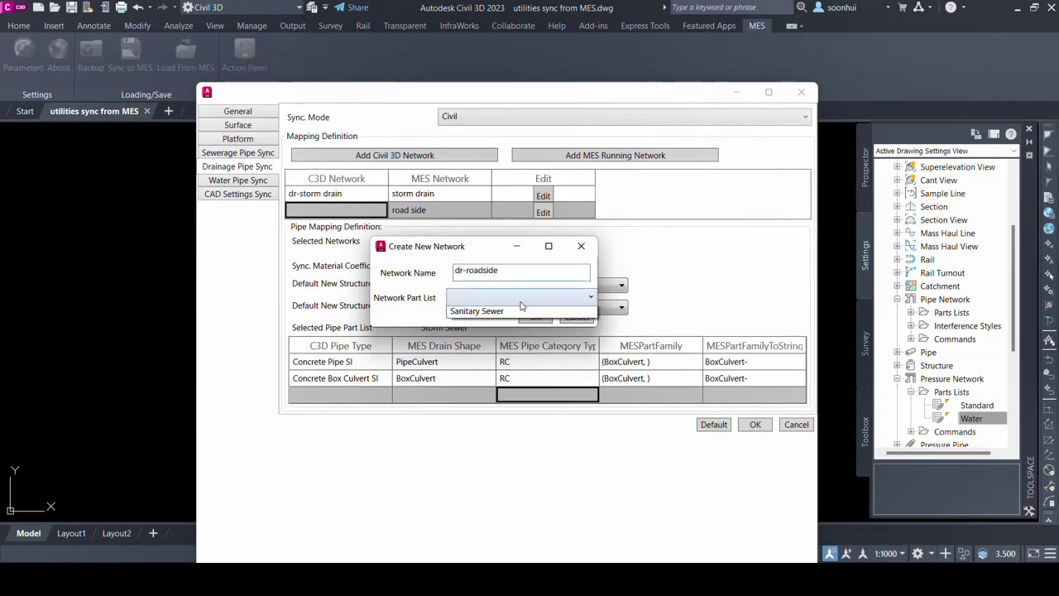
pyautogui.click(516, 316)
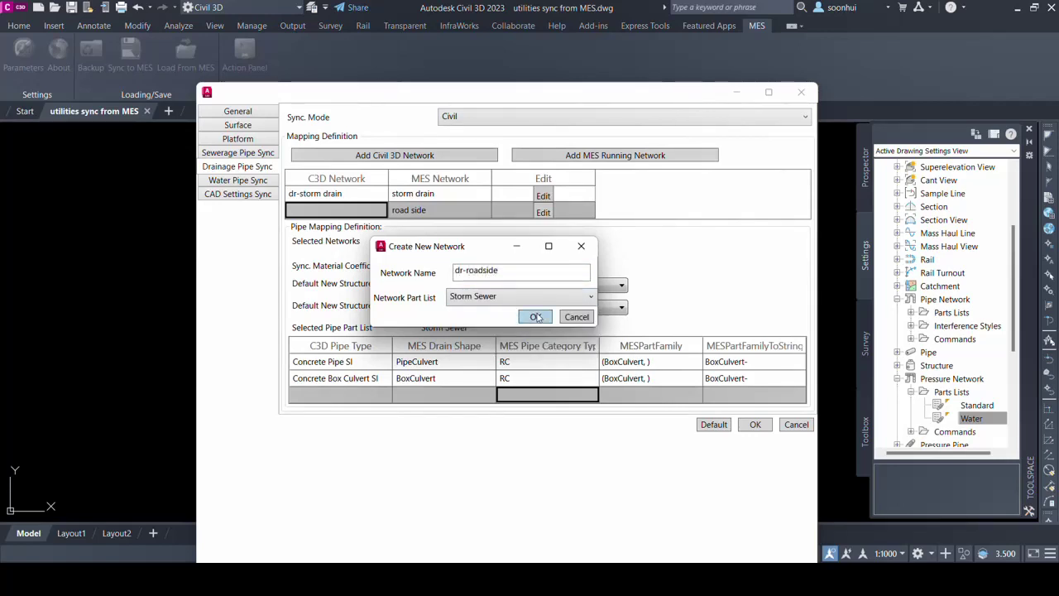
pyautogui.click(536, 317)
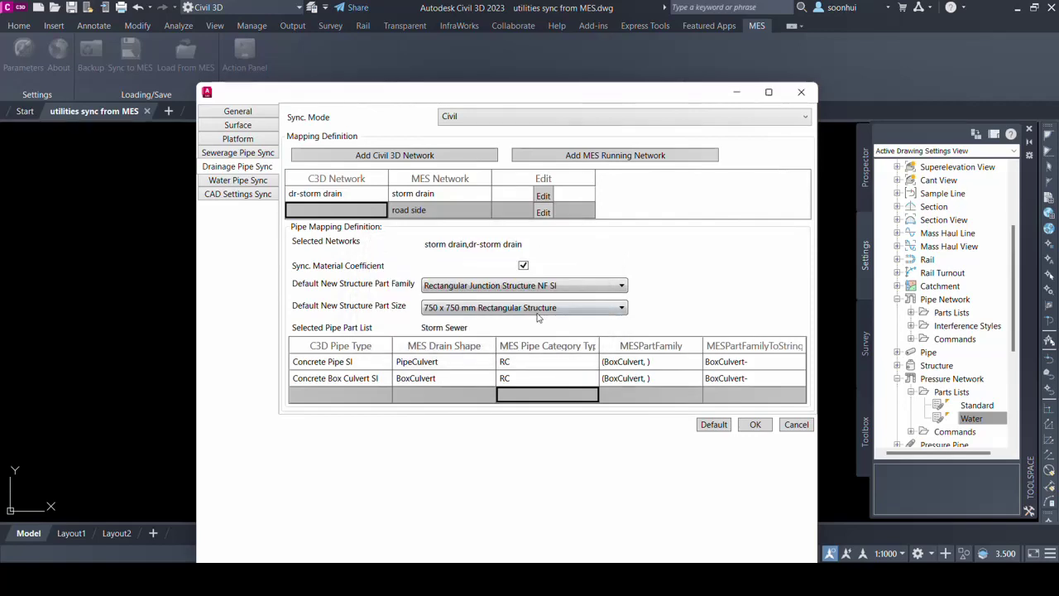
pyautogui.click(374, 210)
pyautogui.click(376, 210)
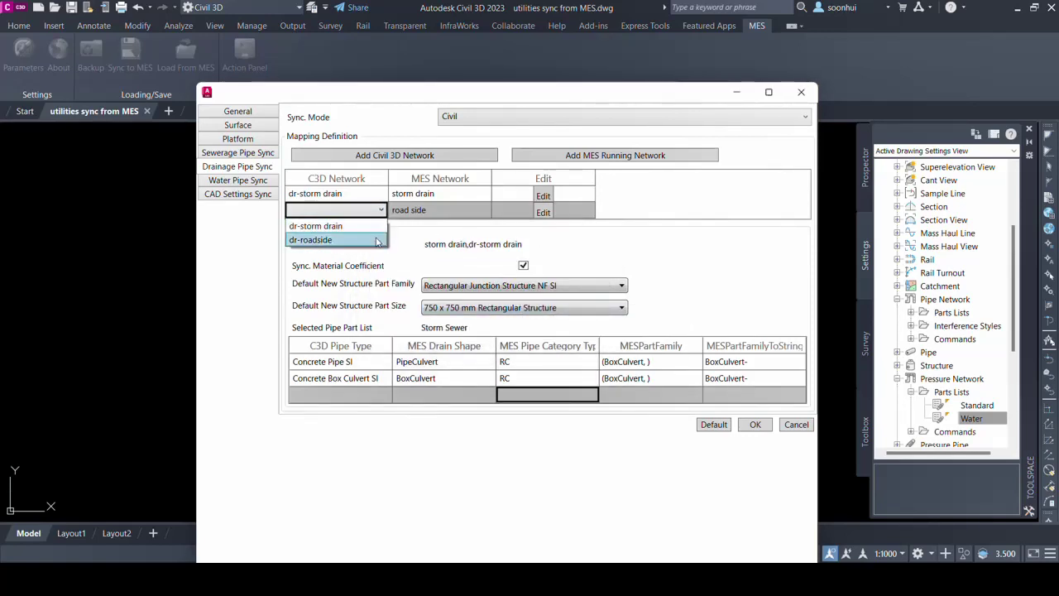
pyautogui.click(377, 240)
pyautogui.click(542, 212)
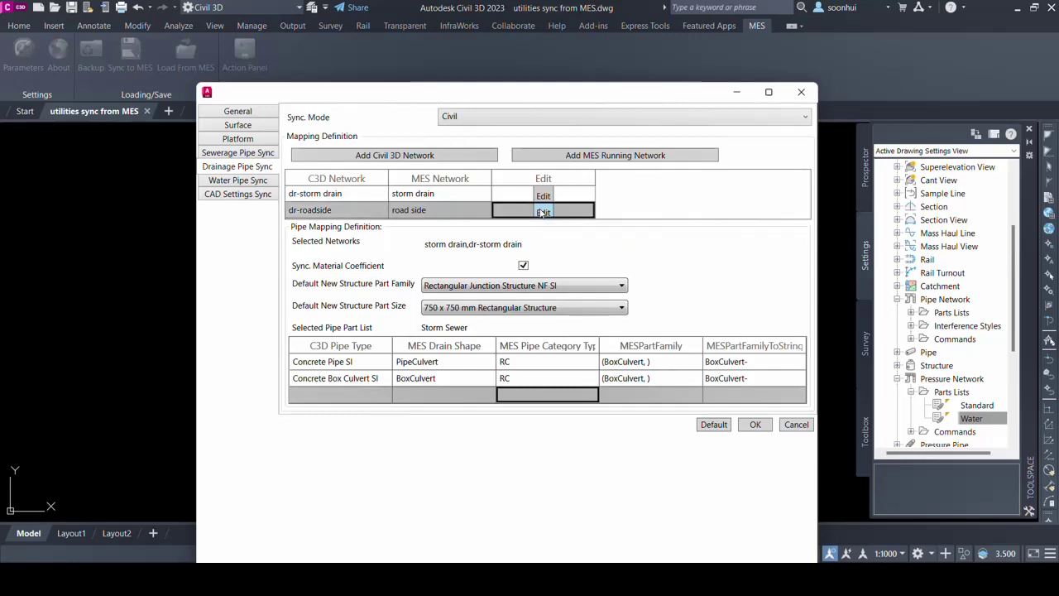
# - Enable Sync Material Coefficient and use Rectangular Junction Structure NF SI for dr-roadside
pyautogui.click(543, 213)
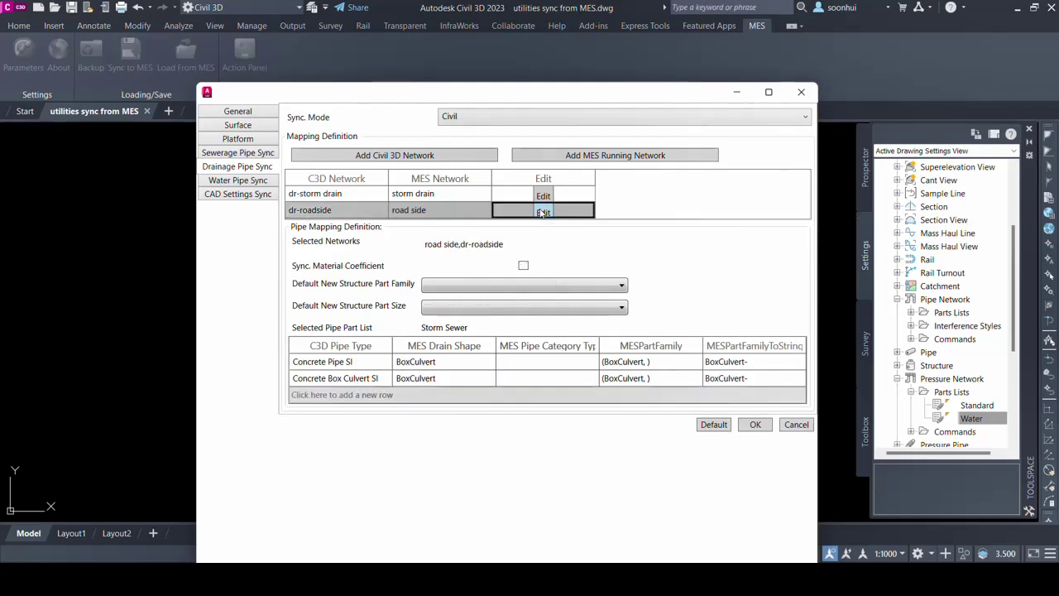
pyautogui.click(523, 266)
pyautogui.click(523, 290)
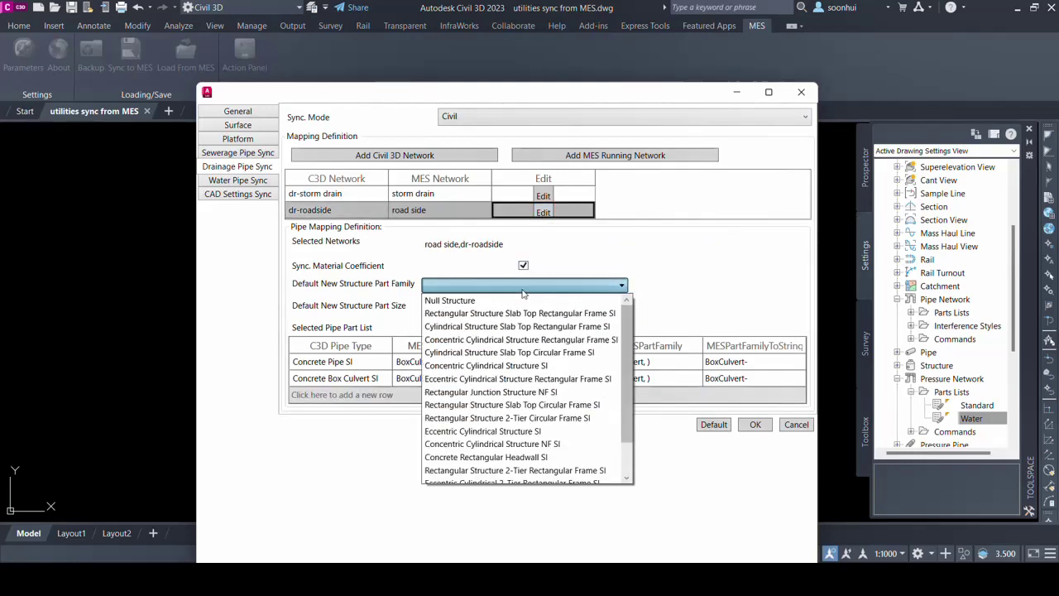
pyautogui.click(521, 393)
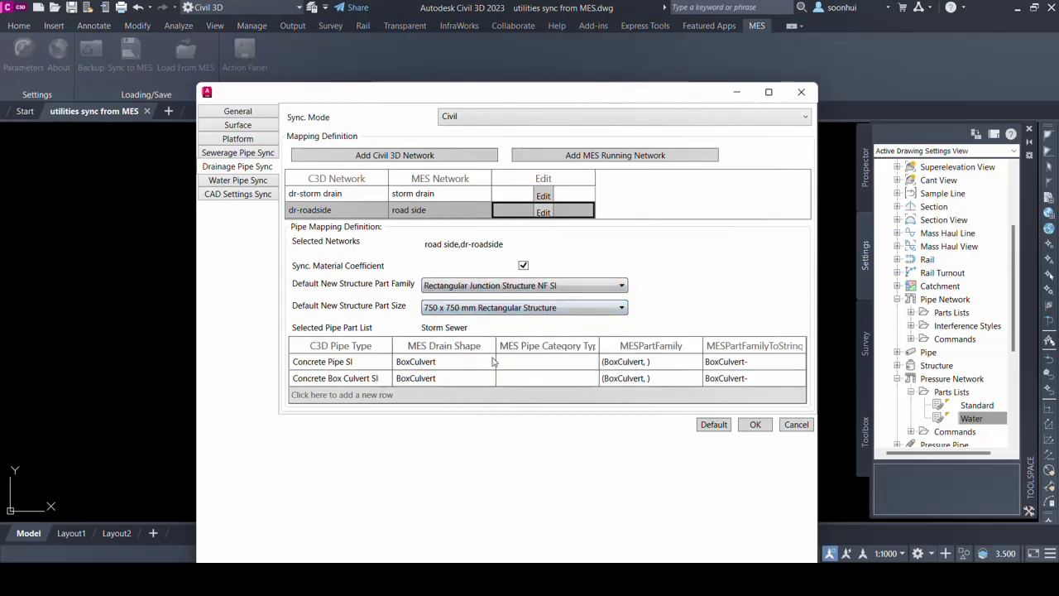
# - Map Concrete Pipe SI to PipeCulvert/RC, Concrete Box Culvert SI to RC, and add another row
pyautogui.click(491, 361)
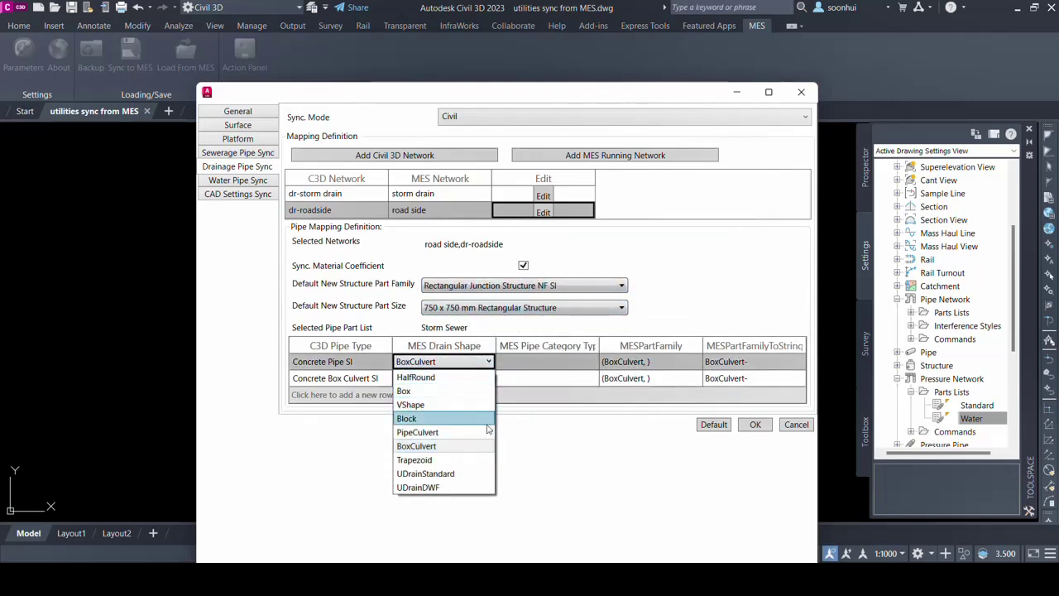
pyautogui.click(489, 432)
pyautogui.click(535, 364)
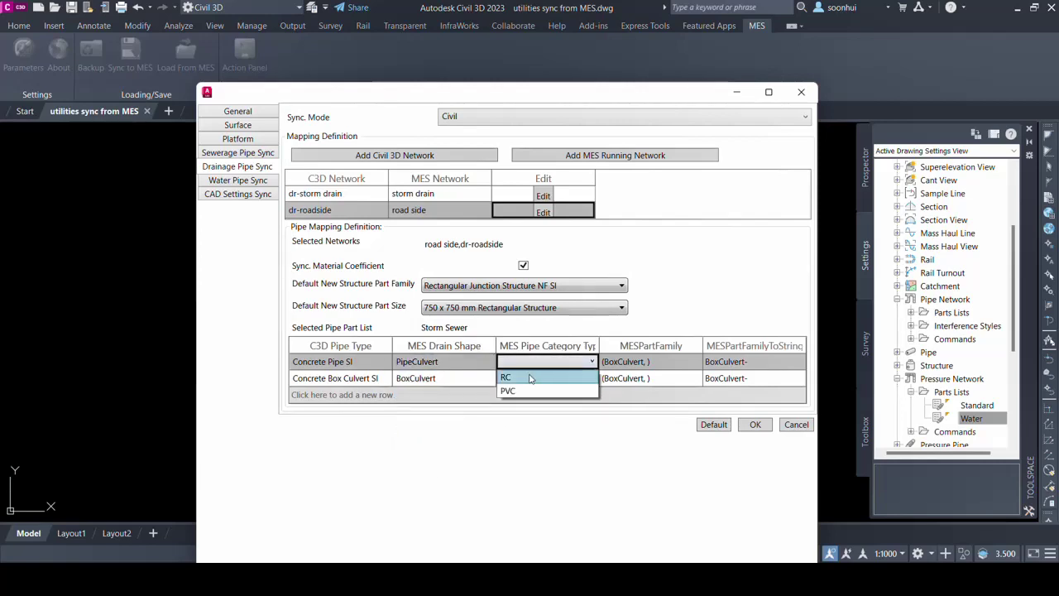
pyautogui.click(530, 379)
pyautogui.click(546, 379)
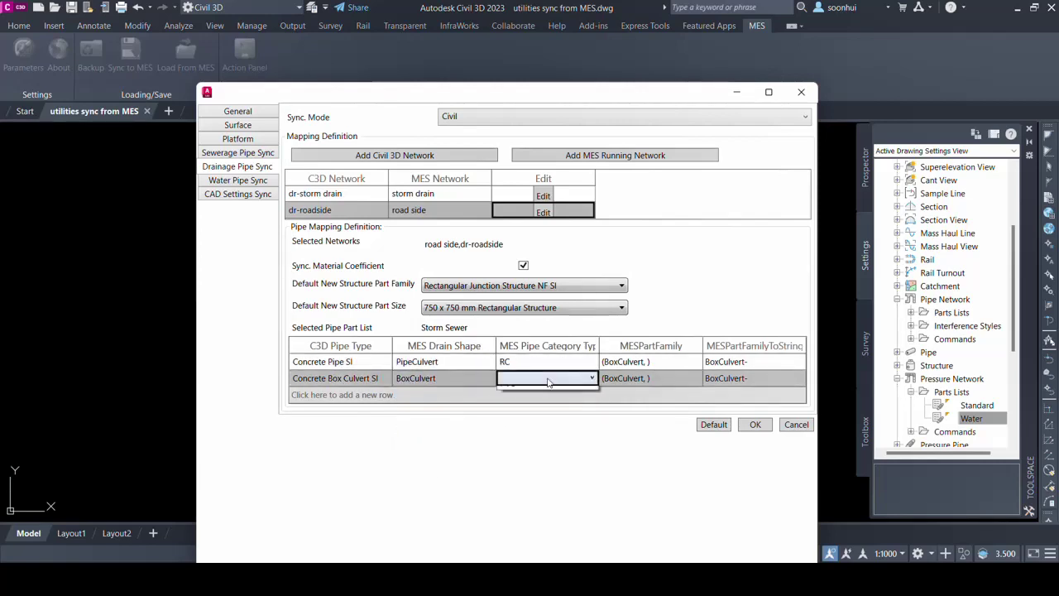
pyautogui.click(546, 392)
pyautogui.press('Return')
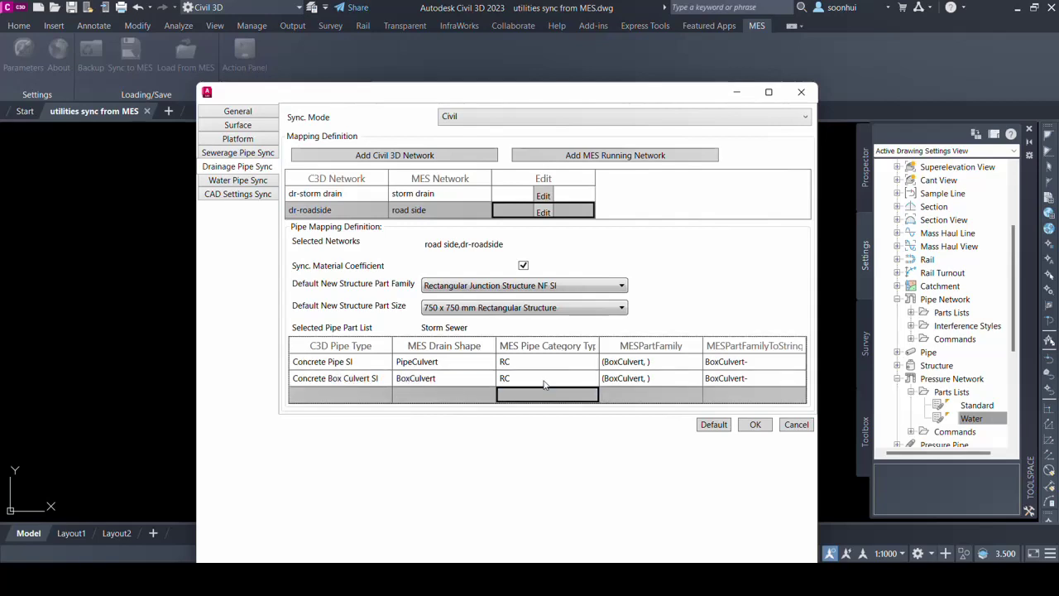
pyautogui.click(463, 212)
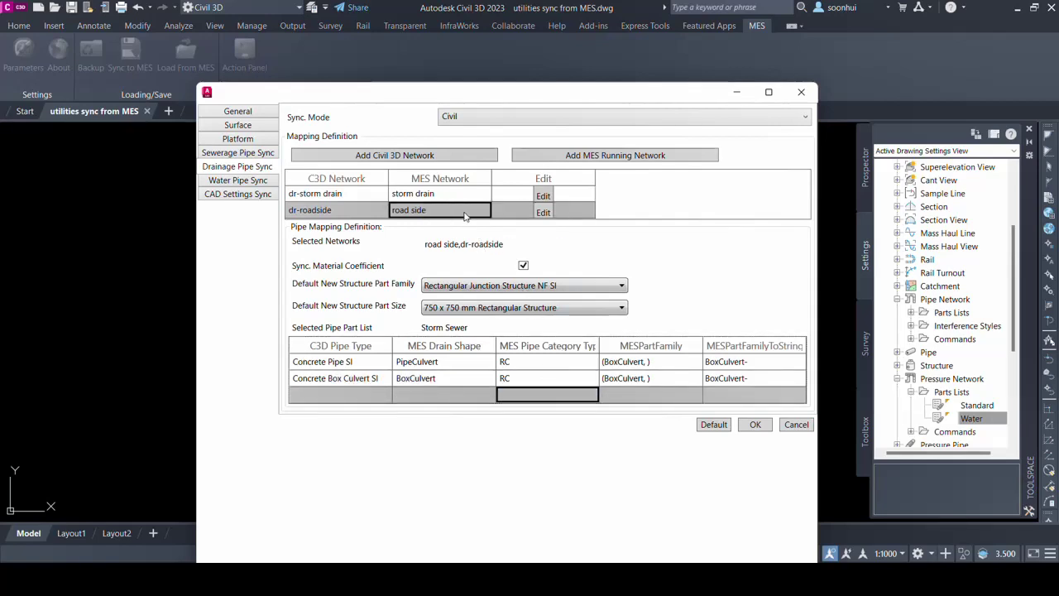
pyautogui.press('Return')
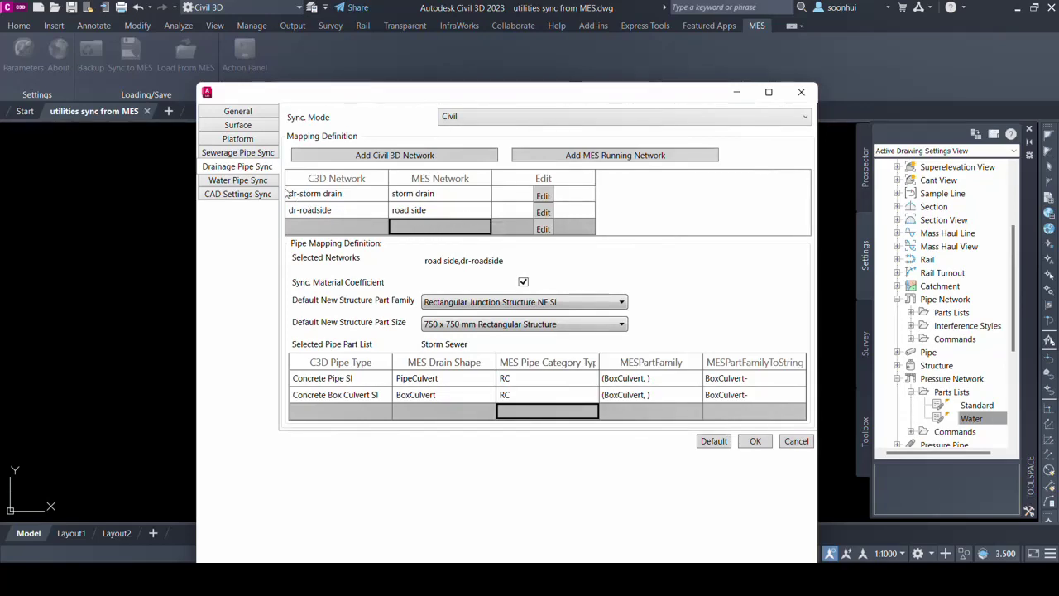
# - Set Water Pipe Sync mode to CAD and show the CAD Settings Sync page
pyautogui.click(251, 172)
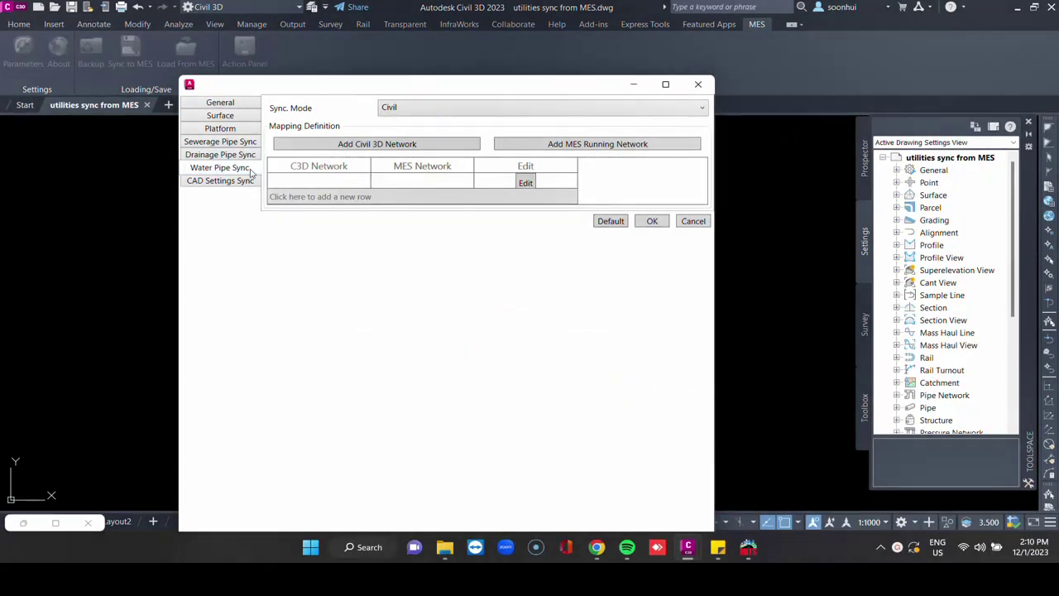
pyautogui.click(407, 112)
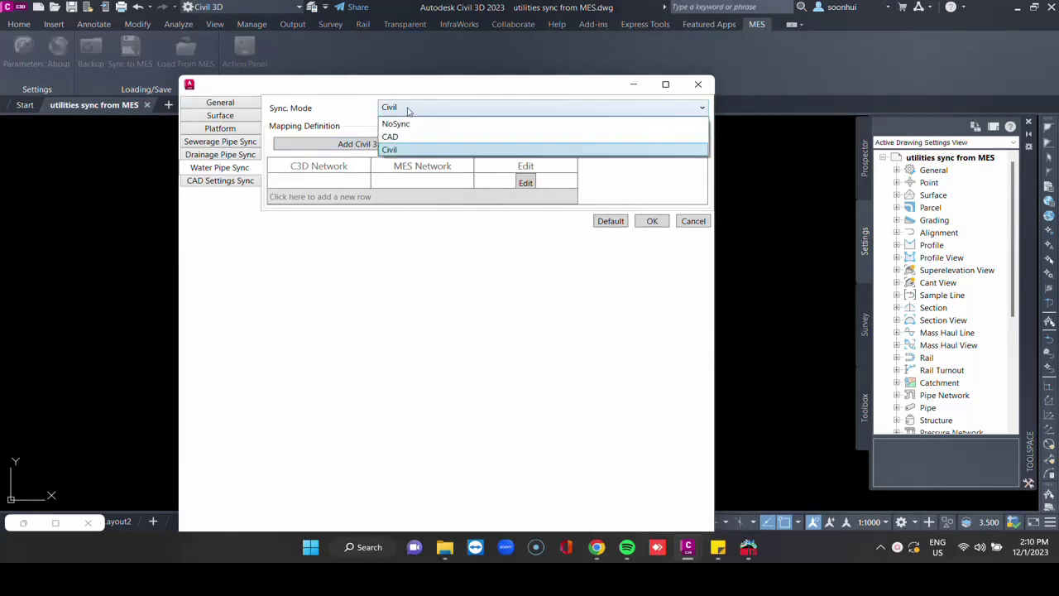
pyautogui.click(409, 142)
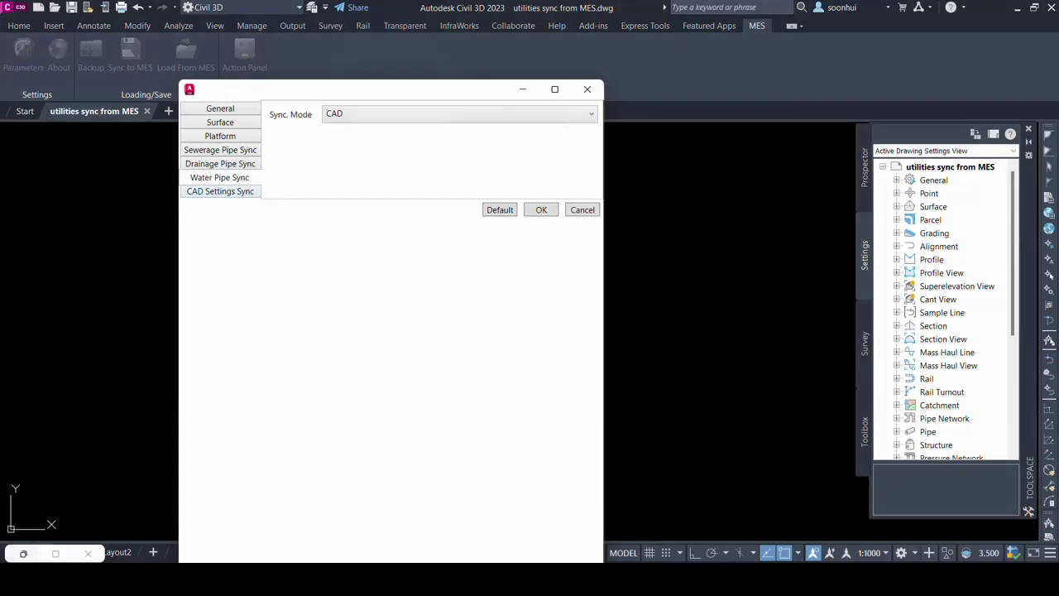
pyautogui.click(255, 193)
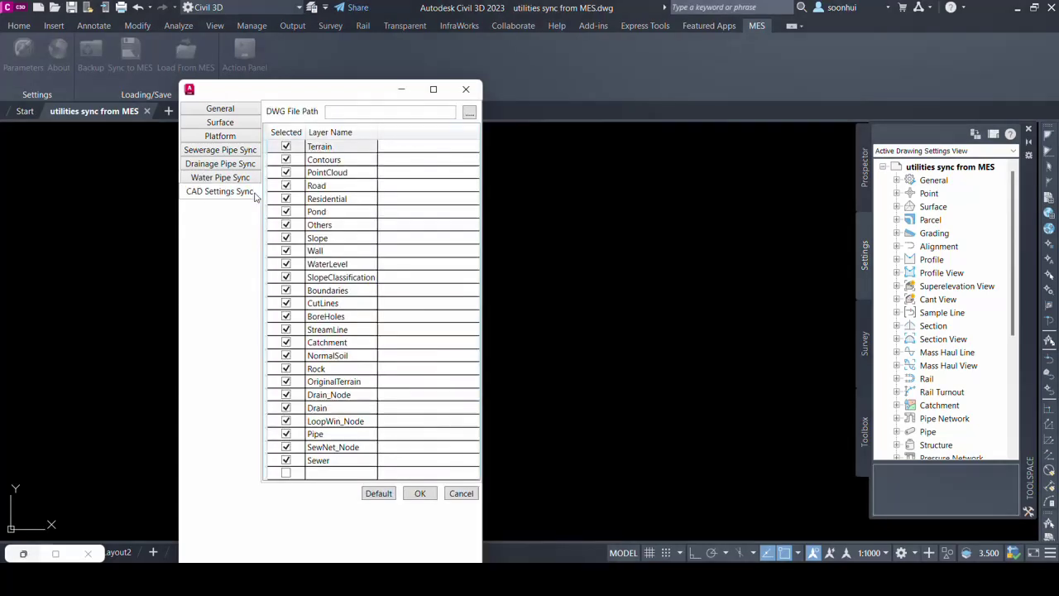
# - Set the DWG File Path to 3D View.DWG
pyautogui.click(469, 113)
pyautogui.click(381, 293)
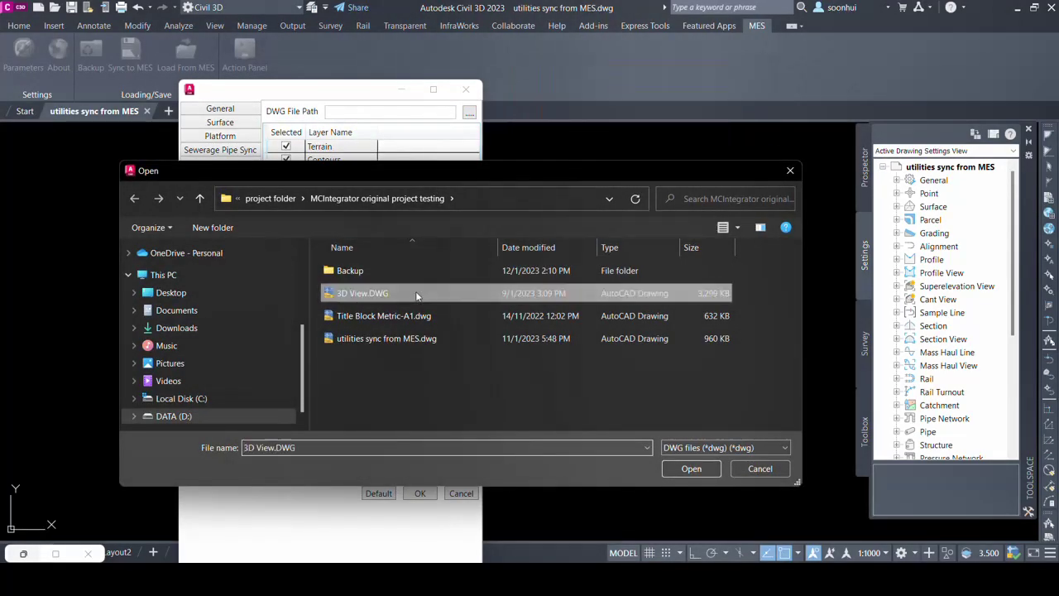
pyautogui.click(691, 469)
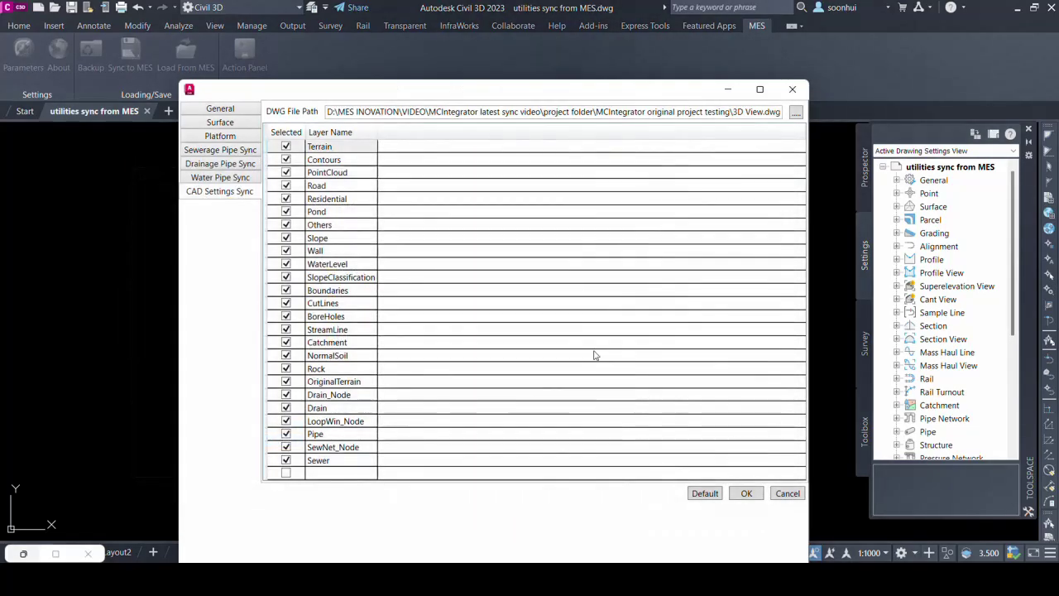
# - Untick every layer from Terrain through Sewer, leaving only LoopWin_Node and Pipe selected
pyautogui.click(286, 146)
pyautogui.click(285, 160)
pyautogui.click(286, 172)
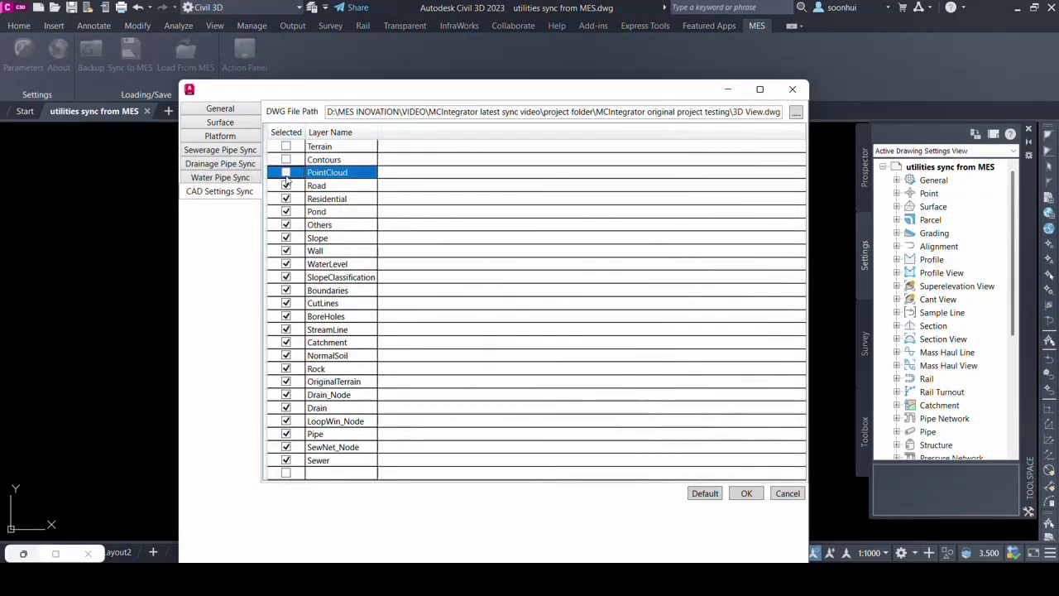
pyautogui.click(285, 185)
pyautogui.click(285, 199)
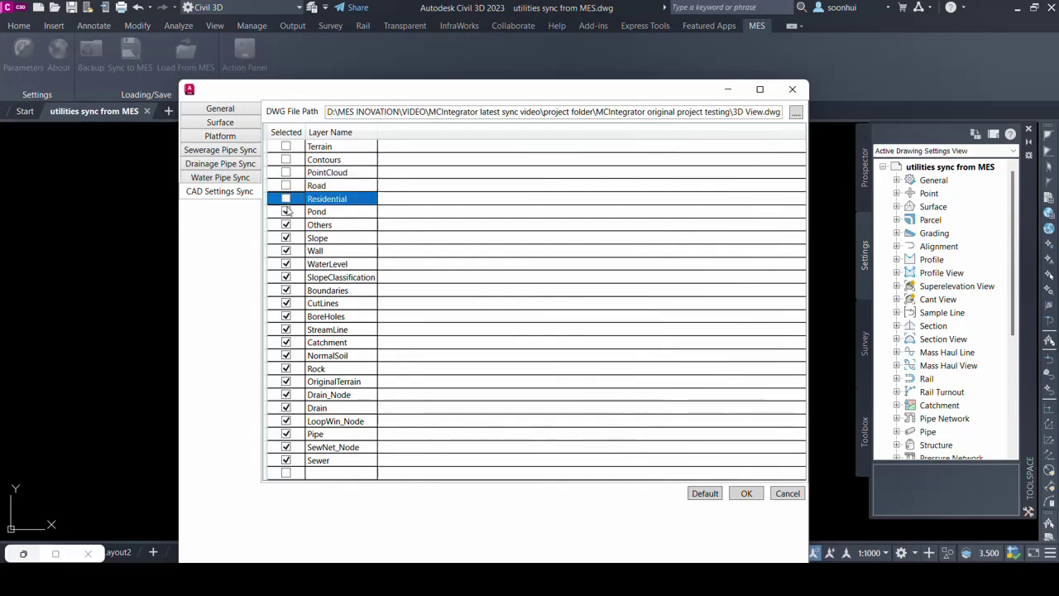
pyautogui.click(285, 212)
pyautogui.click(285, 225)
pyautogui.click(286, 237)
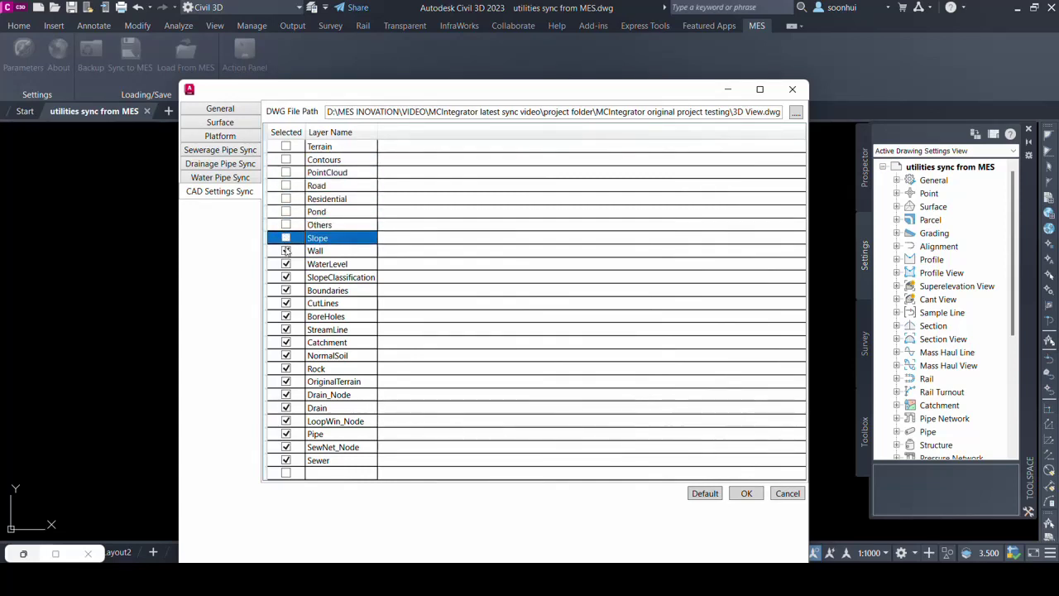
pyautogui.click(285, 251)
pyautogui.click(285, 264)
pyautogui.click(286, 277)
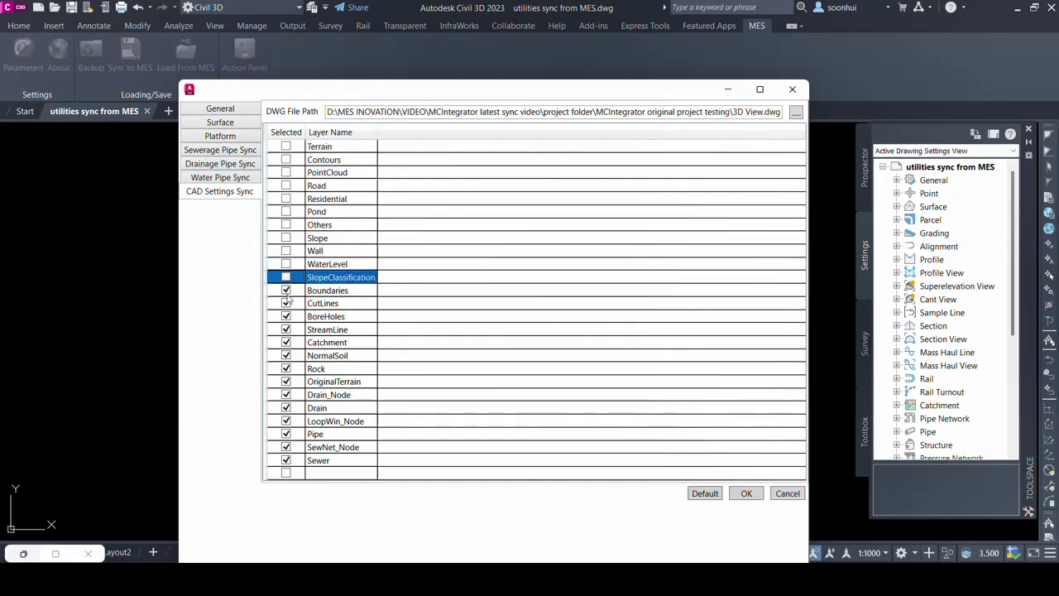
pyautogui.click(286, 290)
pyautogui.click(286, 303)
pyautogui.click(285, 316)
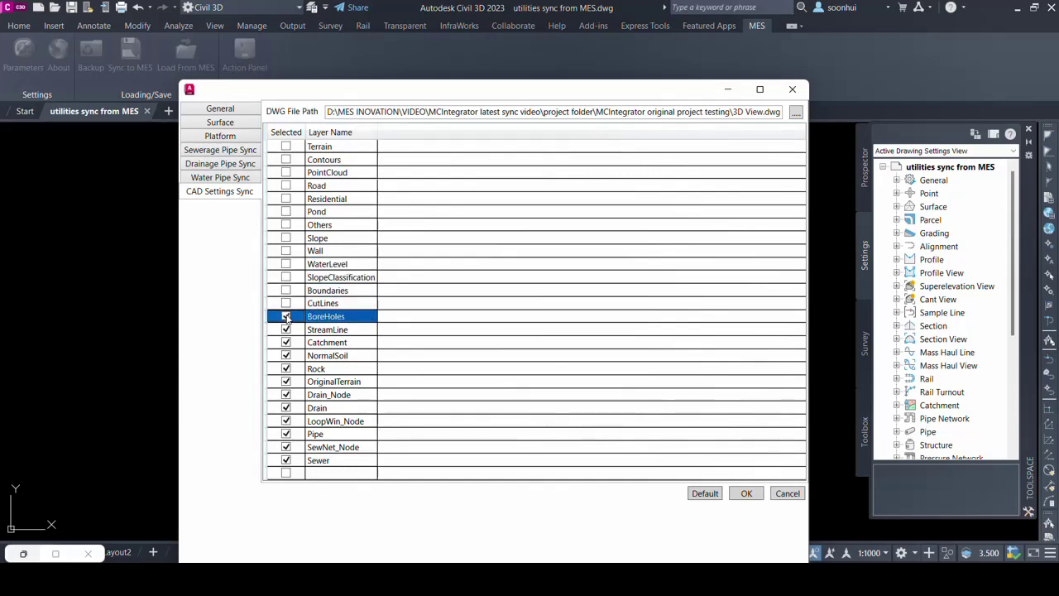
pyautogui.click(286, 330)
pyautogui.click(285, 342)
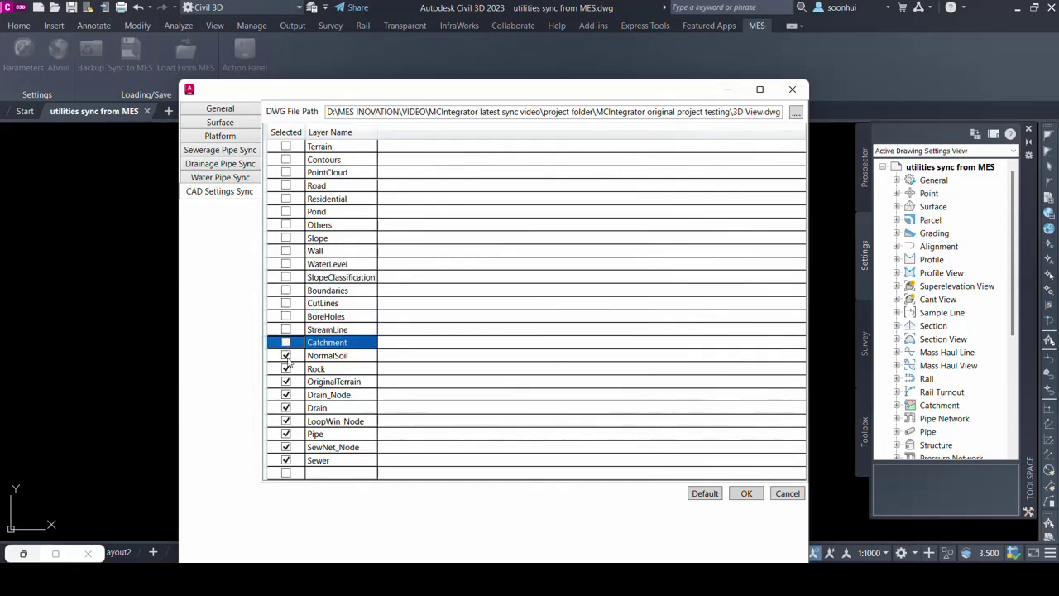
pyautogui.click(286, 355)
pyautogui.click(285, 369)
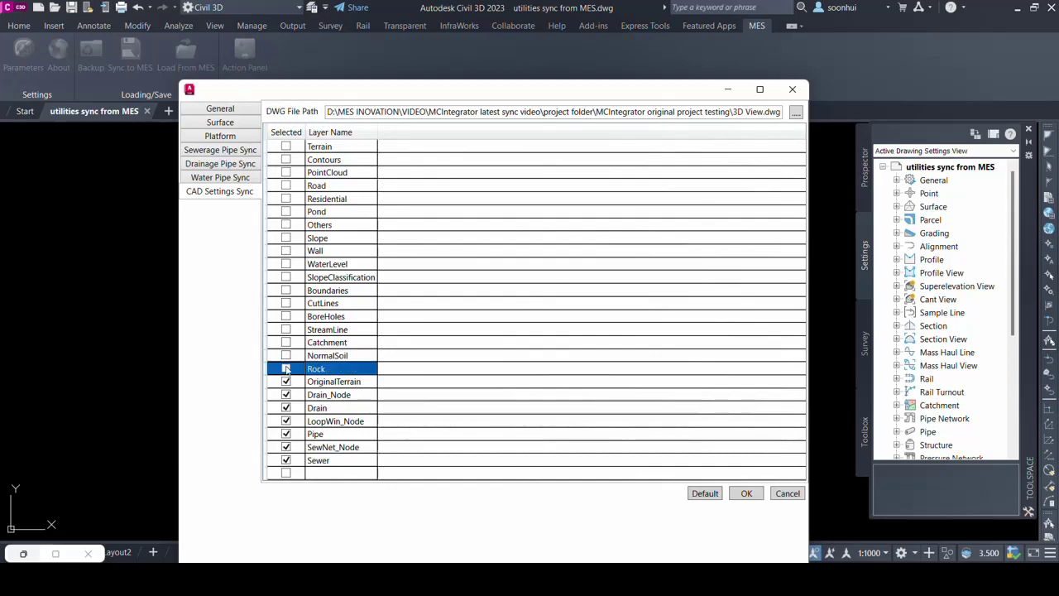
pyautogui.click(286, 381)
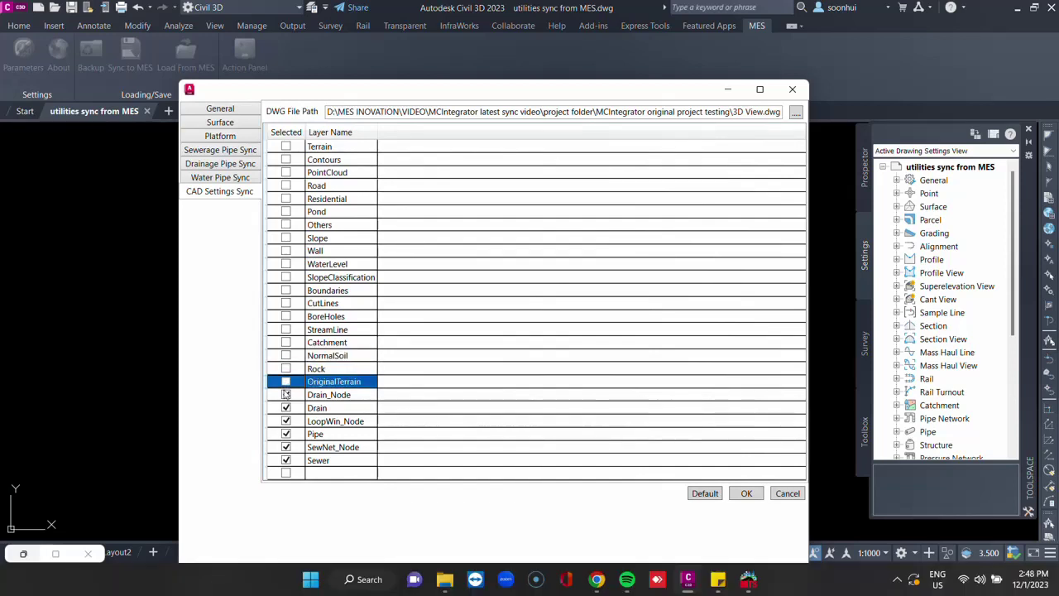
pyautogui.click(285, 394)
pyautogui.click(286, 408)
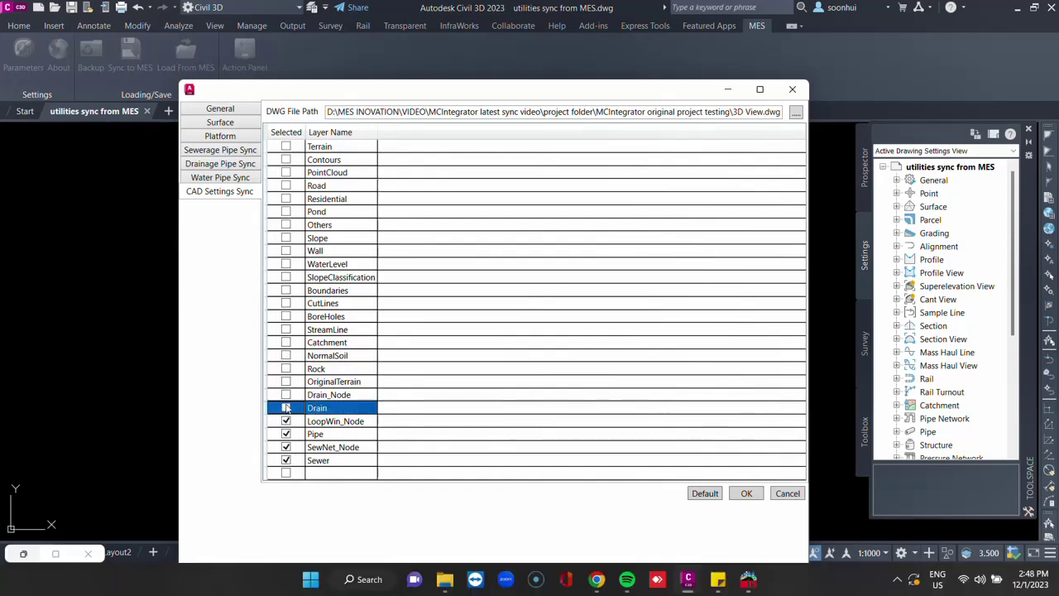
pyautogui.click(285, 447)
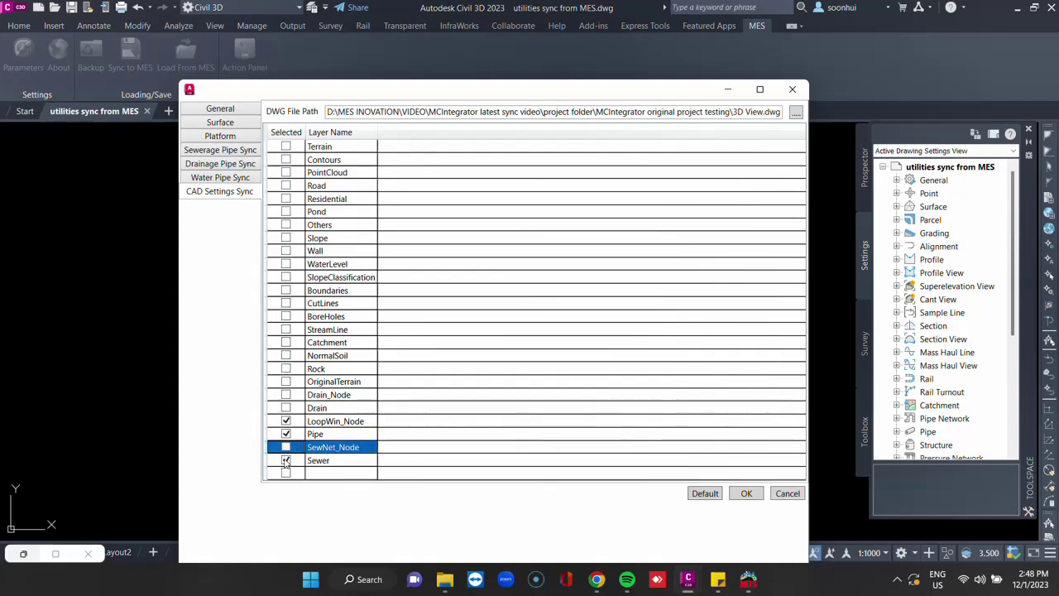
pyautogui.click(286, 460)
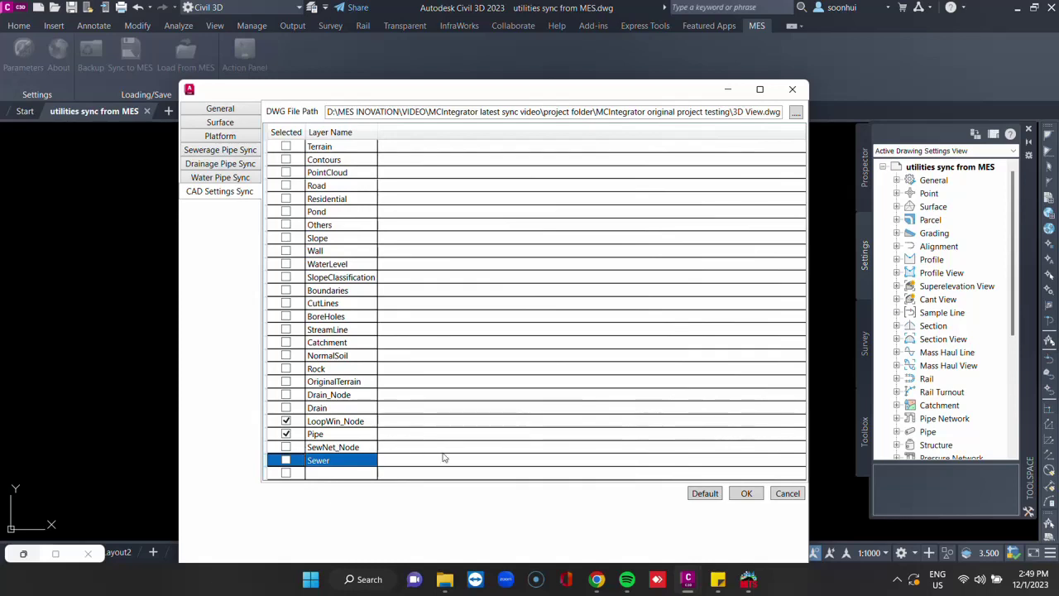
# - Run the MES sync, dismiss the action-required notice and close the Action Panel
pyautogui.click(745, 494)
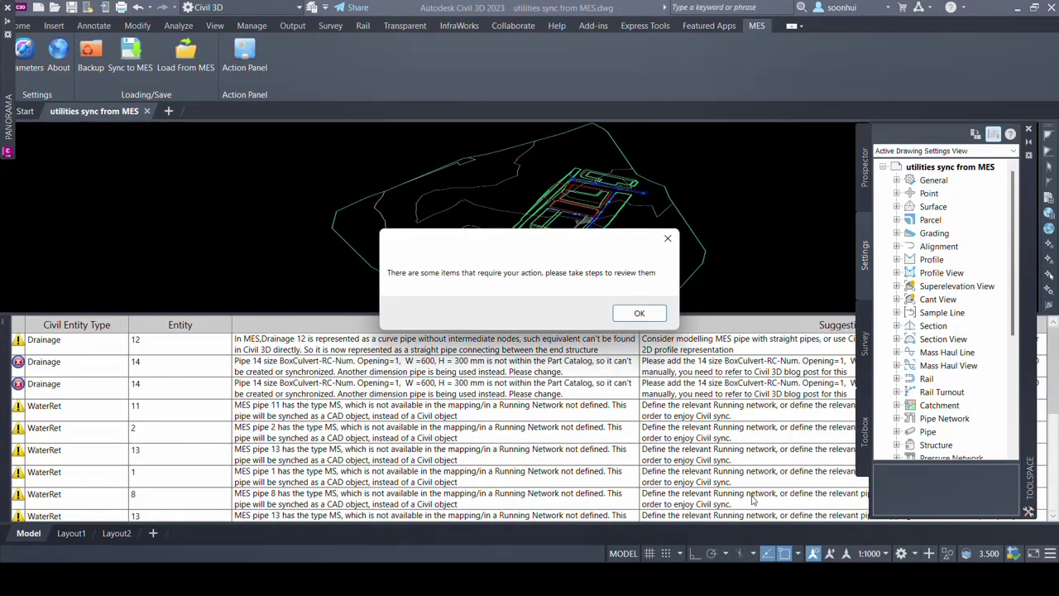
pyautogui.click(640, 315)
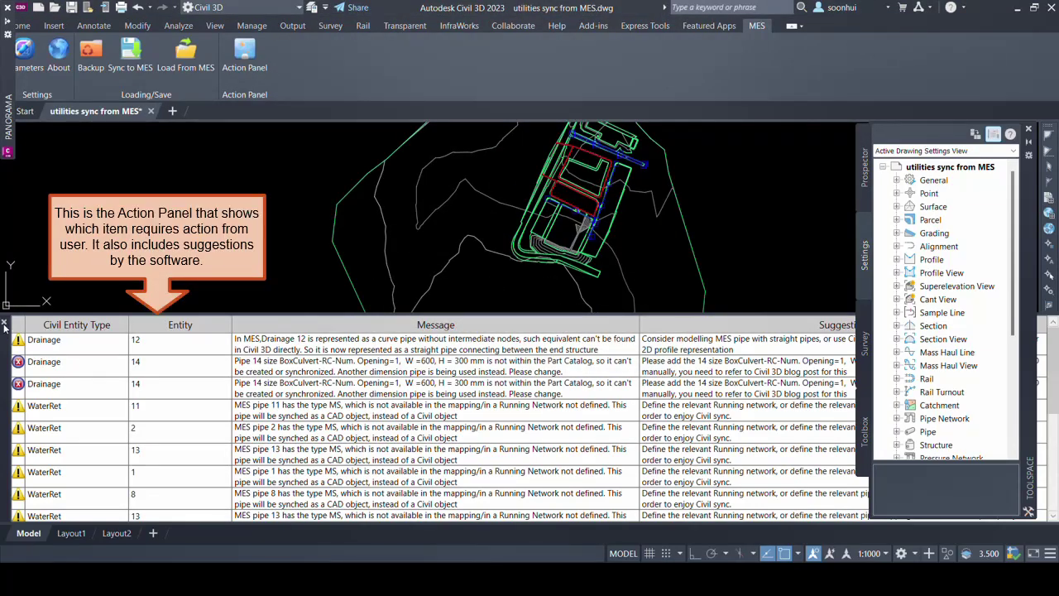
pyautogui.click(4, 322)
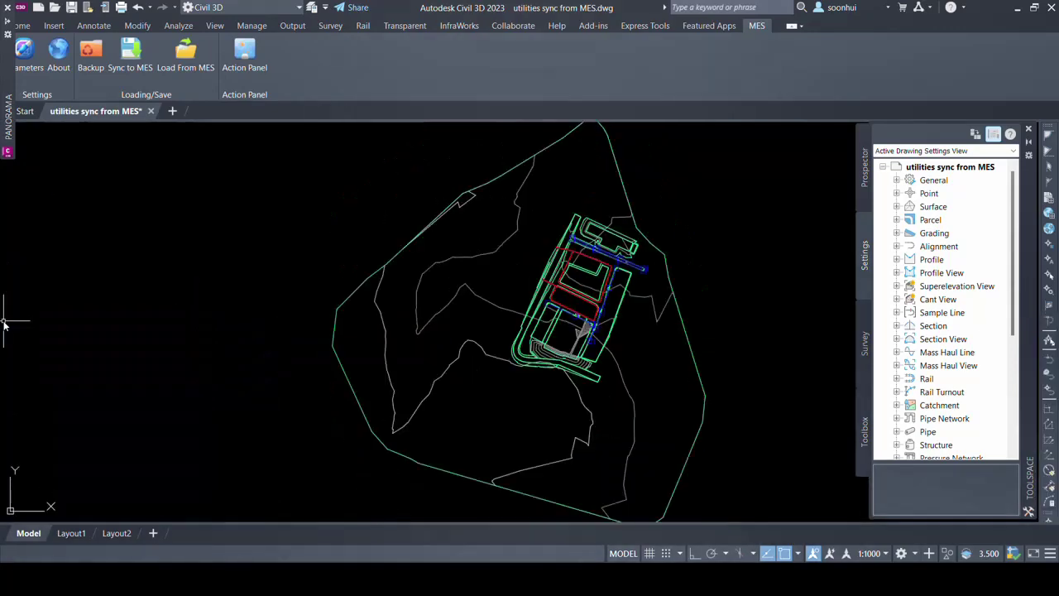
pyautogui.scroll(-1, 380, 300)
pyautogui.scroll(-1, 352, 304)
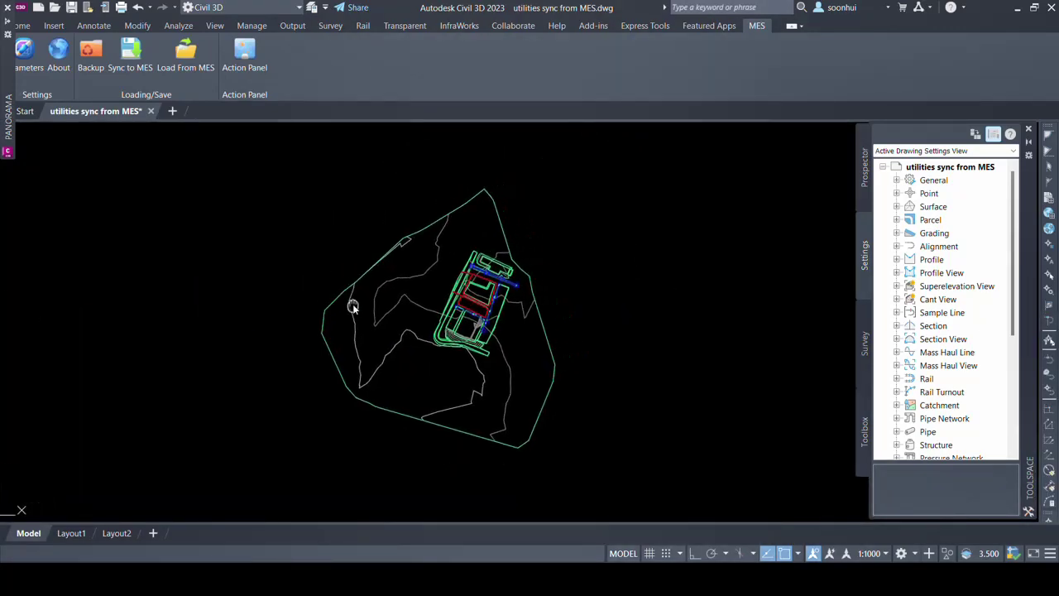
pyautogui.scroll(2, 360, 304)
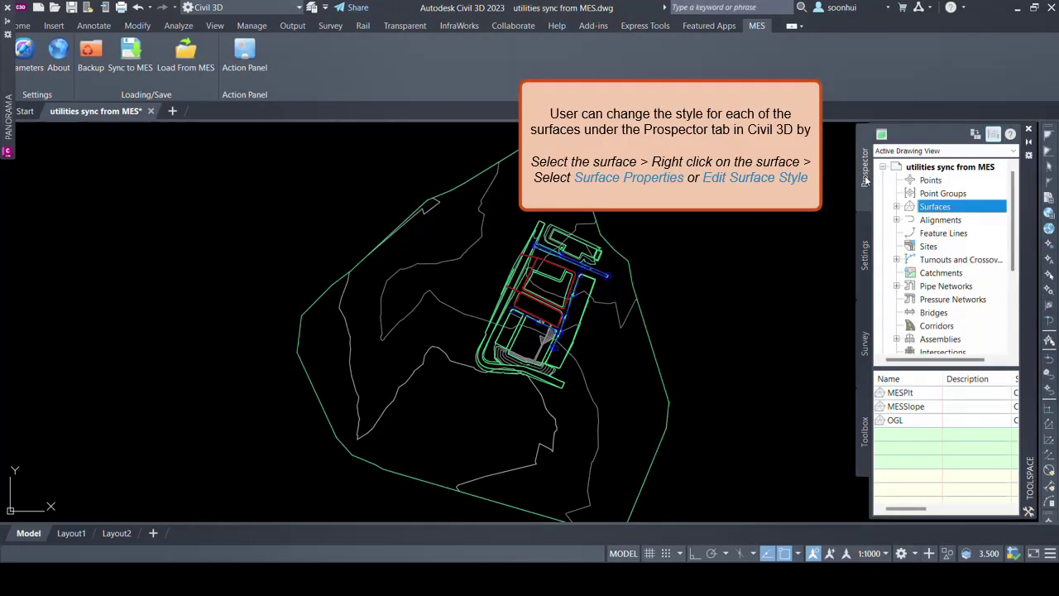
# - Change the OGL surface's style to Border Only in its Surface Properties
pyautogui.click(897, 207)
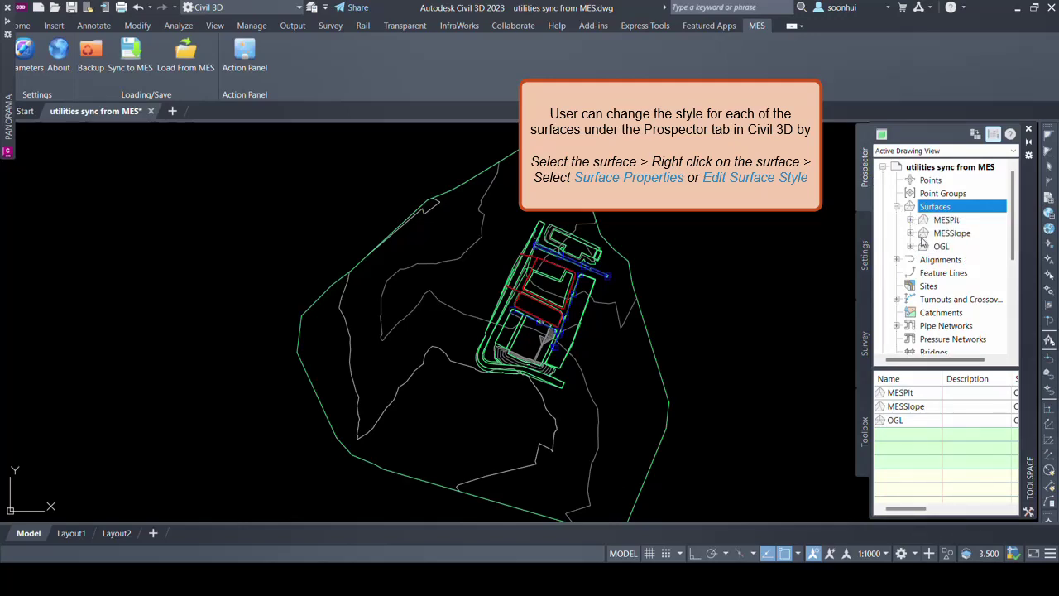
pyautogui.click(937, 248)
pyautogui.rightClick(936, 250)
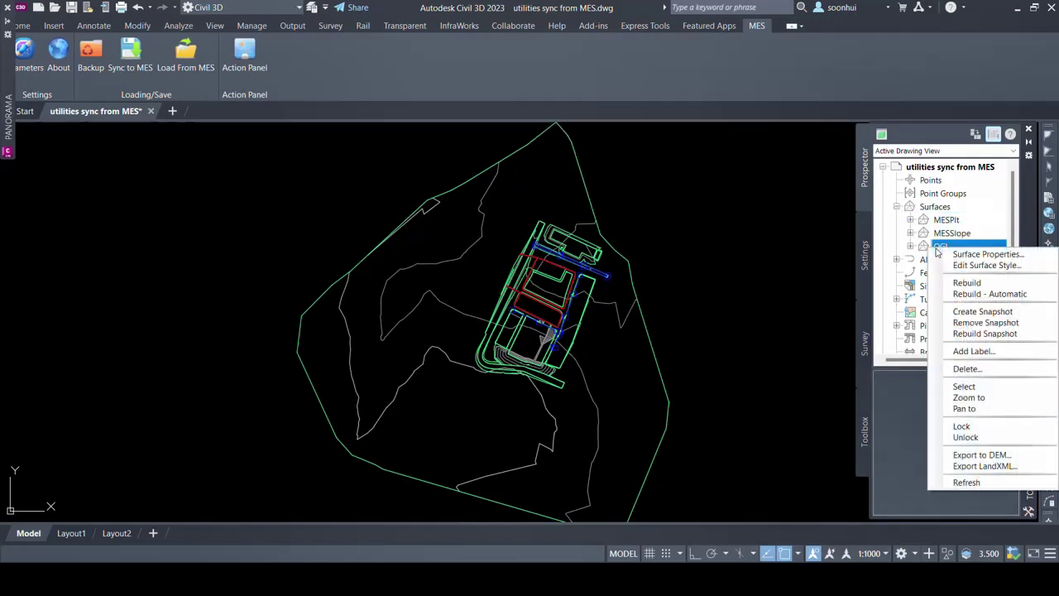
pyautogui.click(944, 251)
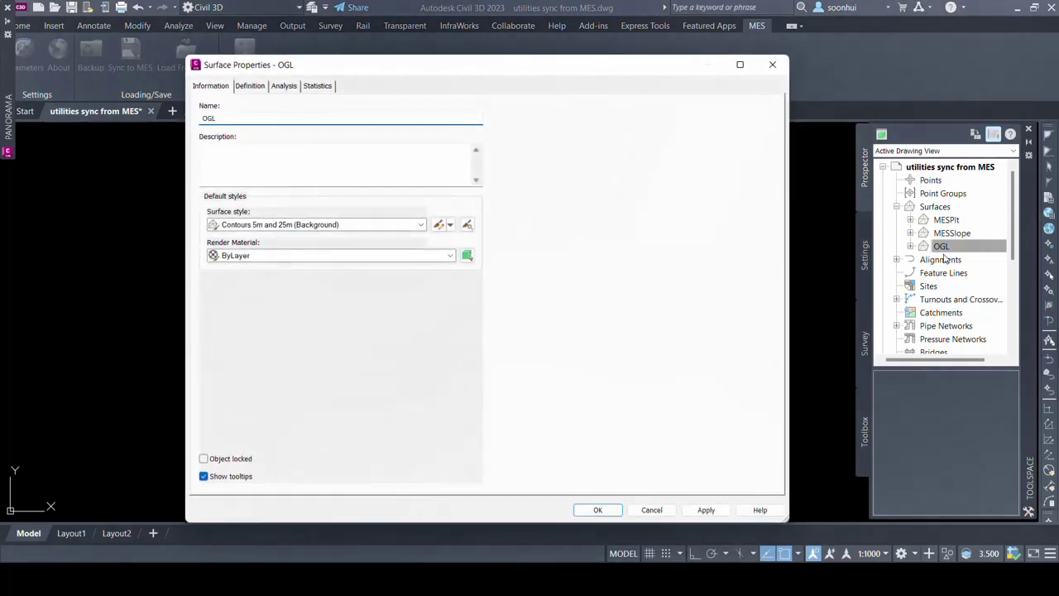
pyautogui.click(421, 227)
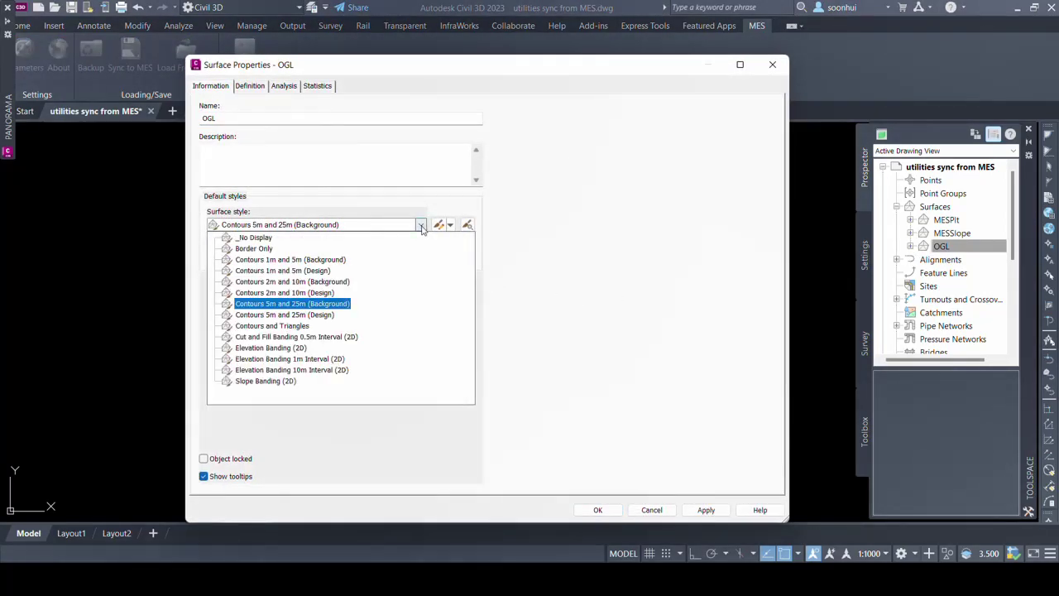
pyautogui.click(265, 249)
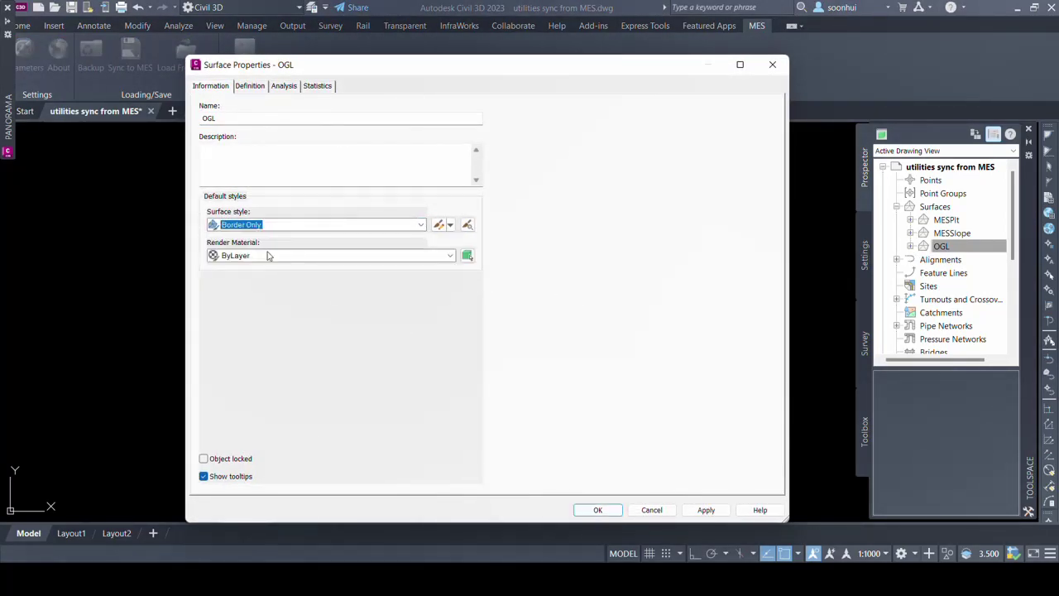
pyautogui.click(706, 510)
pyautogui.click(596, 510)
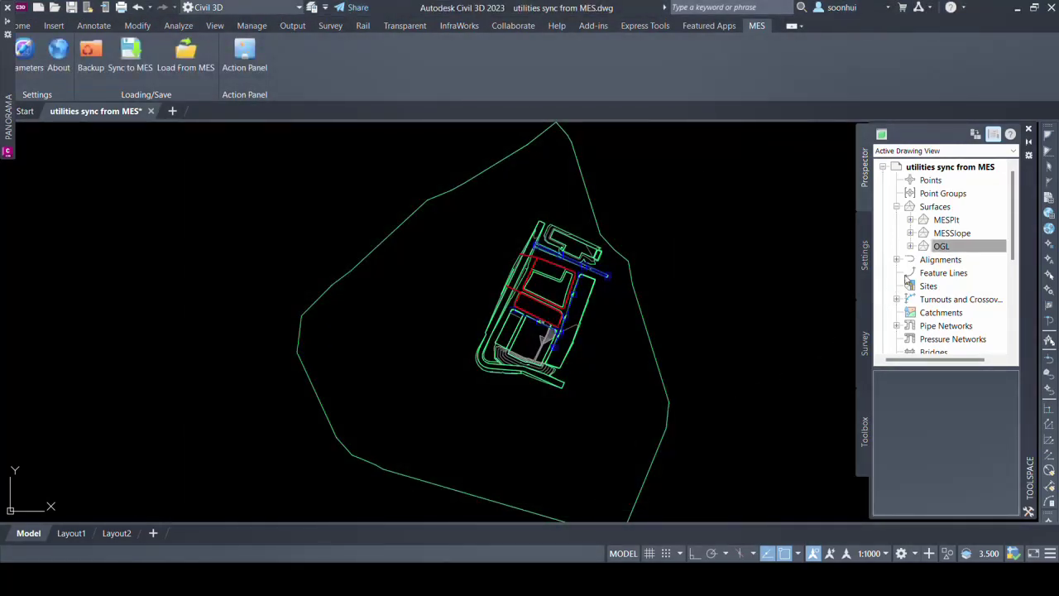
# - Turn on Points in the Border Only style's display and colour them green
pyautogui.rightClick(941, 251)
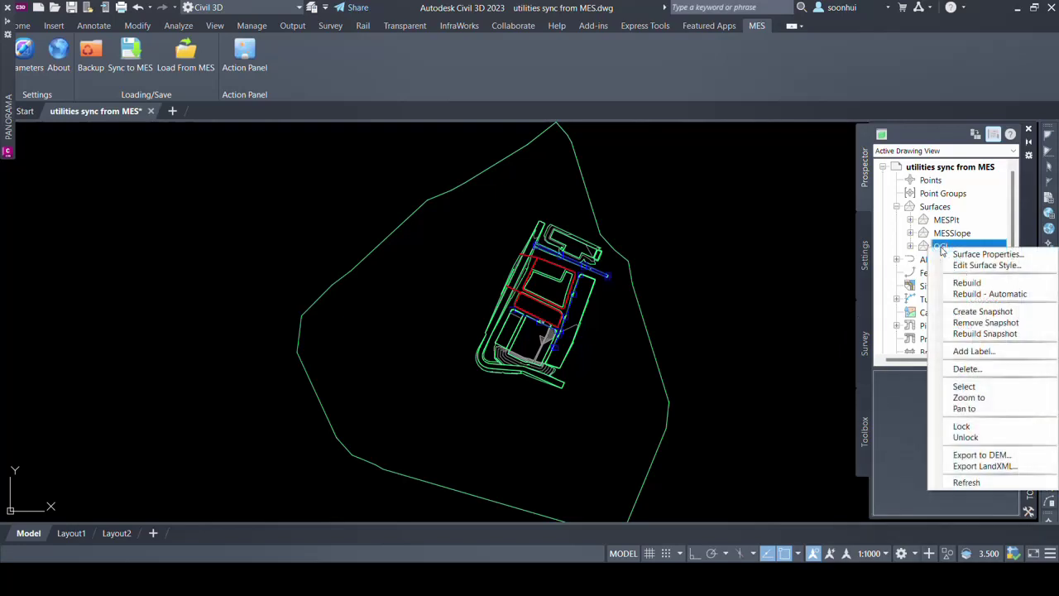
pyautogui.click(951, 267)
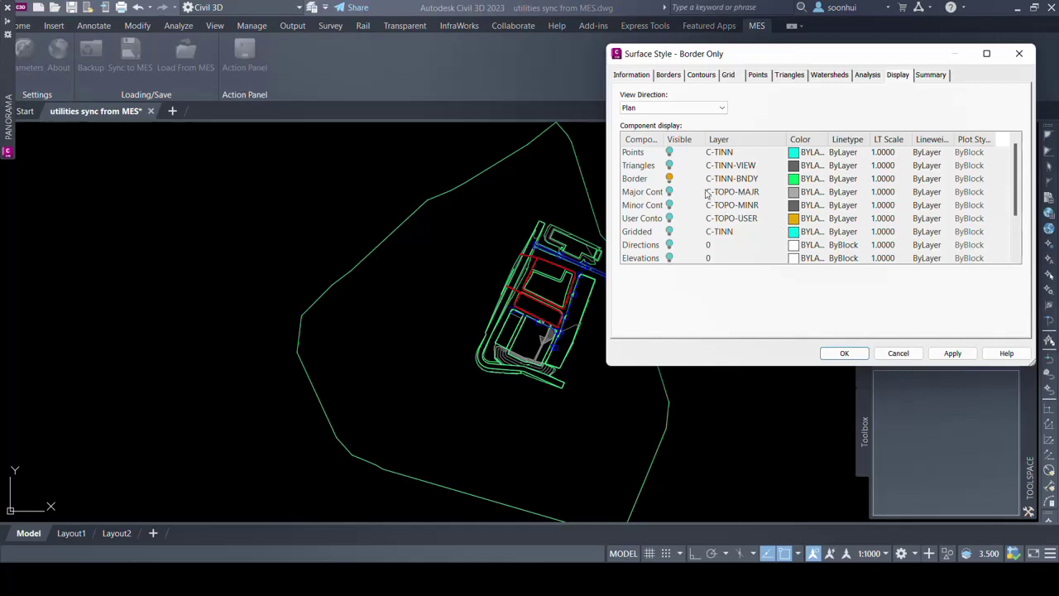
pyautogui.click(669, 153)
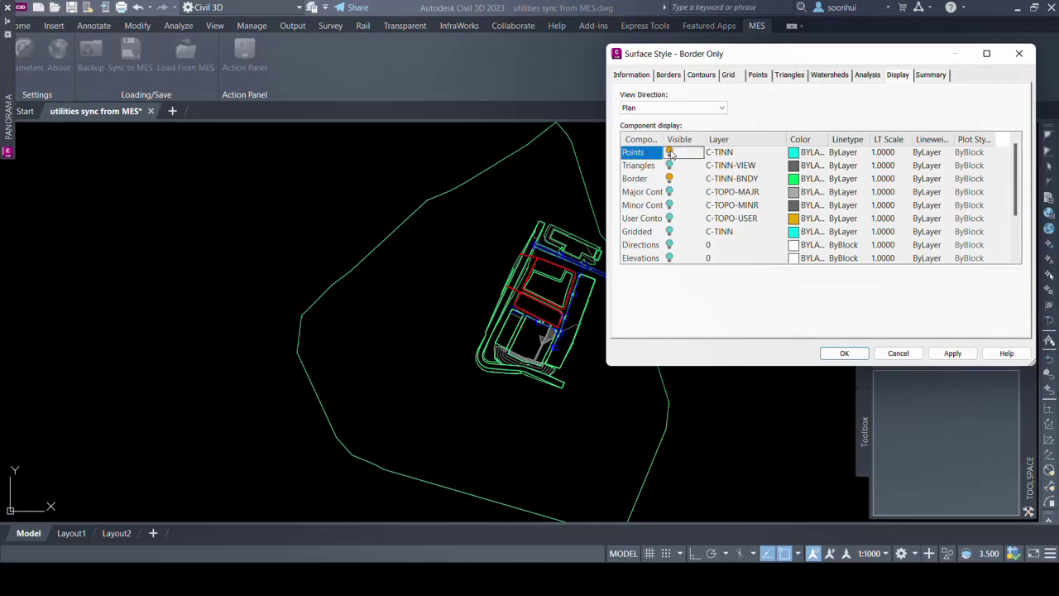
pyautogui.click(794, 152)
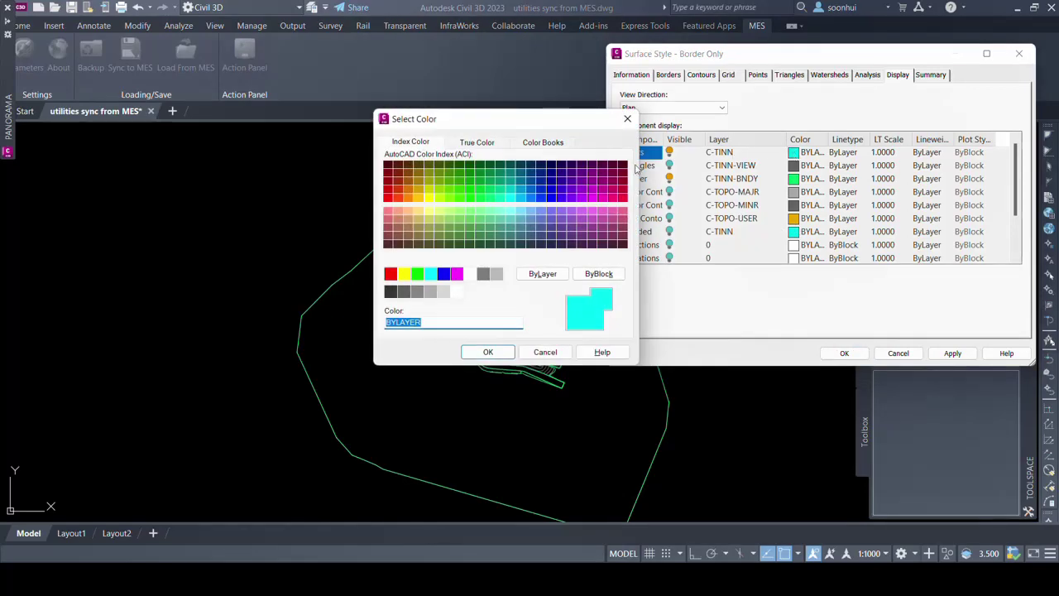
pyautogui.click(416, 278)
pyautogui.click(487, 351)
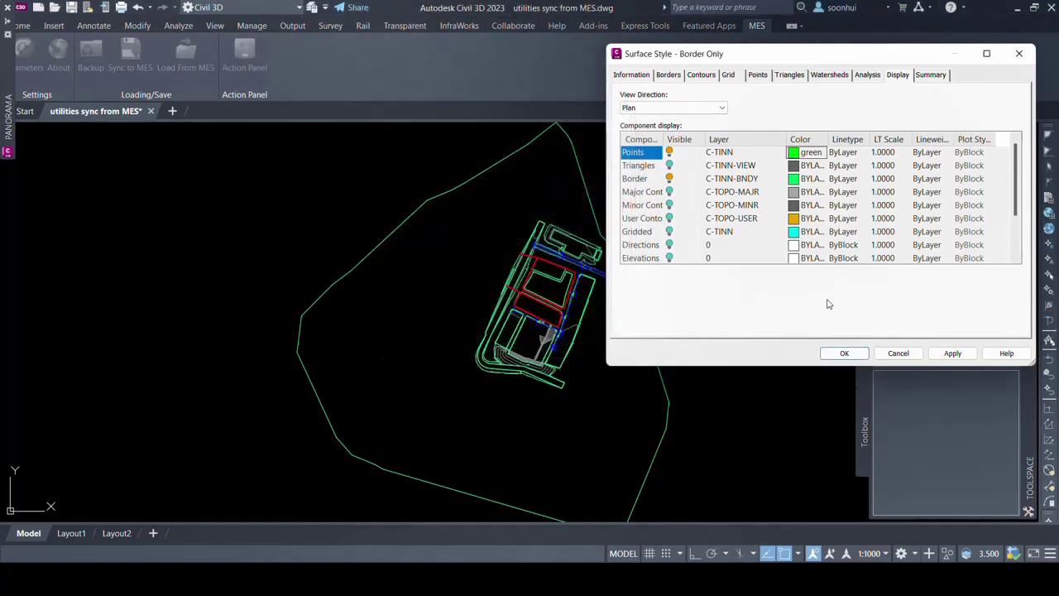
pyautogui.click(930, 353)
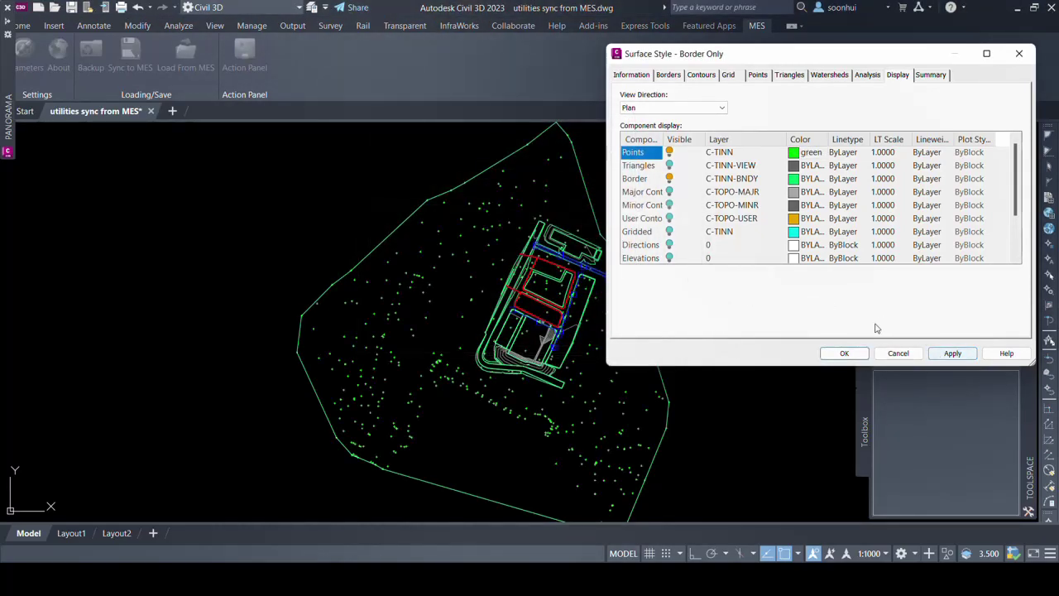
pyautogui.click(852, 355)
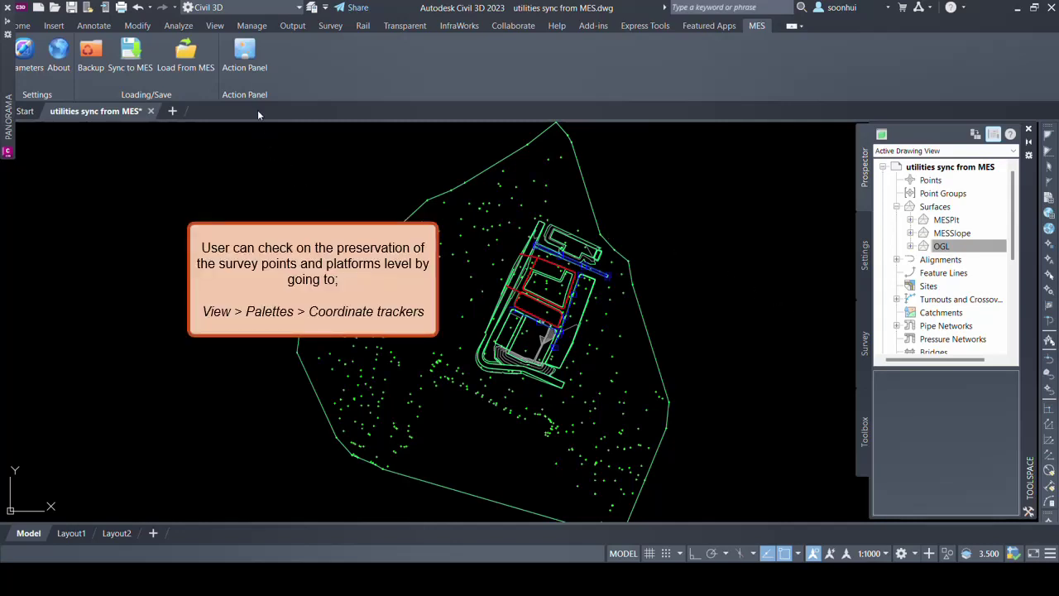
# - Open the Coordinate Tracker palette from the View tab's Palettes
pyautogui.click(213, 26)
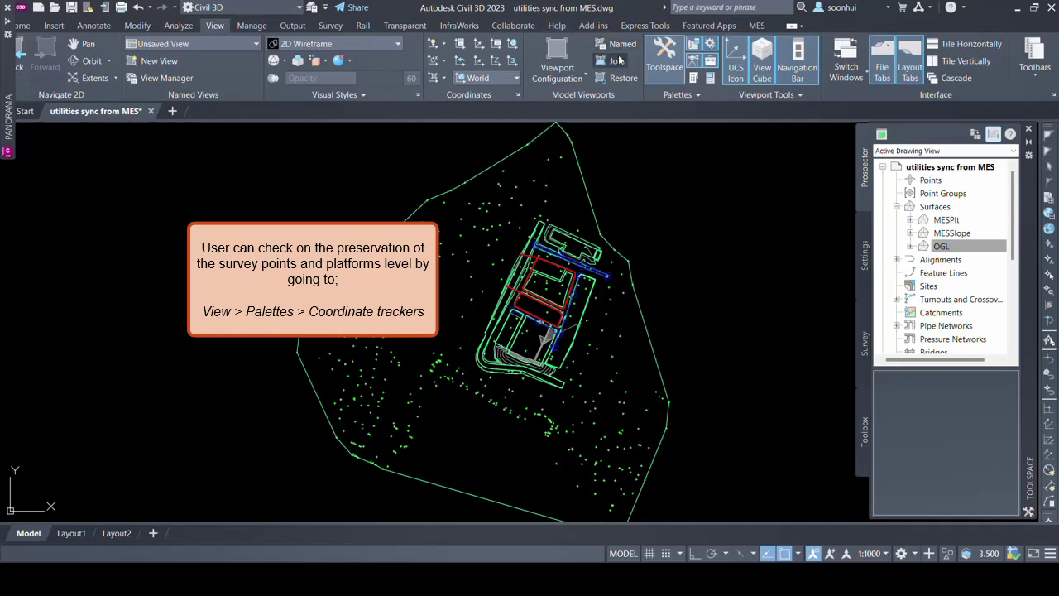
pyautogui.click(678, 94)
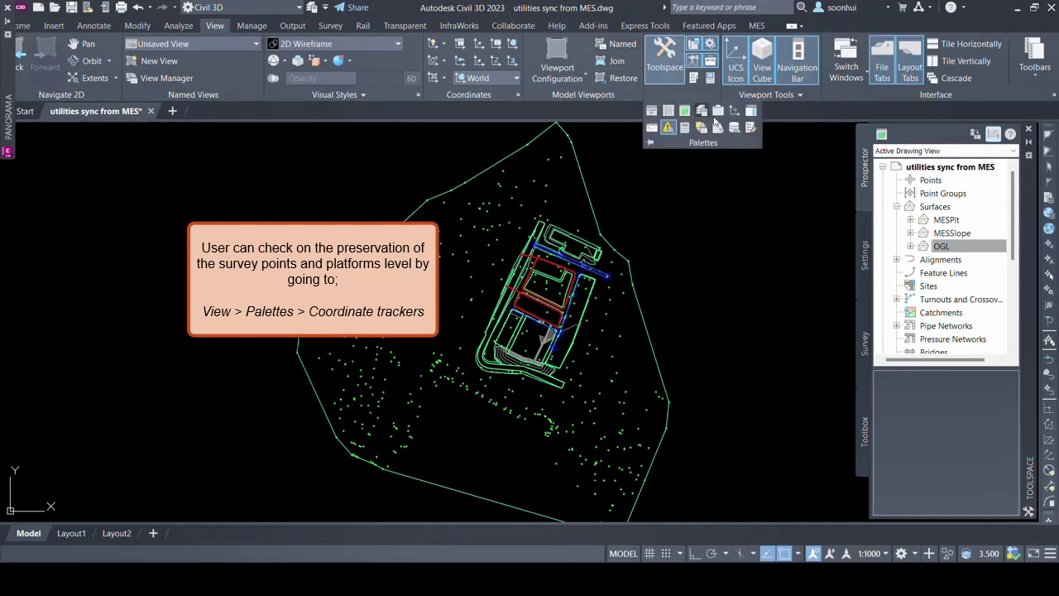
pyautogui.click(735, 114)
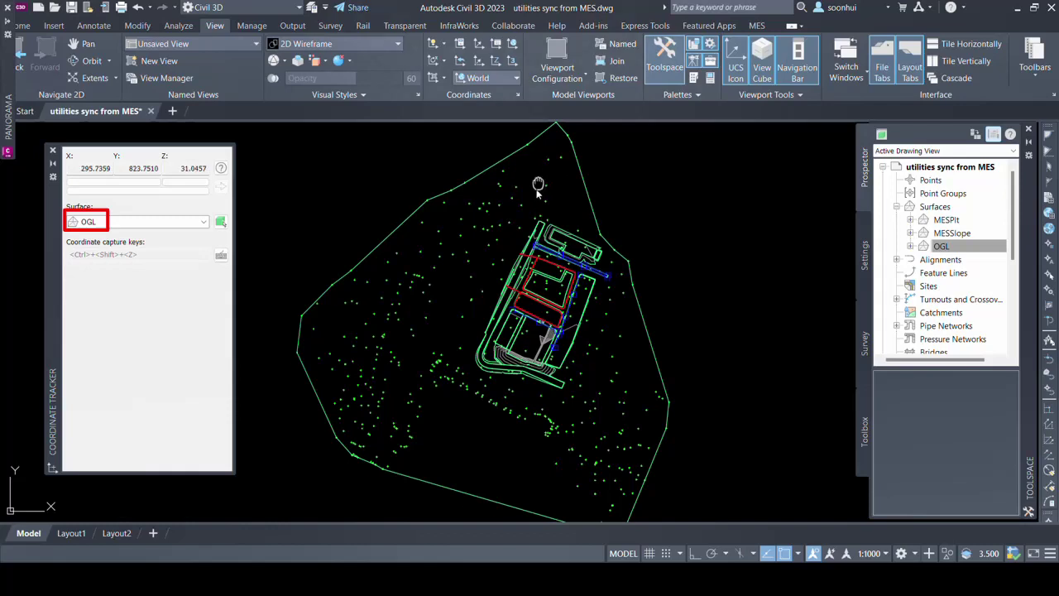
# - Read the OGL elevation (Z 31.7265) at the boundary's top corner, then bring up MiTS
pyautogui.scroll(2, 534, 192)
pyautogui.scroll(2, 517, 195)
pyautogui.scroll(2, 519, 182)
pyautogui.scroll(1, 507, 198)
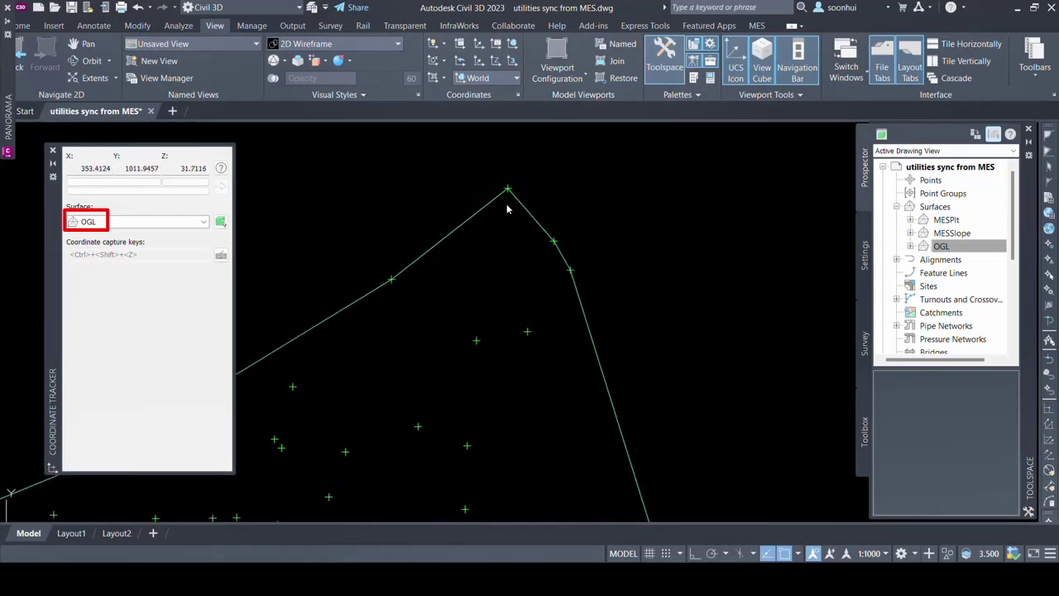
pyautogui.scroll(1, 508, 190)
pyautogui.scroll(1, 487, 178)
pyautogui.moveTo(487, 178)
pyautogui.mouseDown(button='middle')
pyautogui.moveTo(488, 237)
pyautogui.moveTo(458, 218)
pyautogui.mouseUp(button='middle')
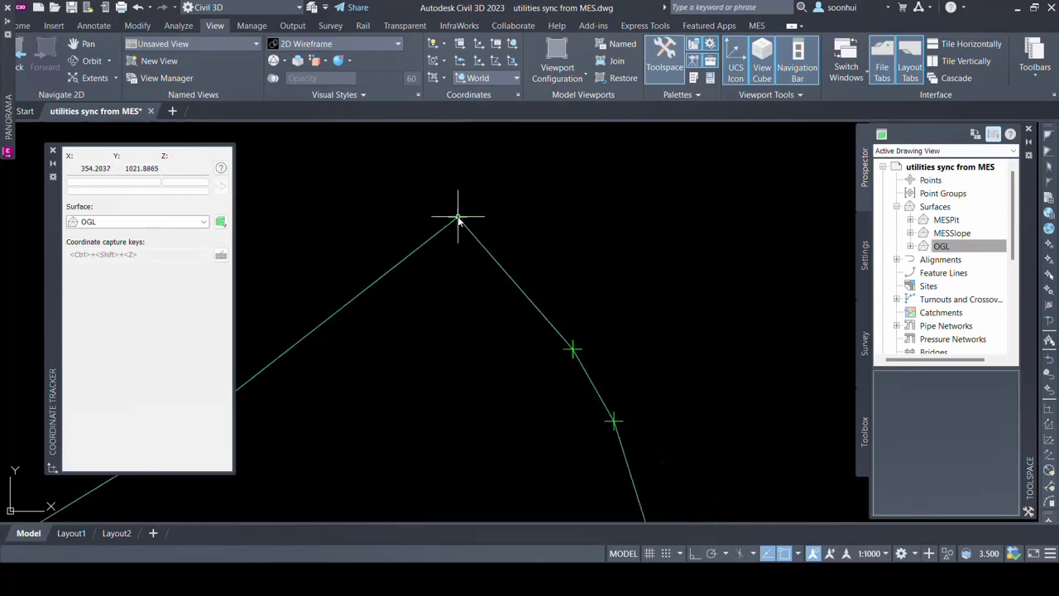
pyautogui.scroll(-5, 458, 220)
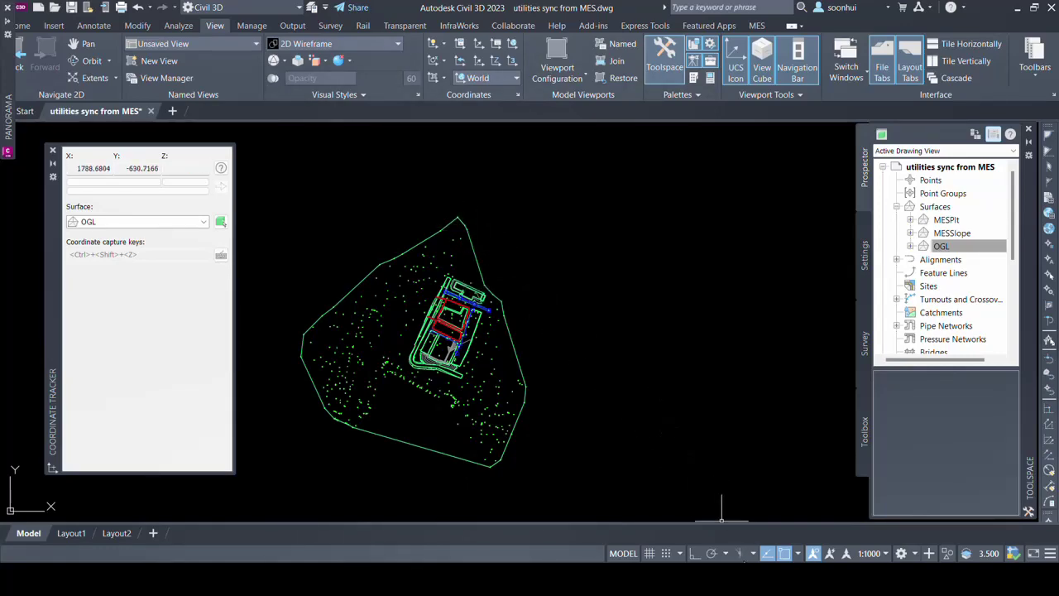
pyautogui.click(748, 509)
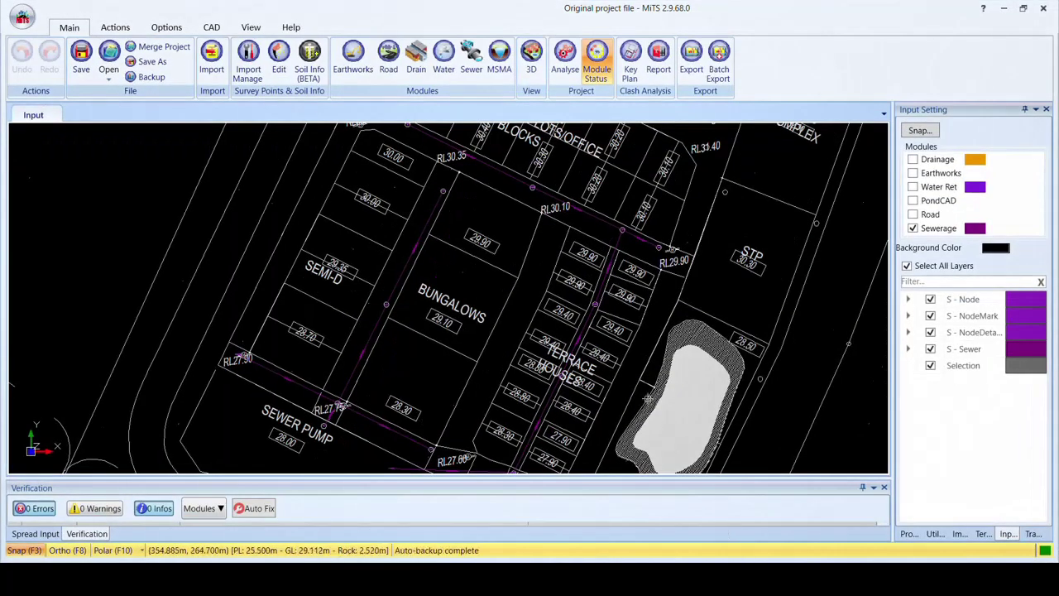
# - Zoom out and show the Earthworks module layers in the MiTS Input plan
pyautogui.scroll(-2, 465, 255)
pyautogui.scroll(-2, 465, 255)
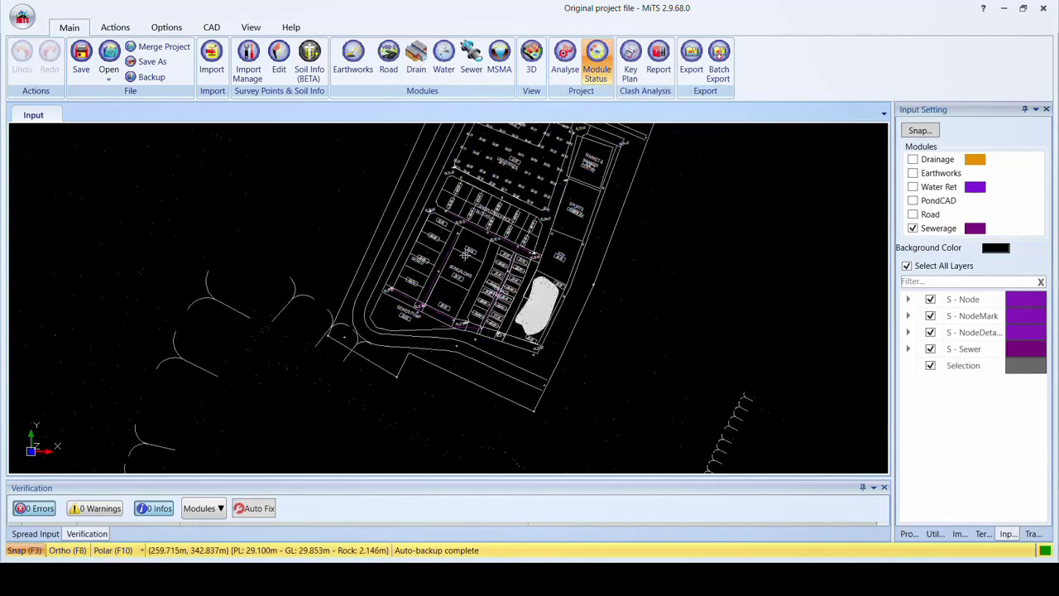
pyautogui.scroll(-1, 465, 255)
pyautogui.scroll(-1, 466, 373)
pyautogui.scroll(-1, 466, 372)
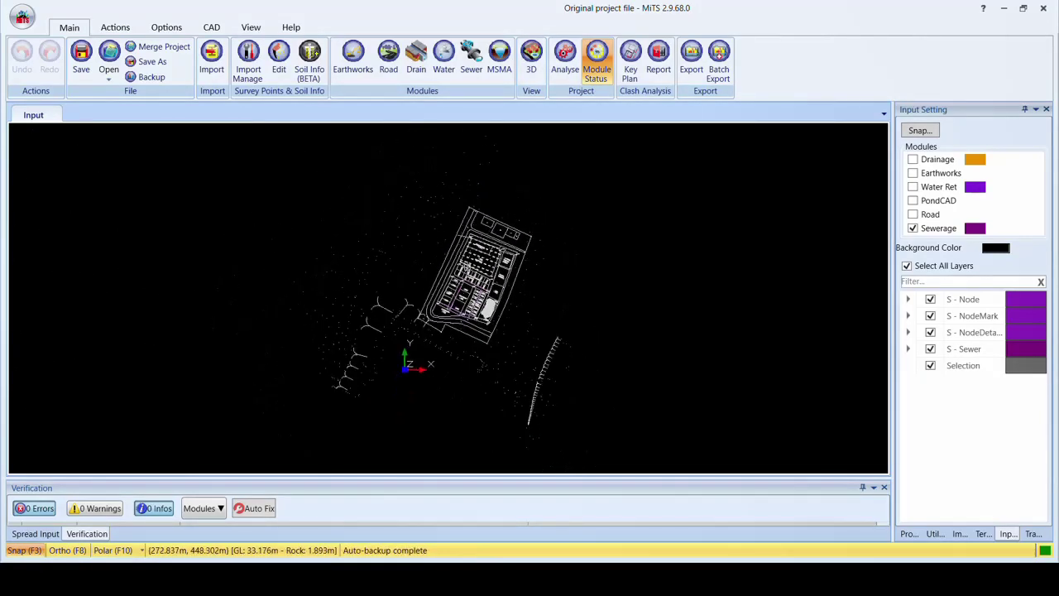
pyautogui.click(912, 173)
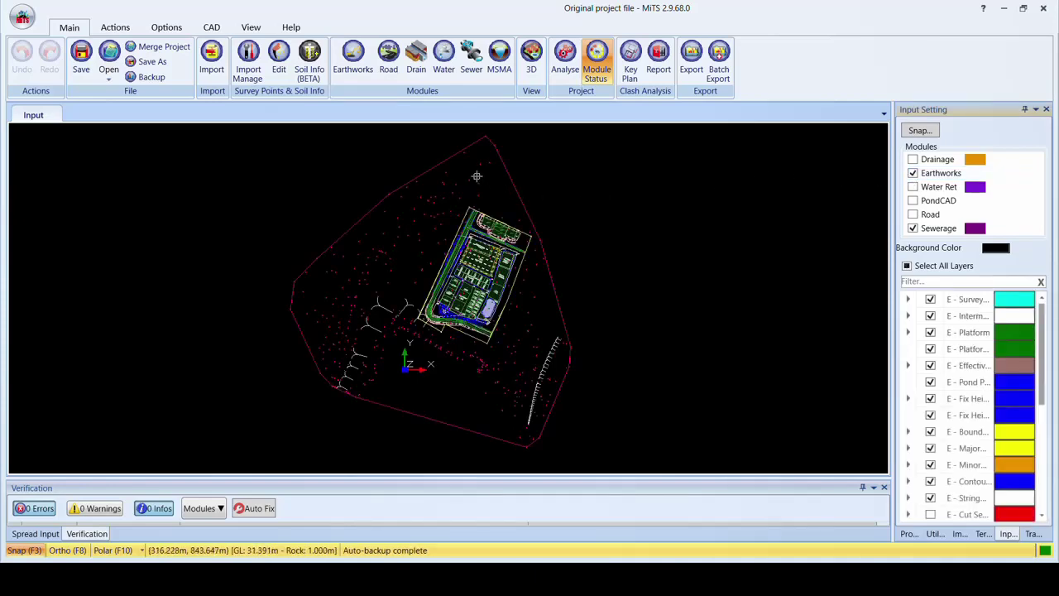
# - Zoom into the boundary's top corner and start editing Survey Points & Soil Info
pyautogui.moveTo(479, 171); pyautogui.dragTo(459, 208, button='middle')
pyautogui.scroll(2, 458, 186)
pyautogui.scroll(1, 447, 203)
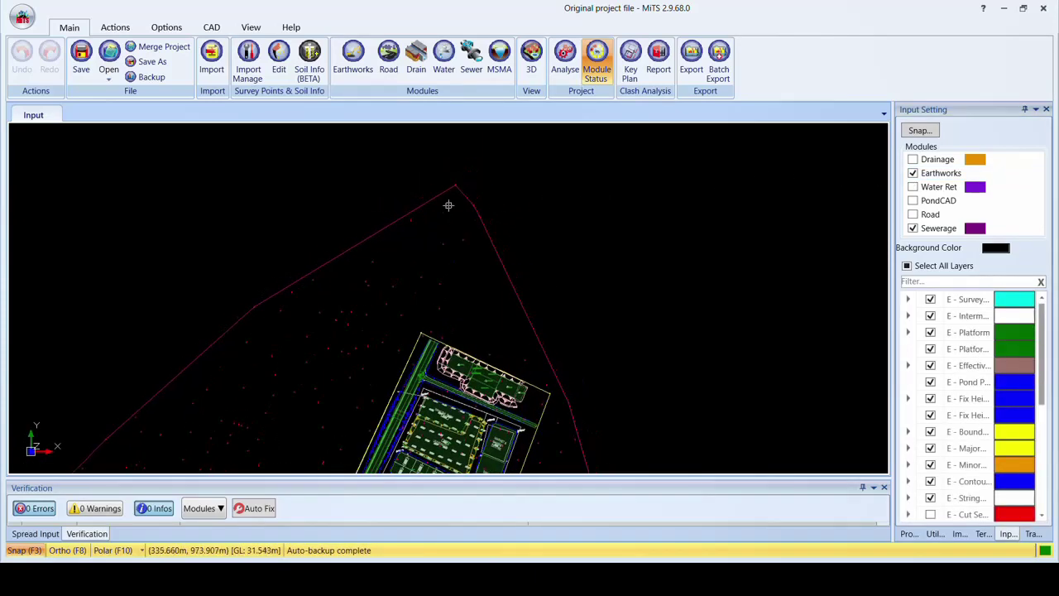
pyautogui.scroll(1, 451, 202)
pyautogui.scroll(1, 451, 201)
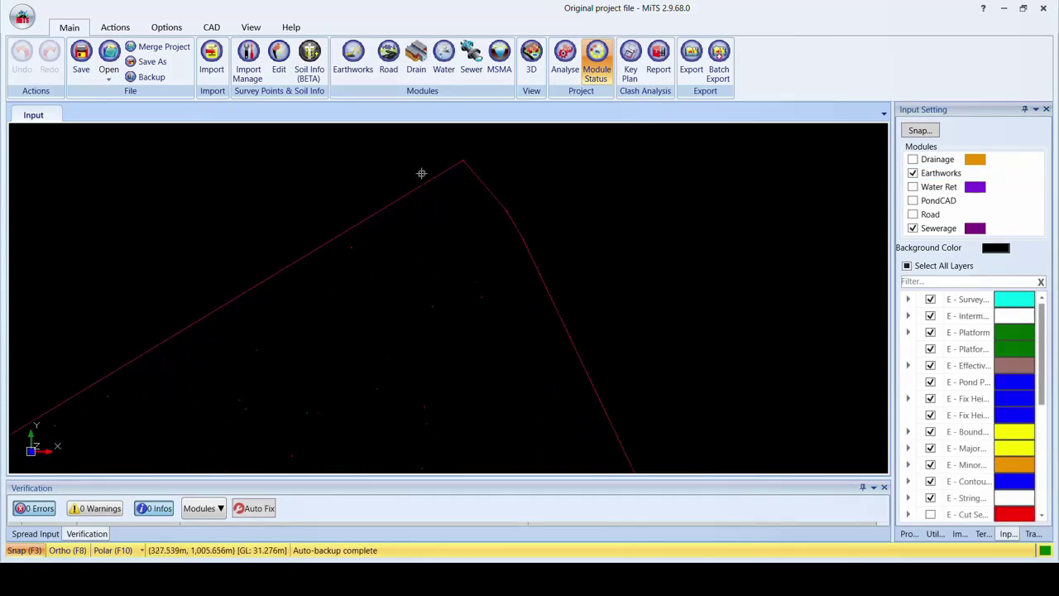
pyautogui.click(280, 73)
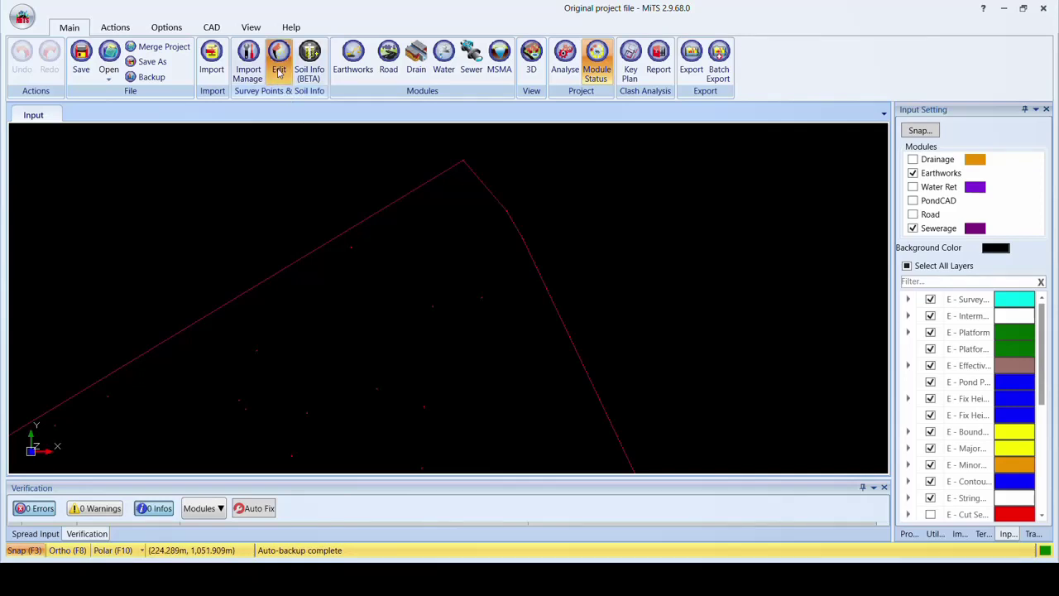
# - Select the apex survey point and scroll the enlarged table to row 278 (Z 31.727)
pyautogui.click(463, 166)
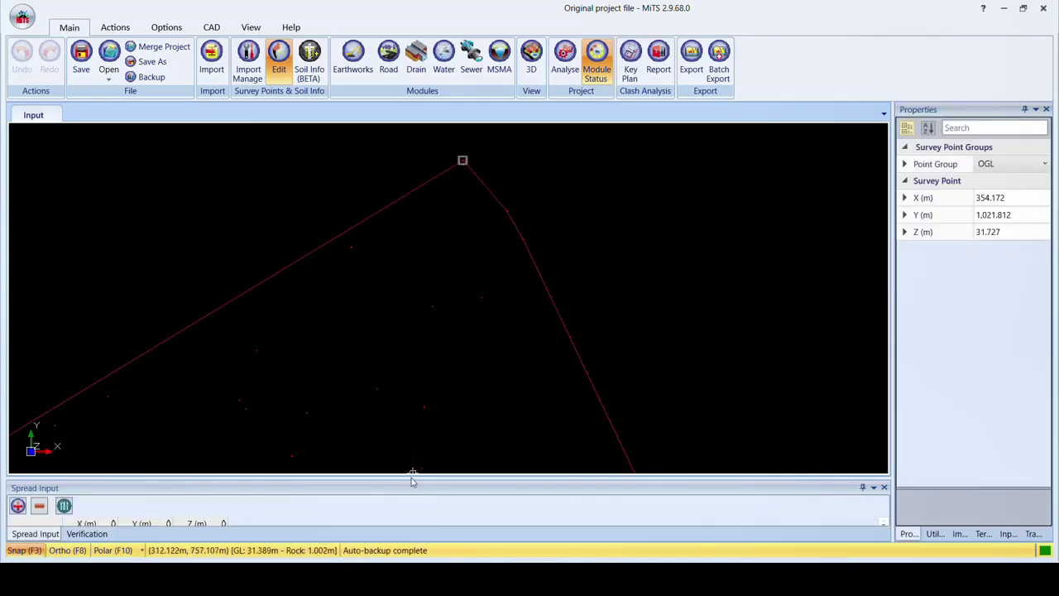
pyautogui.moveTo(412, 478); pyautogui.dragTo(419, 312)
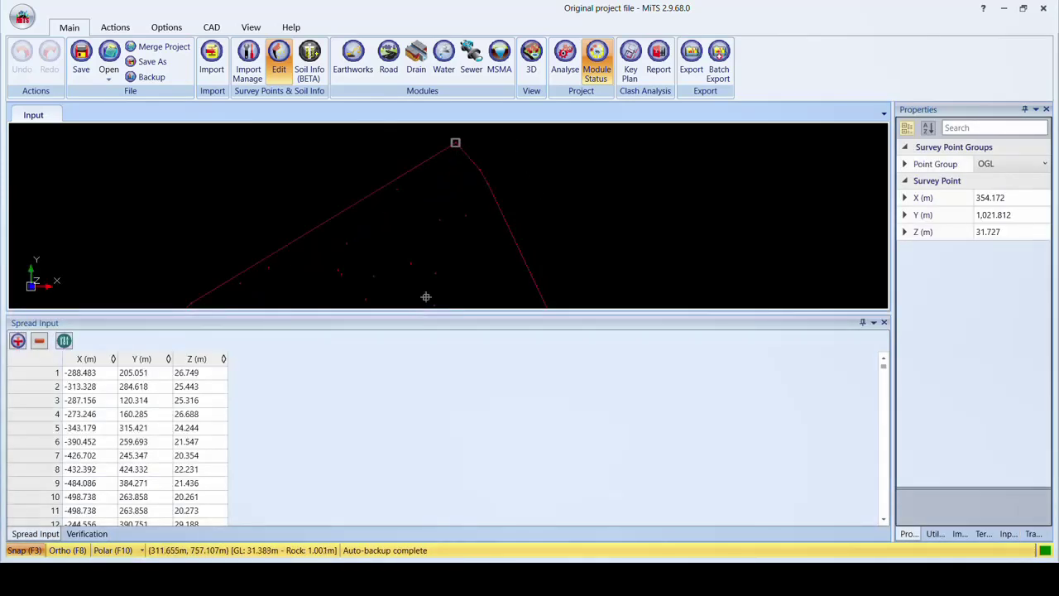
pyautogui.scroll(-8, 371, 406)
pyautogui.scroll(2, 371, 406)
pyautogui.scroll(6, 373, 408)
pyautogui.scroll(-15, 371, 410)
pyautogui.scroll(-15, 372, 411)
pyautogui.scroll(-20, 371, 414)
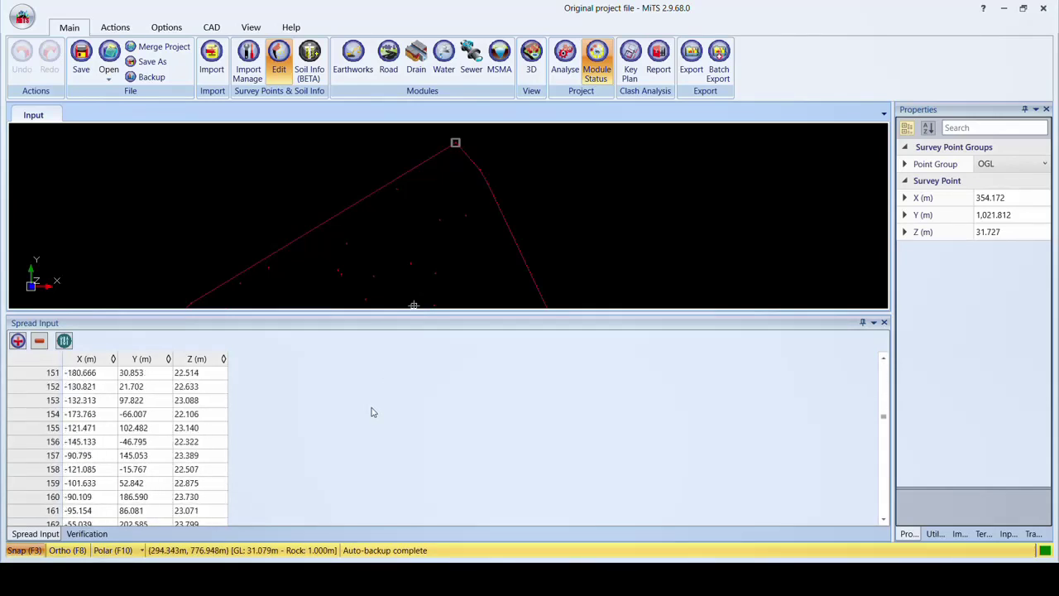
pyautogui.scroll(-16, 372, 417)
pyautogui.scroll(-20, 372, 418)
pyautogui.scroll(-8, 372, 418)
pyautogui.scroll(8, 371, 419)
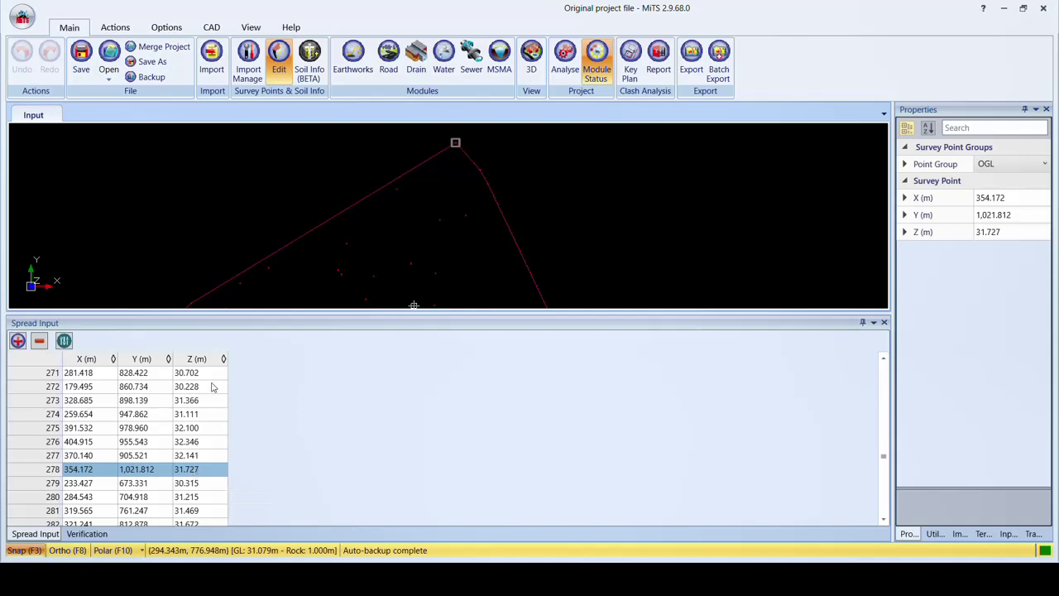
# - Open the Earthworks module and check the University platform level of 31
pyautogui.click(354, 69)
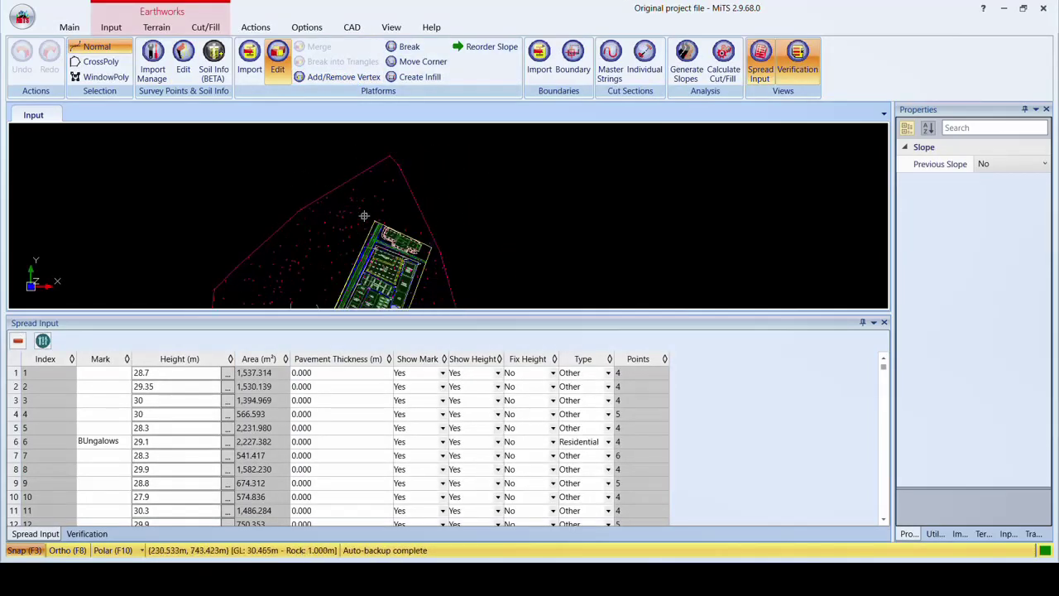
pyautogui.scroll(1, 379, 237)
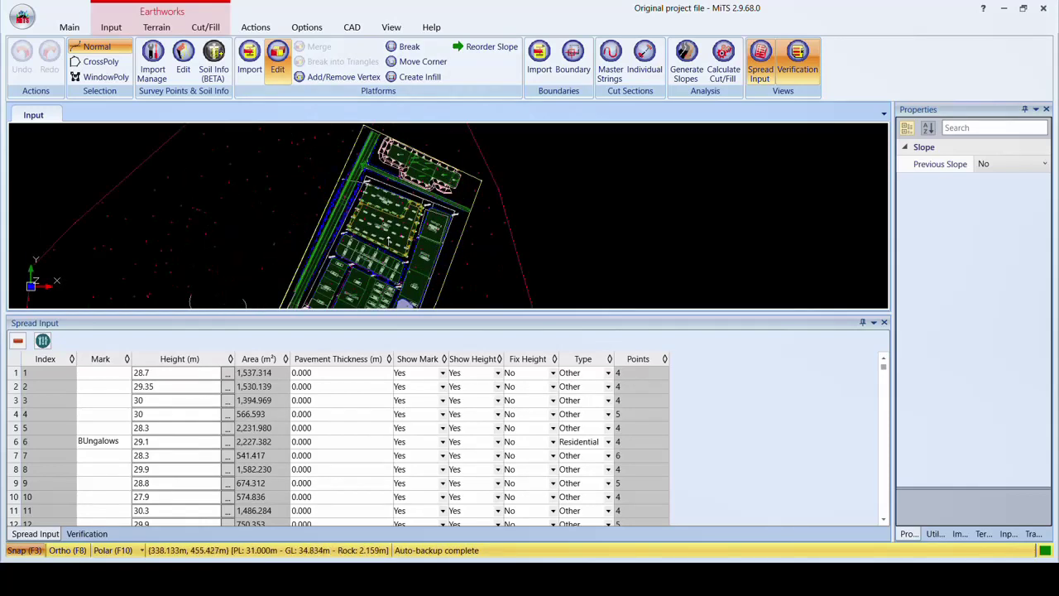
pyautogui.scroll(1, 379, 238)
pyautogui.scroll(2, 379, 237)
pyautogui.scroll(1, 380, 238)
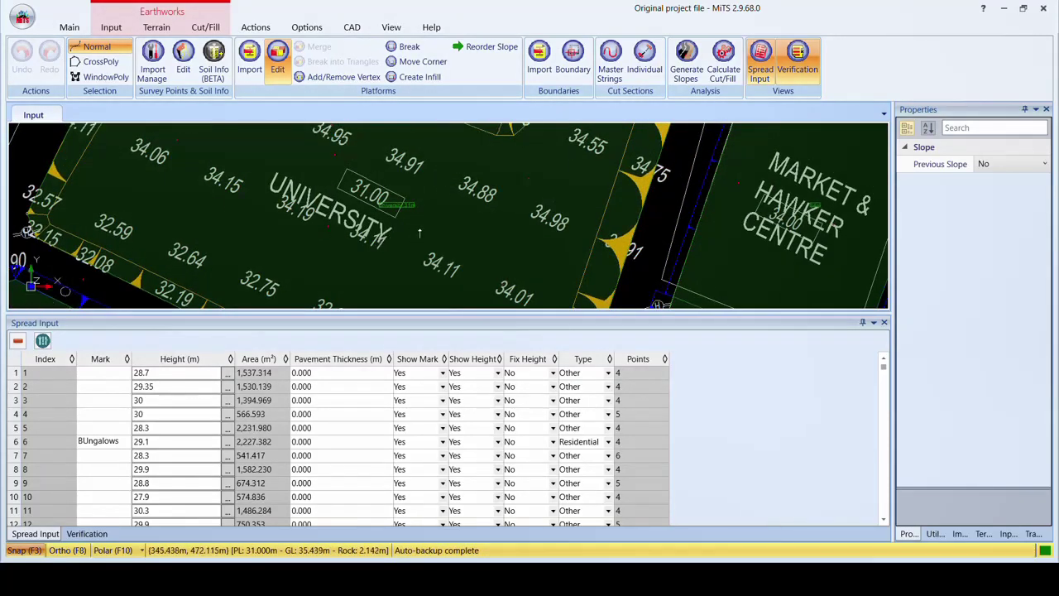
pyautogui.click(379, 237)
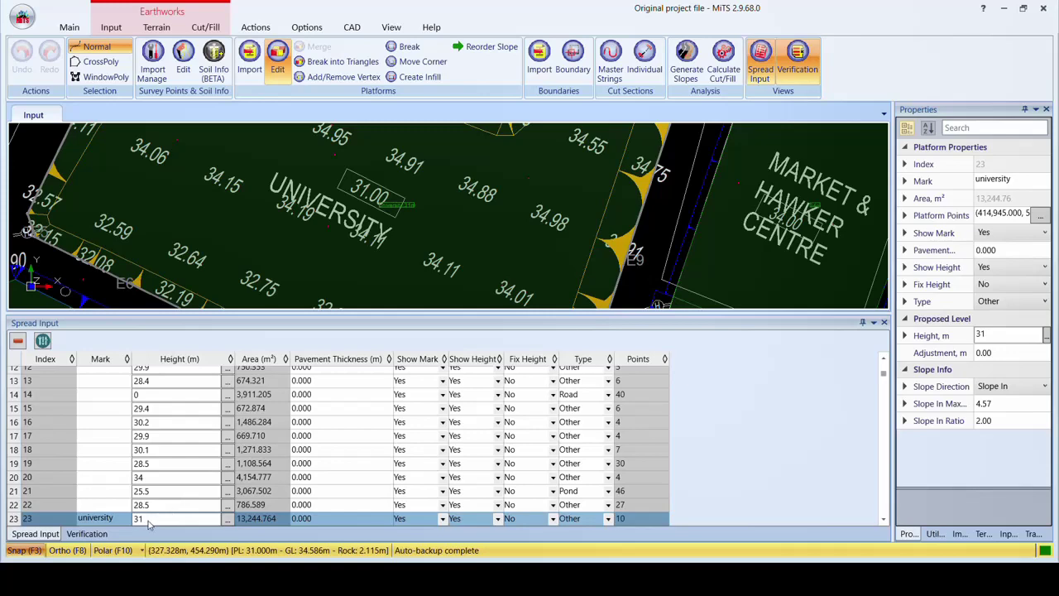
# - Check the Water Ret. Pump platform level of 34, then return to Civil 3D
pyautogui.scroll(-1, 350, 214)
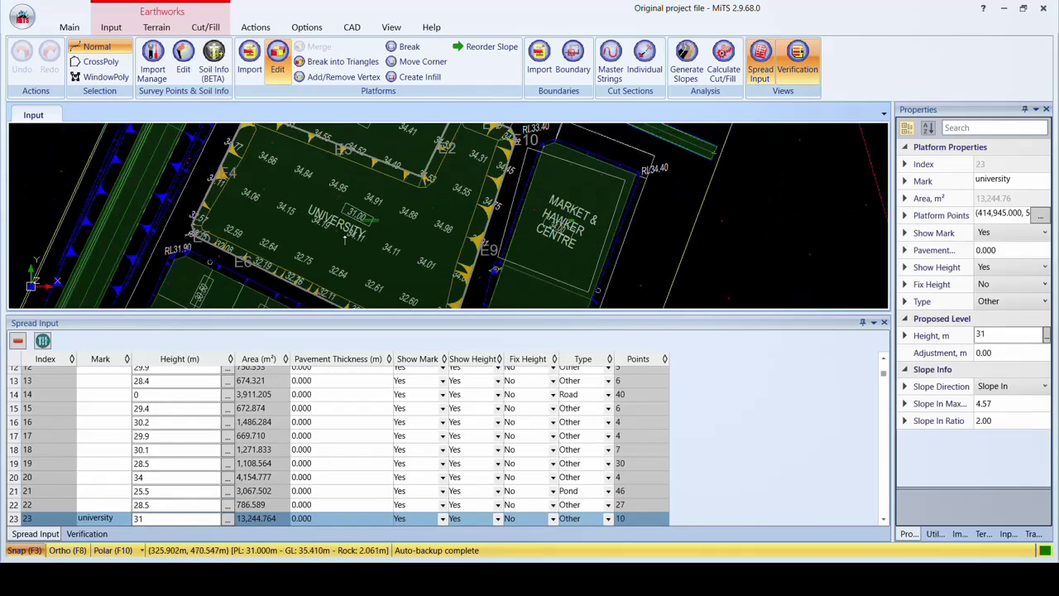
pyautogui.scroll(-1, 350, 213)
pyautogui.scroll(-2, 350, 214)
pyautogui.scroll(2, 350, 214)
pyautogui.scroll(2, 343, 207)
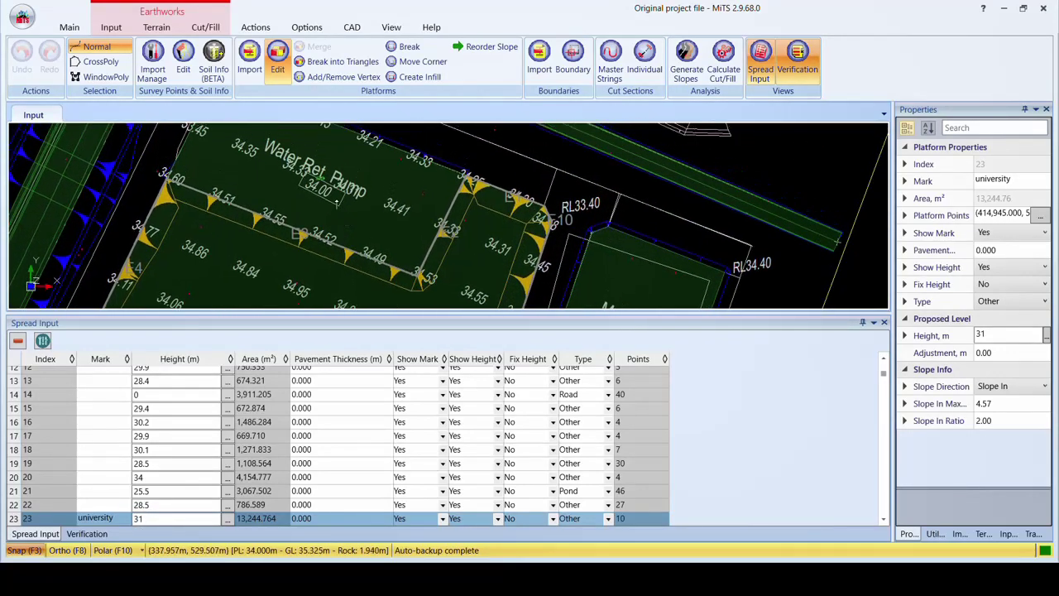
pyautogui.scroll(1, 337, 199)
pyautogui.click(335, 195)
pyautogui.scroll(-1, 334, 195)
pyautogui.scroll(-1, 334, 196)
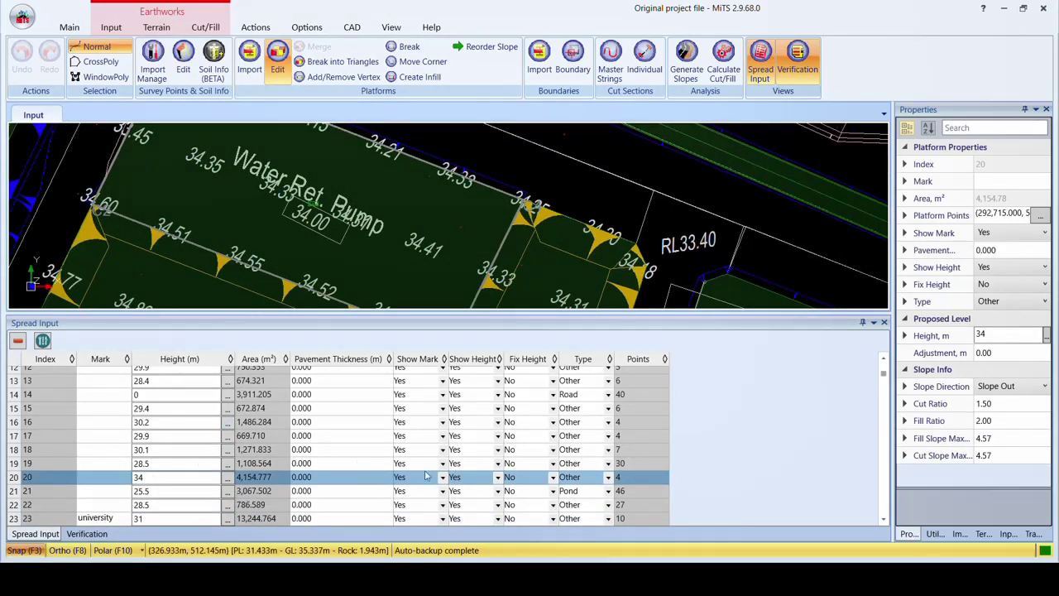
pyautogui.click(687, 513)
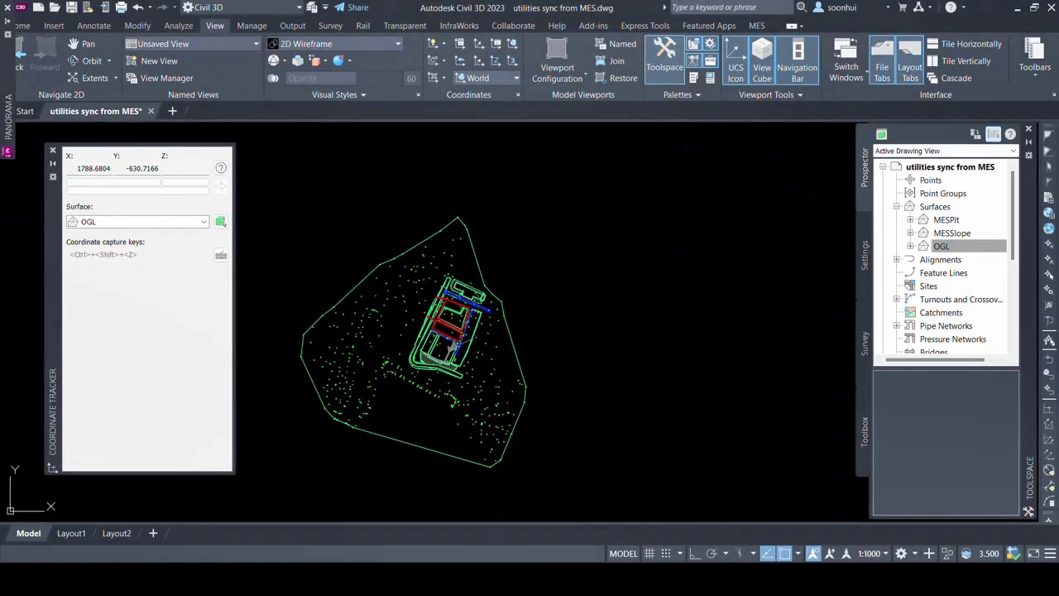
# - Track the MESPlt surface to confirm platform levels 31 and 34, then close the tracker
pyautogui.click(176, 222)
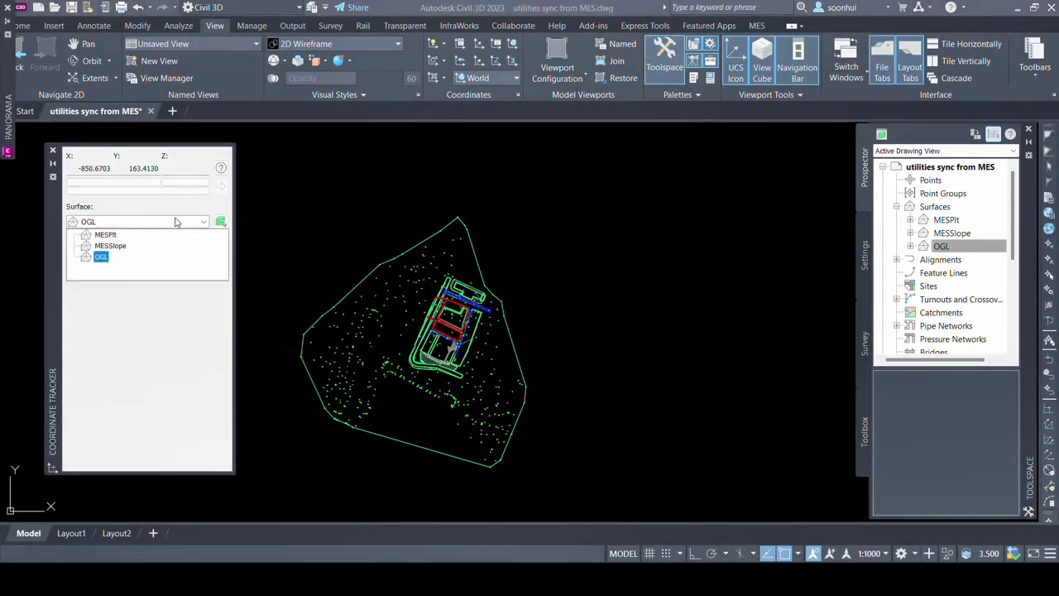
pyautogui.click(107, 235)
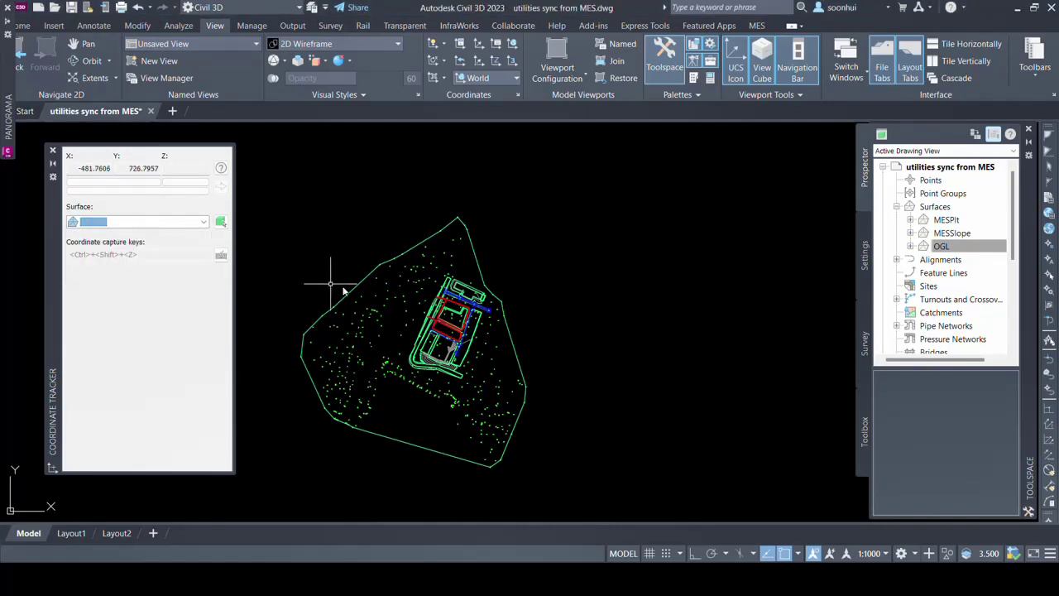
pyautogui.scroll(3, 438, 313)
pyautogui.scroll(3, 438, 313)
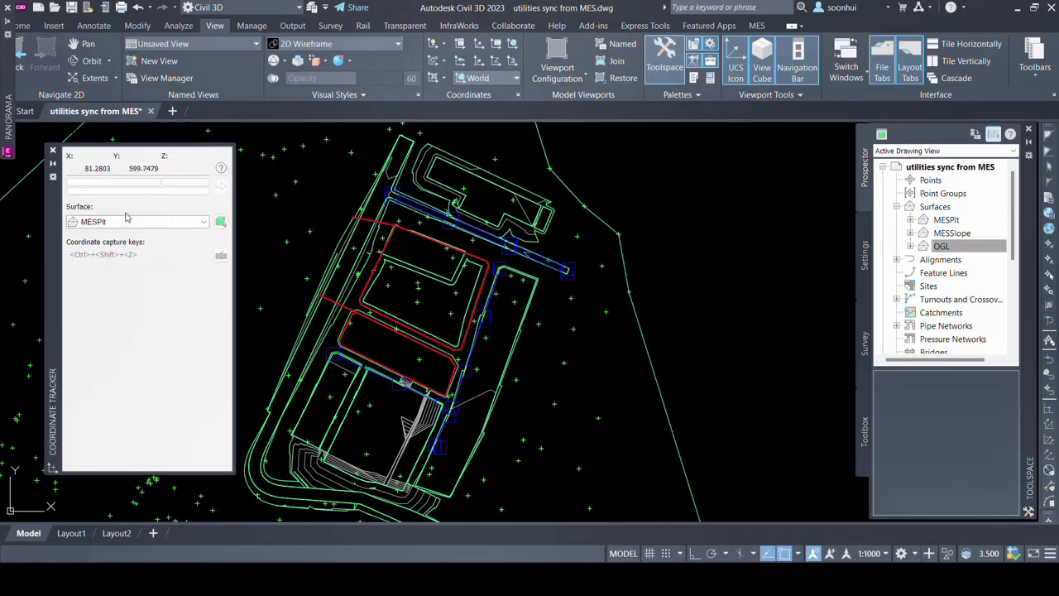
pyautogui.click(52, 152)
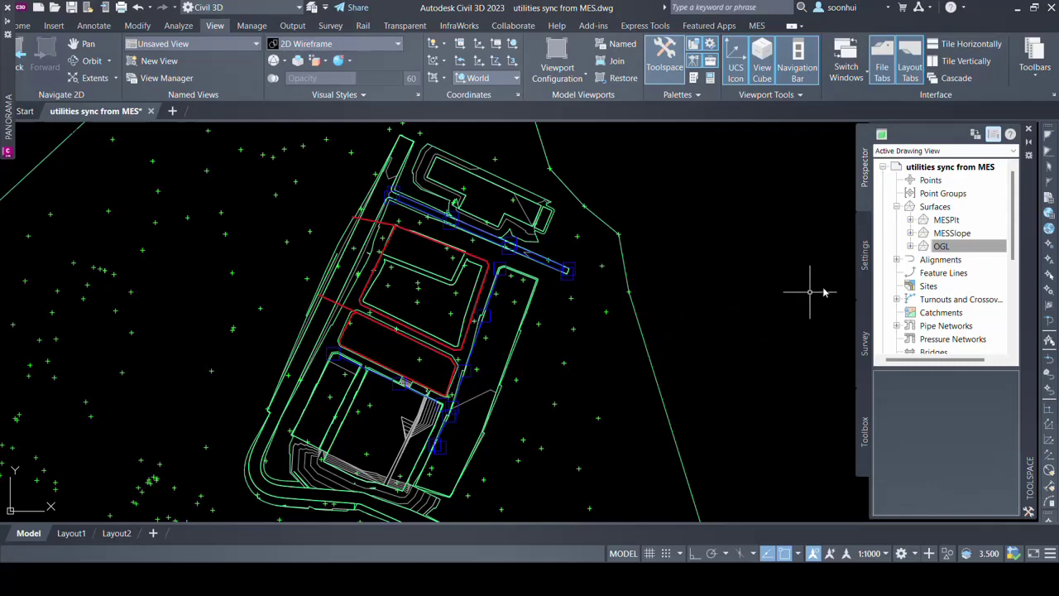
pyautogui.click(888, 248)
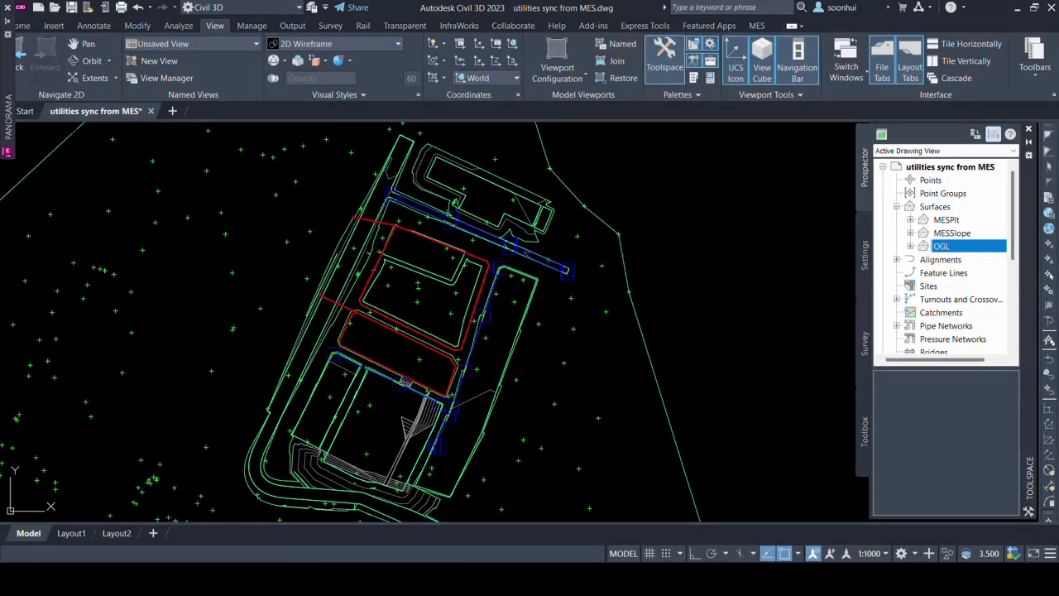
pyautogui.click(896, 208)
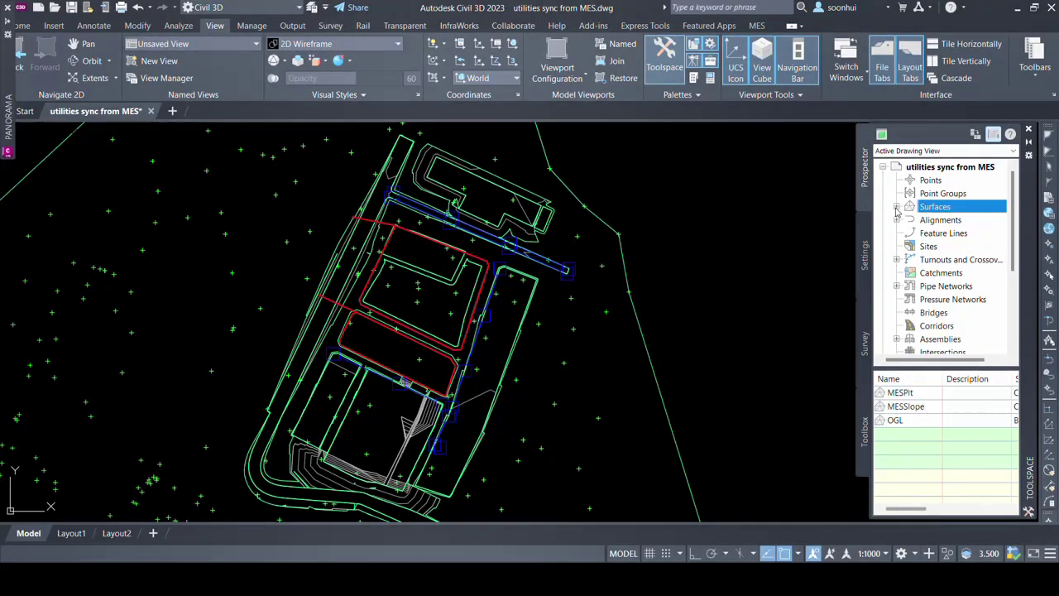
pyautogui.click(592, 212)
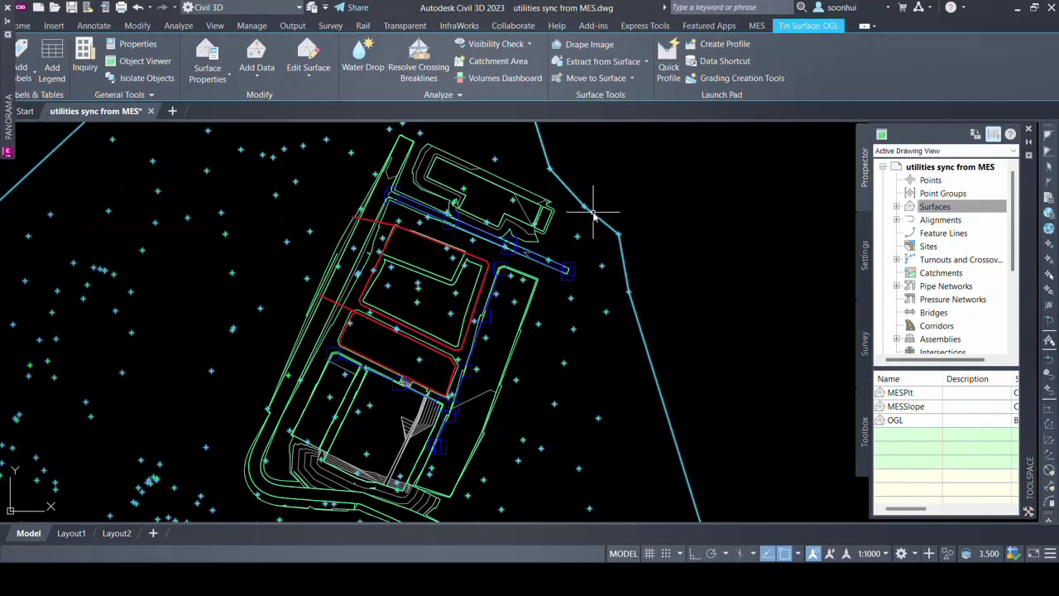
pyautogui.click(553, 213)
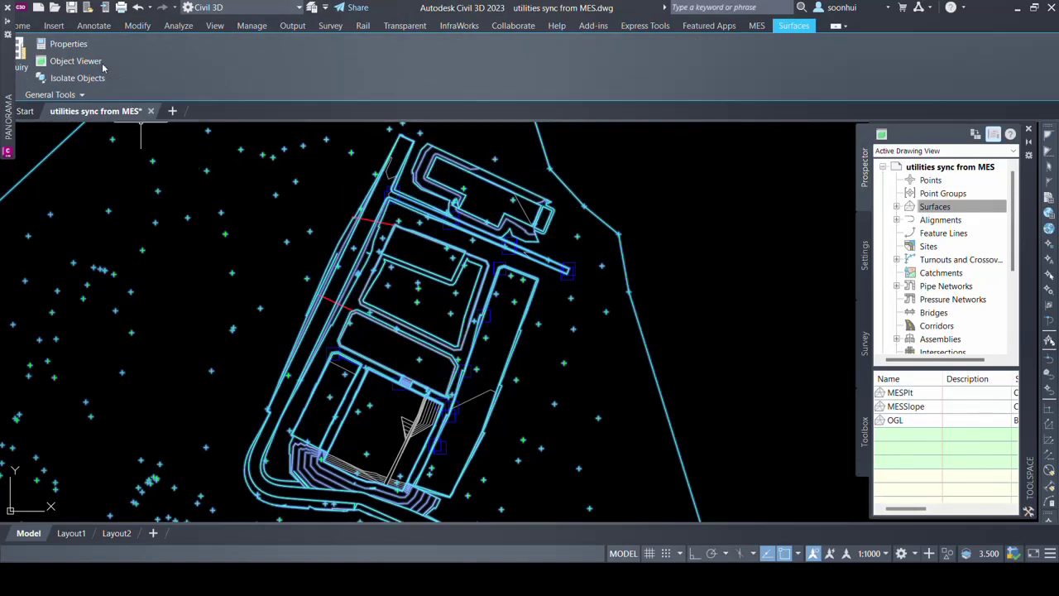
pyautogui.click(73, 61)
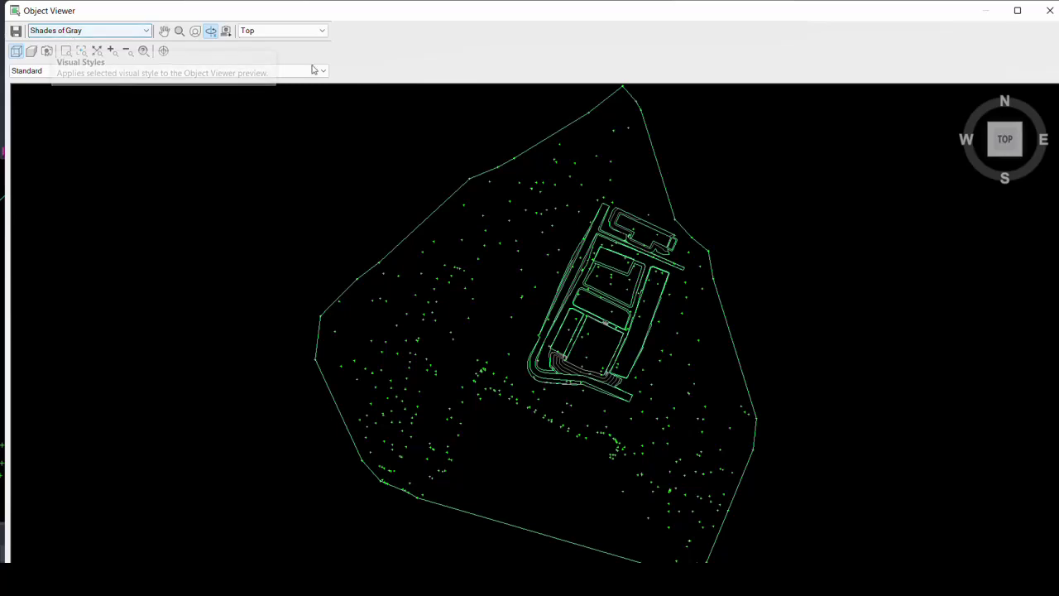
pyautogui.moveTo(1004, 139)
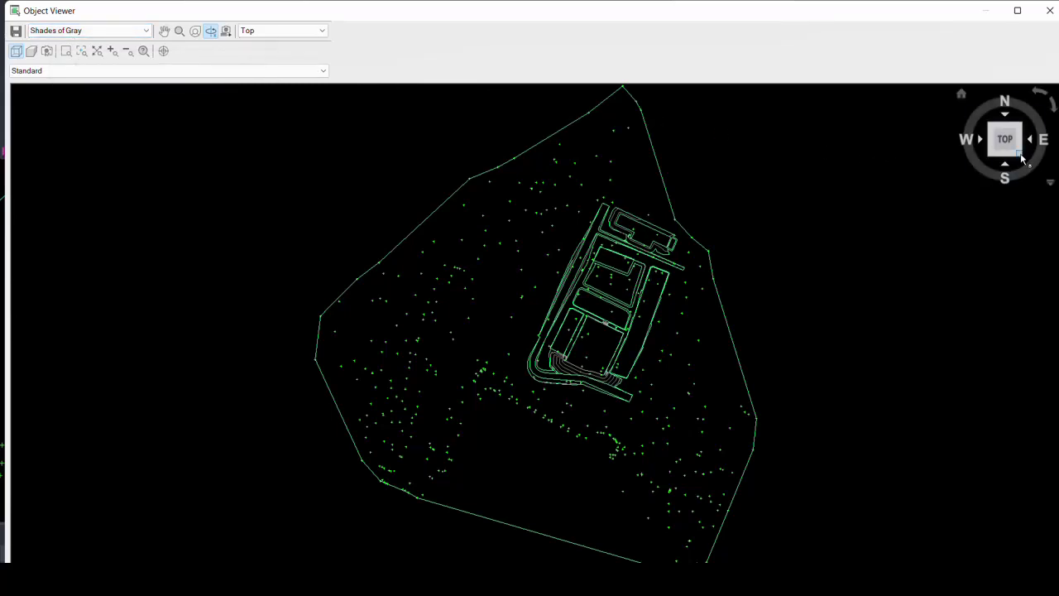
pyautogui.click(1024, 158)
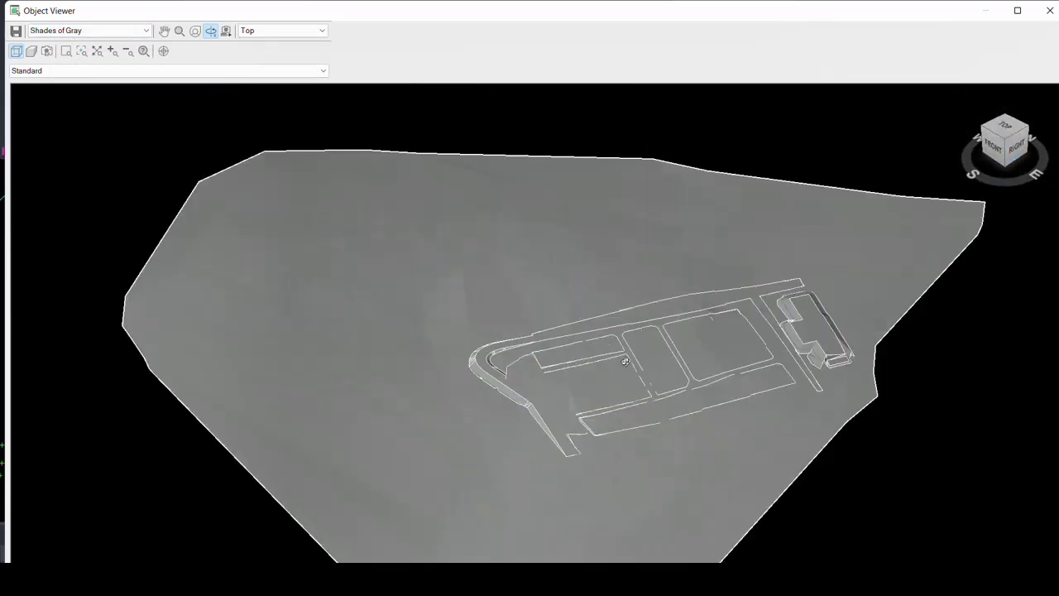
pyautogui.moveTo(626, 361); pyautogui.dragTo(631, 286)
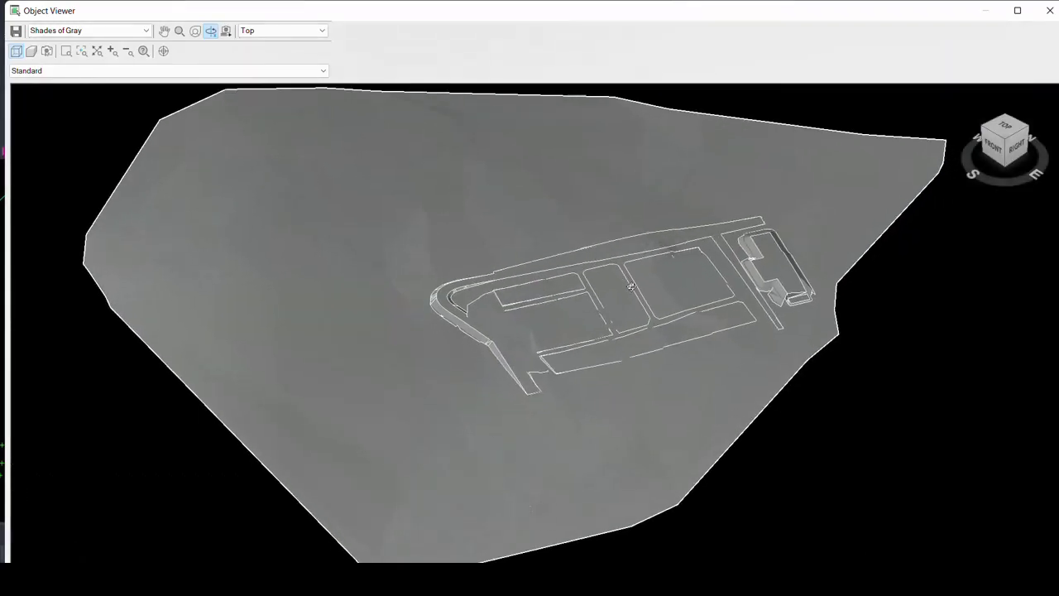
pyautogui.moveTo(629, 411); pyautogui.dragTo(613, 393)
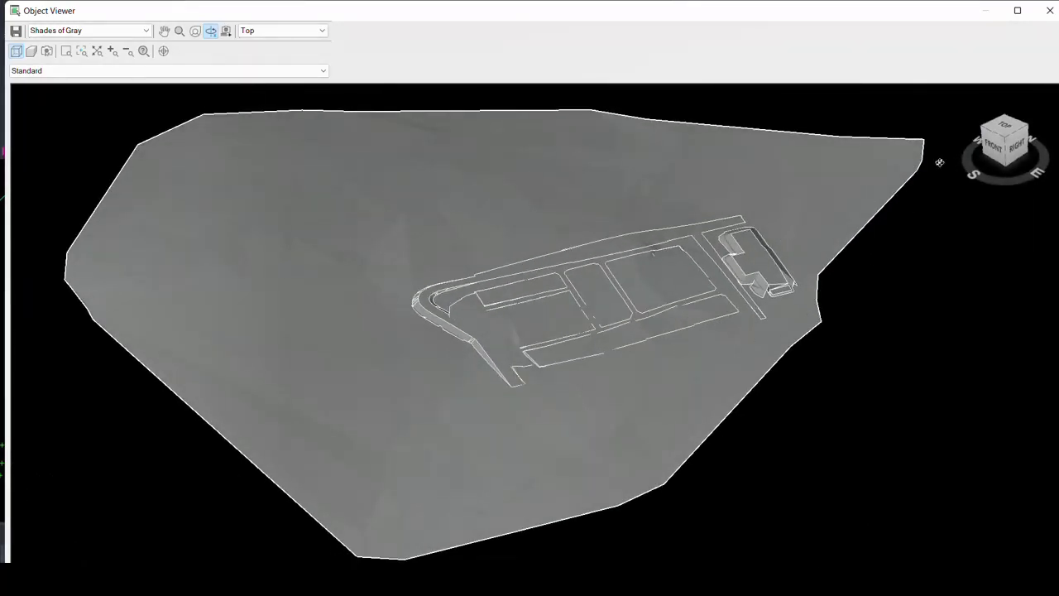
pyautogui.click(1049, 11)
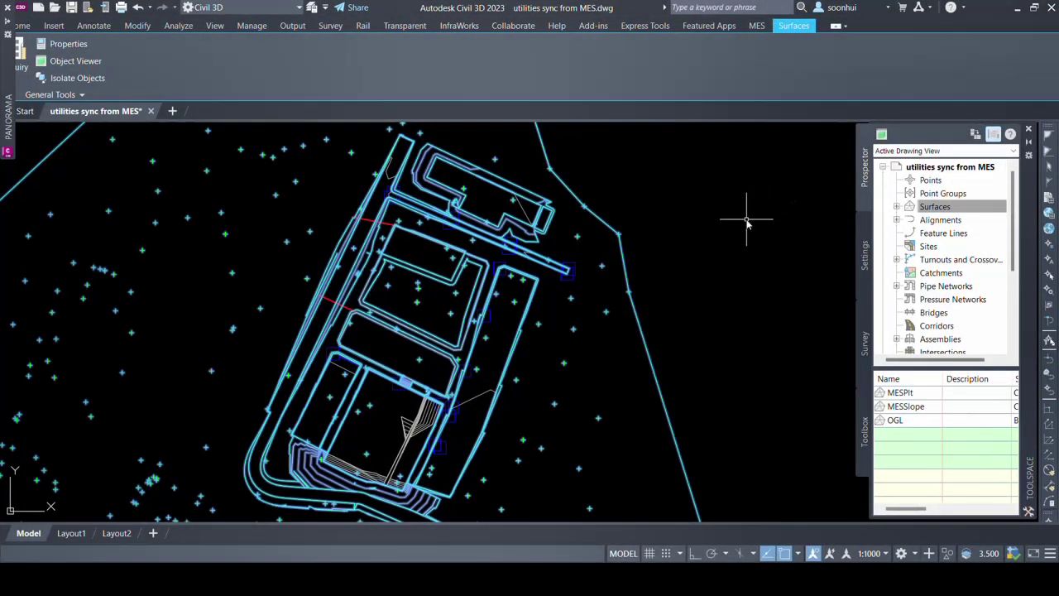
# - Hide the OGL surface and its points from the drawing
pyautogui.press('Escape')
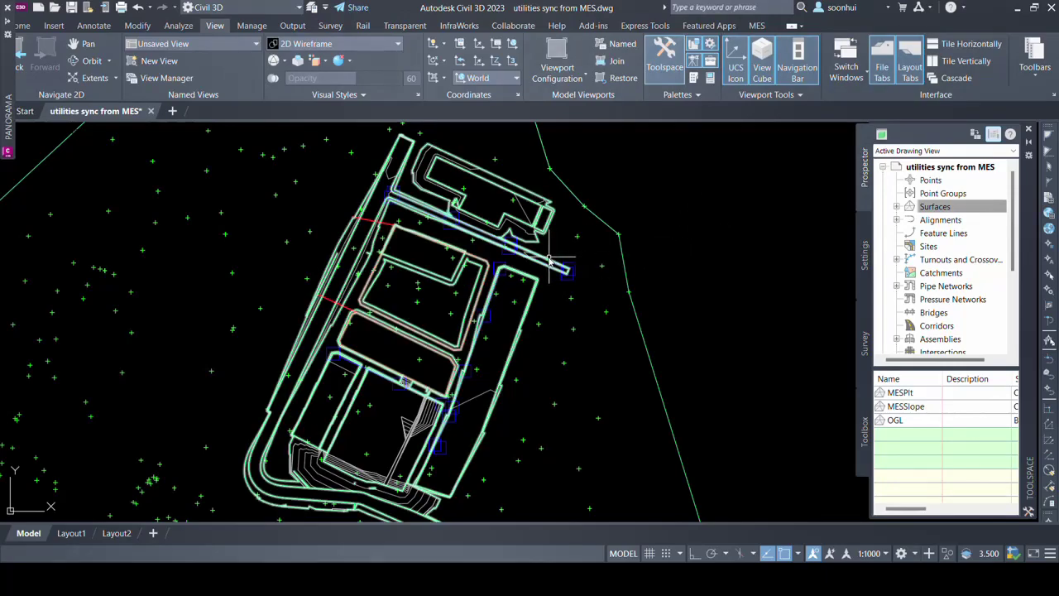
pyautogui.scroll(2, 546, 261)
pyautogui.scroll(2, 546, 261)
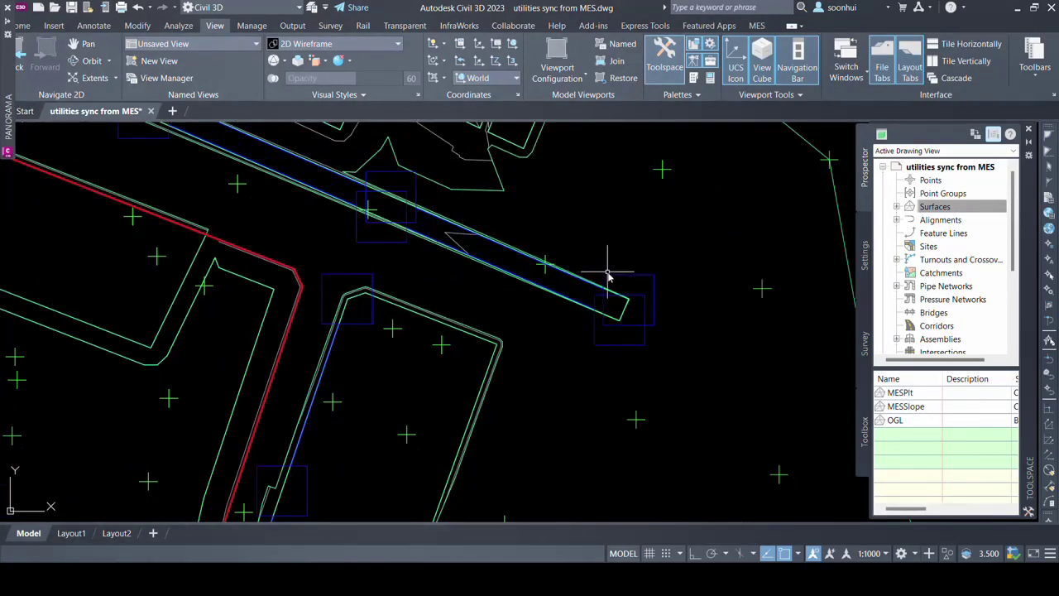
pyautogui.moveTo(637, 277); pyautogui.dragTo(654, 237, button='middle')
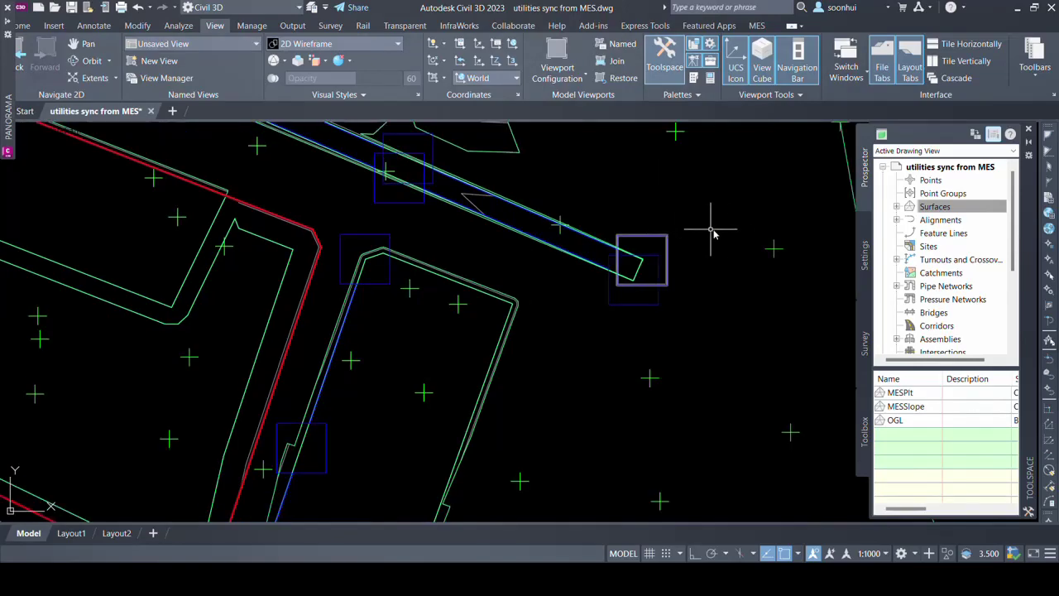
pyautogui.scroll(-3, 754, 239)
pyautogui.scroll(-3, 757, 232)
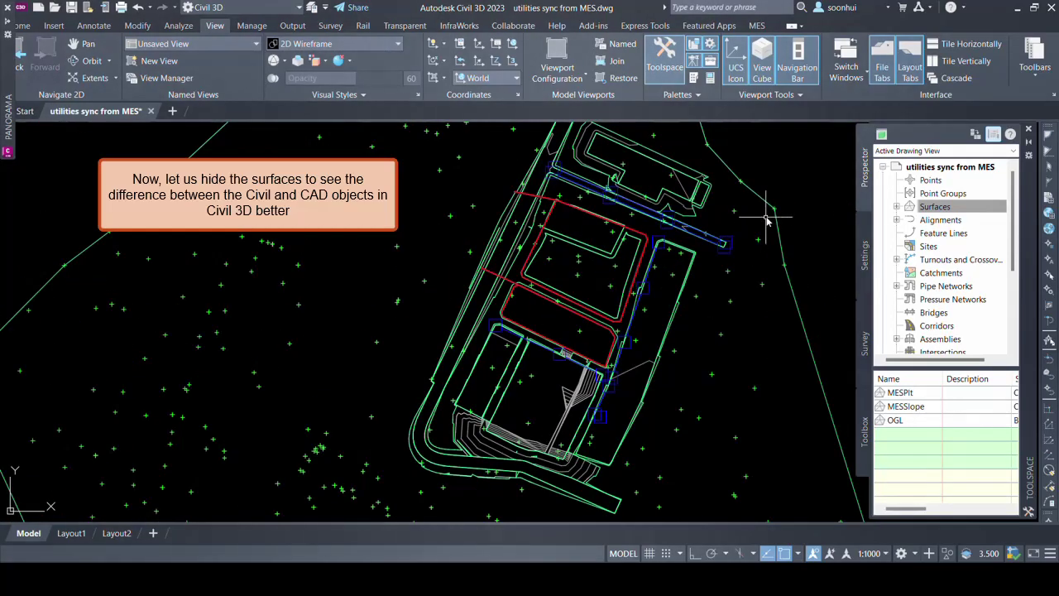
pyautogui.click(769, 211)
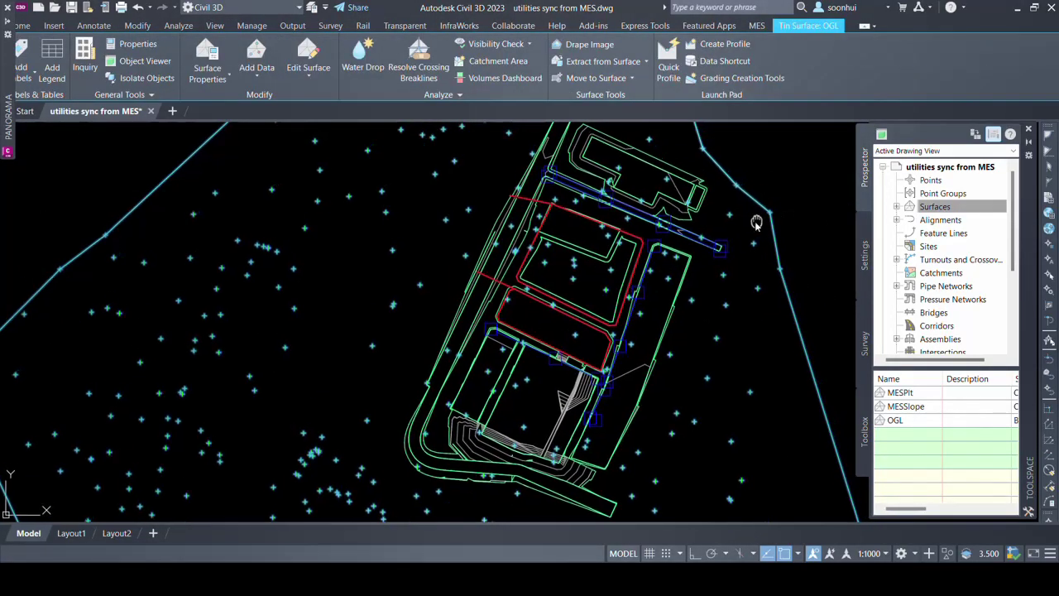
pyautogui.moveTo(761, 218); pyautogui.dragTo(708, 244, button='middle')
pyautogui.scroll(-2, 708, 245)
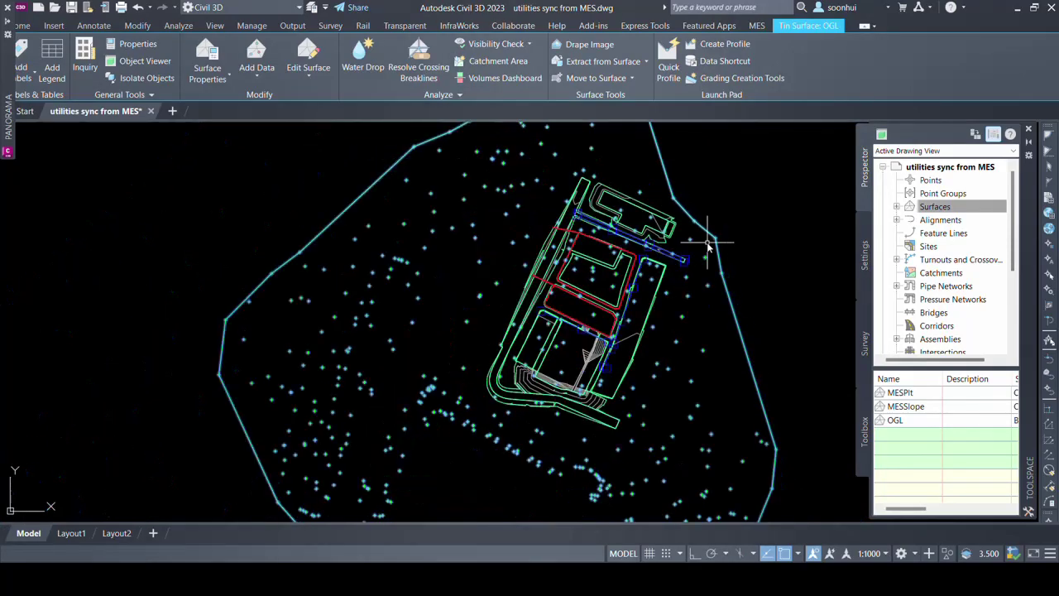
pyautogui.click(667, 219)
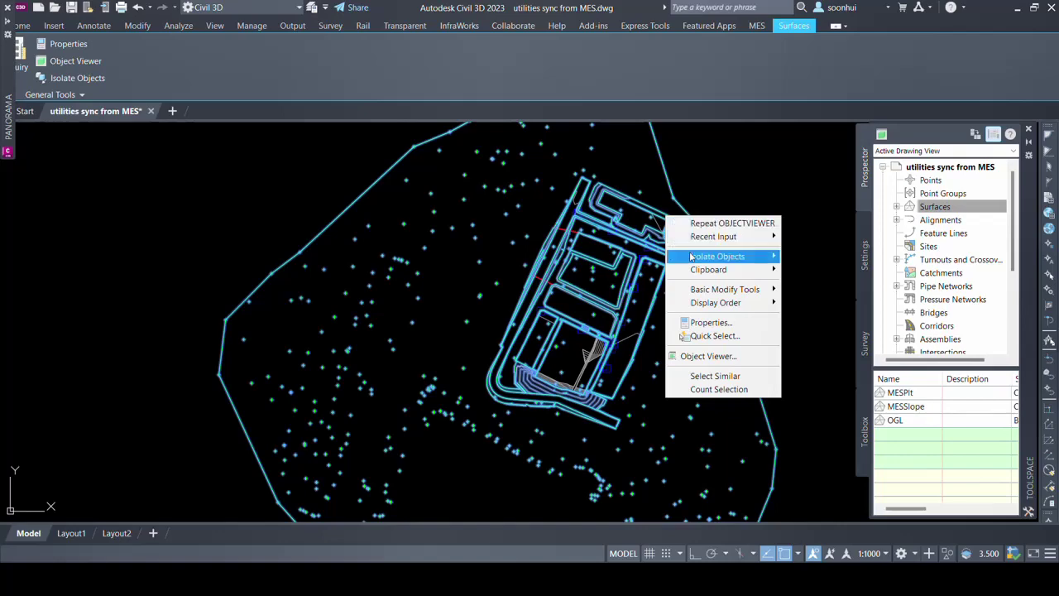
pyautogui.moveTo(717, 257)
pyautogui.click(808, 277)
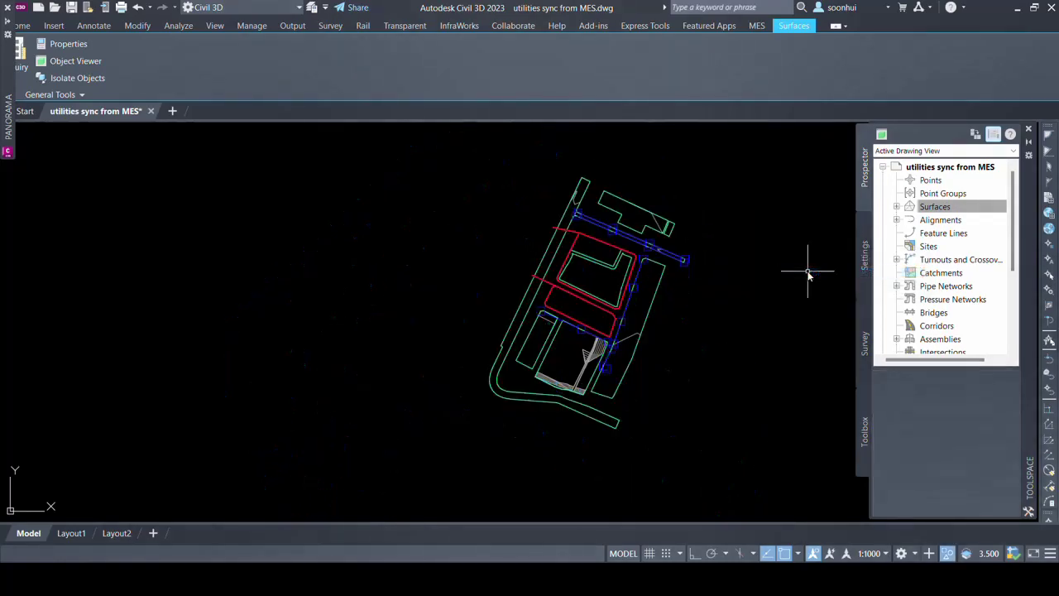
# - Hide the MESPlt platform surface, leaving only the pipe networks
pyautogui.moveTo(721, 279); pyautogui.dragTo(674, 285, button='middle')
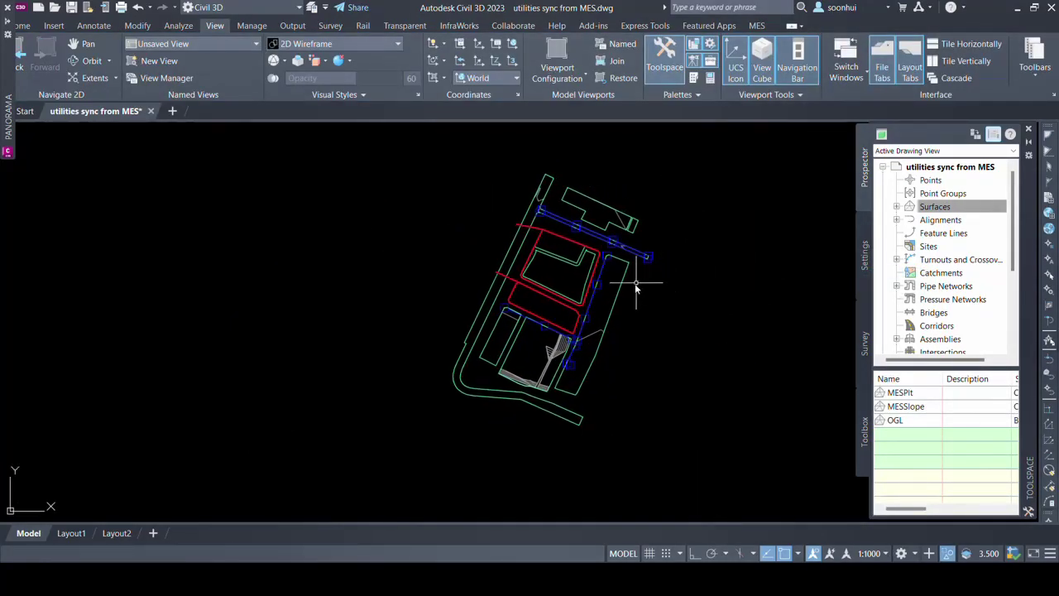
pyautogui.scroll(5, 635, 287)
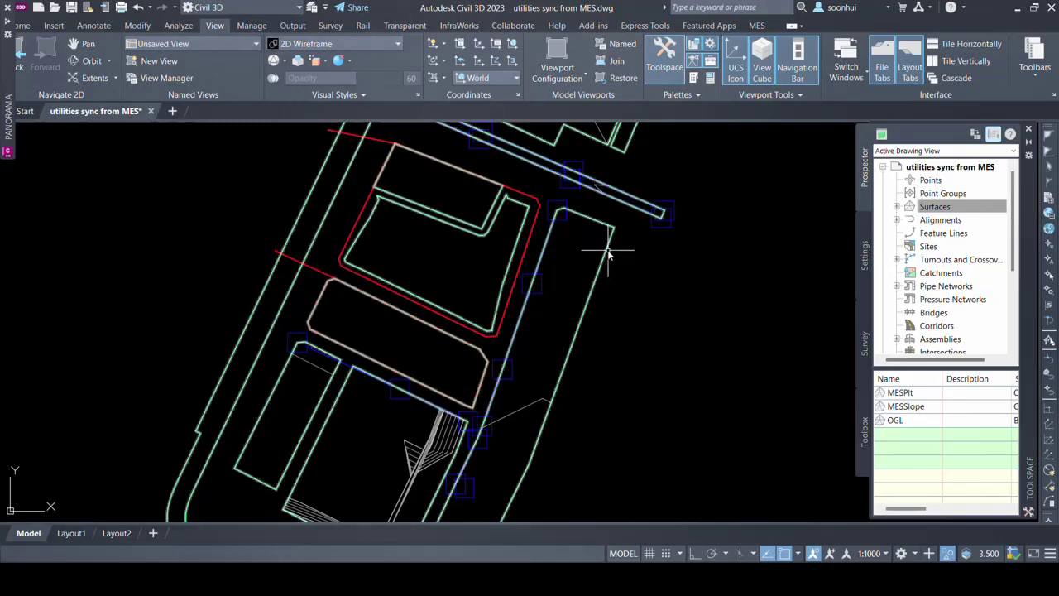
pyautogui.click(608, 254)
pyautogui.rightClick(609, 254)
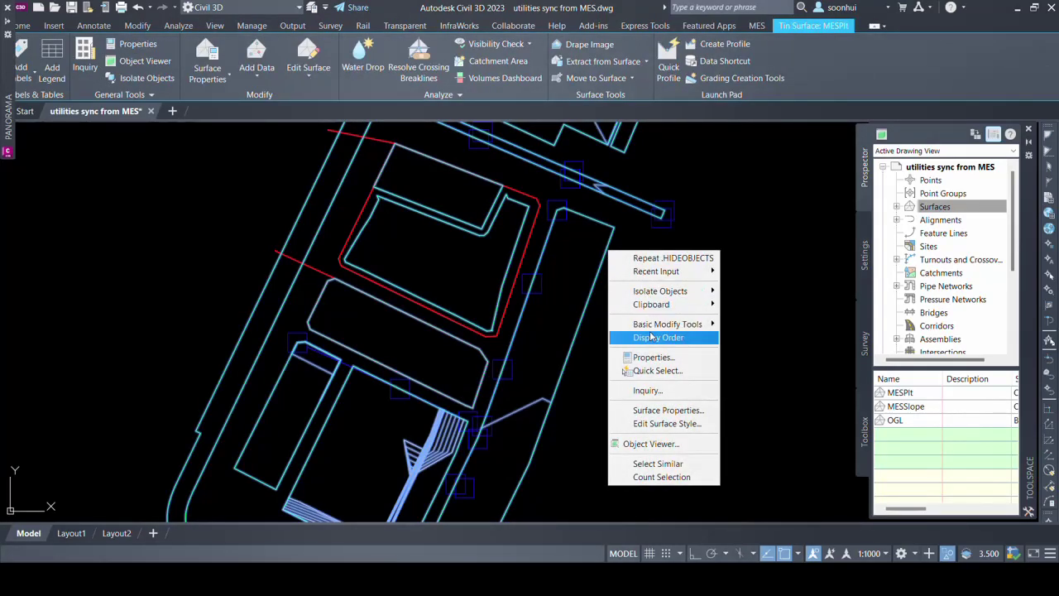
pyautogui.moveTo(660, 291)
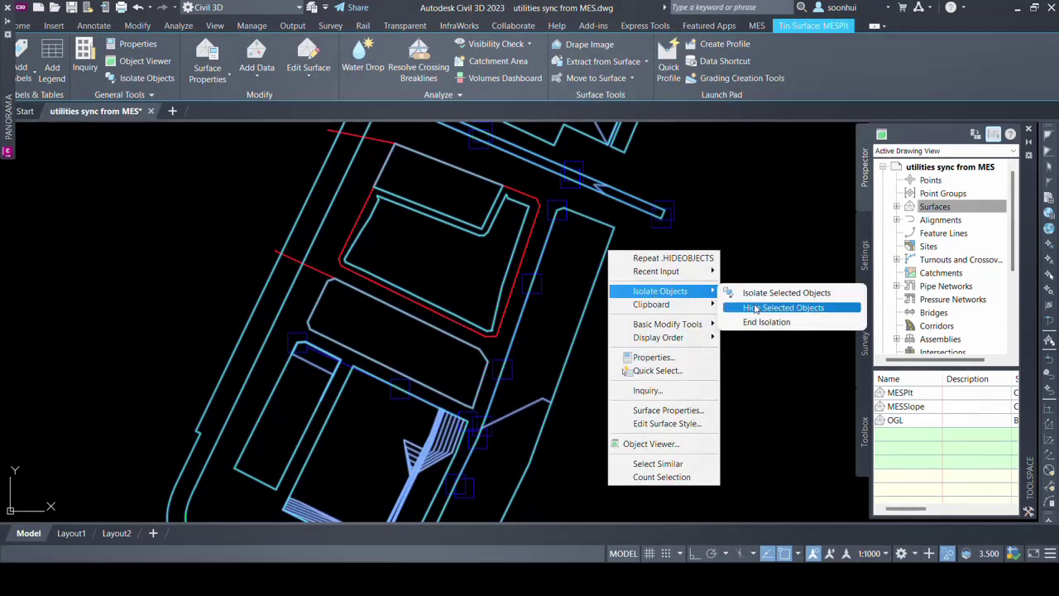
pyautogui.click(757, 308)
pyautogui.scroll(-2, 632, 269)
pyautogui.scroll(-2, 655, 263)
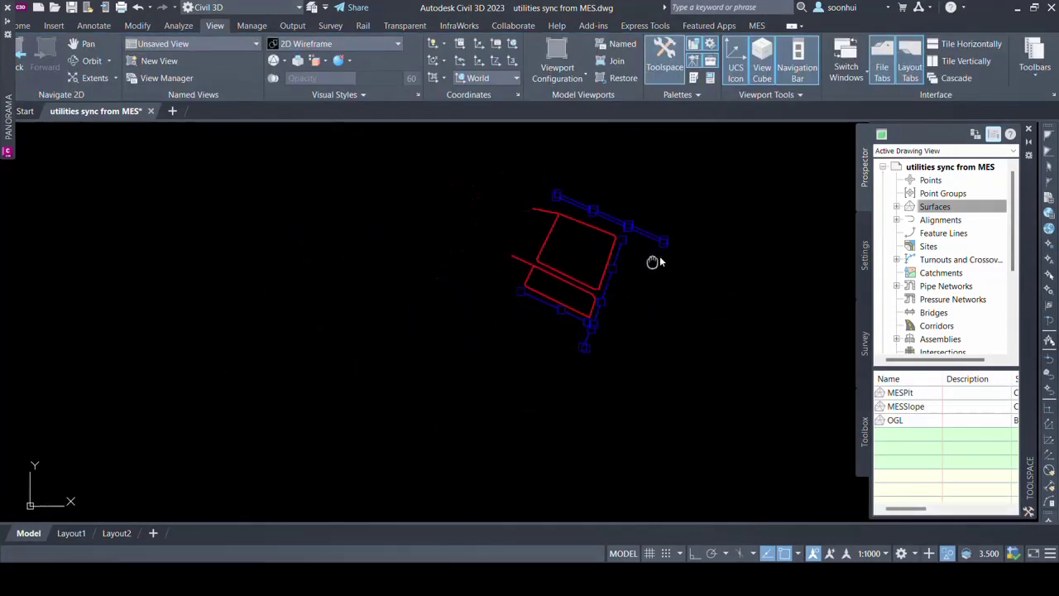
pyautogui.scroll(2, 665, 271)
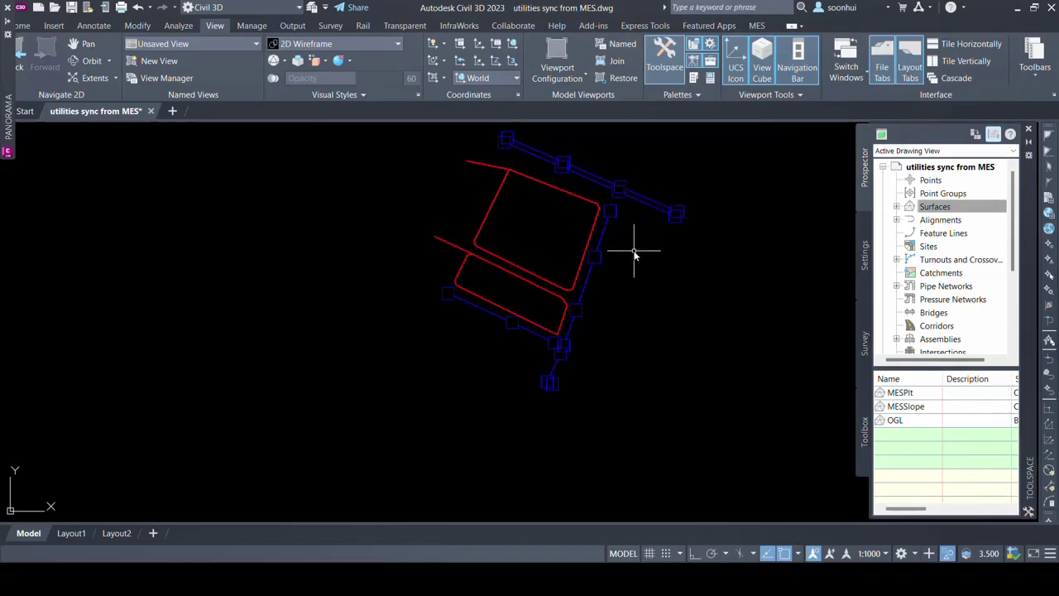
# - Orbit the drainage network into an oblique 3D view with 3DORBIT
pyautogui.moveTo(633, 252); pyautogui.dragTo(590, 284, button='middle')
pyautogui.write('3')
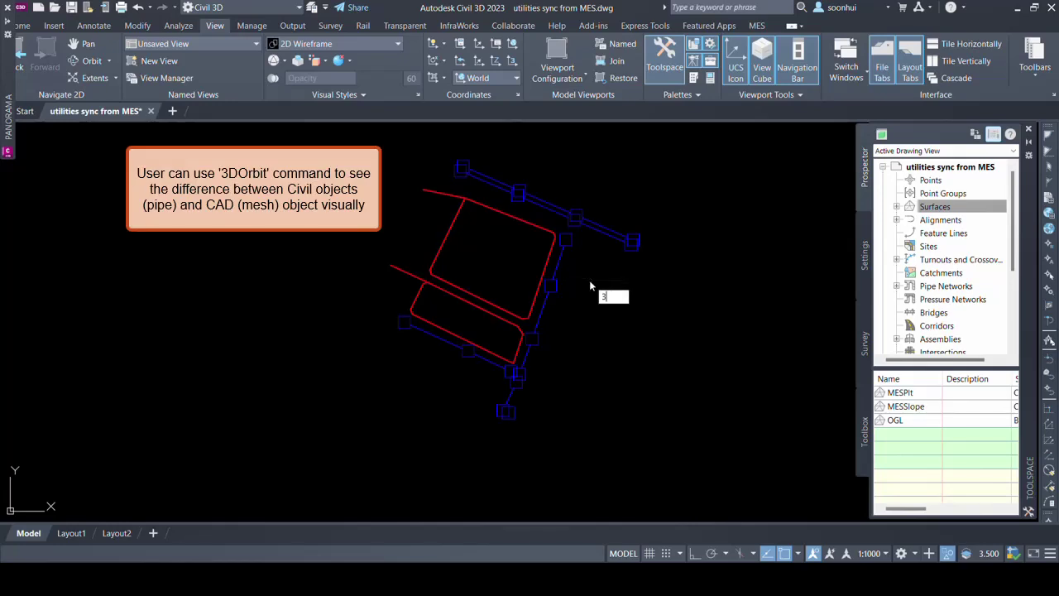
pyautogui.write('D')
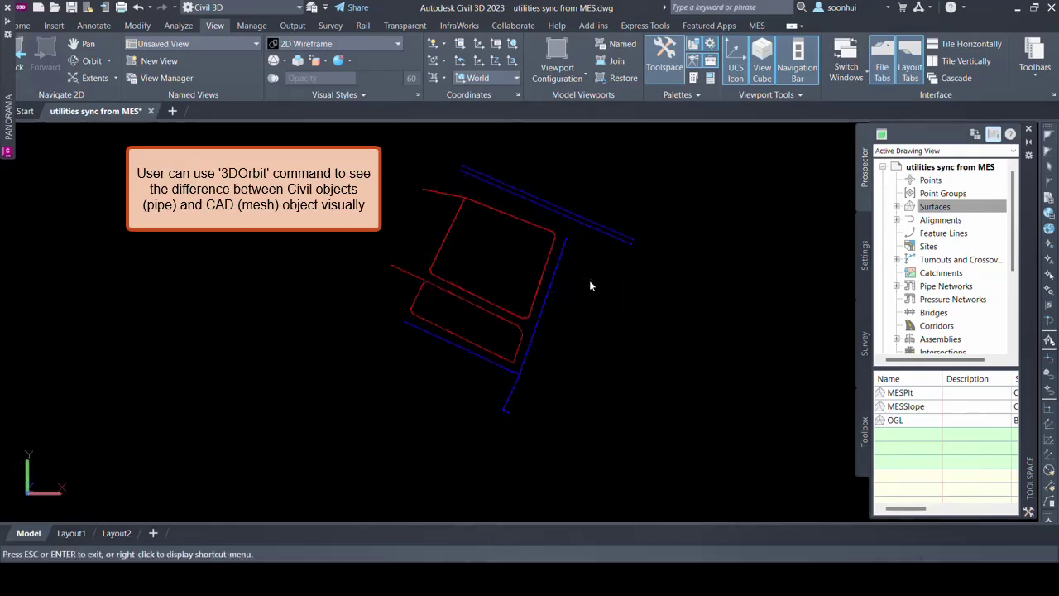
pyautogui.moveTo(574, 359)
pyautogui.mouseDown()
pyautogui.moveTo(554, 393)
pyautogui.moveTo(536, 241)
pyautogui.mouseUp()
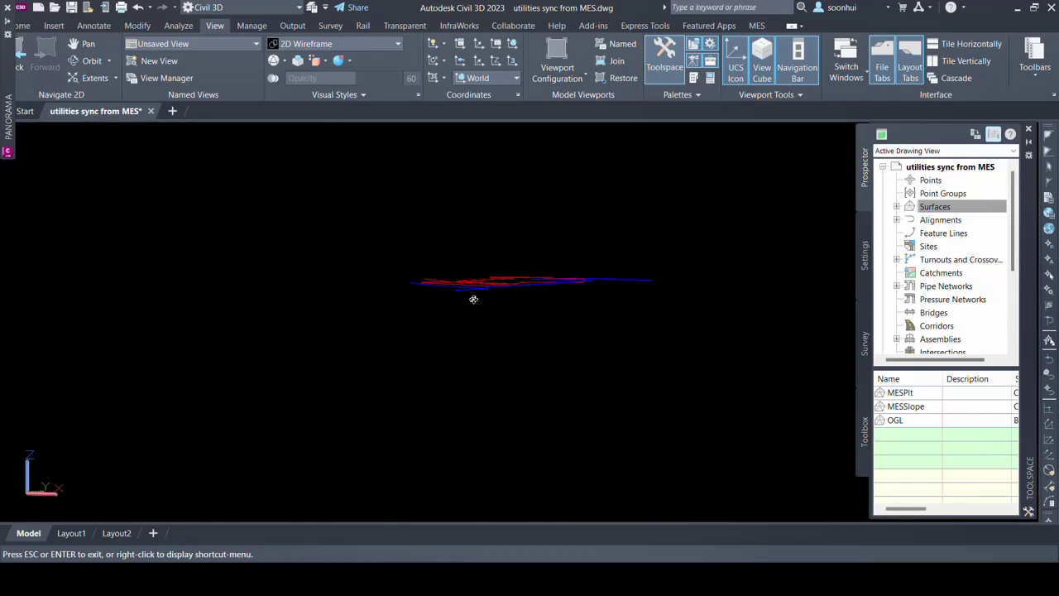
pyautogui.moveTo(472, 298)
pyautogui.mouseDown()
pyautogui.moveTo(504, 289)
pyautogui.moveTo(487, 305)
pyautogui.moveTo(497, 303)
pyautogui.mouseUp()
# - Zoom in on the pipes and outlines to compare Civil and mesh pipes, then exit the orbit
pyautogui.scroll(2, 497, 304)
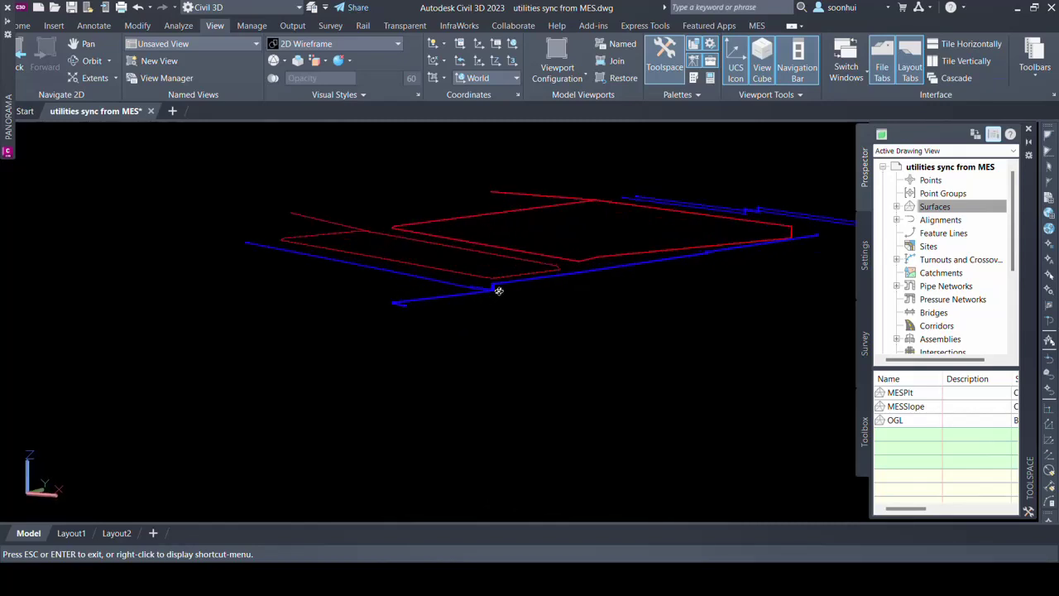
pyautogui.scroll(2, 496, 292)
pyautogui.scroll(2, 497, 293)
pyautogui.scroll(2, 483, 298)
pyautogui.scroll(2, 483, 301)
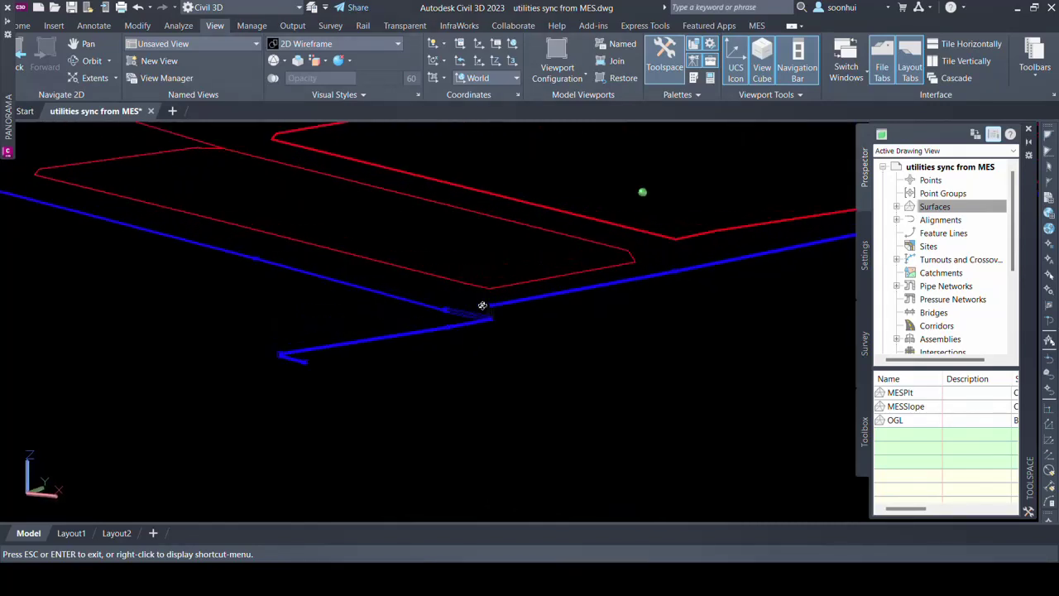
pyautogui.scroll(1, 484, 303)
pyautogui.scroll(2, 487, 304)
pyautogui.scroll(2, 496, 311)
pyautogui.scroll(1, 500, 307)
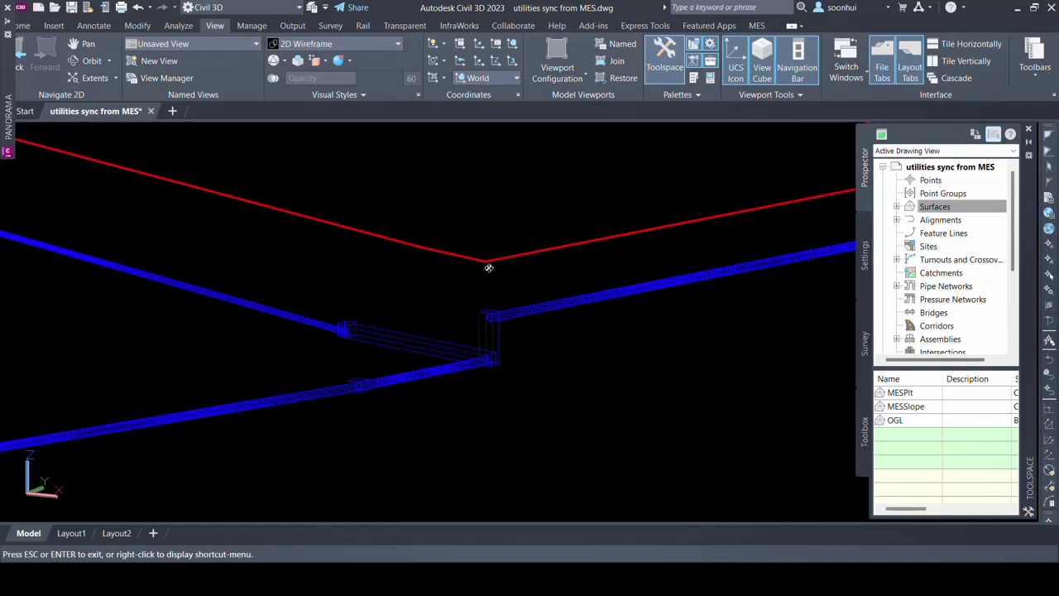
pyautogui.scroll(1, 489, 267)
pyautogui.scroll(2, 487, 256)
pyautogui.scroll(2, 483, 258)
pyautogui.scroll(1, 480, 265)
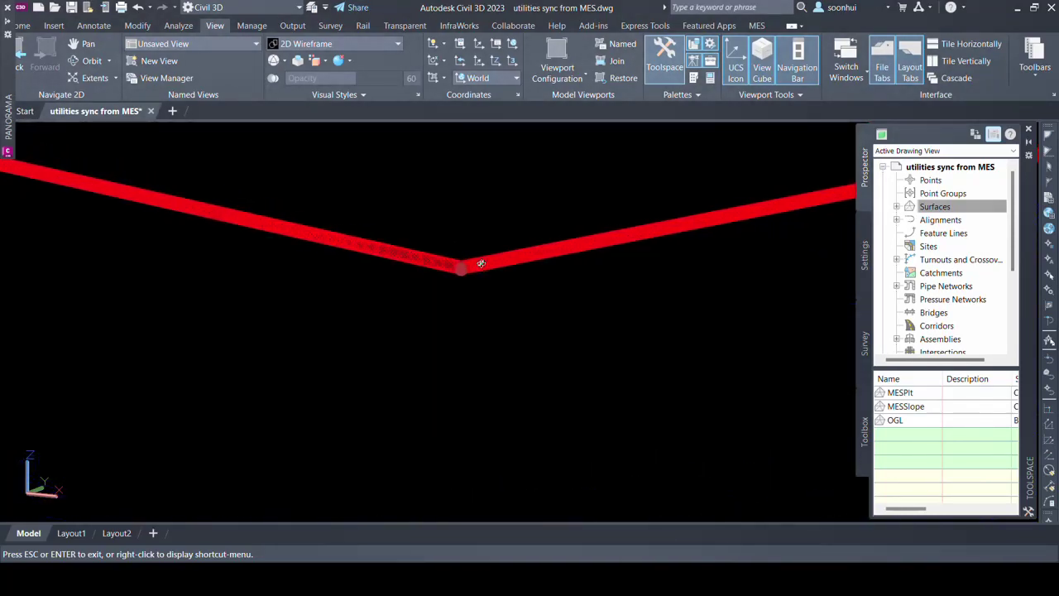
pyautogui.scroll(-1, 482, 264)
pyautogui.scroll(-2, 481, 264)
pyautogui.scroll(-2, 481, 263)
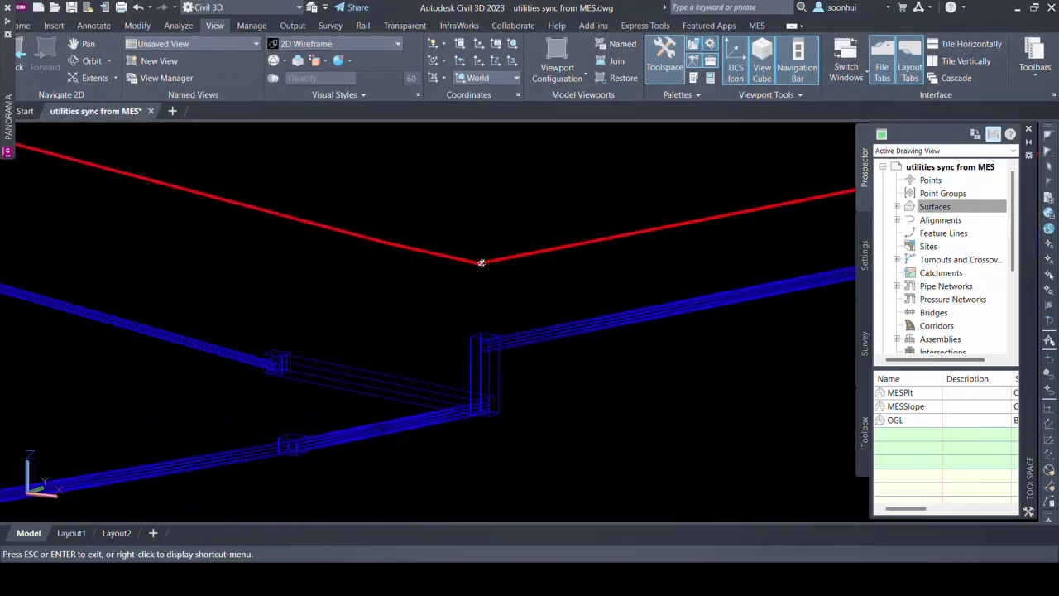
pyautogui.scroll(-1, 481, 263)
pyautogui.scroll(-1, 482, 263)
pyautogui.scroll(-1, 482, 264)
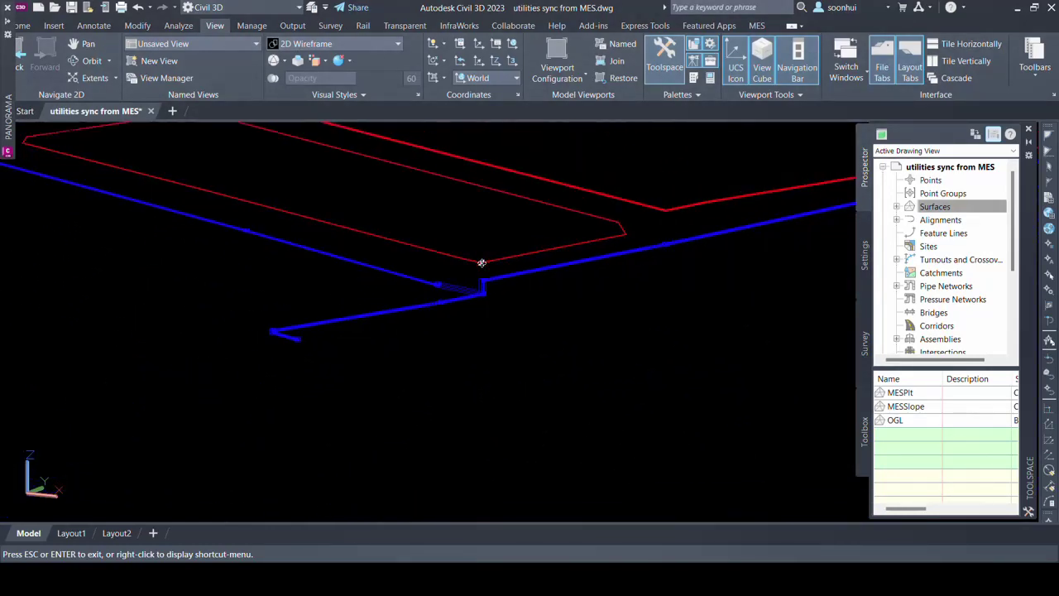
pyautogui.press('Escape')
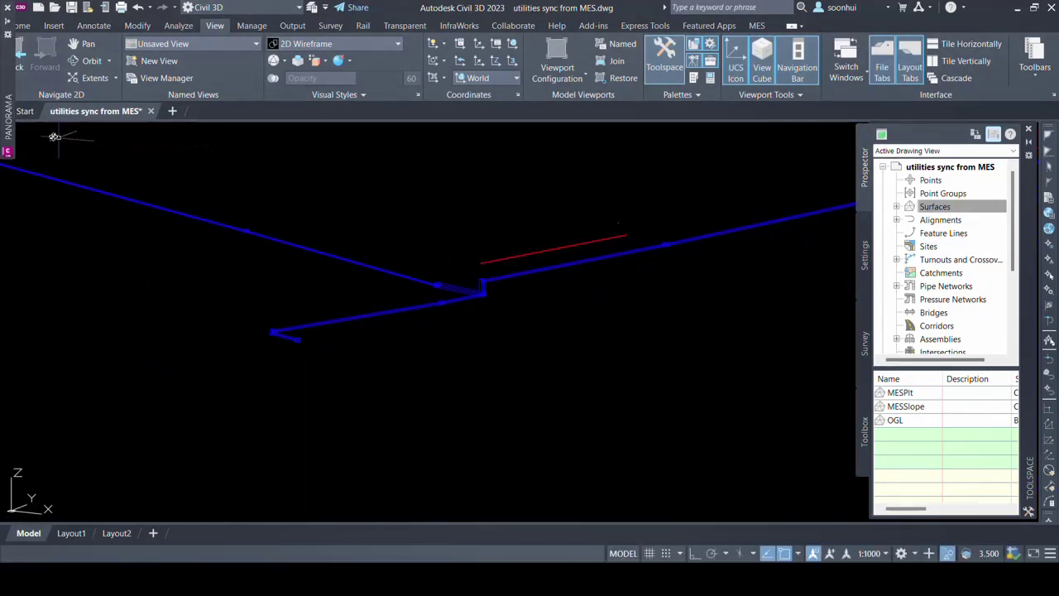
# - Return to the Top plan view and show a synced mesh pipe in the Properties palette
pyautogui.click(39, 131)
pyautogui.click(52, 163)
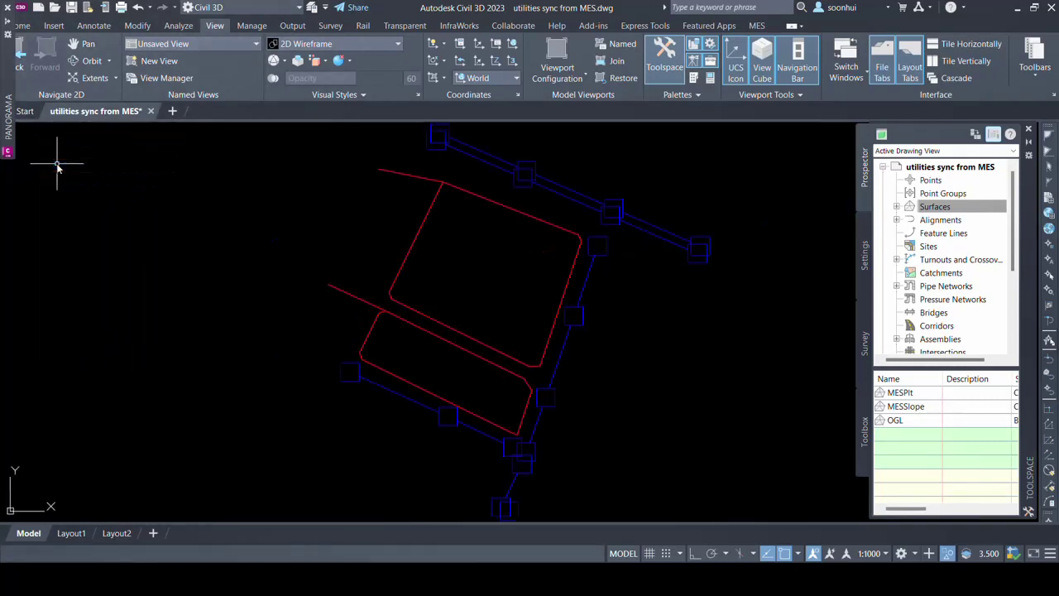
pyautogui.scroll(-3, 439, 293)
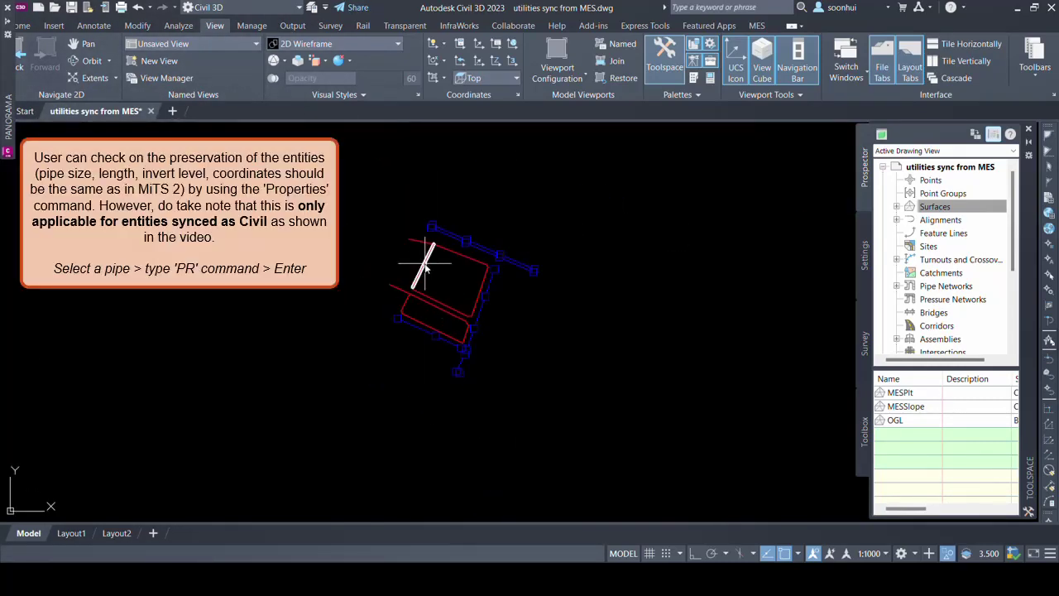
pyautogui.click(424, 267)
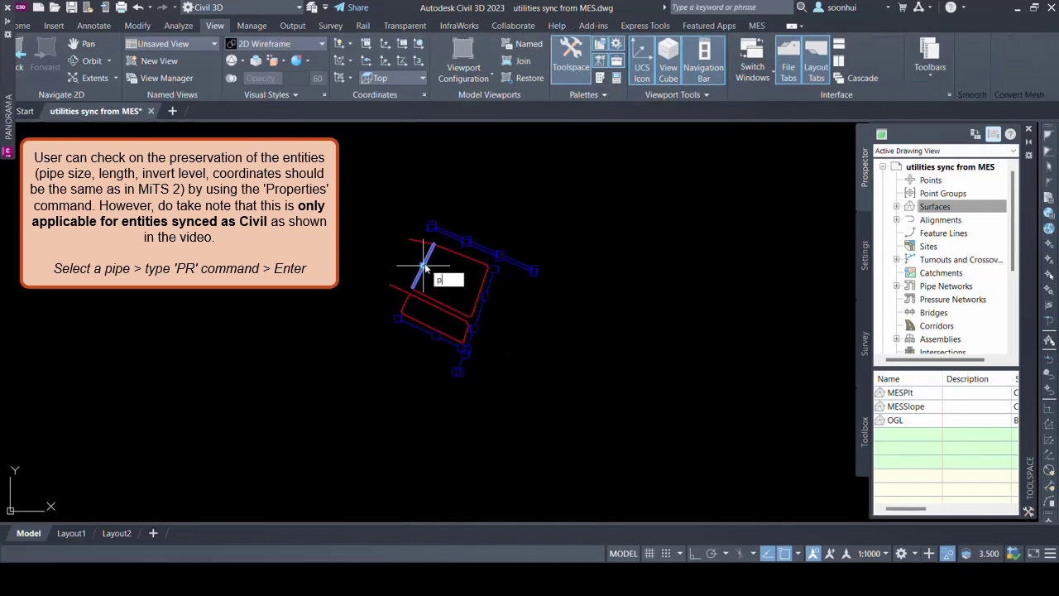
pyautogui.write('PR')
pyautogui.press('Return')
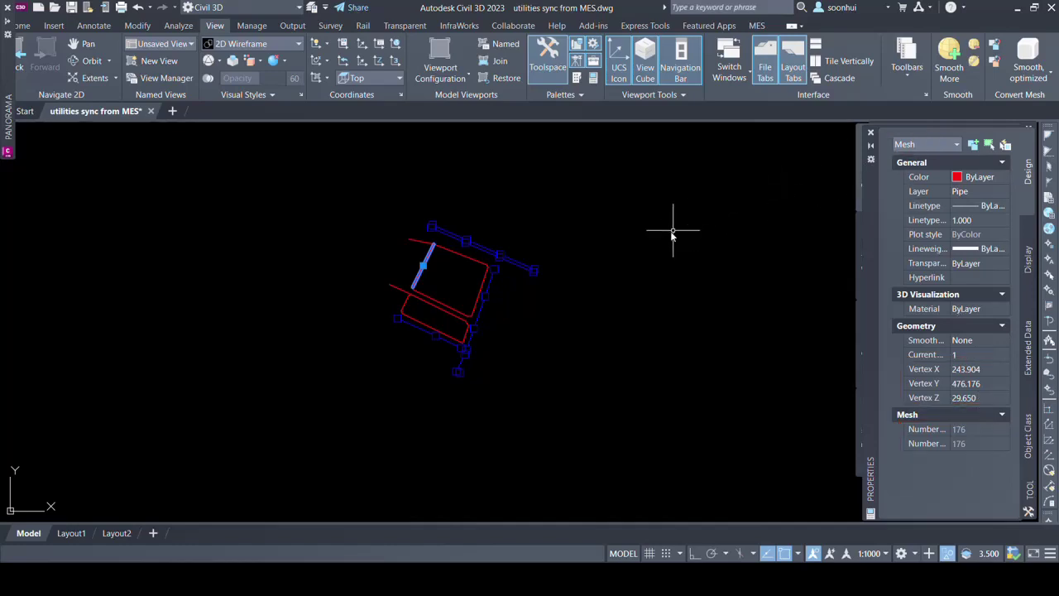
# - Select a Civil pipe to compare its size, slope and inverts in Properties
pyautogui.press('Escape')
pyautogui.scroll(6, 519, 271)
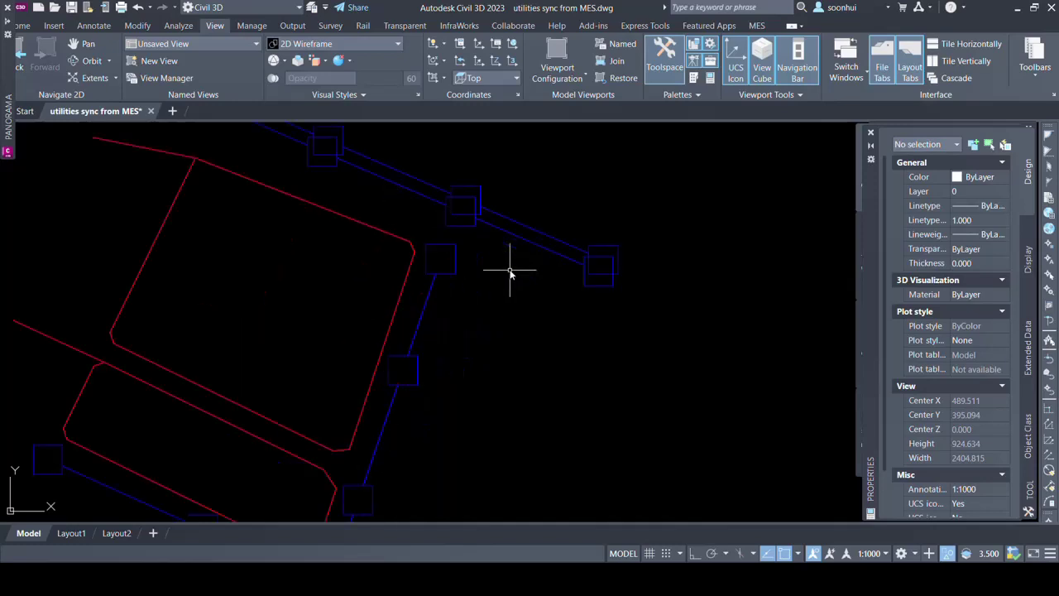
pyautogui.scroll(2, 508, 272)
pyautogui.click(522, 217)
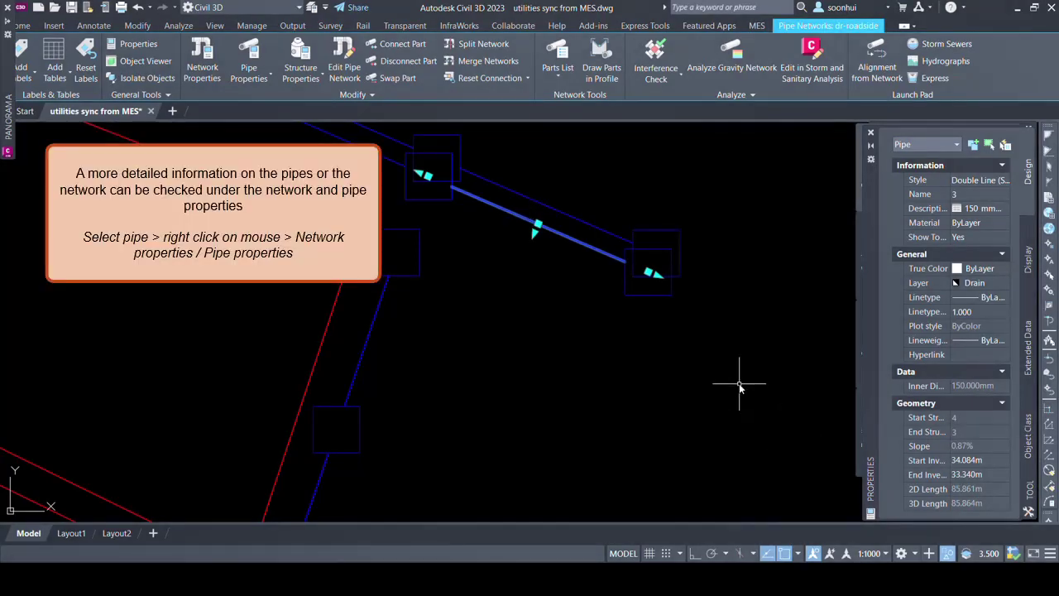
# - Deselect the pipe and recentre the drainage network in the plan view
pyautogui.press('Escape')
pyautogui.scroll(-5, 739, 384)
pyautogui.scroll(-3, 739, 384)
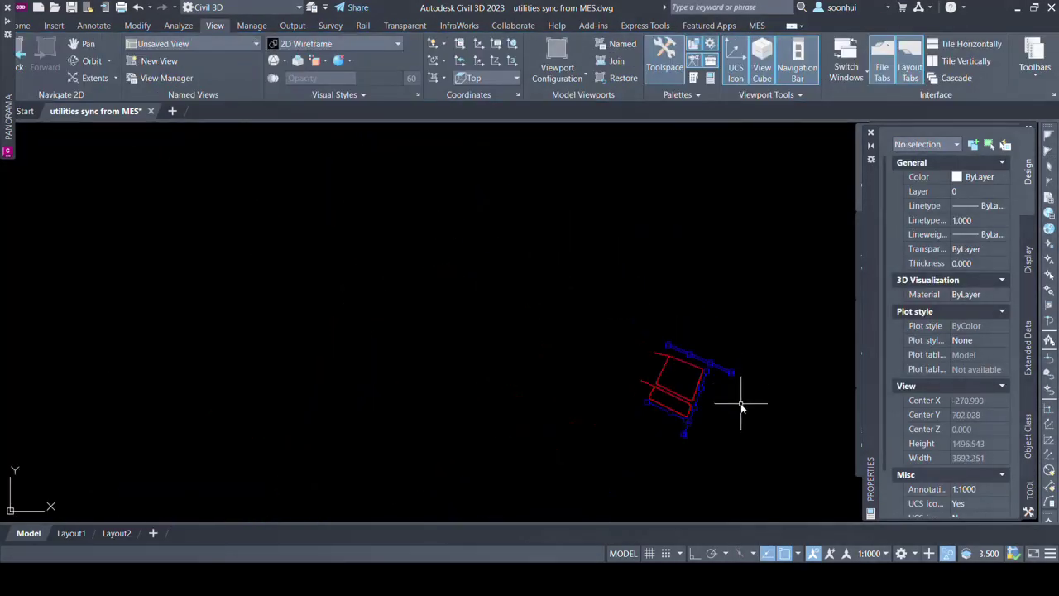
pyautogui.moveTo(739, 389)
pyautogui.mouseDown(button='middle')
pyautogui.moveTo(573, 297)
pyautogui.moveTo(520, 375)
pyautogui.mouseUp(button='middle')
pyautogui.scroll(3, 574, 297)
pyautogui.scroll(2, 539, 296)
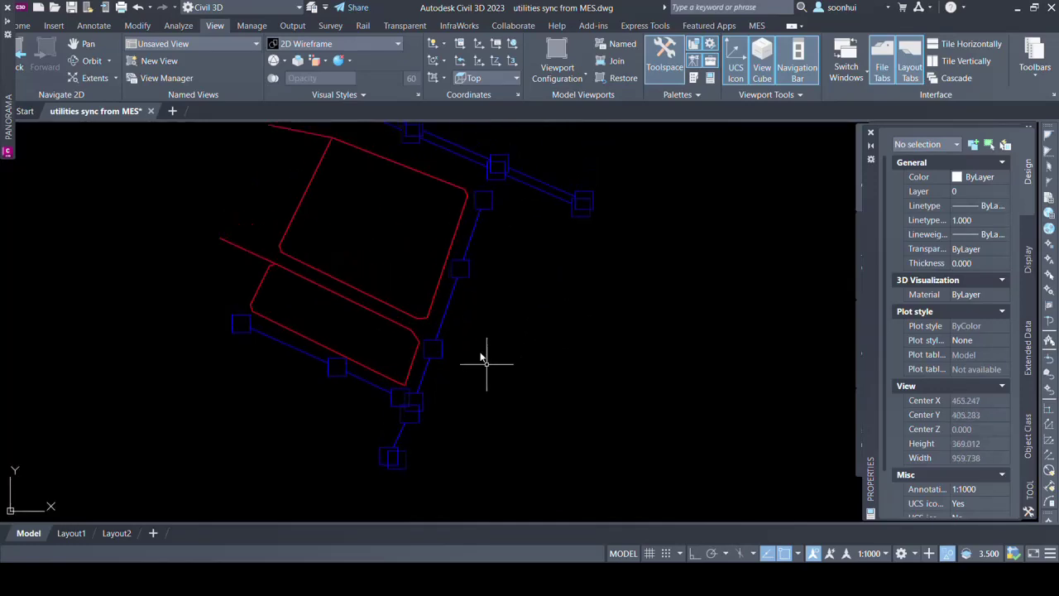
# - Open Pipe Properties for pipe 8 on the eastern run
pyautogui.click(447, 305)
pyautogui.rightClick(448, 306)
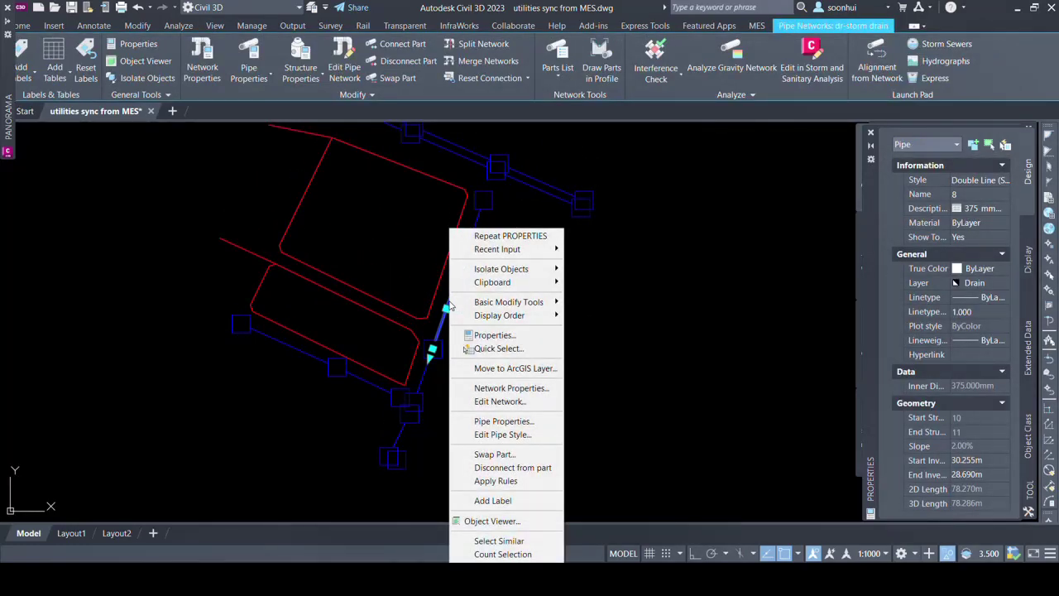
pyautogui.click(500, 421)
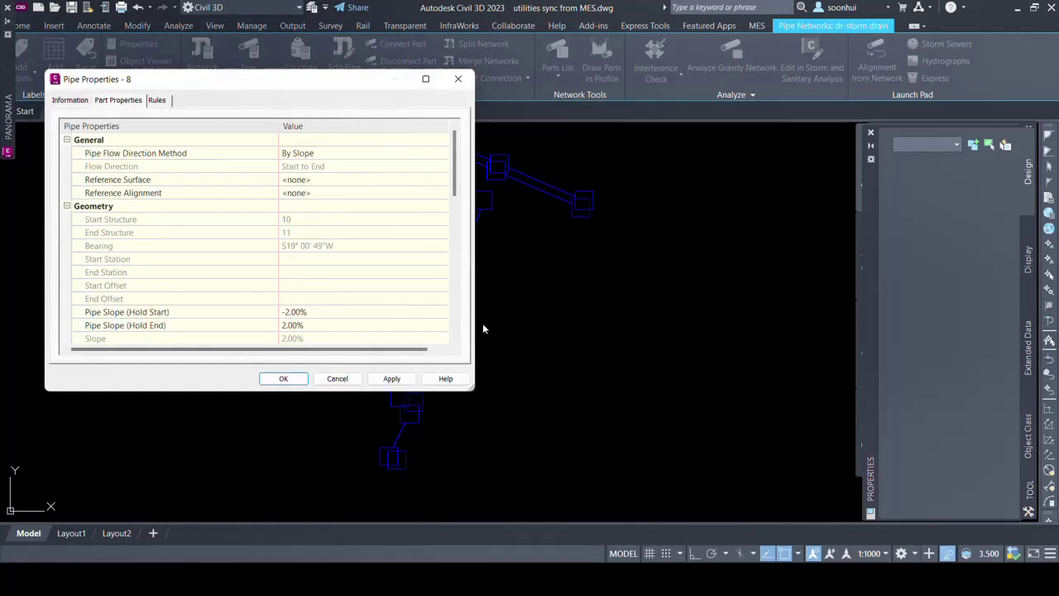
pyautogui.moveTo(364, 92); pyautogui.dragTo(507, 193)
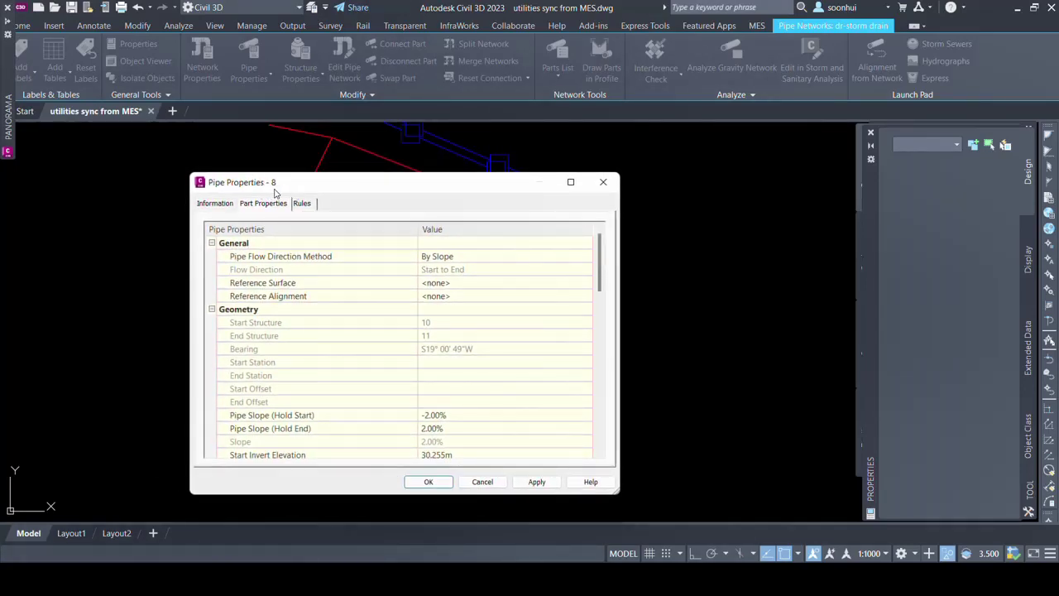
# - Review pipe 8's start and end structures, invert elevations and start/end coordinates
pyautogui.click(318, 325)
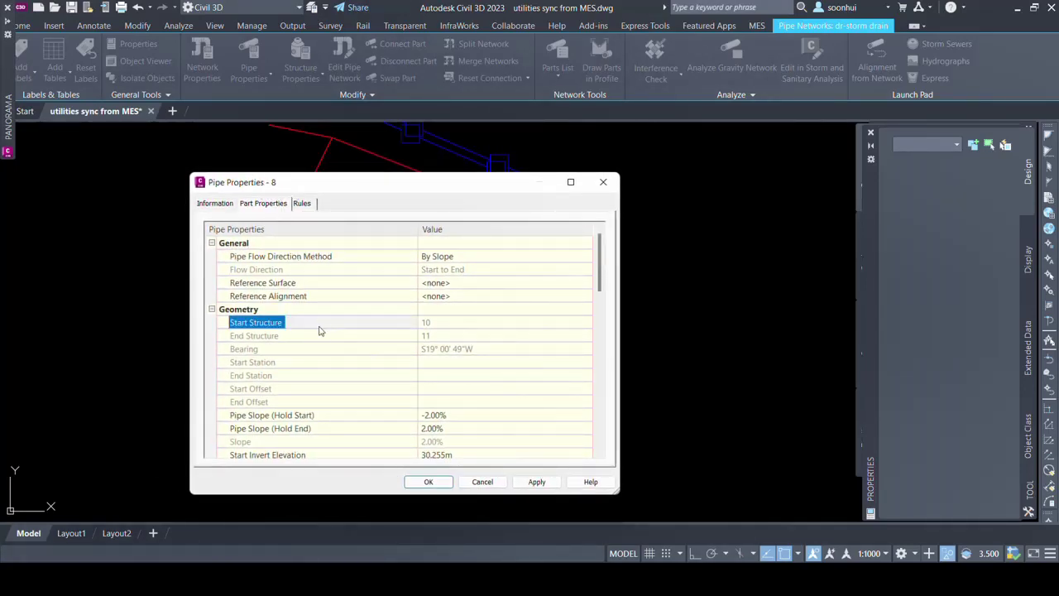
pyautogui.click(320, 338)
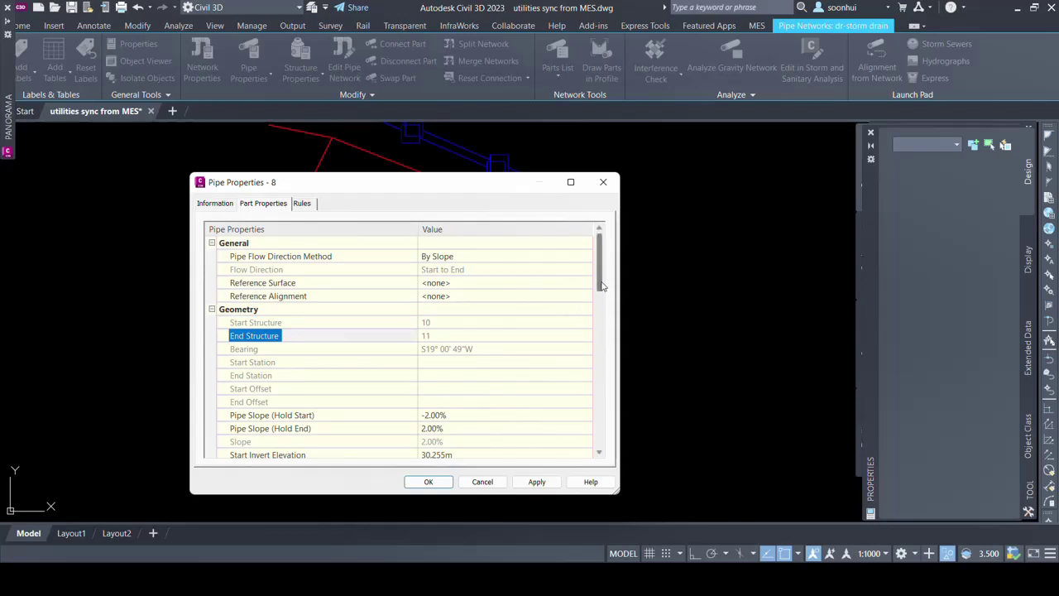
pyautogui.moveTo(601, 286); pyautogui.dragTo(601, 325)
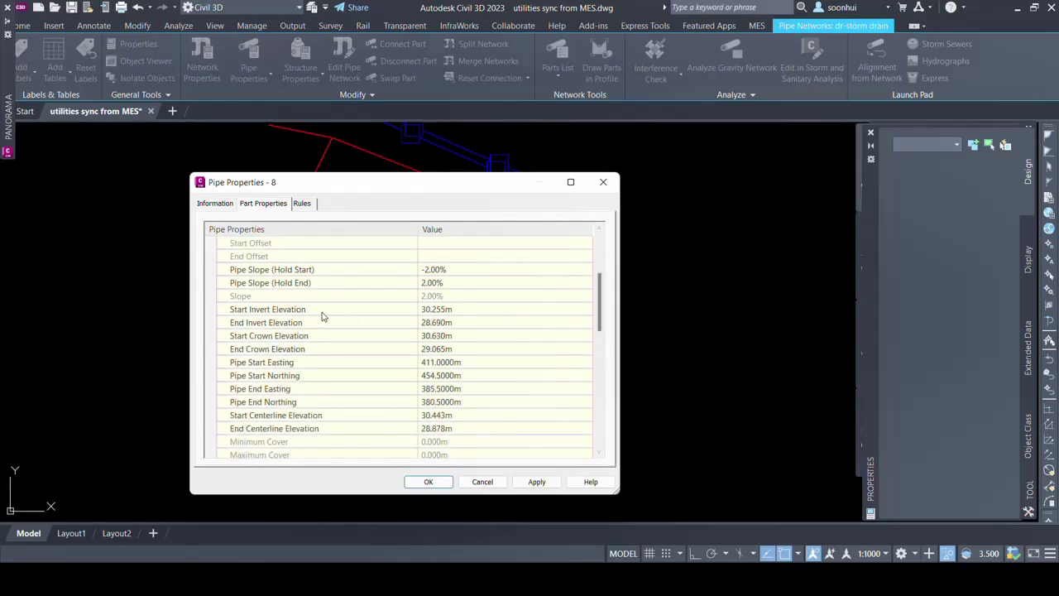
pyautogui.click(323, 313)
pyautogui.click(317, 324)
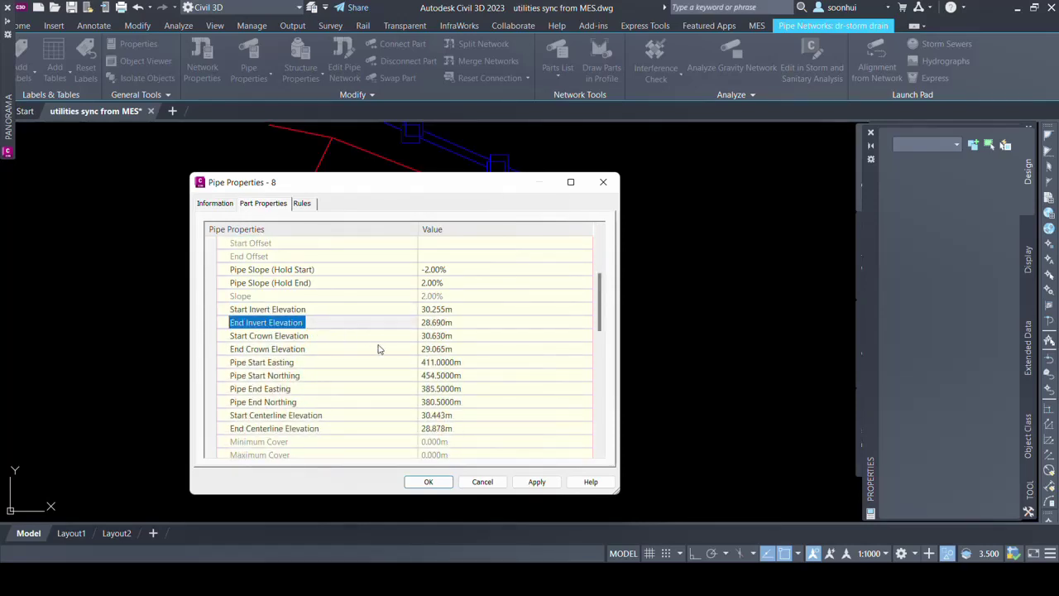
pyautogui.click(355, 364)
pyautogui.click(348, 376)
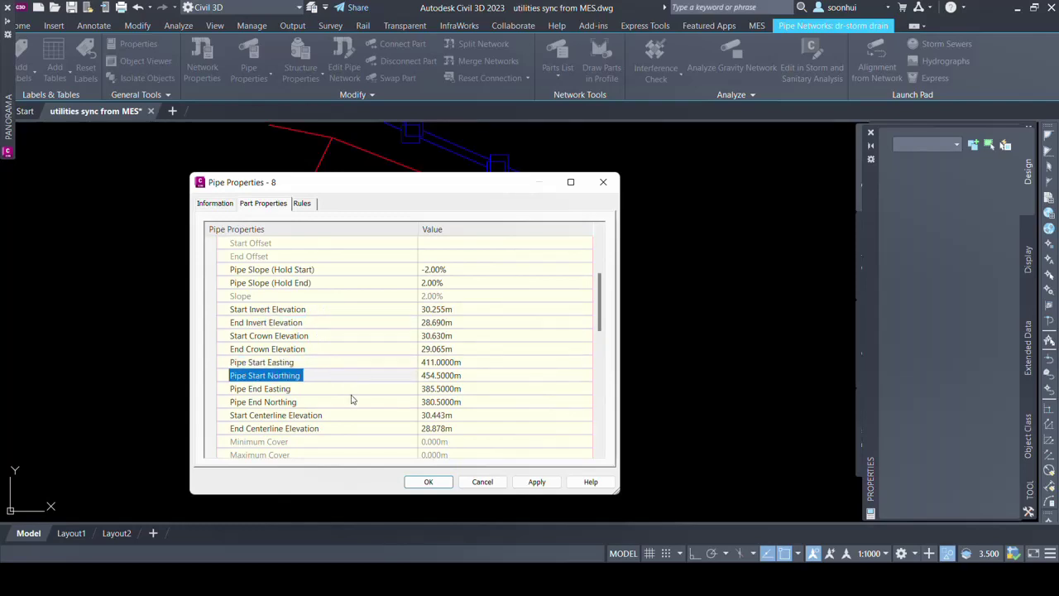
pyautogui.click(352, 390)
pyautogui.click(350, 406)
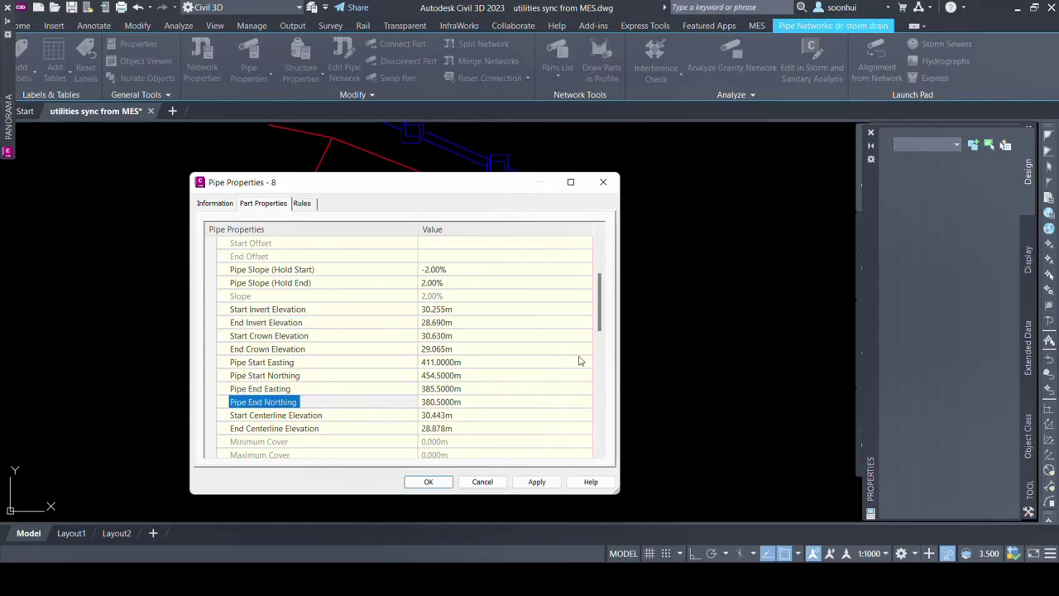
# - Check pipe 8's 2D and 3D lengths and 375 mm inner diameter, then cancel
pyautogui.moveTo(599, 330); pyautogui.dragTo(599, 360)
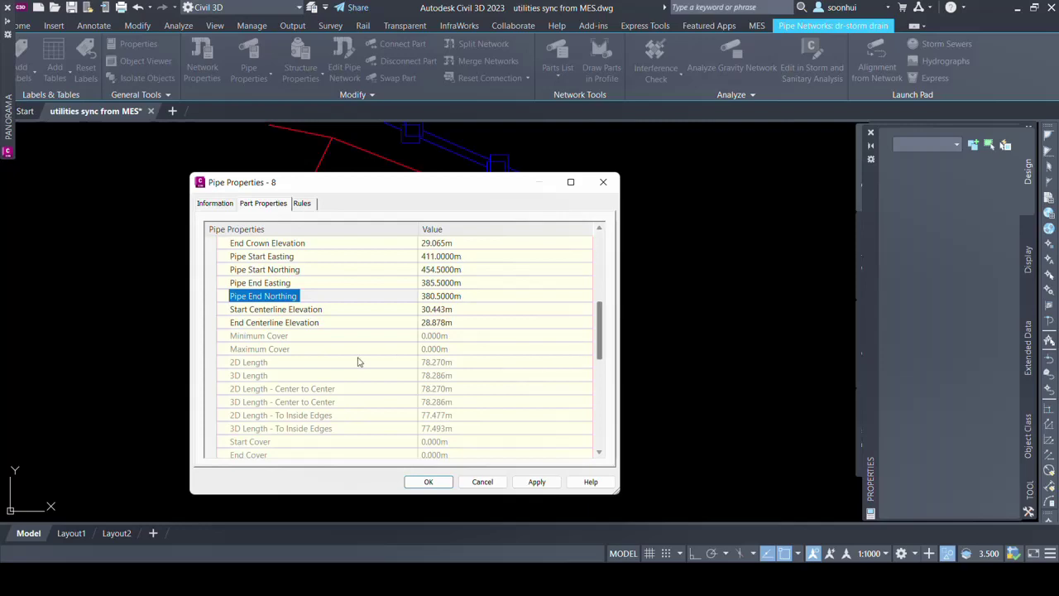
pyautogui.click(332, 365)
pyautogui.click(325, 377)
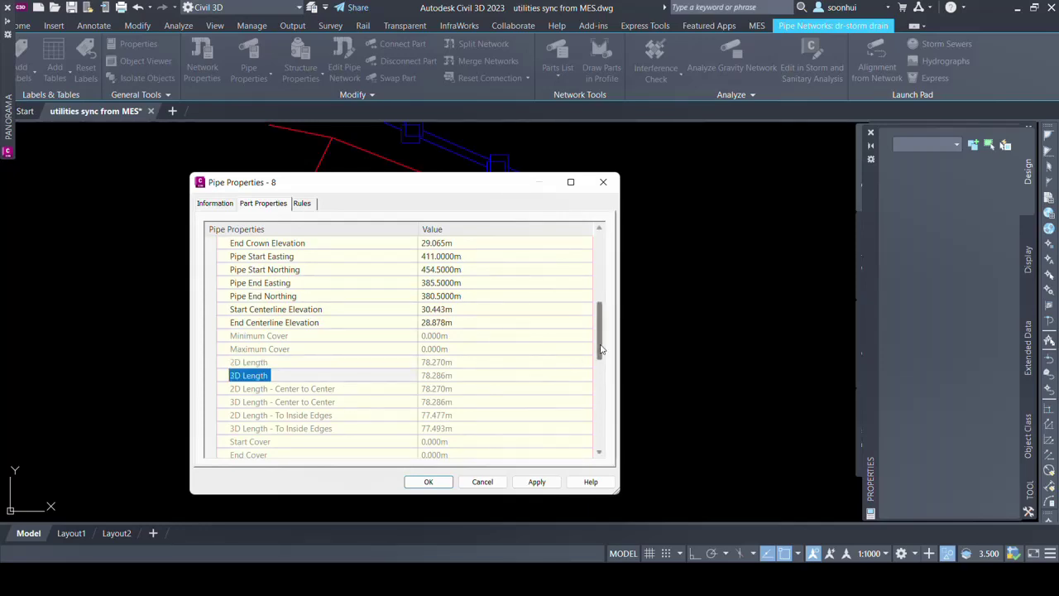
pyautogui.moveTo(602, 352); pyautogui.dragTo(605, 439)
pyautogui.click(346, 445)
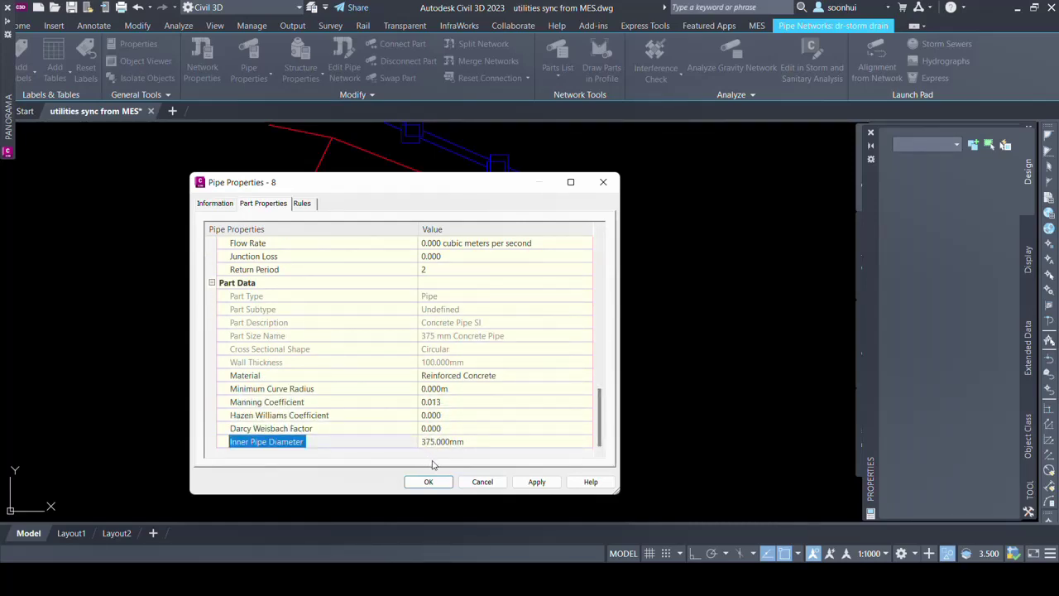
pyautogui.click(471, 481)
pyautogui.moveTo(852, 328)
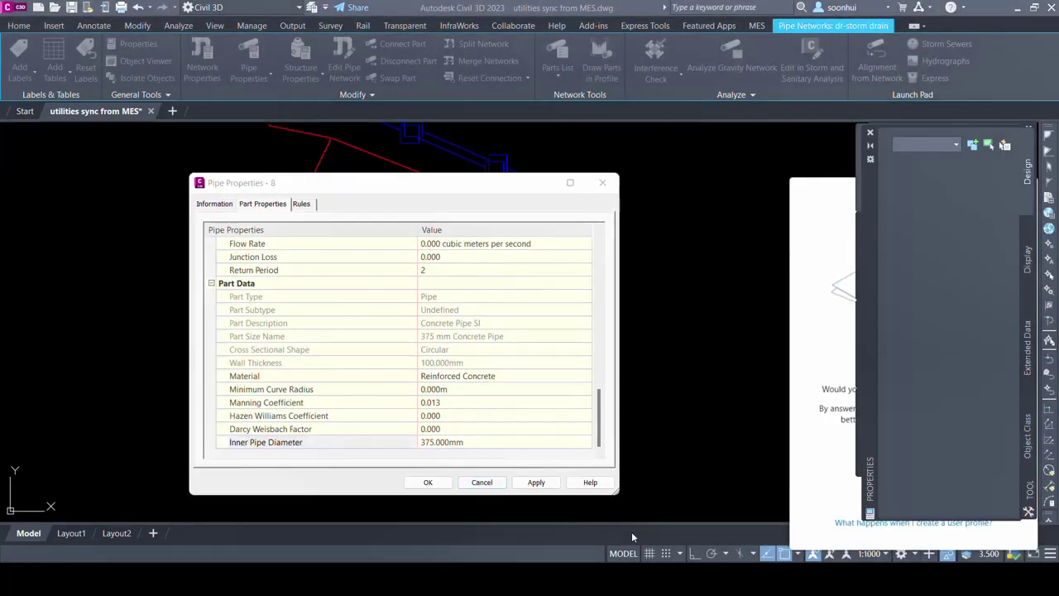
# - In MiTS 2, hide the Sewerage module layers and show the Drainage layers
pyautogui.click(736, 497)
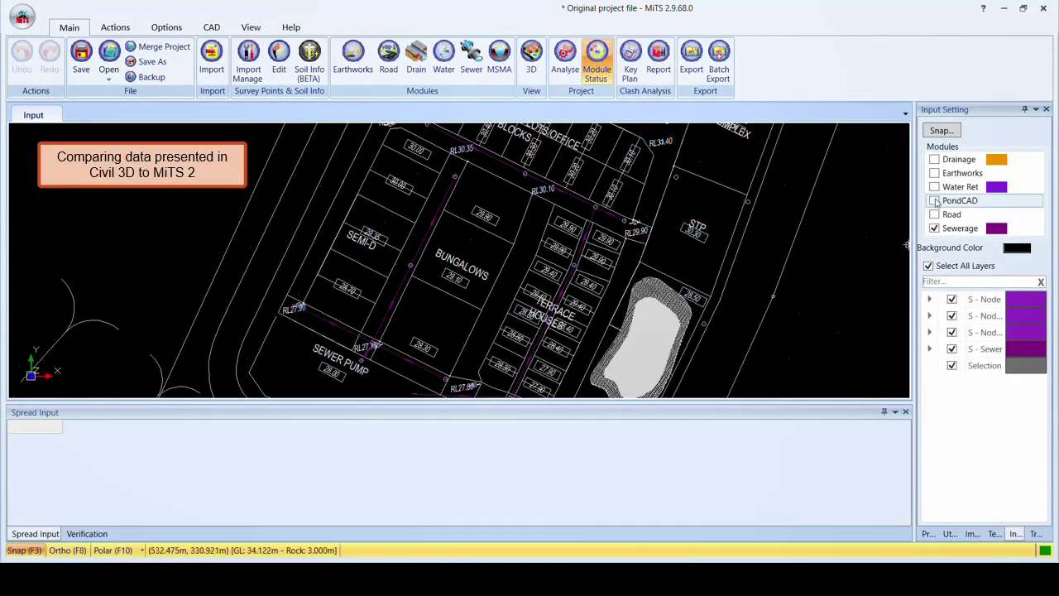
pyautogui.click(934, 228)
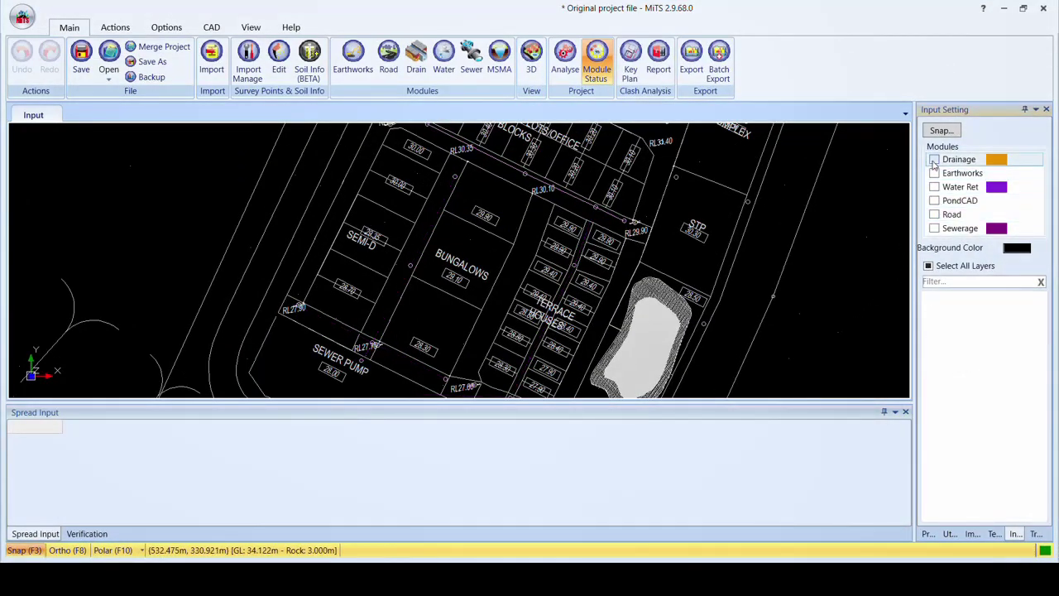
pyautogui.click(934, 159)
pyautogui.scroll(-3, 630, 261)
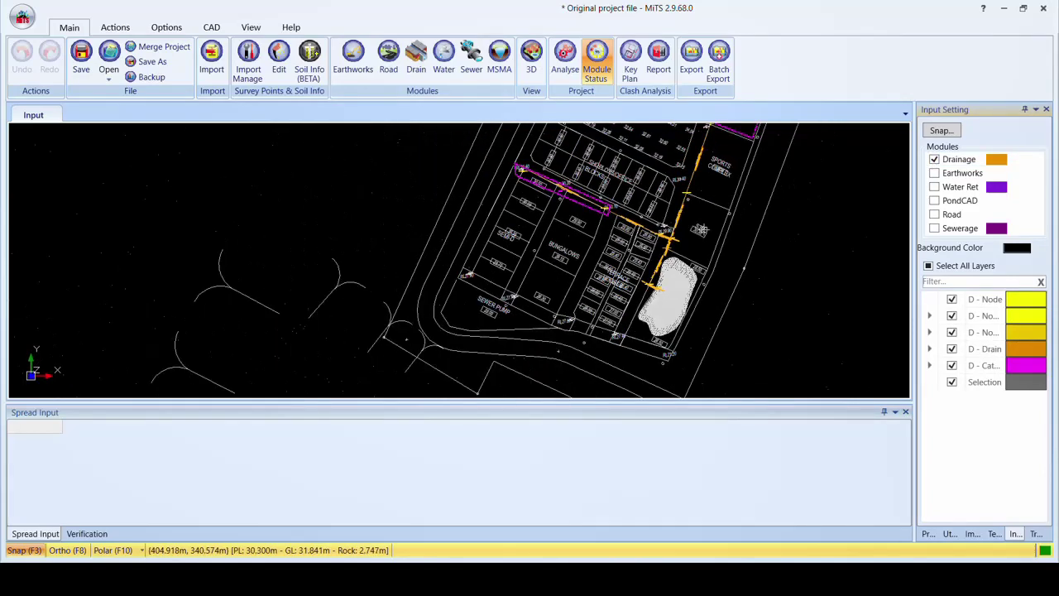
pyautogui.scroll(1, 630, 261)
pyautogui.scroll(-1, 629, 261)
pyautogui.scroll(-1, 617, 261)
pyautogui.scroll(-1, 606, 261)
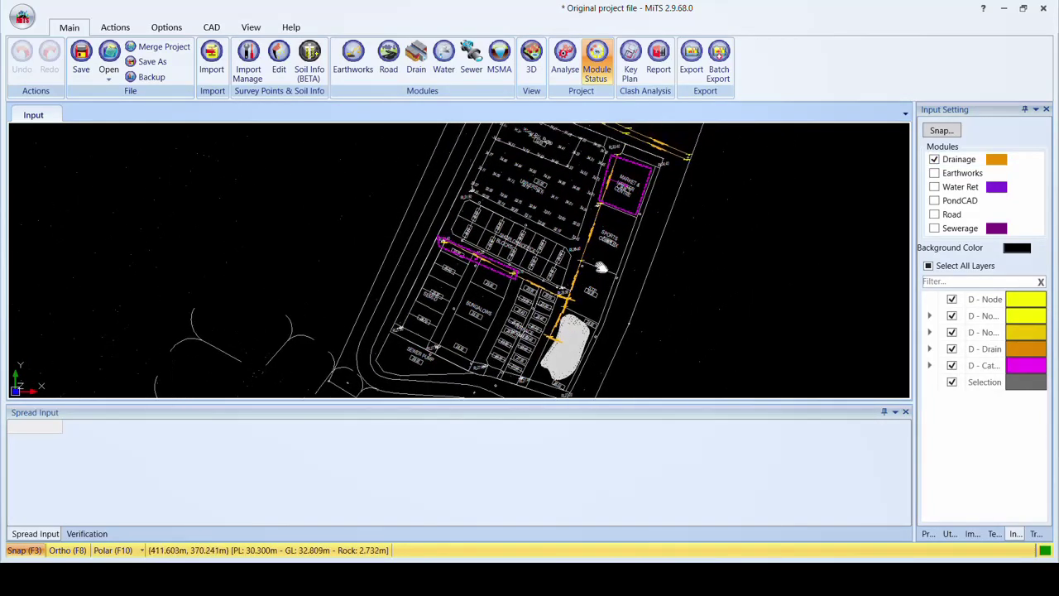
# - Show drain 8's Spread Input row with its 375 mm pipe, then return to Civil 3D
pyautogui.click(425, 67)
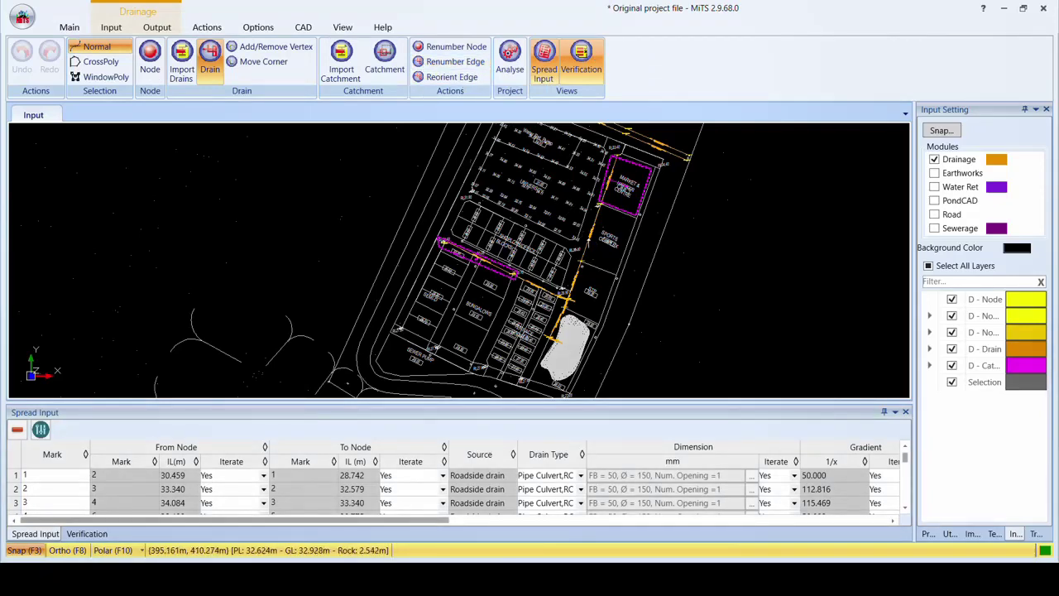
pyautogui.click(590, 238)
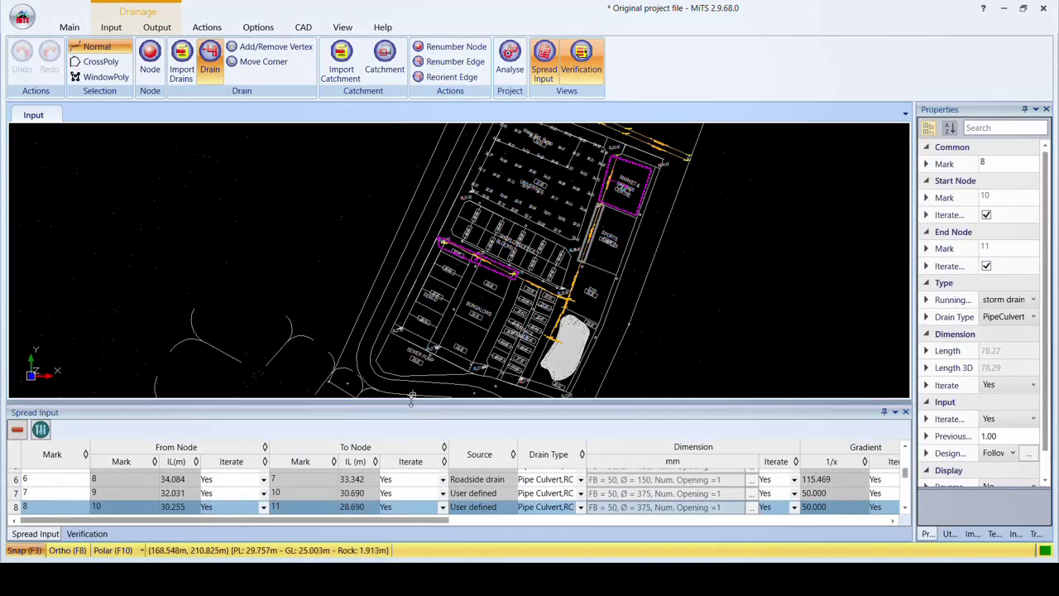
pyautogui.moveTo(411, 409); pyautogui.dragTo(420, 346)
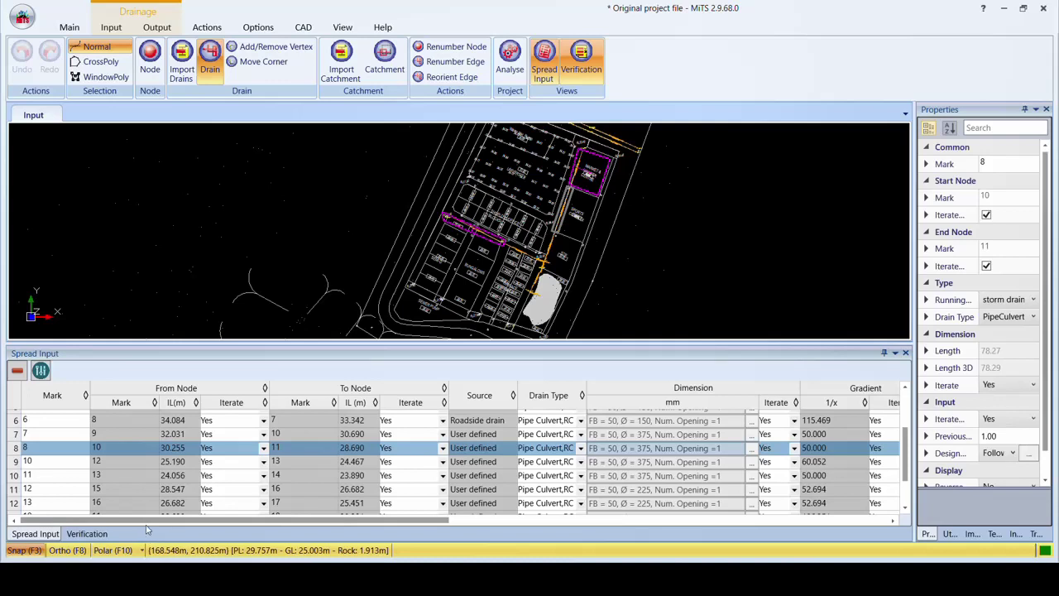
pyautogui.click(108, 452)
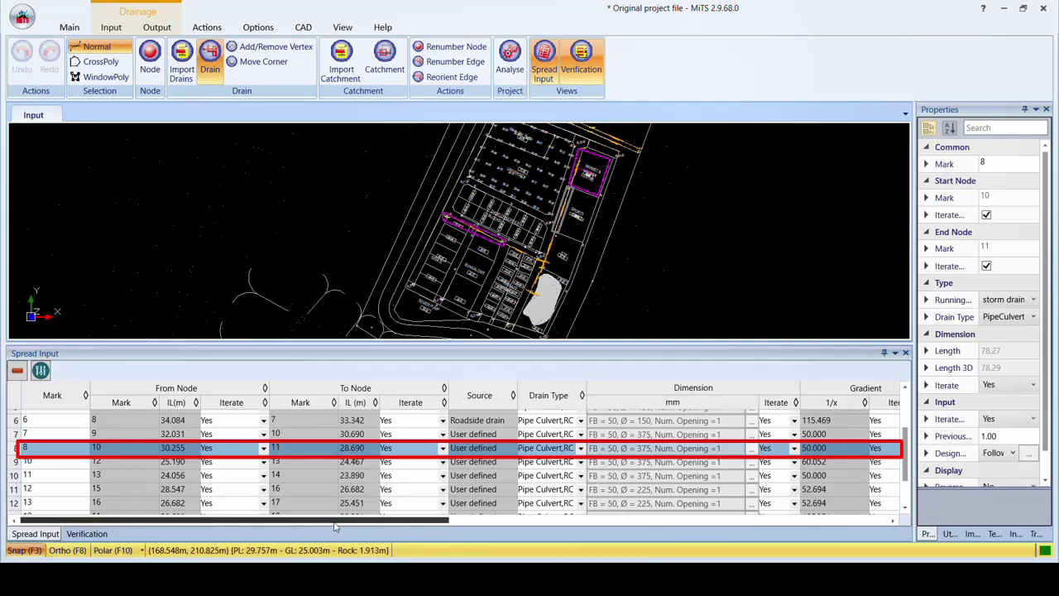
pyautogui.moveTo(335, 522); pyautogui.dragTo(395, 517)
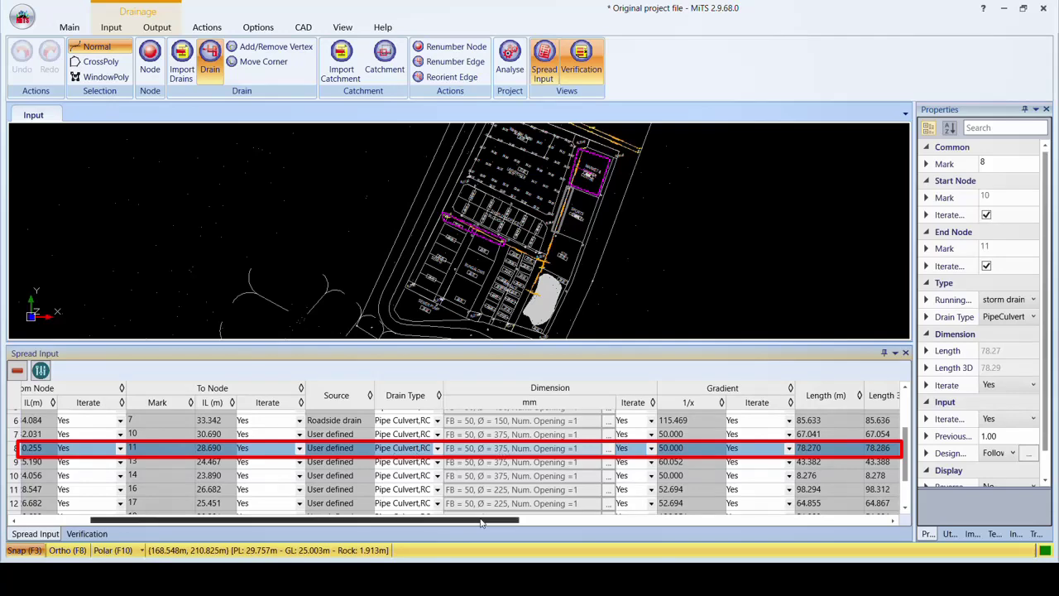
pyautogui.moveTo(486, 521); pyautogui.dragTo(600, 521)
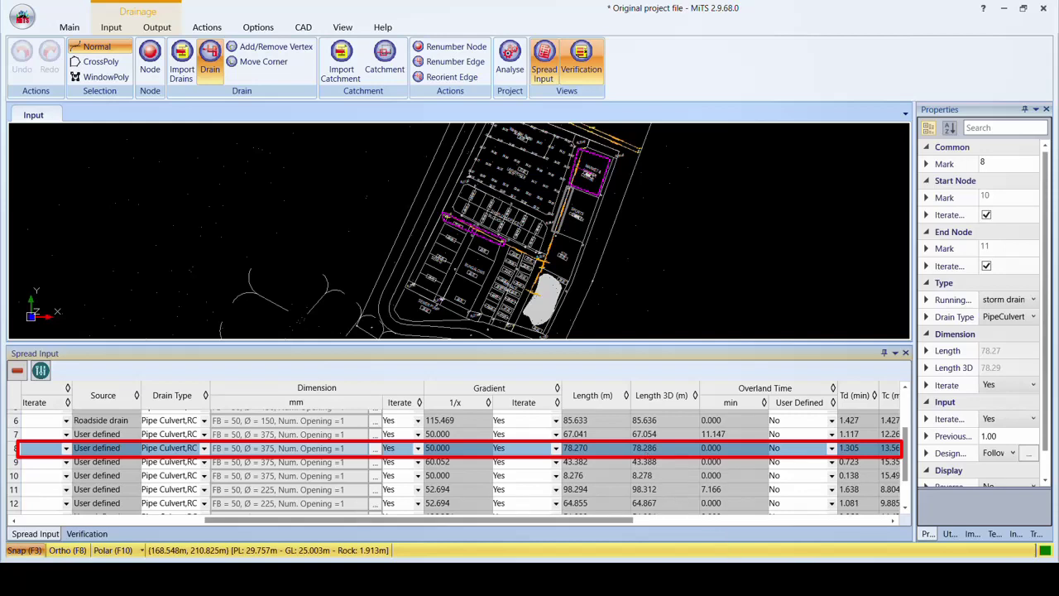
pyautogui.hotkey('alt', 'Tab')
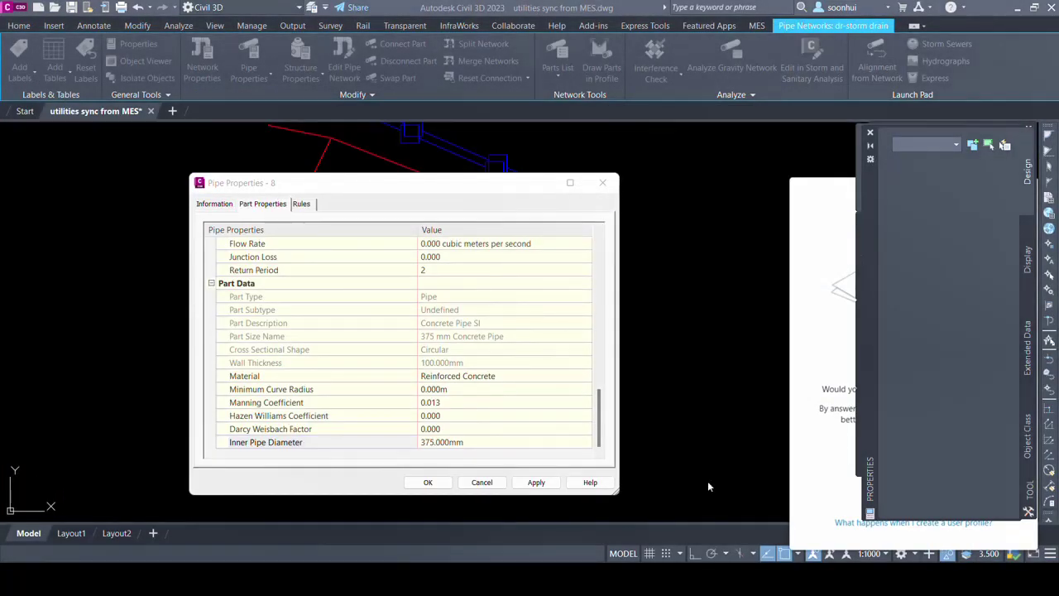
# - Swap the selected drain pipe from 375 mm to a 450 mm Concrete Pipe via Swap Part
pyautogui.click(481, 482)
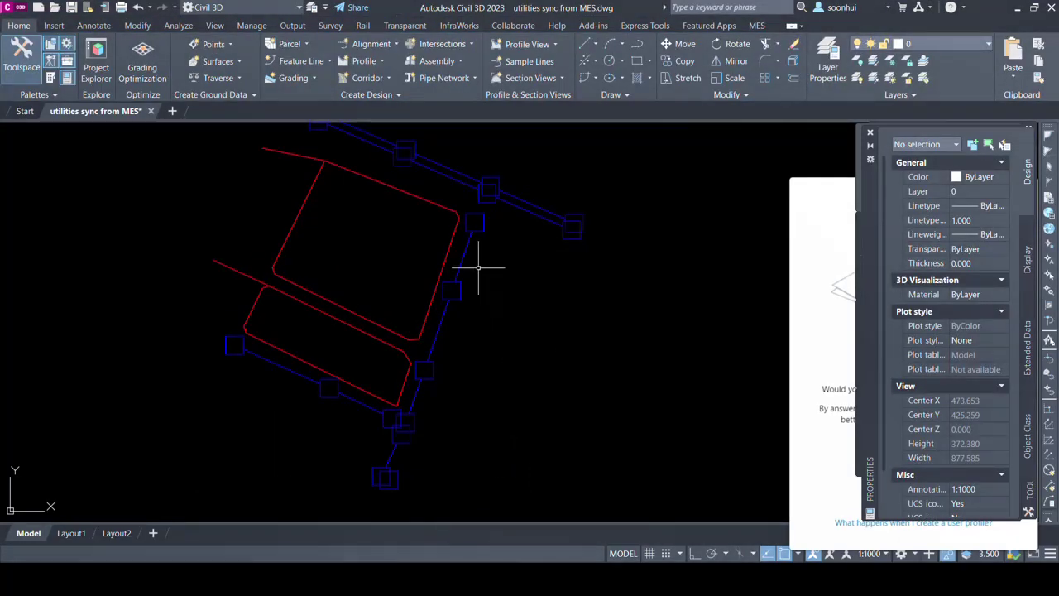
pyautogui.click(464, 254)
pyautogui.rightClick(464, 255)
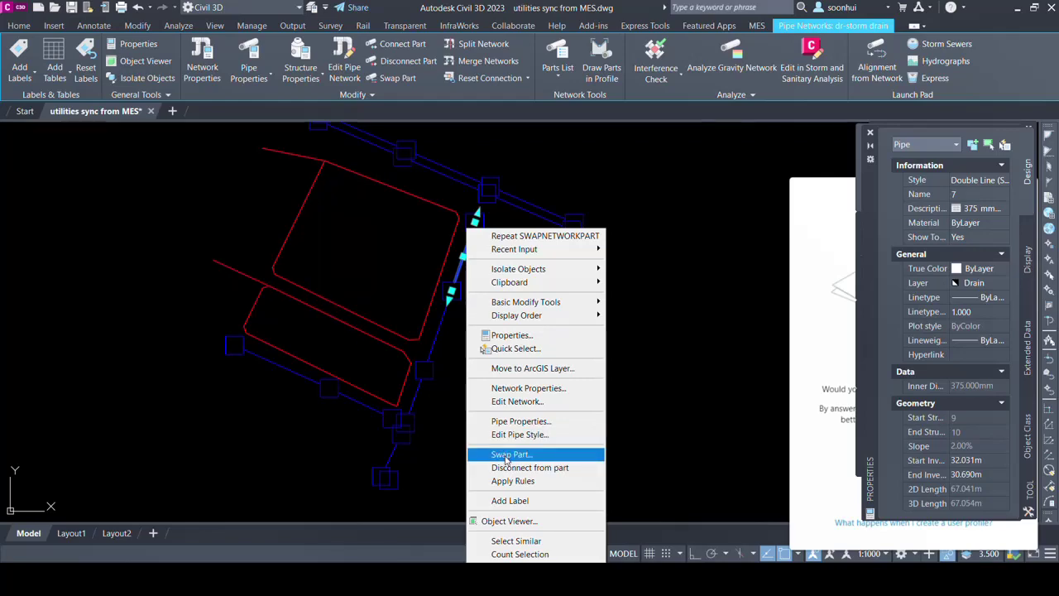
pyautogui.click(553, 457)
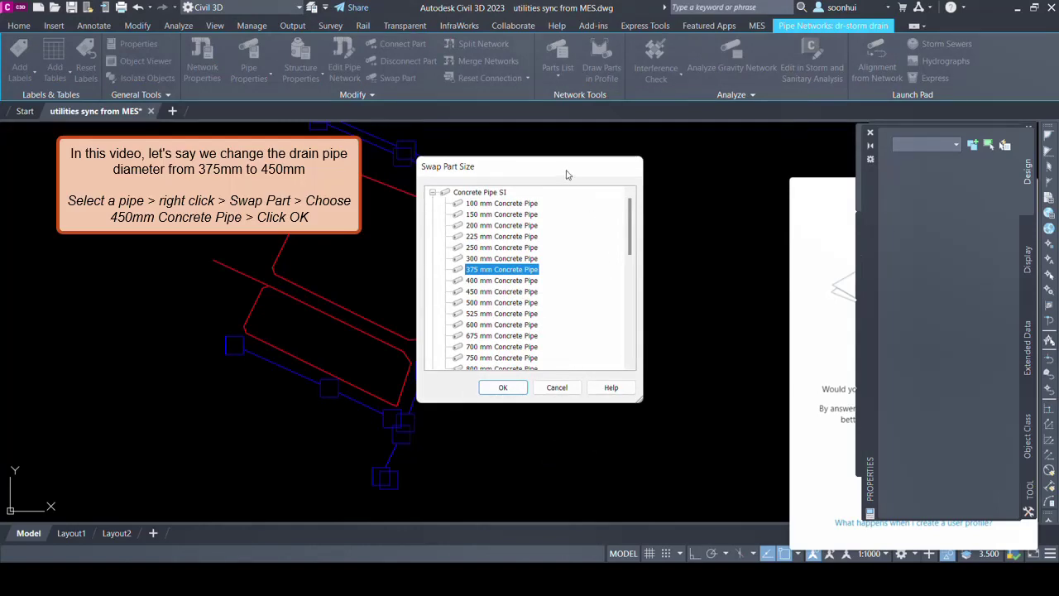
pyautogui.moveTo(566, 173); pyautogui.dragTo(685, 155)
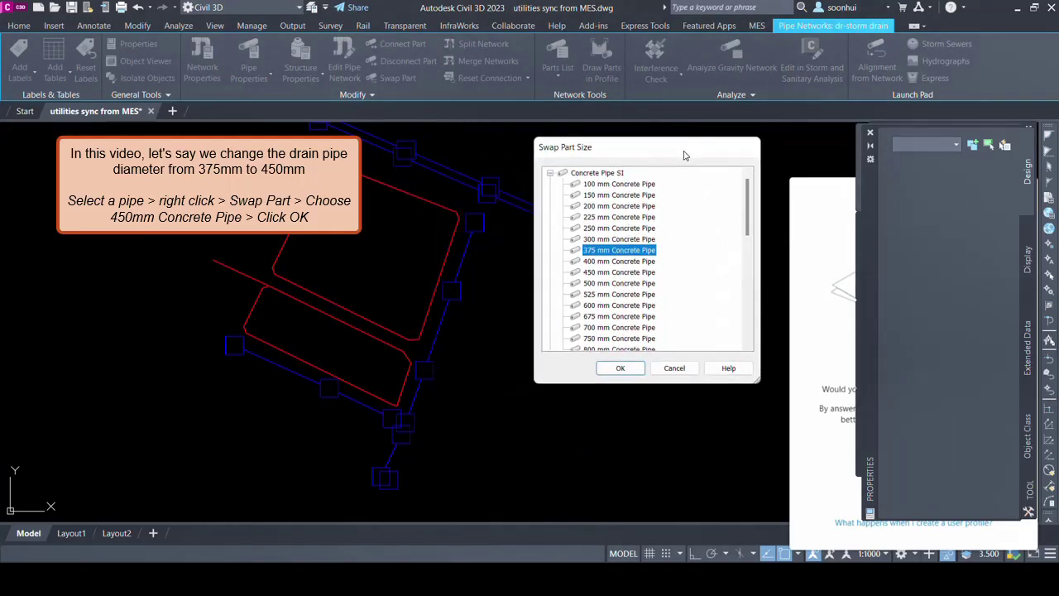
pyautogui.click(642, 274)
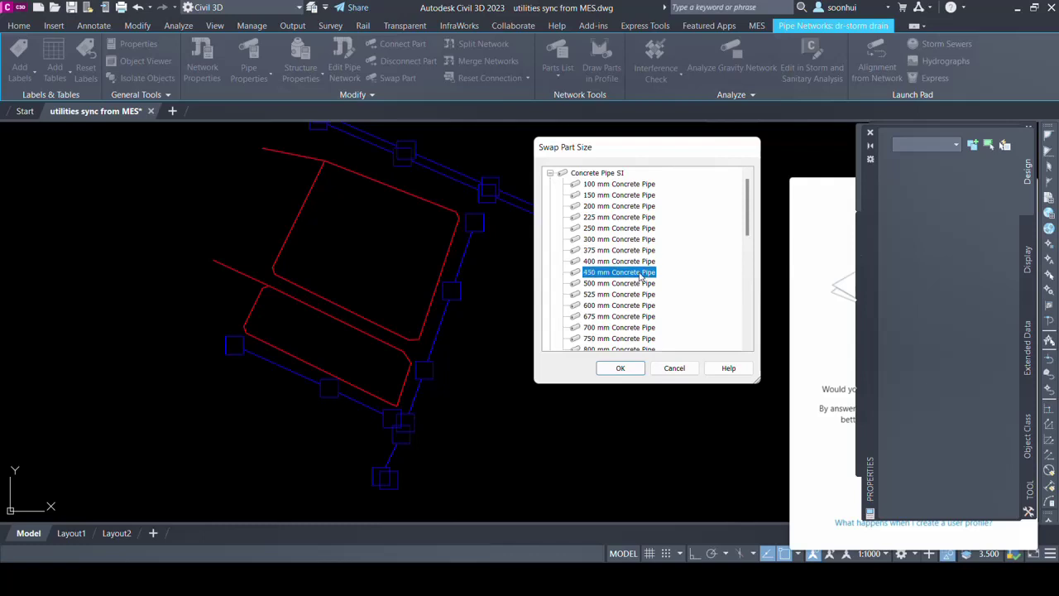
pyautogui.click(619, 368)
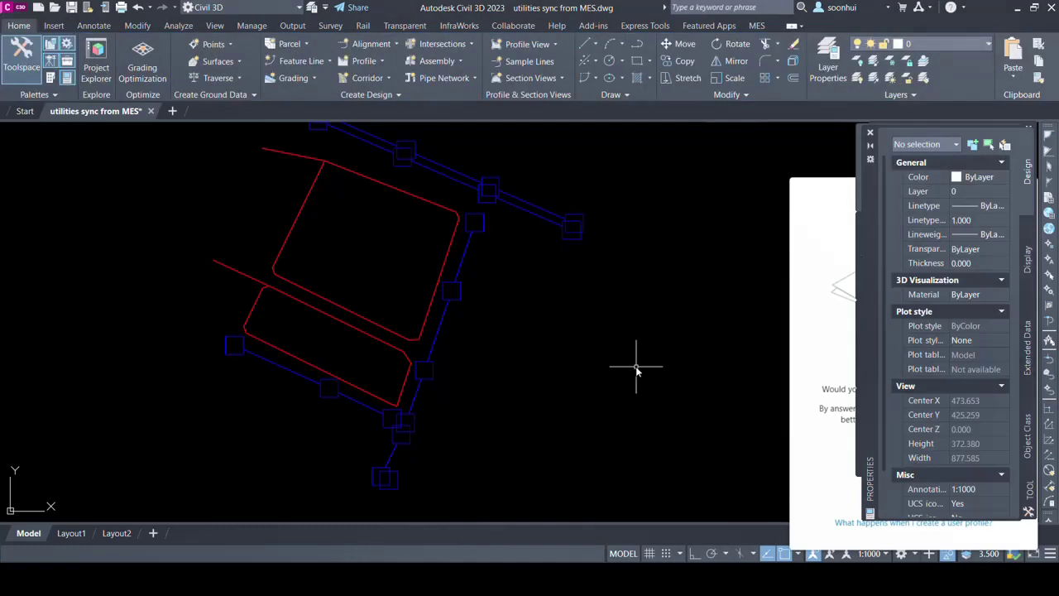
# - Check the swapped pipe's size, then save and close the MiTS 2 project
pyautogui.click(466, 257)
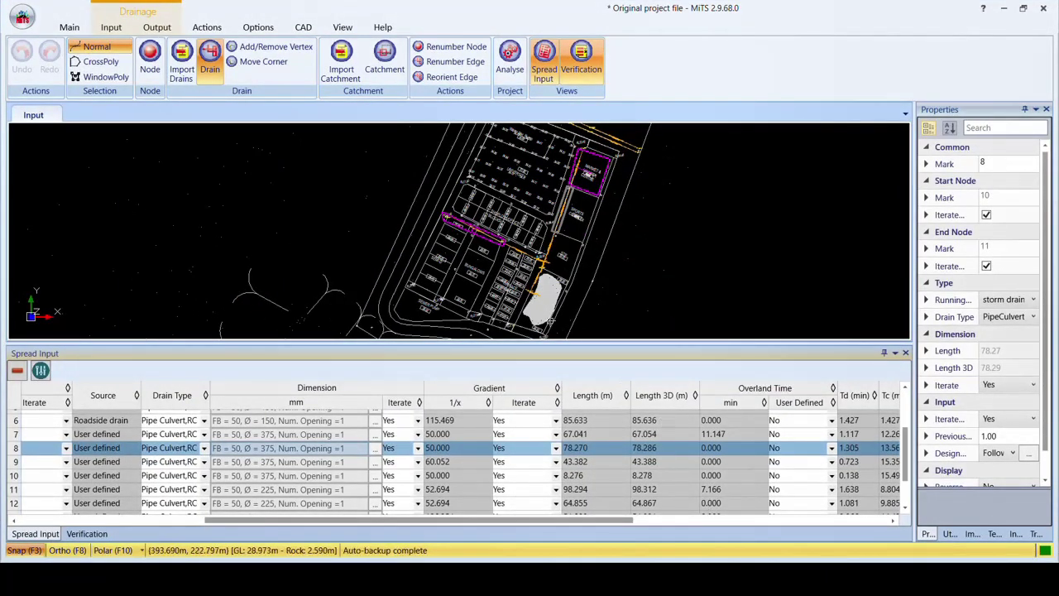
pyautogui.click(25, 18)
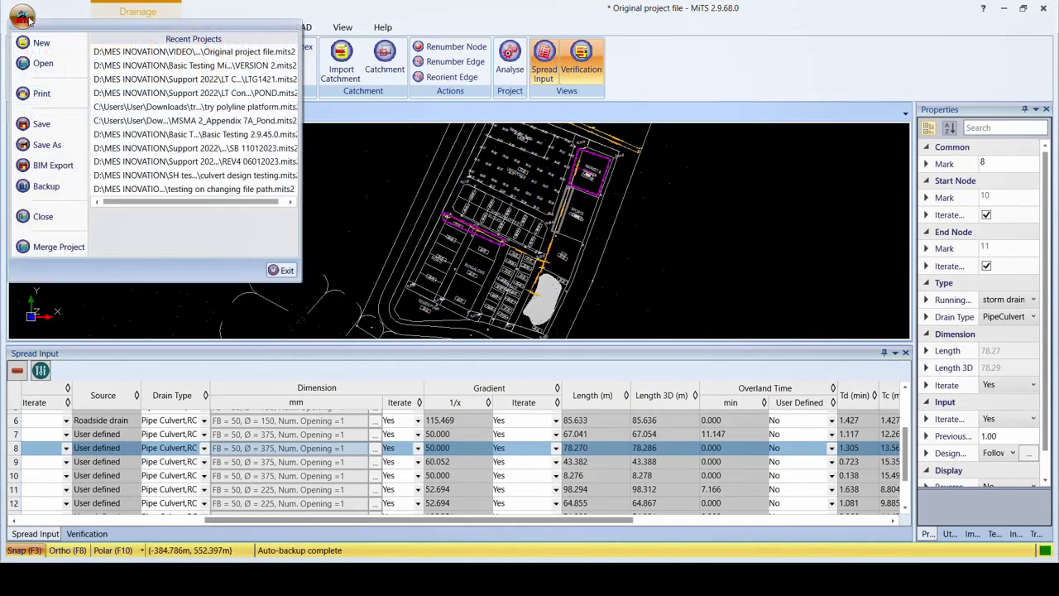
pyautogui.click(33, 124)
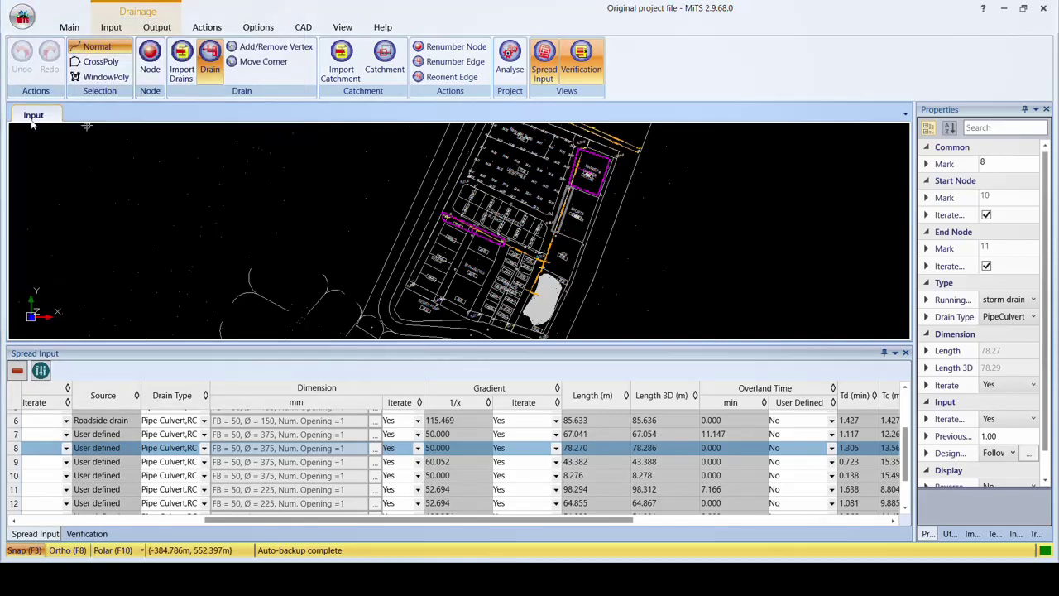
pyautogui.click(19, 20)
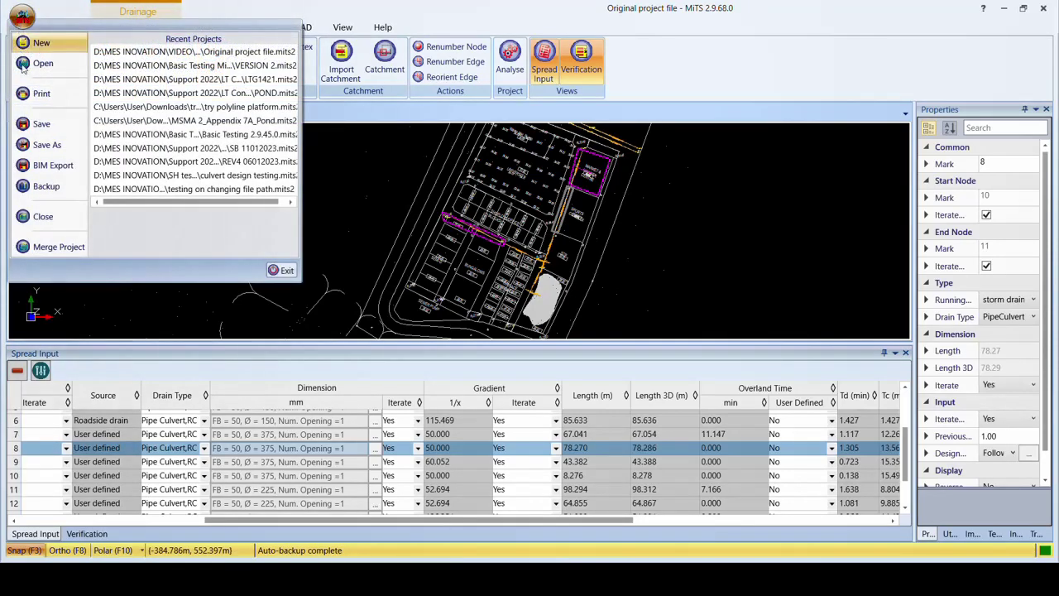
pyautogui.click(35, 218)
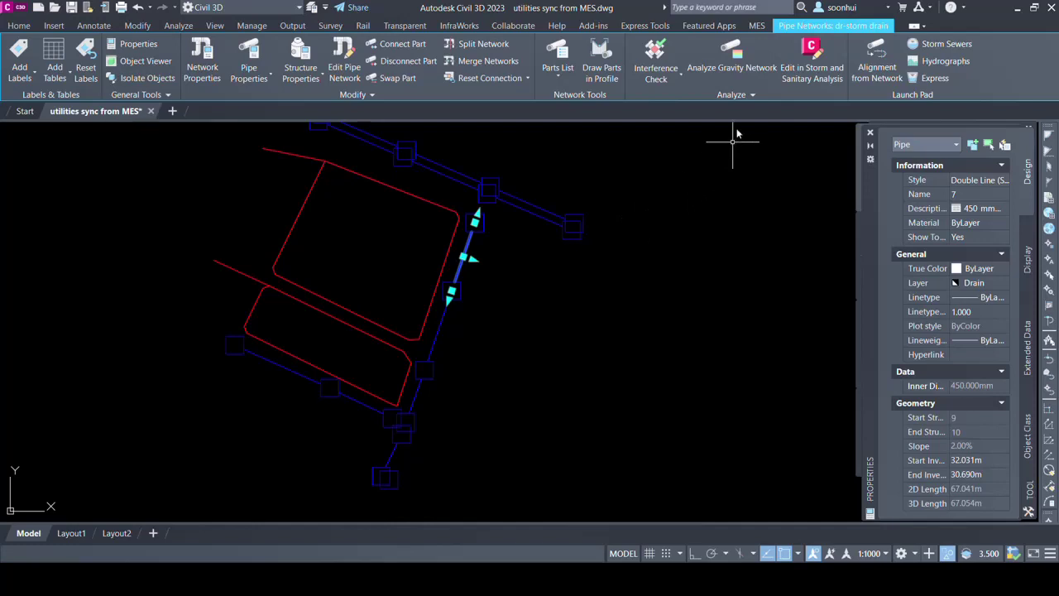
# - Sync to MES with Platform sync mode set to NoSync and confirm the successful write
pyautogui.click(758, 26)
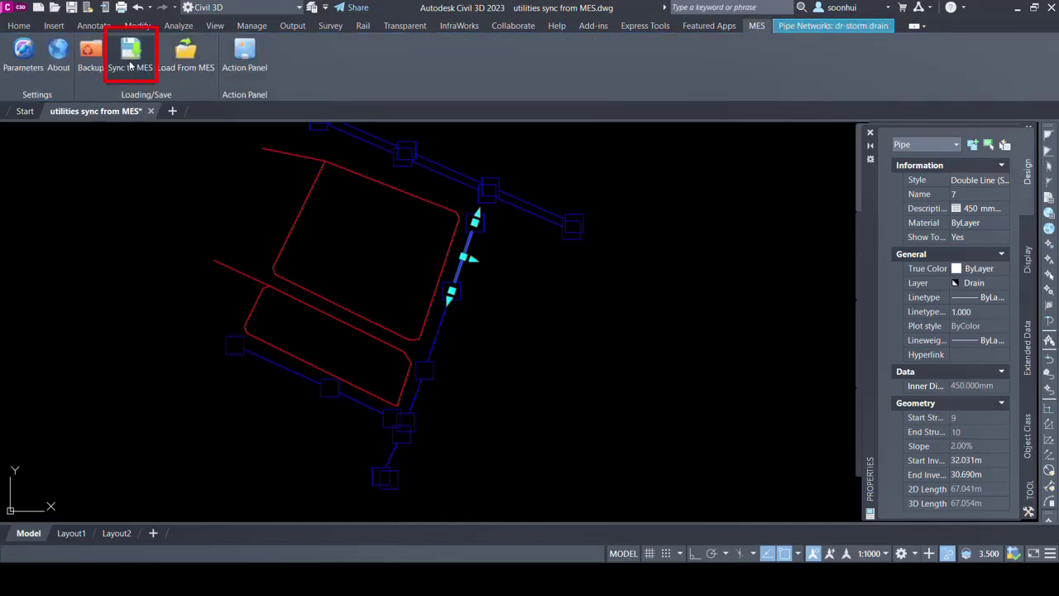
pyautogui.click(130, 65)
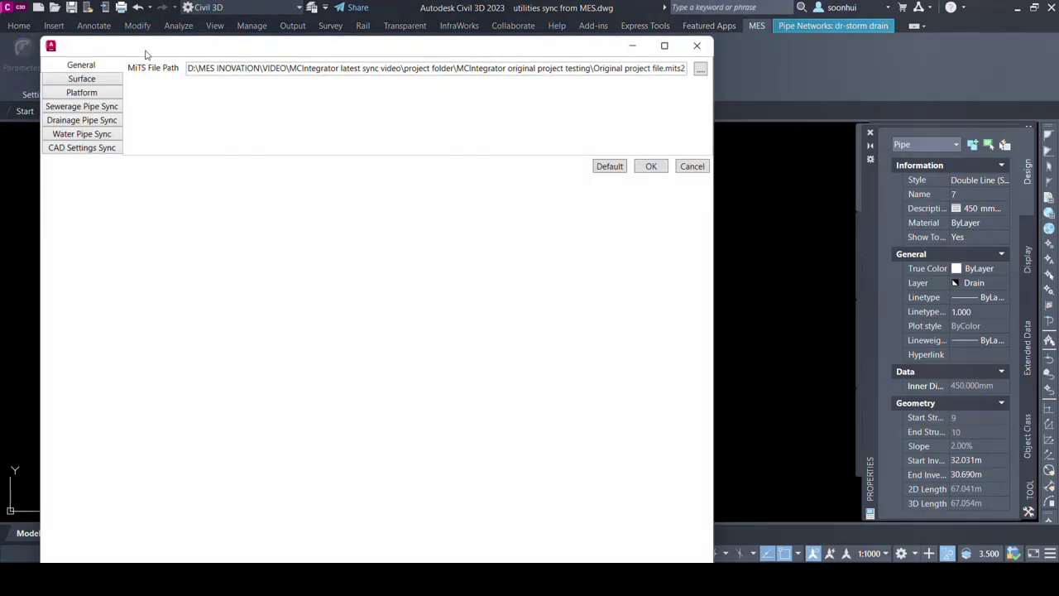
pyautogui.moveTo(152, 49); pyautogui.dragTo(332, 53)
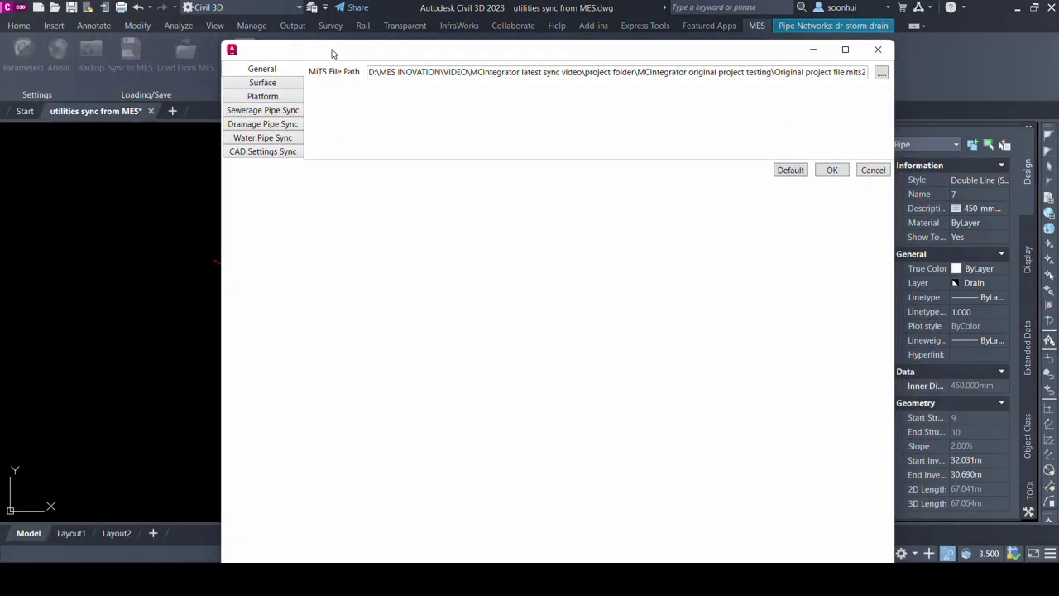
pyautogui.click(287, 98)
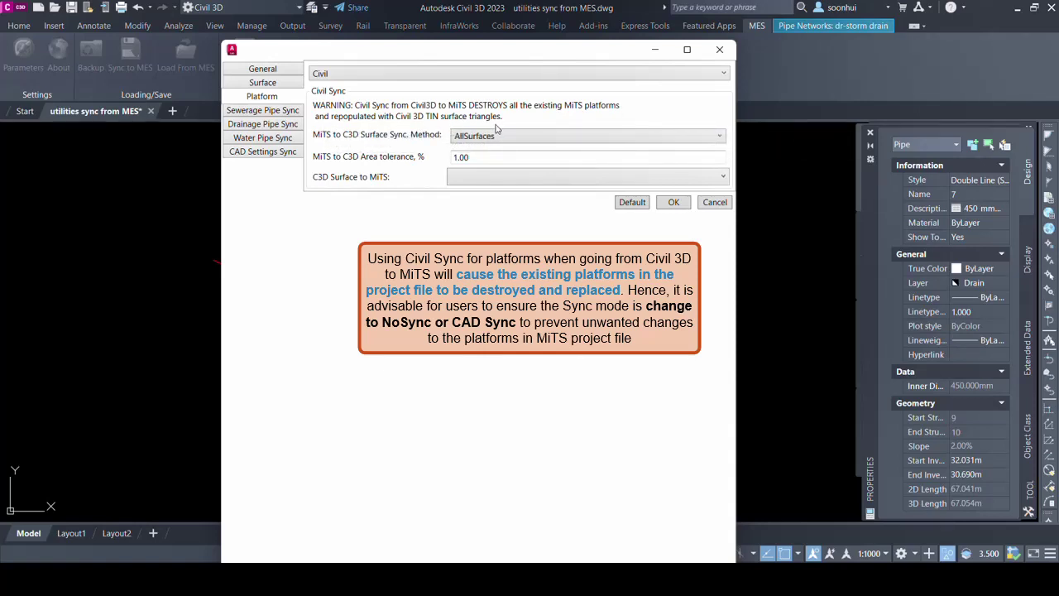
pyautogui.click(476, 76)
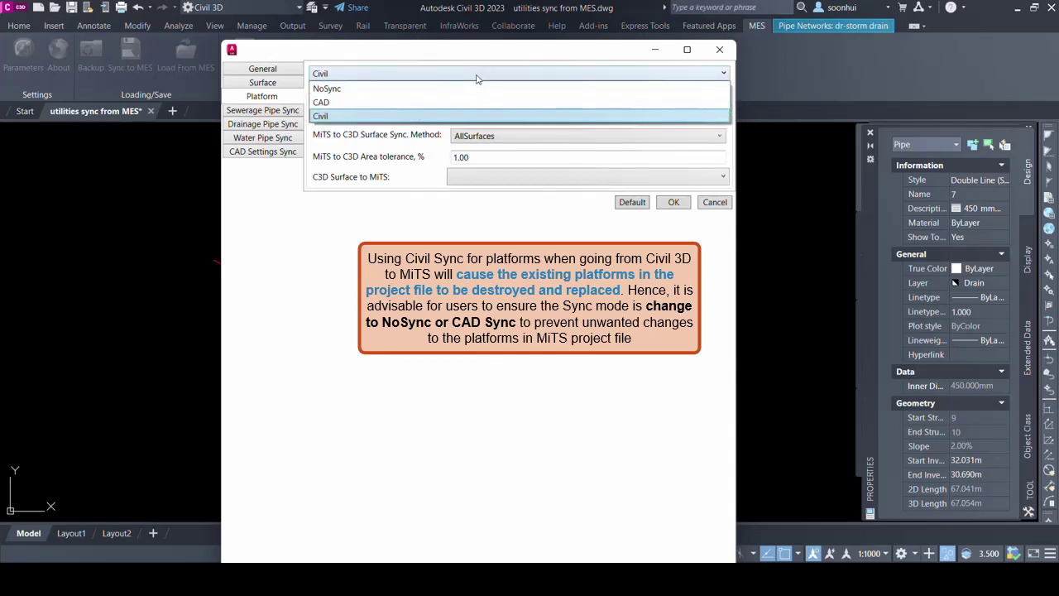
pyautogui.click(476, 90)
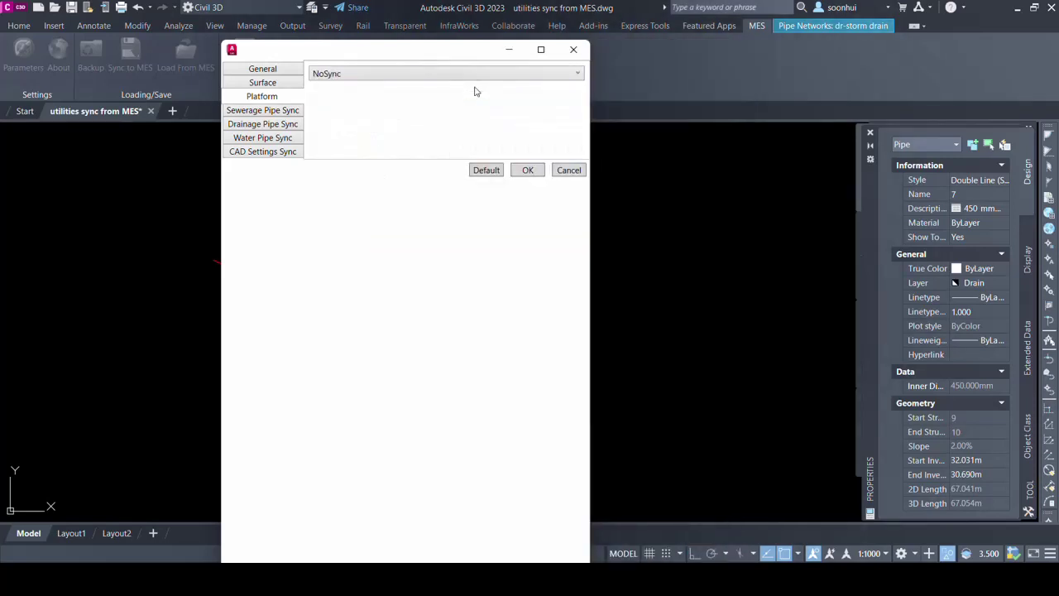
pyautogui.click(527, 170)
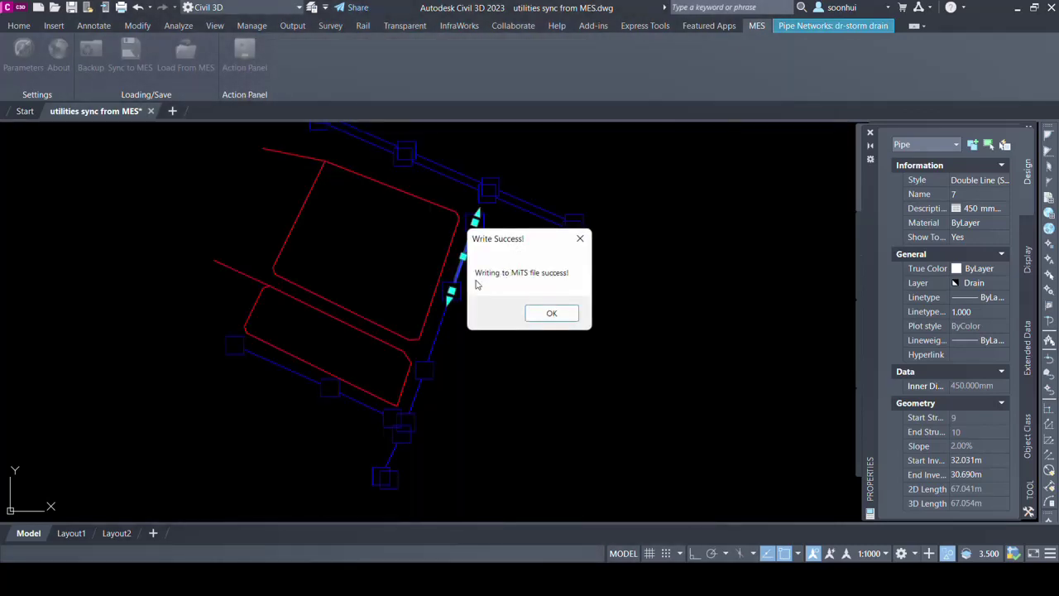
pyautogui.click(553, 312)
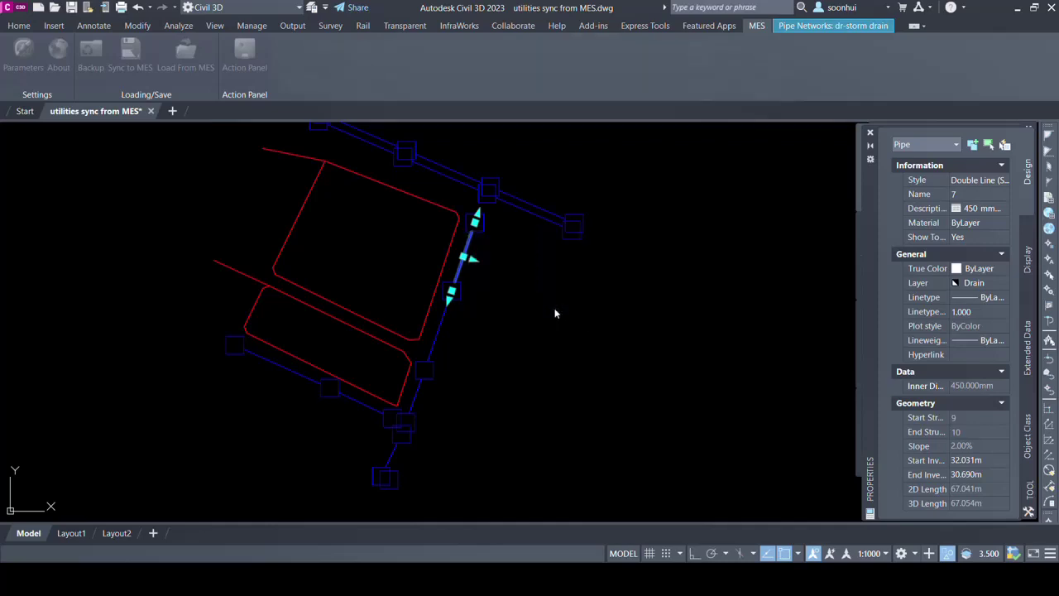
# - Open Original project file.mits2 in MiTS 2 and display its Drain data
pyautogui.click(733, 509)
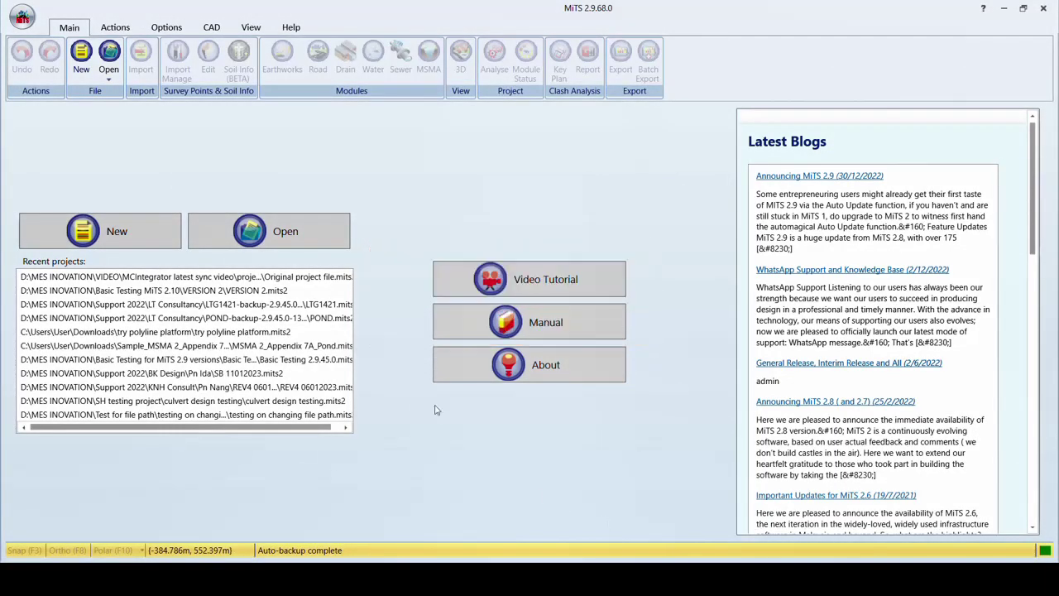
pyautogui.click(301, 235)
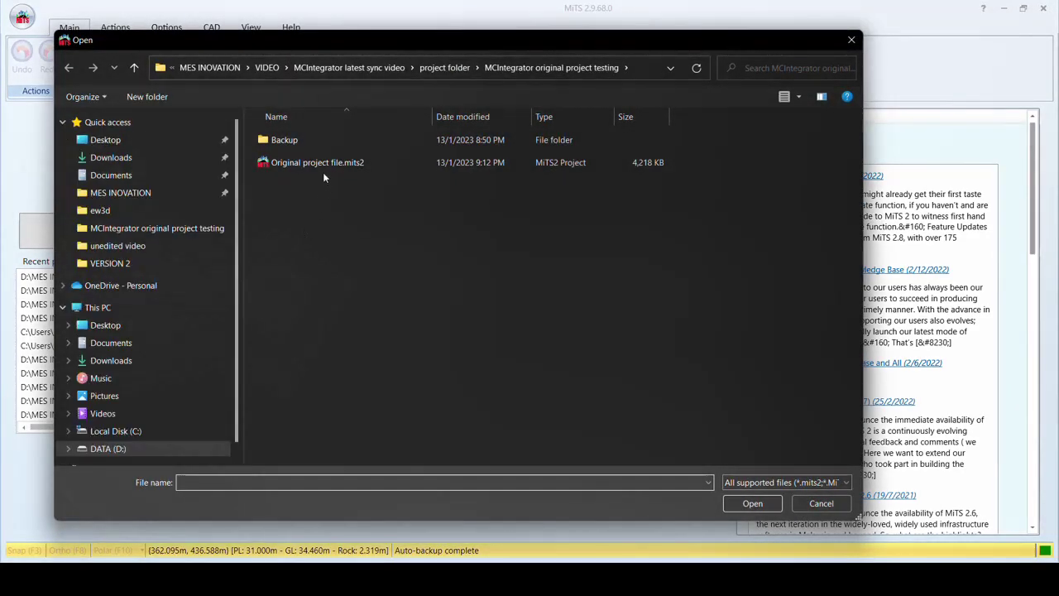
pyautogui.click(325, 164)
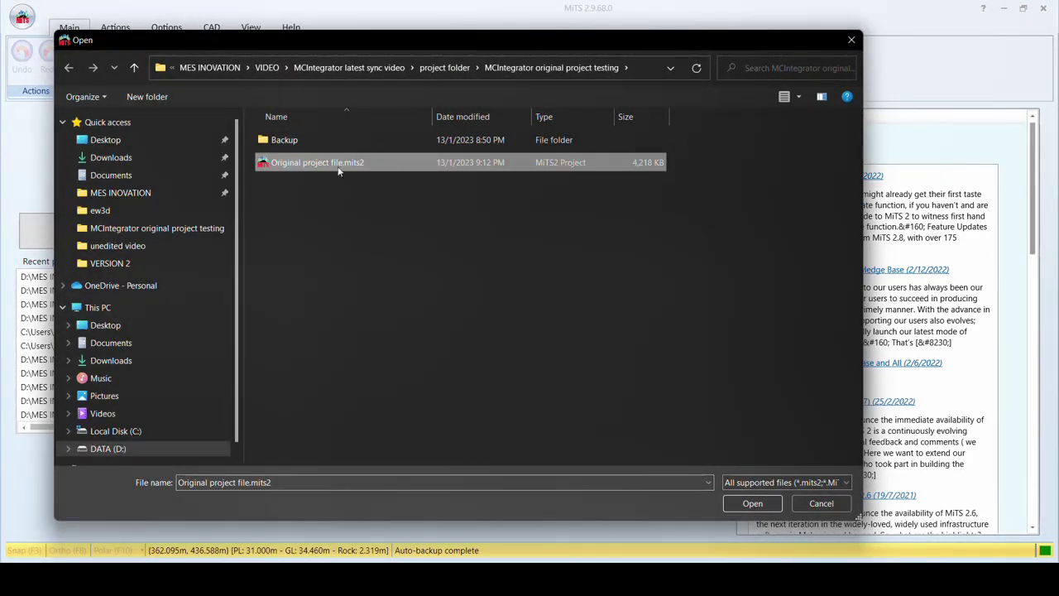
pyautogui.click(759, 510)
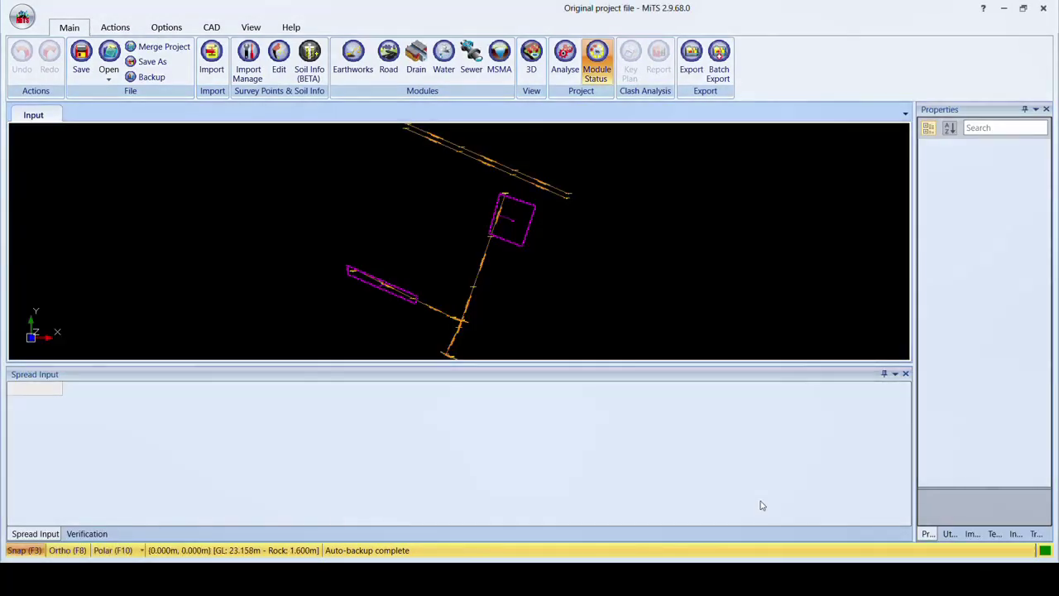
pyautogui.click(415, 62)
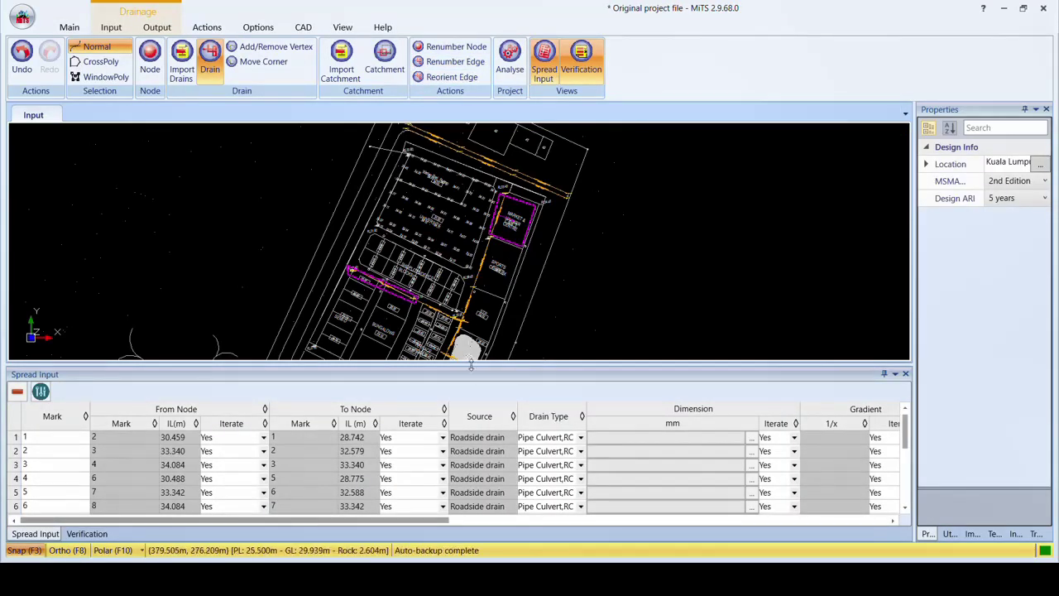
# - Confirm drain 7 now shows a 450 mm diameter in Spread Input, then show Catchment data
pyautogui.moveTo(473, 367); pyautogui.dragTo(474, 323)
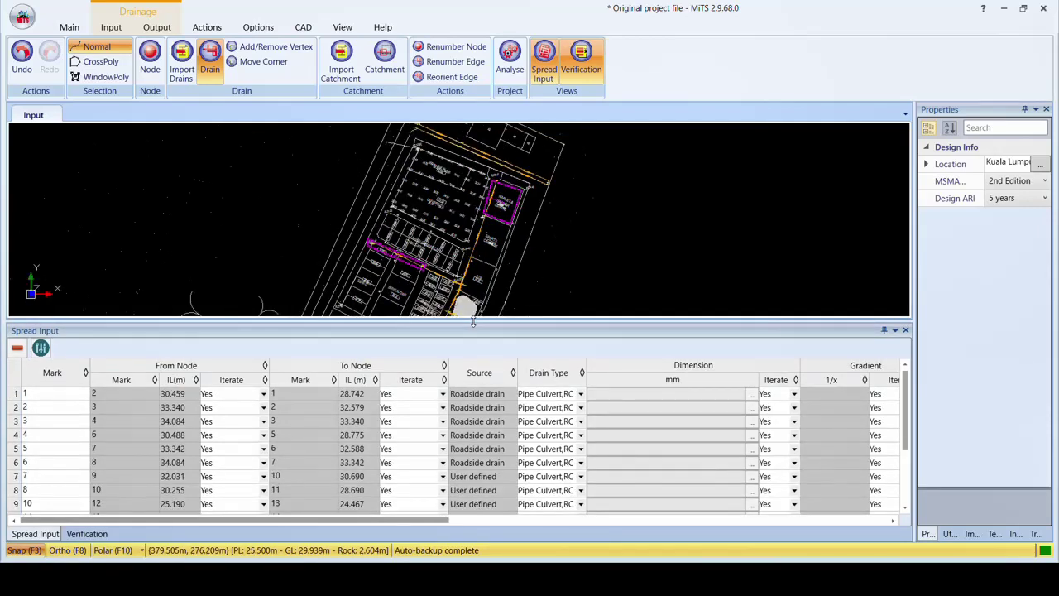
pyautogui.scroll(3, 488, 177)
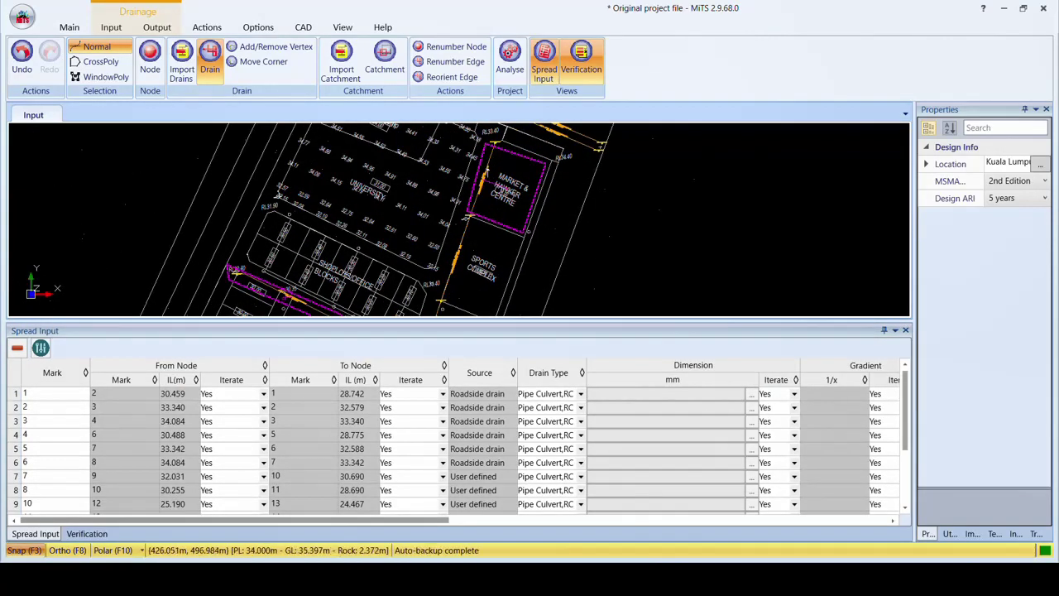
pyautogui.click(487, 175)
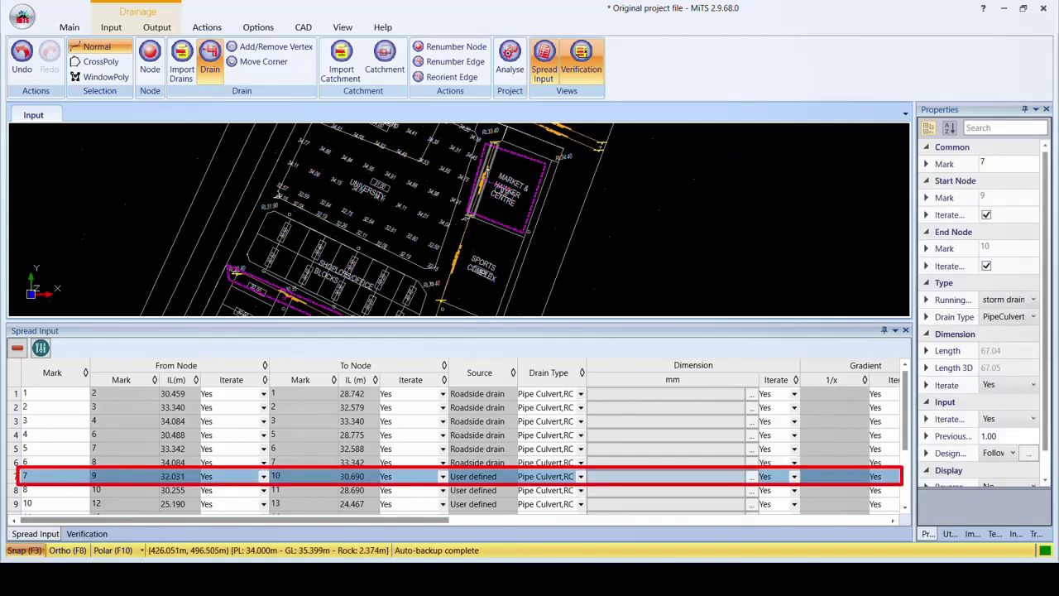
pyautogui.click(778, 479)
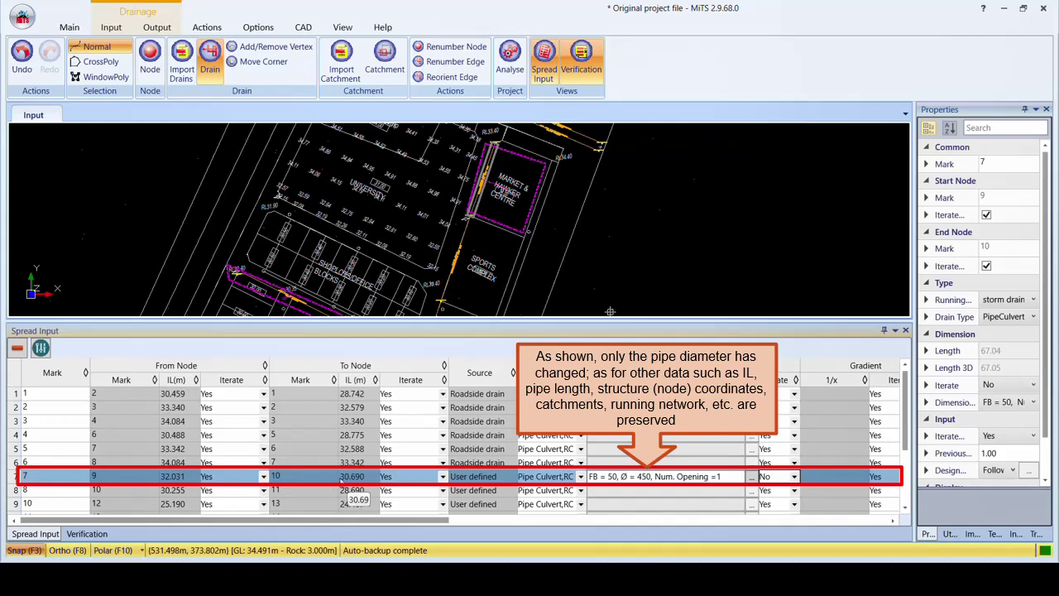
pyautogui.moveTo(334, 521); pyautogui.dragTo(824, 524)
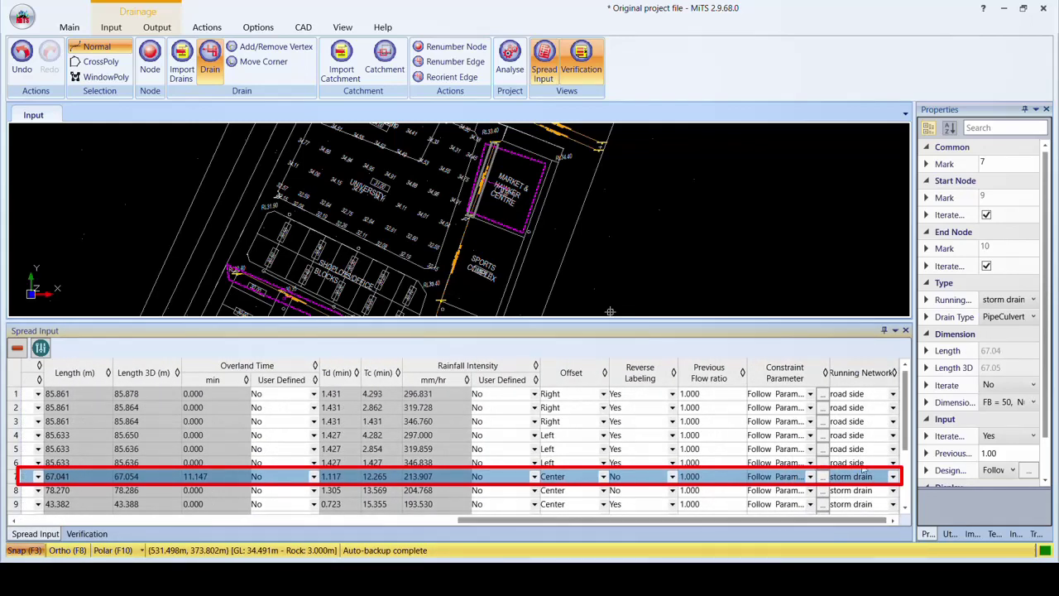
pyautogui.moveTo(907, 443)
pyautogui.mouseDown()
pyautogui.moveTo(910, 509)
pyautogui.moveTo(913, 423)
pyautogui.mouseUp()
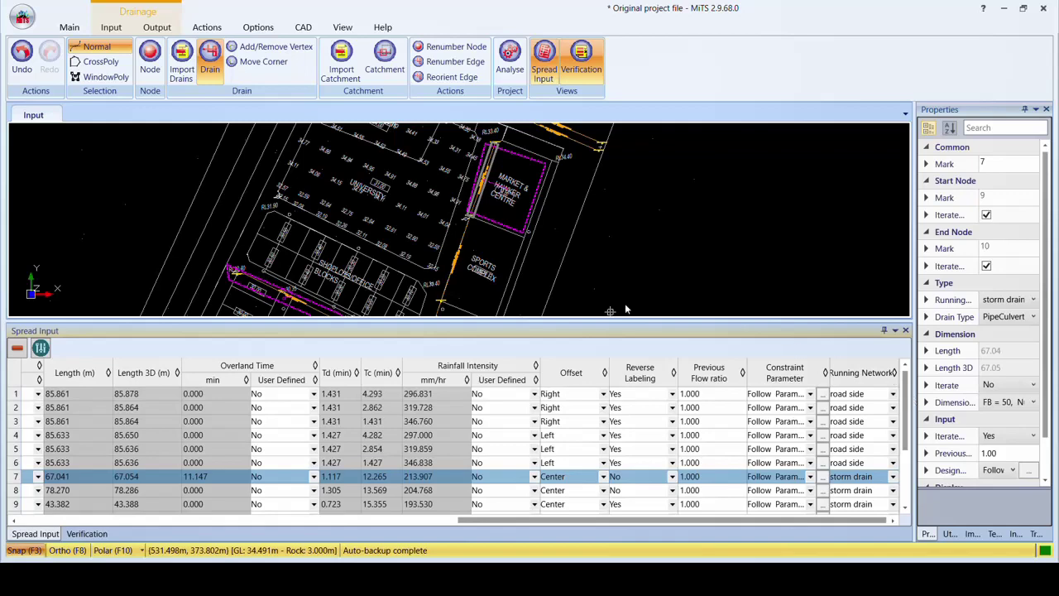
pyautogui.click(386, 69)
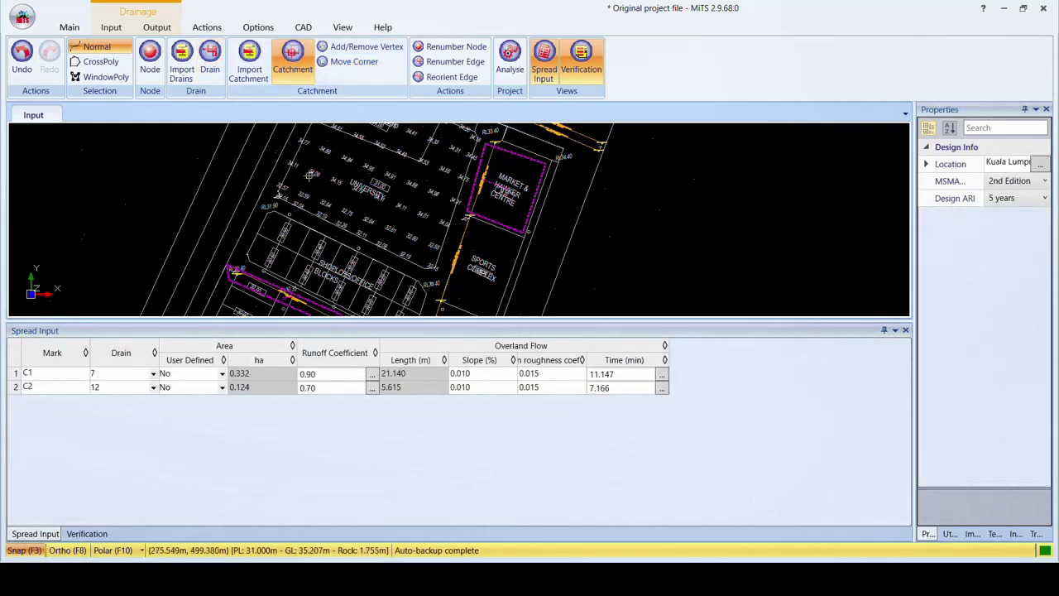
# - Review the overland flow times of catchments C1 and C2, then return to the drain grid
pyautogui.click(15, 377)
pyautogui.click(15, 389)
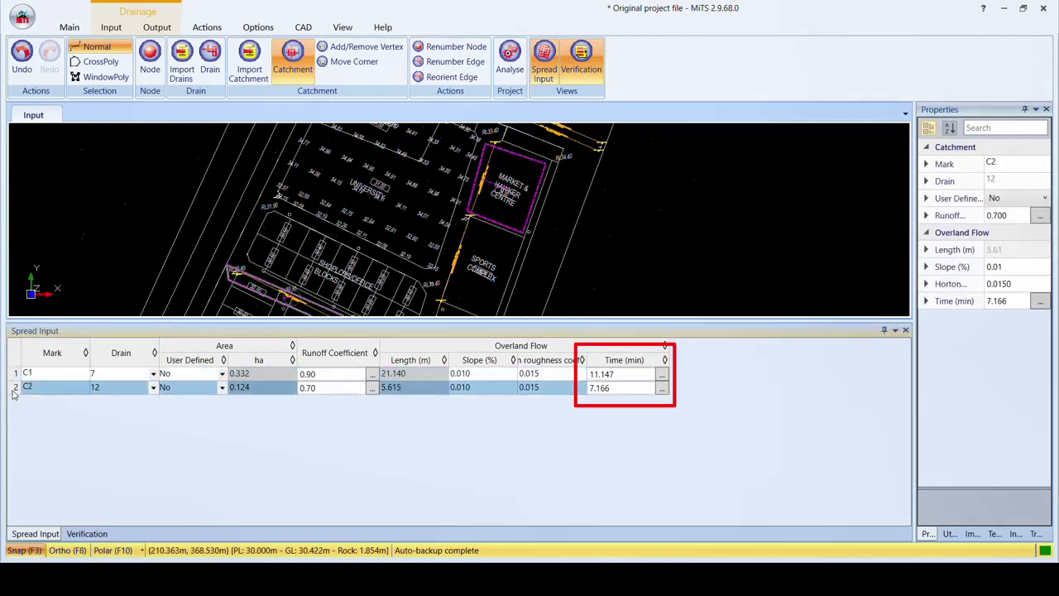
pyautogui.click(210, 58)
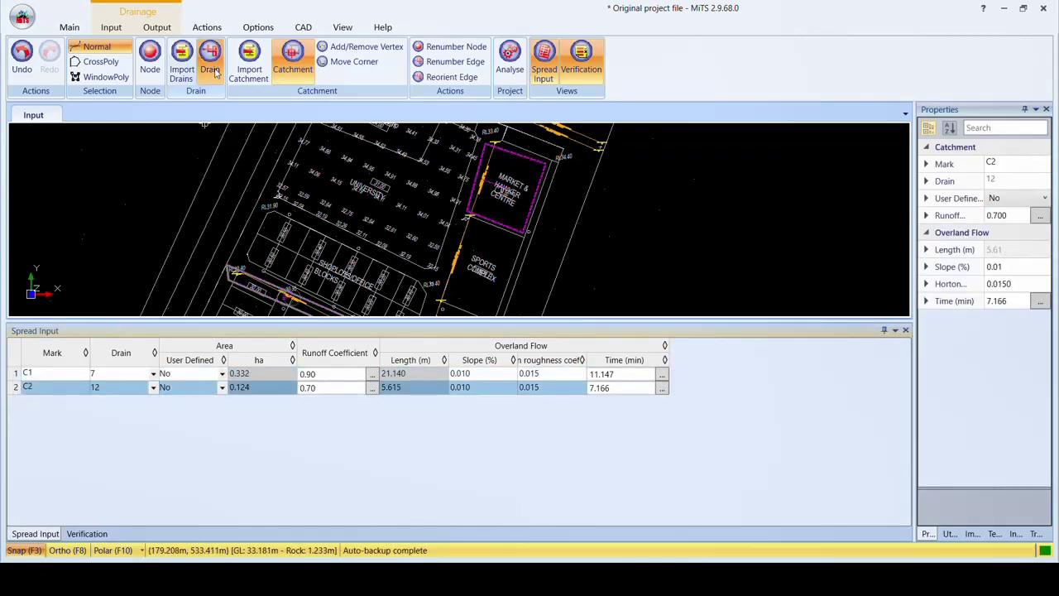
pyautogui.moveTo(253, 520); pyautogui.dragTo(523, 517)
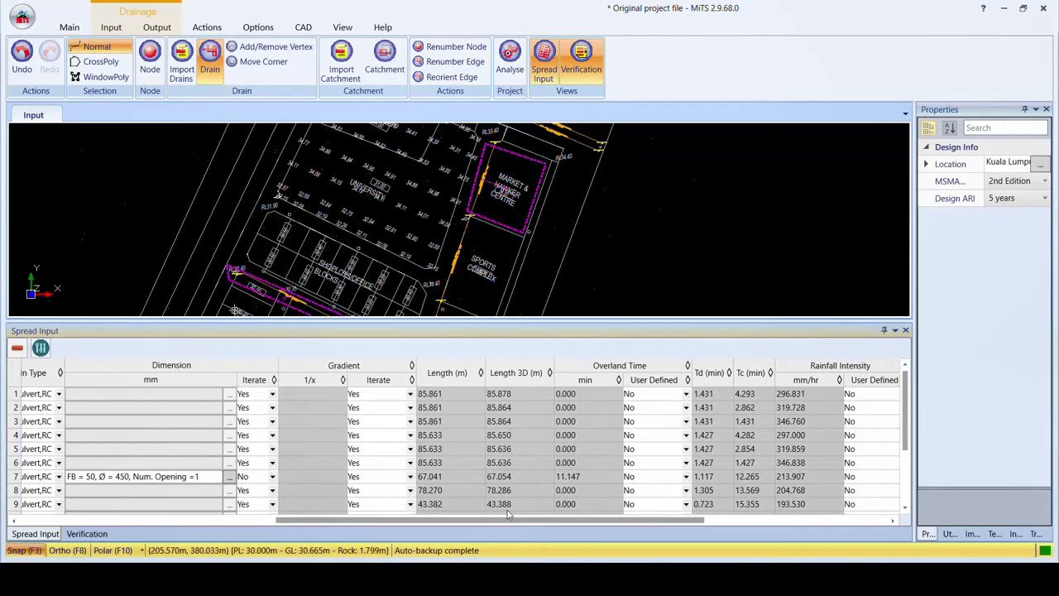
pyautogui.scroll(-2, 908, 414)
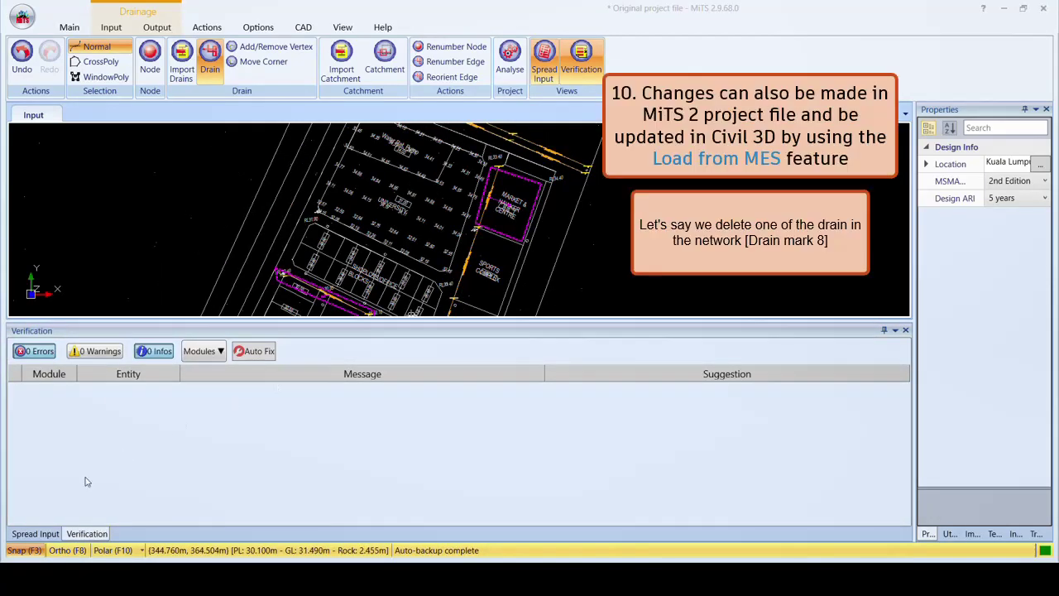
# - Delete drain 8 from the drain spreadsheet in Spread Input
pyautogui.click(36, 534)
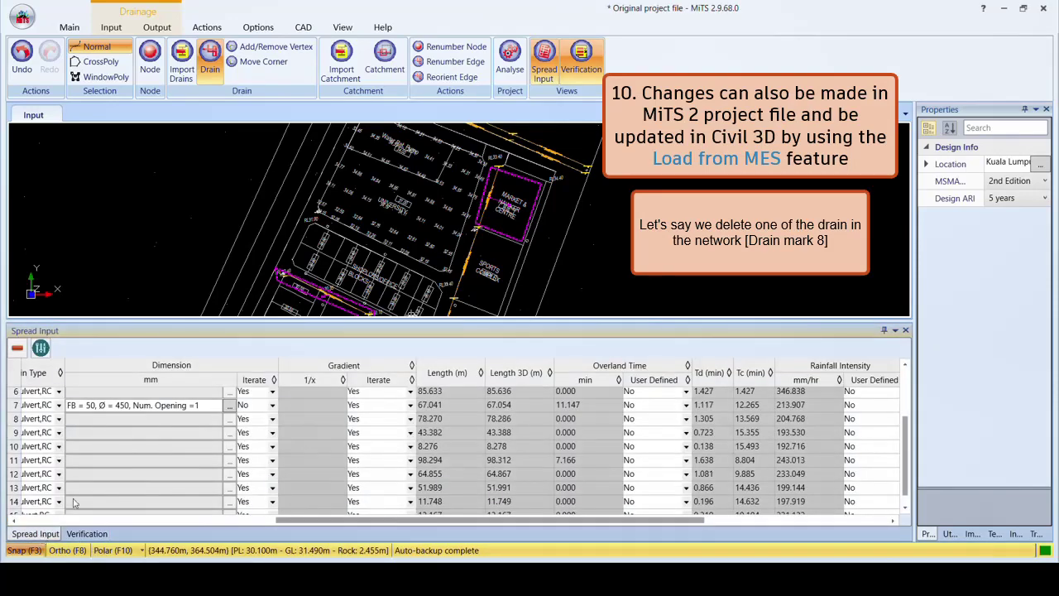
pyautogui.click(470, 260)
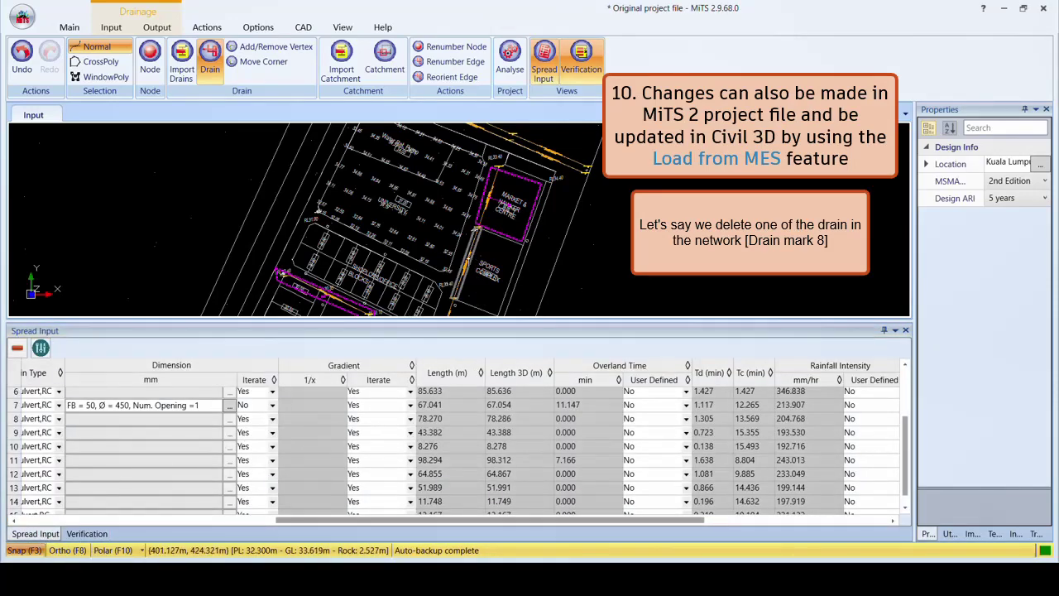
pyautogui.moveTo(476, 520); pyautogui.dragTo(120, 523)
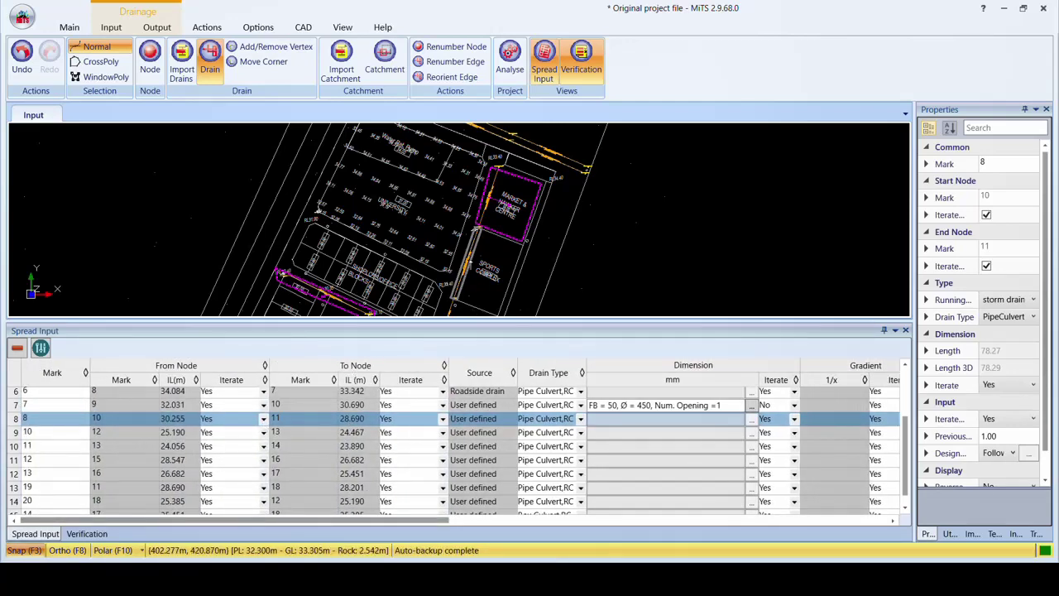
pyautogui.press('Delete')
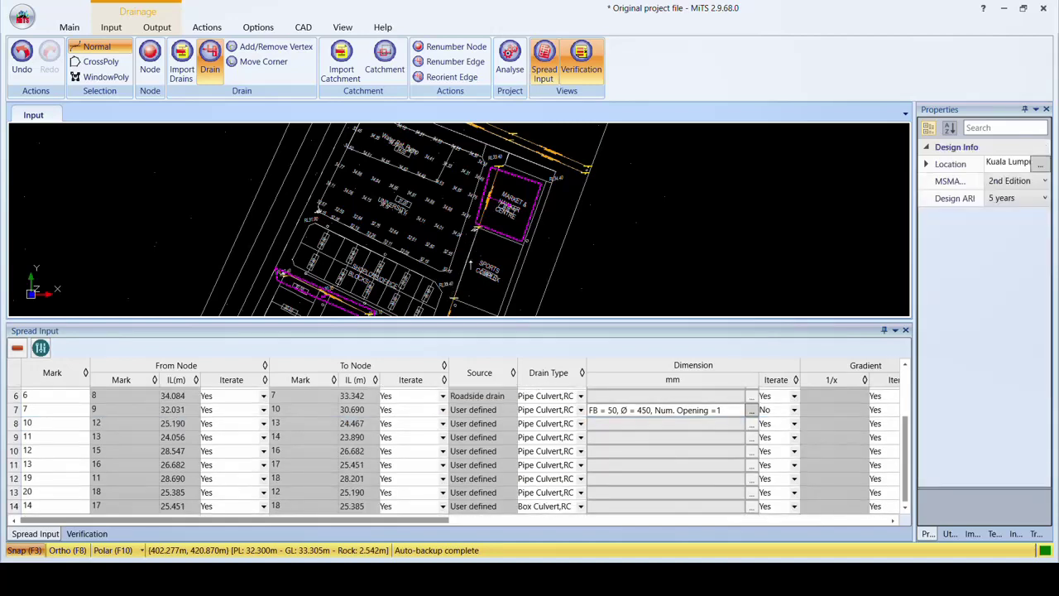
pyautogui.scroll(1, 469, 264)
pyautogui.scroll(1, 469, 240)
pyautogui.scroll(1, 470, 217)
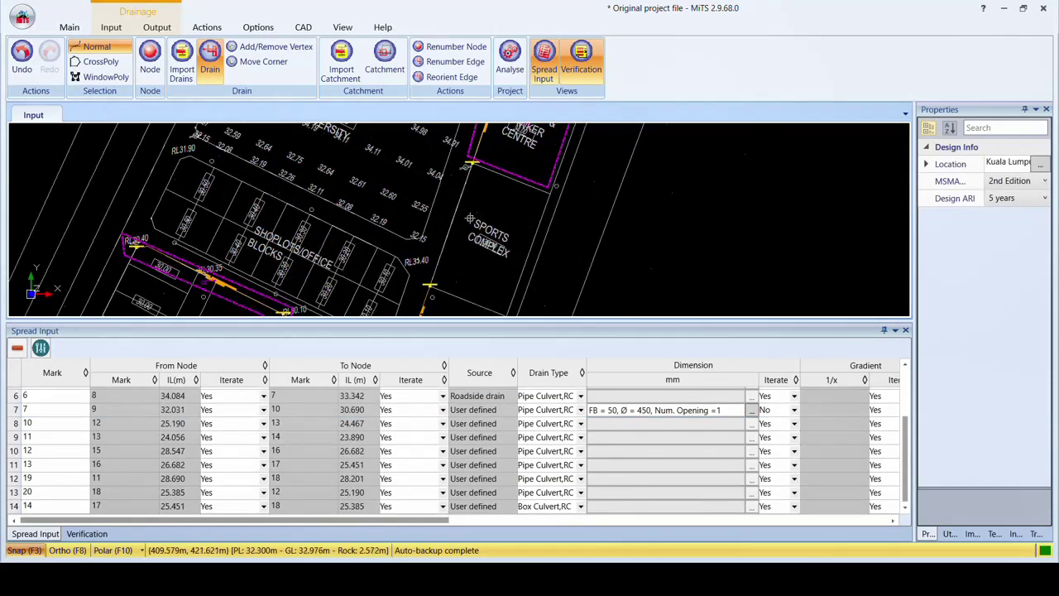
# - Save the Original project file and close it from the application menu
pyautogui.click(21, 17)
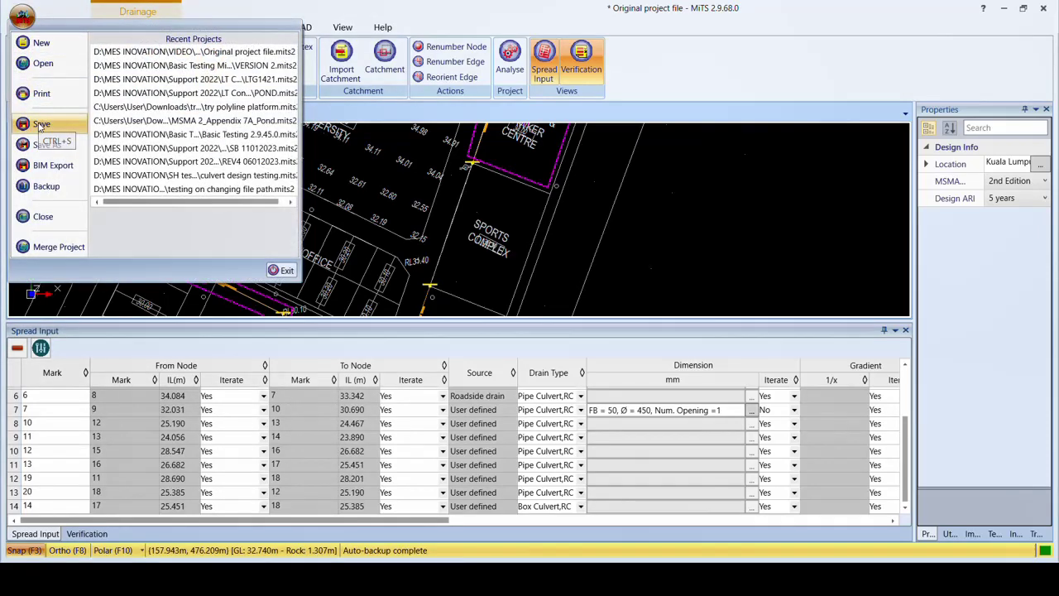
pyautogui.click(42, 123)
pyautogui.click(21, 16)
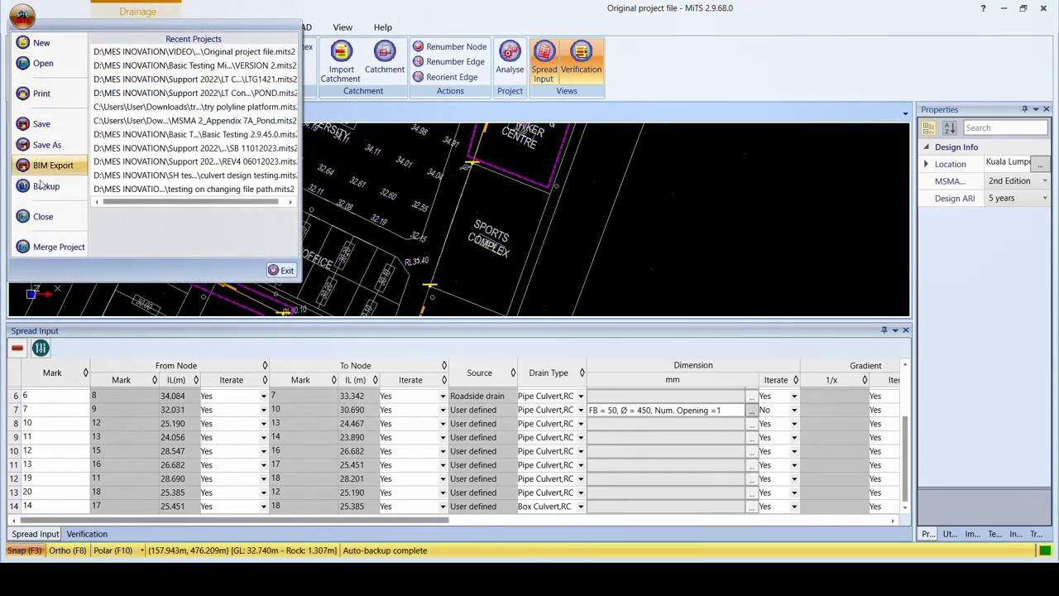
pyautogui.click(43, 217)
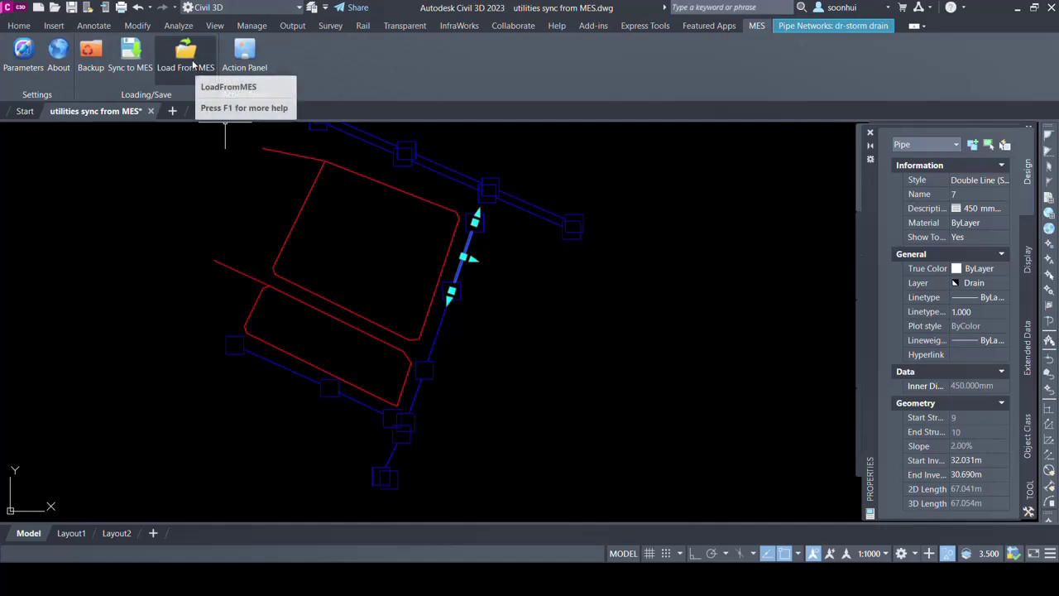
# - Load the edited MiTS project back via Load From MES with Platform sync set to Civil
pyautogui.click(186, 58)
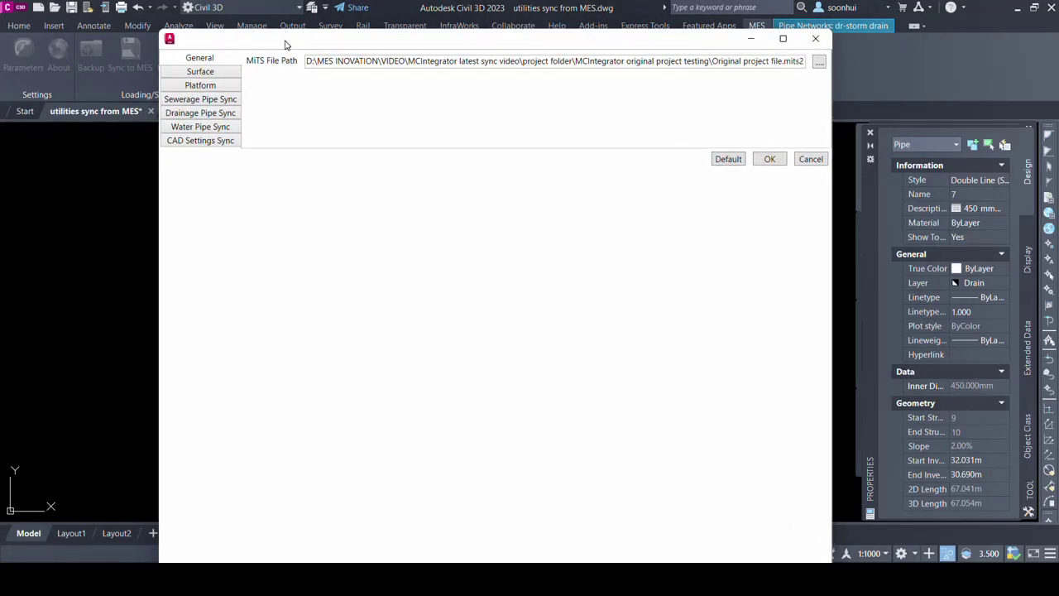
pyautogui.click(234, 86)
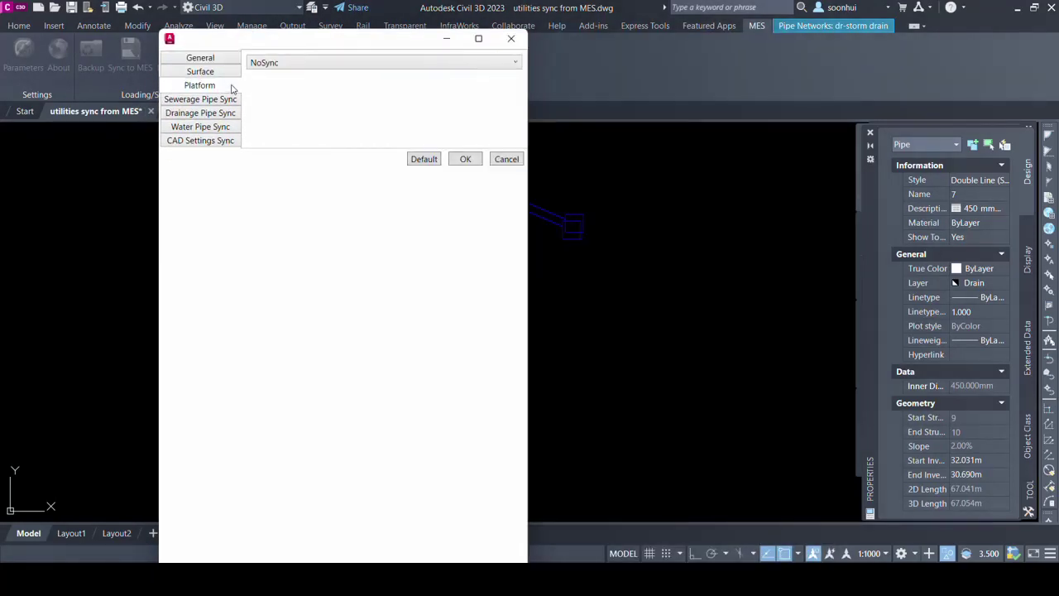
pyautogui.click(272, 65)
pyautogui.click(267, 105)
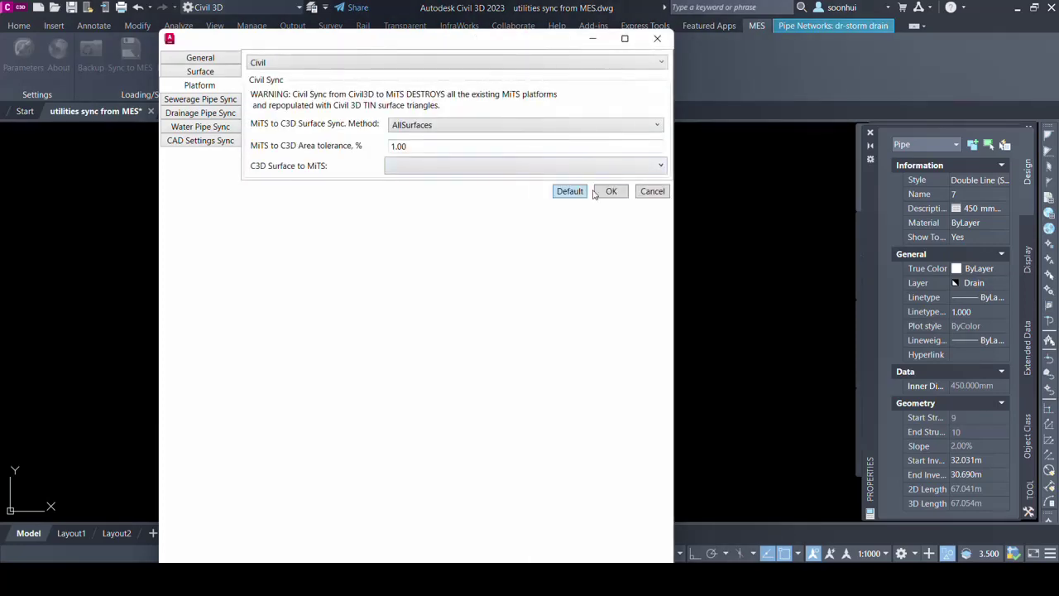
pyautogui.click(611, 193)
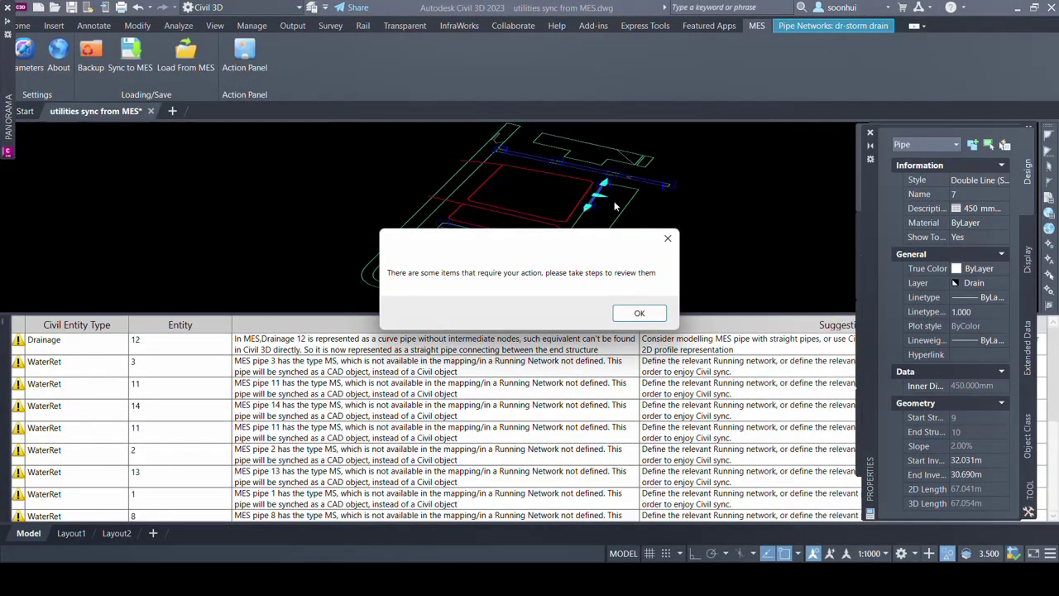
# - Dismiss the action-required message, close the issues table and hide the selected surface
pyautogui.click(639, 314)
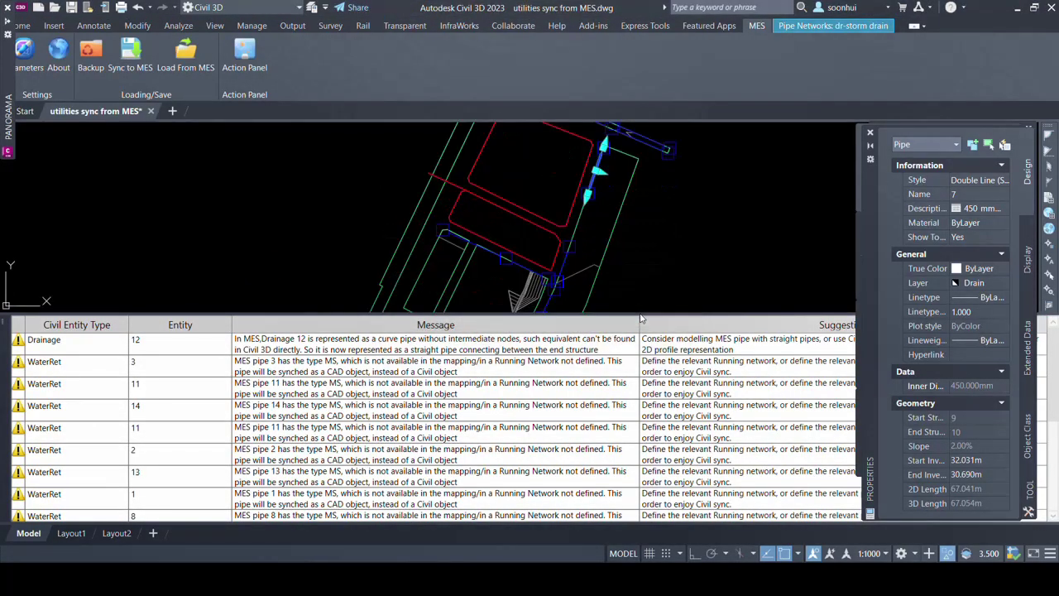
pyautogui.click(4, 324)
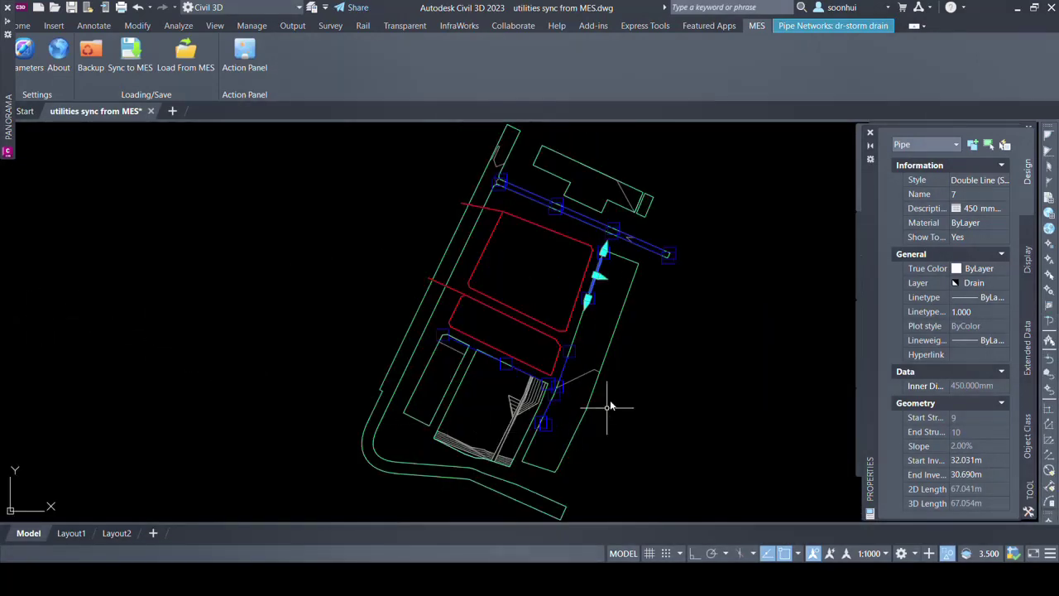
pyautogui.scroll(-1, 613, 336)
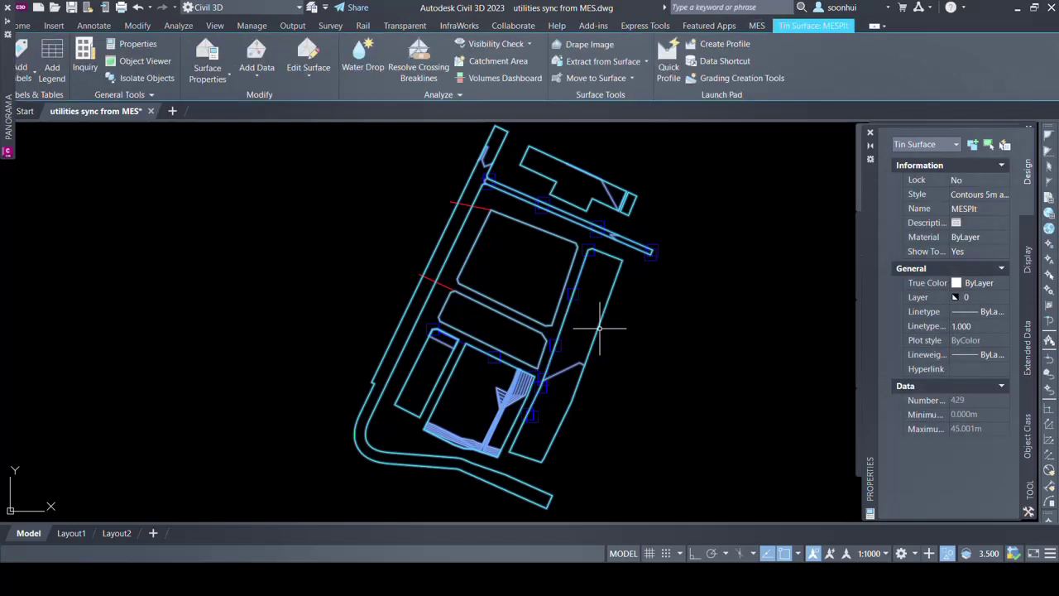
pyautogui.rightClick(623, 329)
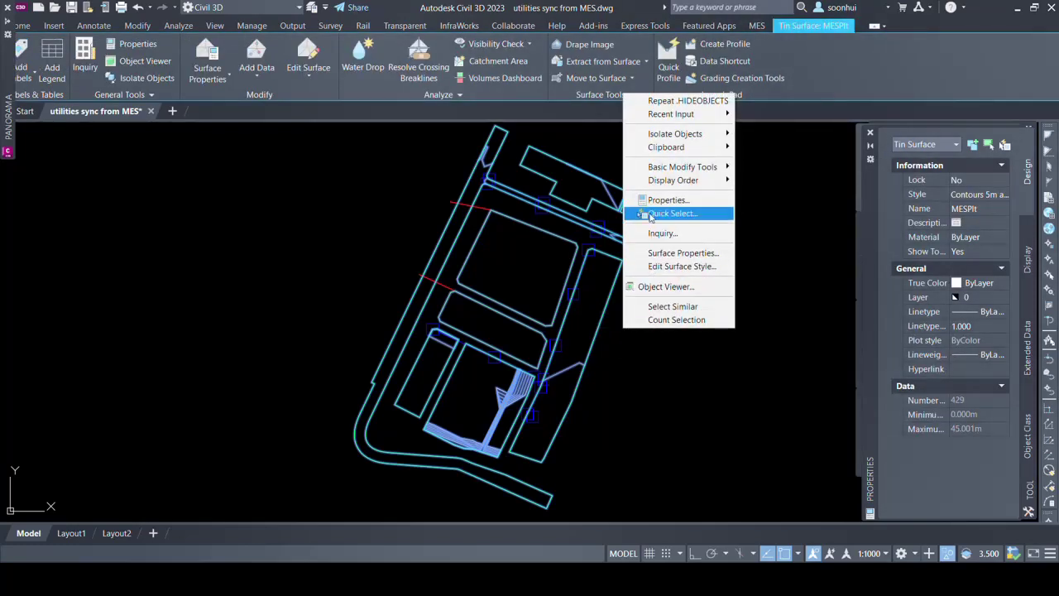
pyautogui.moveTo(675, 134)
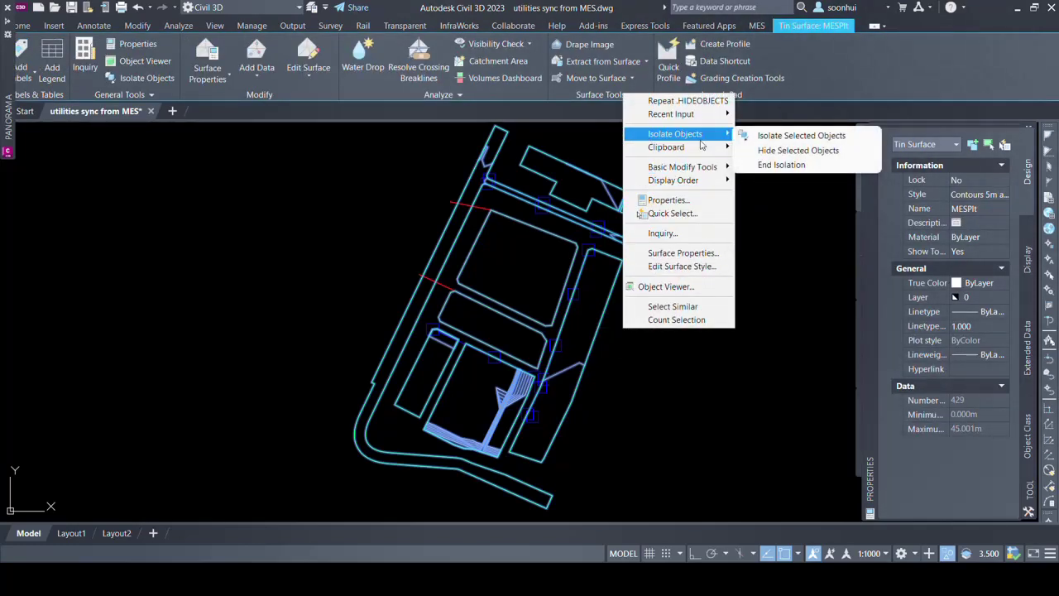
pyautogui.click(765, 150)
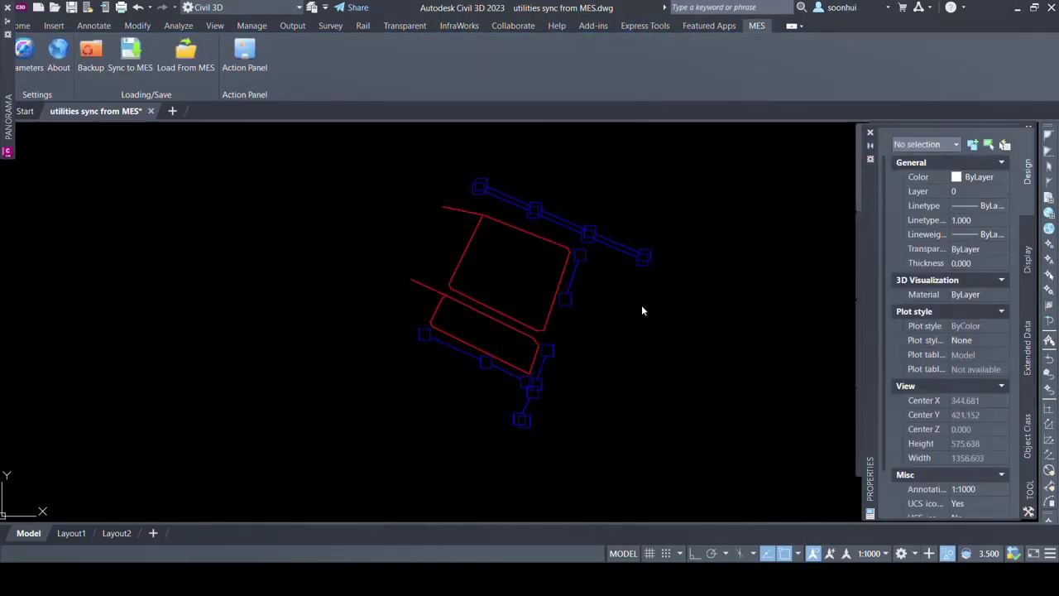
# - Select the 450 mm drain pipe 7 beside the platform and open its context menu
pyautogui.scroll(2, 626, 301)
pyautogui.scroll(2, 633, 314)
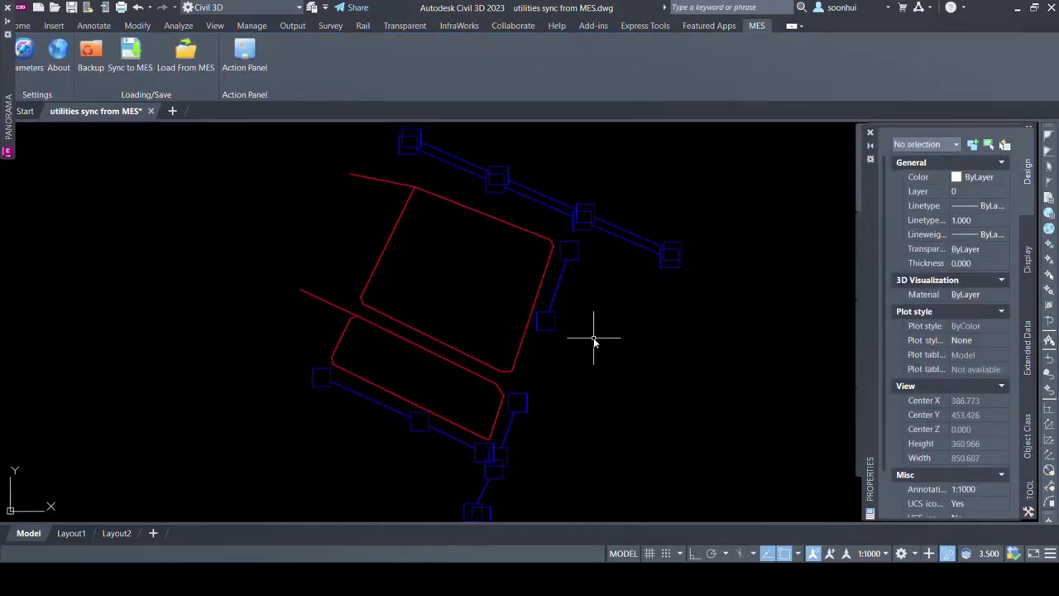
pyautogui.scroll(1, 594, 338)
pyautogui.scroll(1, 598, 324)
pyautogui.scroll(1, 594, 331)
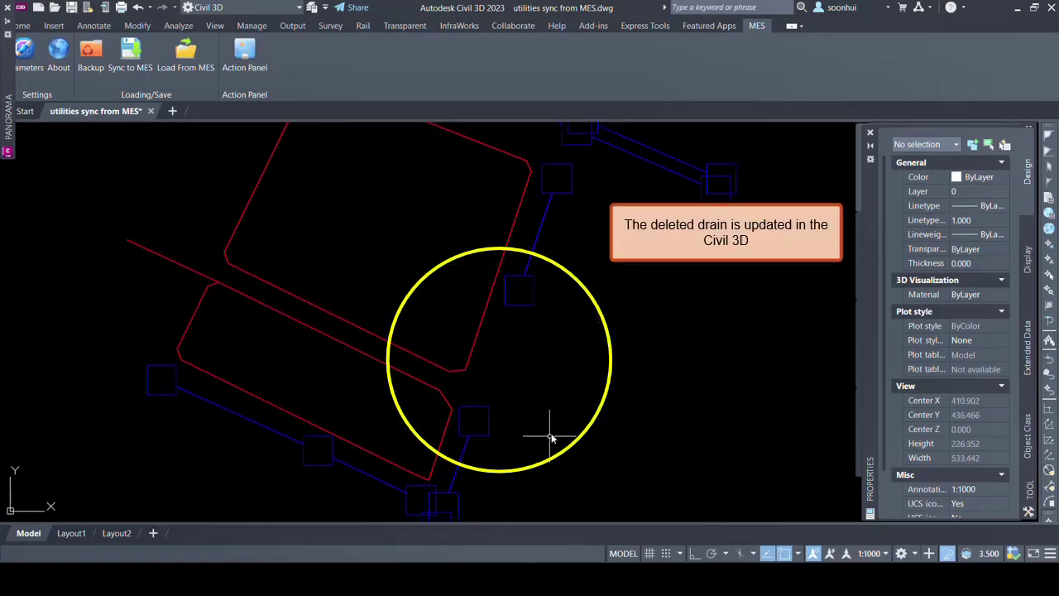
pyautogui.click(538, 238)
pyautogui.rightClick(538, 235)
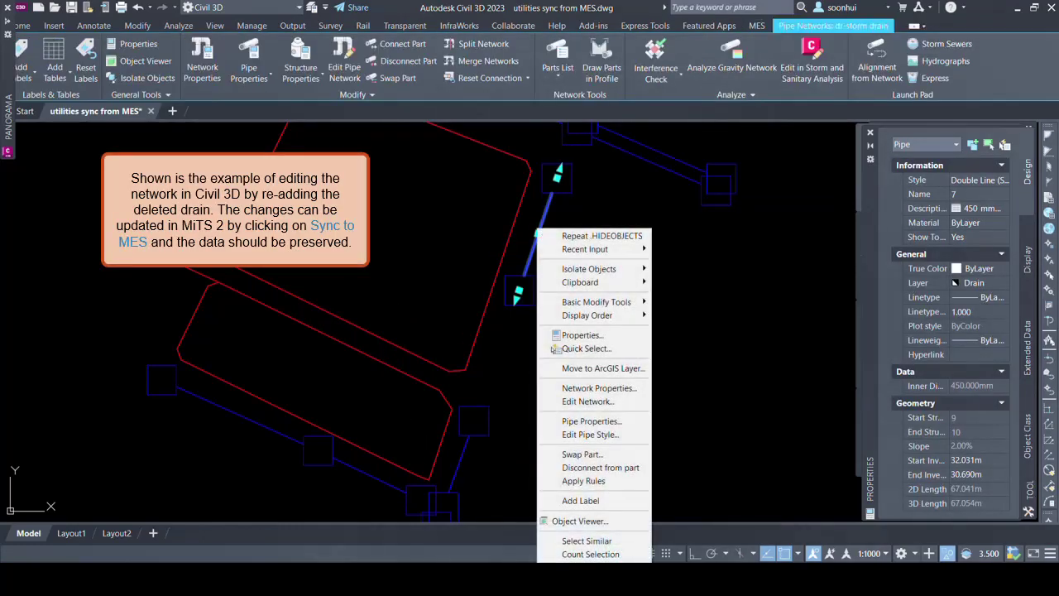
# - Edit the storm drain network with Pipes Only and the 300 mm Concrete Pipe size
pyautogui.click(583, 401)
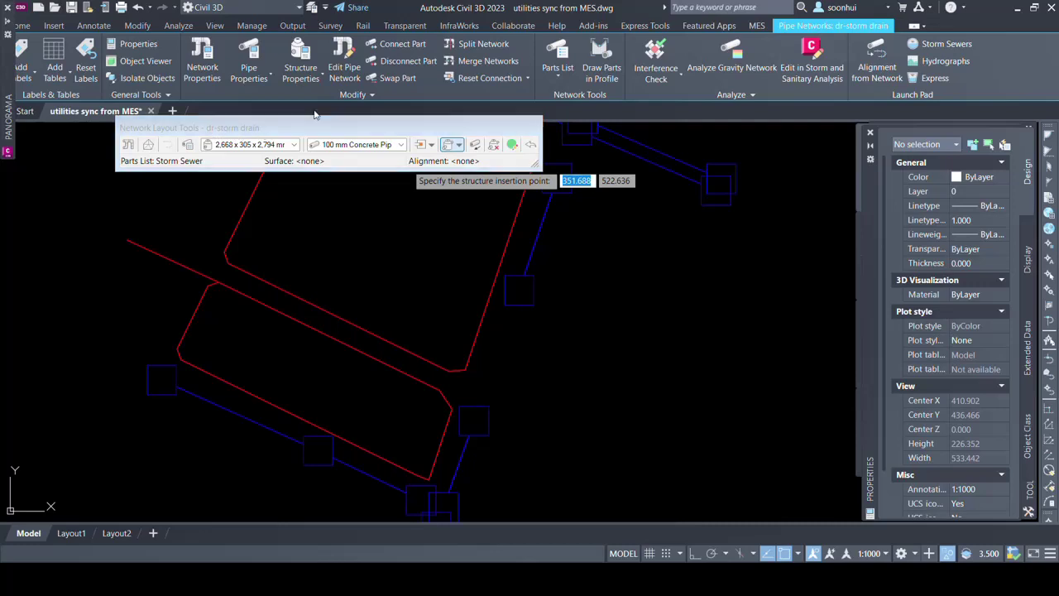
pyautogui.click(459, 149)
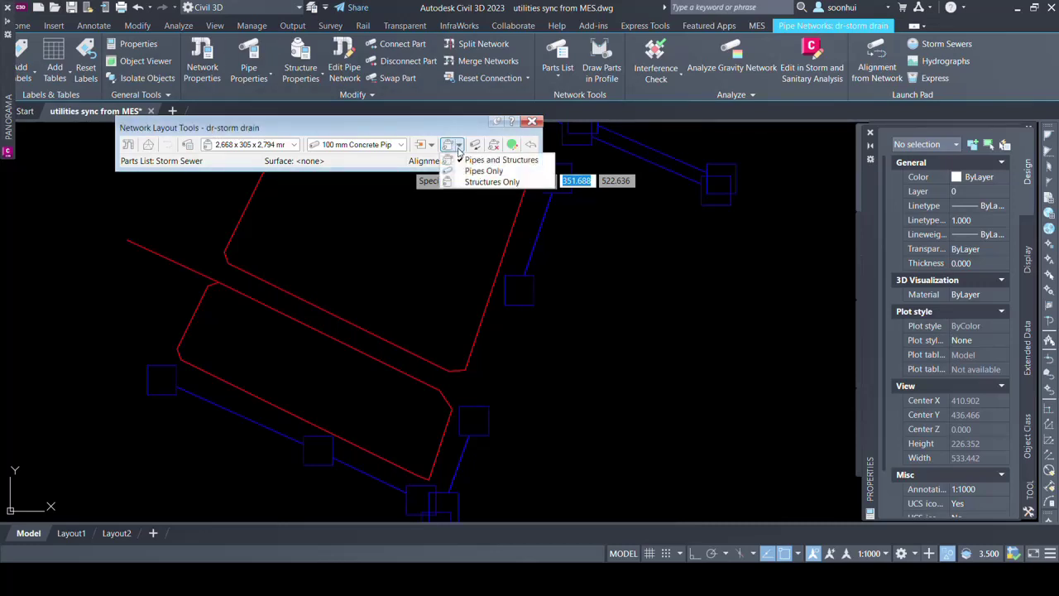
pyautogui.click(483, 170)
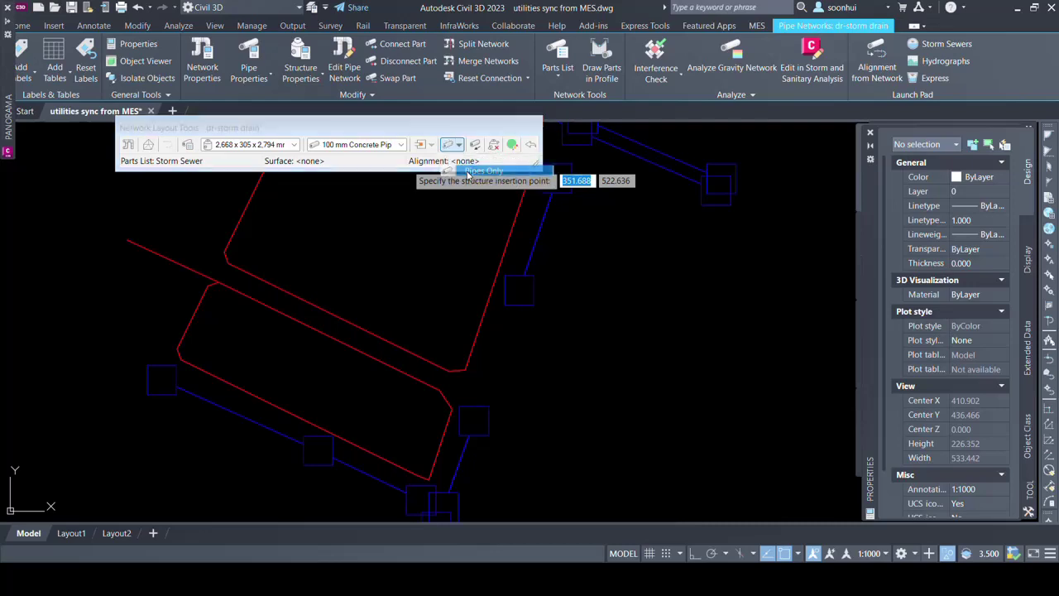
pyautogui.click(401, 145)
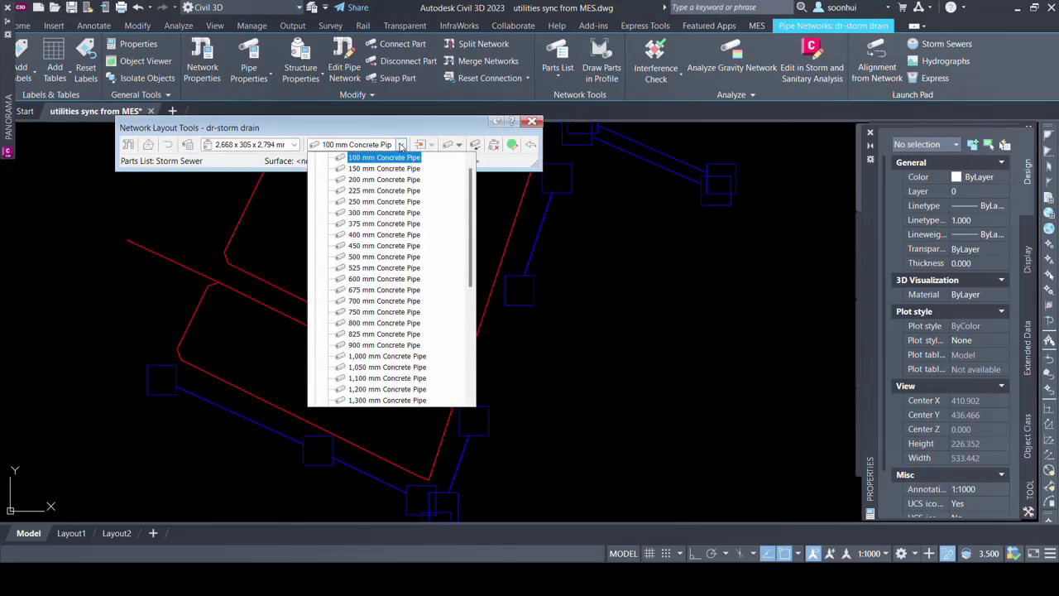
pyautogui.click(400, 214)
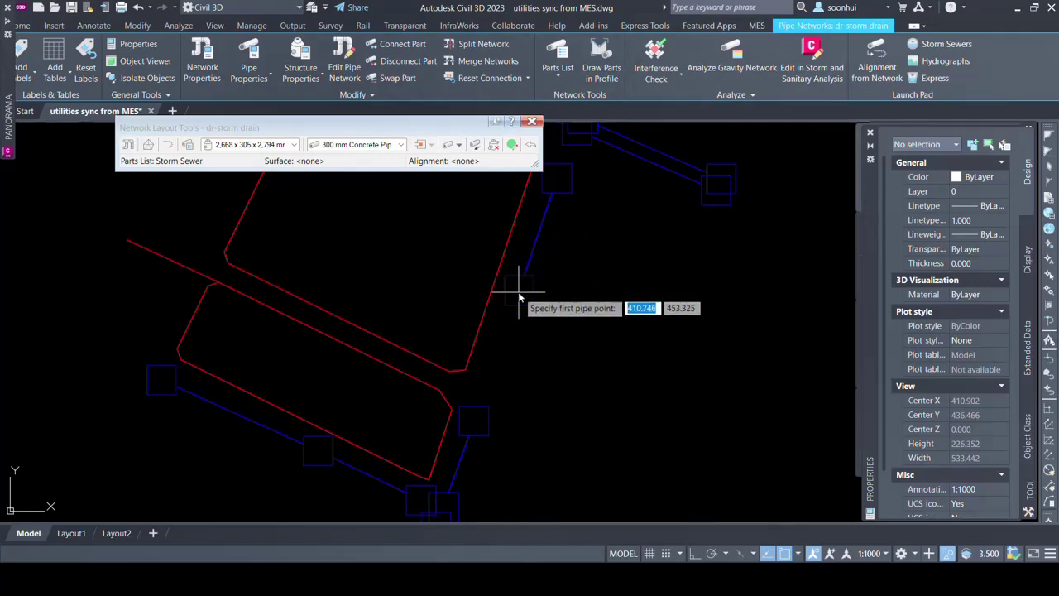
# - Draw the new pipe from the upper structure to the lower structure and close the layout tools
pyautogui.click(521, 293)
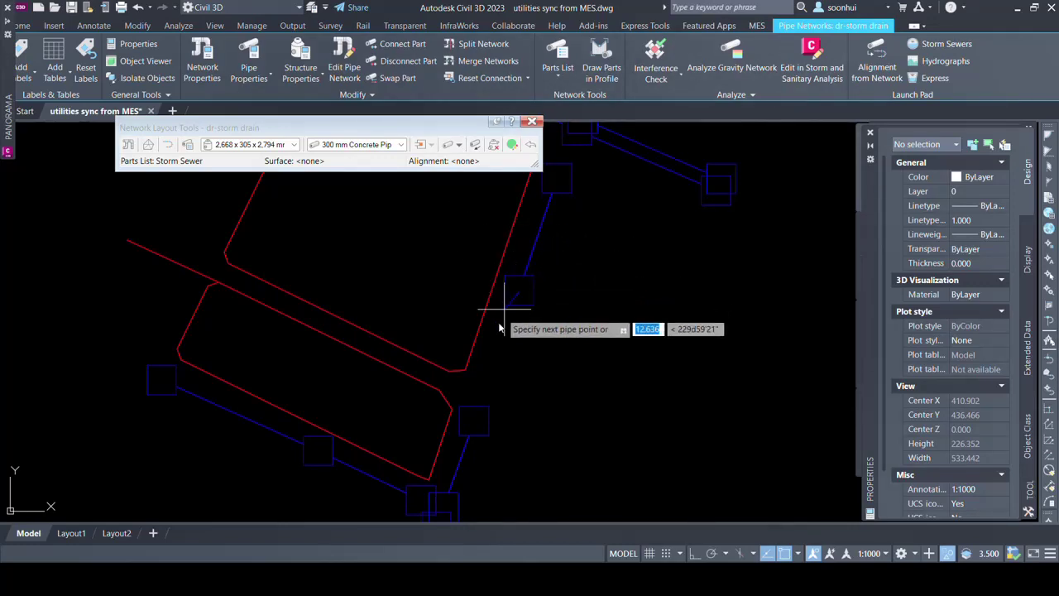
pyautogui.click(477, 423)
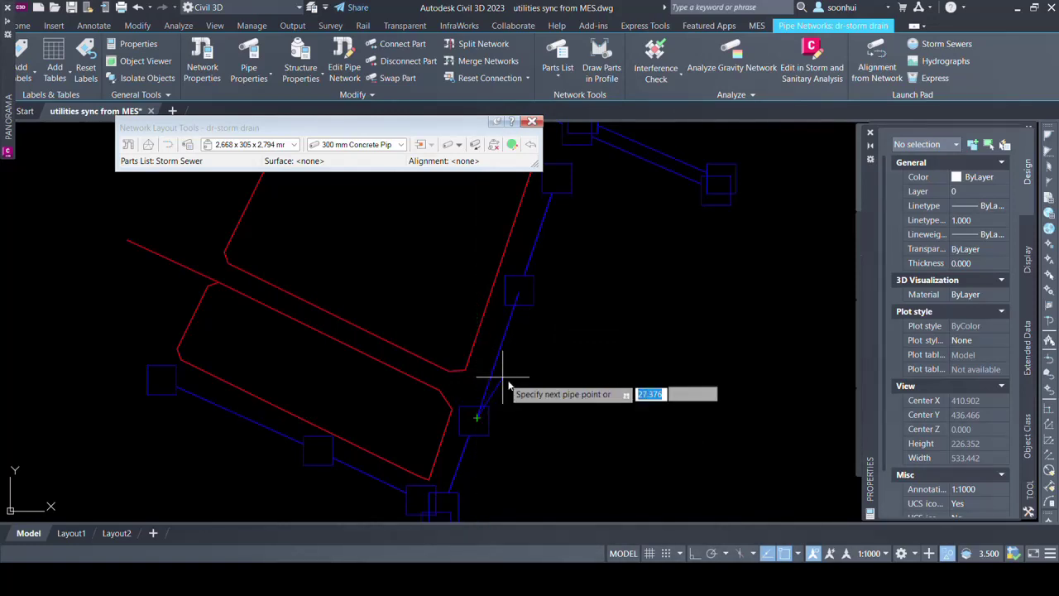
pyautogui.rightClick(519, 389)
pyautogui.click(538, 396)
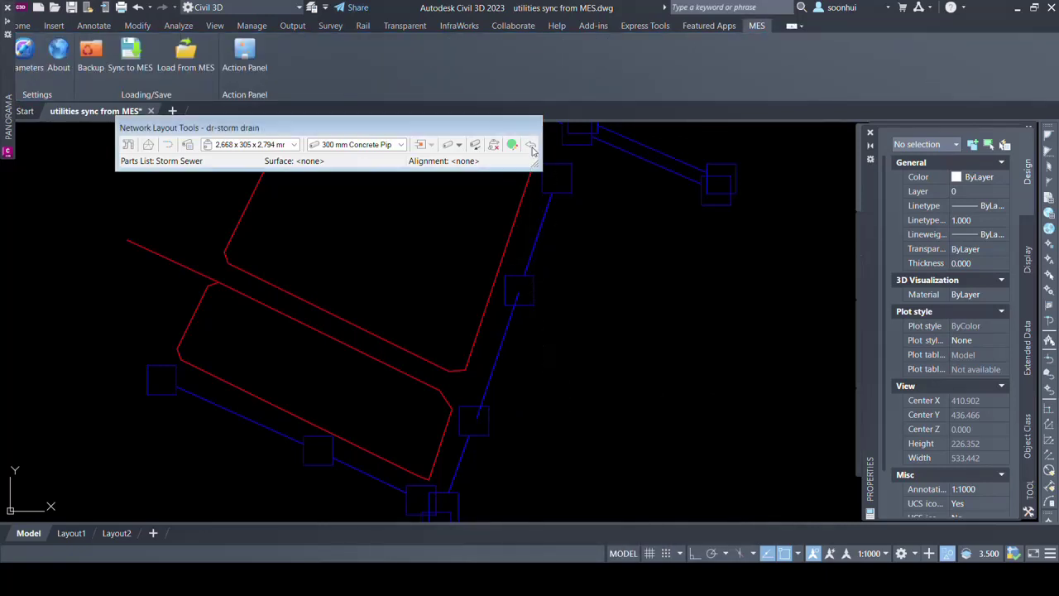
pyautogui.click(532, 121)
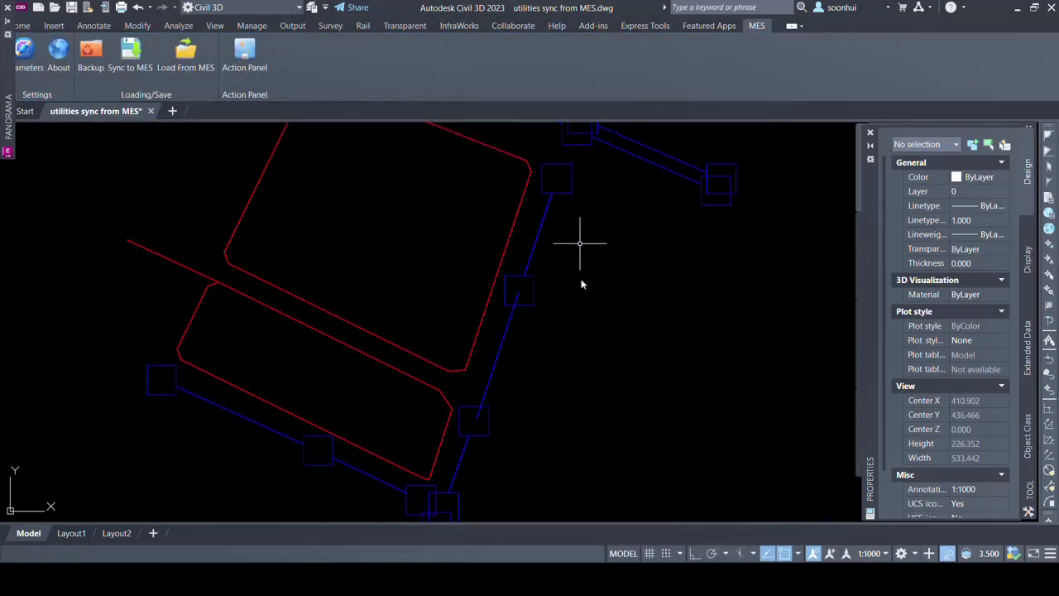
pyautogui.click(535, 299)
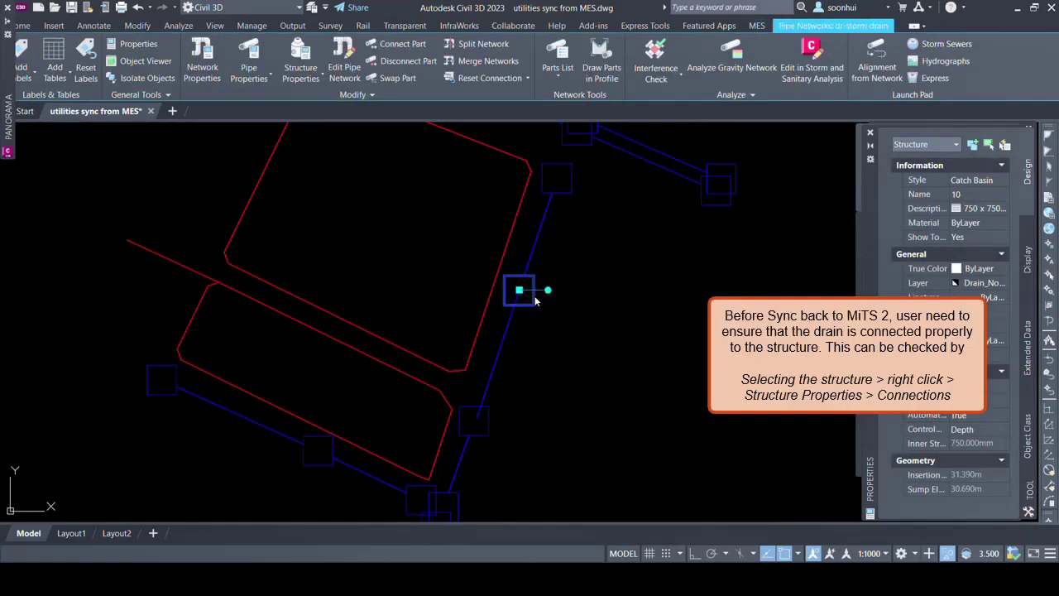
pyautogui.rightClick(535, 299)
pyautogui.click(566, 396)
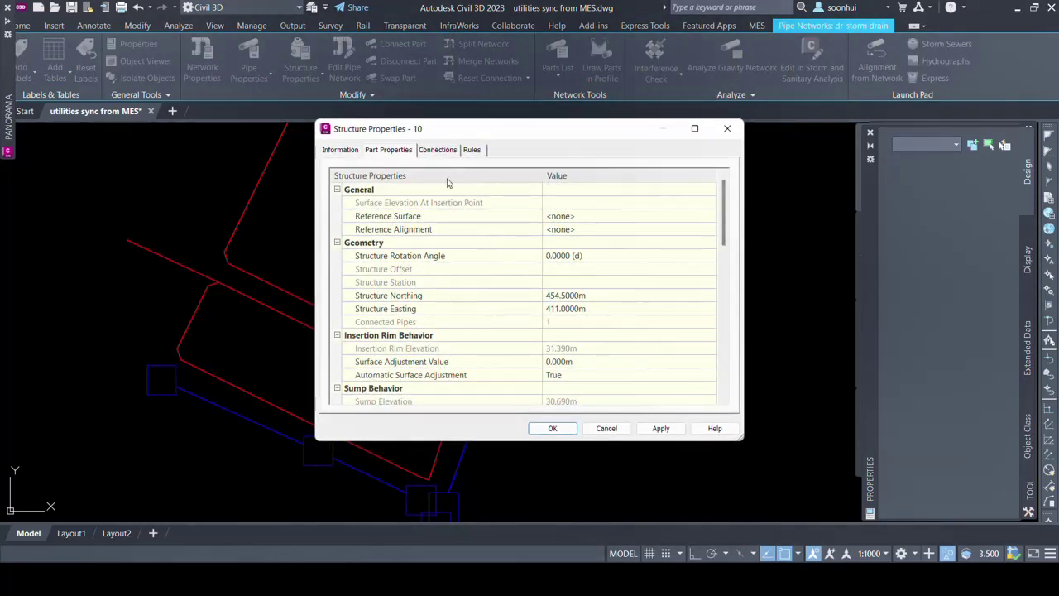
pyautogui.click(438, 150)
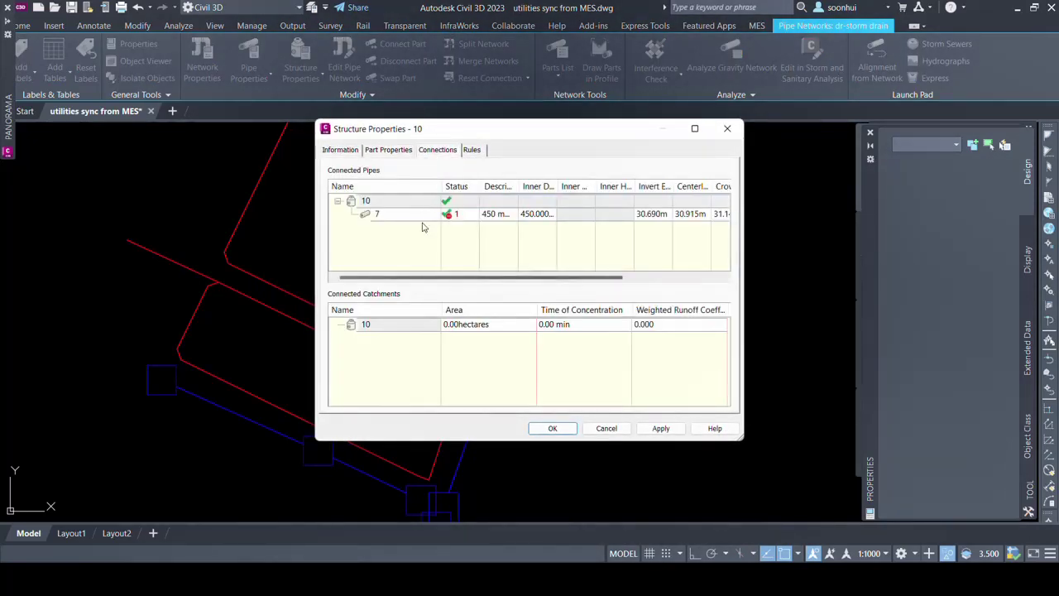
pyautogui.click(728, 130)
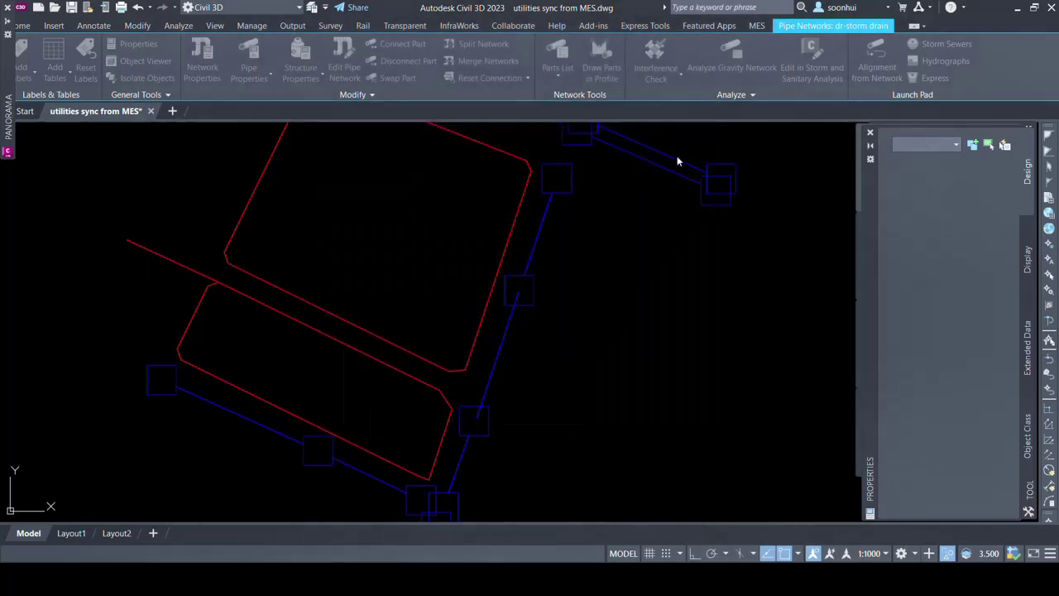
# - Grip-stretch the new 300 mm pipe's upper end onto structure 10 and lower end onto structure 11
pyautogui.click(505, 335)
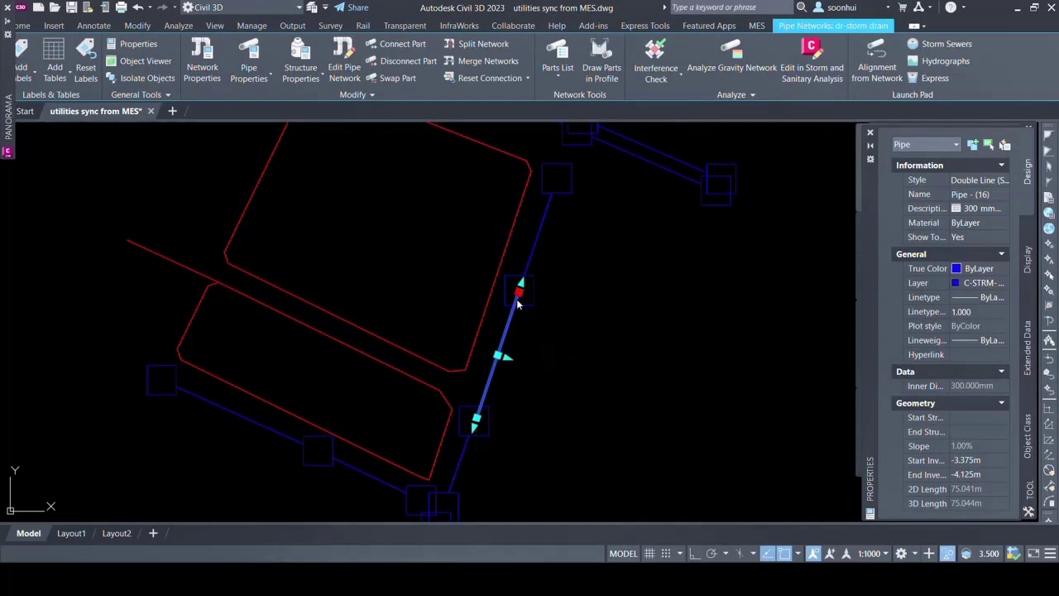
pyautogui.click(518, 291)
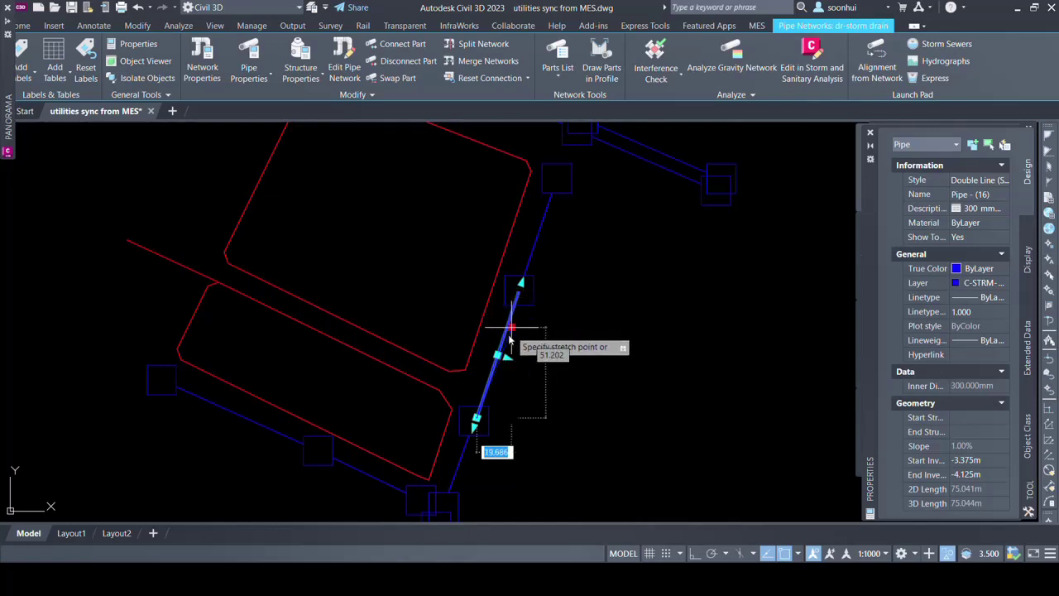
pyautogui.click(516, 291)
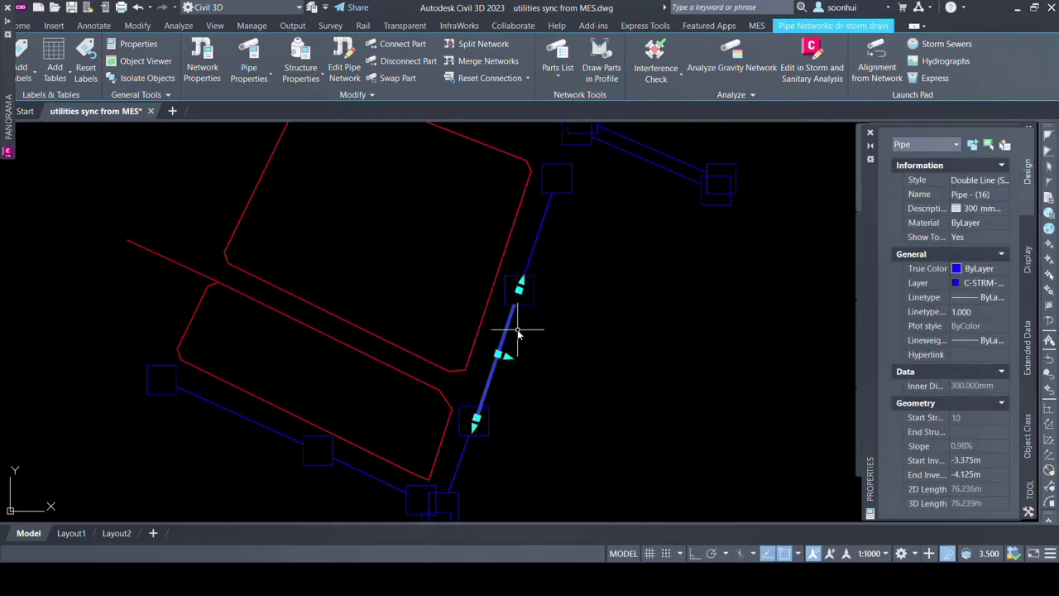
pyautogui.click(477, 418)
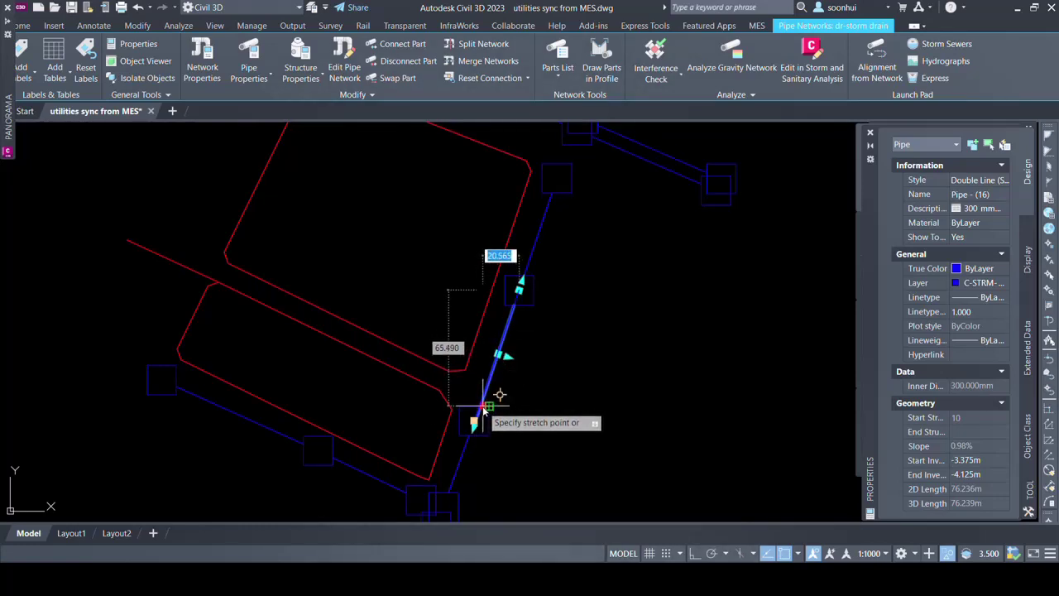
pyautogui.click(484, 409)
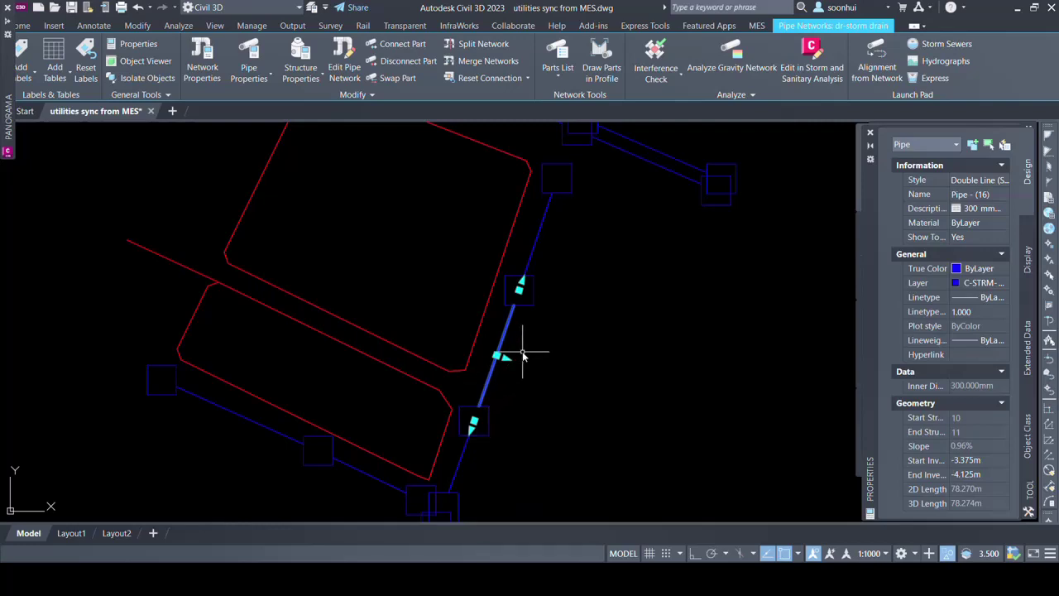
pyautogui.press('Escape')
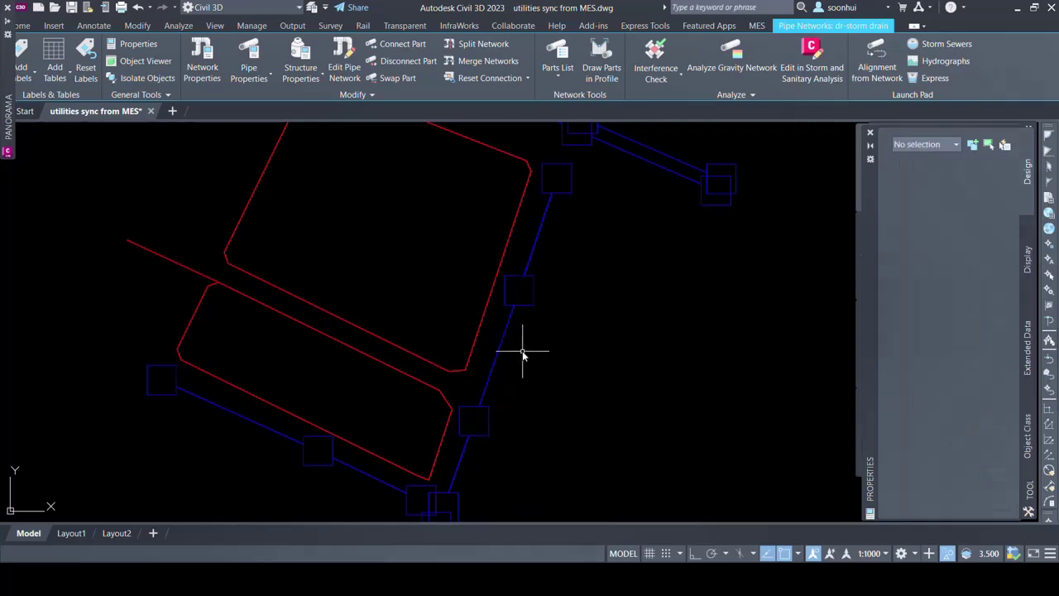
pyautogui.click(532, 300)
pyautogui.rightClick(535, 303)
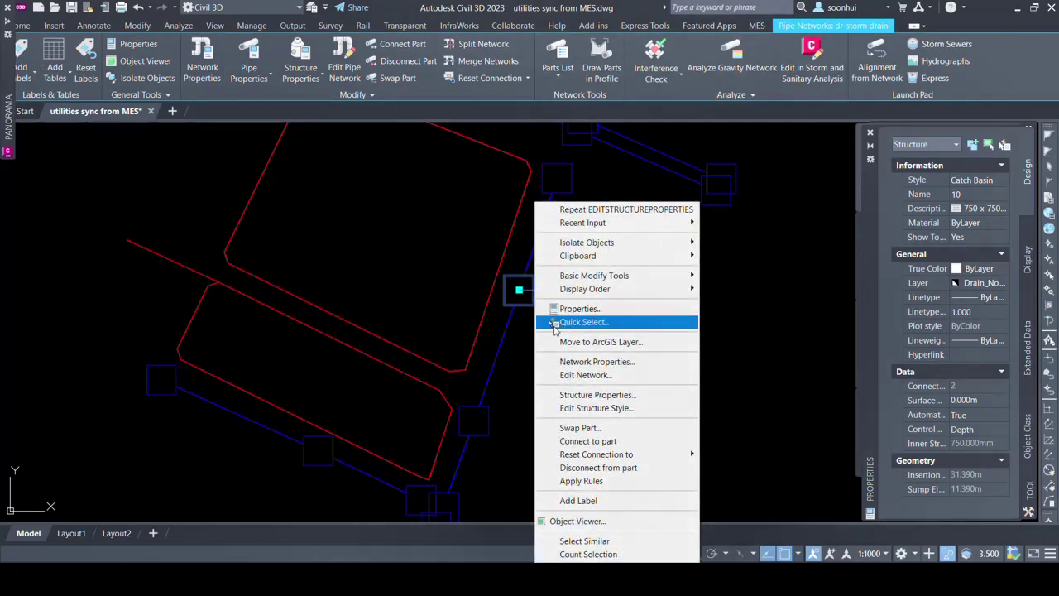
pyautogui.click(561, 395)
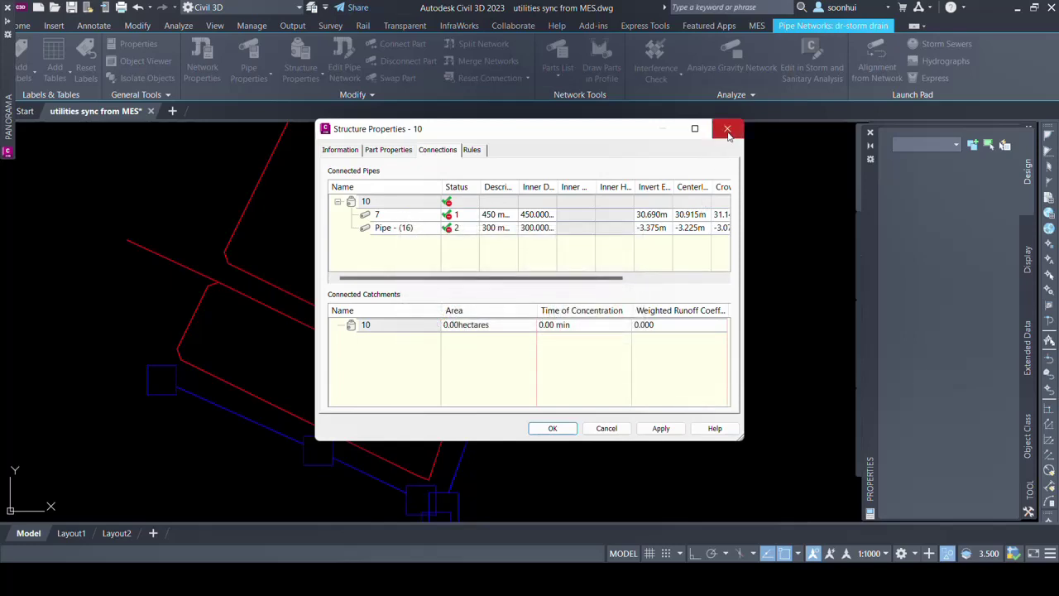
pyautogui.moveTo(727, 135); pyautogui.dragTo(729, 137)
pyautogui.press('Escape')
pyautogui.press('Escape')
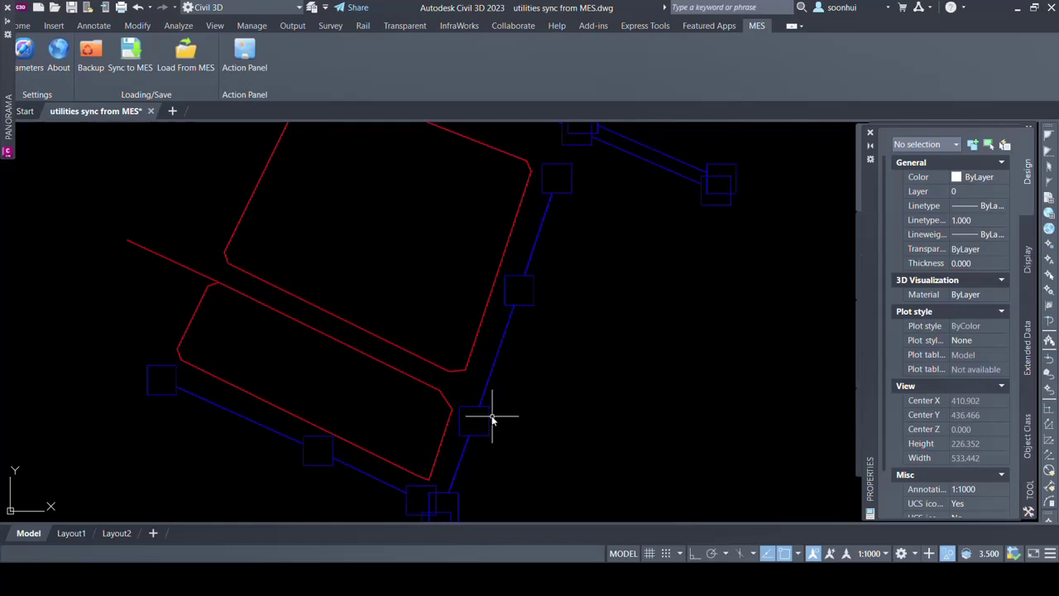
pyautogui.click(488, 419)
pyautogui.rightClick(489, 416)
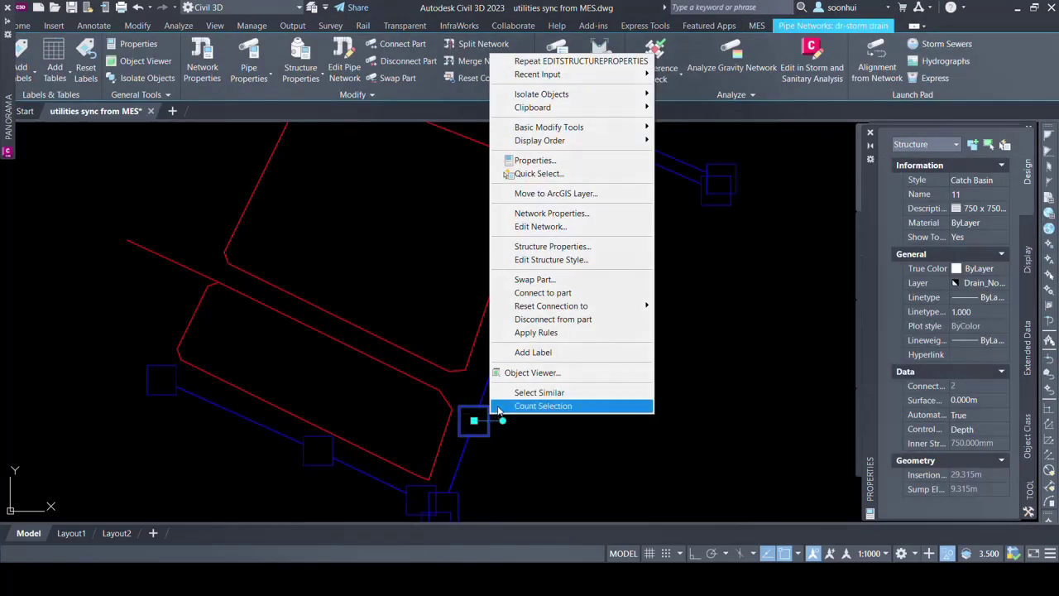
pyautogui.click(527, 248)
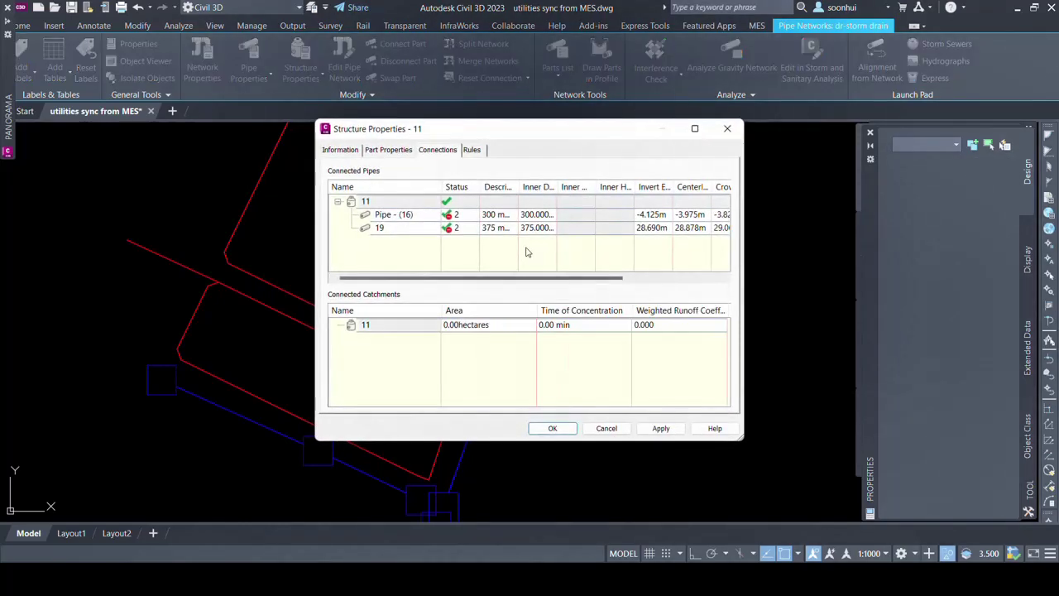
pyautogui.rightClick(424, 222)
pyautogui.click(416, 237)
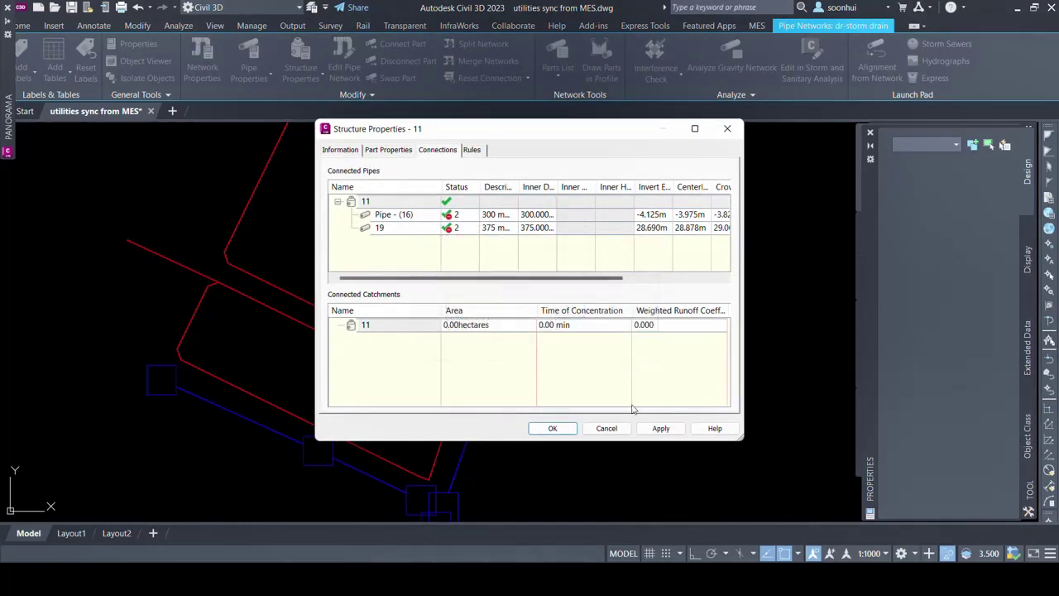
pyautogui.click(623, 428)
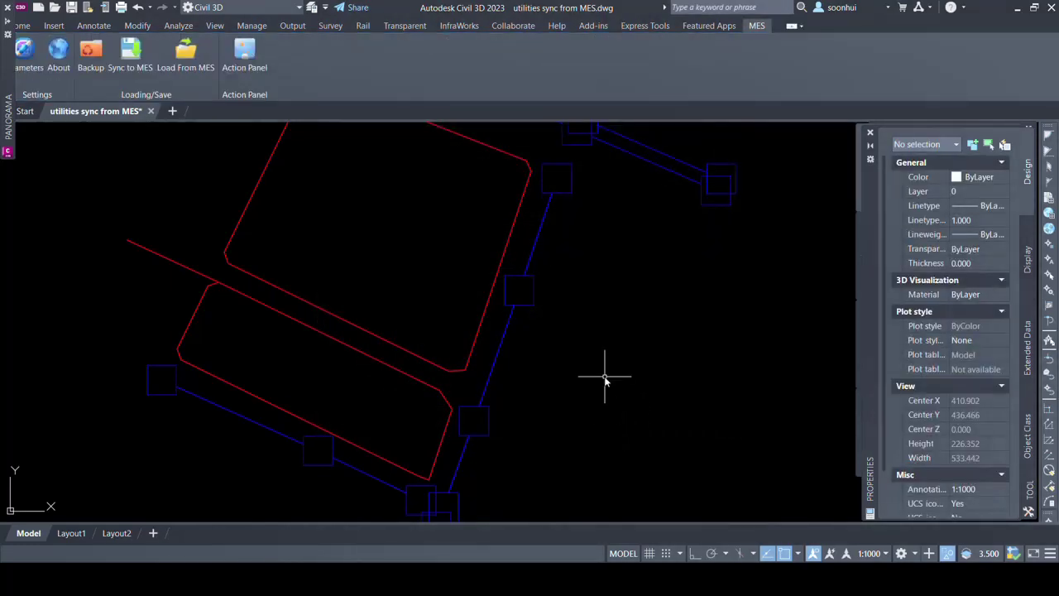
pyautogui.scroll(-2, 608, 372)
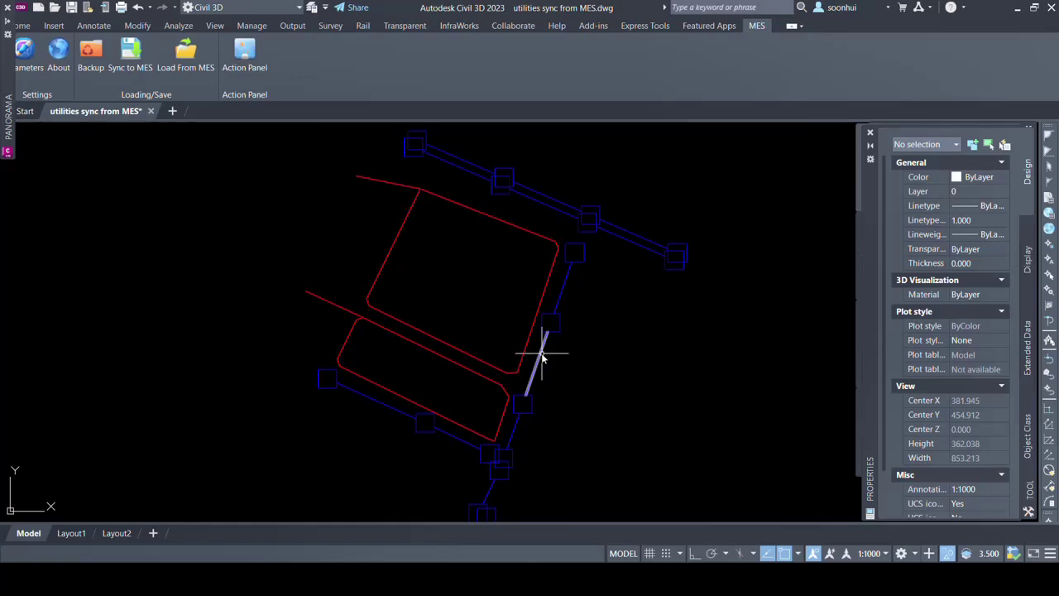
# - Open the properties of the new 300 mm Pipe - (16)
pyautogui.click(542, 356)
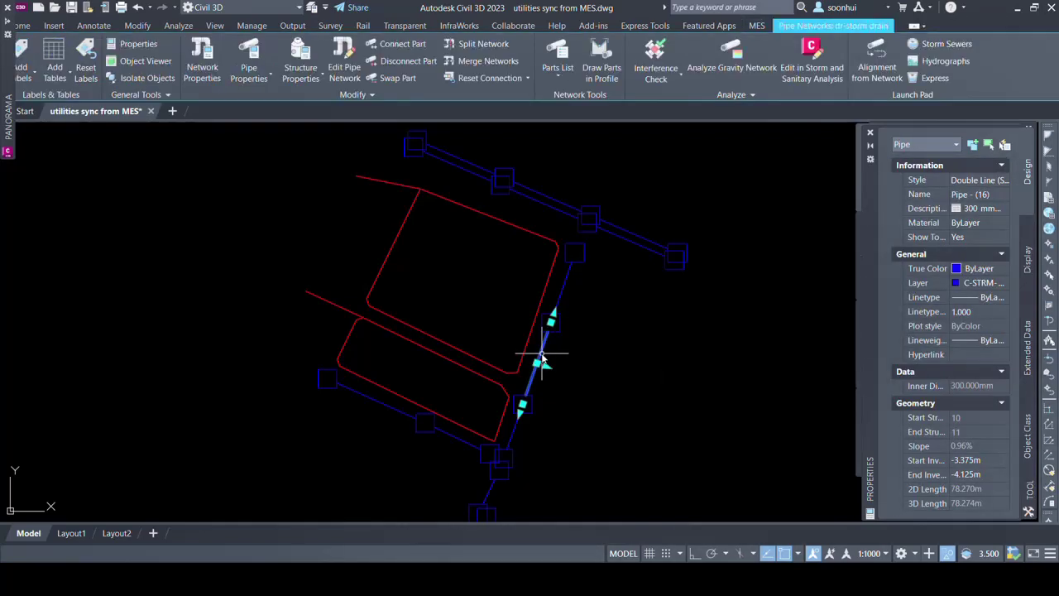
pyautogui.rightClick(542, 360)
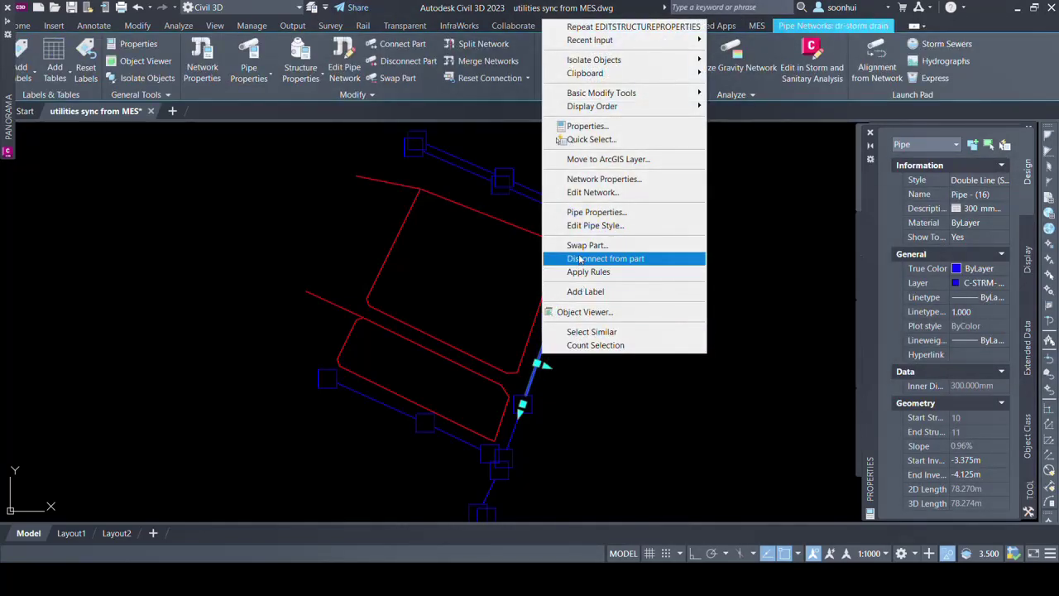
pyautogui.click(577, 214)
pyautogui.moveTo(508, 188)
pyautogui.mouseDown()
pyautogui.moveTo(533, 168)
pyautogui.moveTo(537, 119)
pyautogui.mouseUp()
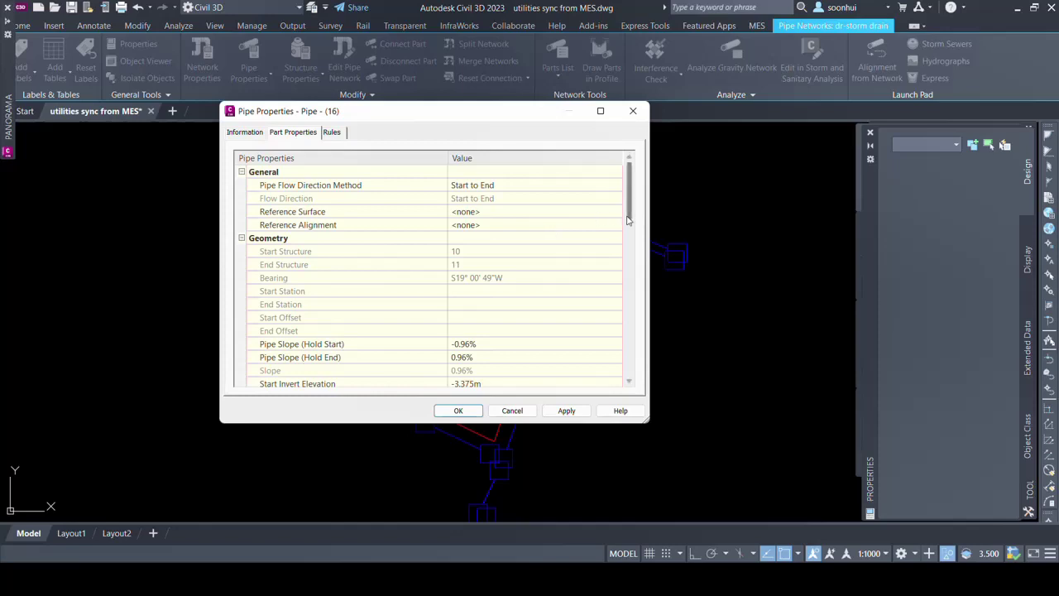
pyautogui.moveTo(630, 219); pyautogui.dragTo(631, 248)
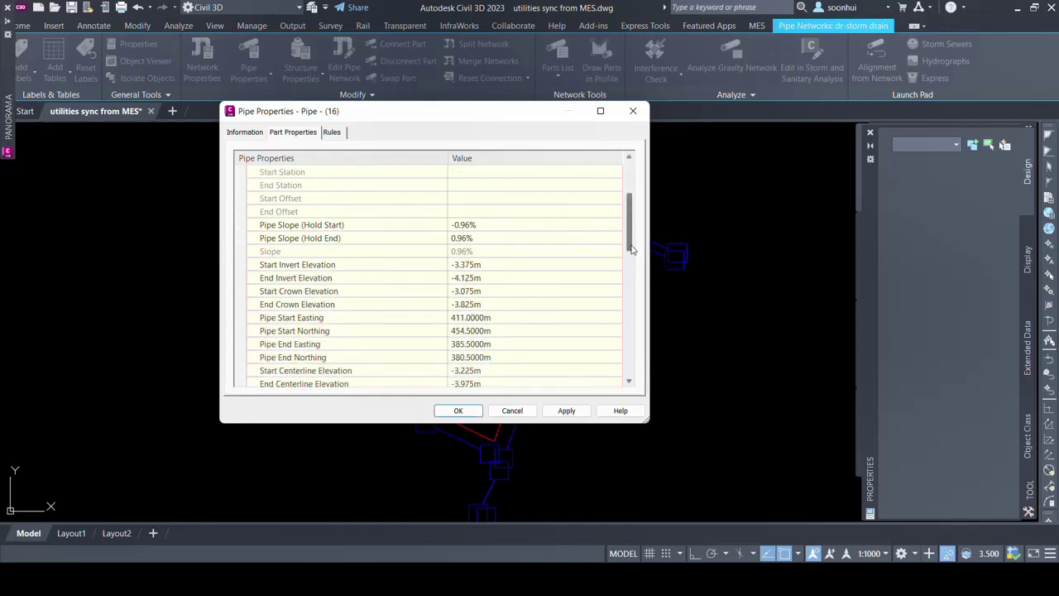
# - Set the start invert elevation to 30.52 and the end invert elevation to 29.9
pyautogui.click(380, 269)
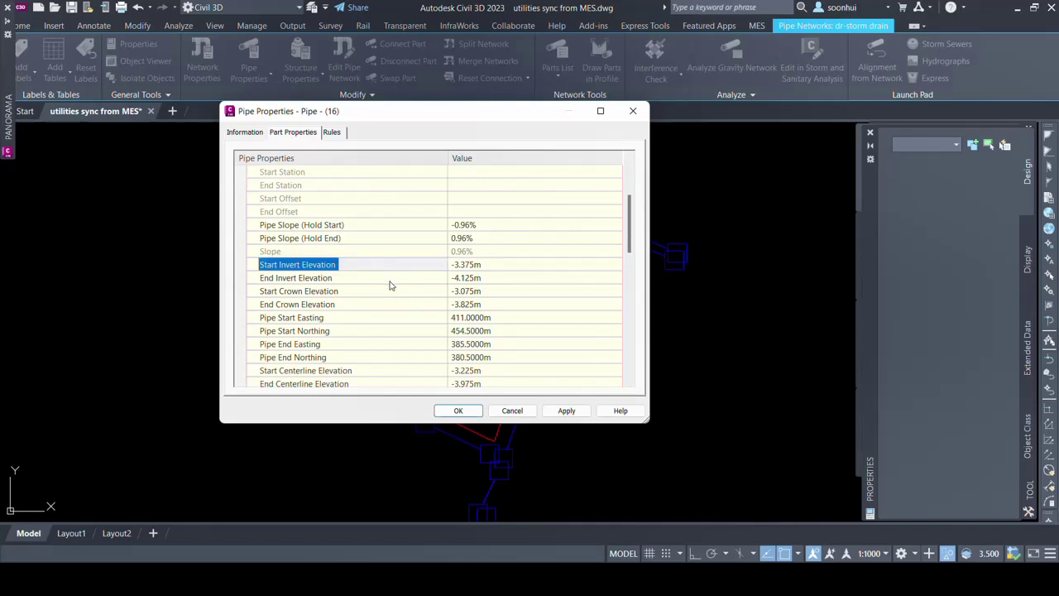
pyautogui.click(390, 284)
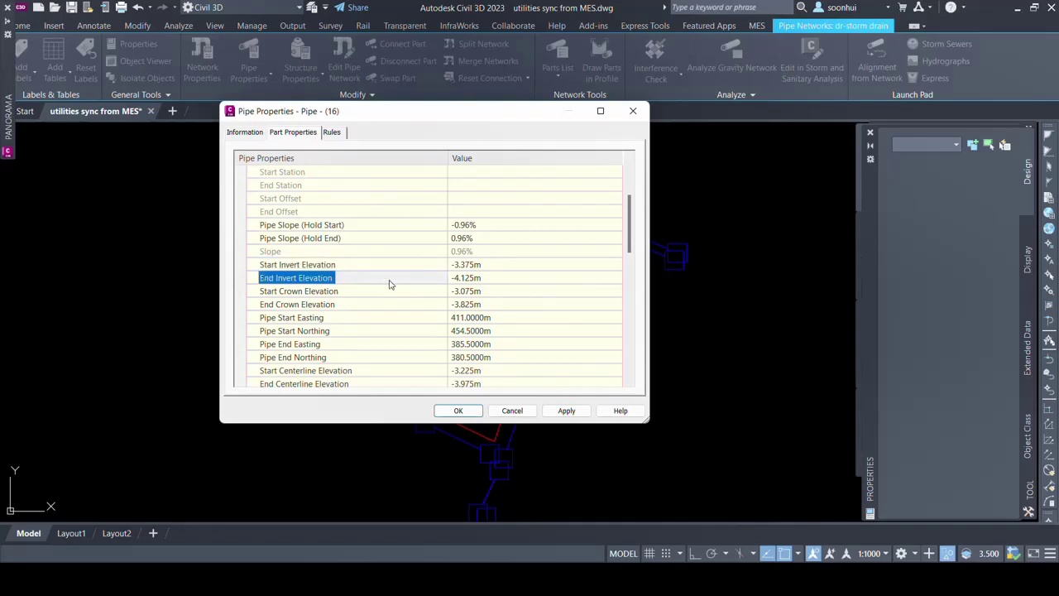
pyautogui.doubleClick(480, 266)
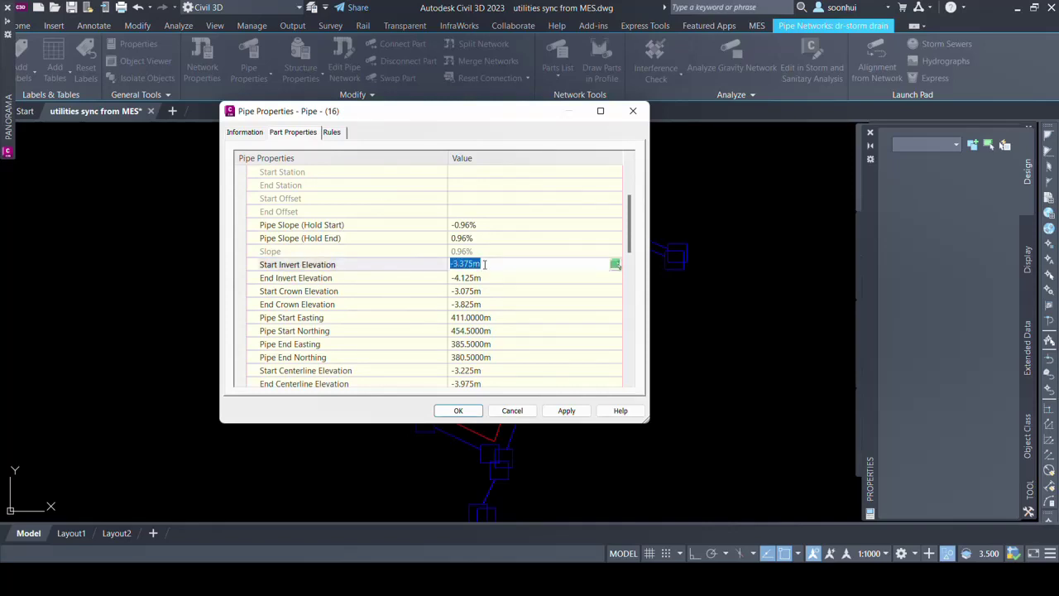
pyautogui.write('30.52')
pyautogui.press('Return')
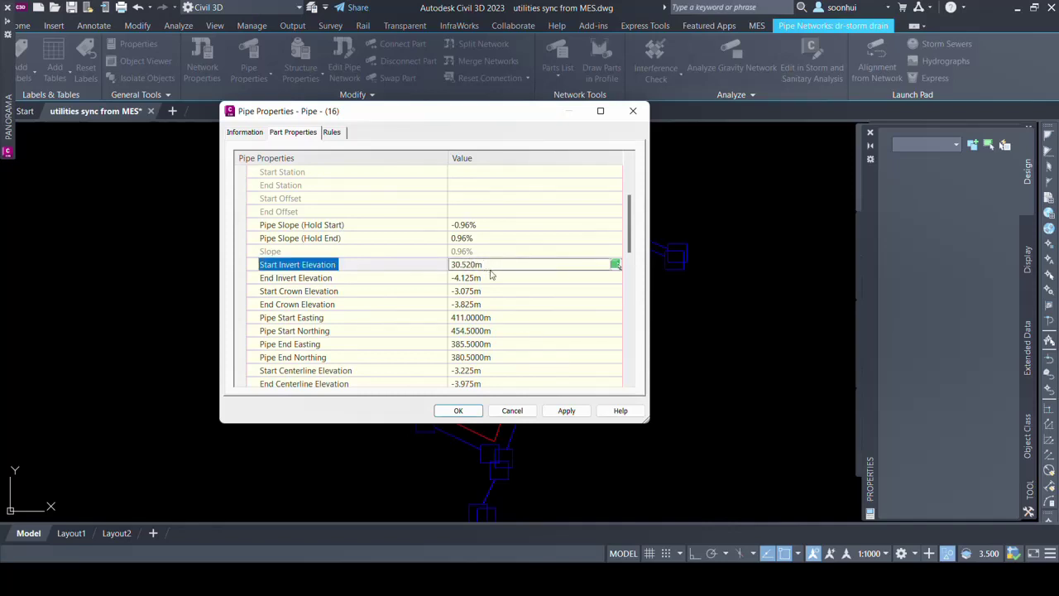
pyautogui.click(493, 281)
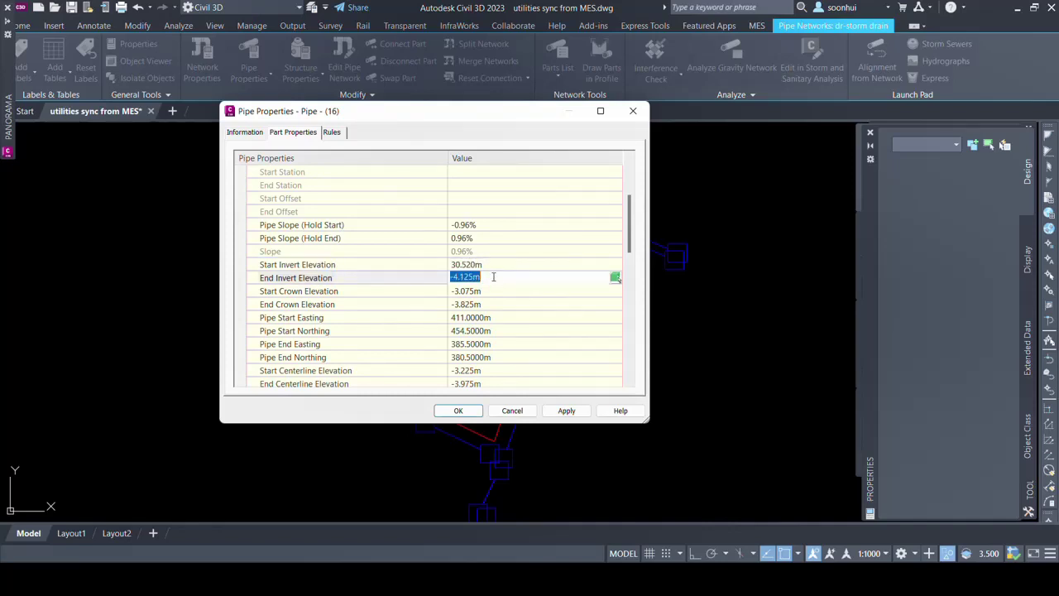
pyautogui.write('29.9')
pyautogui.press('Return')
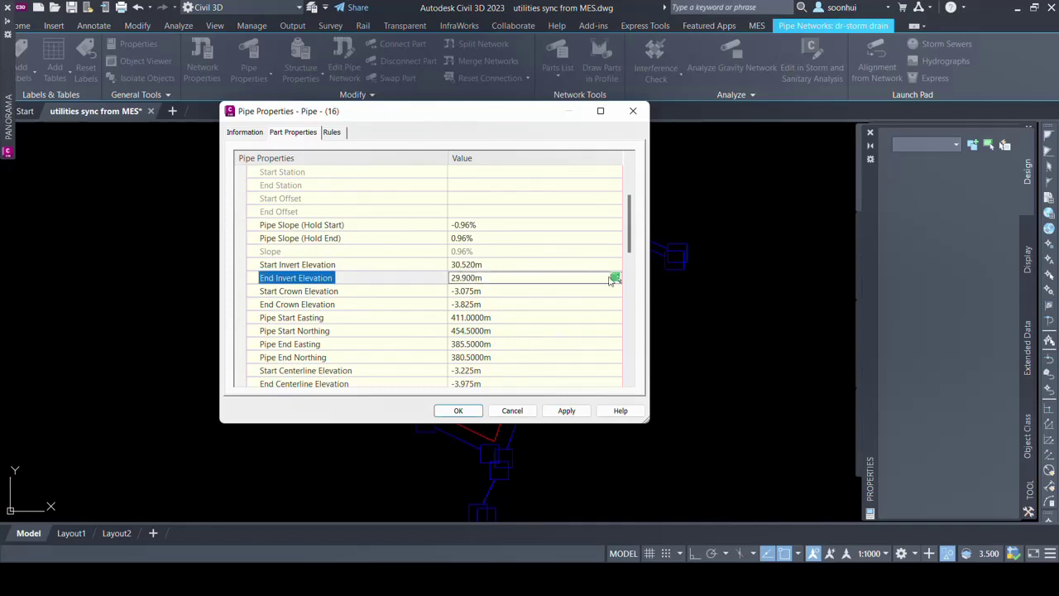
# - Check the 2D/3D lengths and inner diameter, apply, and verify inverts 30.520 and 29.900
pyautogui.moveTo(628, 249); pyautogui.dragTo(632, 280)
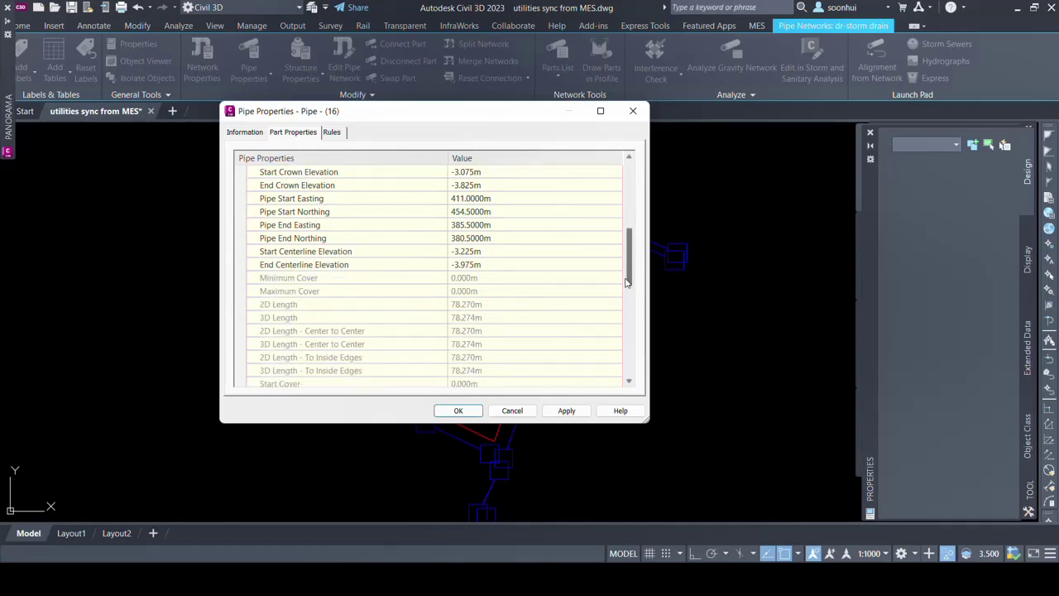
pyautogui.click(495, 305)
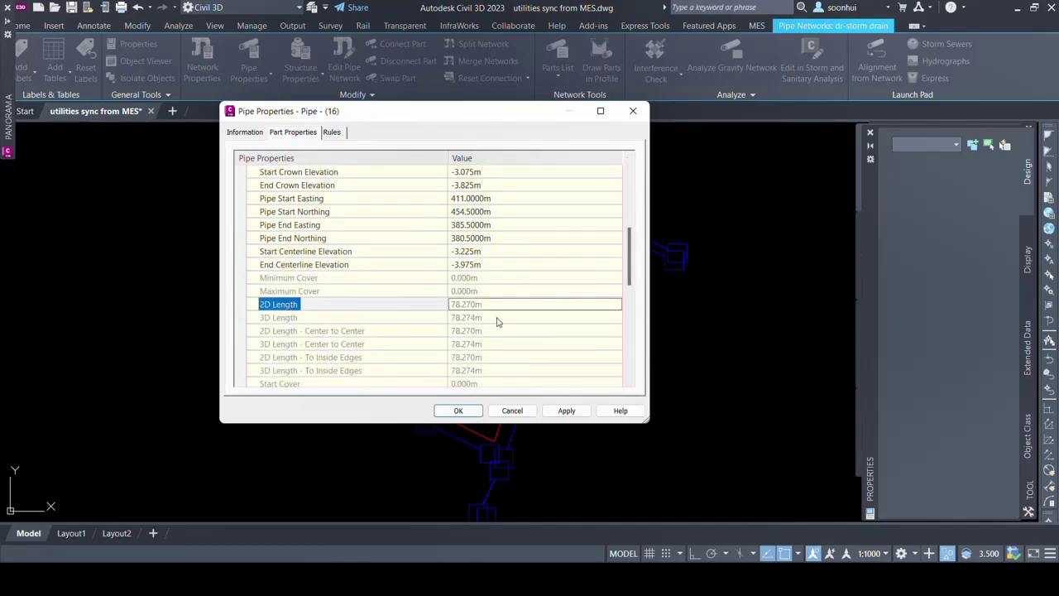
pyautogui.click(497, 319)
pyautogui.moveTo(630, 278); pyautogui.dragTo(638, 372)
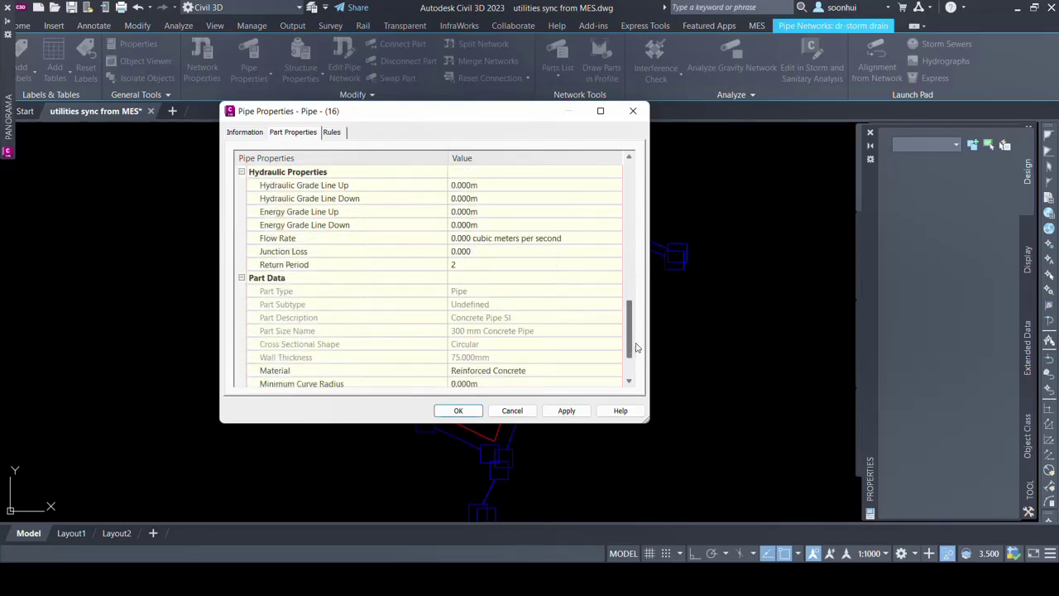
pyautogui.click(485, 372)
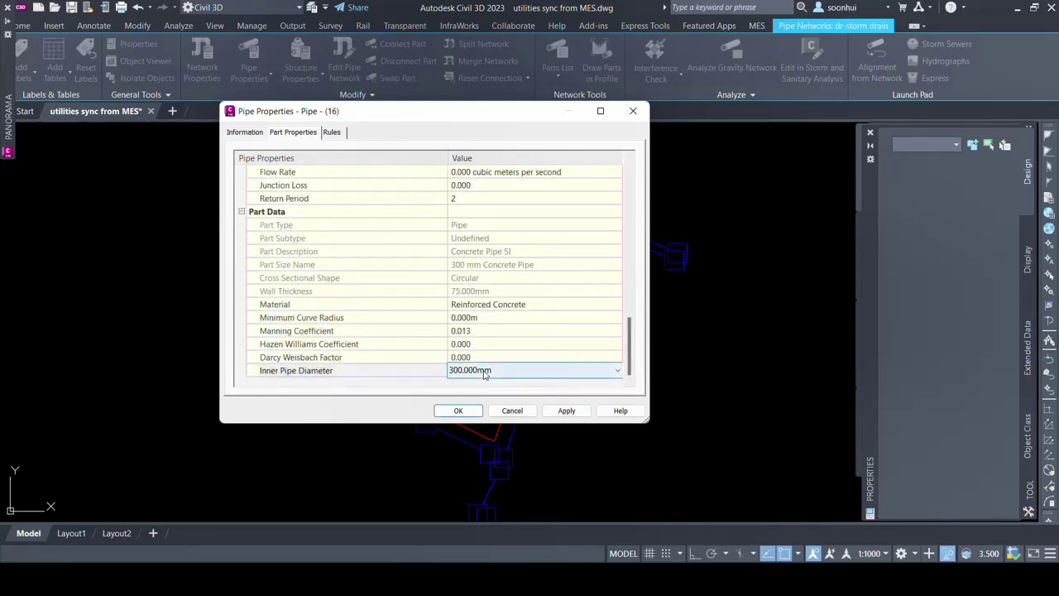
pyautogui.click(571, 411)
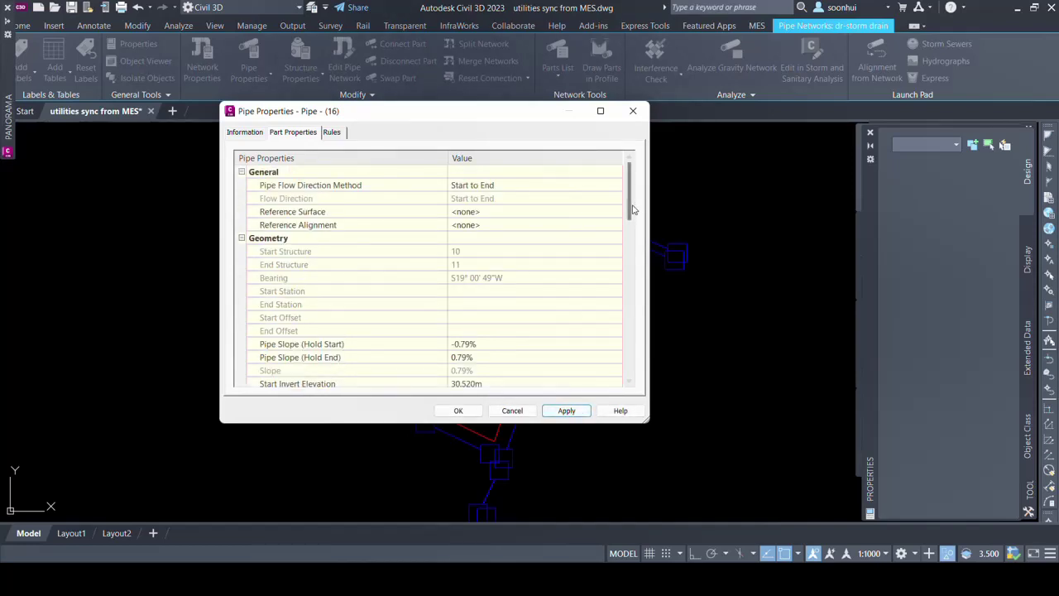
pyautogui.moveTo(633, 209); pyautogui.dragTo(633, 242)
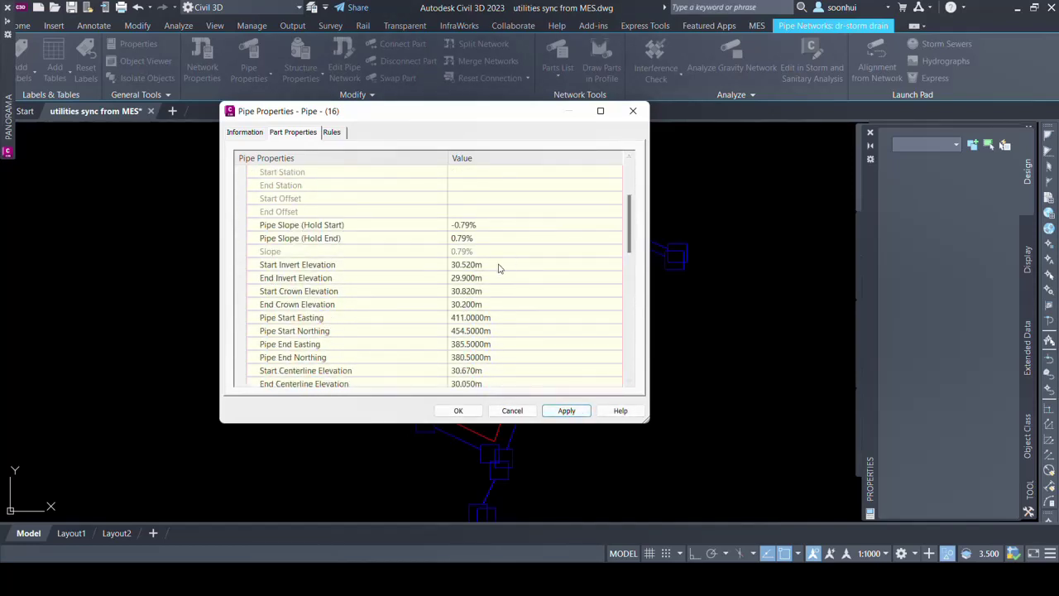
pyautogui.click(499, 265)
pyautogui.click(499, 278)
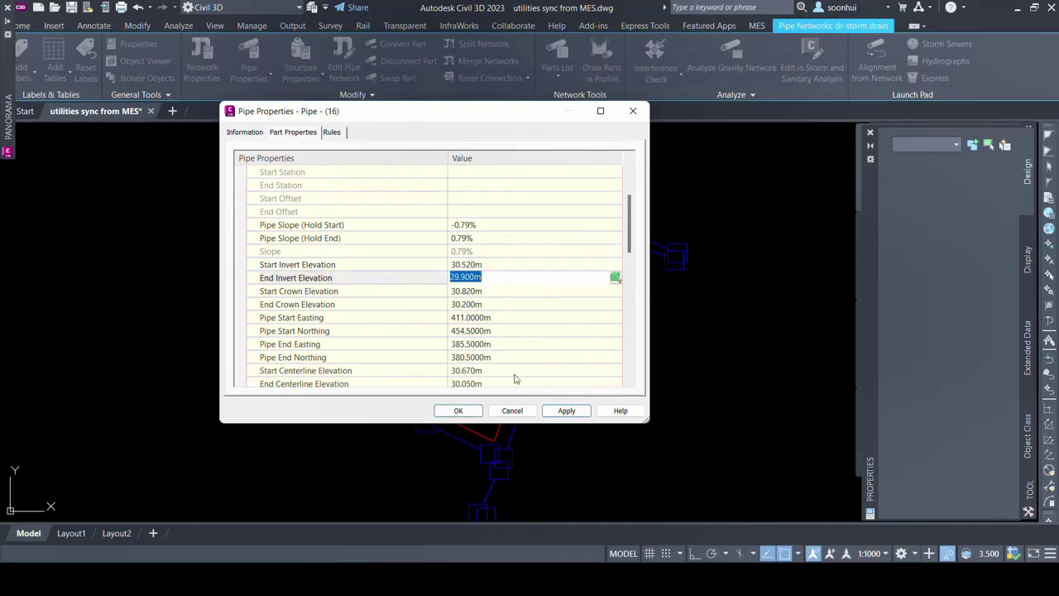
# - Close the pipe properties and save the drawing
pyautogui.click(459, 411)
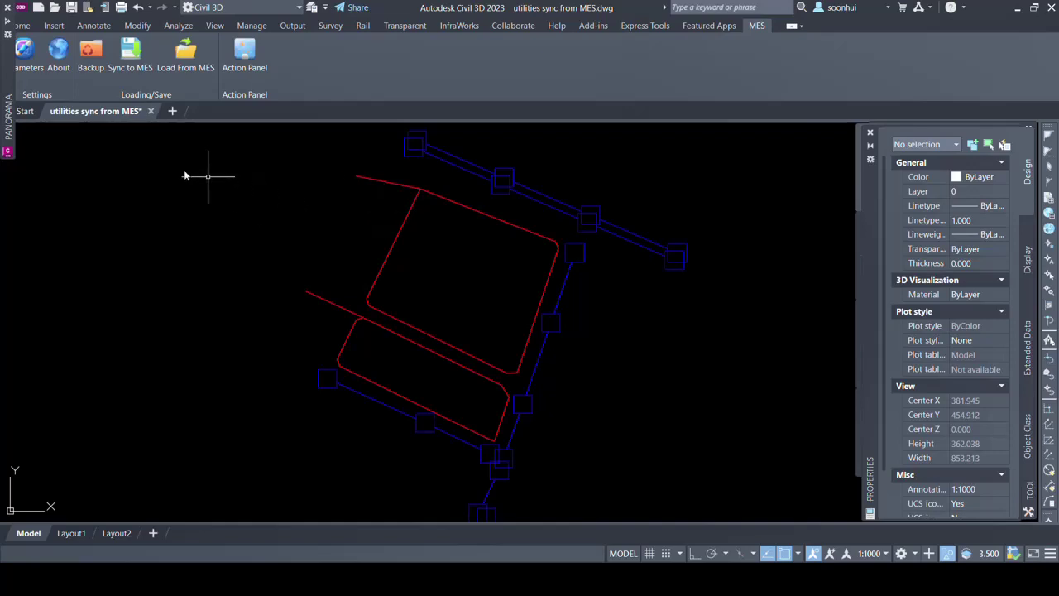
pyautogui.rightClick(118, 112)
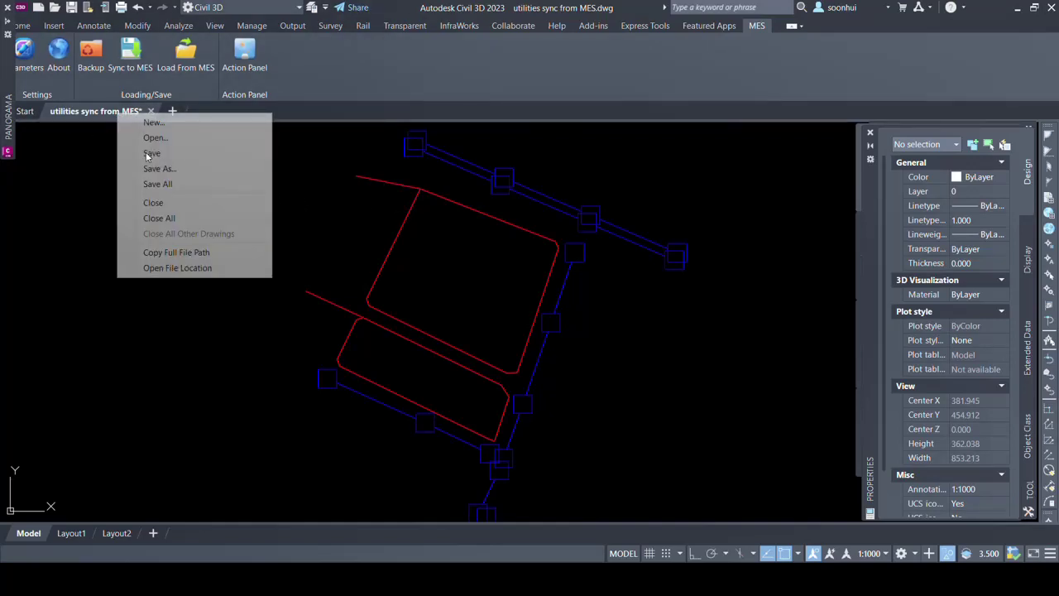
pyautogui.click(149, 153)
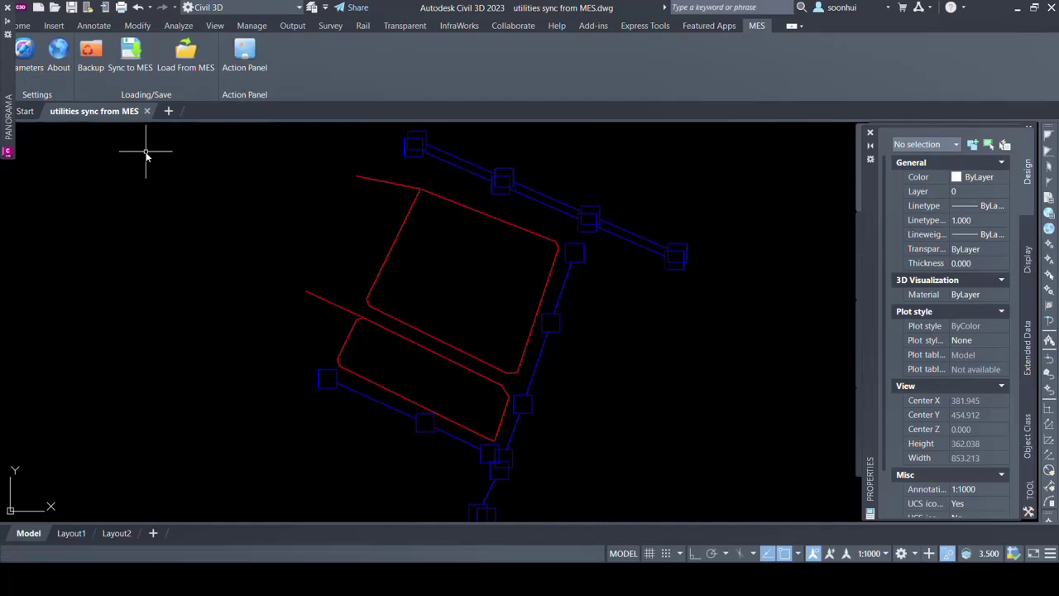
# - Sync to MES with Platform sync set to NoSync and dismiss the Write Success message
pyautogui.click(130, 56)
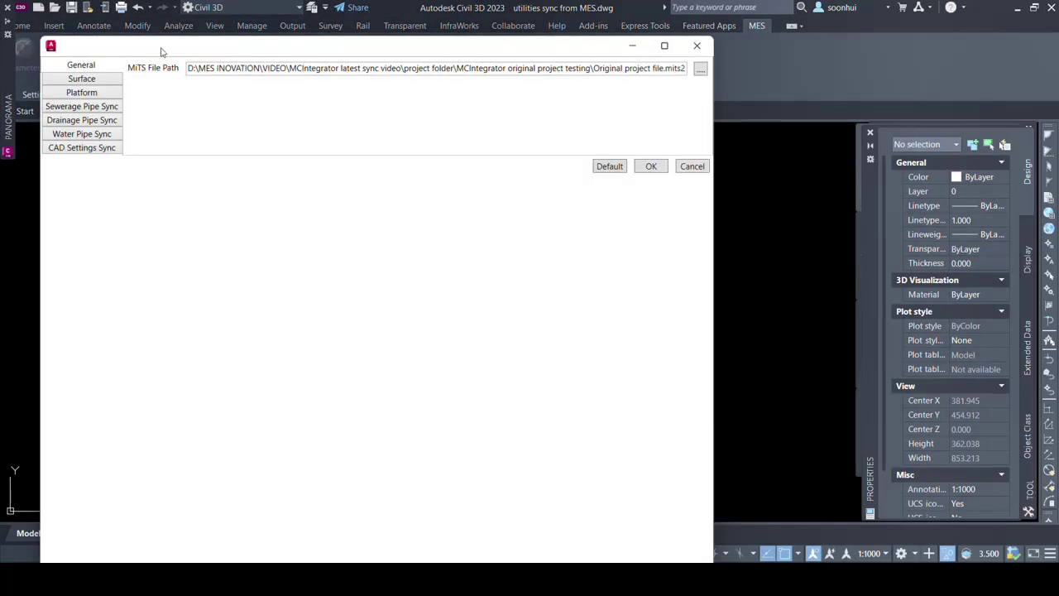
pyautogui.moveTo(161, 51); pyautogui.dragTo(291, 39)
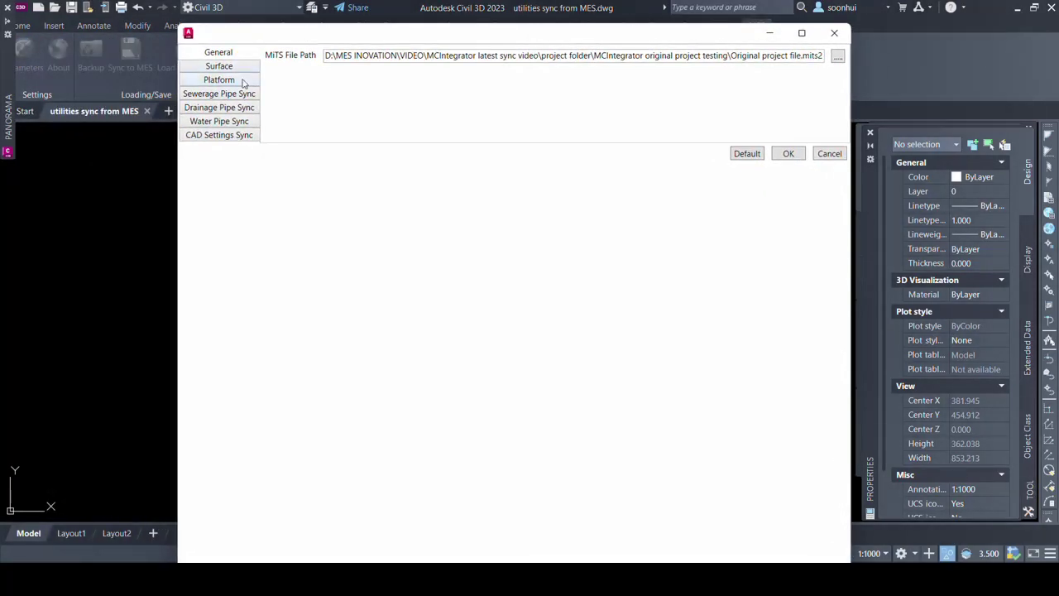
pyautogui.click(243, 81)
pyautogui.click(329, 58)
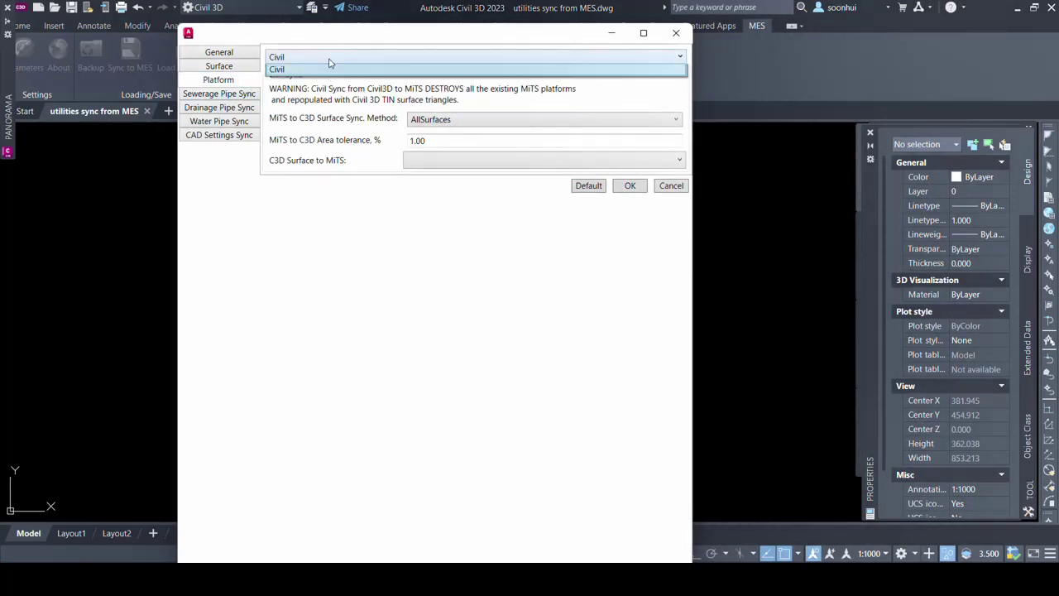
pyautogui.click(329, 72)
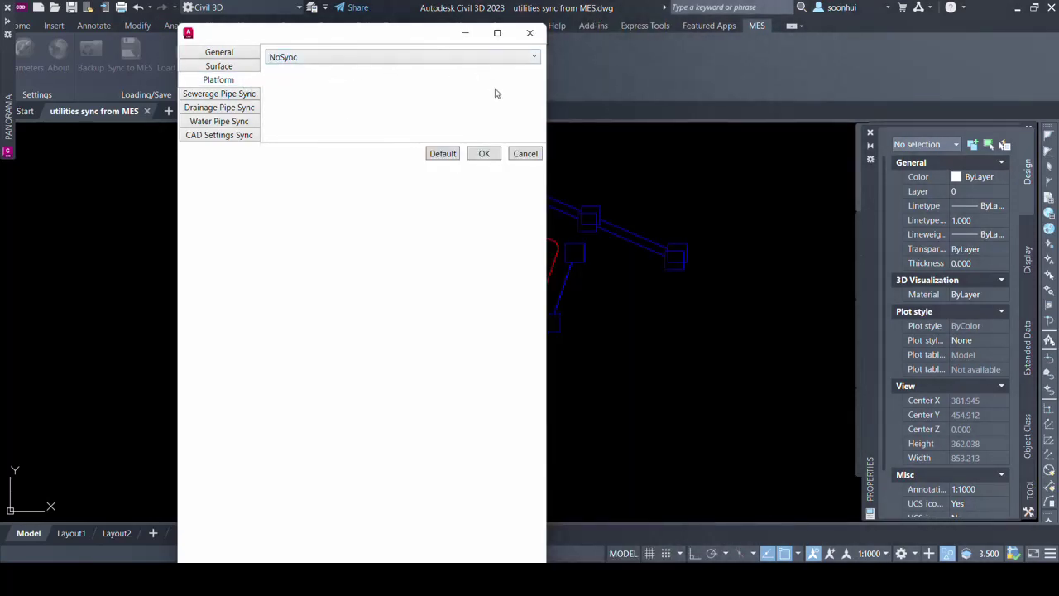
pyautogui.click(485, 153)
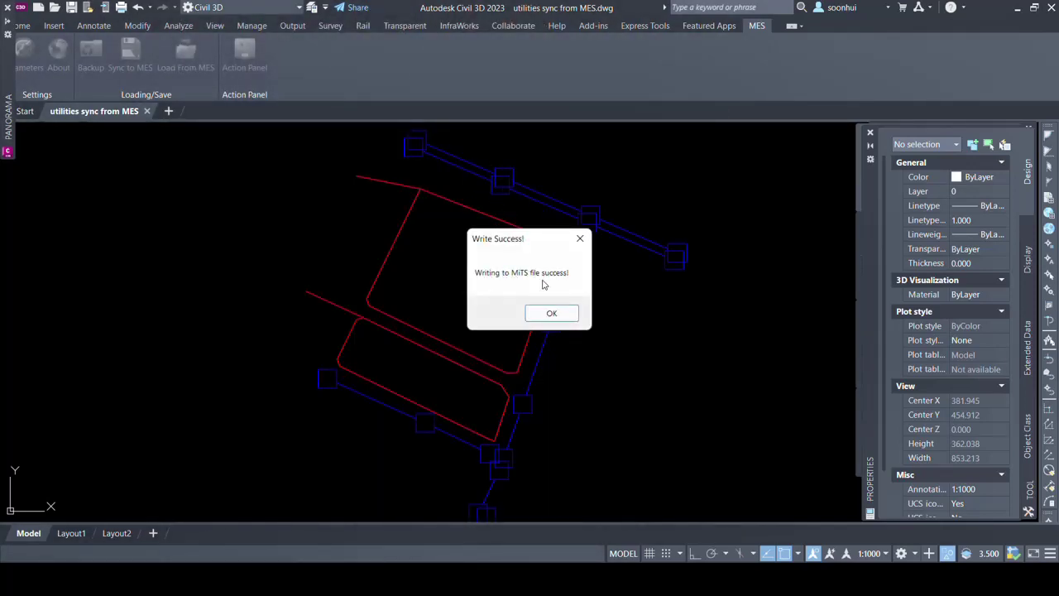
pyautogui.click(552, 312)
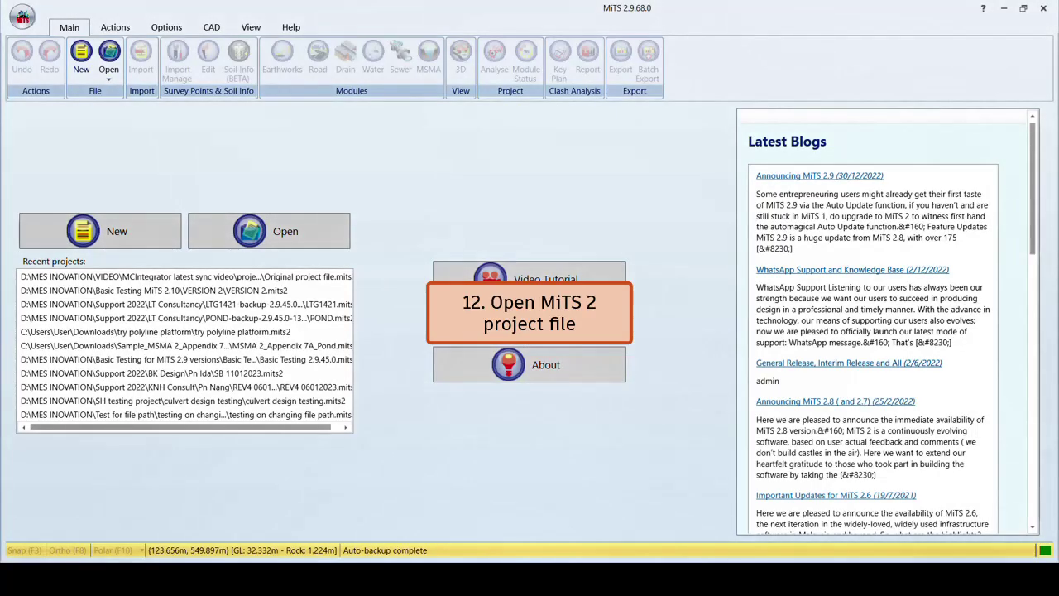
# - Open Original project file.mits2 in MiTS 2
pyautogui.click(303, 240)
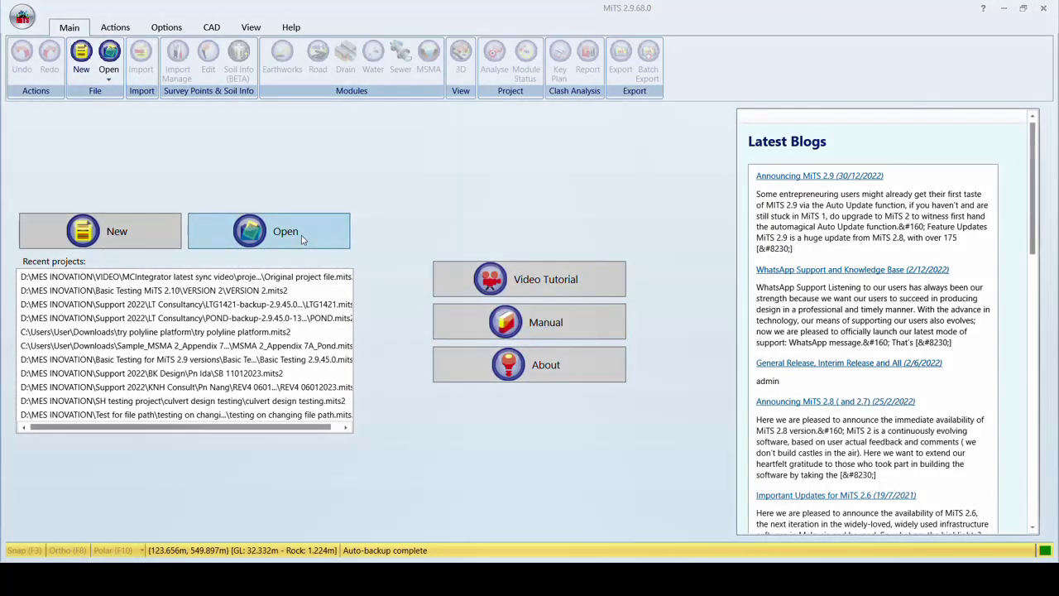
pyautogui.click(316, 164)
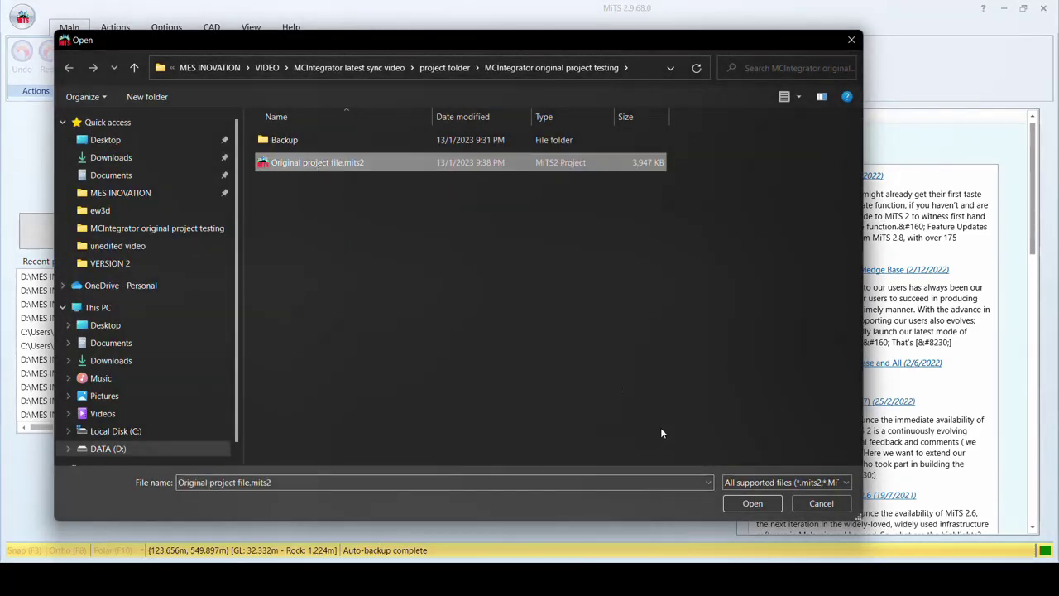
pyautogui.click(744, 501)
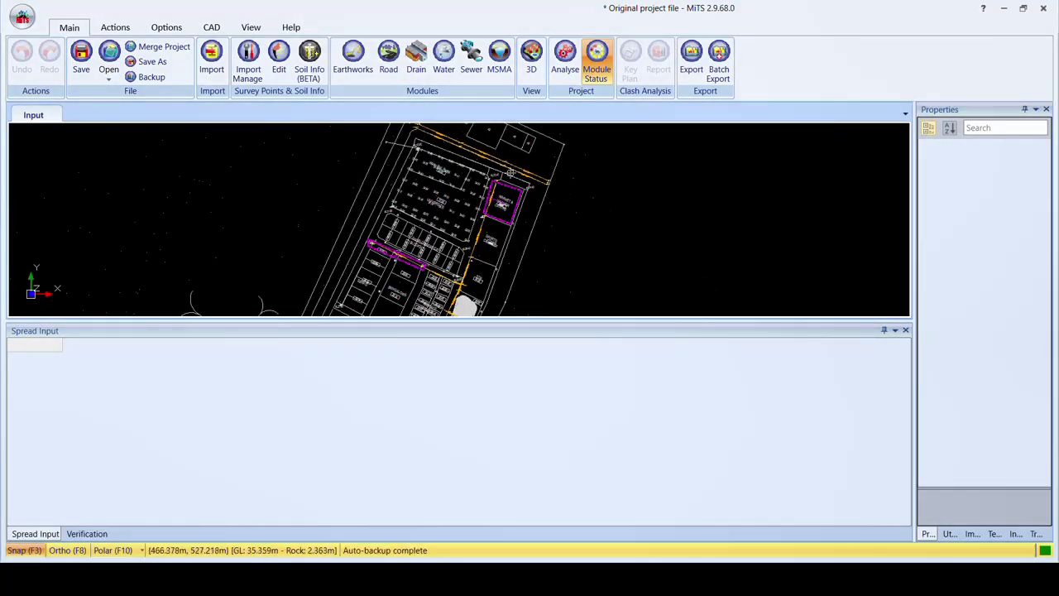
# - Show Pipe - (16)'s drainage data and invert levels in the Drain spread table
pyautogui.click(416, 70)
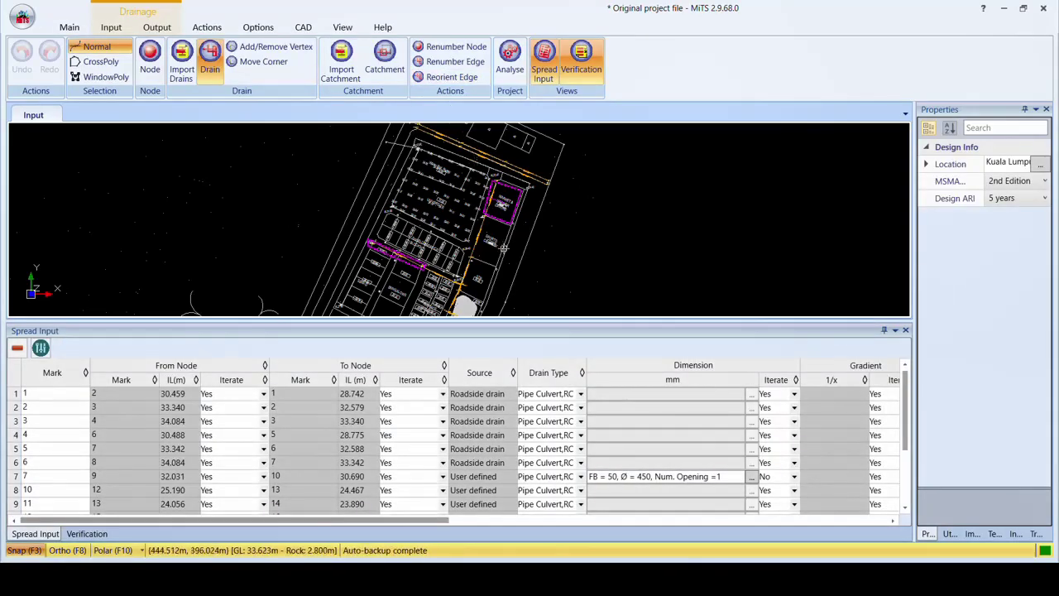
pyautogui.scroll(2, 494, 242)
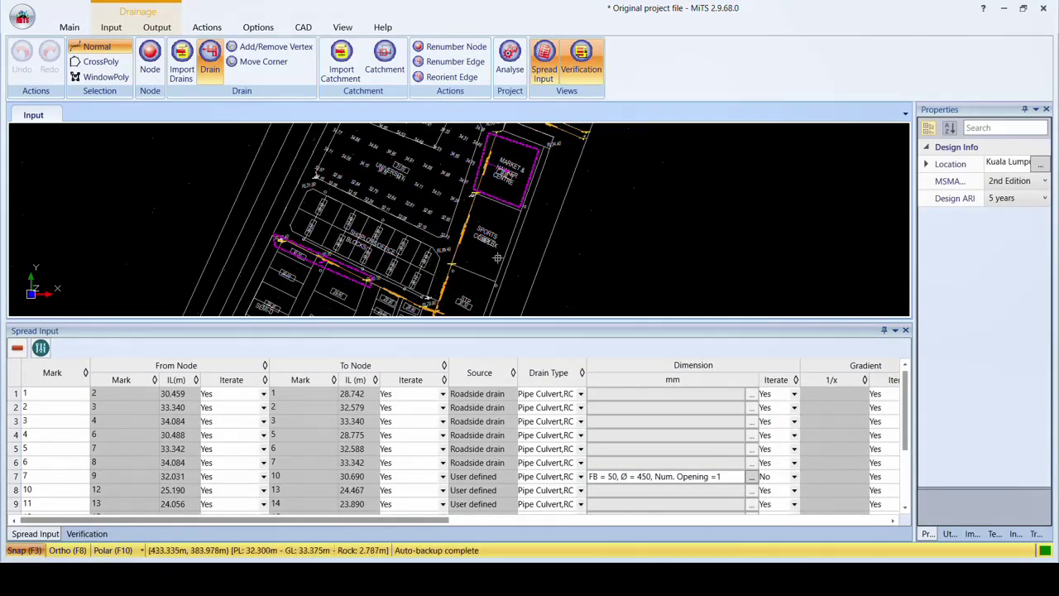
pyautogui.click(465, 232)
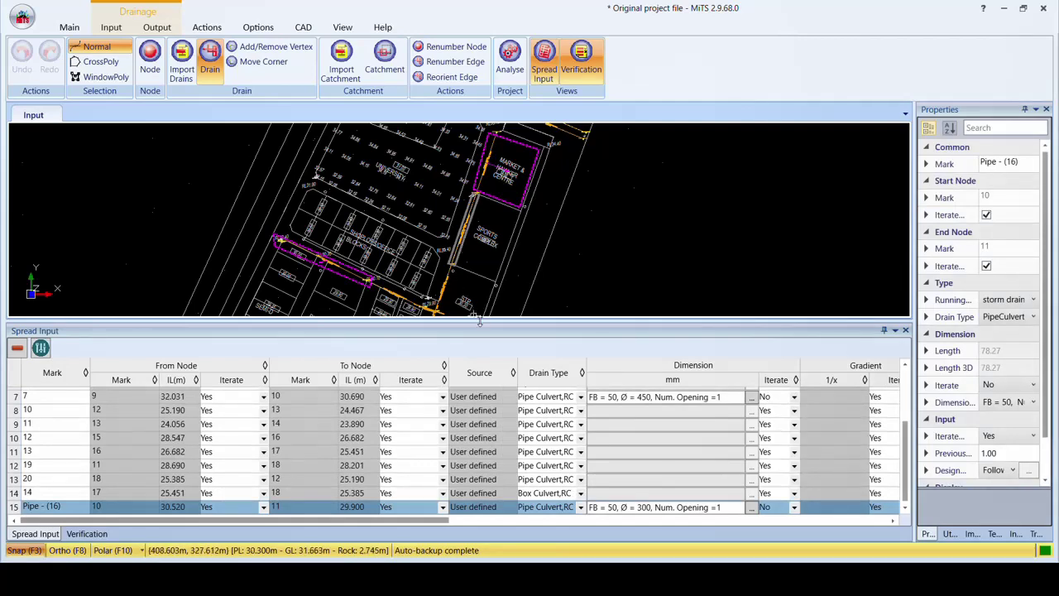
pyautogui.moveTo(479, 321); pyautogui.dragTo(479, 274)
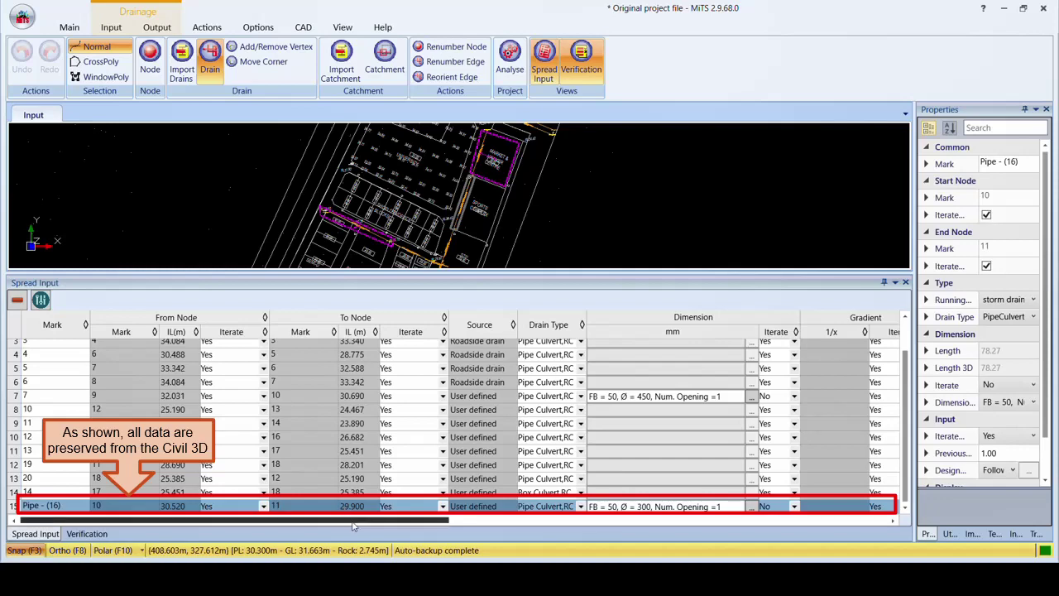
pyautogui.moveTo(352, 525)
pyautogui.mouseDown()
pyautogui.moveTo(440, 522)
pyautogui.moveTo(429, 519)
pyautogui.mouseUp()
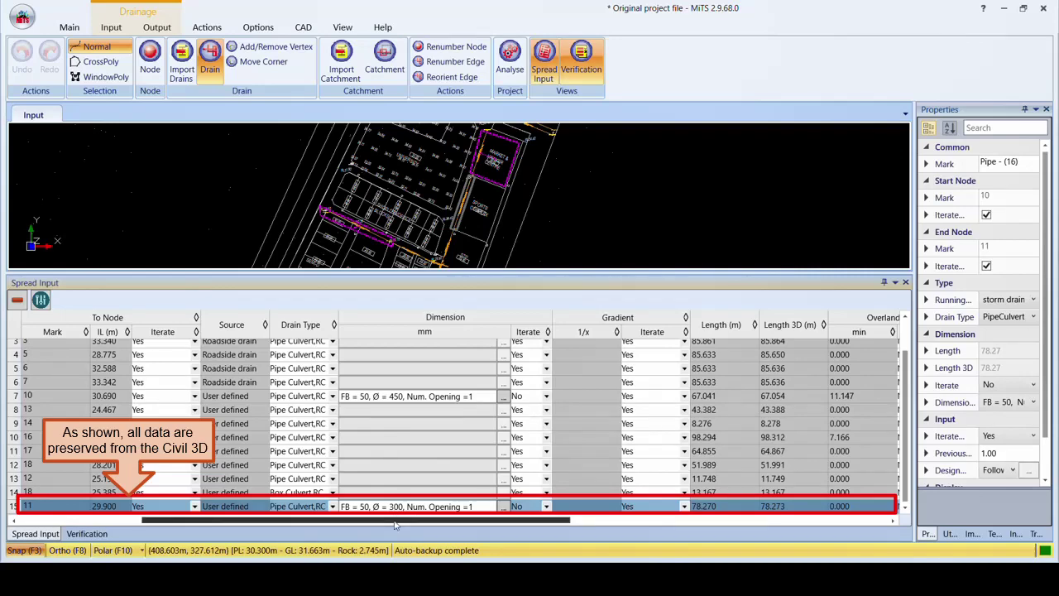
pyautogui.moveTo(395, 518); pyautogui.dragTo(553, 522)
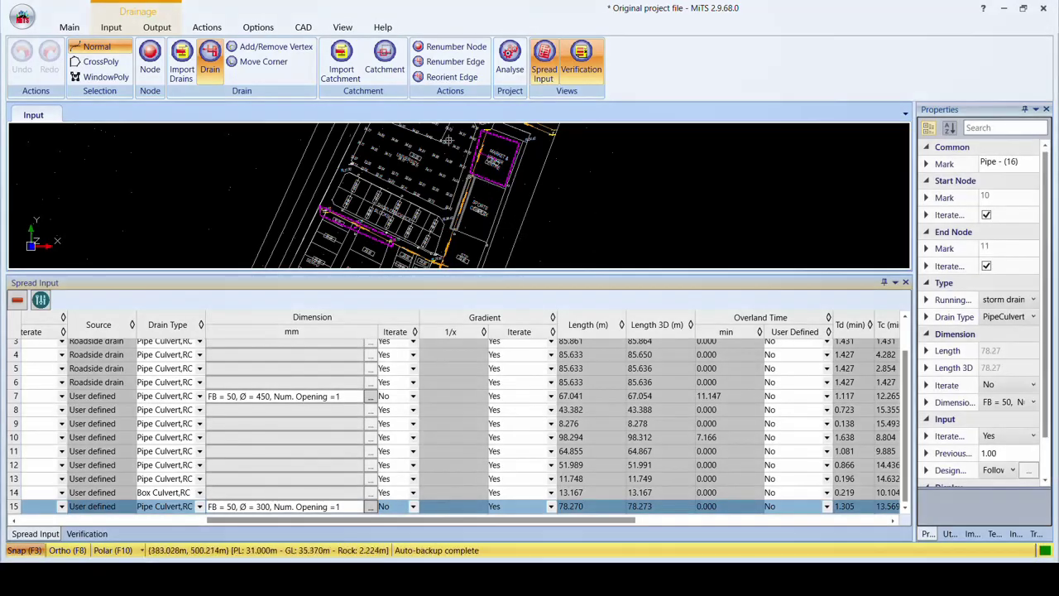
# - Review the overland times of catchments C1 and C2 in the Catchment table
pyautogui.click(384, 60)
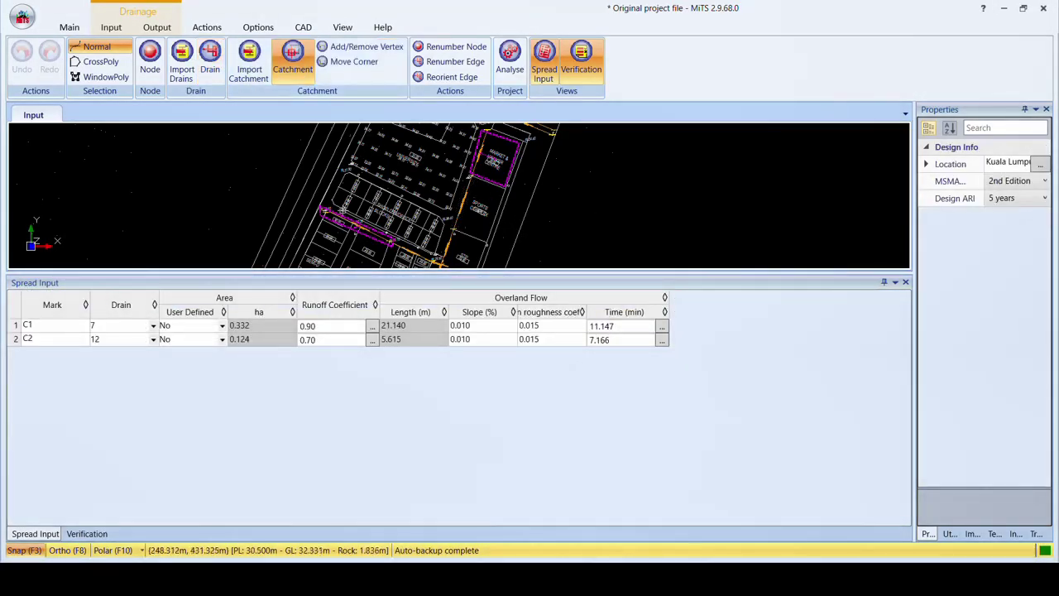
pyautogui.click(17, 326)
pyautogui.click(17, 340)
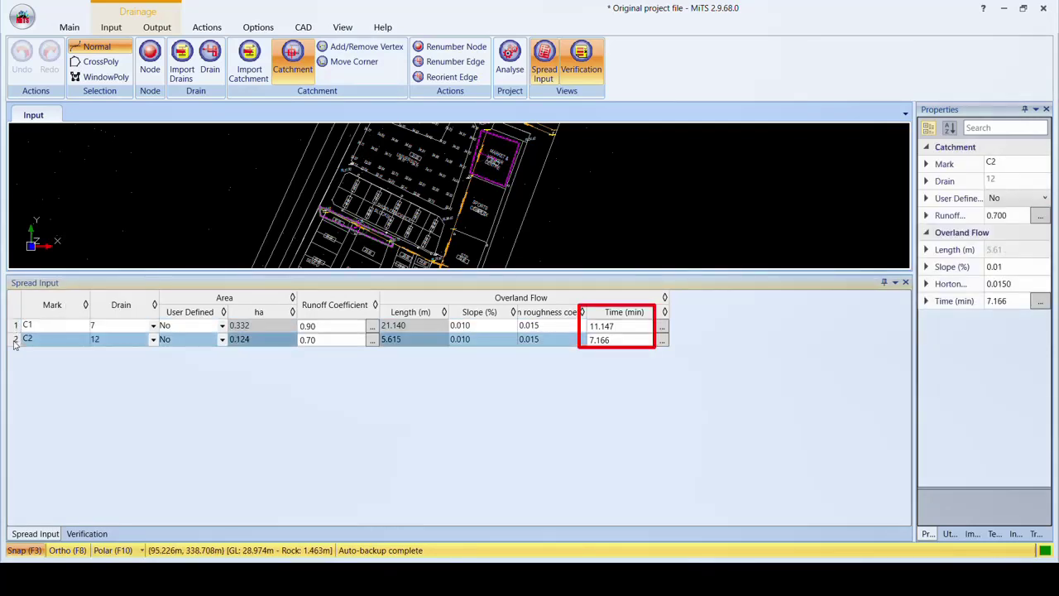
# - Check drains 7 and 12 show overland times 11.147 and 7.166 min in the Drain table
pyautogui.click(211, 67)
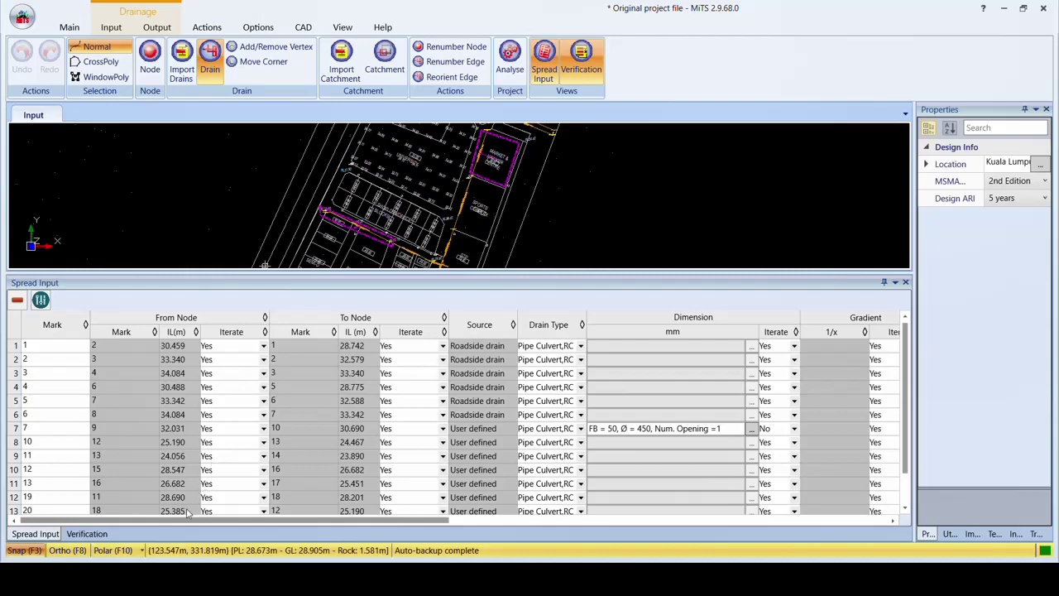
pyautogui.moveTo(187, 518); pyautogui.dragTo(432, 526)
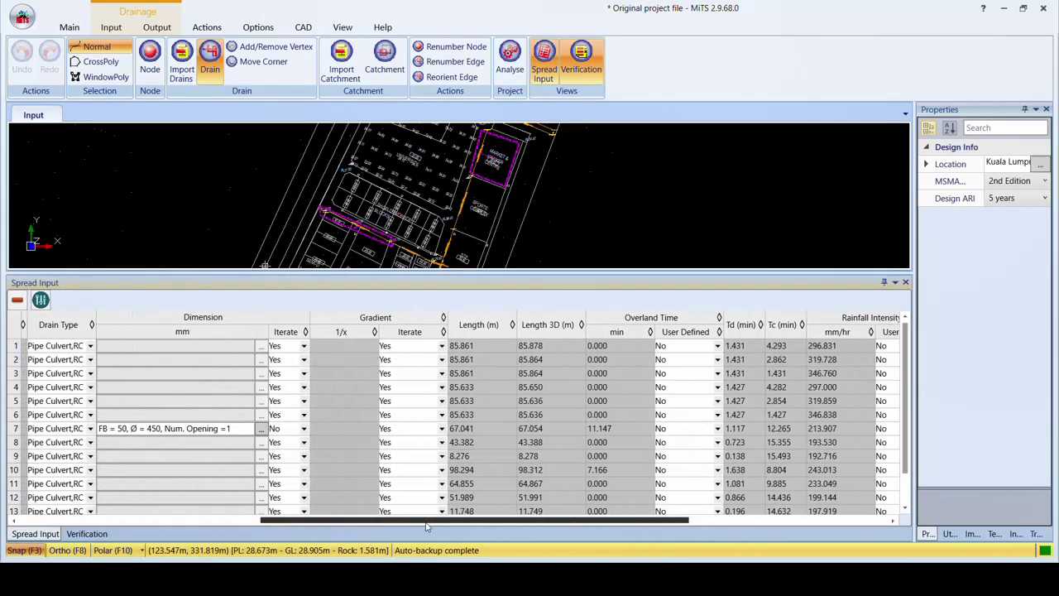
pyautogui.click(589, 428)
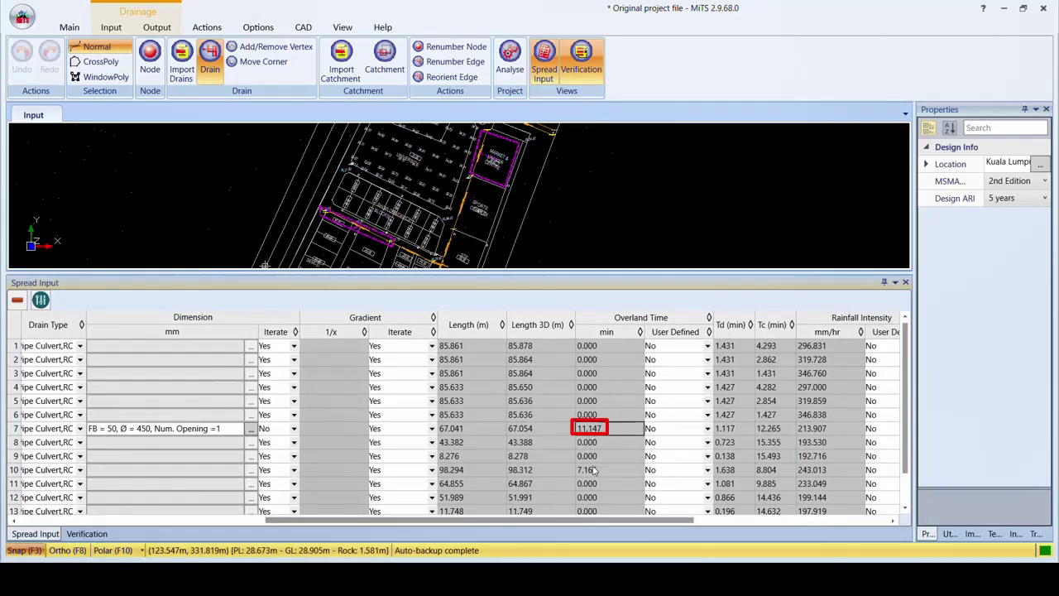
pyautogui.click(590, 470)
pyautogui.moveTo(546, 521); pyautogui.dragTo(758, 516)
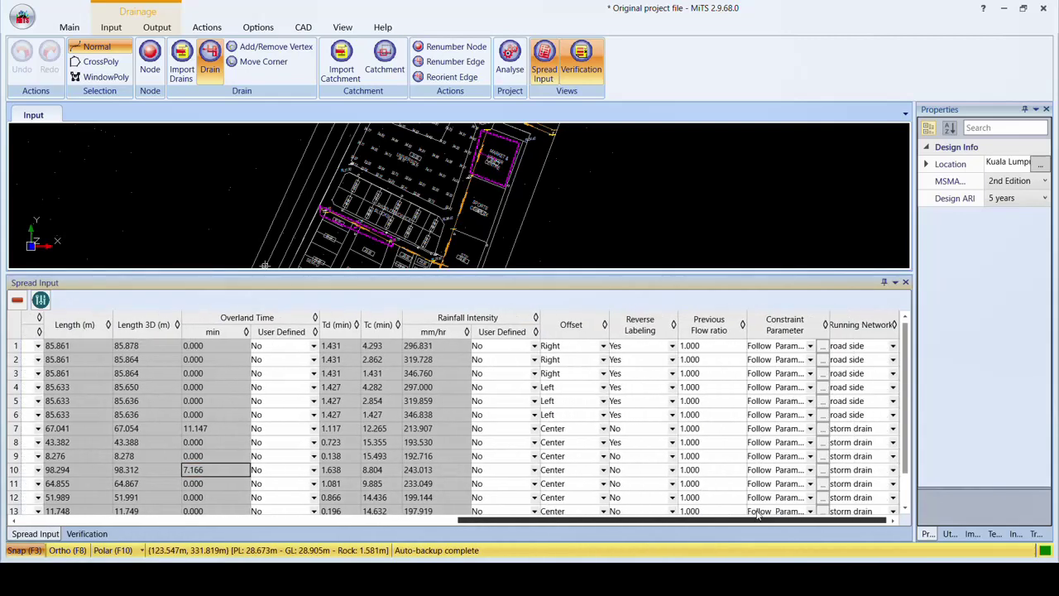
pyautogui.scroll(-1, 911, 468)
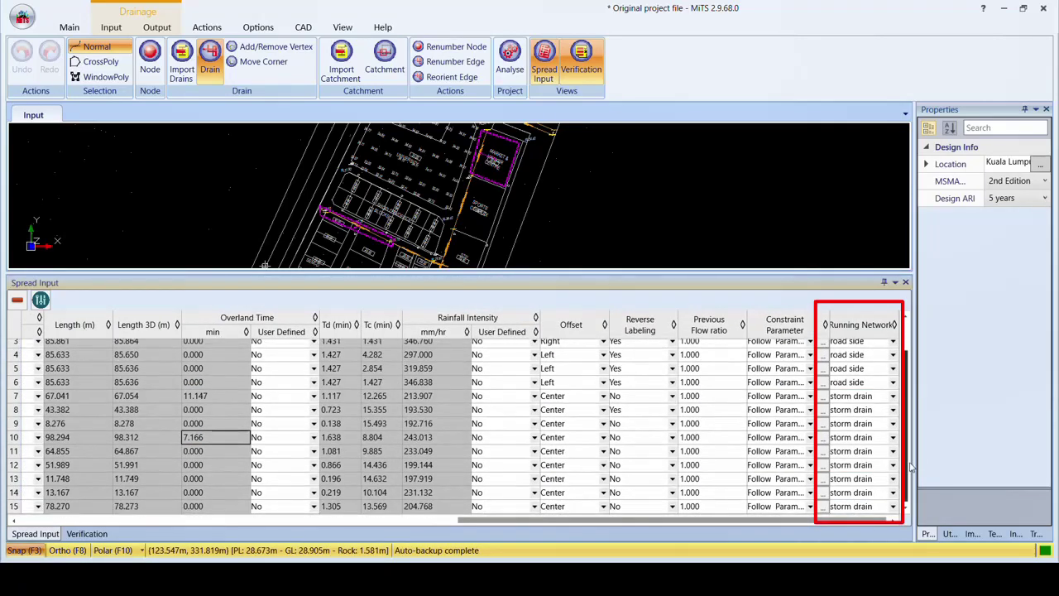
pyautogui.scroll(1, 911, 454)
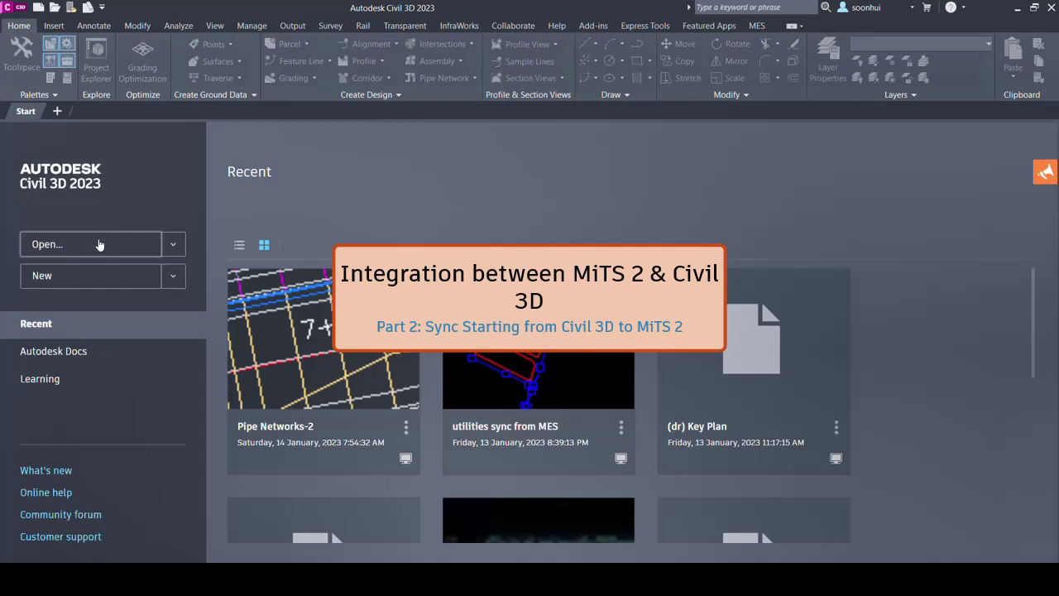
# - Open Pipe Networks-2.dwg and zoom and pan to frame the corridor and contours
pyautogui.click(99, 244)
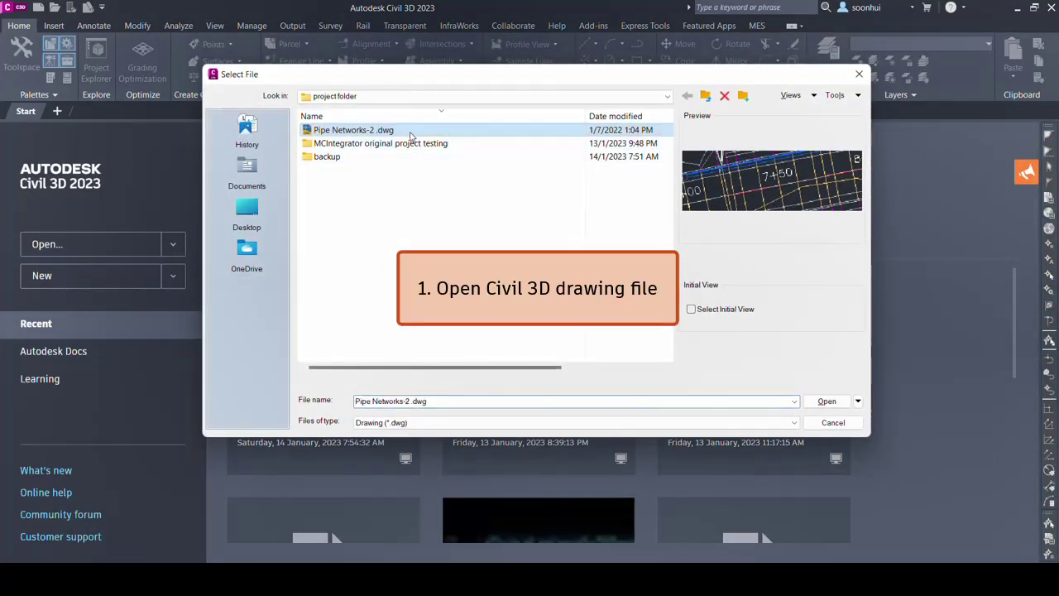
pyautogui.click(836, 402)
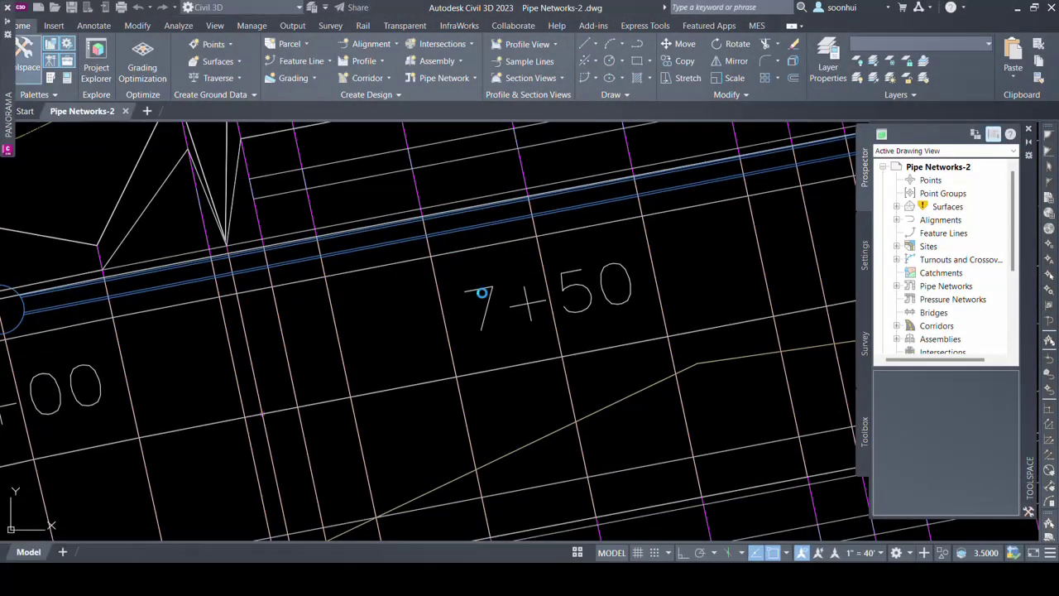
pyautogui.scroll(-2, 482, 292)
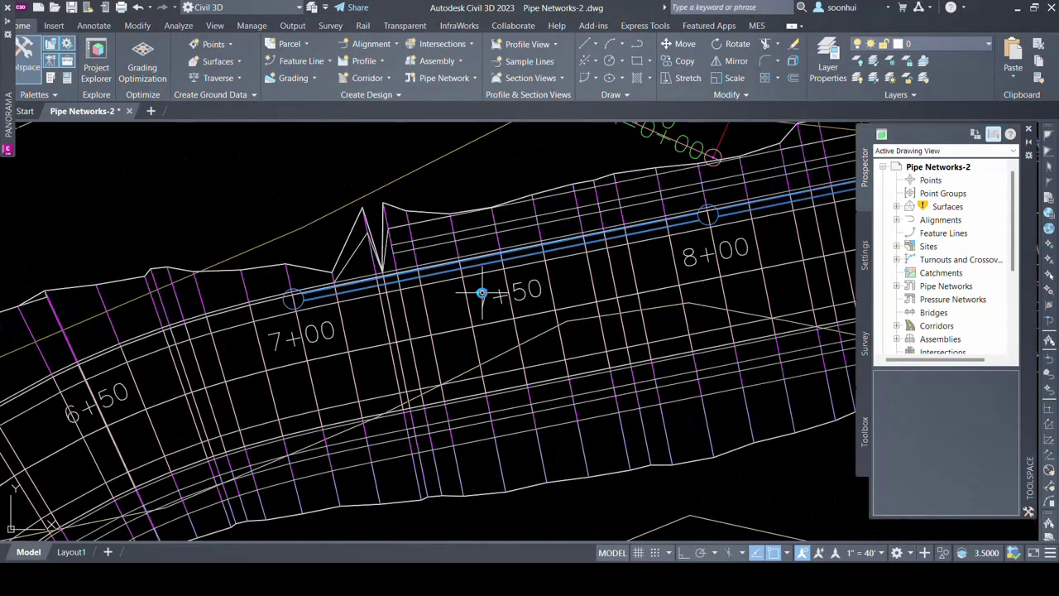
pyautogui.scroll(-2, 481, 292)
pyautogui.scroll(-2, 482, 292)
pyautogui.scroll(-6, 482, 292)
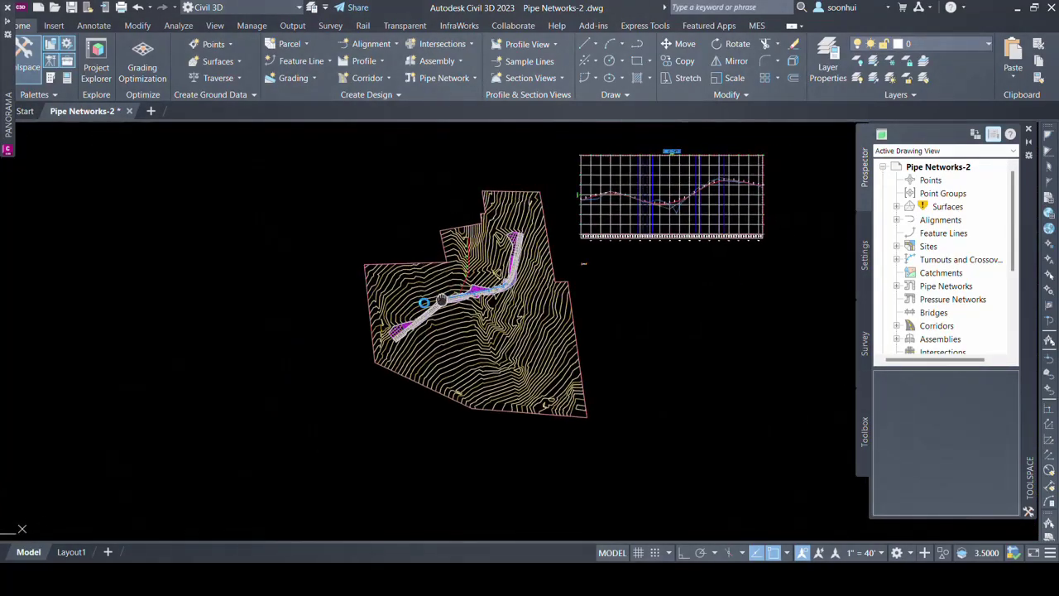
pyautogui.moveTo(482, 293); pyautogui.dragTo(434, 311, button='middle')
pyautogui.scroll(3, 434, 311)
pyautogui.scroll(3, 434, 311)
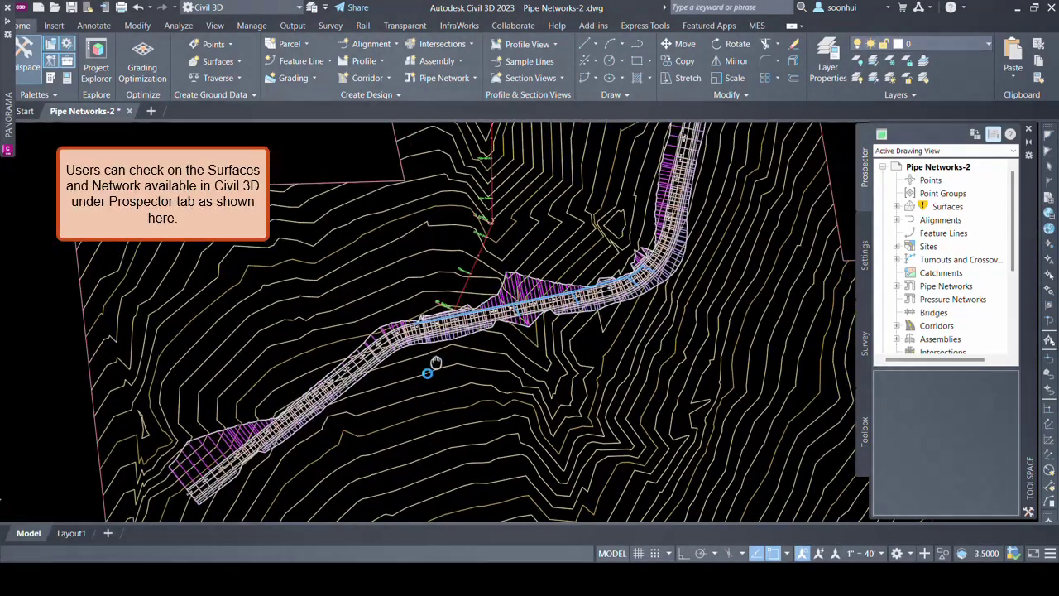
pyautogui.scroll(1, 430, 367)
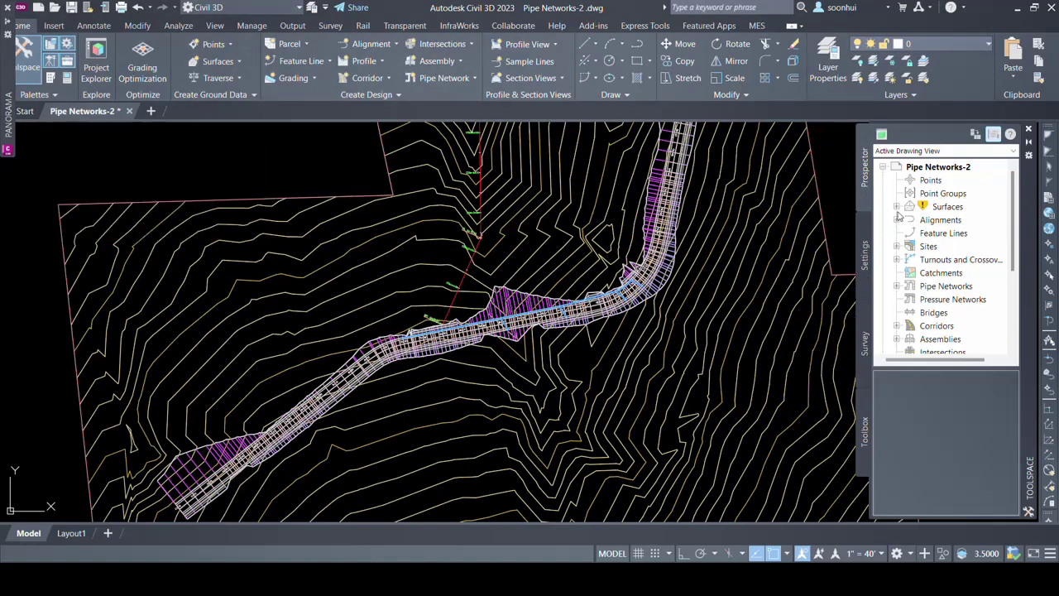
# - Highlight the corridor, EG and ROAD1_SURF surfaces in the drawing from Prospector
pyautogui.click(897, 207)
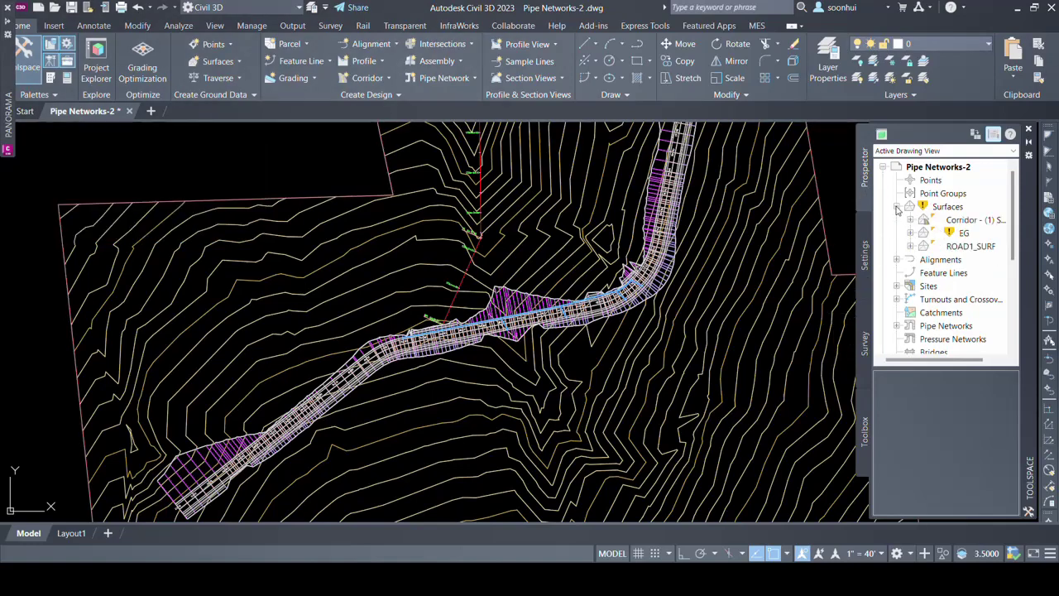
pyautogui.click(960, 222)
pyautogui.rightClick(961, 221)
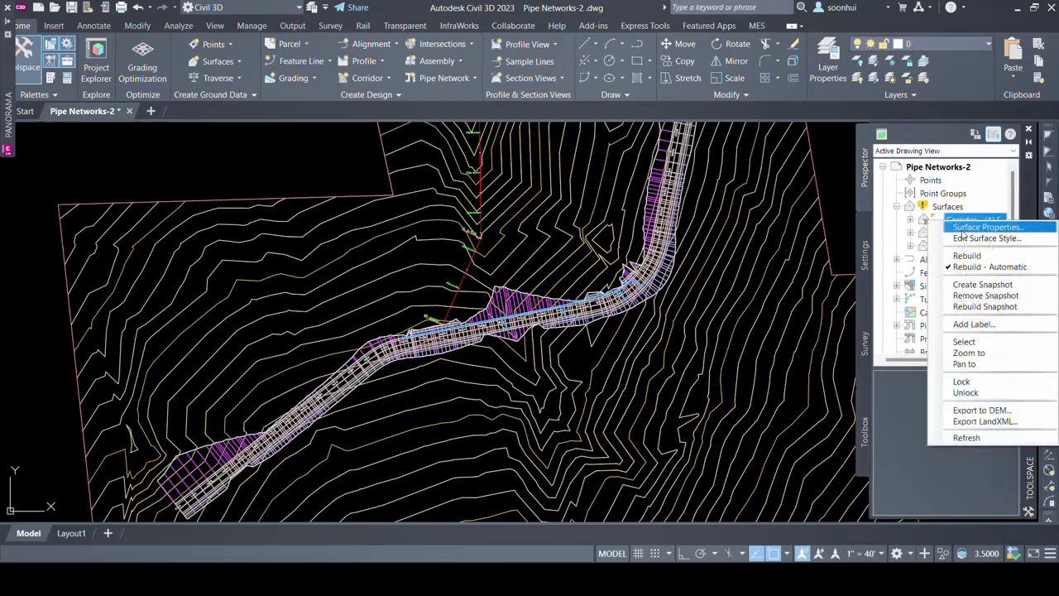
pyautogui.click(982, 340)
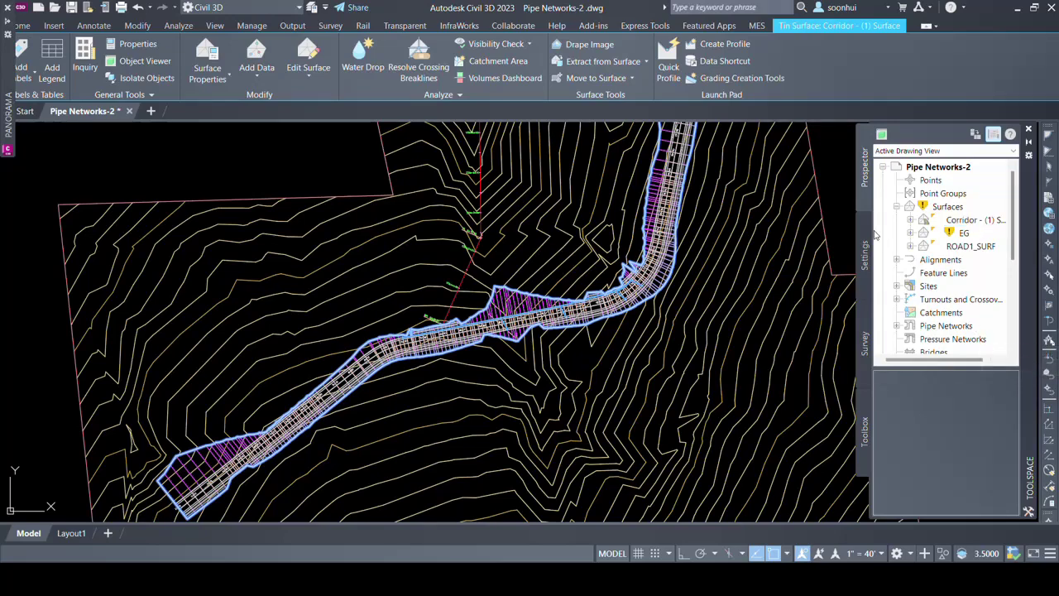
pyautogui.press('Escape')
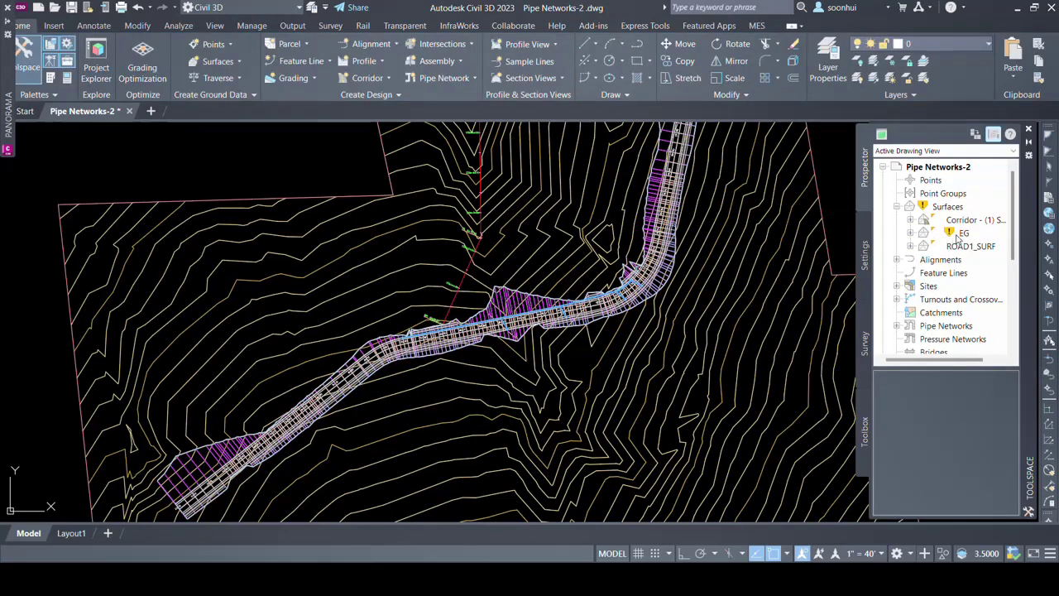
pyautogui.rightClick(960, 234)
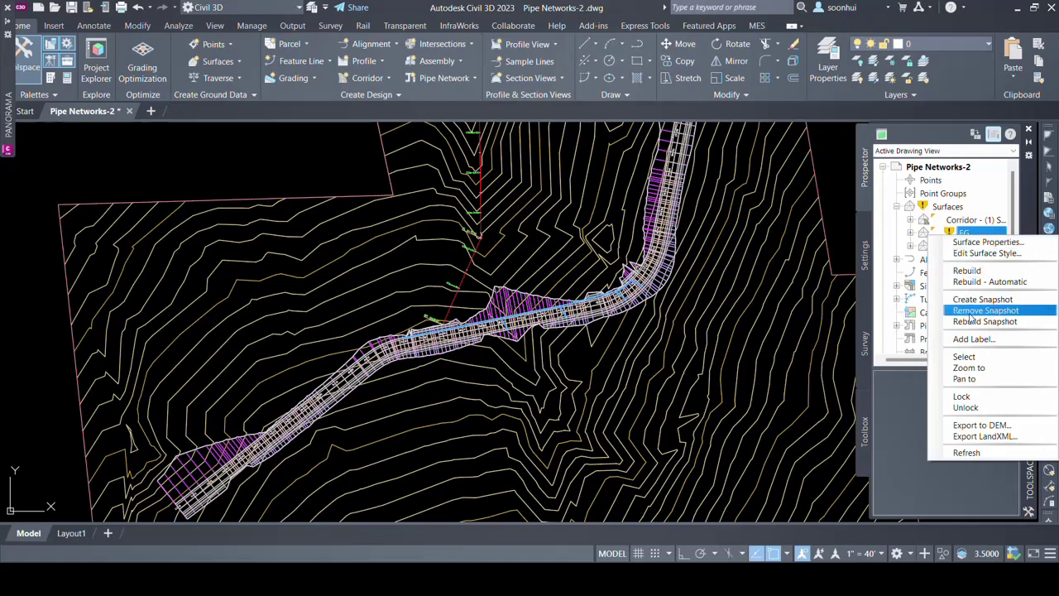
pyautogui.click(972, 356)
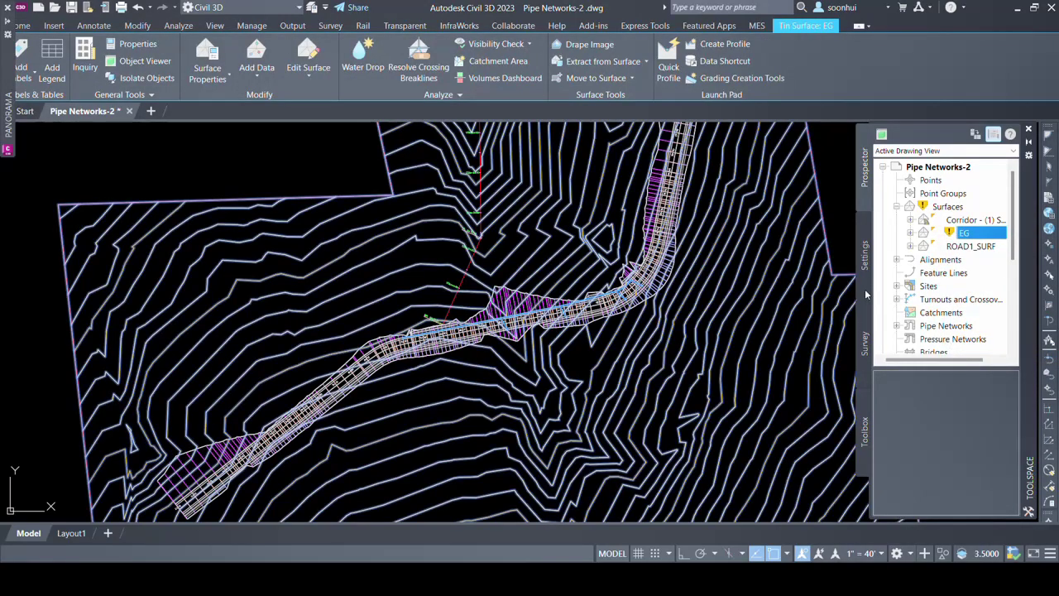
pyautogui.press('Escape')
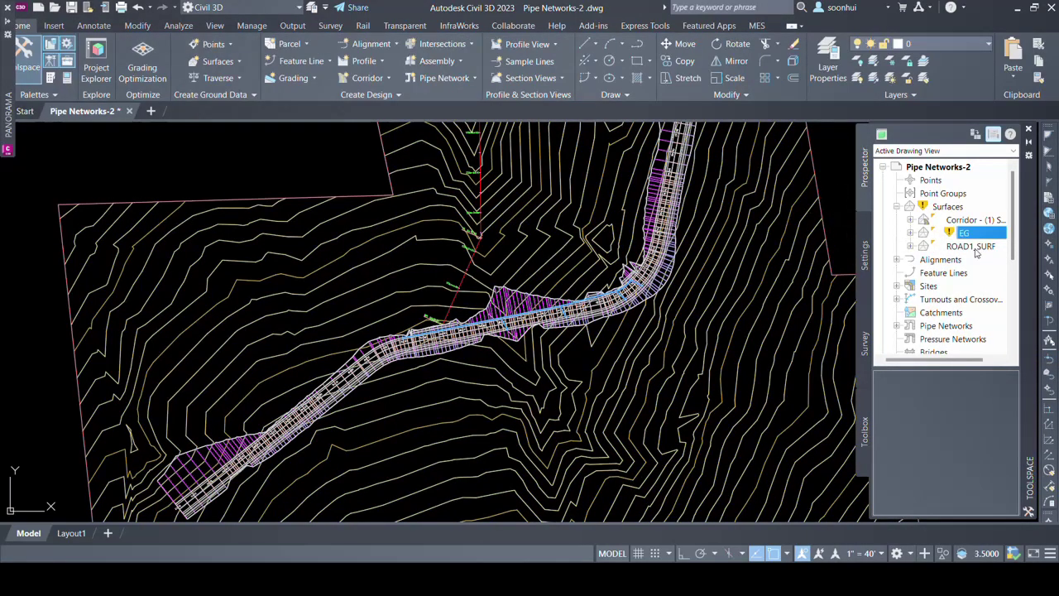
pyautogui.click(974, 246)
pyautogui.rightClick(982, 249)
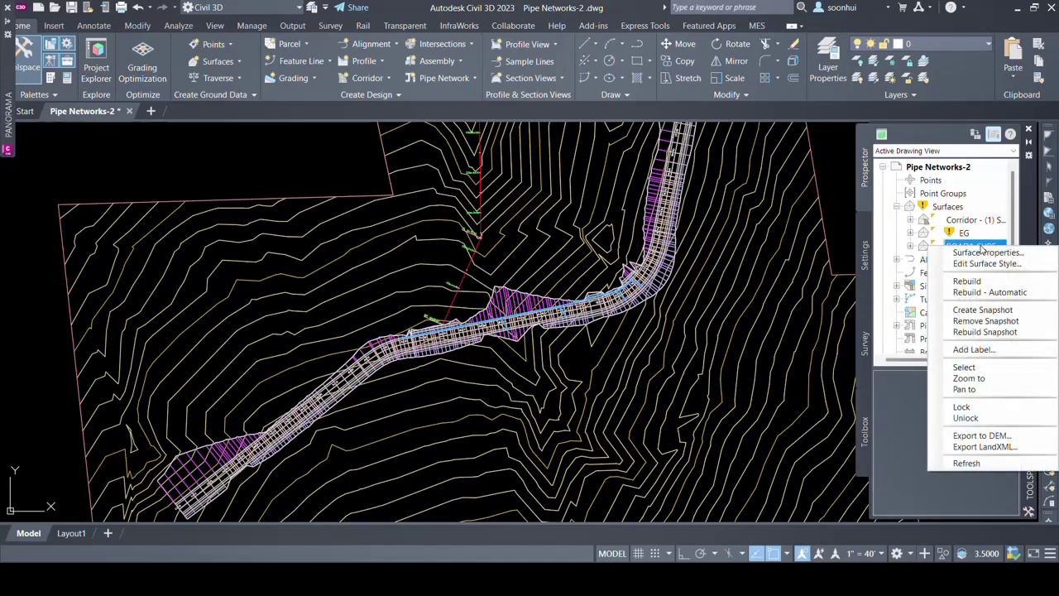
pyautogui.click(982, 367)
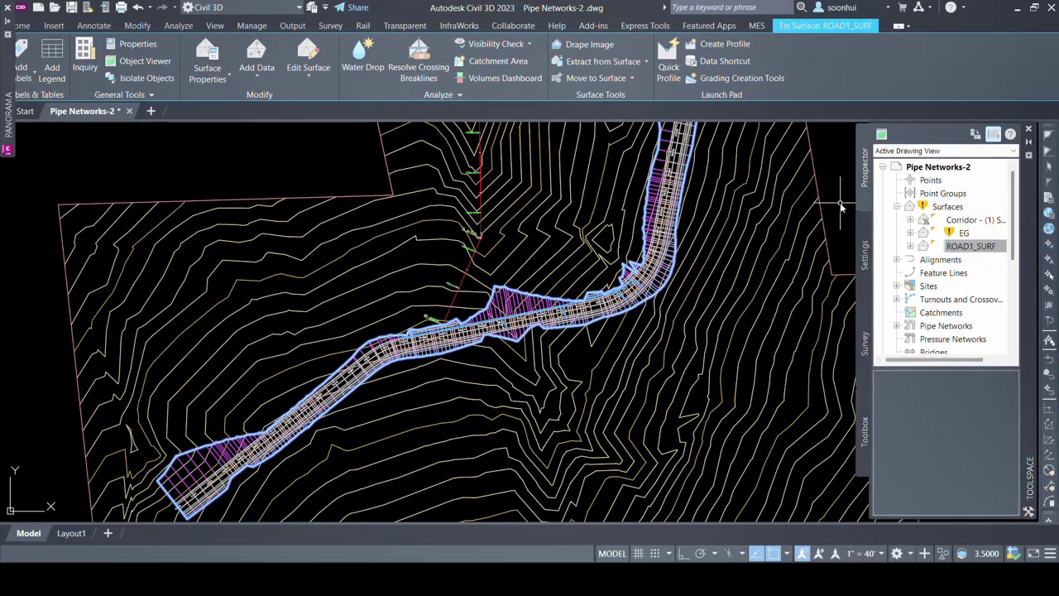
pyautogui.press('Escape')
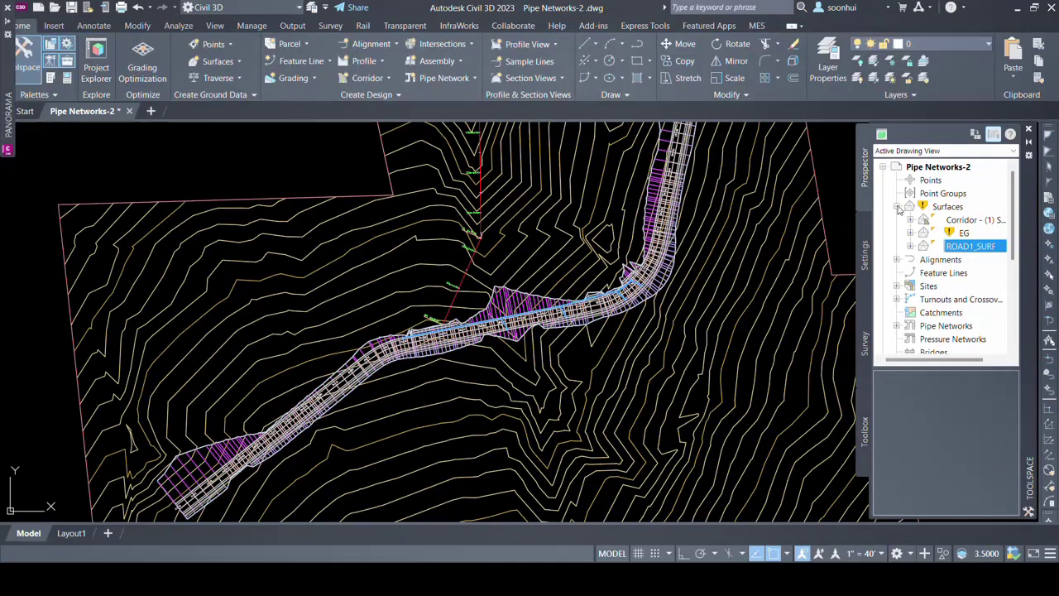
pyautogui.click(898, 206)
# - Expand Pipe Networks down to Network - (1) and list its pipes and structures
pyautogui.click(898, 286)
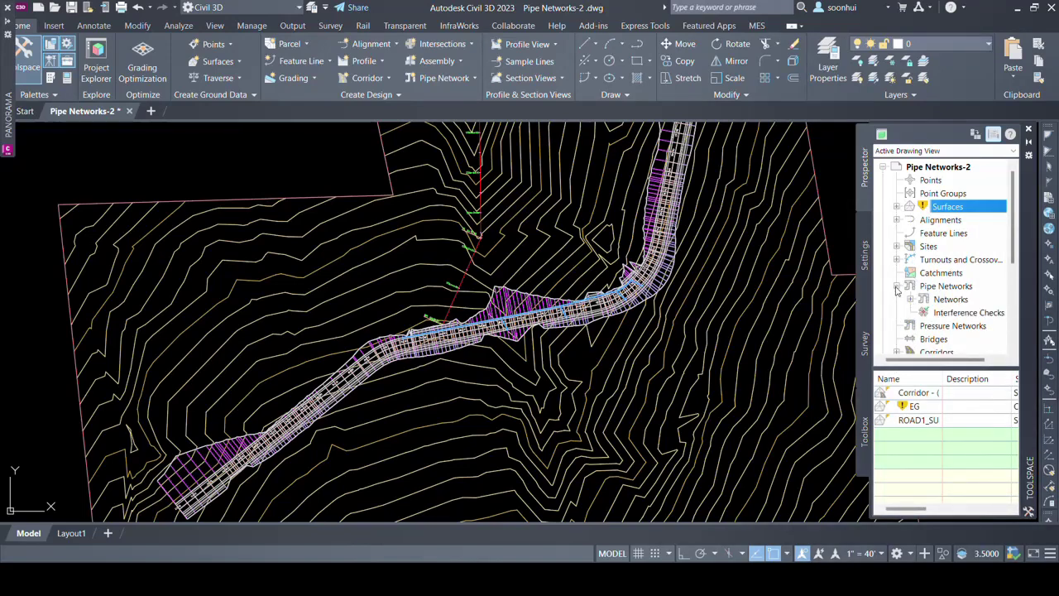
pyautogui.click(913, 301)
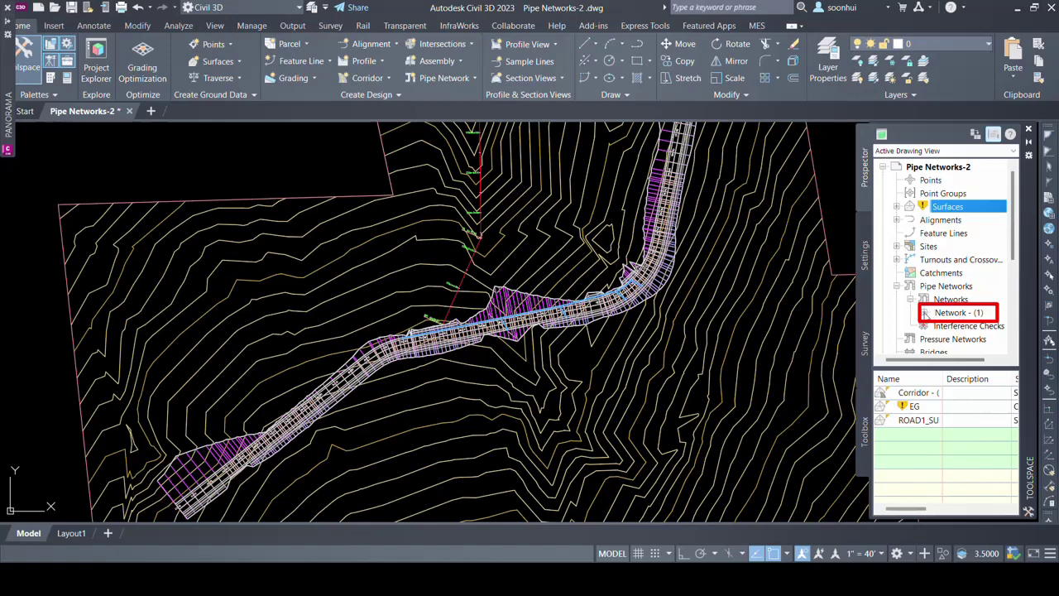
pyautogui.click(925, 315)
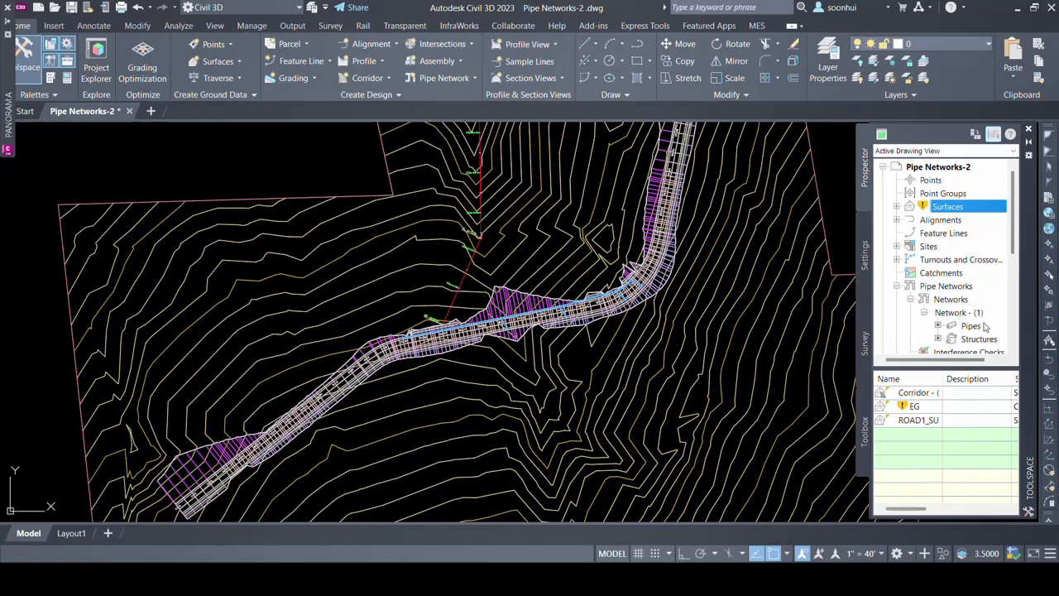
pyautogui.click(975, 327)
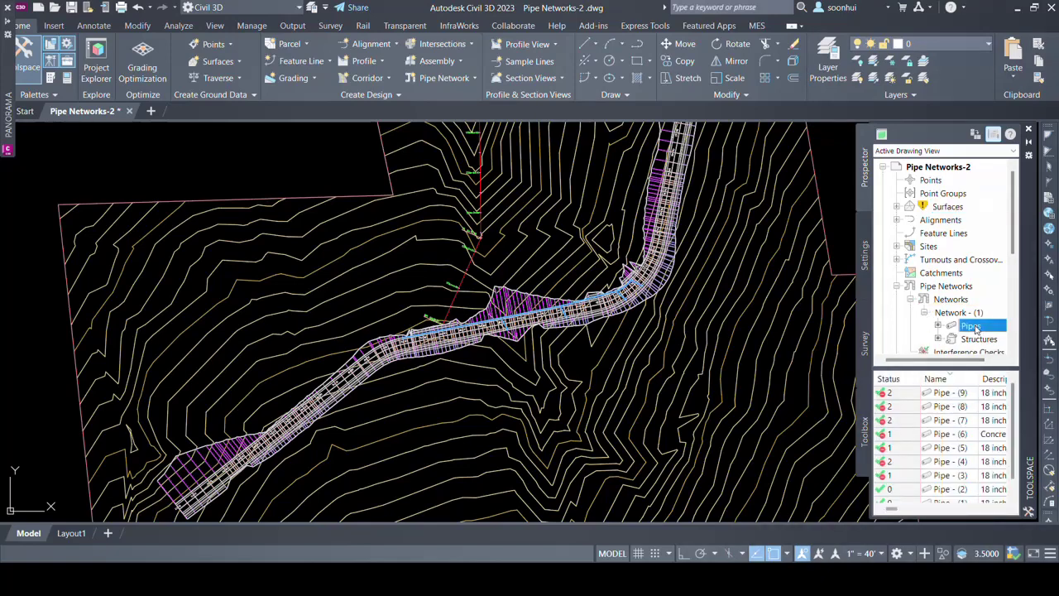
pyautogui.click(982, 339)
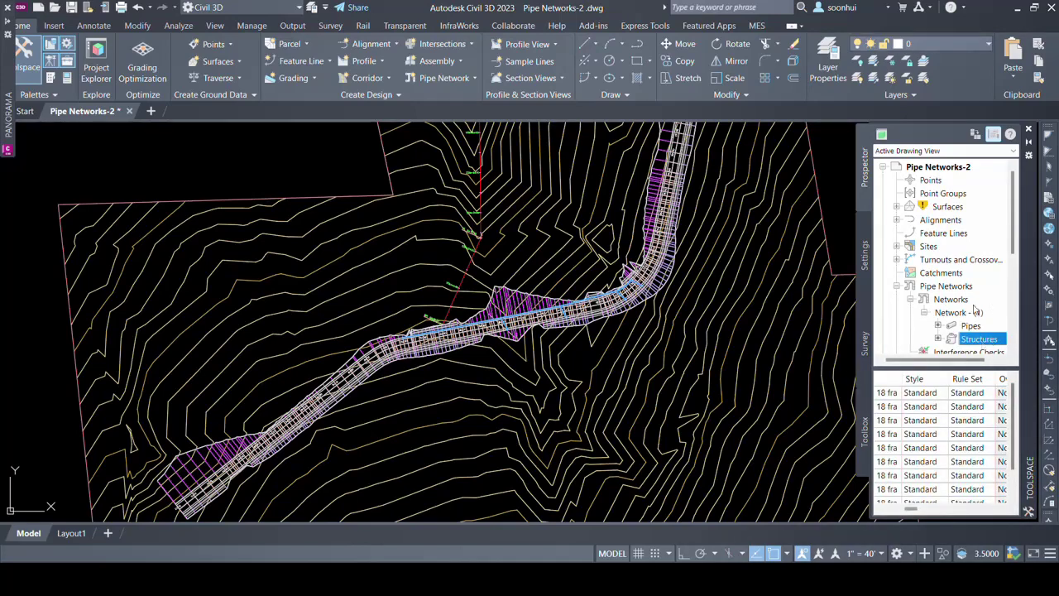
pyautogui.click(972, 327)
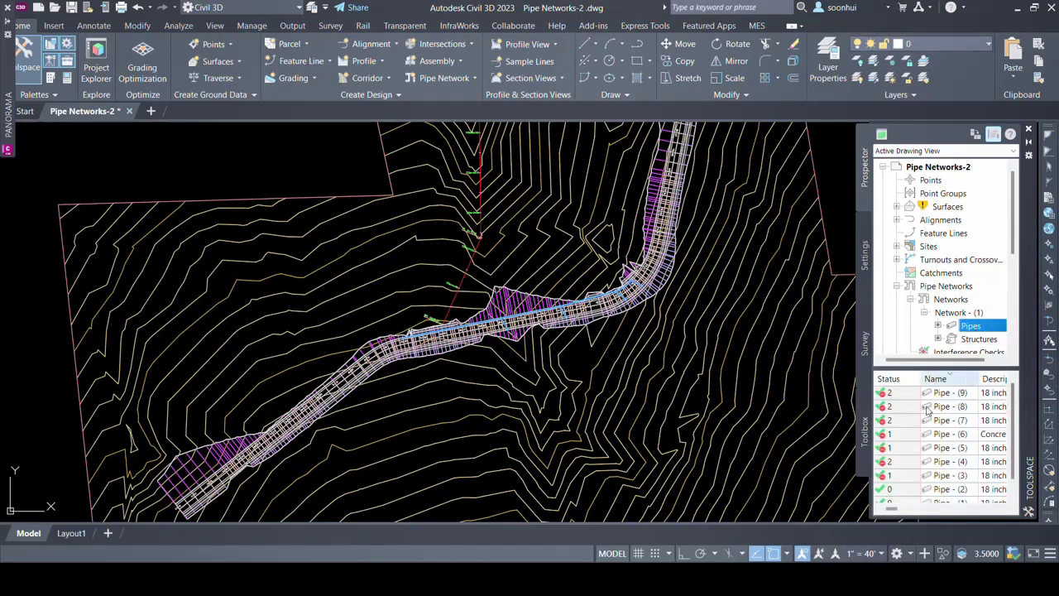
# - Sort the pipe list by name and highlight Pipe - (1) in the drawing, zooming in
pyautogui.click(975, 380)
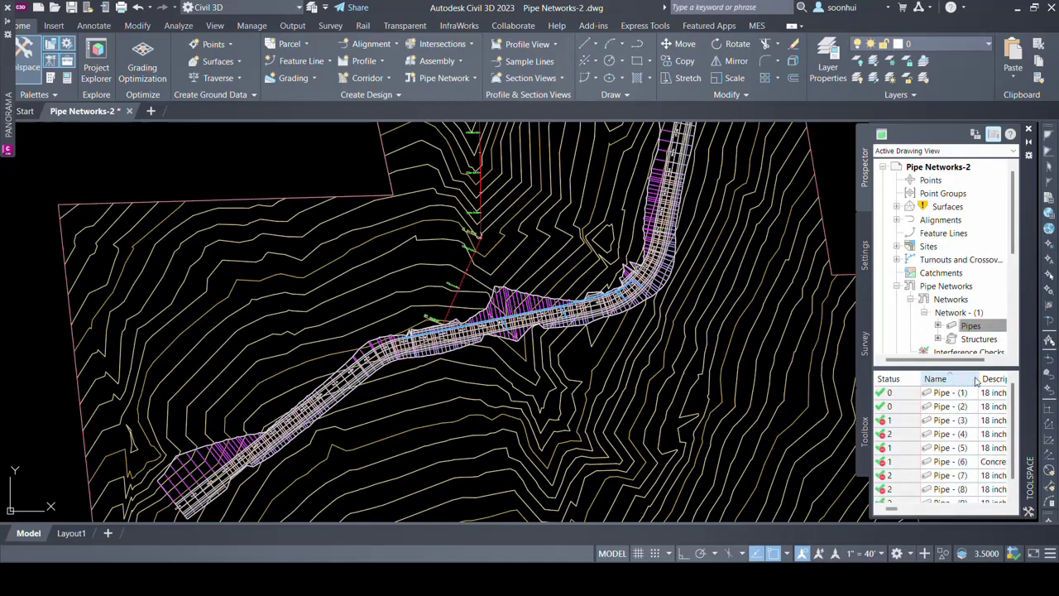
pyautogui.click(960, 392)
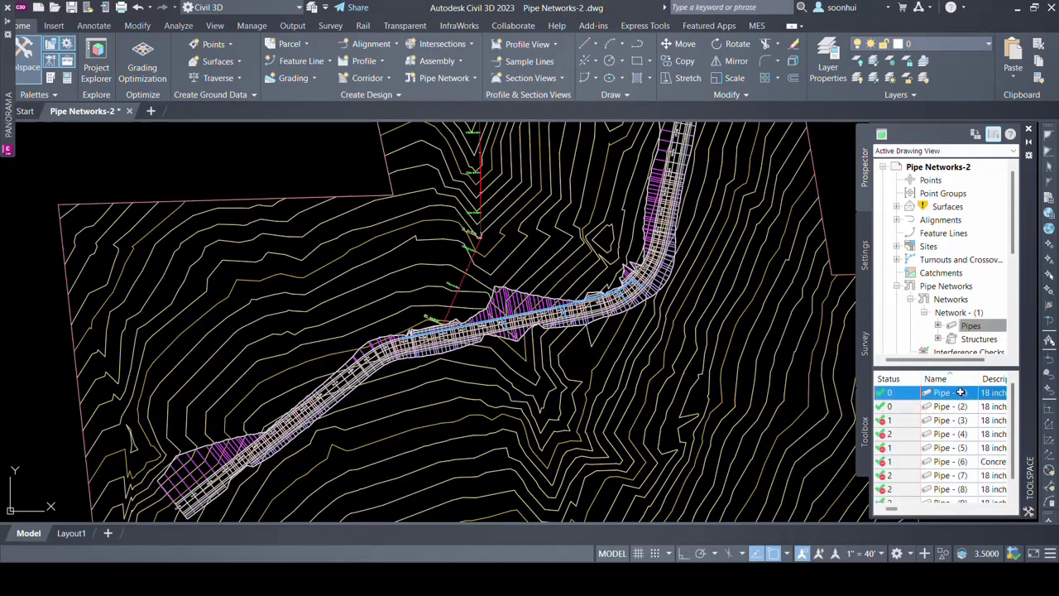
pyautogui.rightClick(961, 392)
pyautogui.click(968, 451)
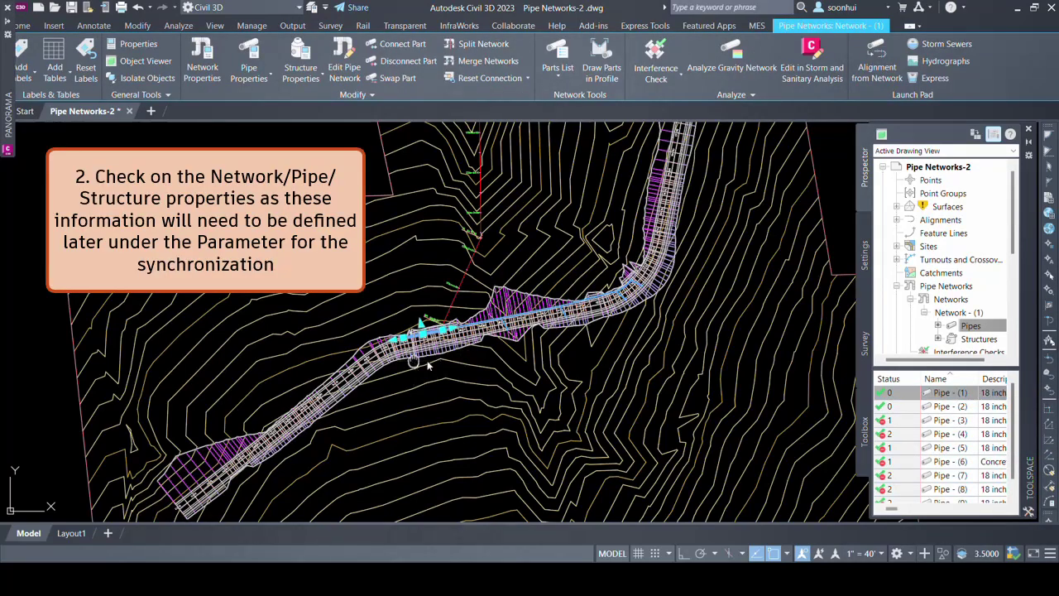
pyautogui.scroll(2, 429, 365)
pyautogui.scroll(3, 450, 356)
# - Open Pipe - (1)'s properties and review its start/end structures and invert elevations
pyautogui.rightClick(523, 376)
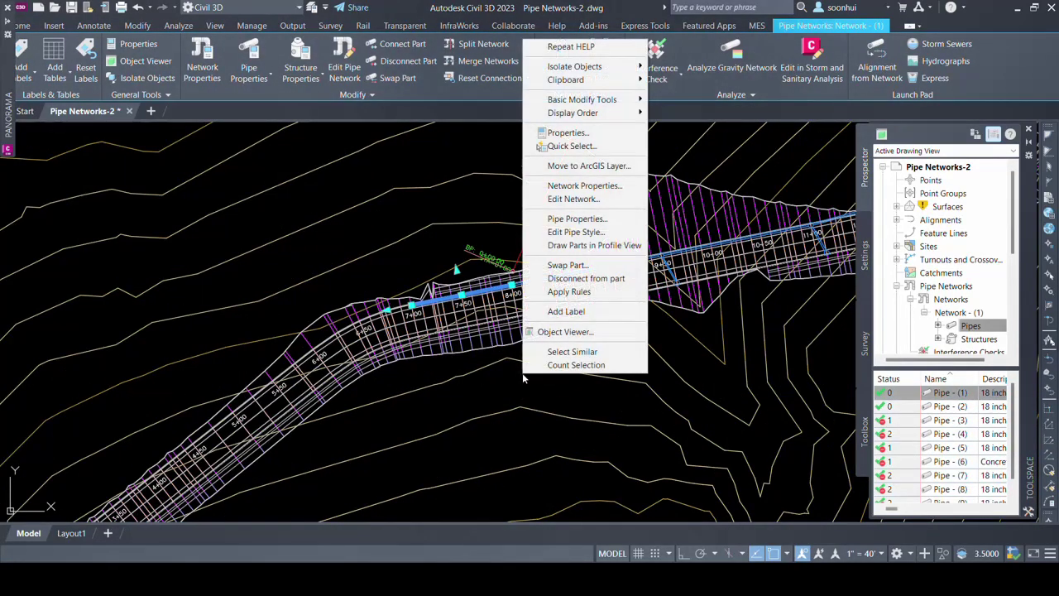
pyautogui.click(557, 220)
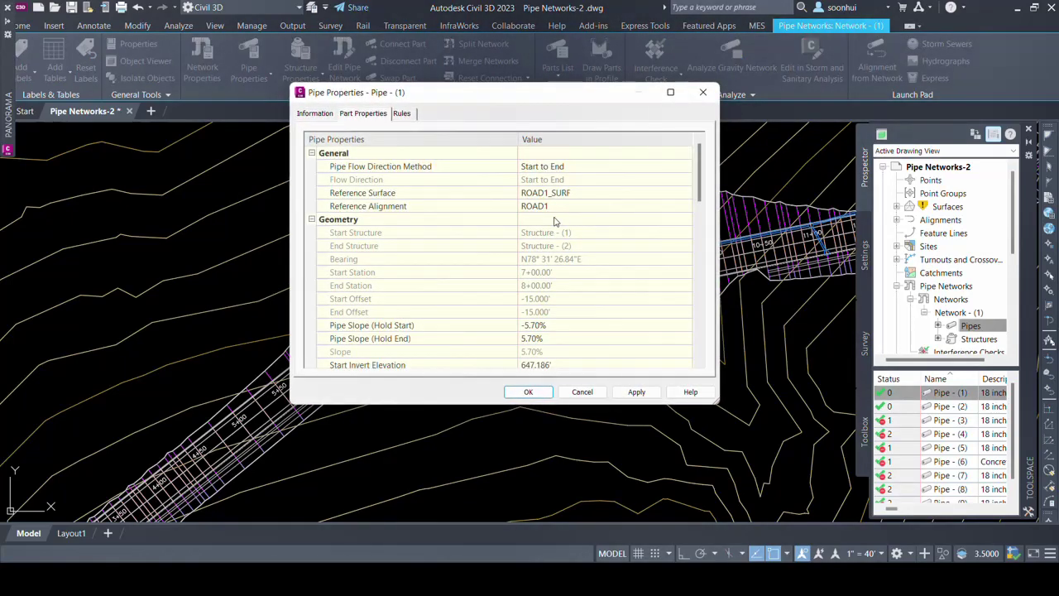
pyautogui.click(494, 233)
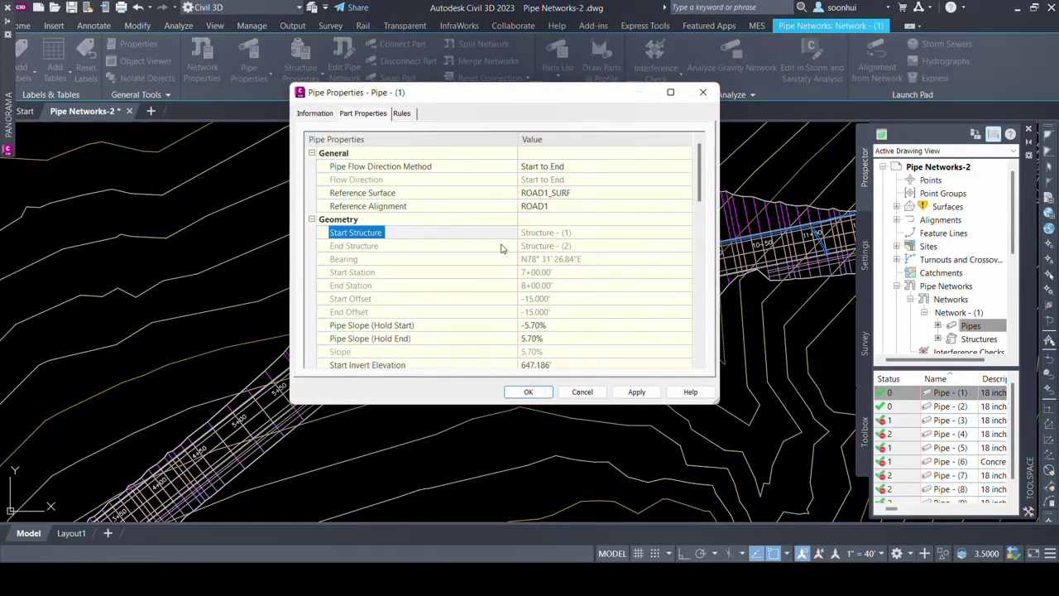
pyautogui.click(498, 246)
pyautogui.moveTo(695, 194); pyautogui.dragTo(702, 234)
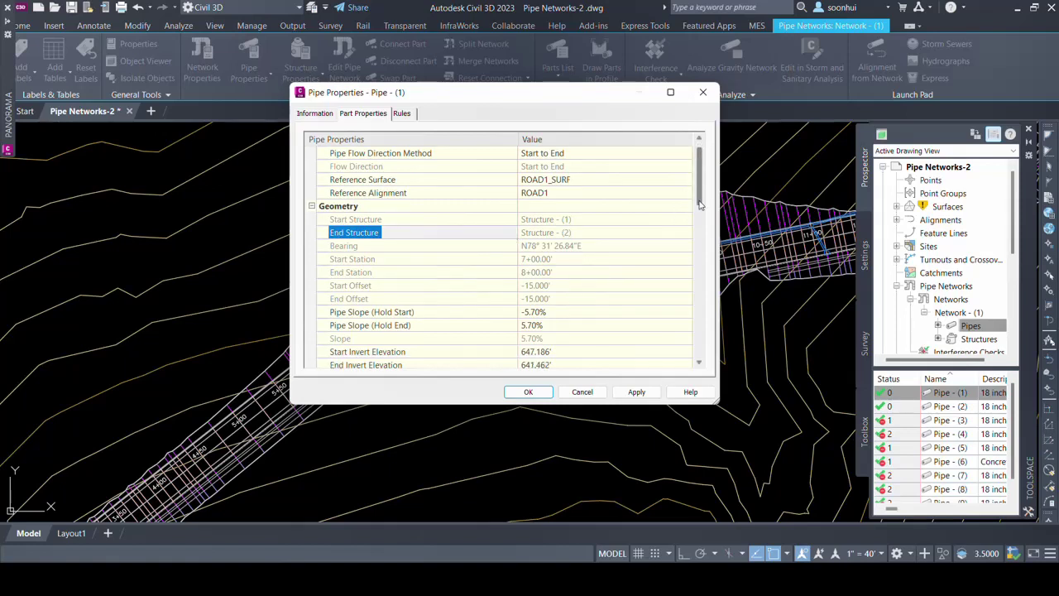
pyautogui.click(451, 208)
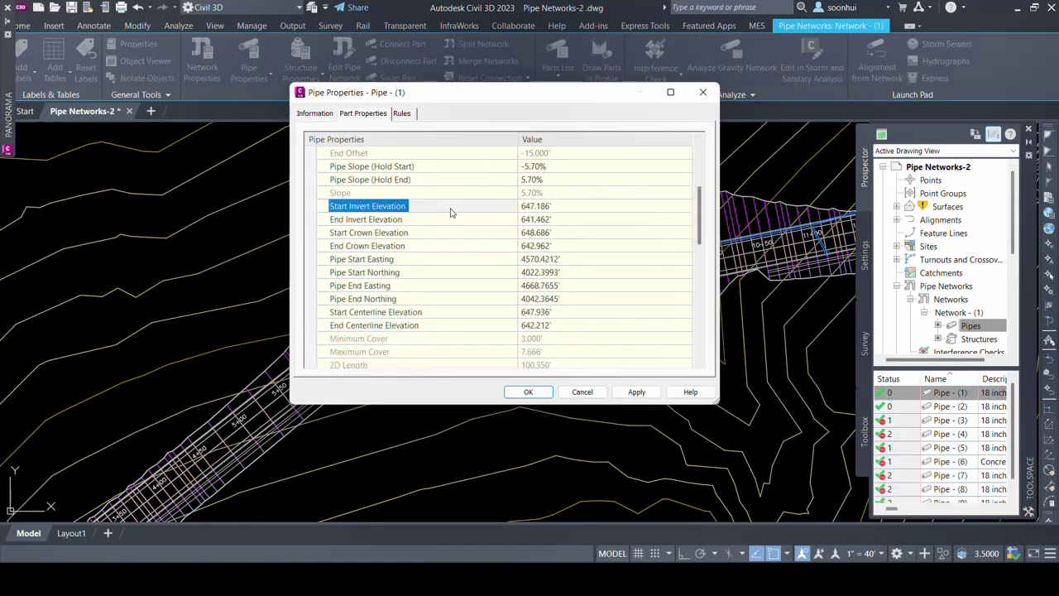
pyautogui.click(458, 221)
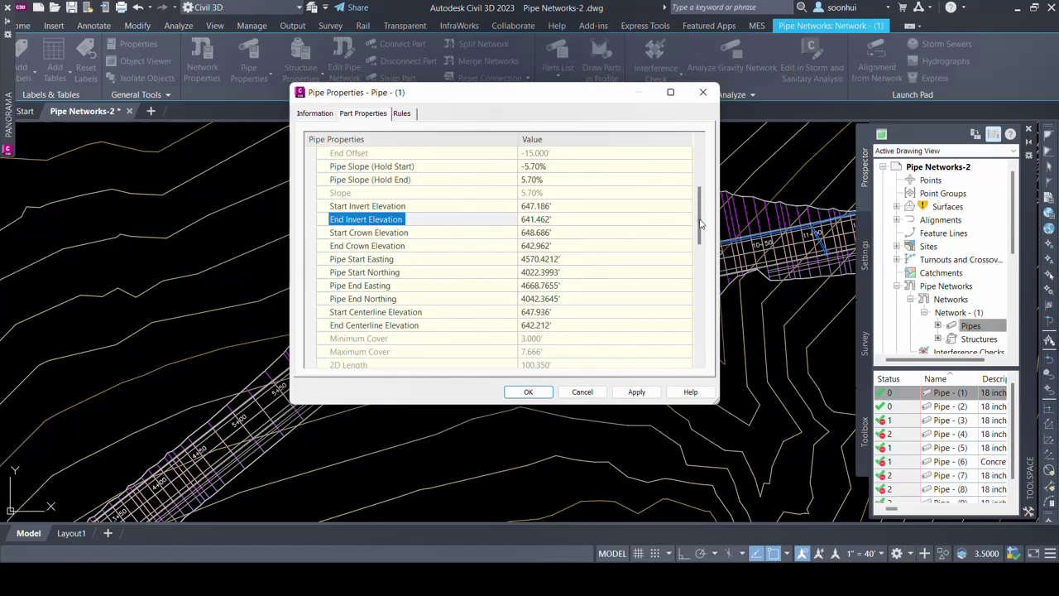
pyautogui.moveTo(701, 223); pyautogui.dragTo(702, 241)
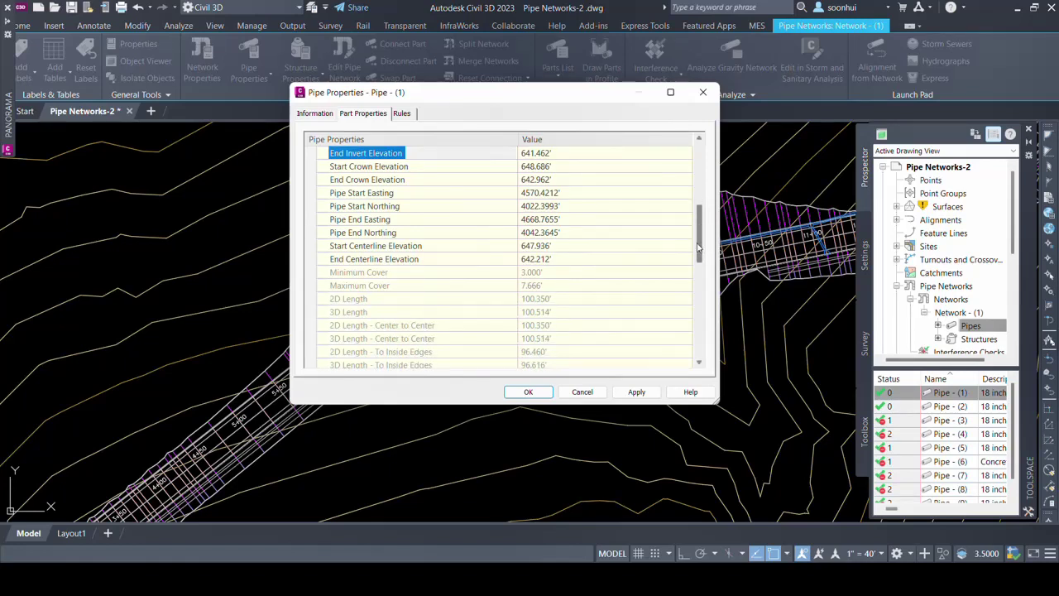
# - Check the pipe's 2D/3D lengths and 18 inch concrete part size, then close the properties
pyautogui.click(492, 301)
pyautogui.click(494, 319)
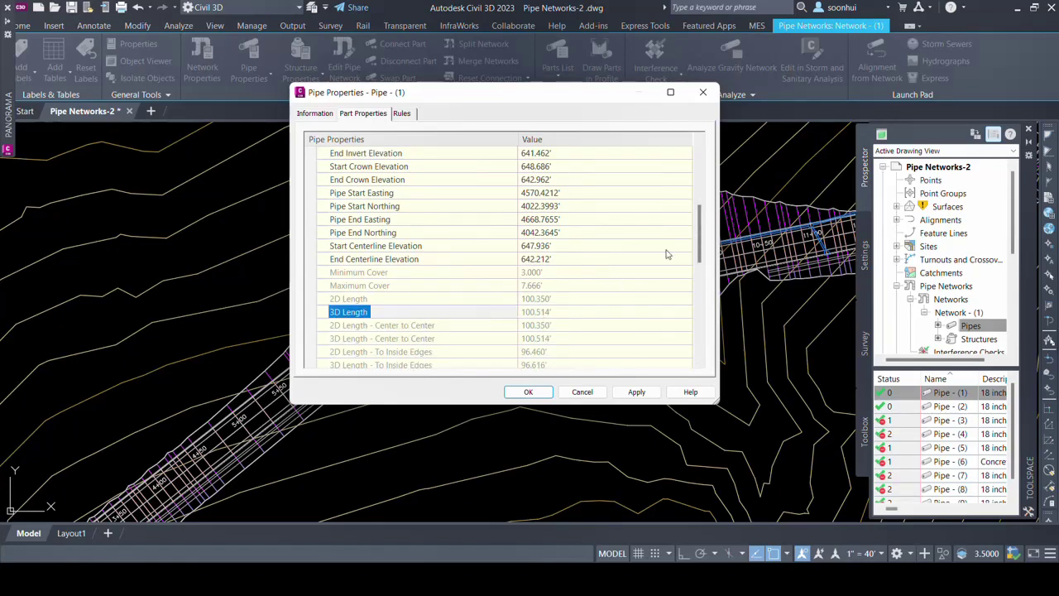
pyautogui.moveTo(701, 242); pyautogui.dragTo(710, 319)
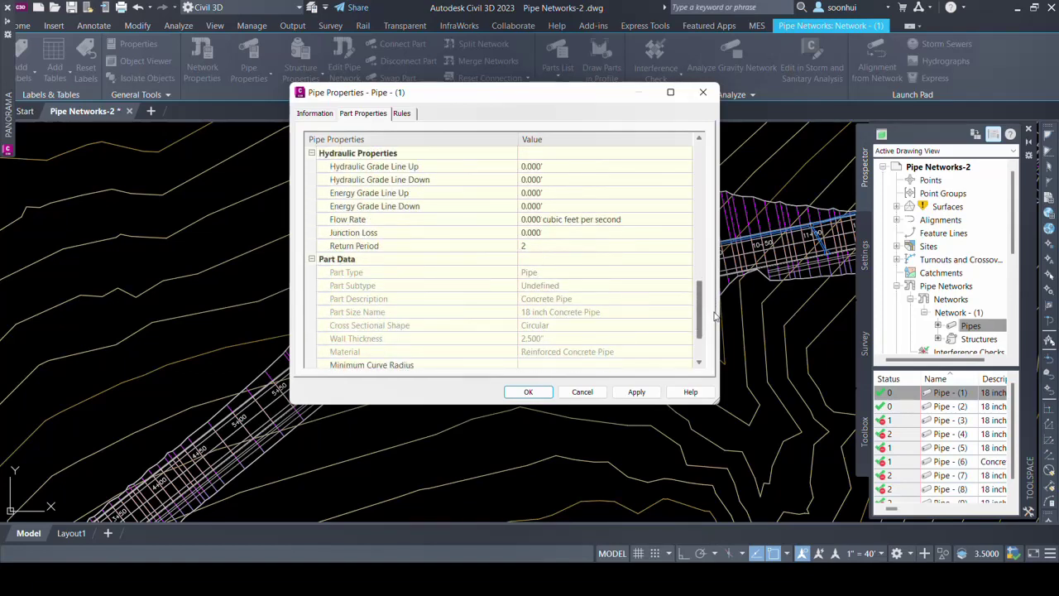
pyautogui.click(477, 315)
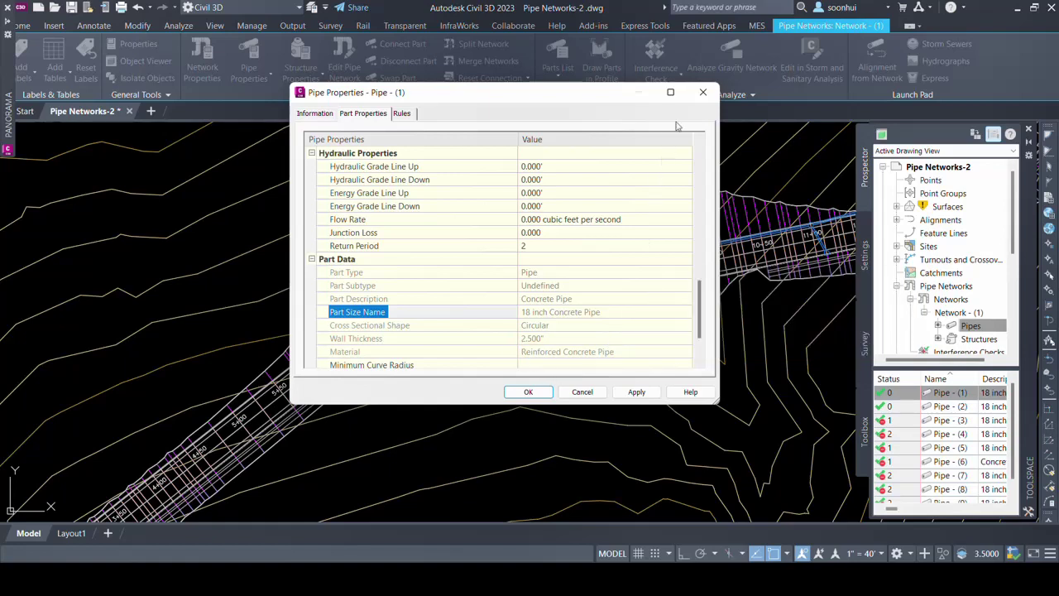
pyautogui.click(701, 94)
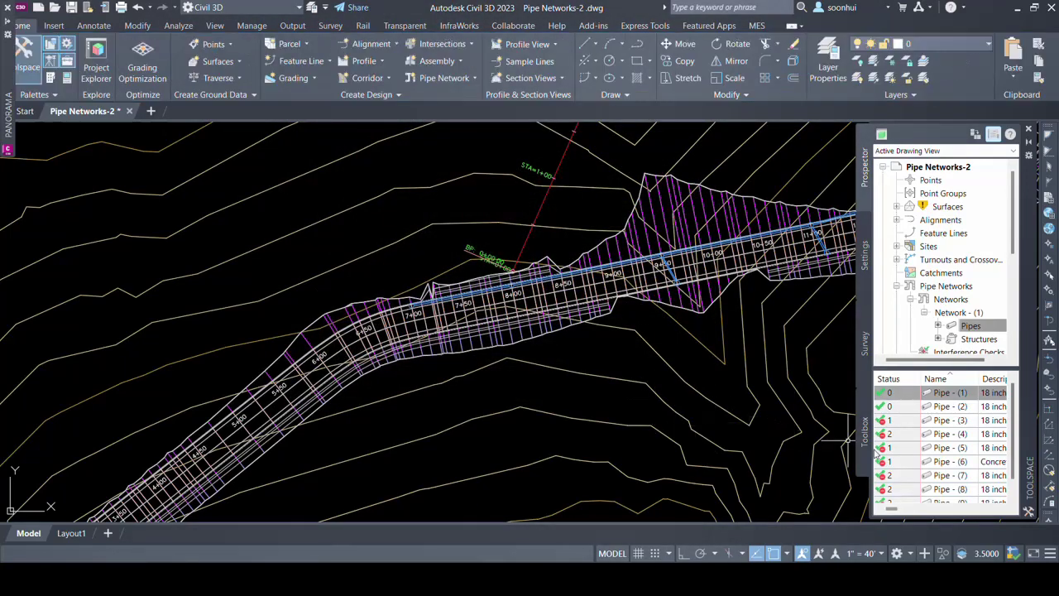
# - List Network - (1)'s structures and select them in the drawing from Prospector
pyautogui.click(972, 342)
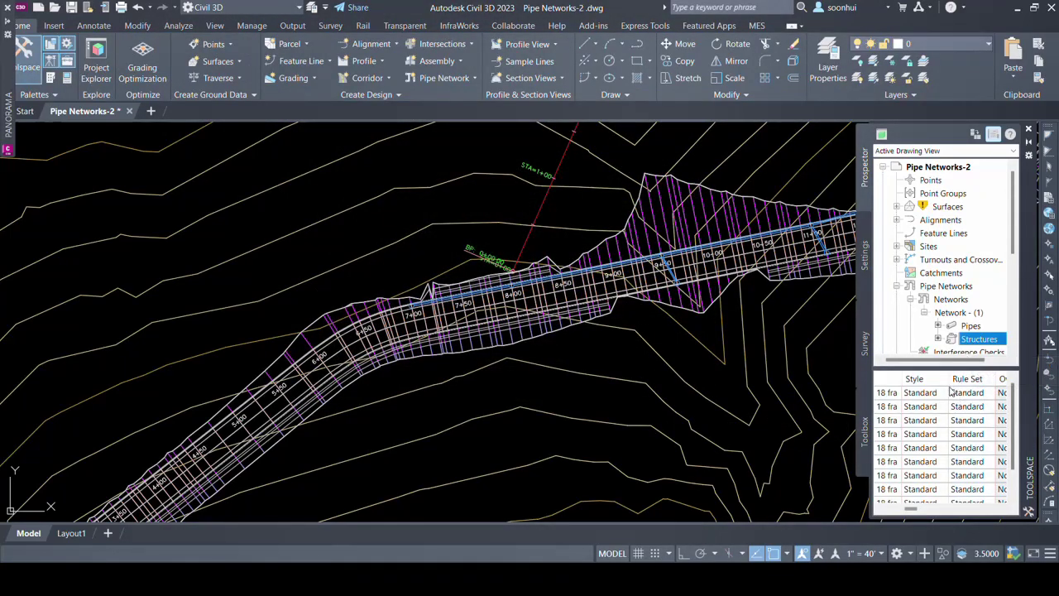
pyautogui.click(925, 394)
pyautogui.rightClick(926, 394)
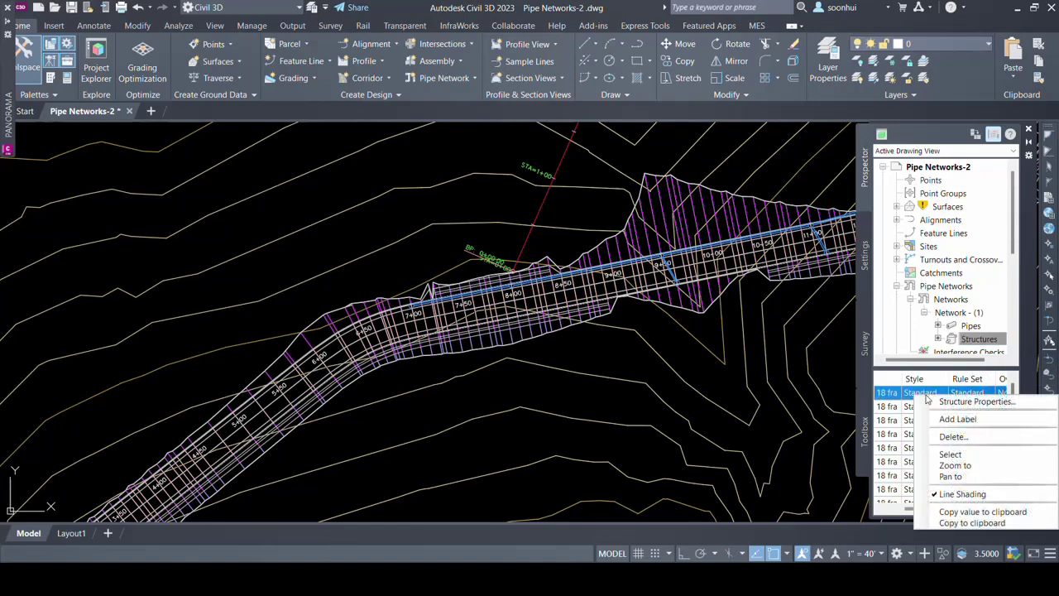
pyautogui.click(950, 456)
pyautogui.scroll(-1, 704, 331)
pyautogui.scroll(-1, 678, 331)
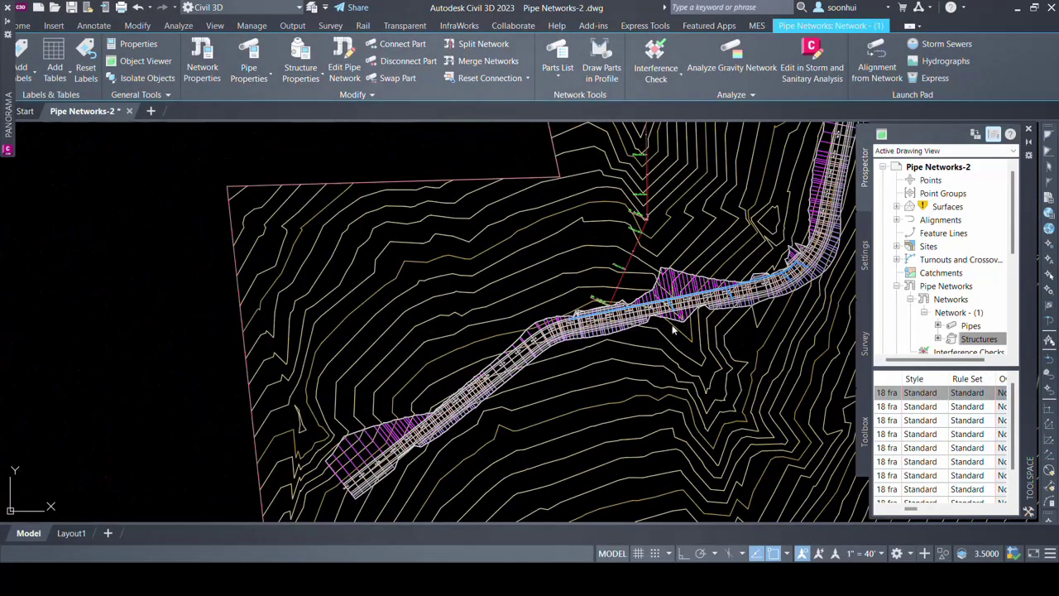
pyautogui.scroll(-2, 522, 404)
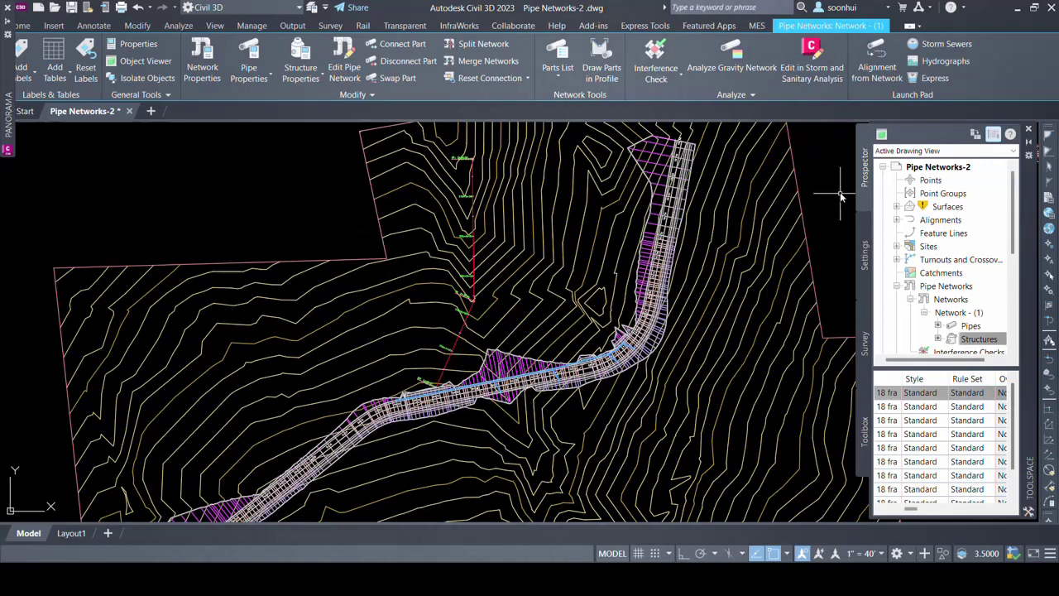
pyautogui.click(834, 196)
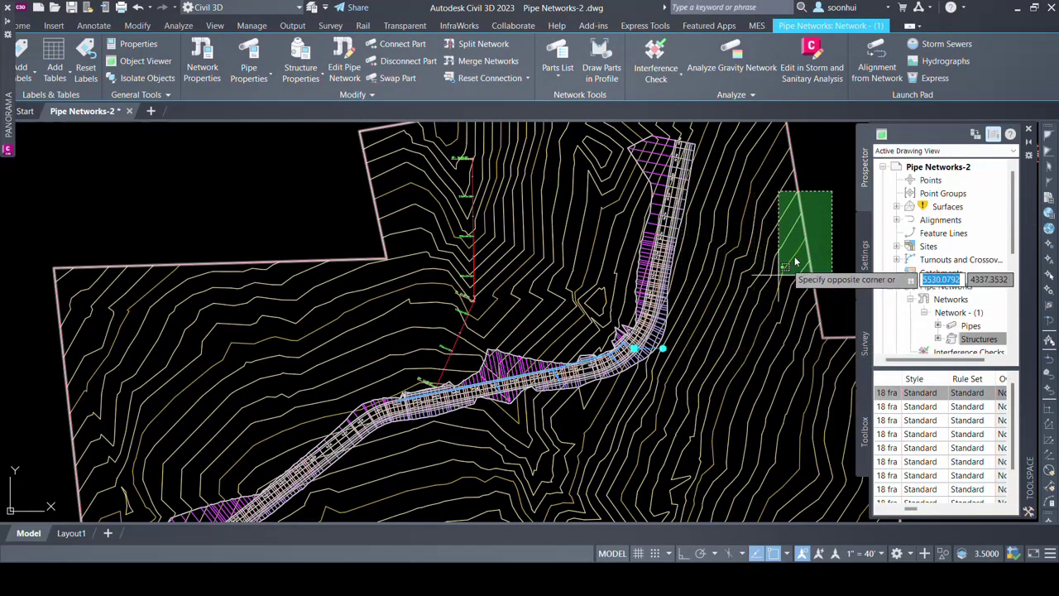
pyautogui.click(825, 246)
pyautogui.scroll(5, 656, 349)
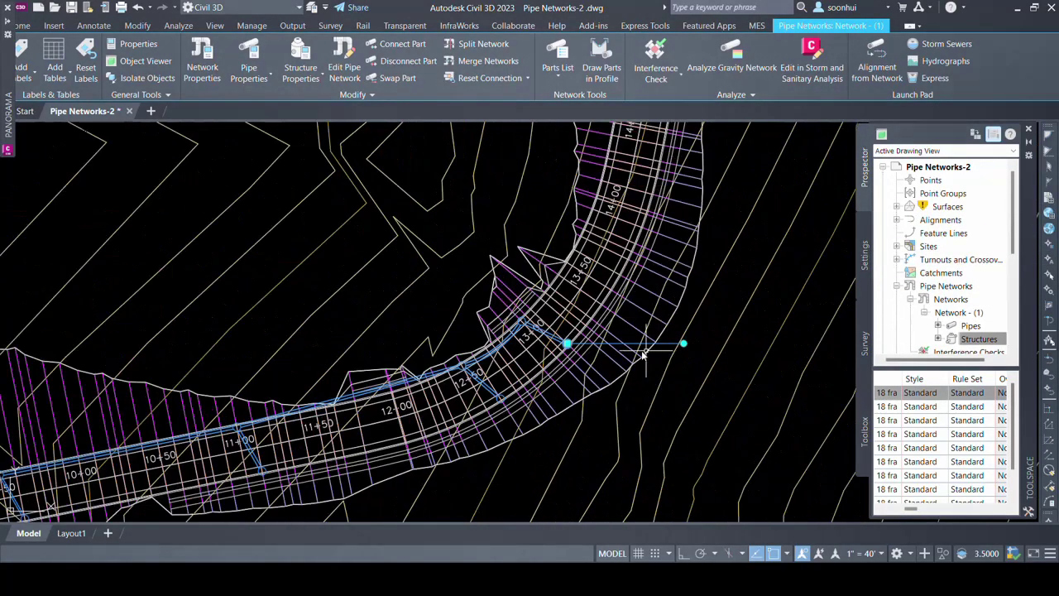
pyautogui.scroll(4, 560, 348)
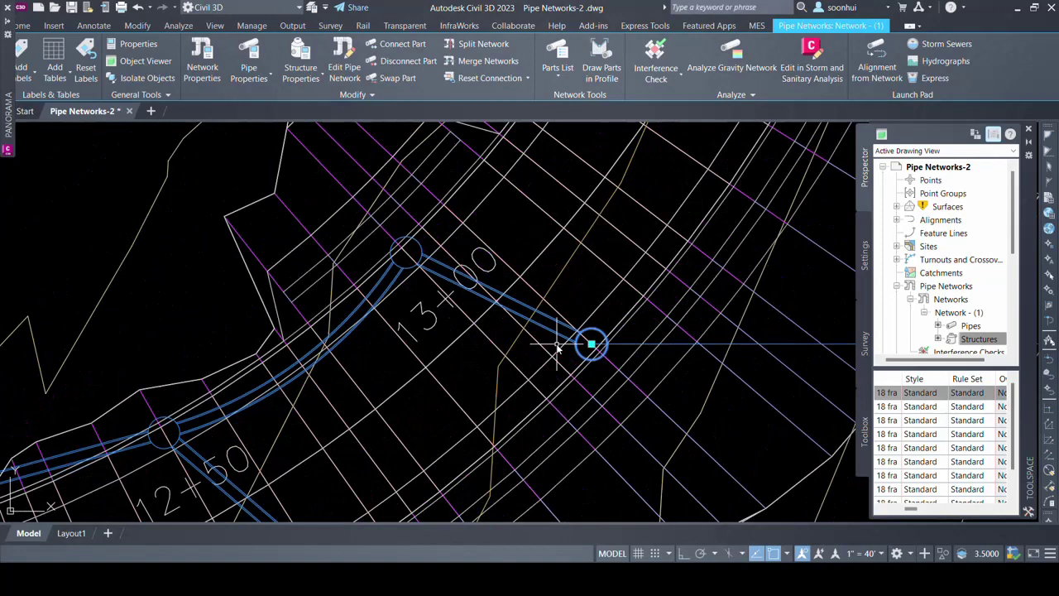
# - Open Structure - (10)'s properties and read its description on the Information tab
pyautogui.rightClick(634, 349)
pyautogui.click(679, 383)
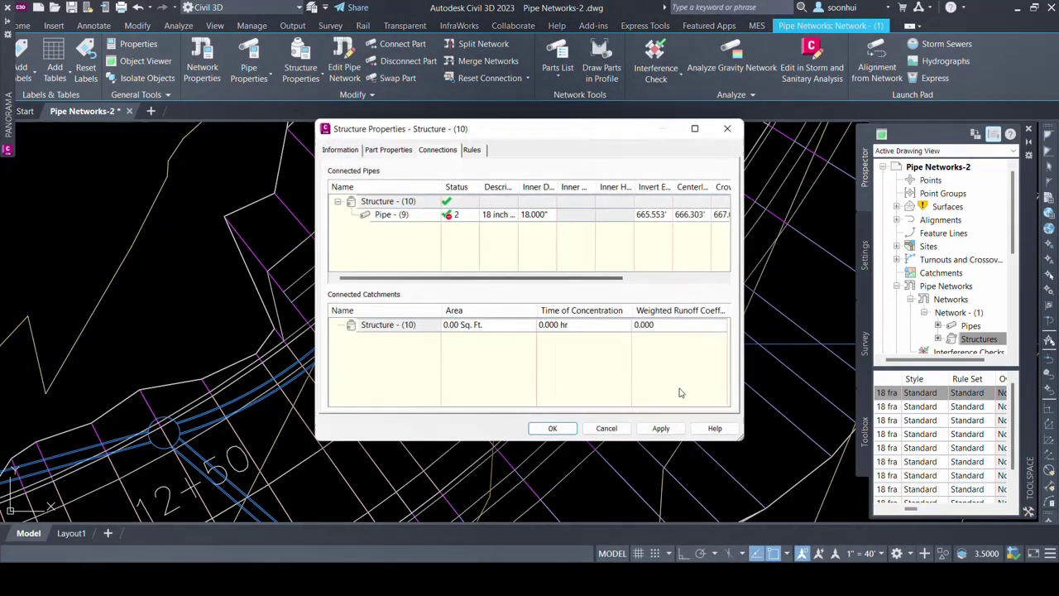
pyautogui.click(336, 152)
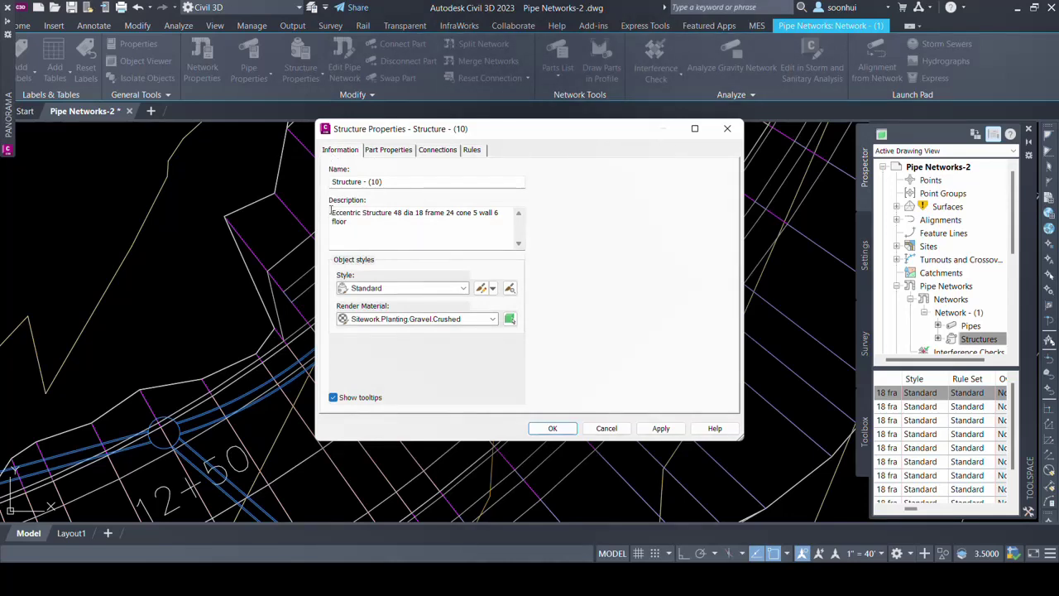
pyautogui.moveTo(331, 211); pyautogui.dragTo(356, 221)
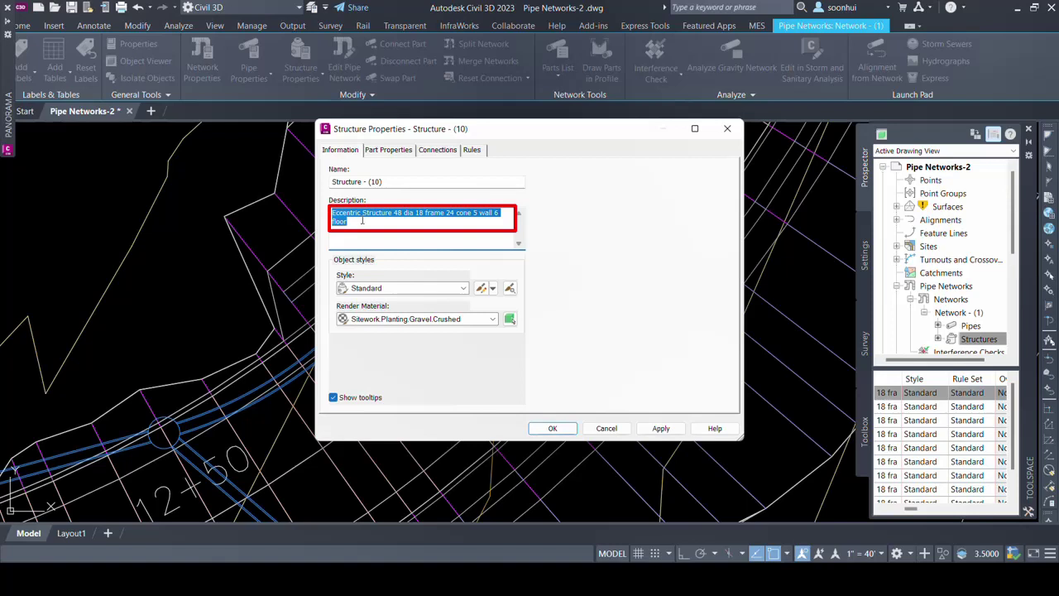
pyautogui.click(405, 154)
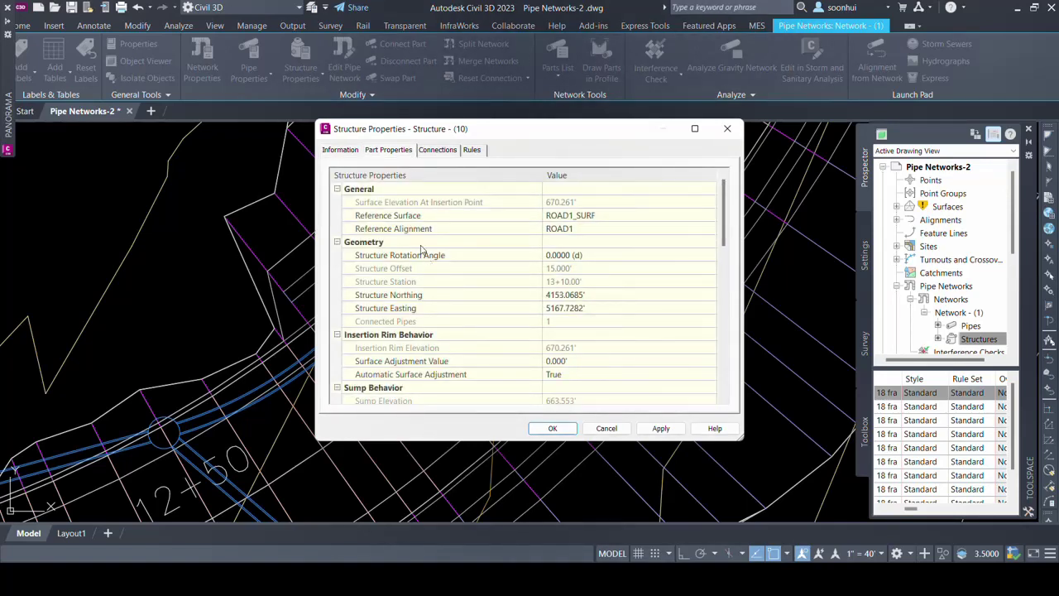
# - Review the Eccentric Cylindrical Structure, 48 dia part properties and close the dialog
pyautogui.scroll(-1, 420, 250)
pyautogui.scroll(-3, 420, 249)
pyautogui.scroll(-1, 421, 249)
pyautogui.scroll(-1, 421, 249)
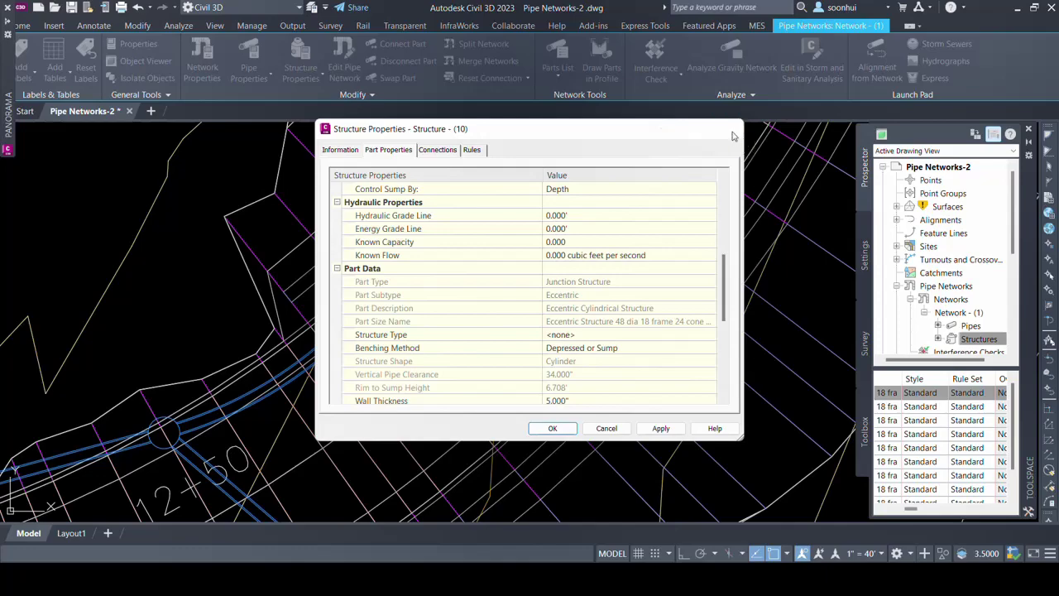
pyautogui.click(728, 130)
pyautogui.scroll(-5, 719, 180)
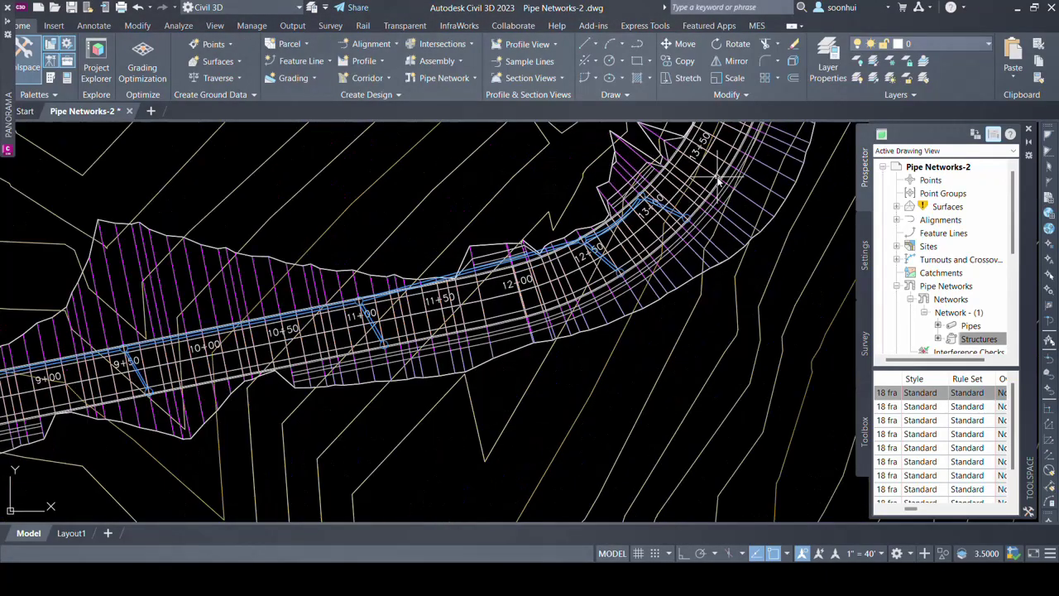
# - Create and save a new MiTS file named 'From C3D to M2' via MES Sync to MES
pyautogui.click(758, 27)
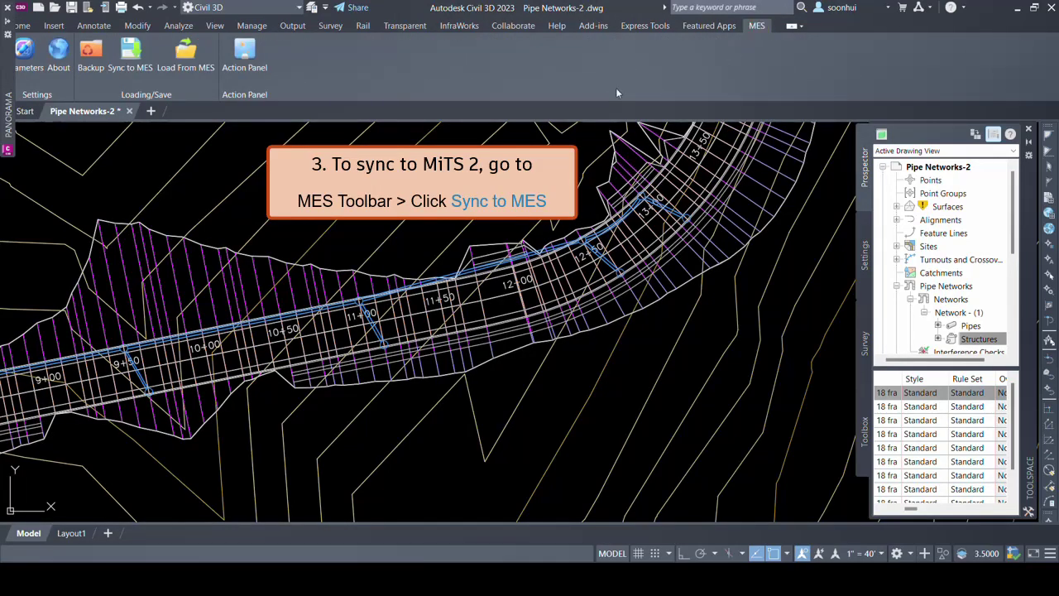
pyautogui.click(134, 70)
pyautogui.moveTo(251, 135); pyautogui.dragTo(346, 117)
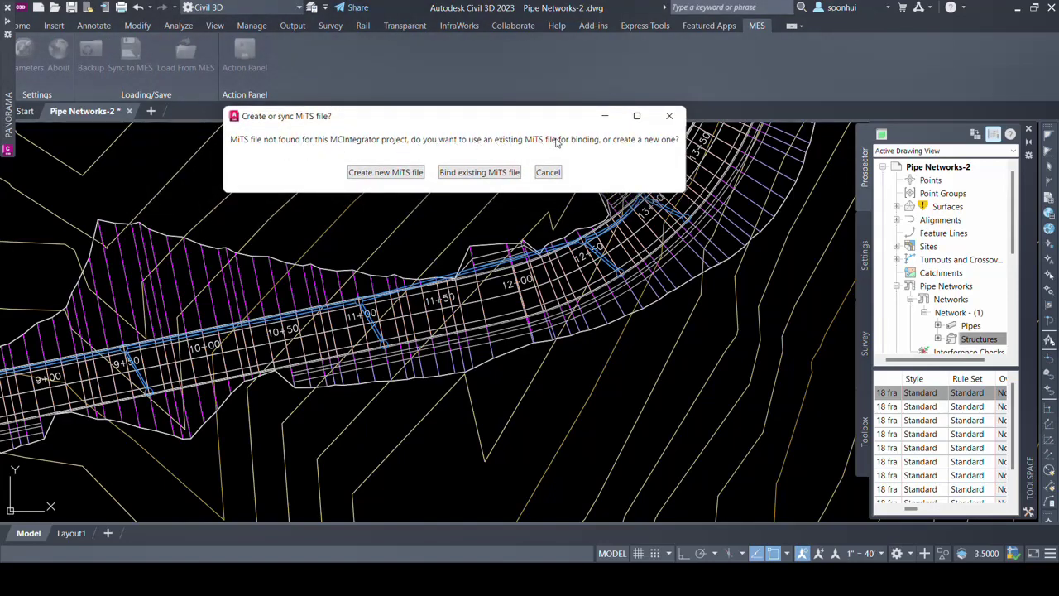
pyautogui.click(379, 174)
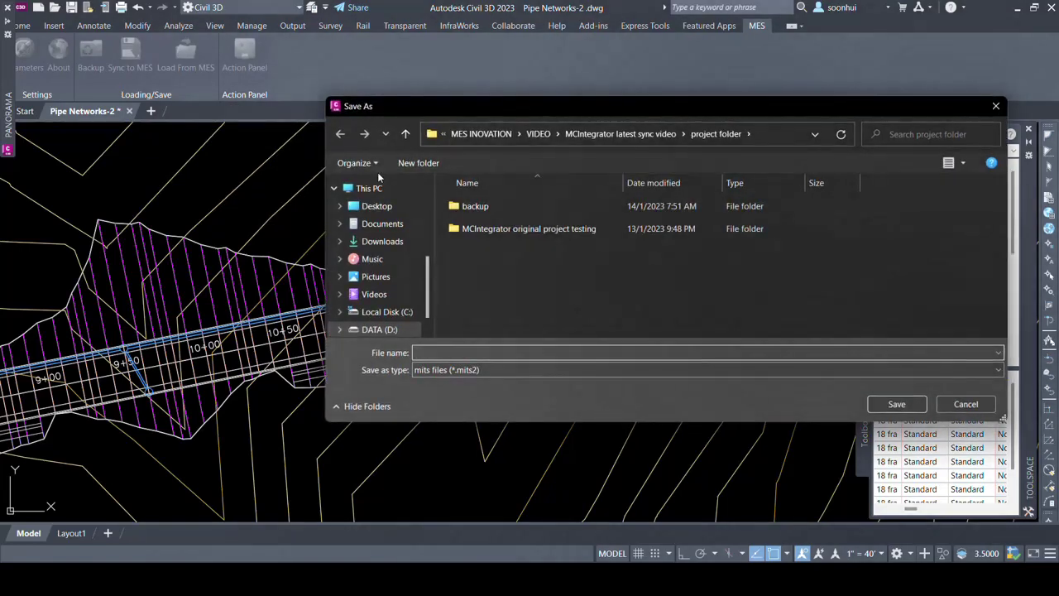
pyautogui.moveTo(479, 114); pyautogui.dragTo(369, 91)
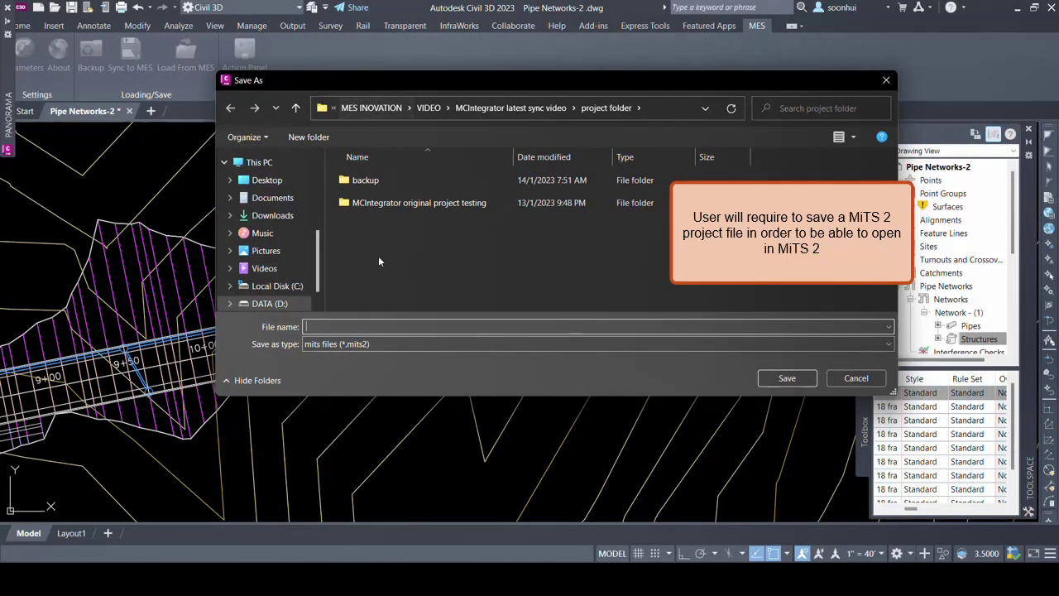
pyautogui.write('Fro')
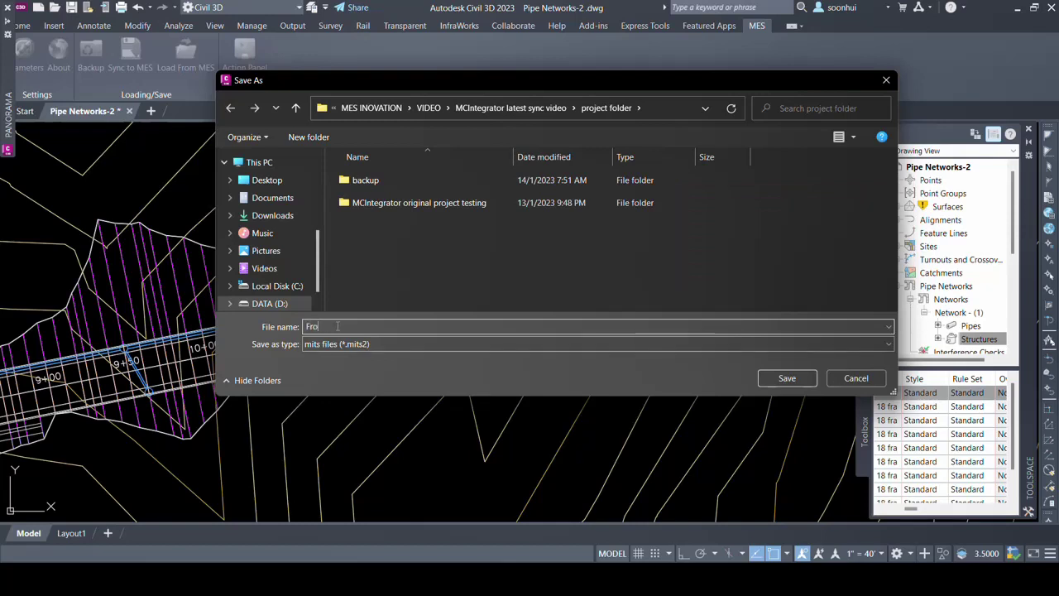
pyautogui.write('m C')
pyautogui.write('3D to M2')
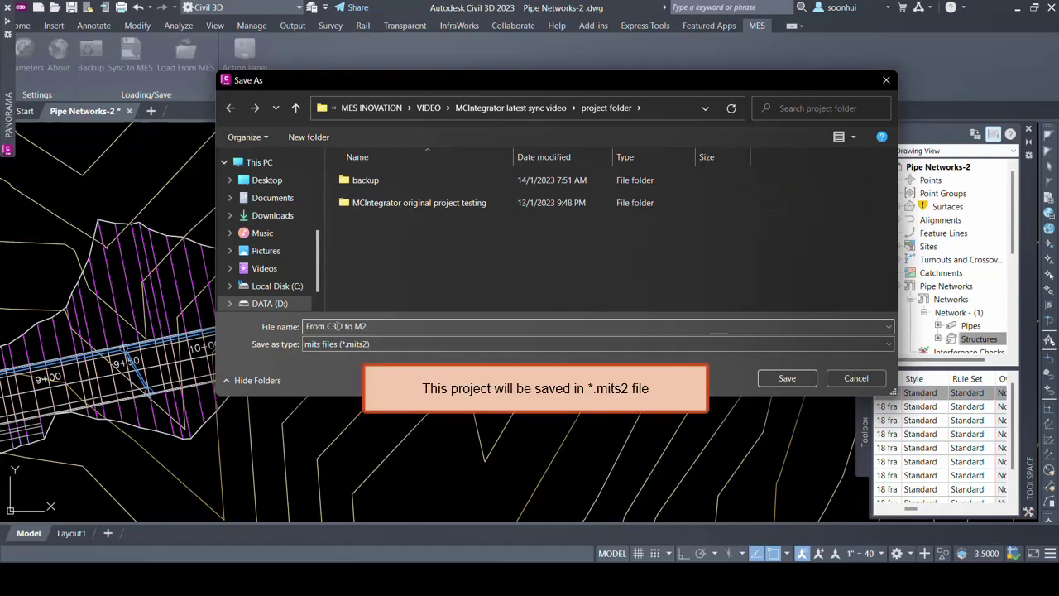
pyautogui.click(771, 383)
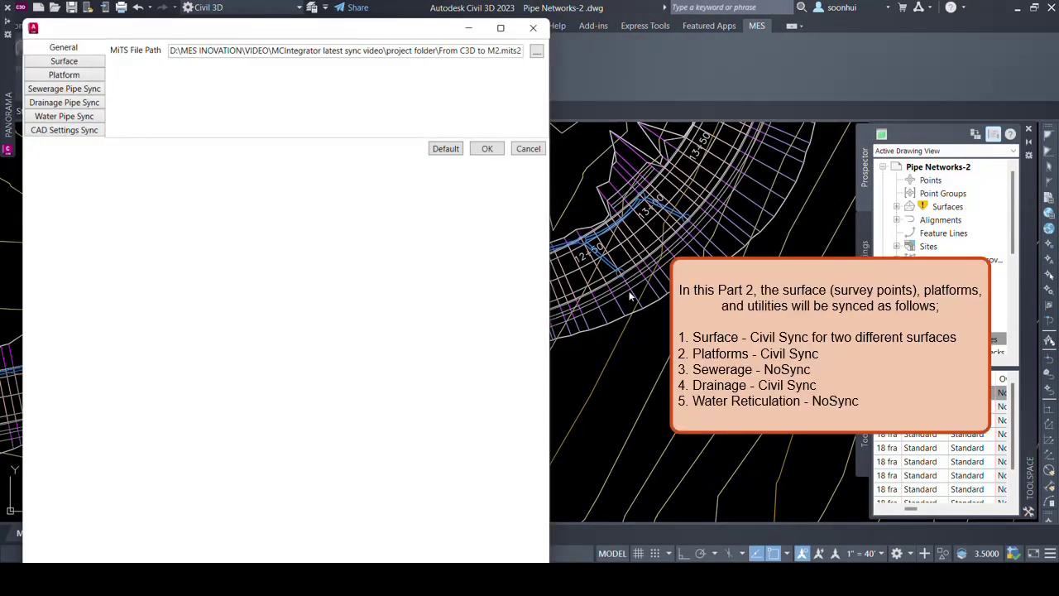
# - Add a surface mapping row for EG and create a new MES surface named EG
pyautogui.moveTo(364, 30); pyautogui.dragTo(527, 96)
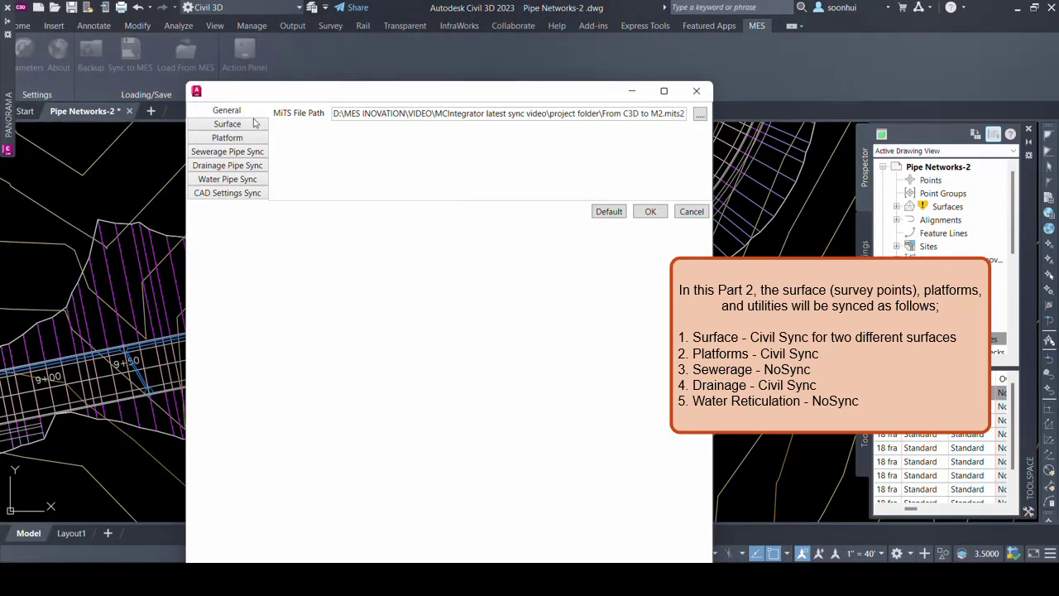
pyautogui.click(254, 128)
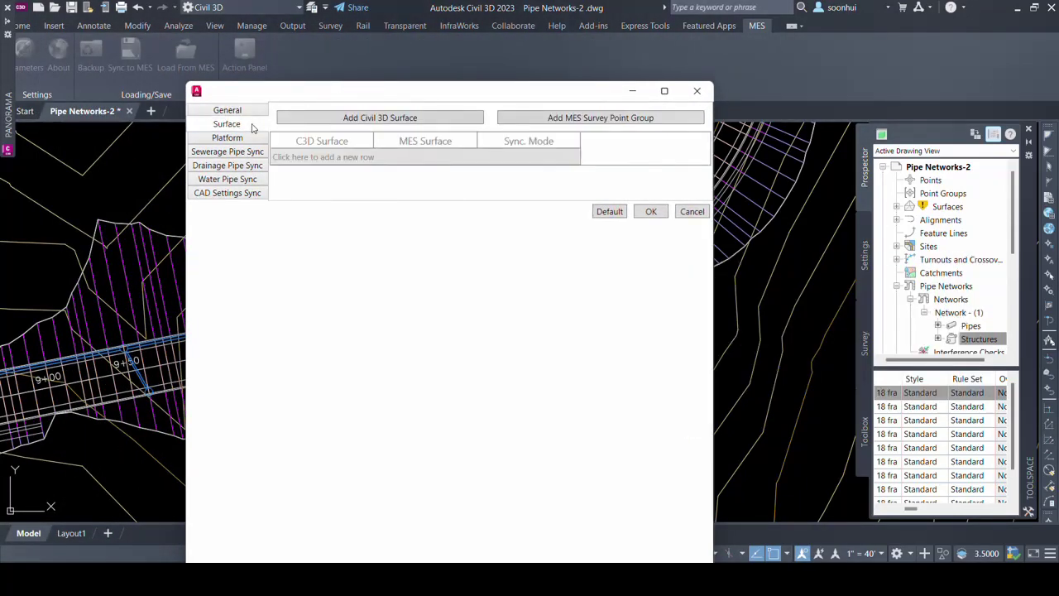
pyautogui.click(311, 160)
pyautogui.click(311, 160)
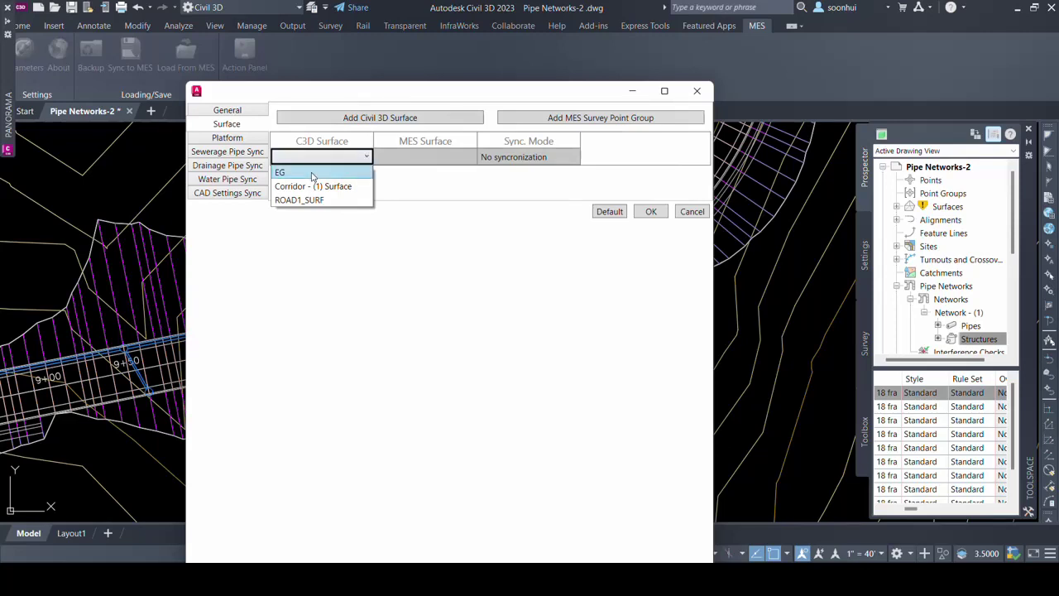
pyautogui.click(312, 174)
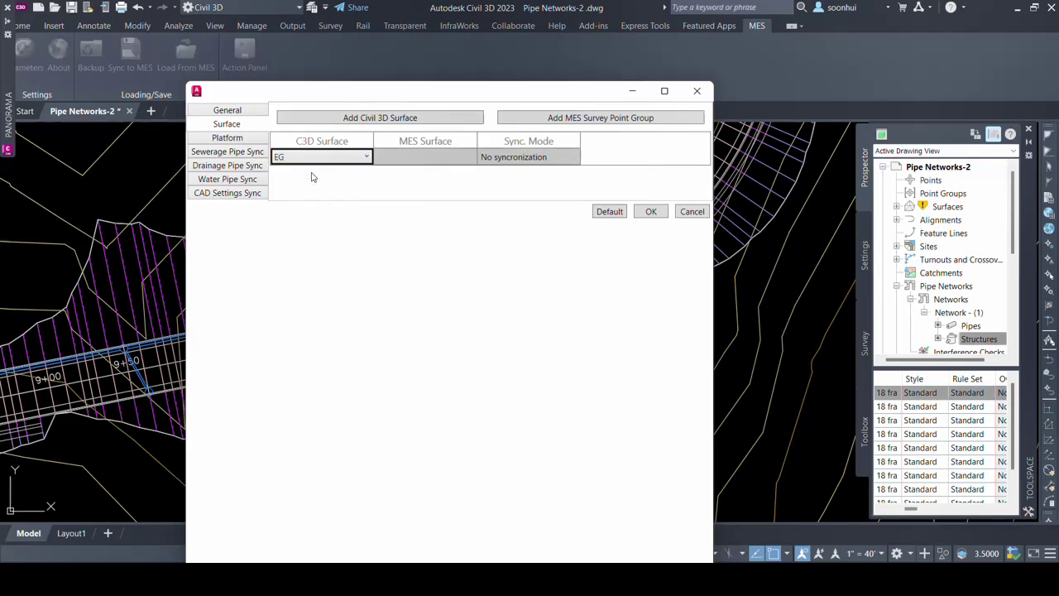
pyautogui.click(425, 160)
pyautogui.click(425, 160)
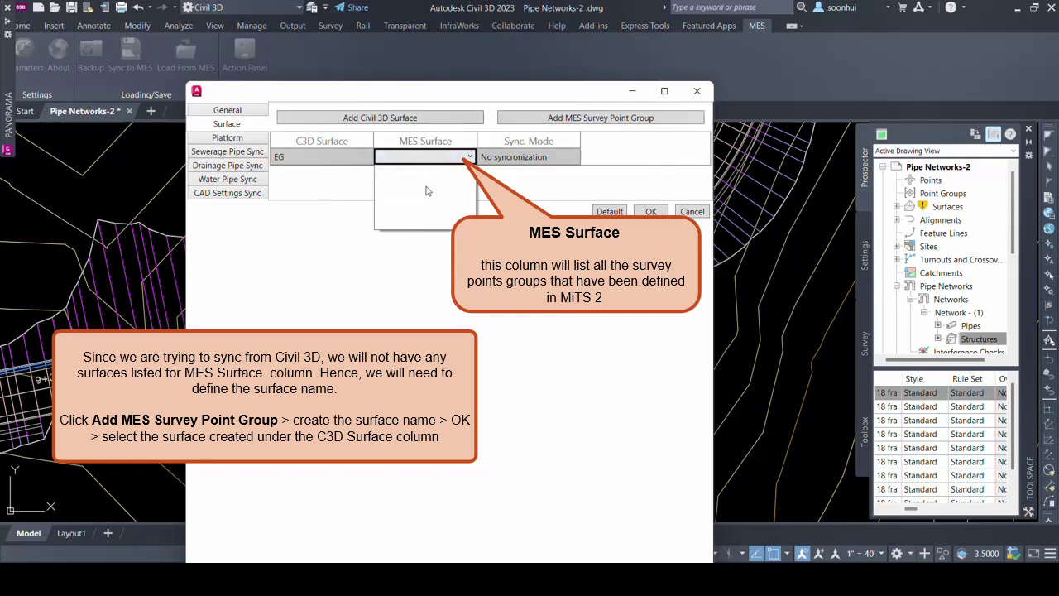
pyautogui.click(543, 120)
pyautogui.click(543, 120)
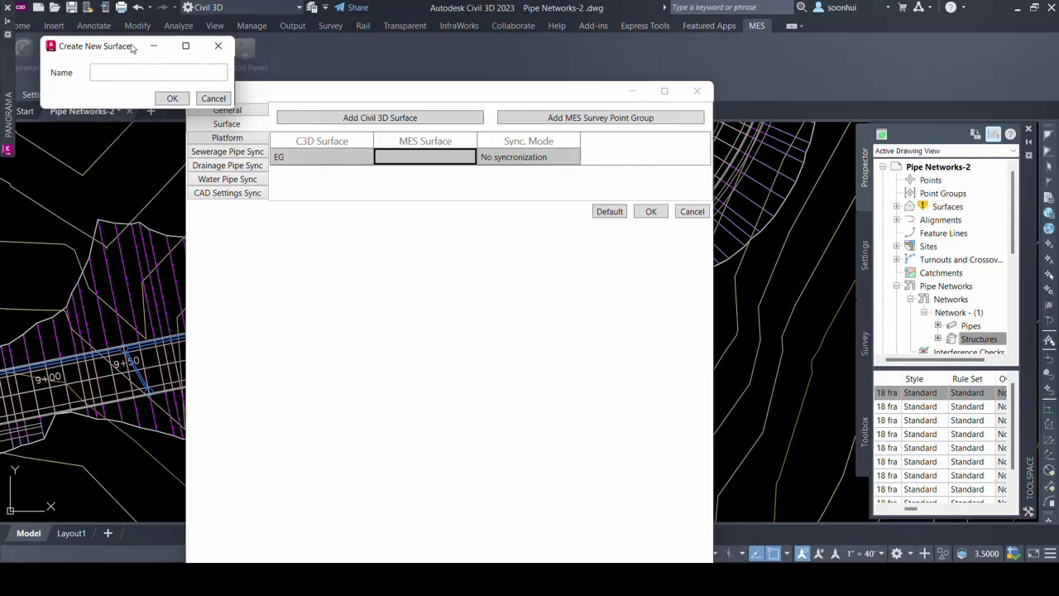
pyautogui.moveTo(133, 47); pyautogui.dragTo(462, 234)
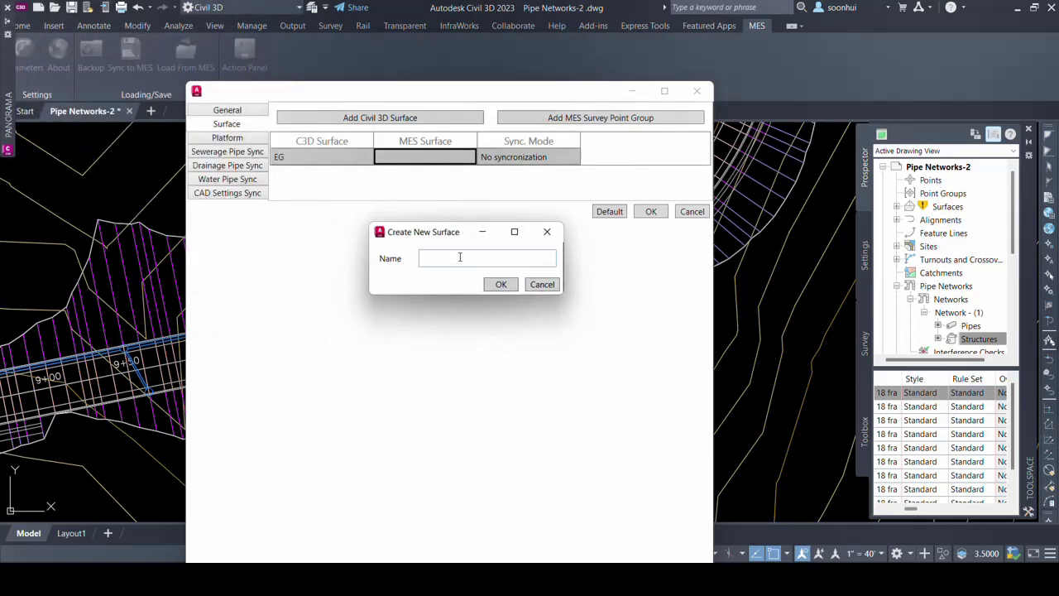
pyautogui.click(460, 257)
pyautogui.click(511, 287)
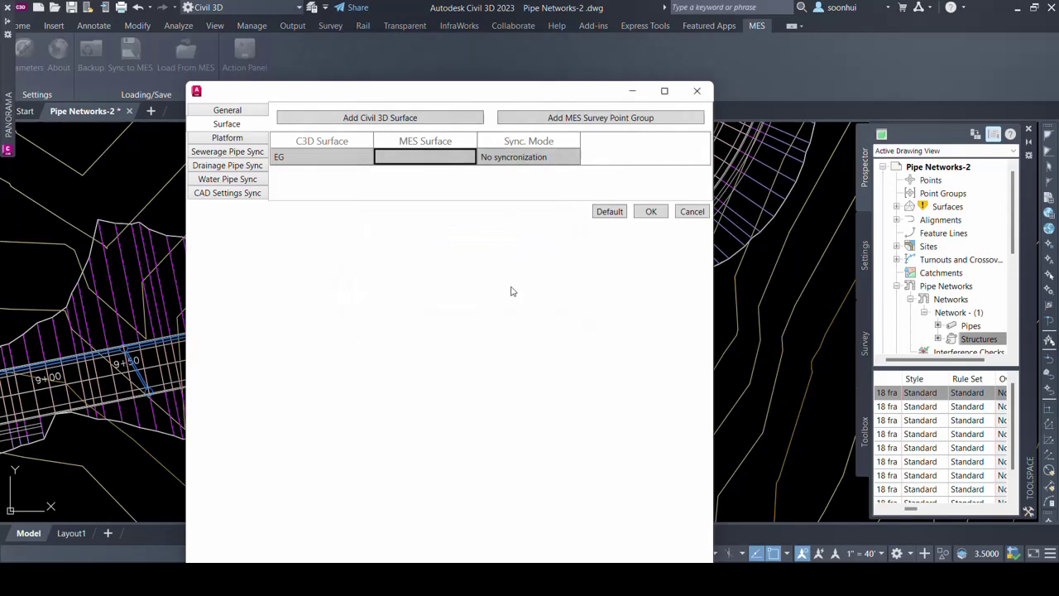
# - Map the EG row to MES surface EG in Civil Sync mode
pyautogui.click(470, 159)
pyautogui.click(469, 157)
pyautogui.click(466, 172)
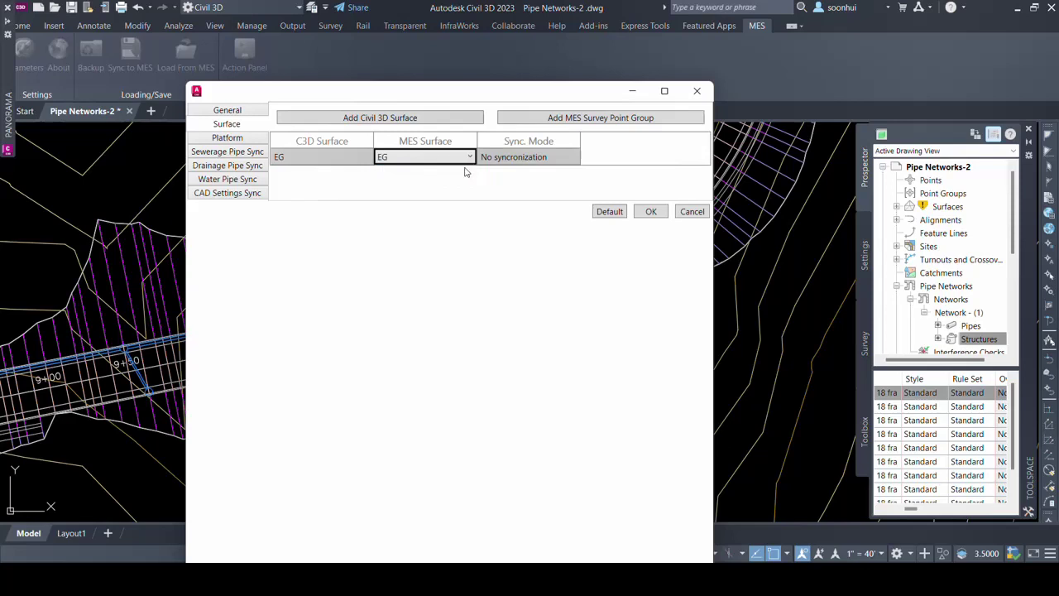
pyautogui.click(500, 160)
pyautogui.click(500, 161)
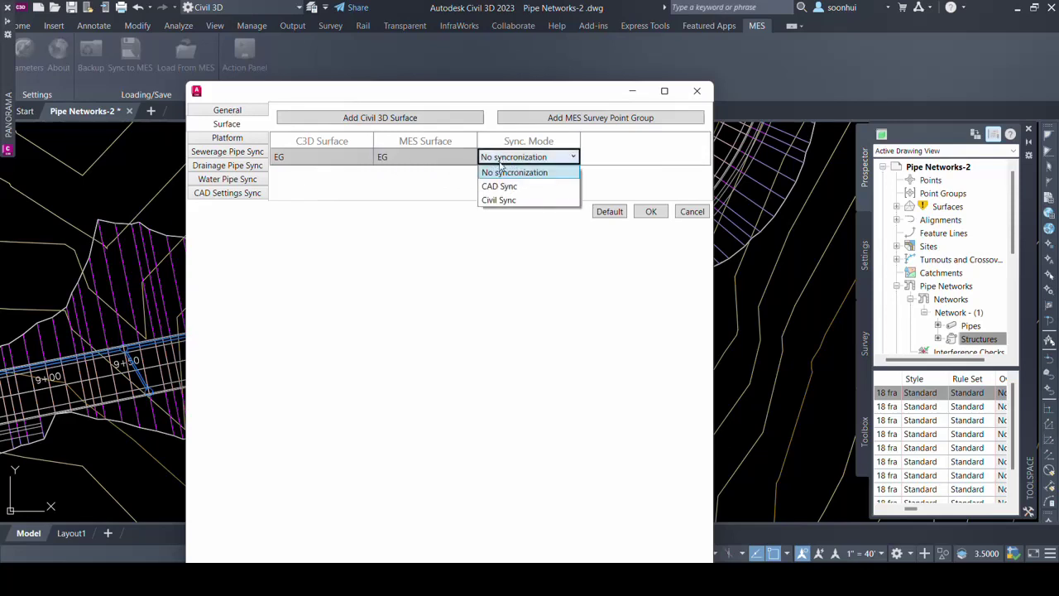
pyautogui.click(500, 201)
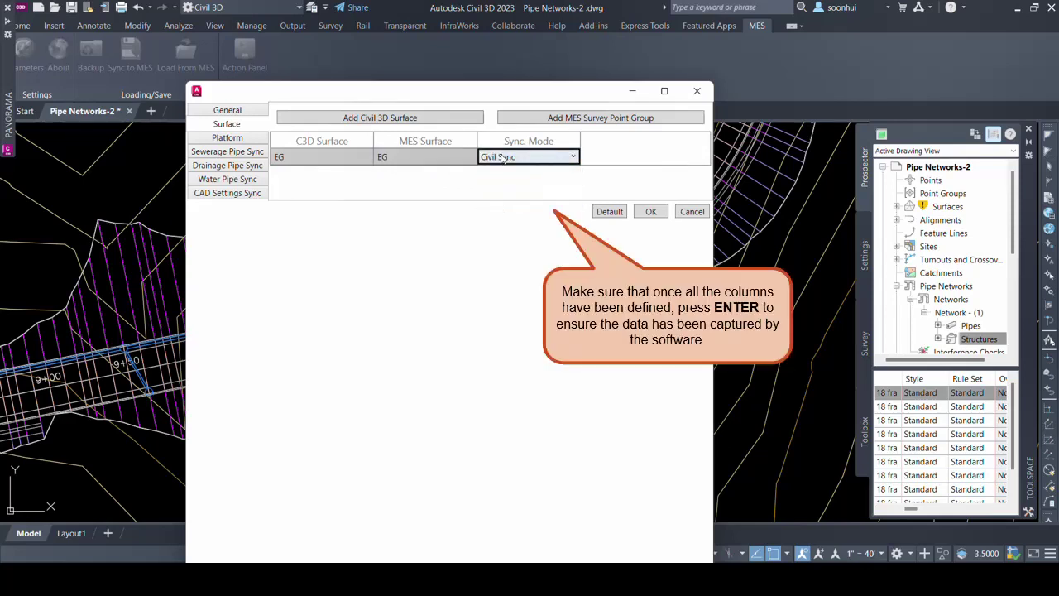
pyautogui.press('Return')
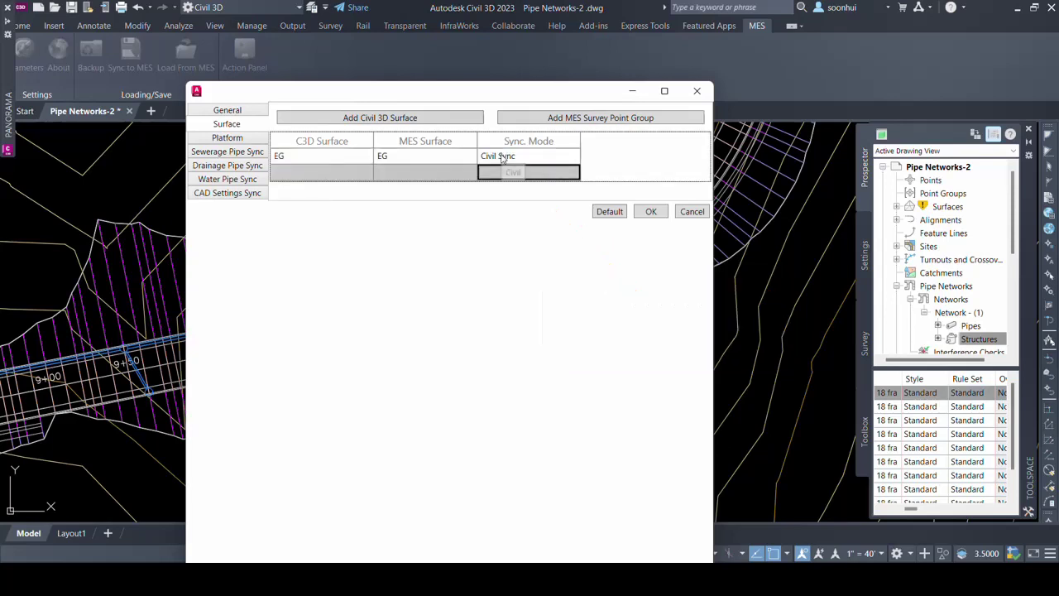
# - Add a second row for Corridor - (1) Surface and create MES surface 'Corridor Surface'
pyautogui.click(340, 174)
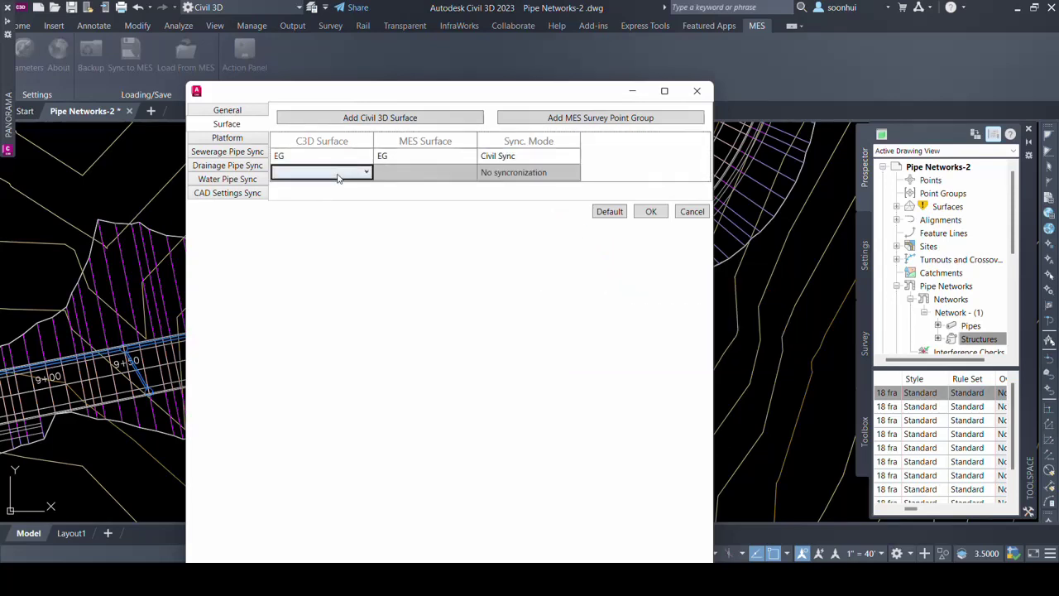
pyautogui.click(339, 173)
pyautogui.click(342, 202)
pyautogui.click(533, 123)
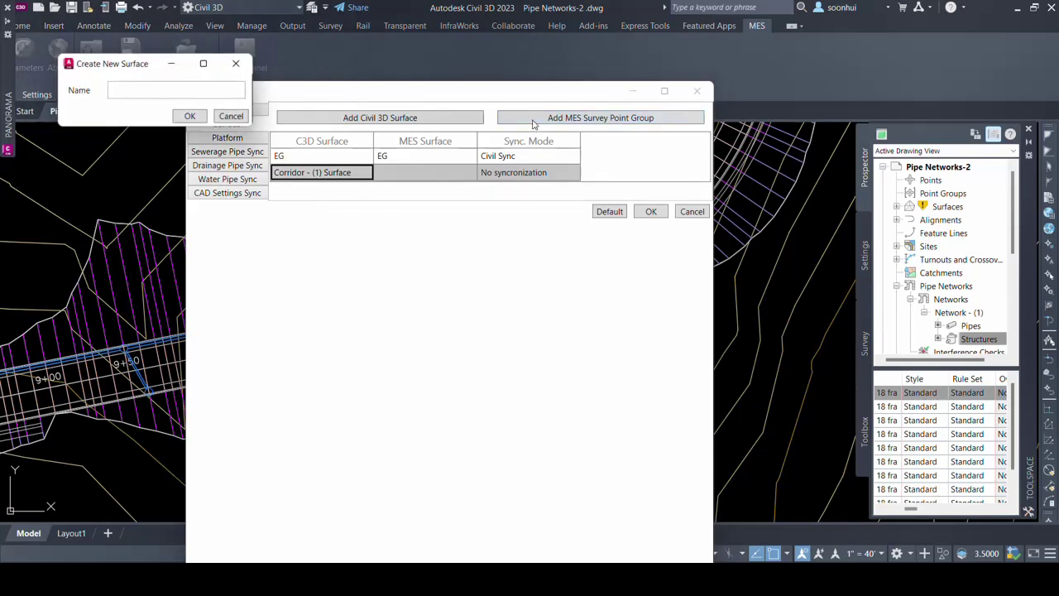
pyautogui.moveTo(351, 244); pyautogui.dragTo(403, 219)
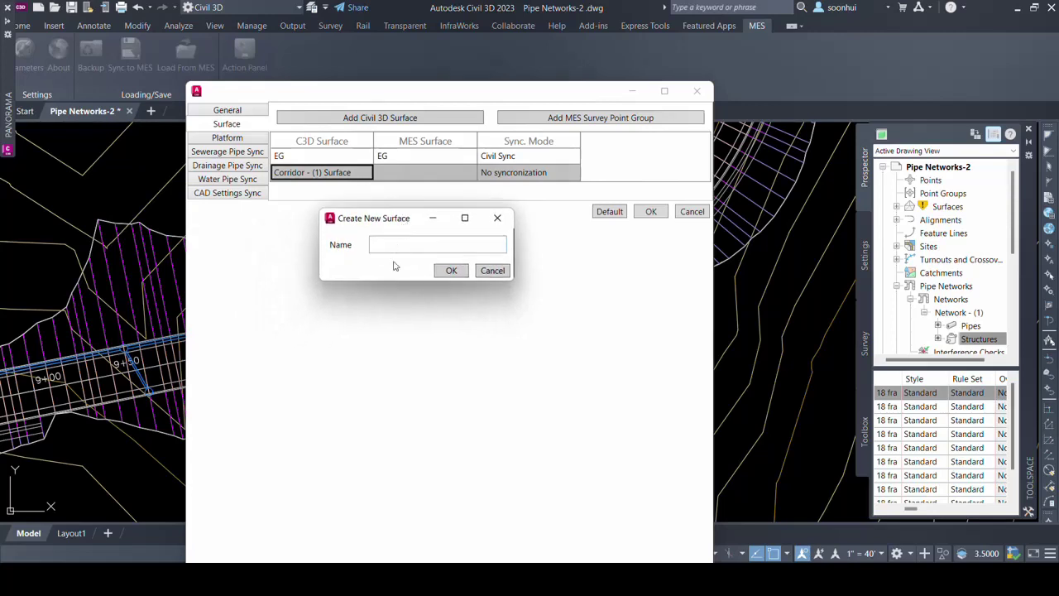
pyautogui.click(390, 241)
pyautogui.write('Corridor Surface')
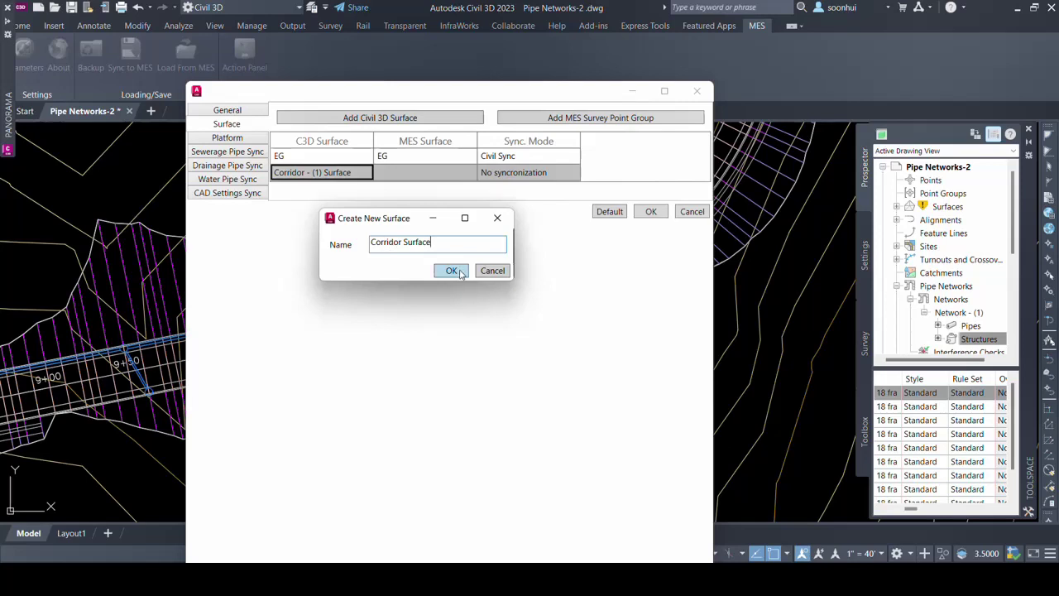
pyautogui.click(459, 272)
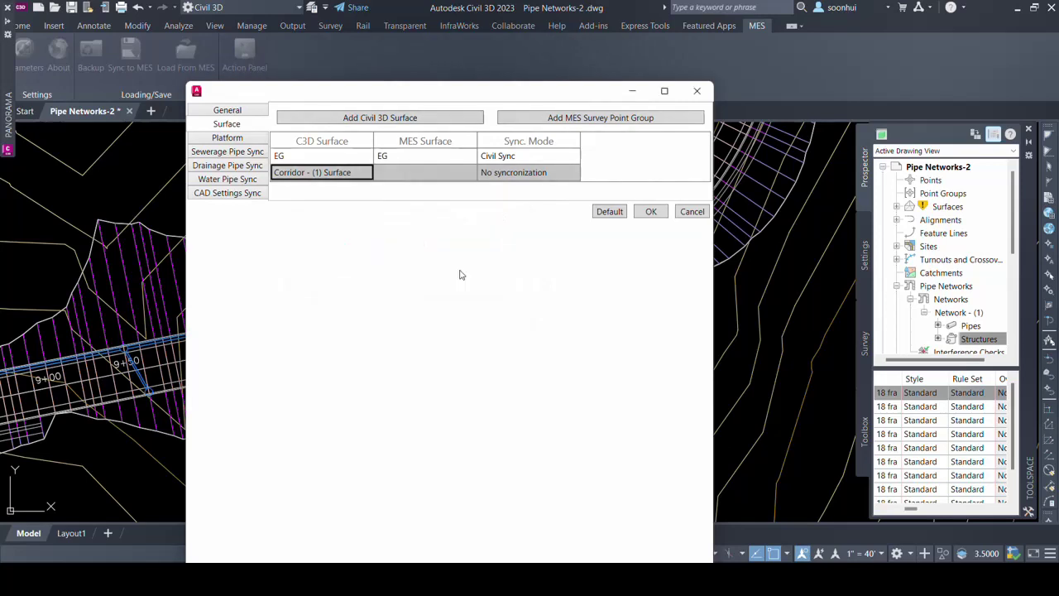
# - Map the corridor row to Corridor Surface in Civil Sync mode
pyautogui.click(462, 176)
pyautogui.click(462, 174)
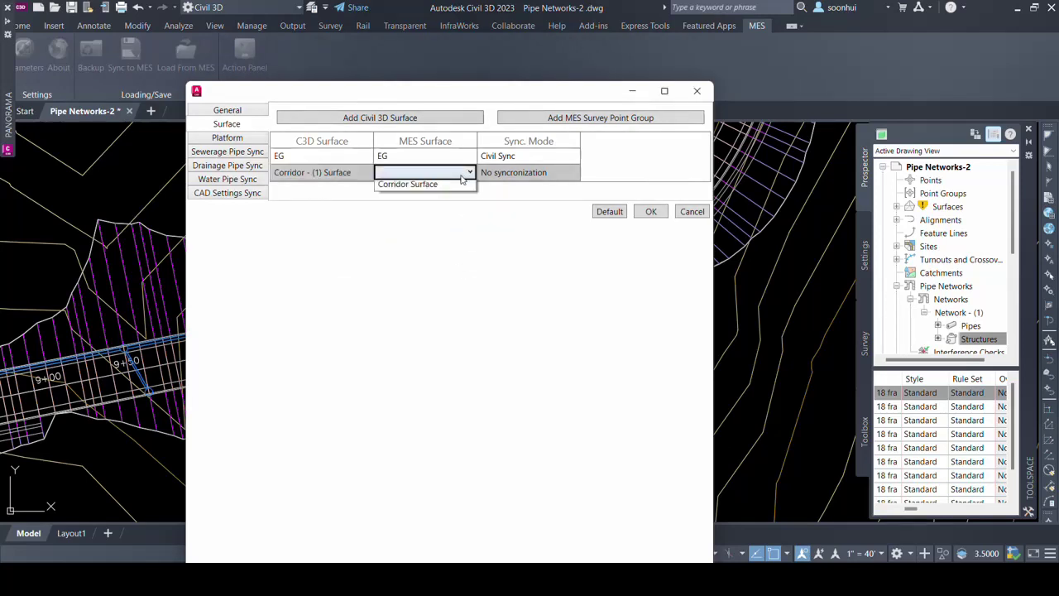
pyautogui.click(457, 202)
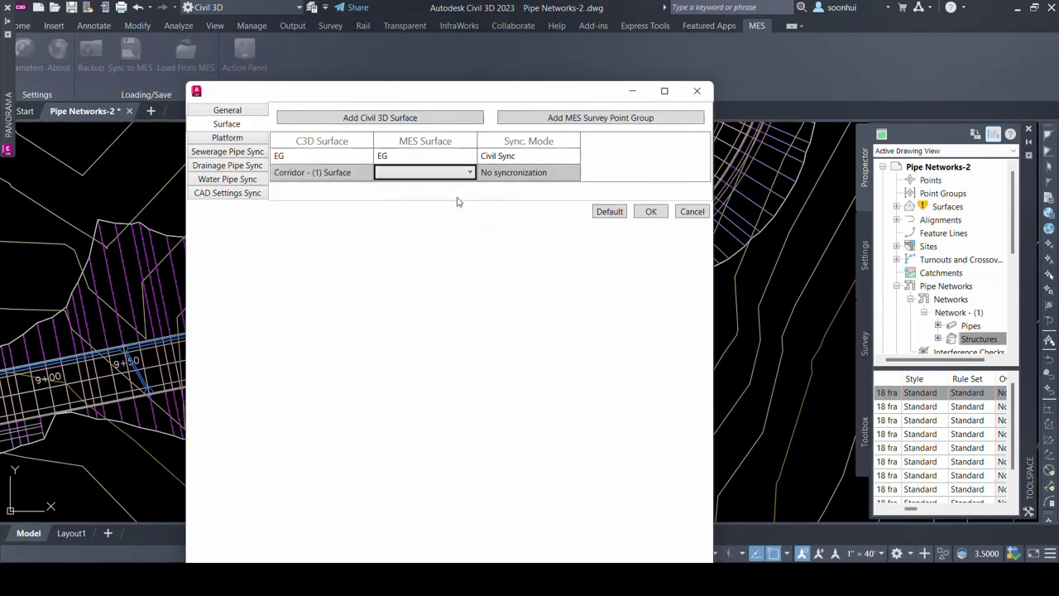
pyautogui.click(505, 176)
pyautogui.click(505, 175)
pyautogui.click(506, 215)
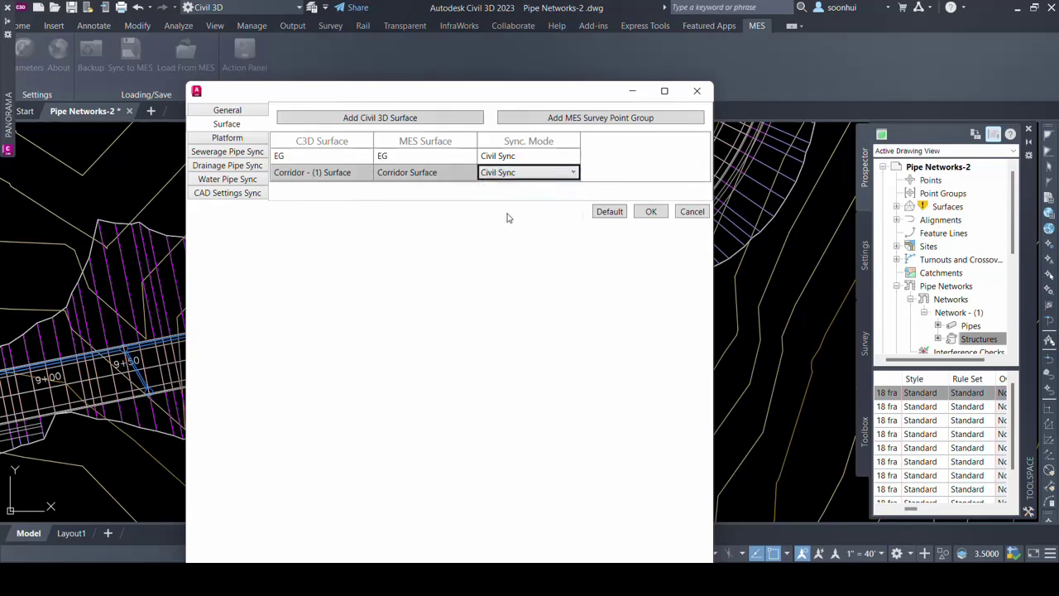
pyautogui.press('Return')
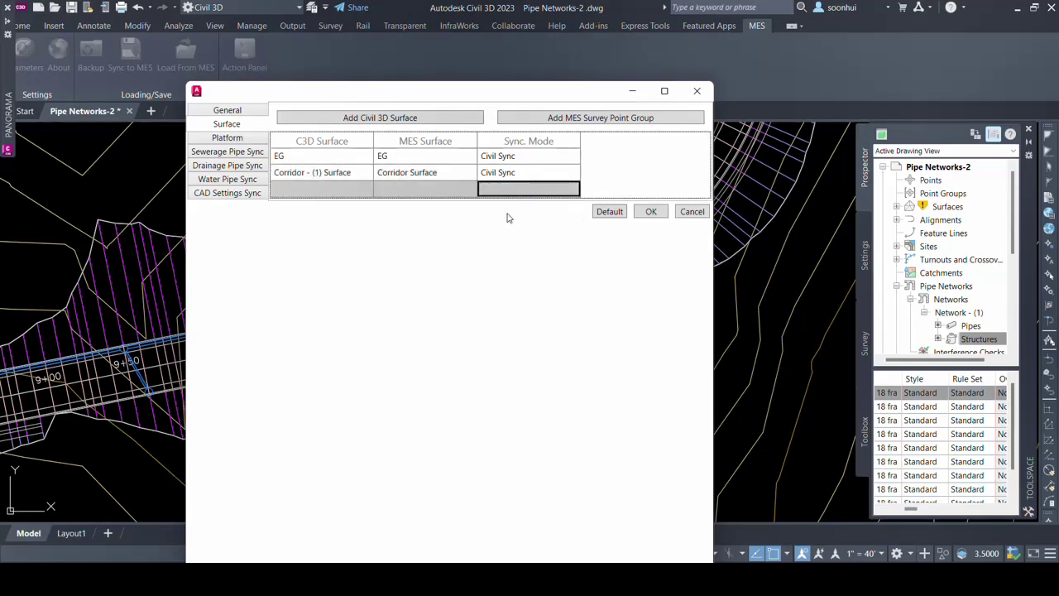
# - Set platform sync to Civil with ROAD1_SURF as the C3D surface sent to MiTS
pyautogui.click(248, 139)
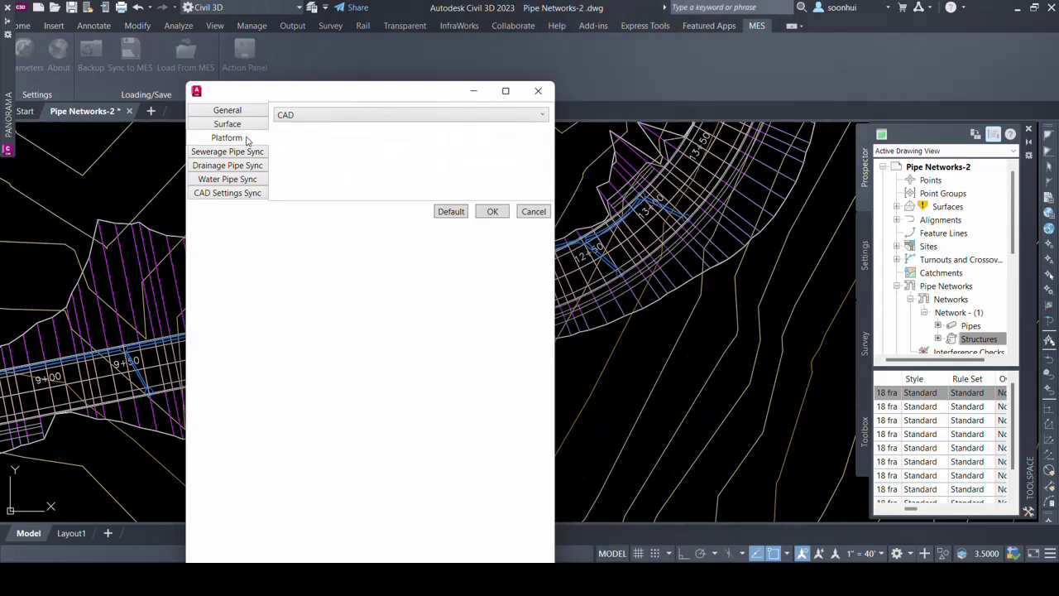
pyautogui.click(303, 116)
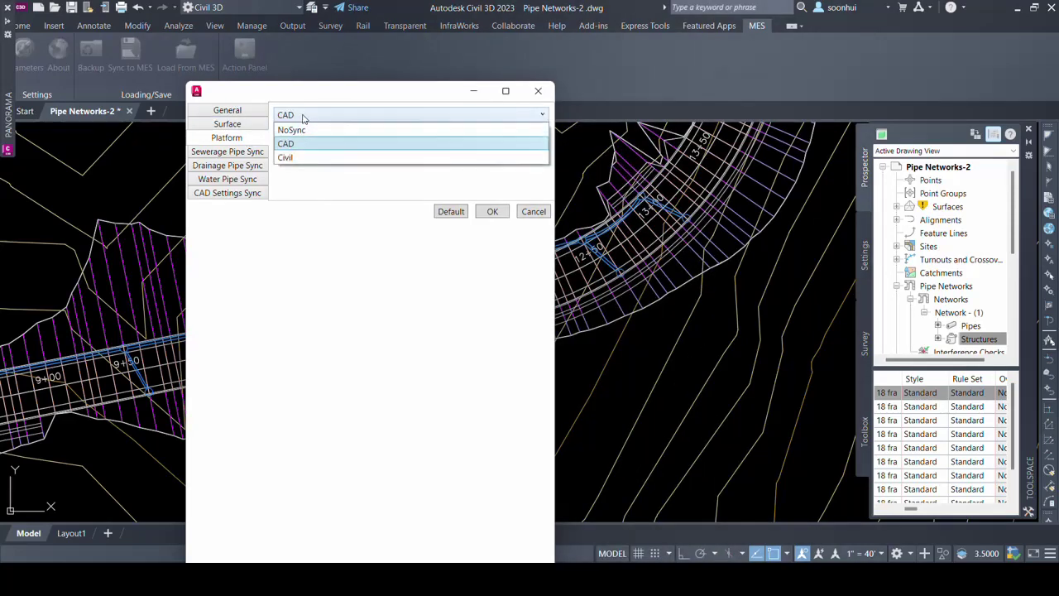
pyautogui.click(300, 158)
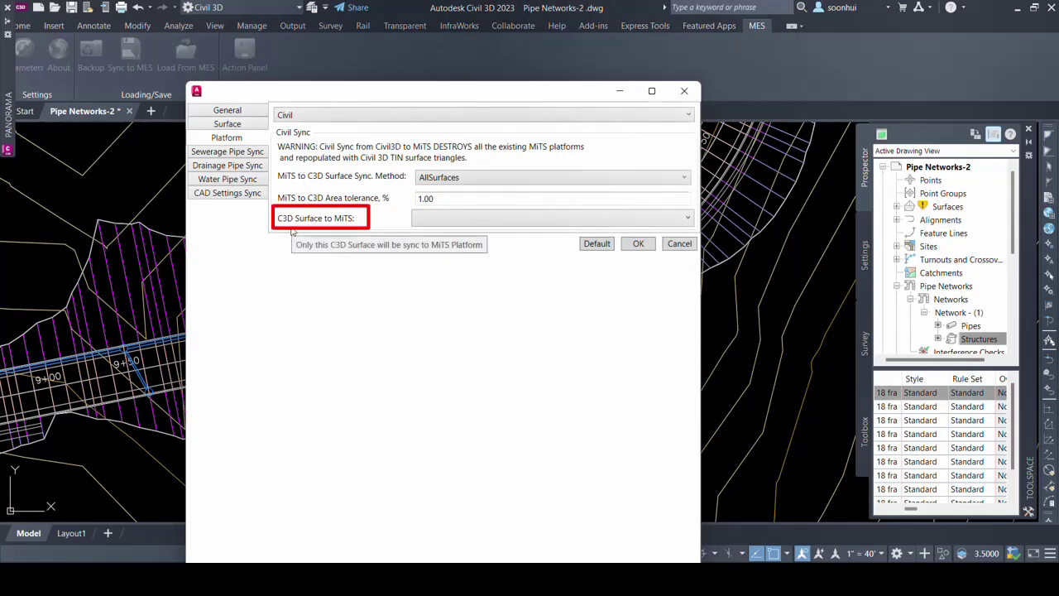
pyautogui.click(422, 221)
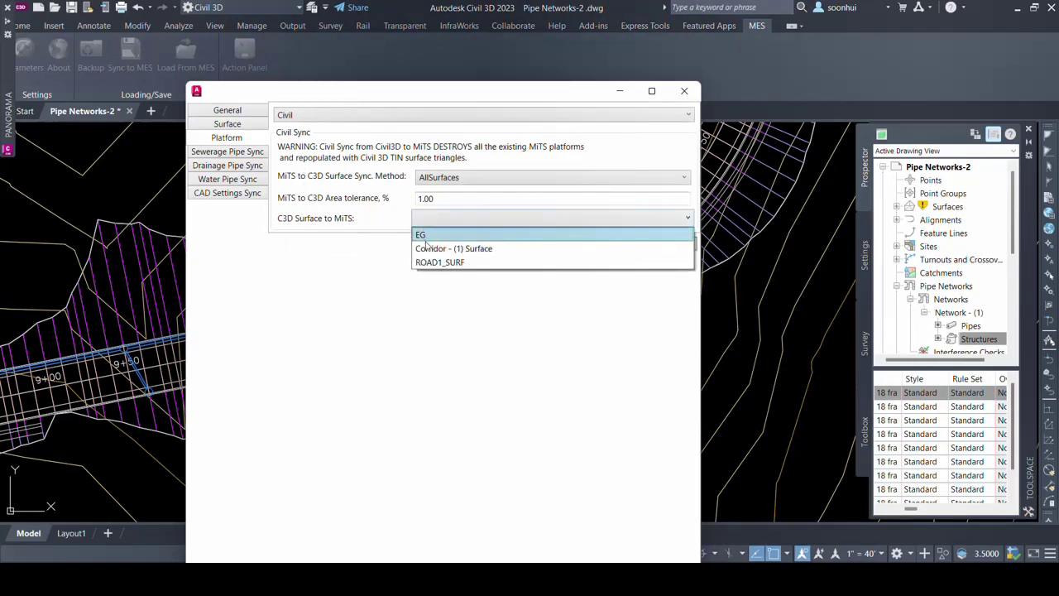
pyautogui.click(430, 261)
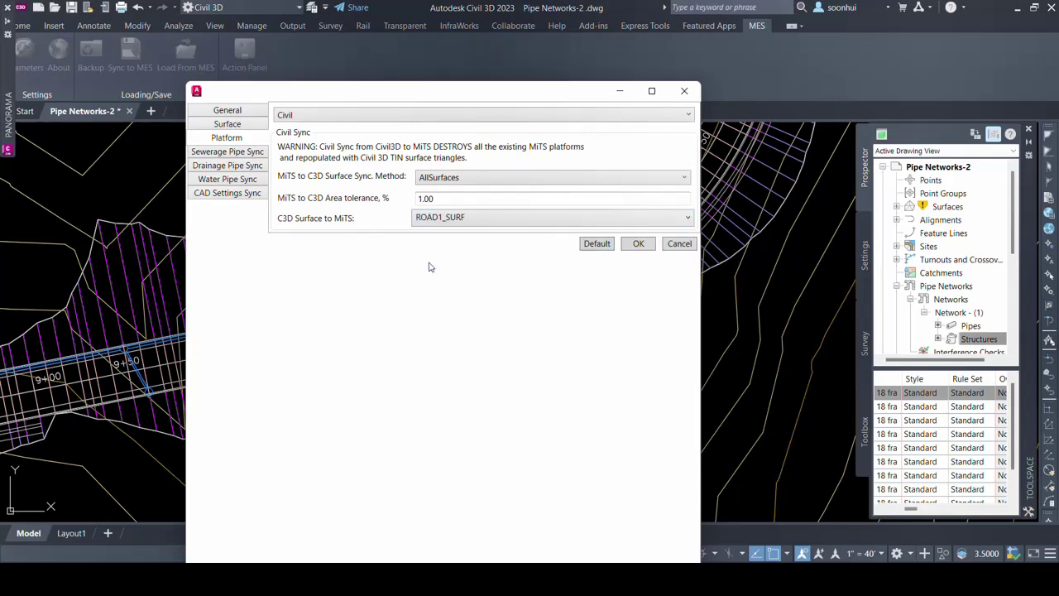
# - Set sewerage pipe sync mode to NoSync
pyautogui.click(246, 153)
pyautogui.click(408, 119)
pyautogui.click(411, 129)
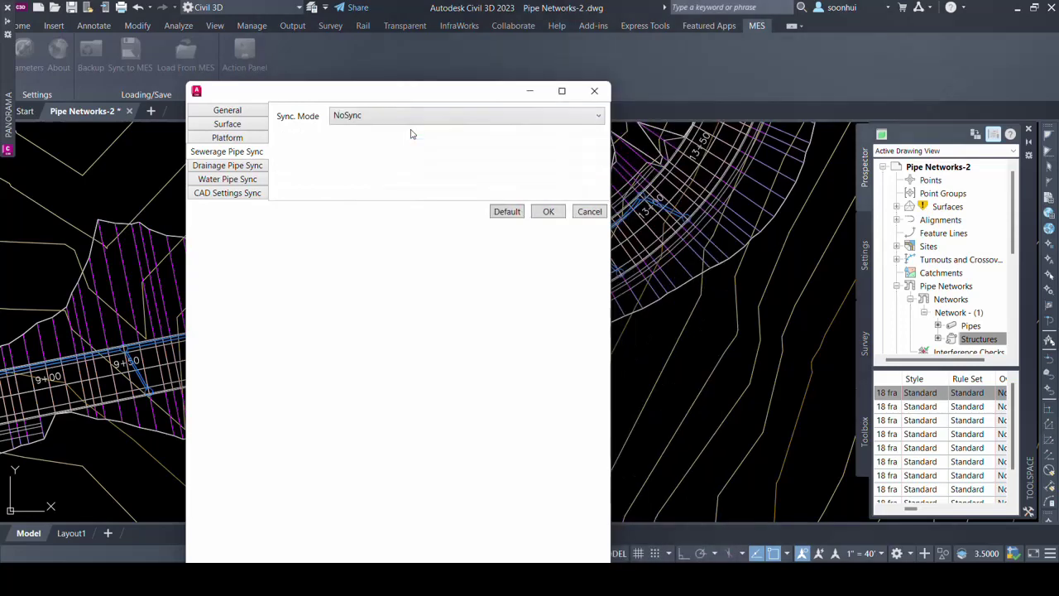
# - Set water pipe sync mode to NoSync
pyautogui.click(246, 178)
pyautogui.click(404, 118)
pyautogui.click(408, 133)
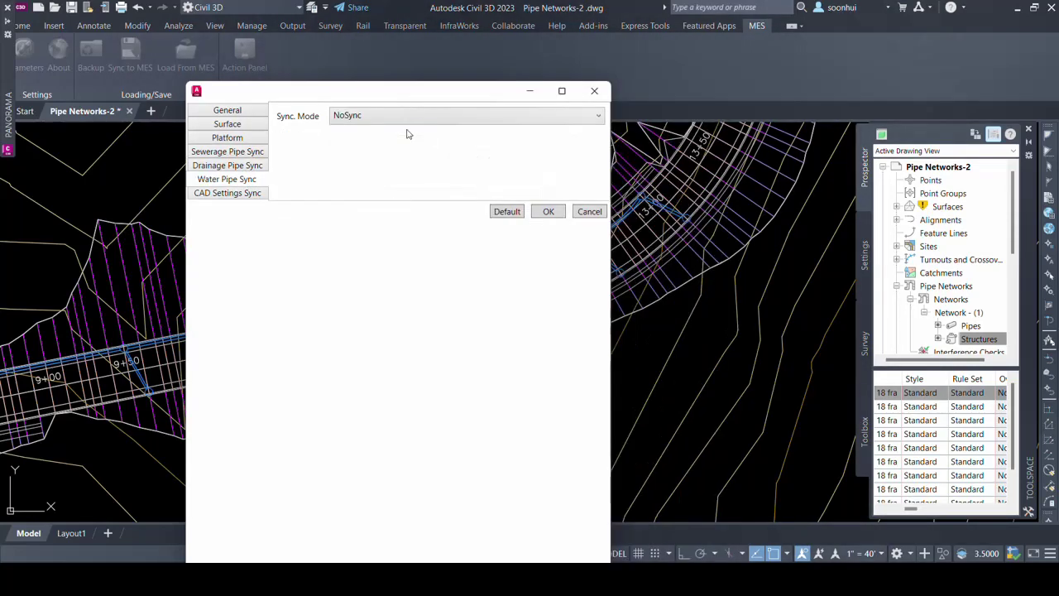
# - Choose Network - (1) as the Civil 3D network in the drainage sync row
pyautogui.click(255, 166)
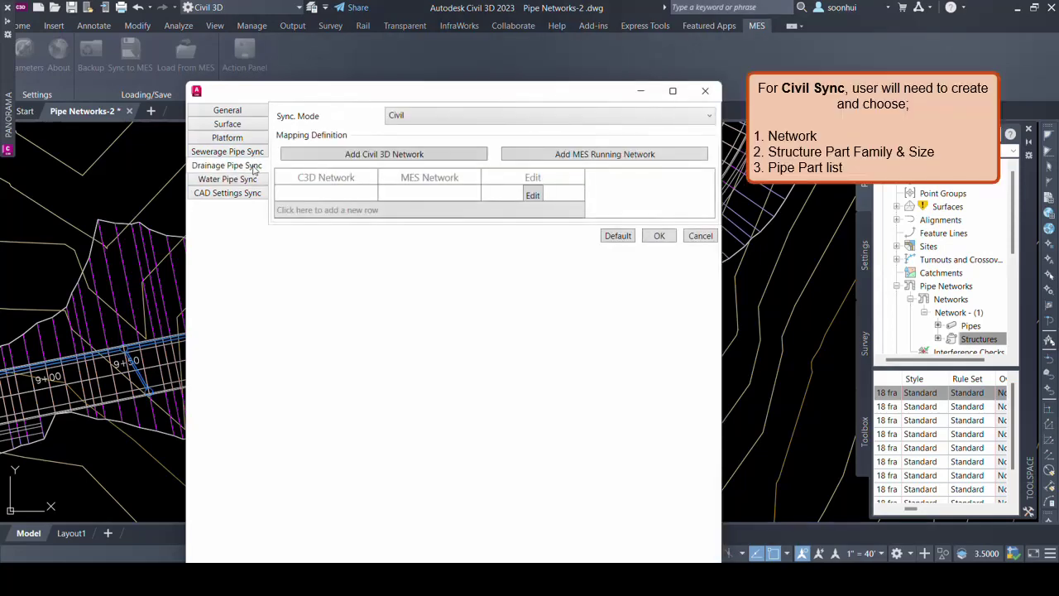
pyautogui.click(344, 197)
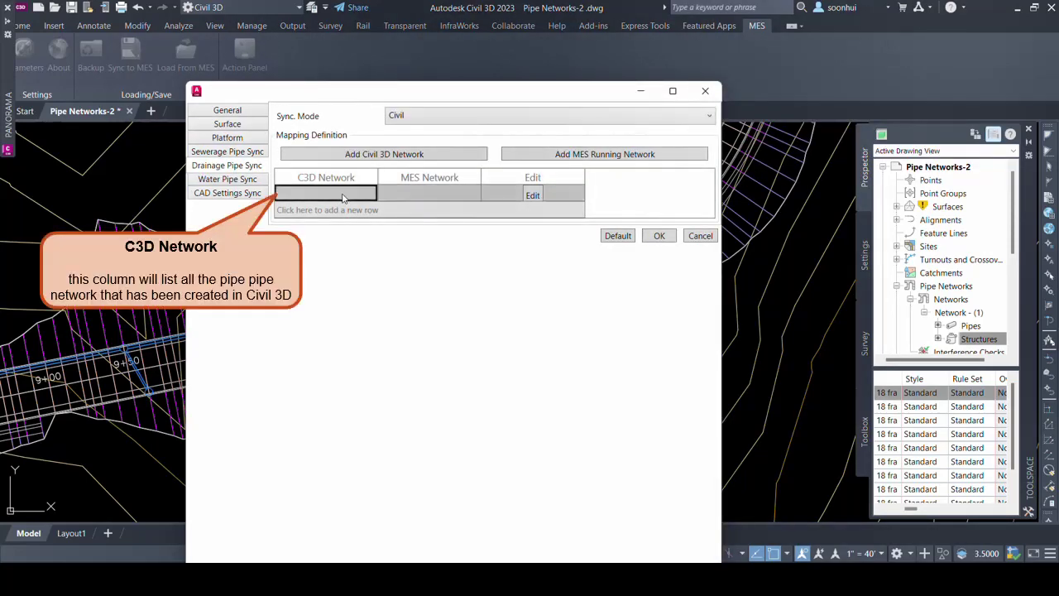
pyautogui.click(343, 197)
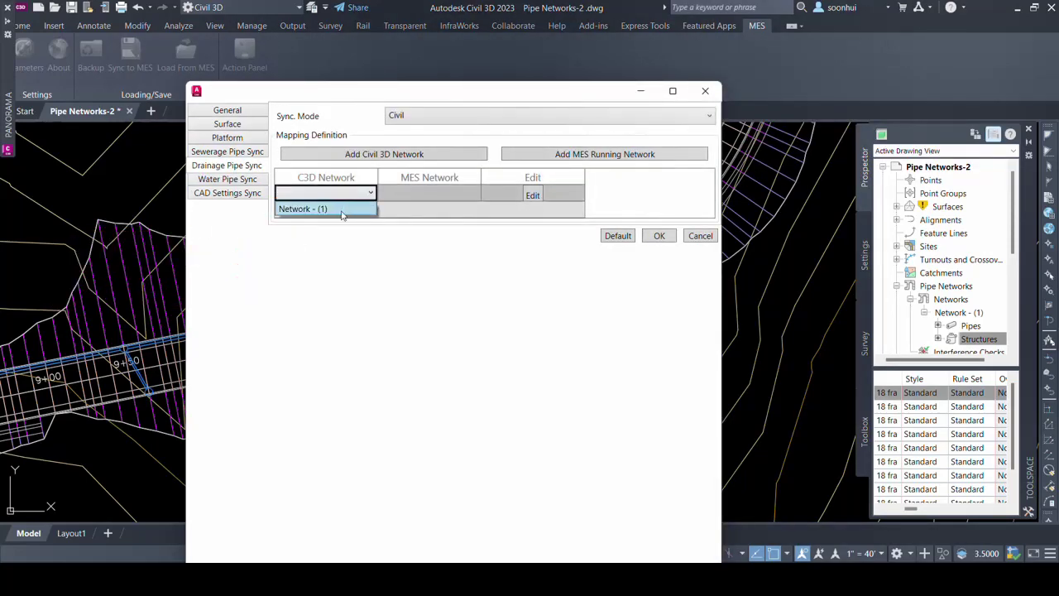
pyautogui.click(343, 213)
pyautogui.click(416, 200)
pyautogui.click(416, 200)
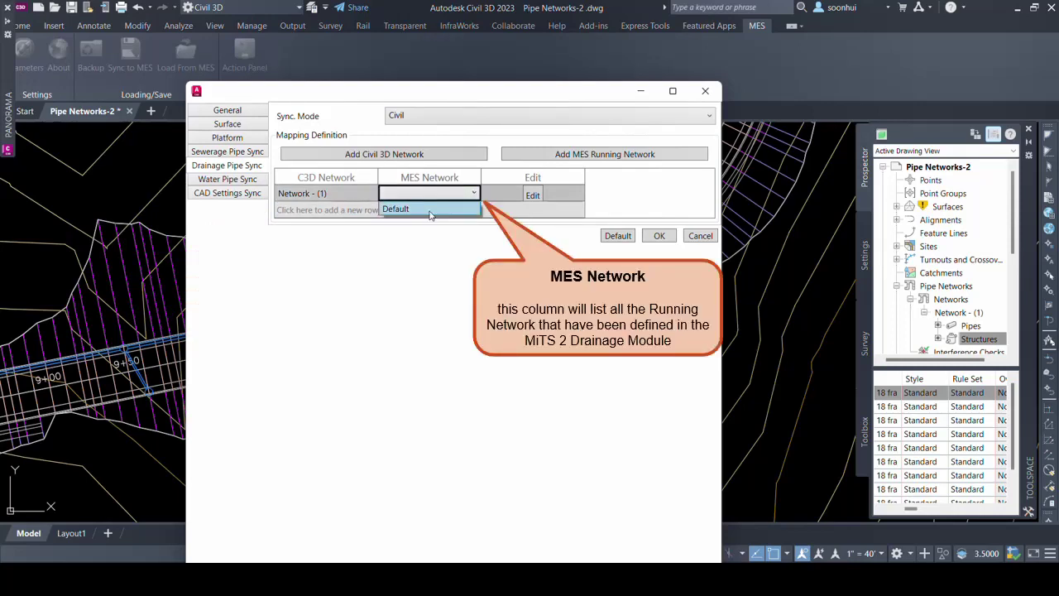
pyautogui.press('Escape')
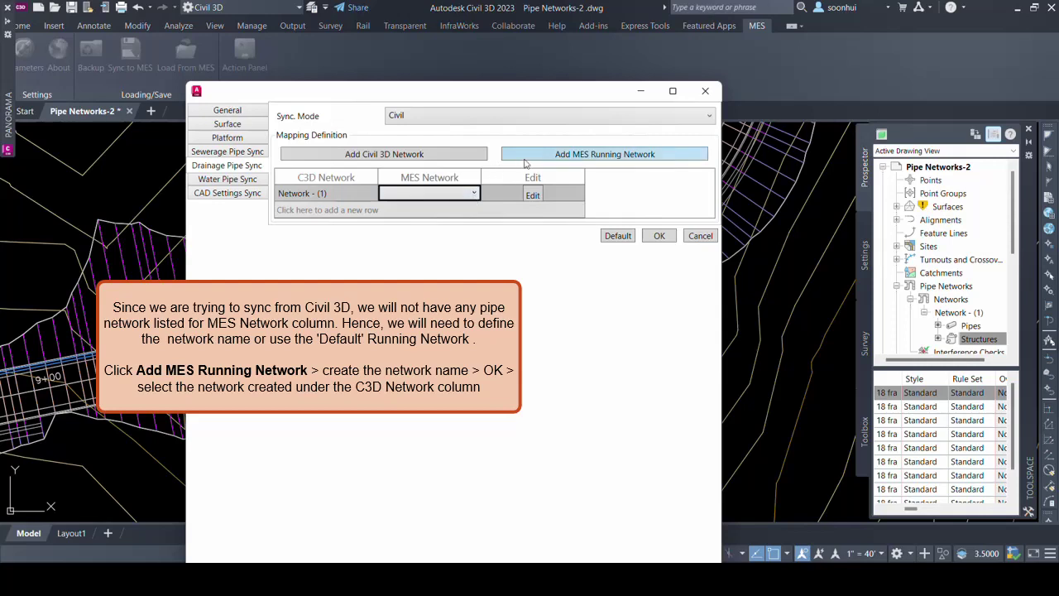
# - Create MES running network DR-NET 1, assign DR-NET 1 to the row and view its pipe mapping
pyautogui.click(524, 163)
pyautogui.moveTo(151, 82)
pyautogui.mouseDown()
pyautogui.moveTo(246, 130)
pyautogui.moveTo(430, 257)
pyautogui.mouseUp()
pyautogui.click(427, 279)
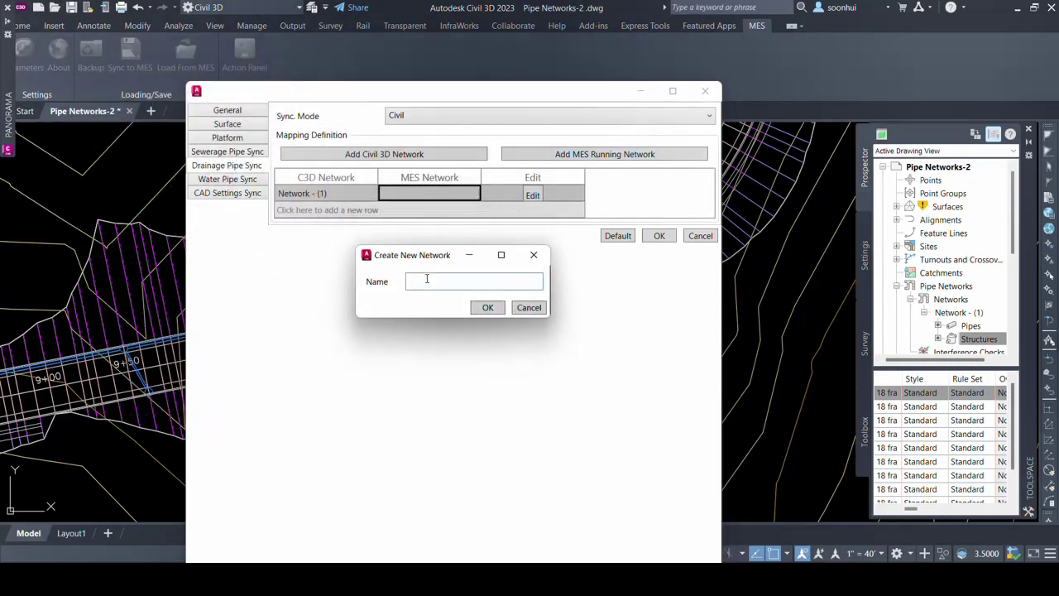
pyautogui.write('DR-NET 1')
pyautogui.click(491, 308)
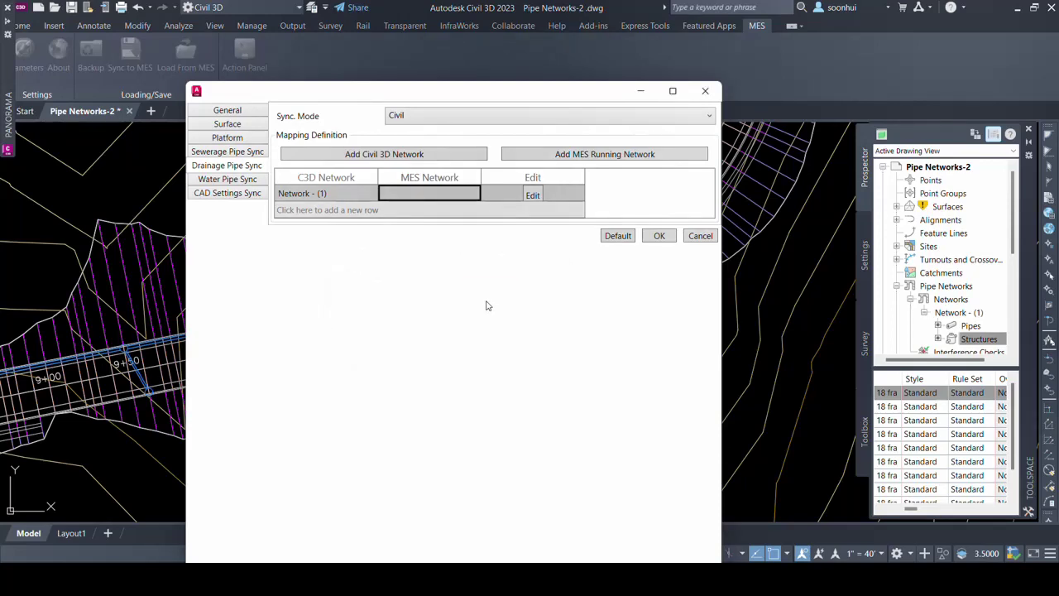
pyautogui.click(467, 198)
pyautogui.click(472, 195)
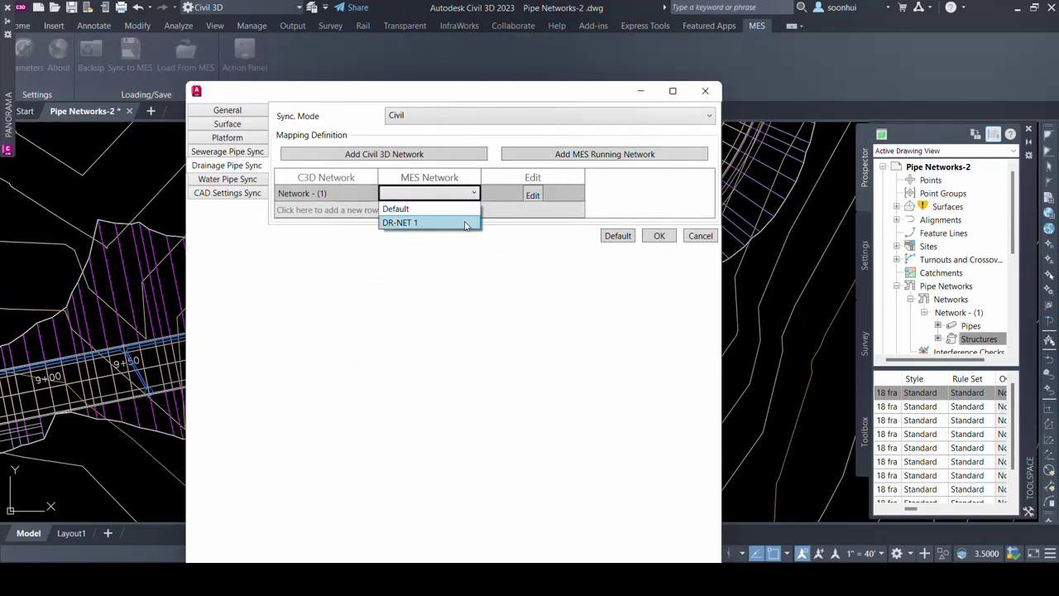
pyautogui.click(465, 223)
pyautogui.click(532, 195)
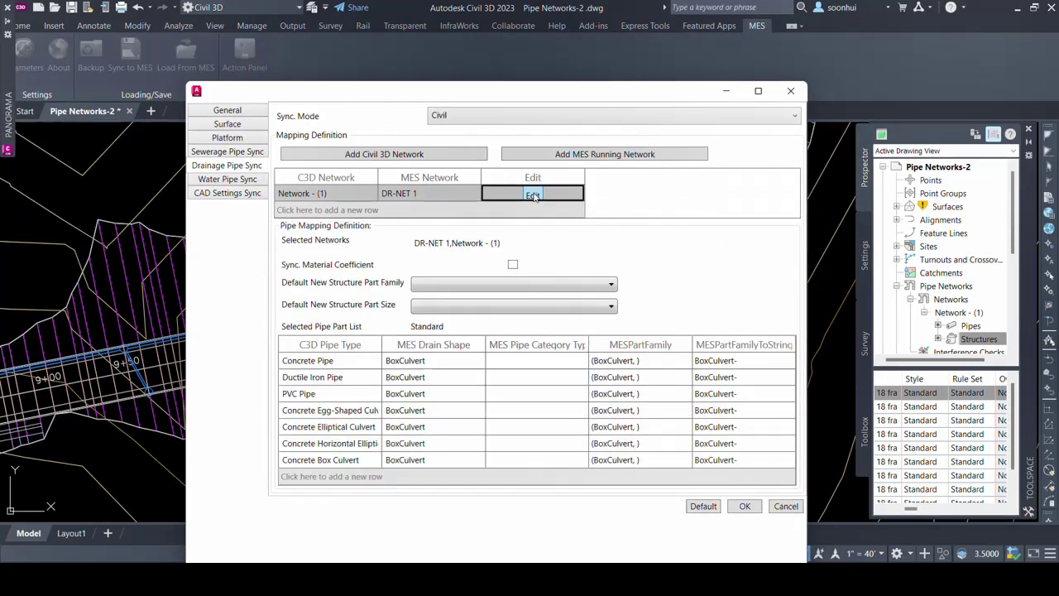
# - Enable material coefficient syncing and default structures to Eccentric Cylindrical Structure, 48 dia
pyautogui.click(513, 265)
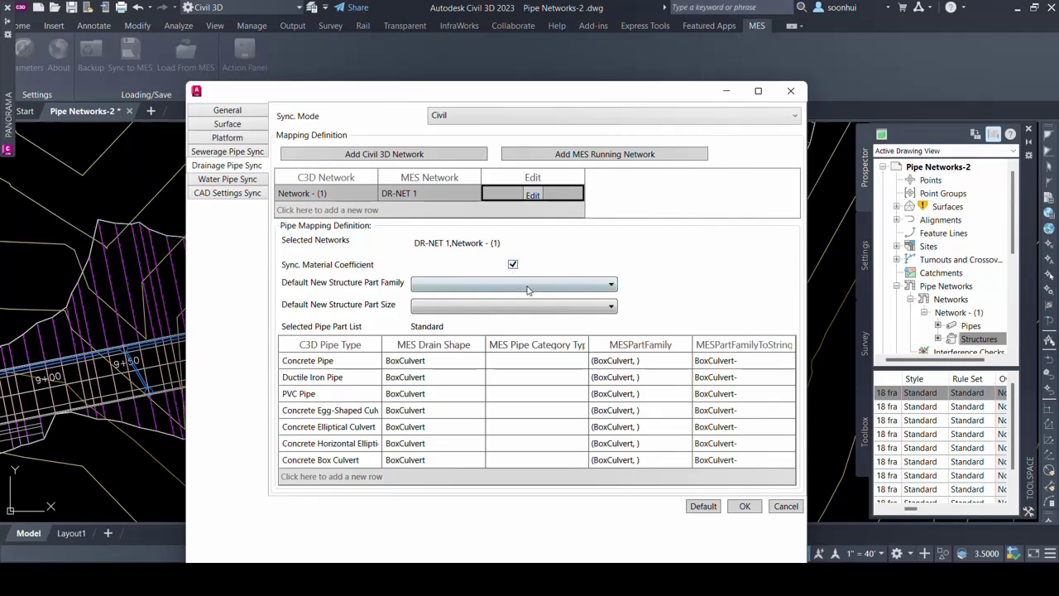
pyautogui.moveTo(513, 283)
pyautogui.click(524, 284)
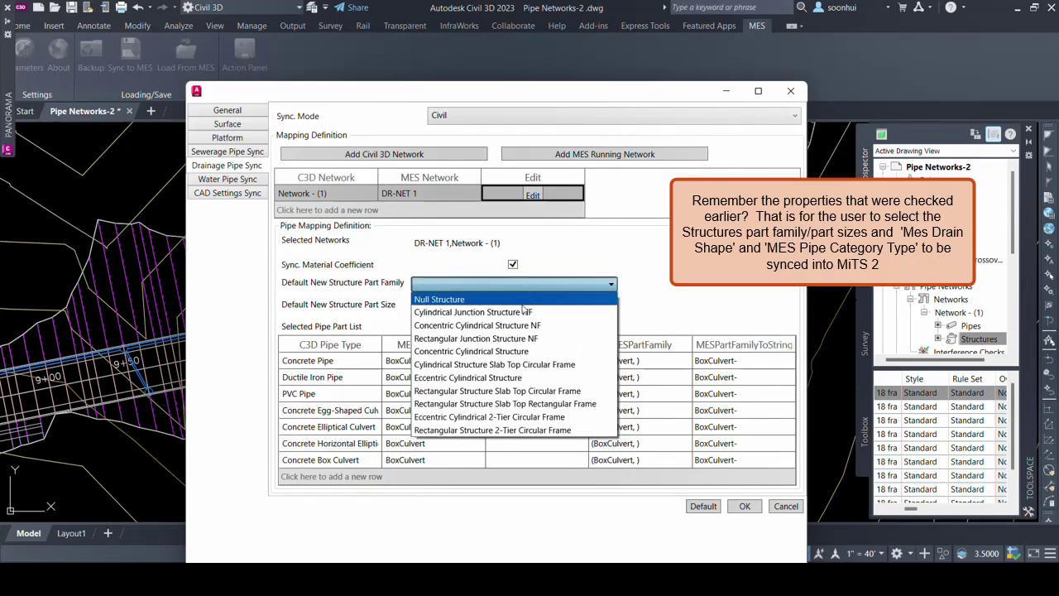
pyautogui.click(519, 379)
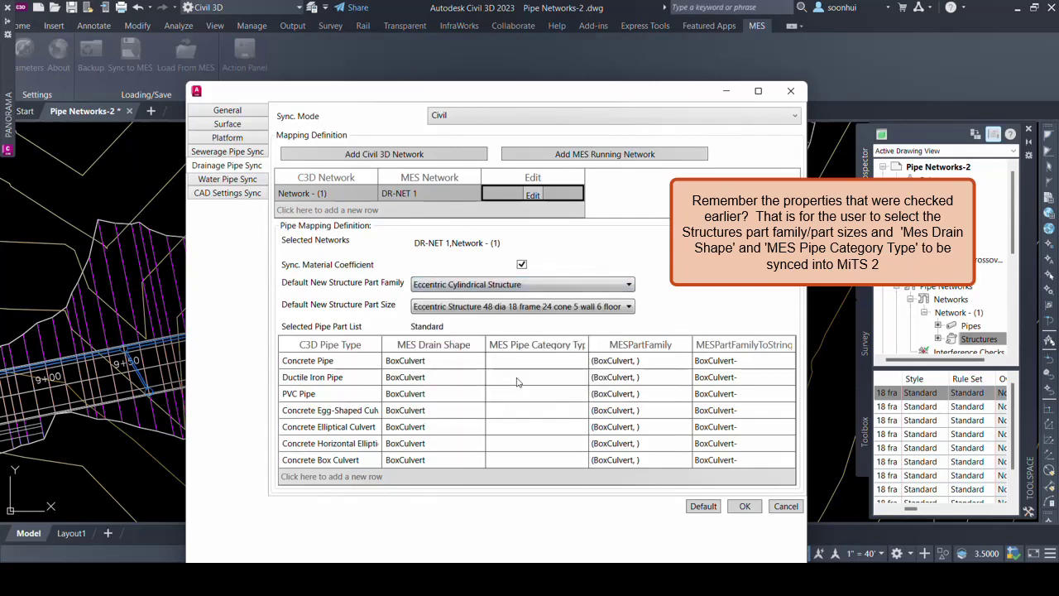
pyautogui.click(525, 306)
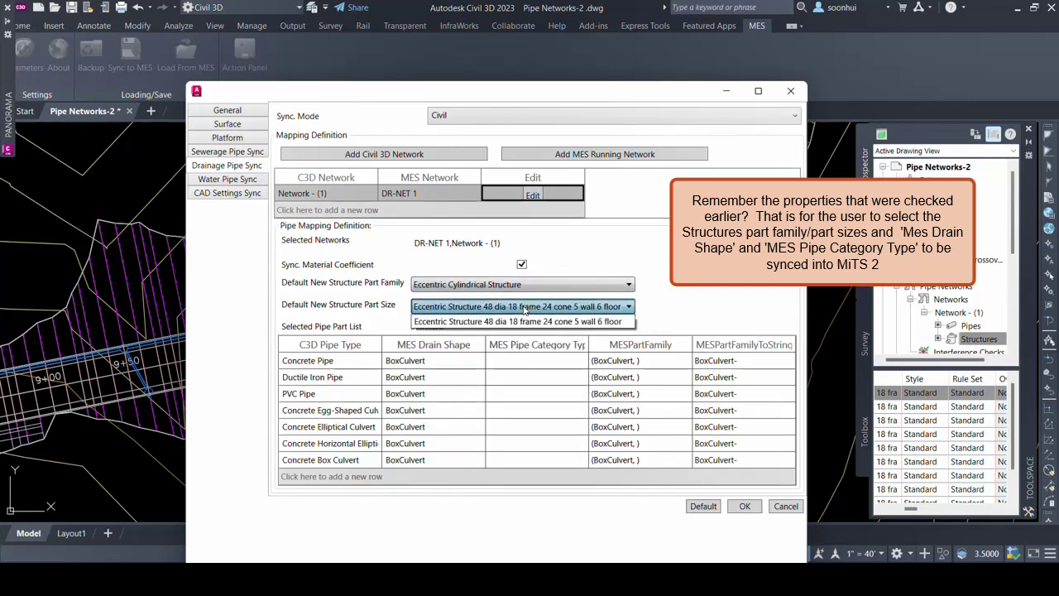
pyautogui.click(523, 322)
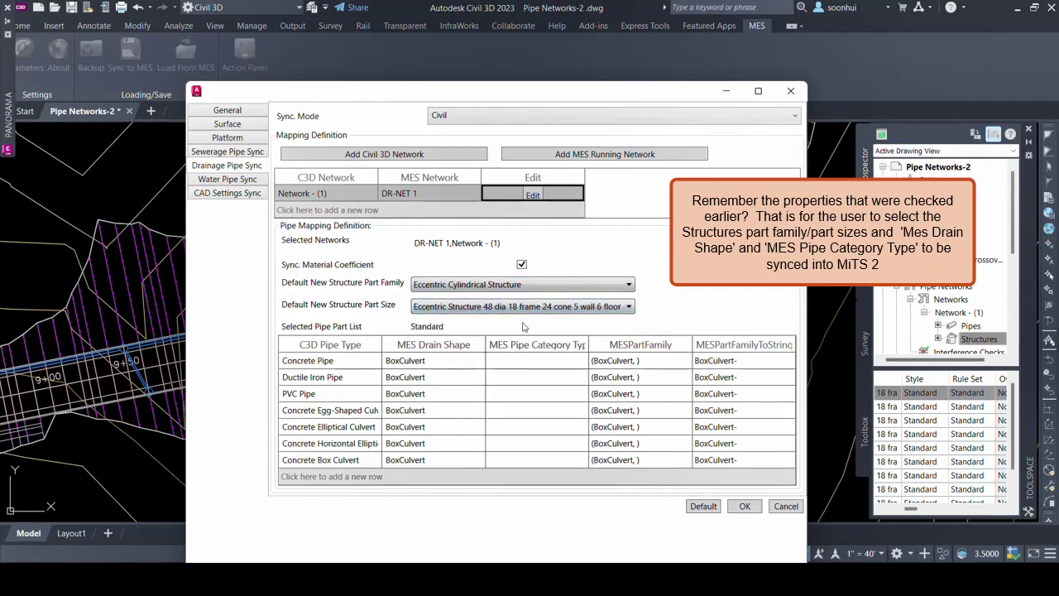
# - Delete the unused pipe type rows, starting with Ductile Iron Pipe
pyautogui.click(320, 379)
pyautogui.press('Delete')
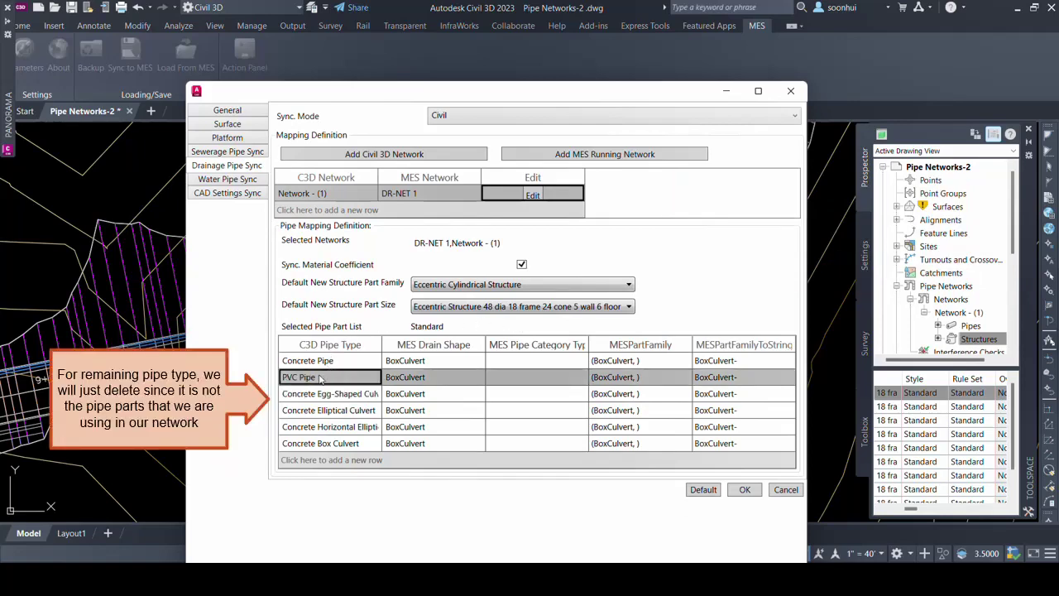
pyautogui.press('Delete')
pyautogui.press('Delete')
pyautogui.press('Delete')
pyautogui.press('Delete')
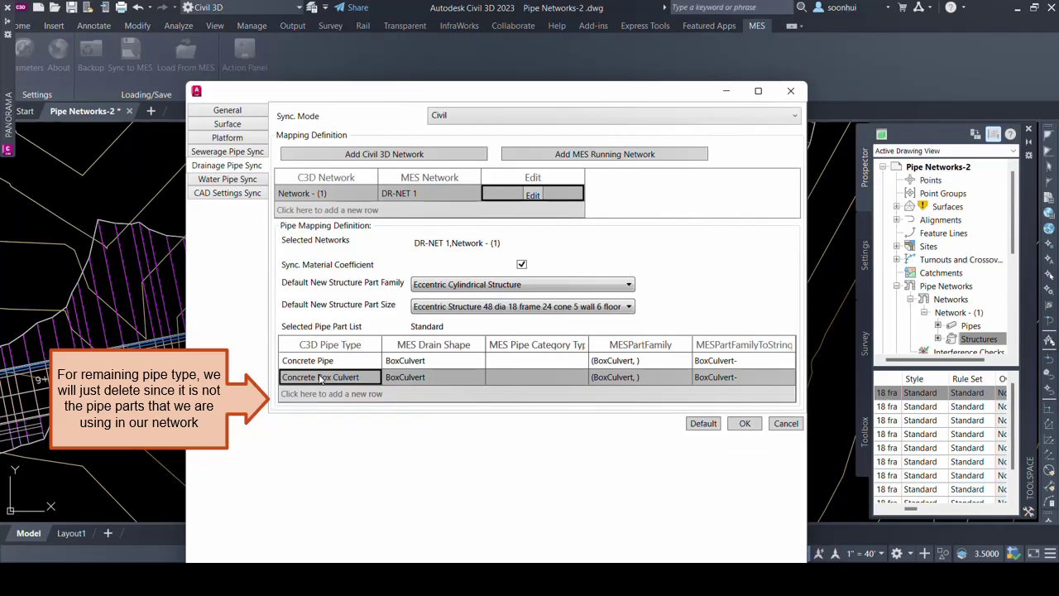
pyautogui.press('Delete')
# - Map Concrete Pipe to drain shape PipeCulvert with pipe category RC
pyautogui.click(308, 364)
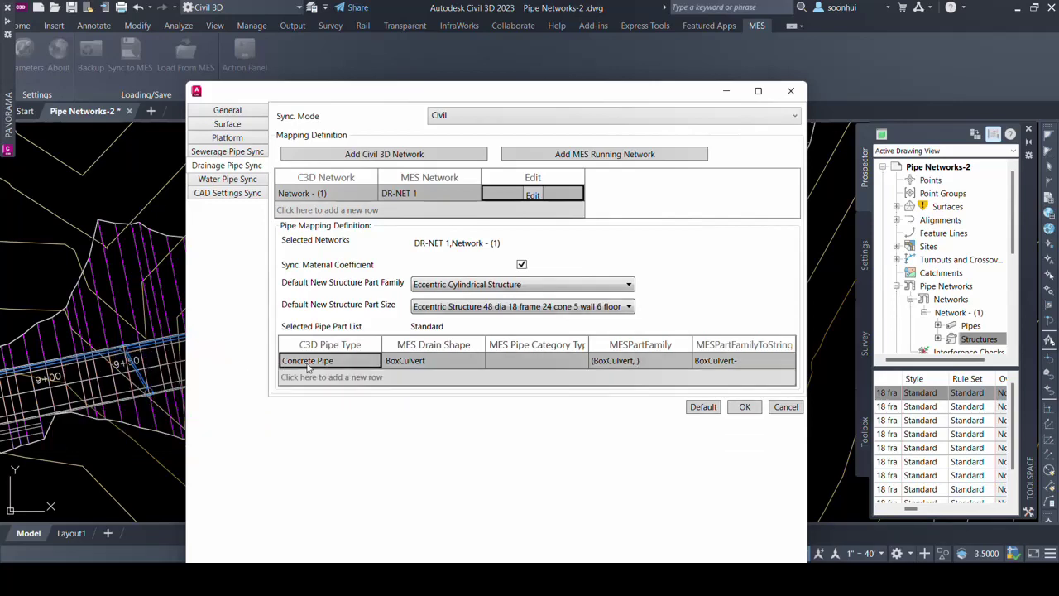
pyautogui.click(439, 366)
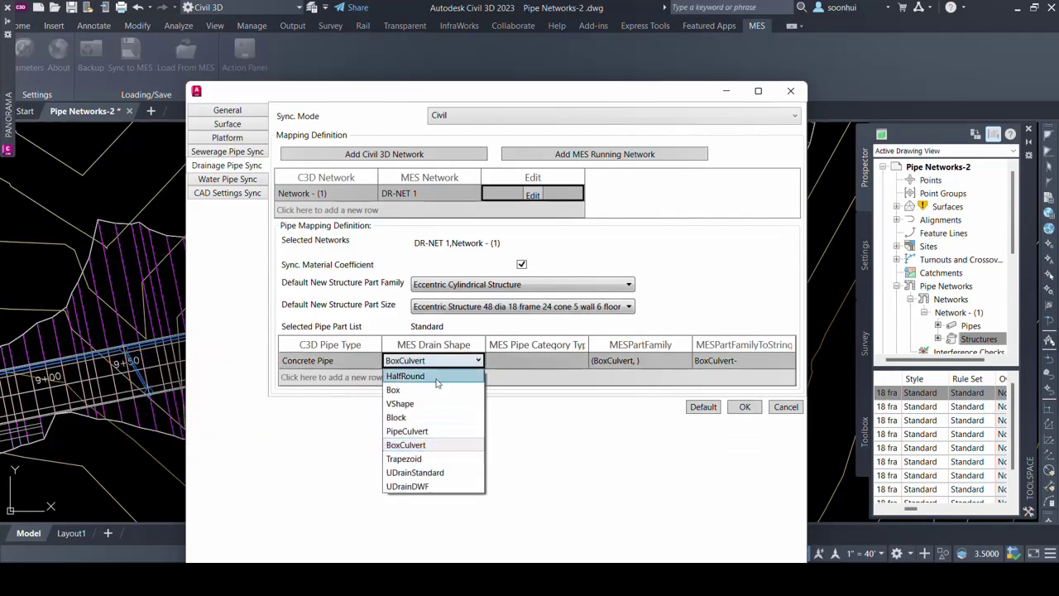
pyautogui.click(430, 435)
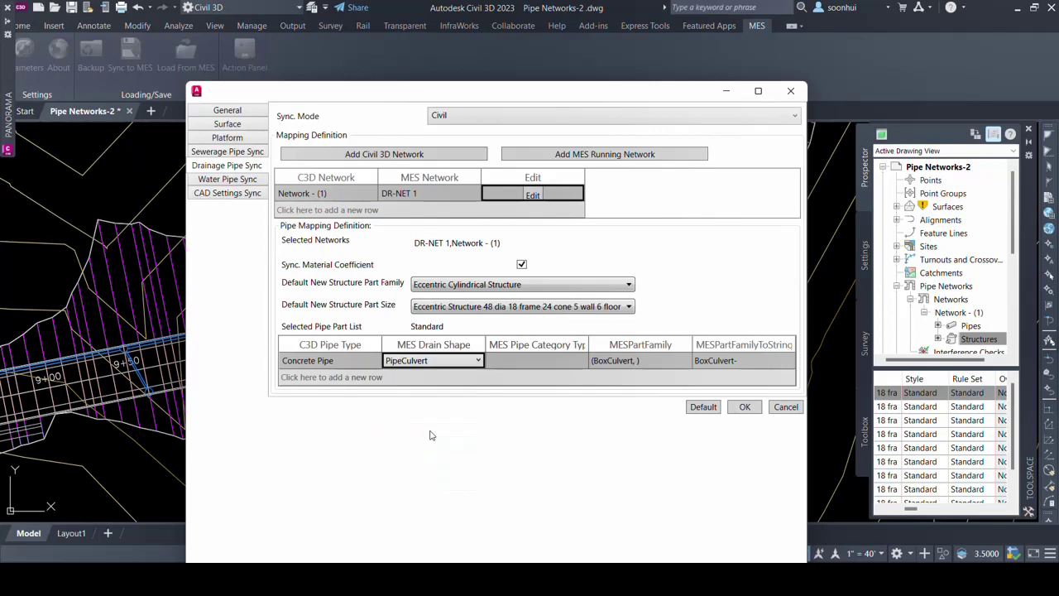
pyautogui.click(525, 358)
pyautogui.click(527, 363)
pyautogui.click(529, 377)
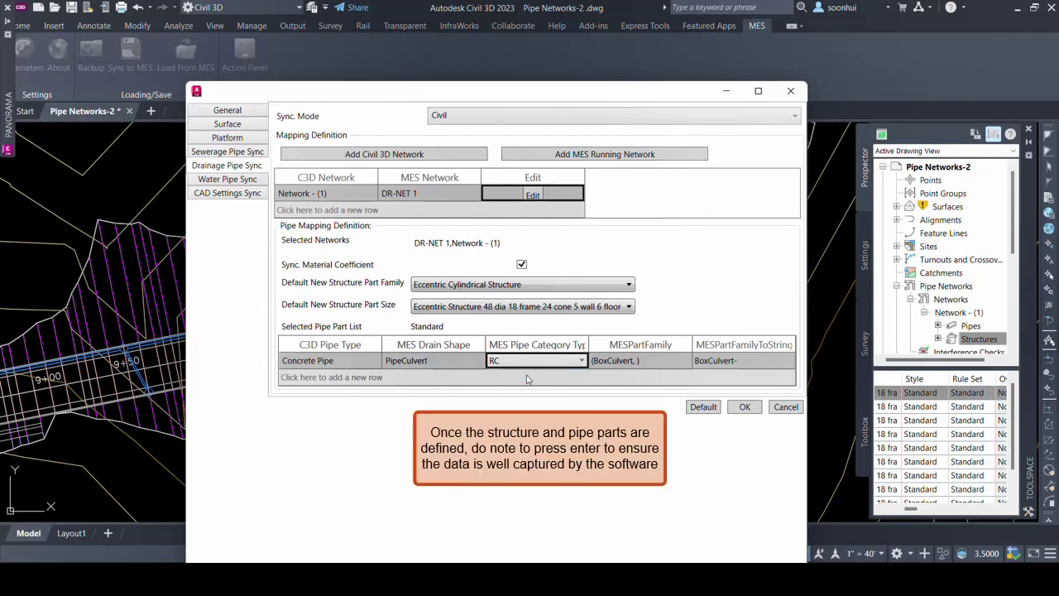
pyautogui.press('Return')
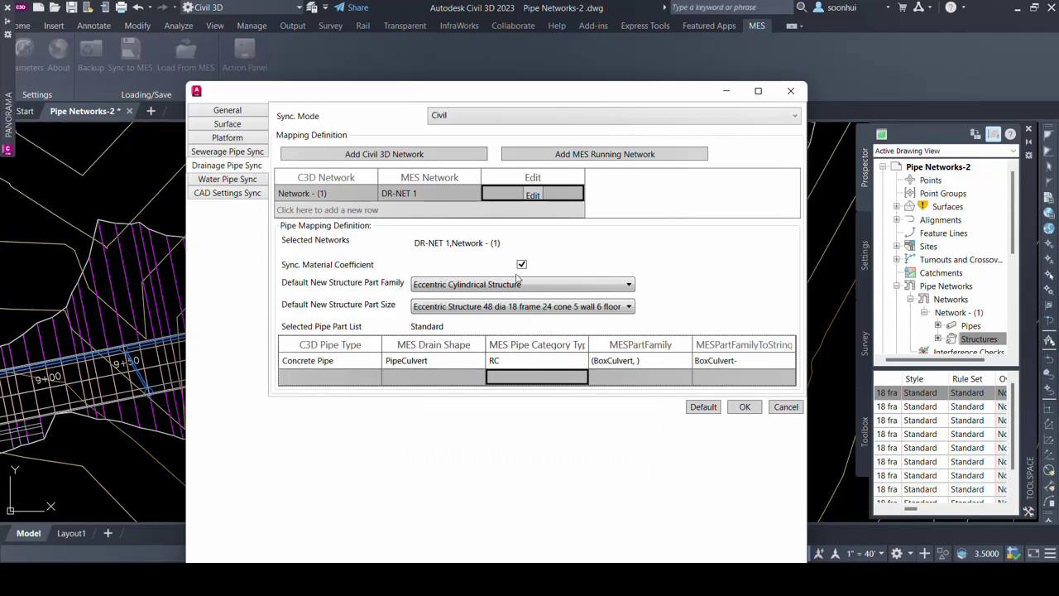
# - Confirm the DR-NET 1 mapping and write Pipe Networks-2 to From C3D to M2.mits2
pyautogui.click(450, 193)
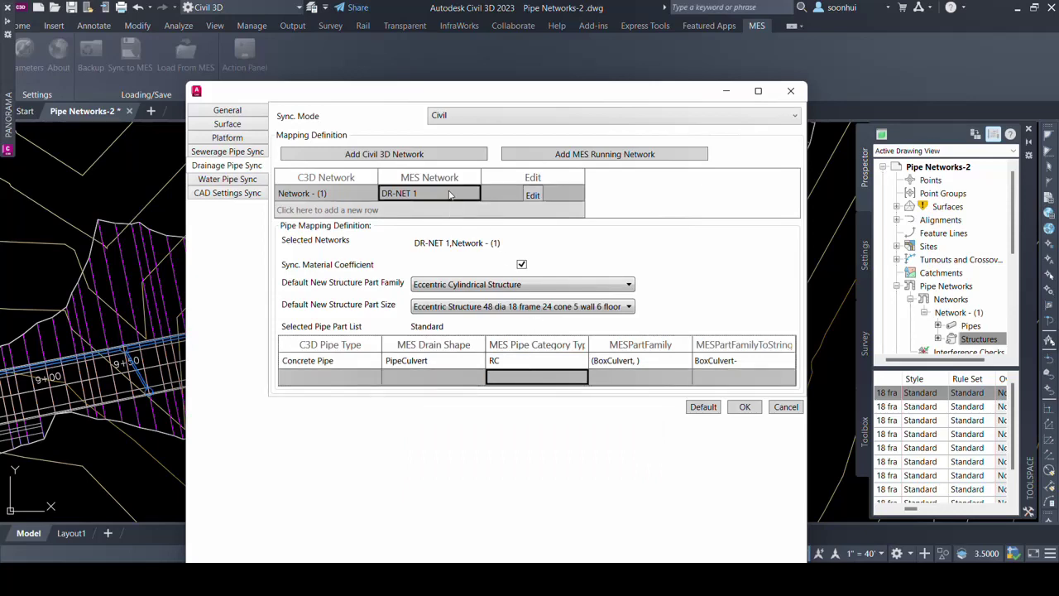
pyautogui.press('Return')
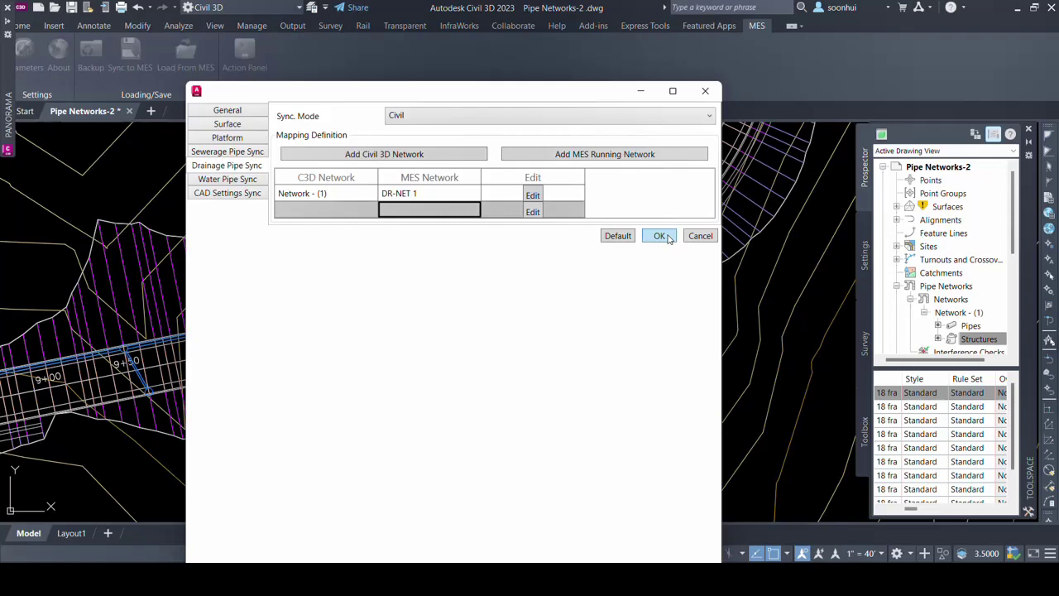
pyautogui.click(659, 236)
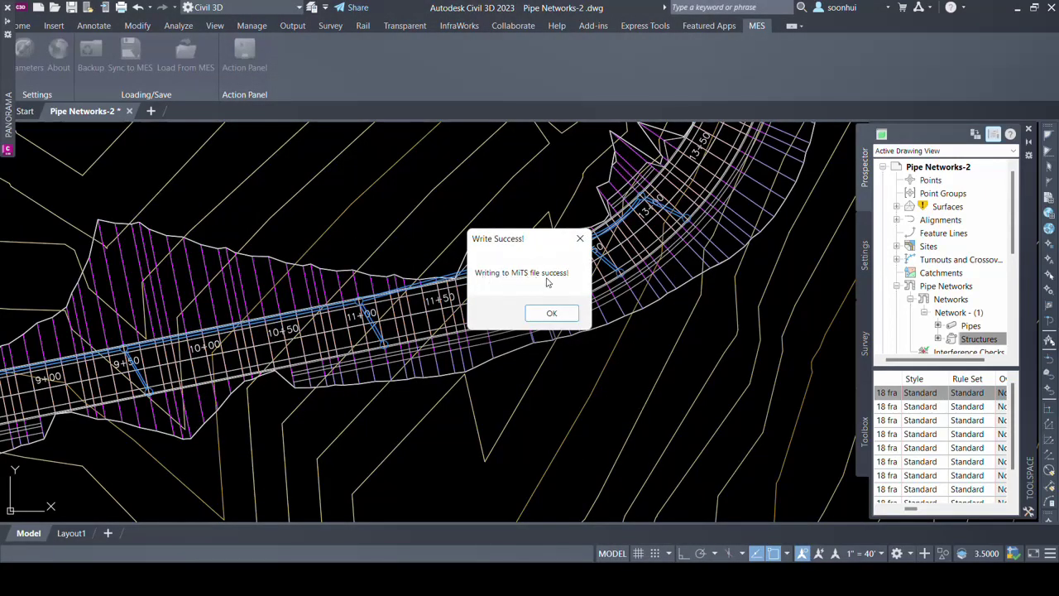
pyautogui.click(559, 316)
pyautogui.click(552, 313)
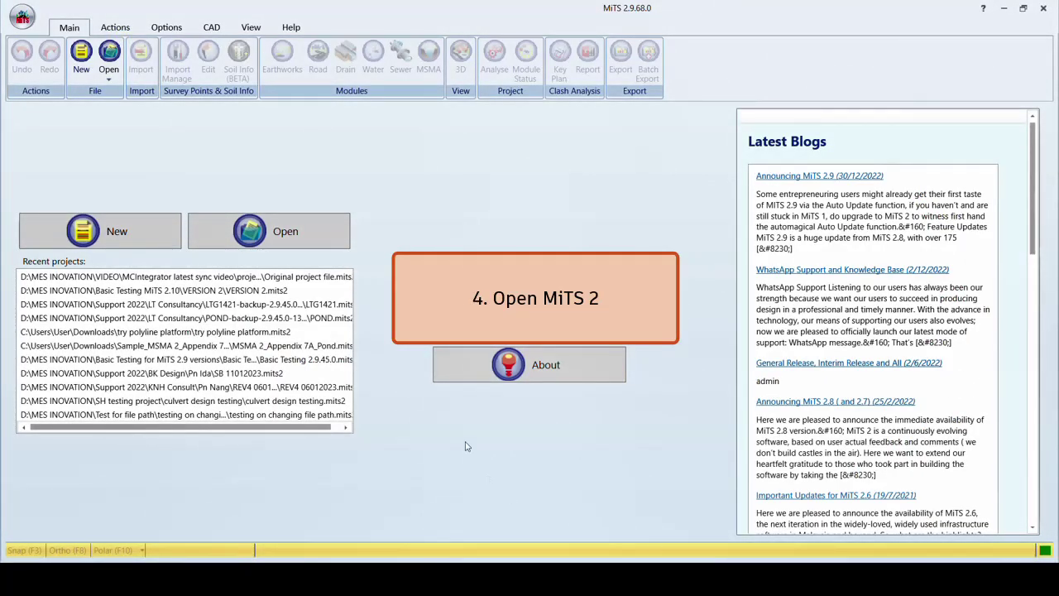
# - Open From C3D to M2.mits2 from the parent project folder in MiTS 2
pyautogui.click(308, 240)
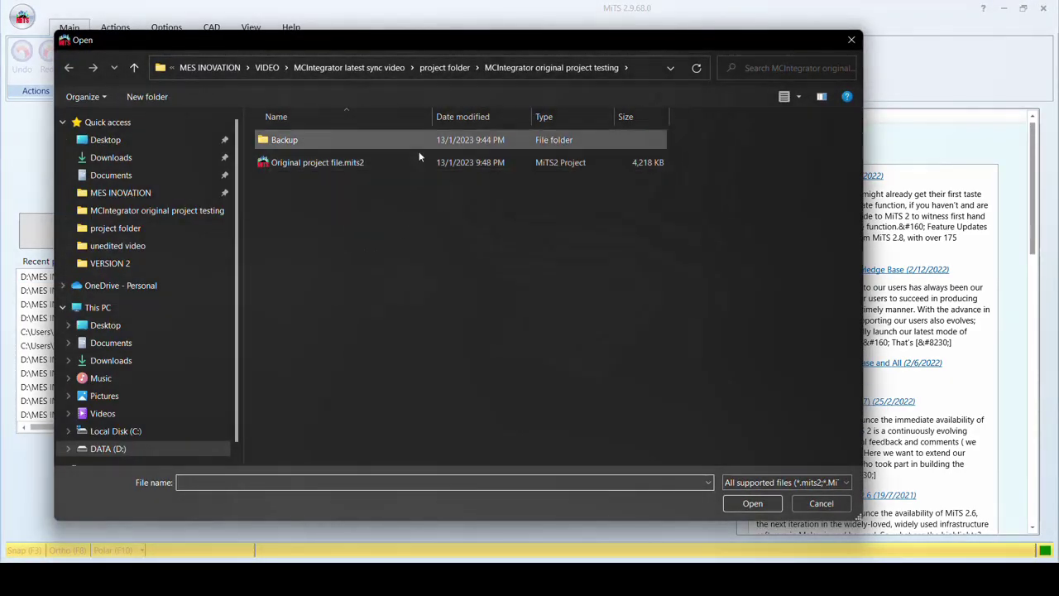
pyautogui.click(445, 68)
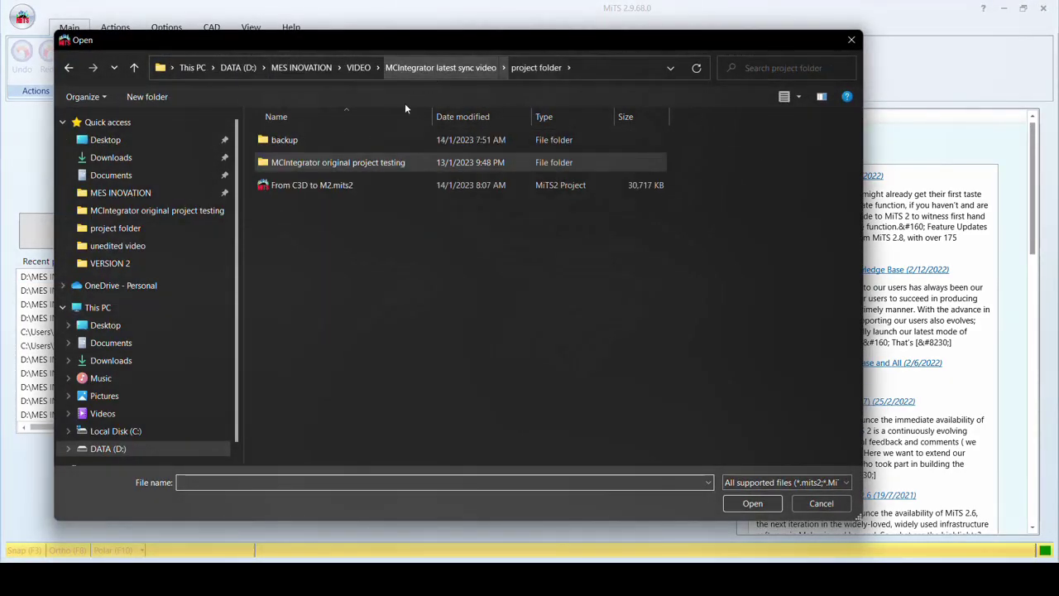
pyautogui.click(362, 187)
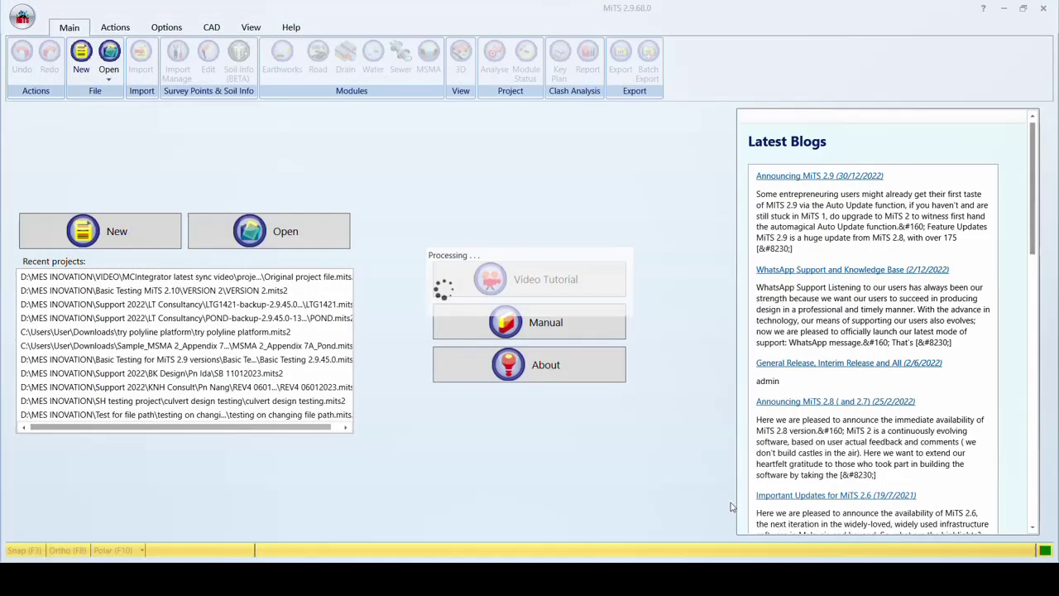
pyautogui.click(733, 505)
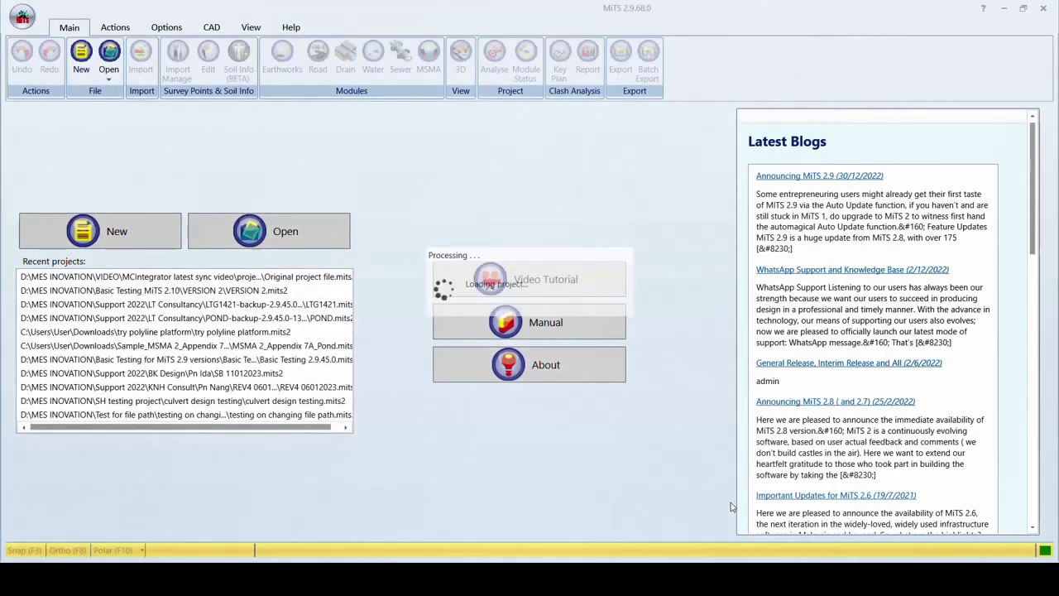
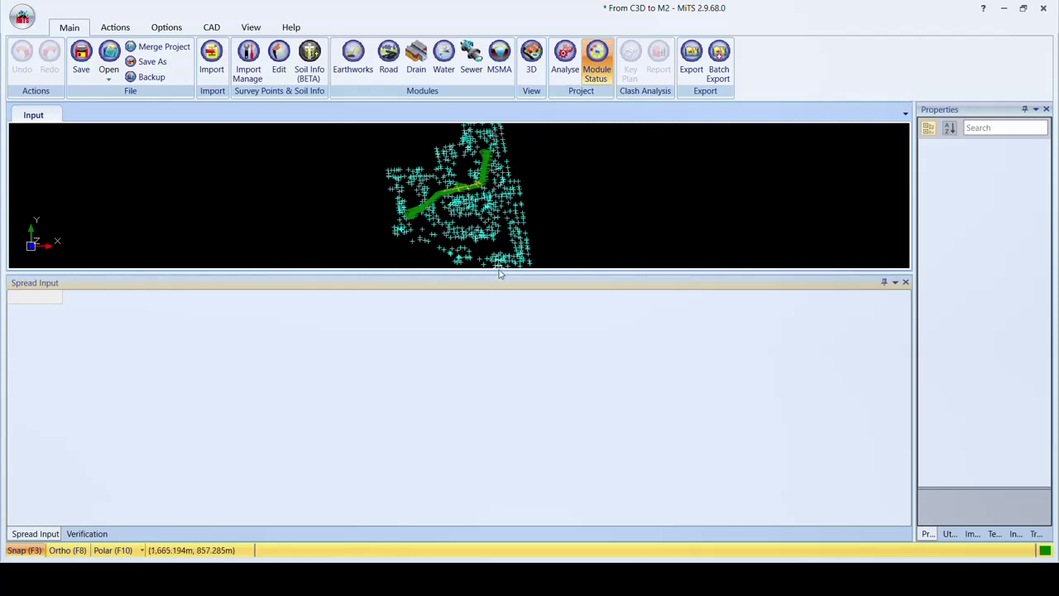
# - In the Survey Point Group Manager, change the EG group colour from cyan to pink-red
pyautogui.moveTo(500, 276); pyautogui.dragTo(502, 459)
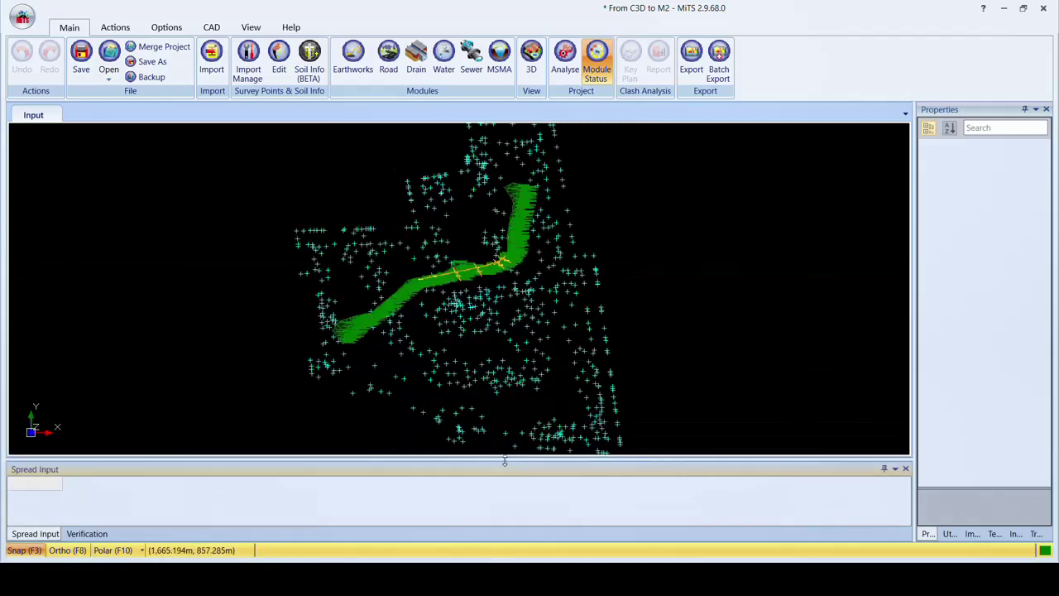
pyautogui.click(281, 70)
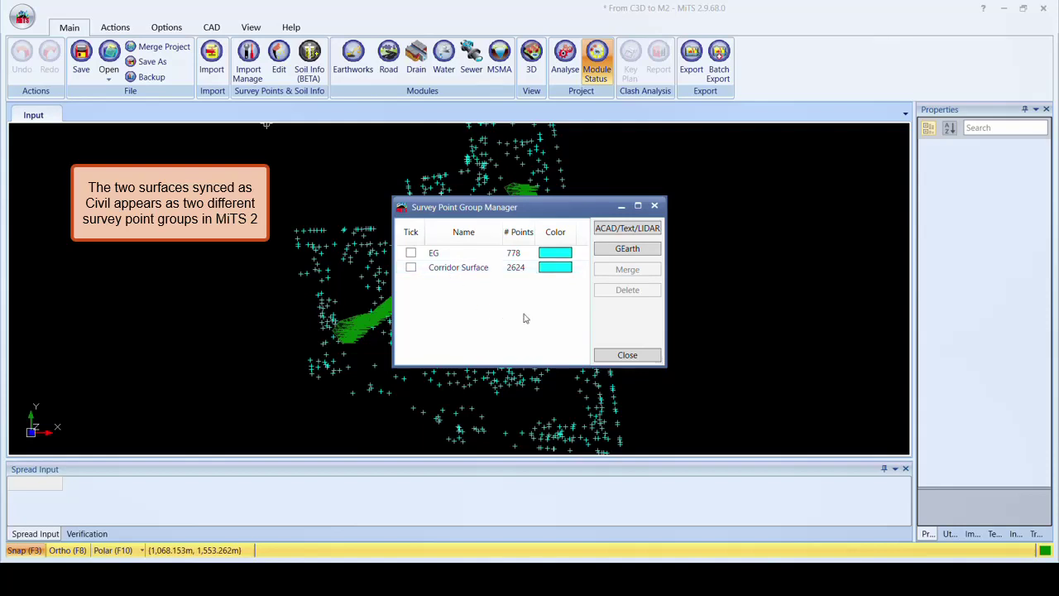
pyautogui.click(559, 255)
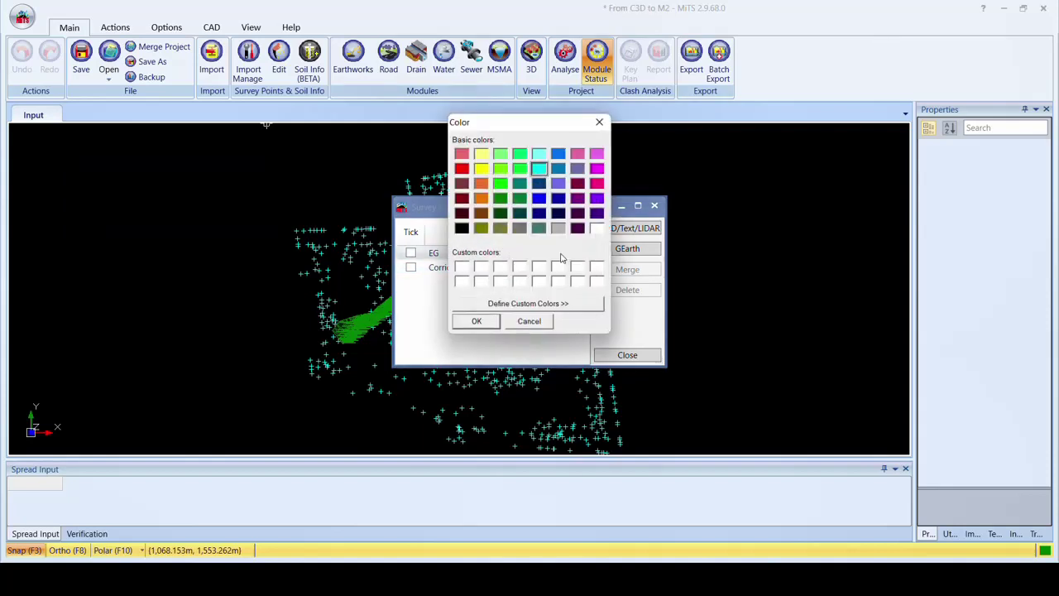
pyautogui.click(597, 185)
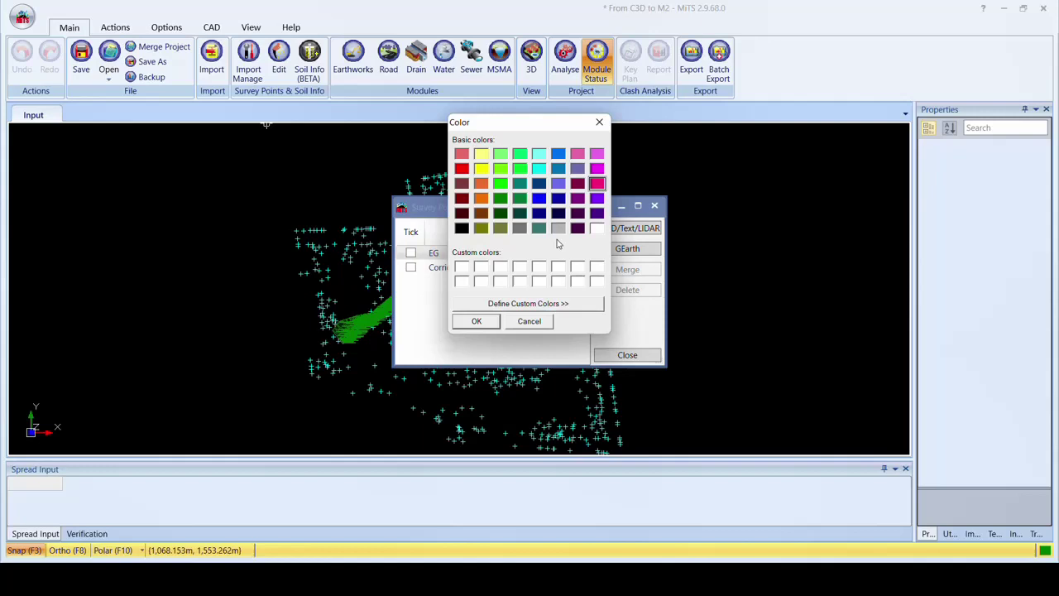
pyautogui.click(477, 322)
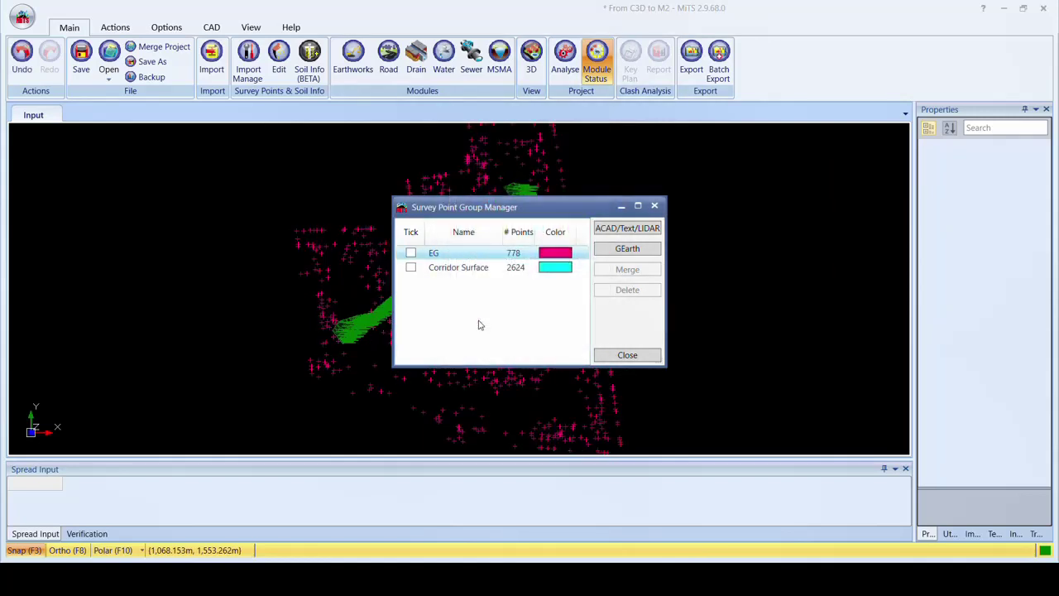
pyautogui.click(625, 355)
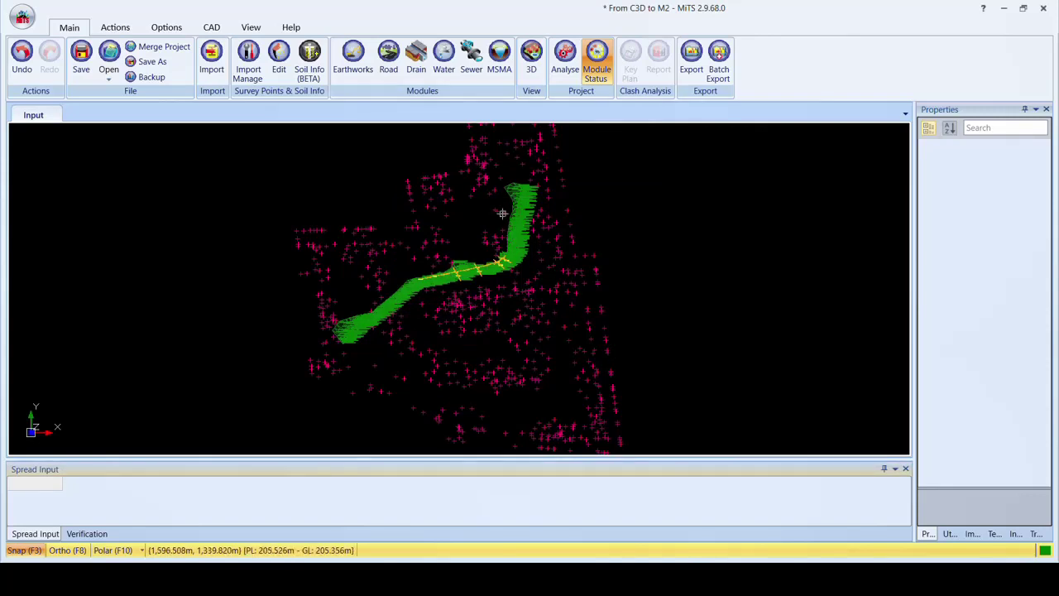
# - Edit survey points with Show All set to Yes, orbiting to view all groups
pyautogui.click(278, 75)
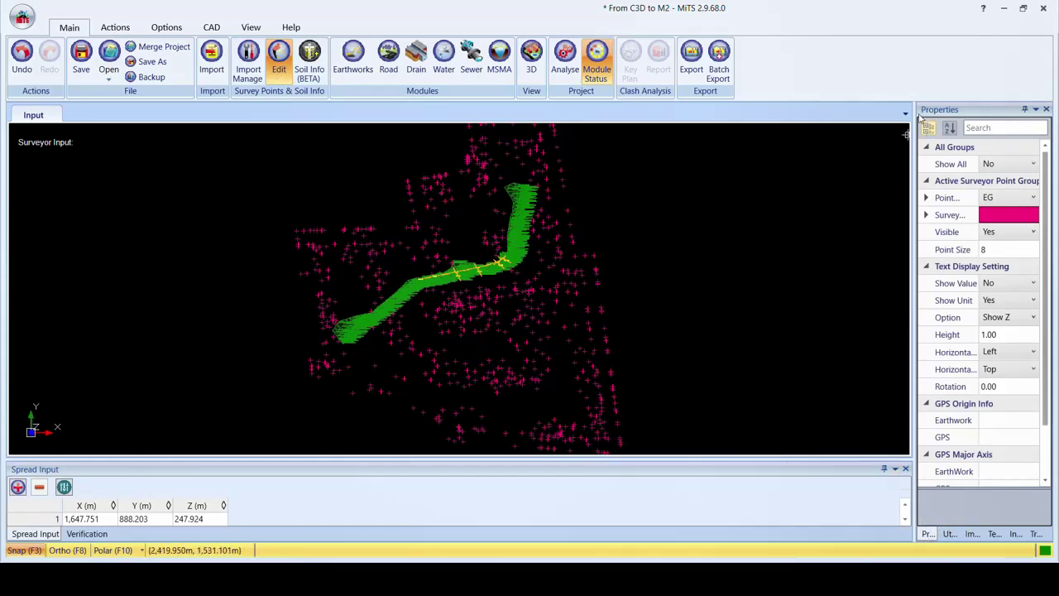
pyautogui.click(994, 167)
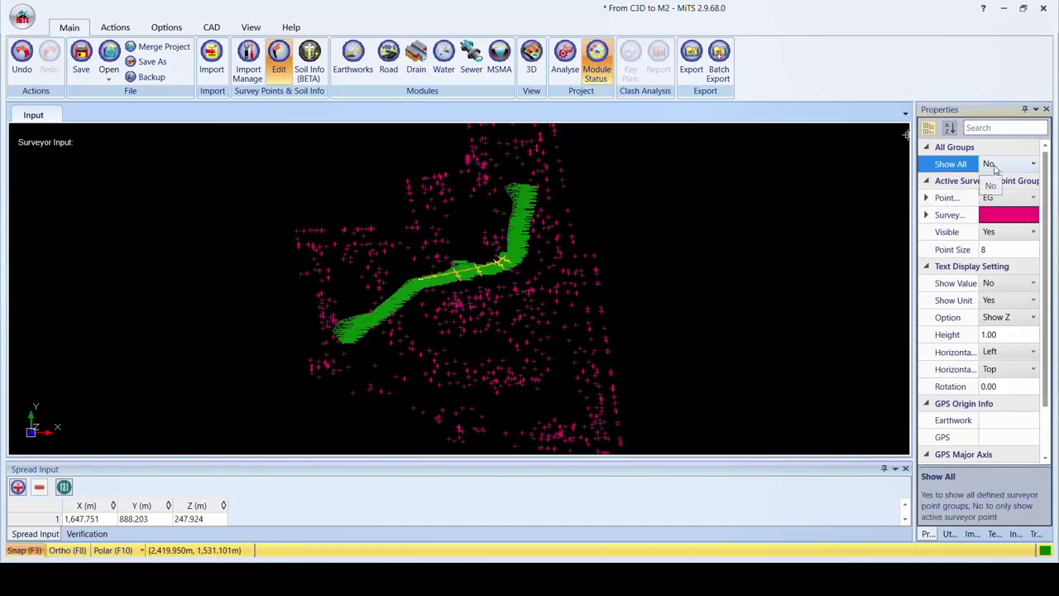
pyautogui.click(996, 178)
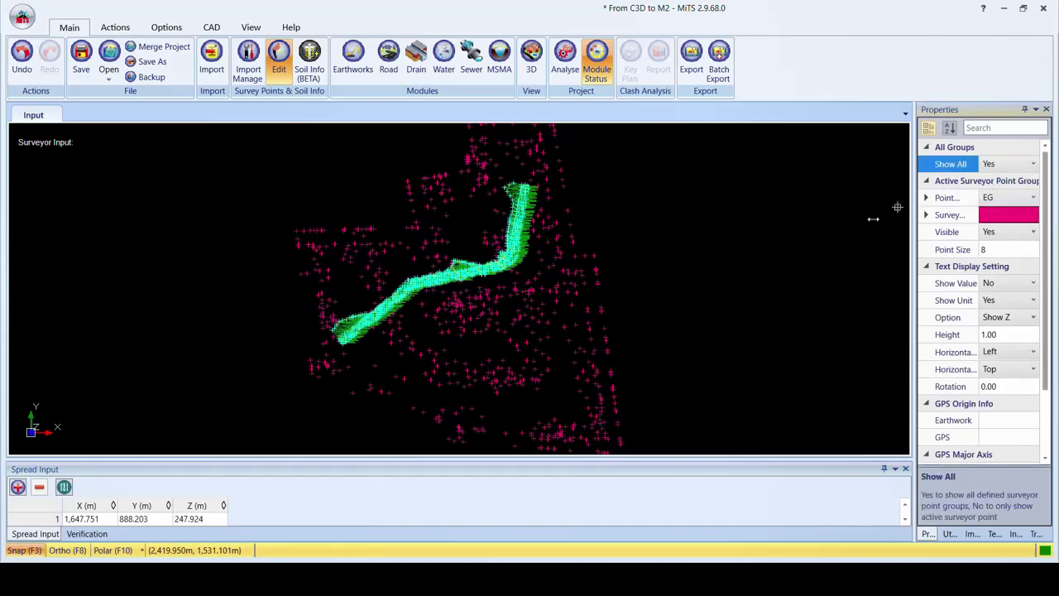
pyautogui.moveTo(572, 284); pyautogui.dragTo(465, 340, button='middle')
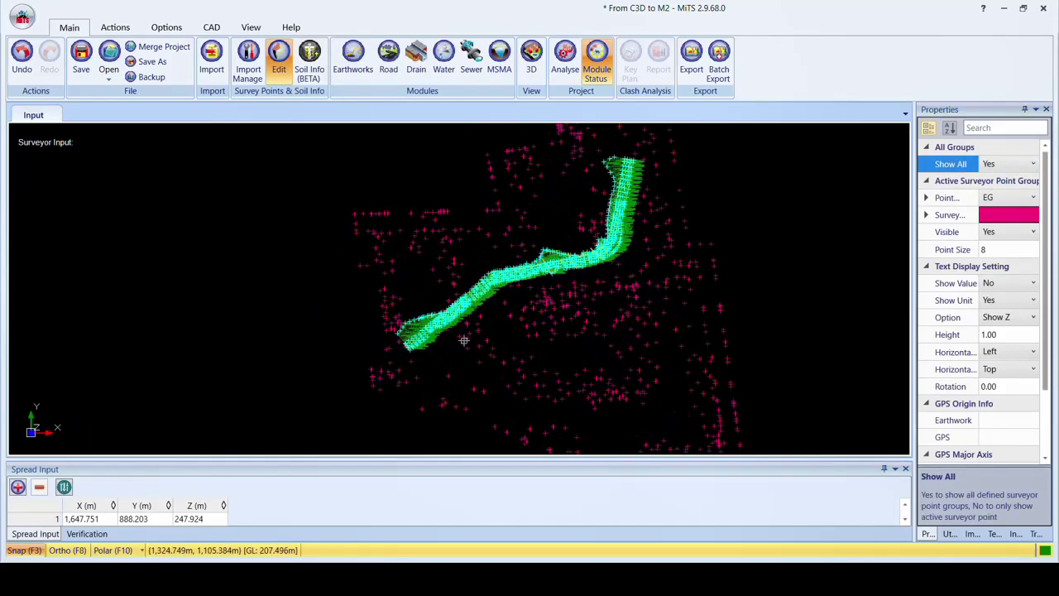
pyautogui.scroll(2, 465, 340)
pyautogui.scroll(2, 465, 340)
pyautogui.scroll(2, 465, 340)
pyautogui.scroll(2, 464, 340)
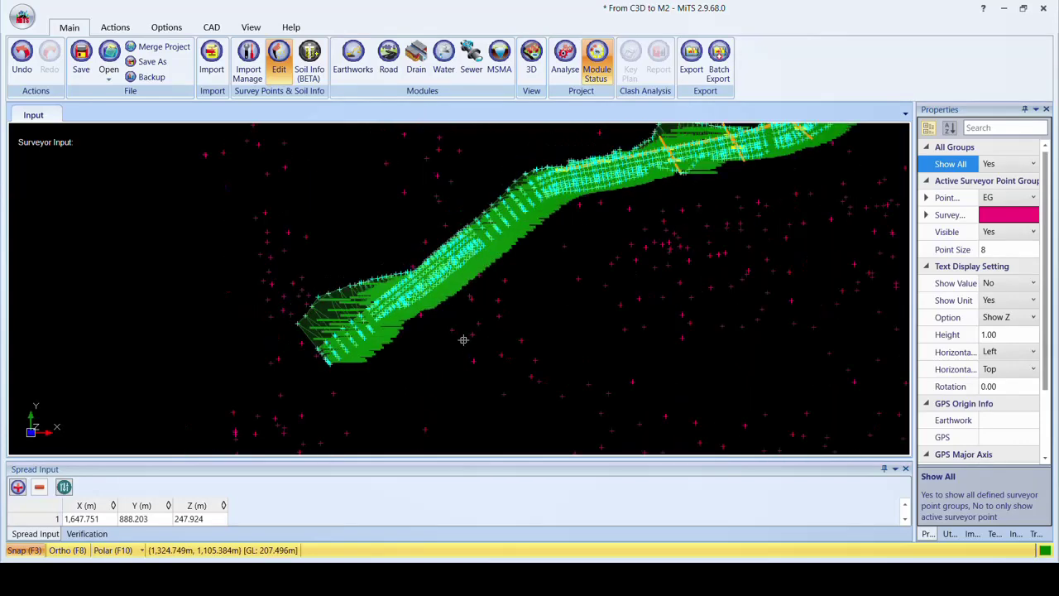
pyautogui.scroll(-3, 463, 339)
pyautogui.moveTo(496, 339)
pyautogui.mouseDown(button='middle')
pyautogui.moveTo(406, 338)
pyautogui.moveTo(374, 323)
pyautogui.mouseUp(button='middle')
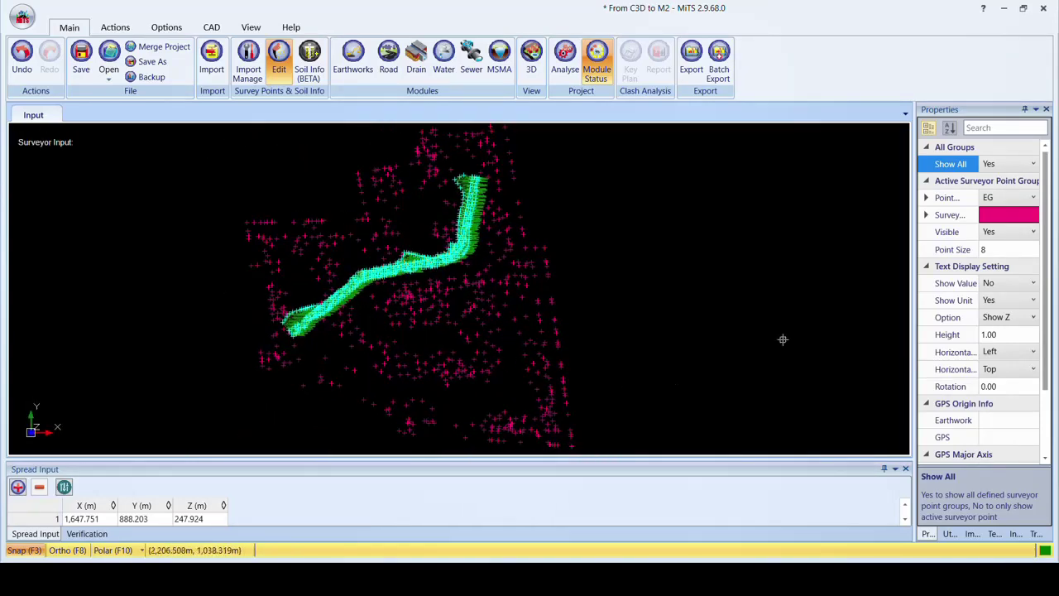
# - Set Show All back to No so only the EG points display
pyautogui.click(989, 164)
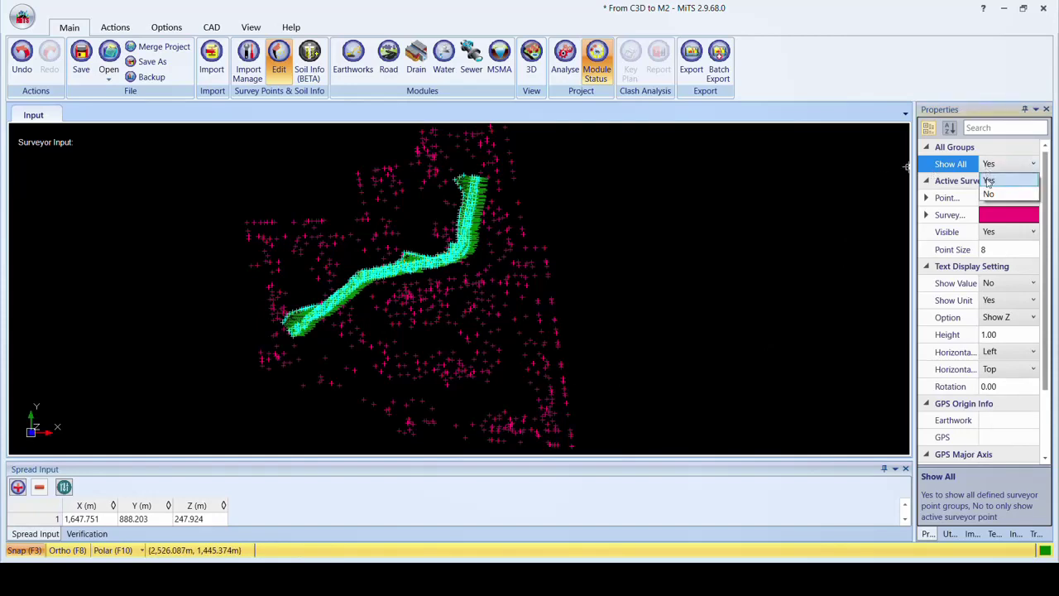
pyautogui.click(988, 197)
pyautogui.moveTo(459, 263); pyautogui.dragTo(496, 257, button='middle')
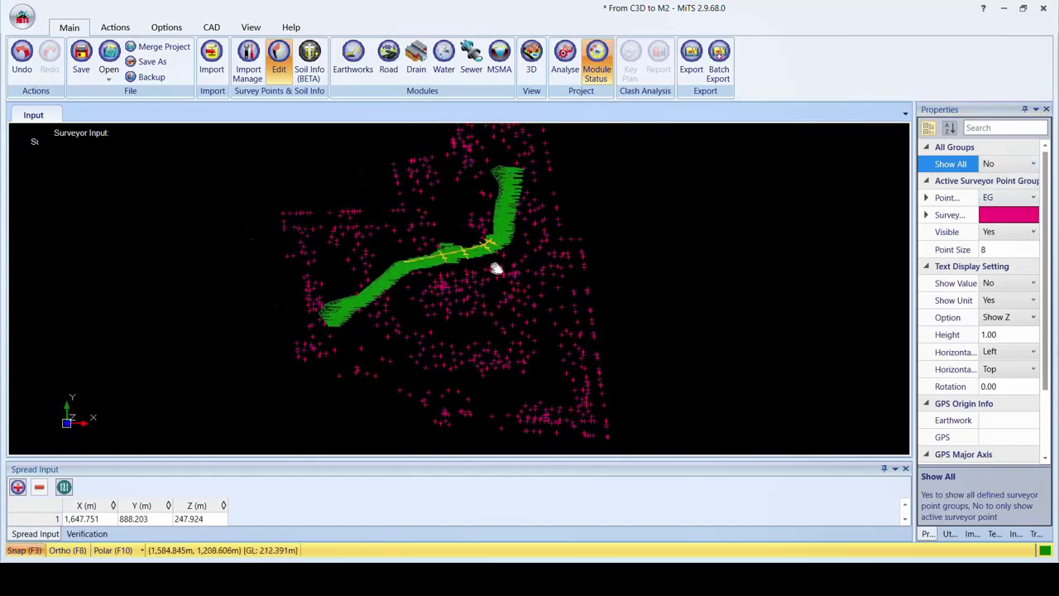
# - Open Earthworks and inspect the platform at the corridor's lower end
pyautogui.click(354, 58)
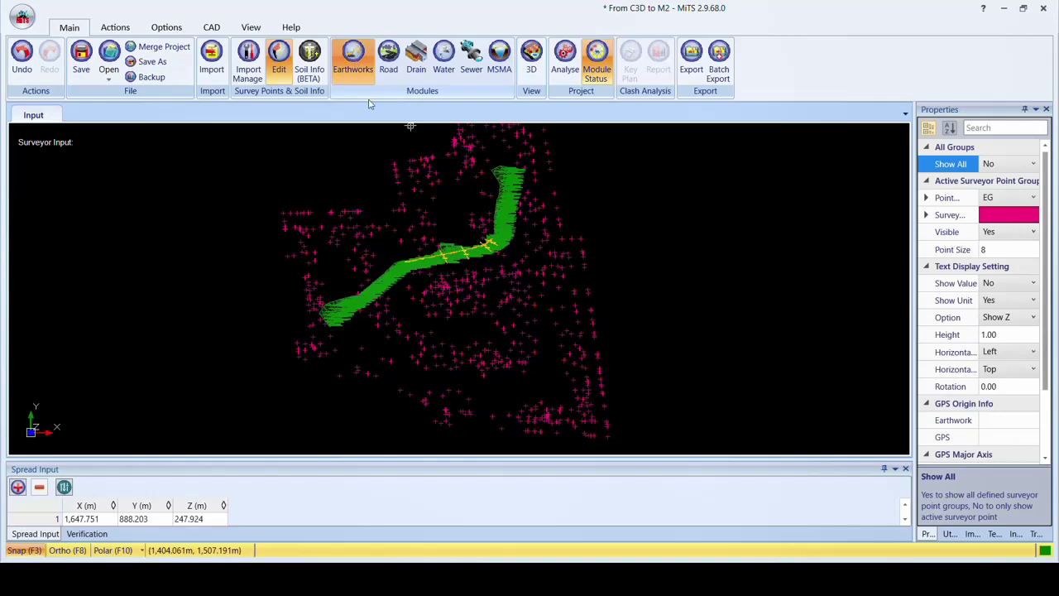
pyautogui.scroll(1, 367, 295)
pyautogui.scroll(2, 367, 296)
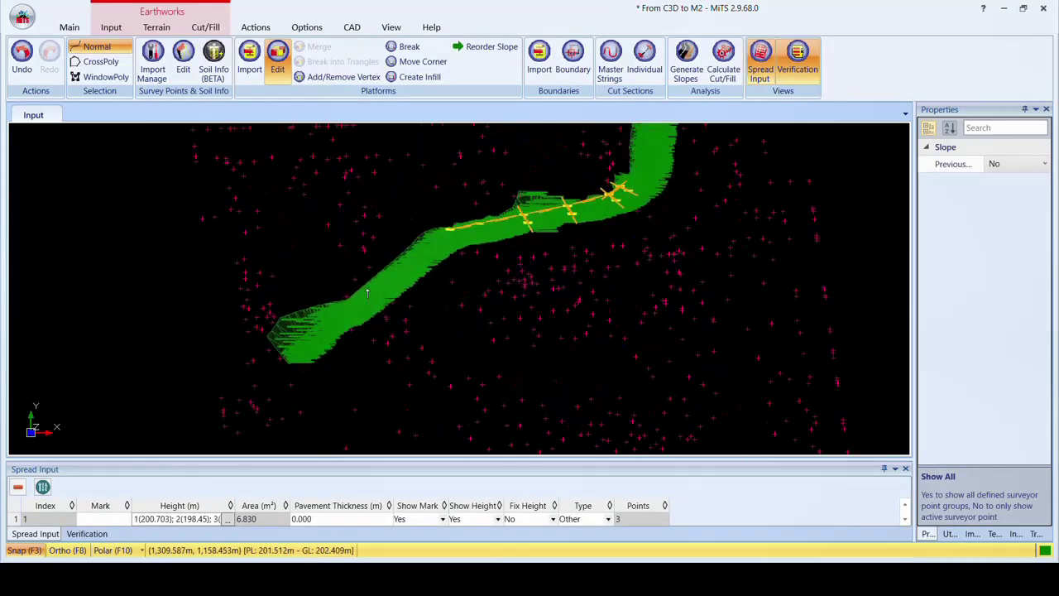
pyautogui.scroll(1, 368, 298)
pyautogui.scroll(1, 369, 319)
pyautogui.scroll(2, 331, 335)
pyautogui.scroll(-2, 328, 335)
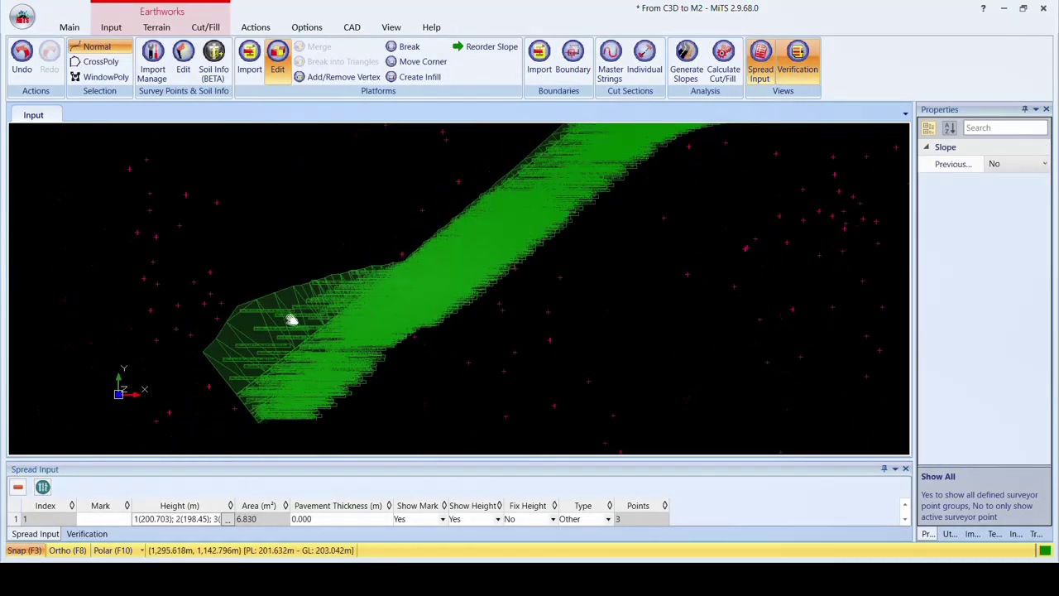
pyautogui.click(247, 325)
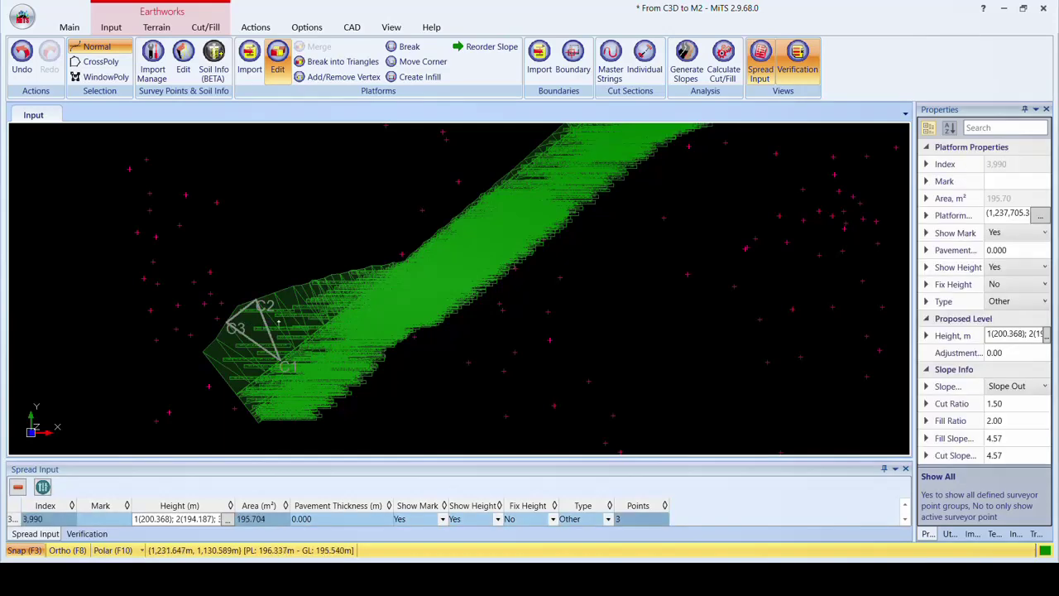
# - Inspect the platform near the corridor bend
pyautogui.scroll(-1, 279, 324)
pyautogui.scroll(-1, 273, 322)
pyautogui.scroll(-1, 298, 344)
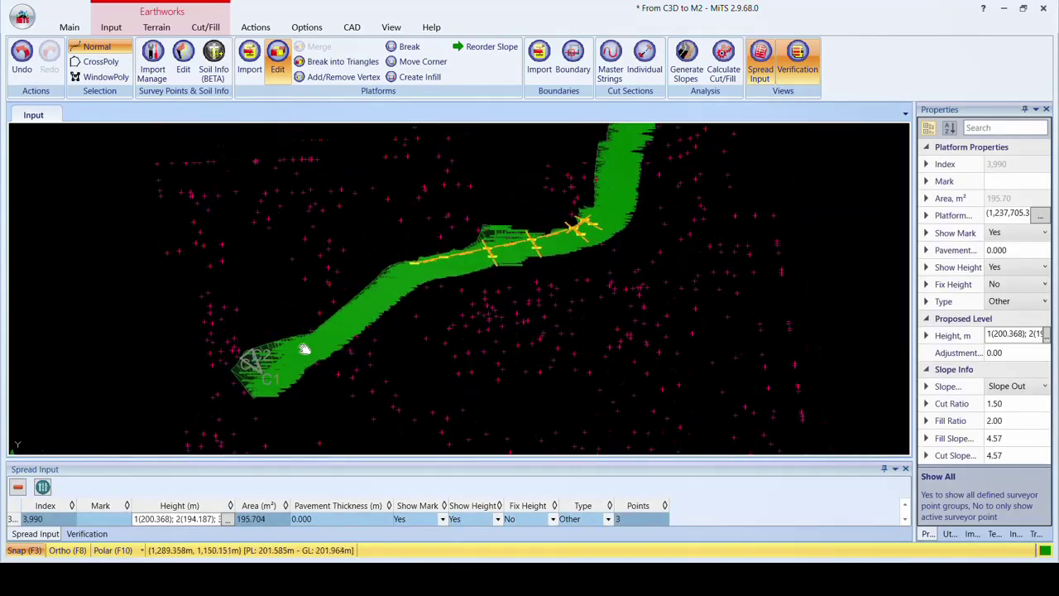
pyautogui.scroll(-1, 307, 350)
pyautogui.scroll(2, 506, 269)
pyautogui.scroll(1, 530, 236)
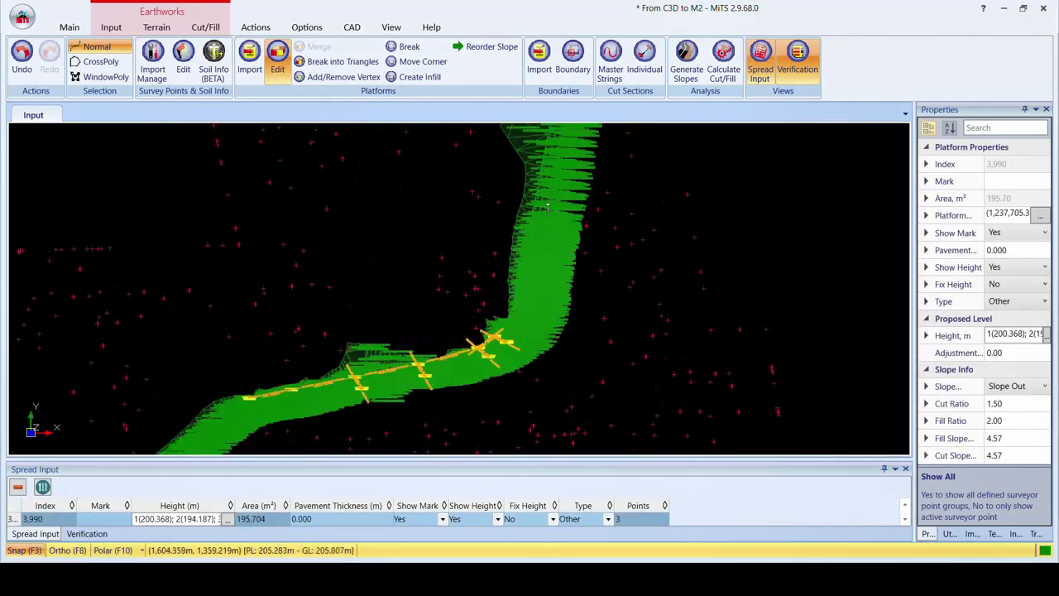
pyautogui.scroll(1, 546, 206)
pyautogui.click(546, 205)
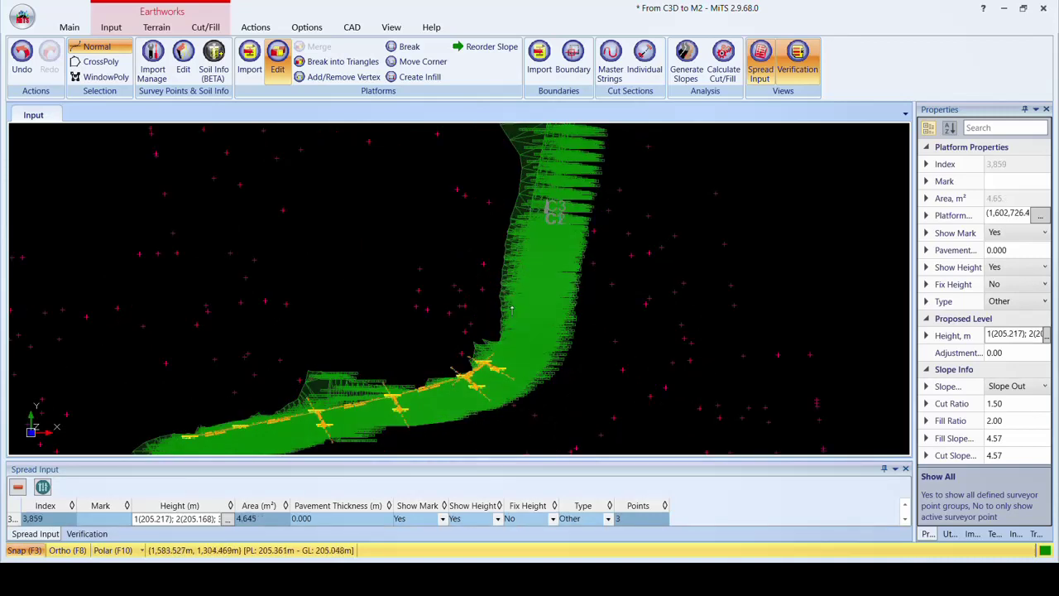
pyautogui.scroll(-1, 549, 230)
pyautogui.scroll(1, 491, 213)
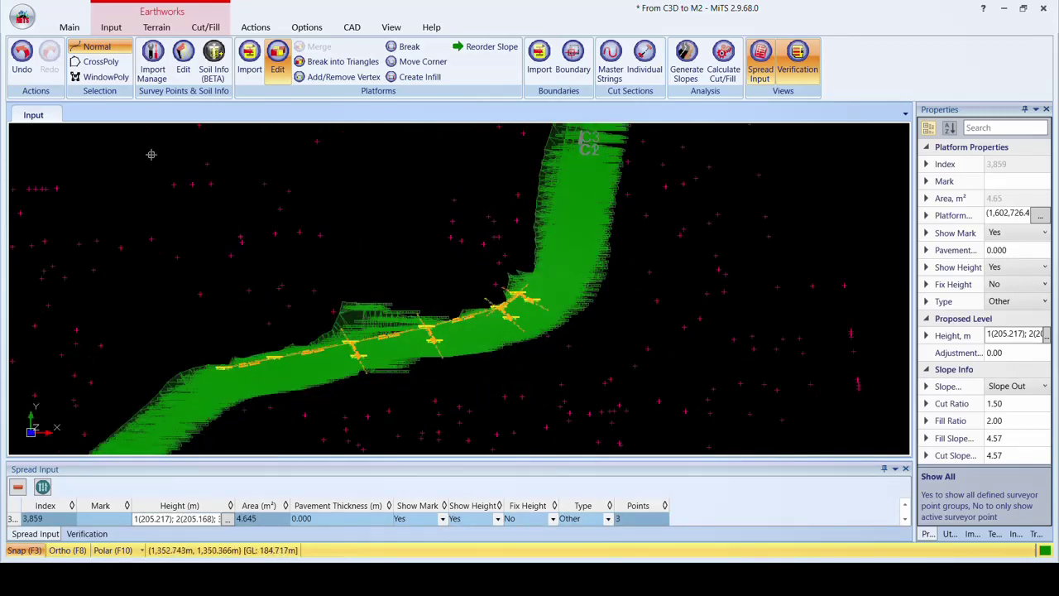
# - Switch to the Main tab and exit the Earthworks module
pyautogui.click(73, 28)
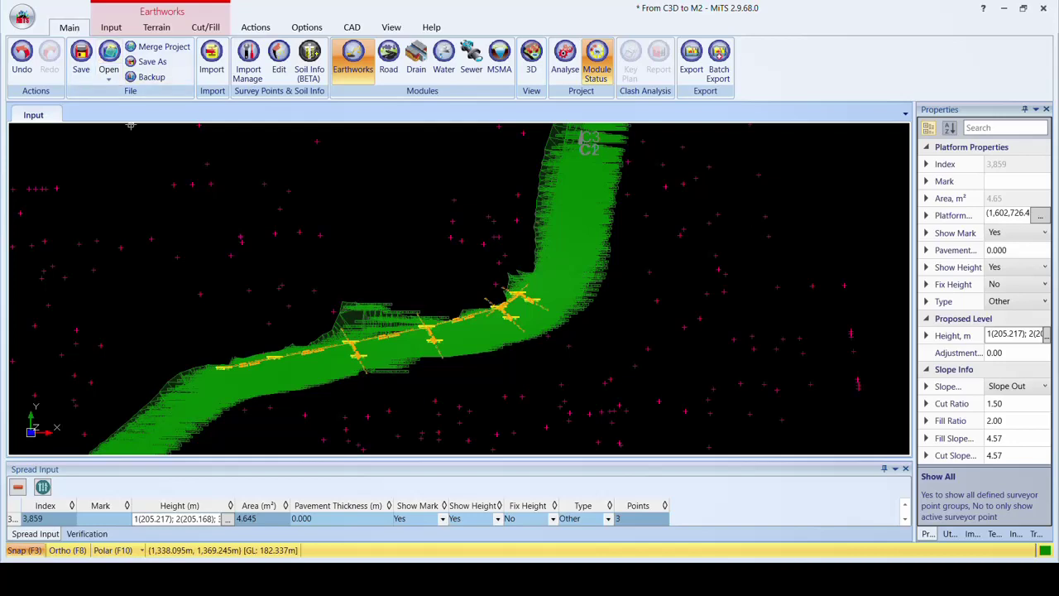
pyautogui.click(354, 62)
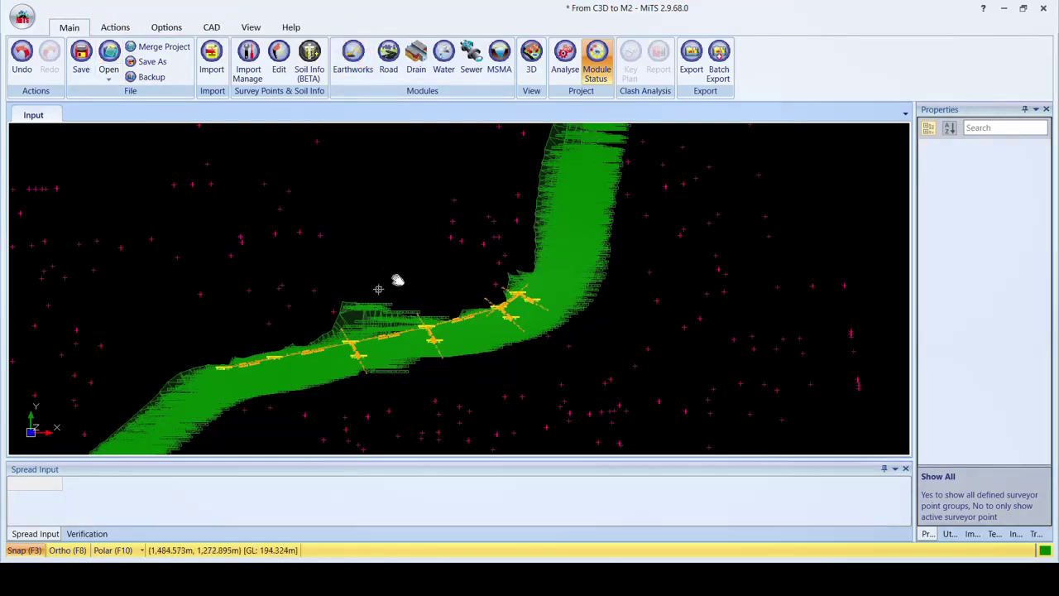
pyautogui.moveTo(494, 251); pyautogui.dragTo(468, 279, button='middle')
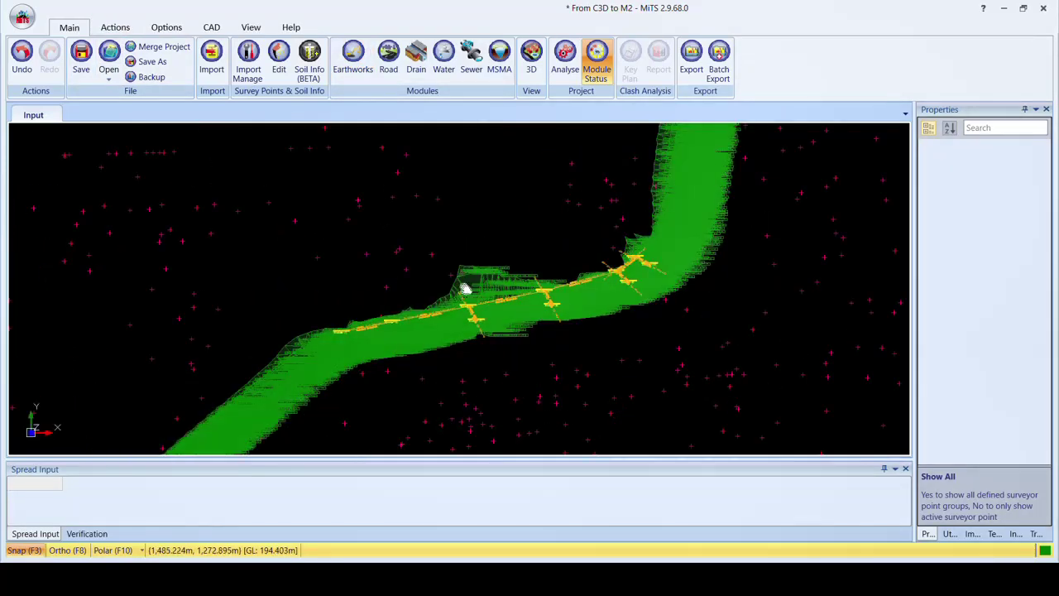
pyautogui.scroll(2, 465, 288)
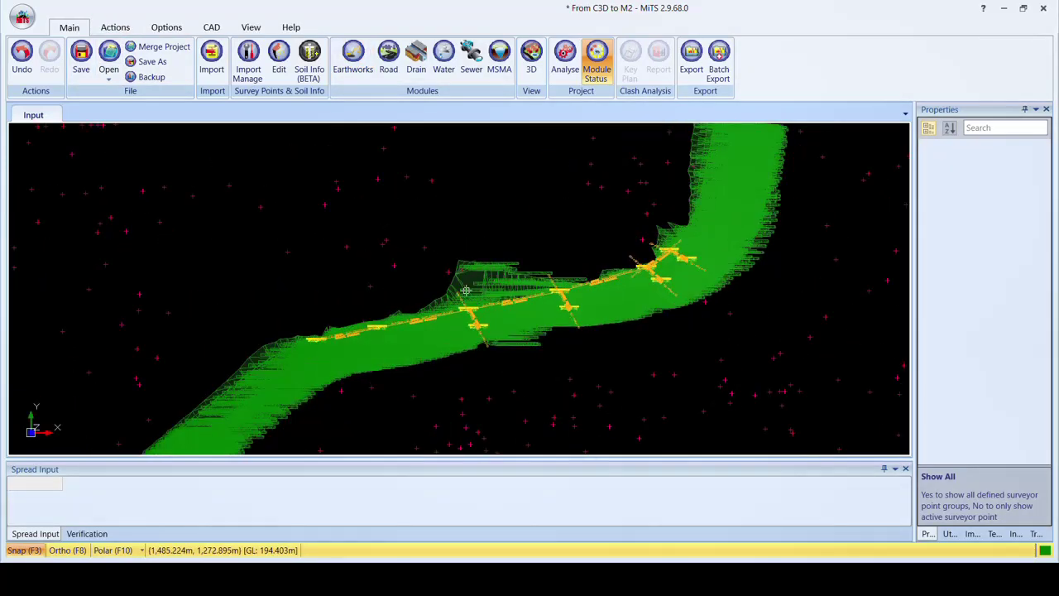
pyautogui.click(420, 62)
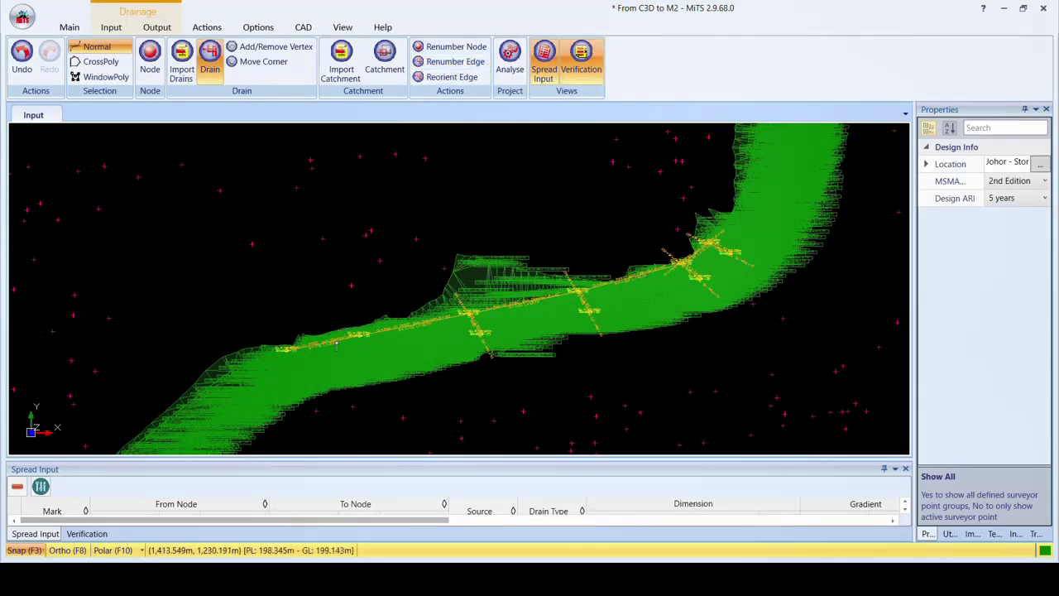
pyautogui.click(336, 346)
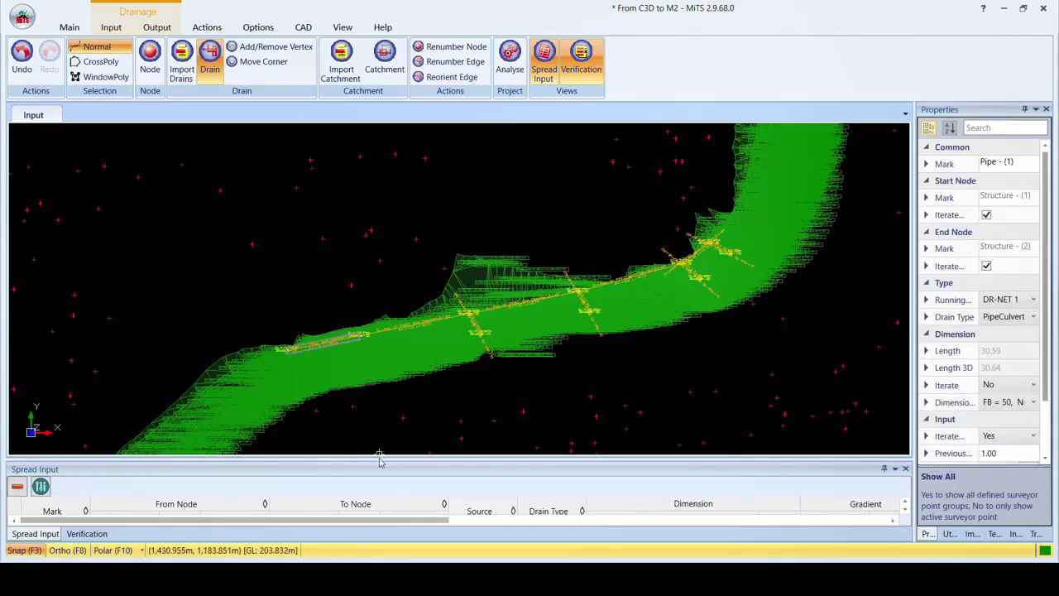
pyautogui.moveTo(380, 377); pyautogui.dragTo(380, 368)
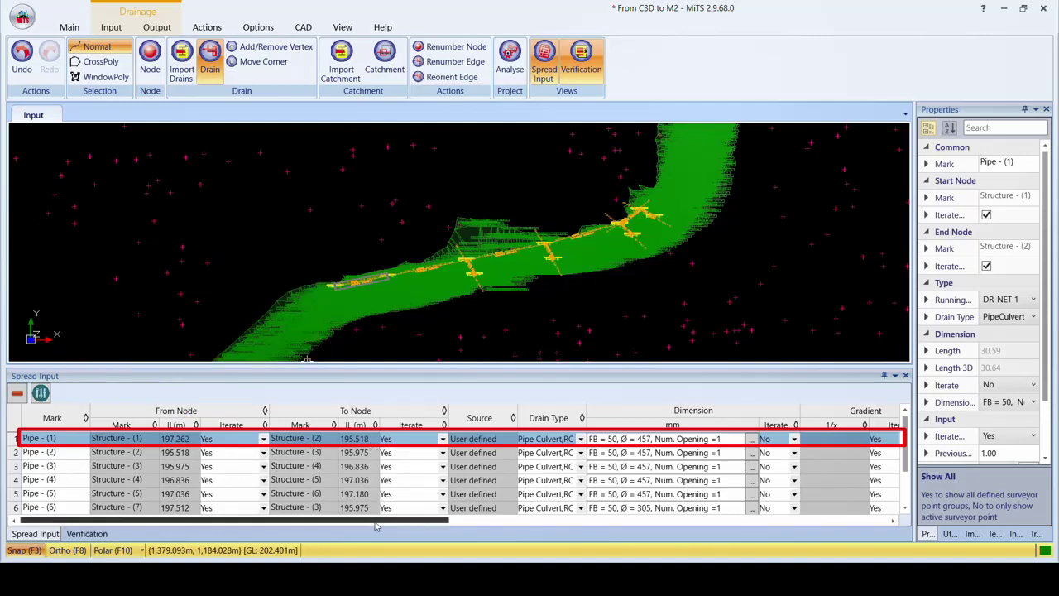
pyautogui.moveTo(375, 526); pyautogui.dragTo(449, 526)
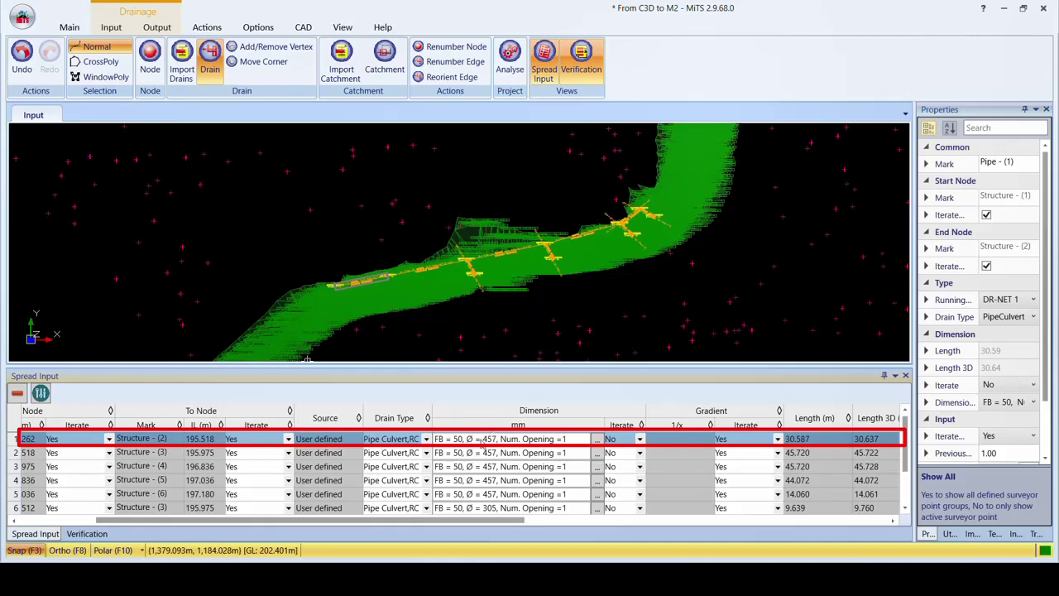
pyautogui.moveTo(486, 520); pyautogui.dragTo(653, 509)
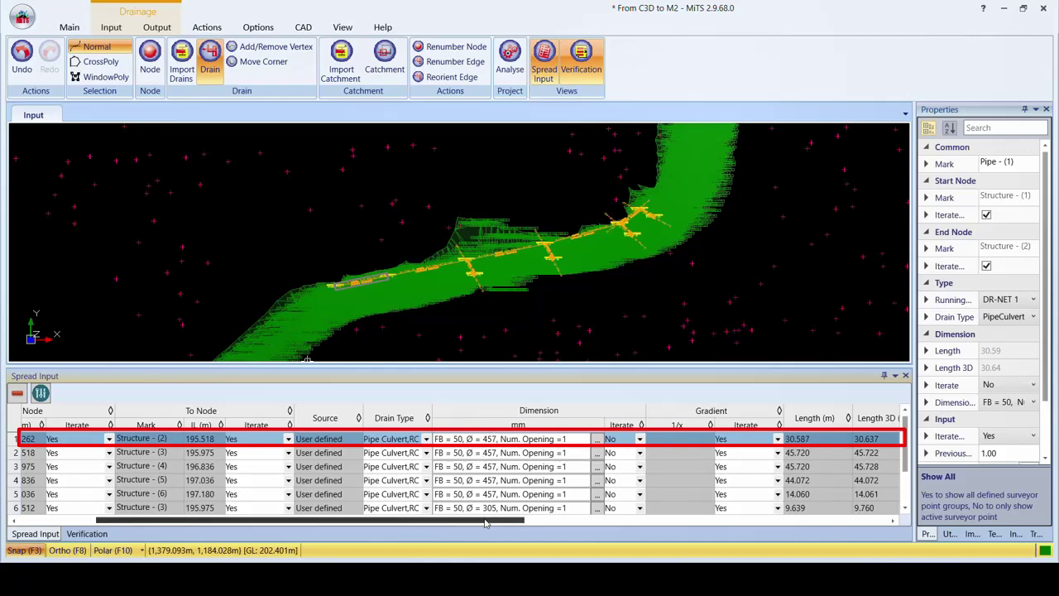
pyautogui.hscroll(3, 584, 475)
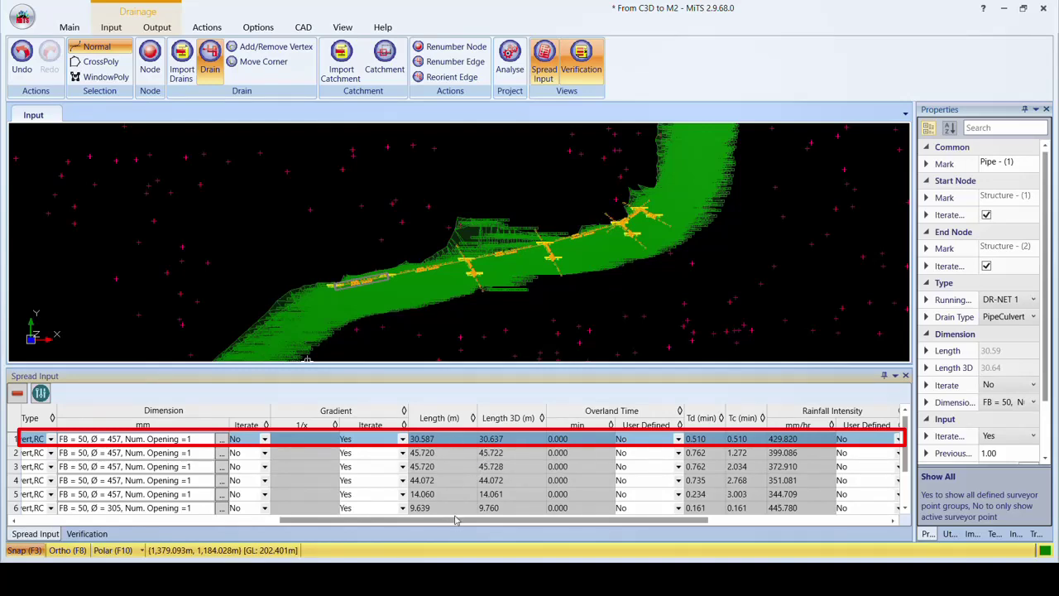
pyautogui.moveTo(509, 519)
pyautogui.mouseDown()
pyautogui.moveTo(667, 510)
pyautogui.moveTo(676, 500)
pyautogui.mouseUp()
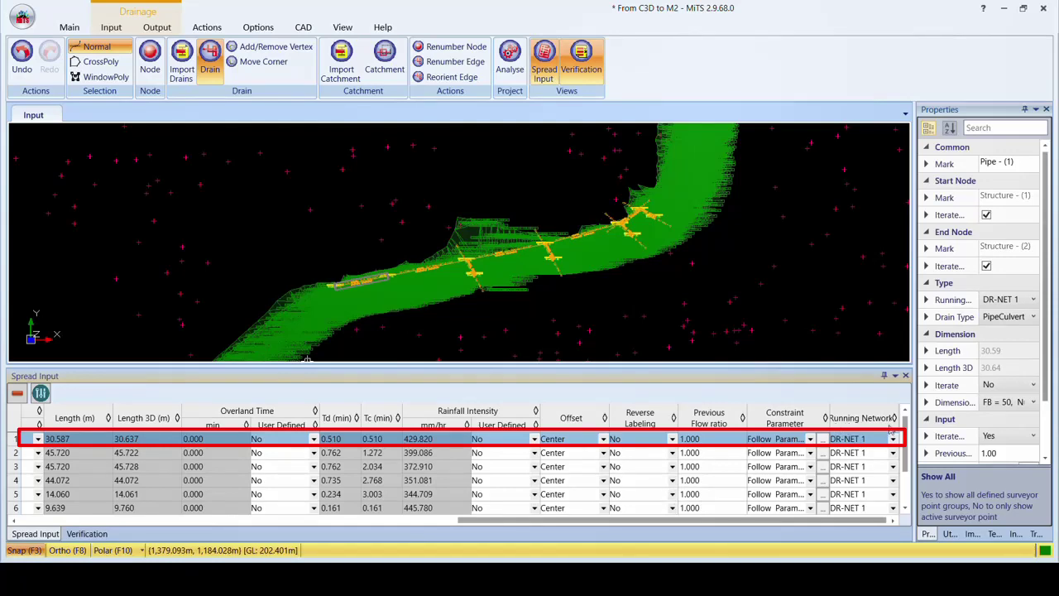
pyautogui.moveTo(903, 451)
pyautogui.mouseDown()
pyautogui.moveTo(906, 488)
pyautogui.moveTo(905, 422)
pyautogui.mouseUp()
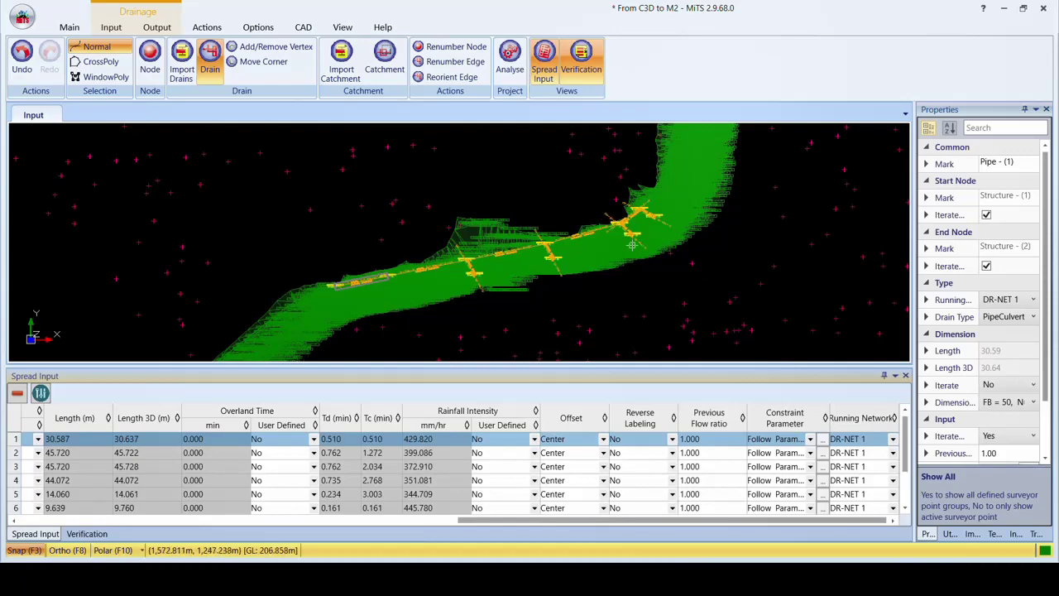
pyautogui.scroll(-2, 453, 265)
pyautogui.scroll(-1, 453, 264)
pyautogui.scroll(-1, 453, 264)
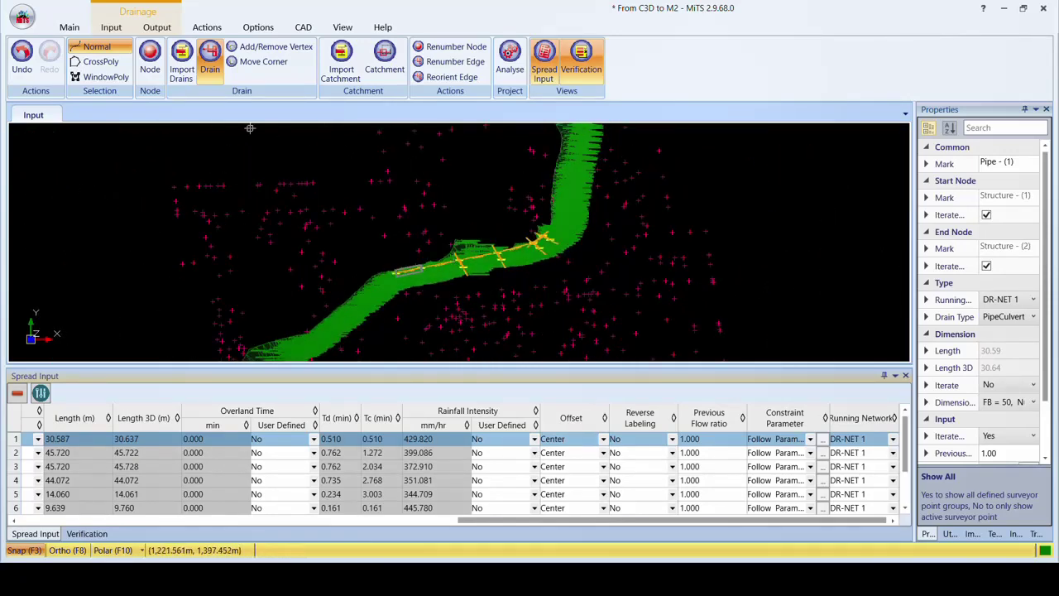
pyautogui.scroll(1, 474, 269)
pyautogui.scroll(1, 460, 269)
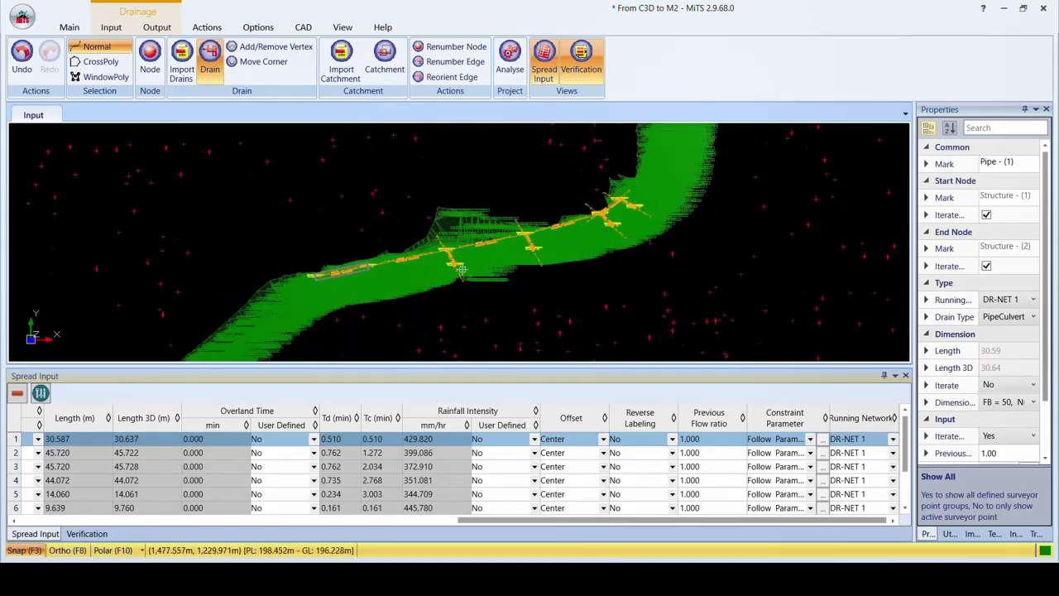
pyautogui.scroll(1, 461, 269)
pyautogui.scroll(1, 460, 269)
pyautogui.scroll(1, 461, 269)
pyautogui.scroll(1, 472, 261)
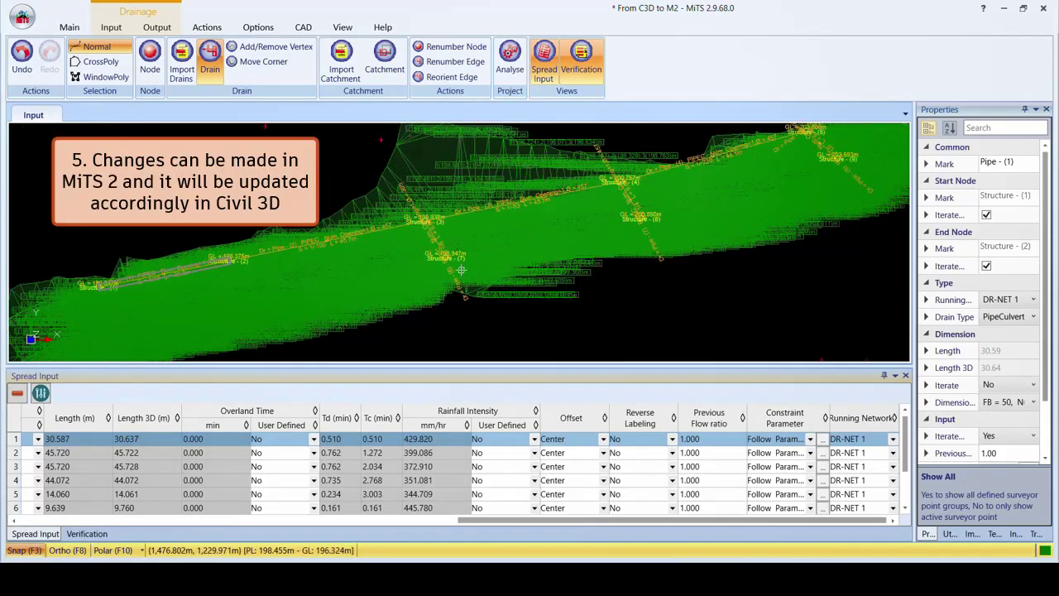
pyautogui.scroll(1, 488, 257)
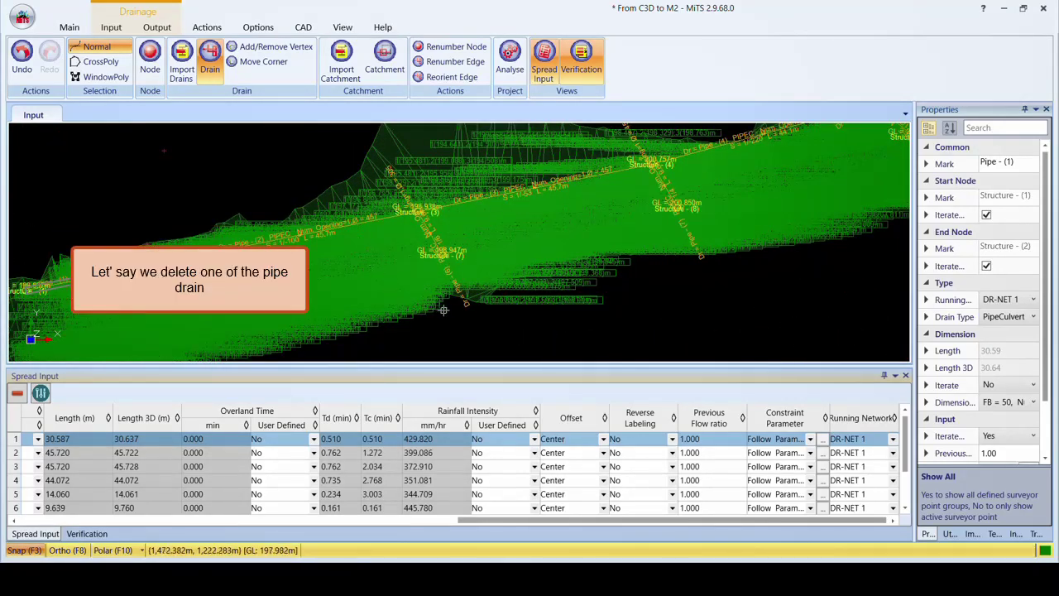
# - Delete Structure (7) from the drainage network via the Node list
pyautogui.click(149, 59)
pyautogui.moveTo(419, 244); pyautogui.dragTo(478, 278)
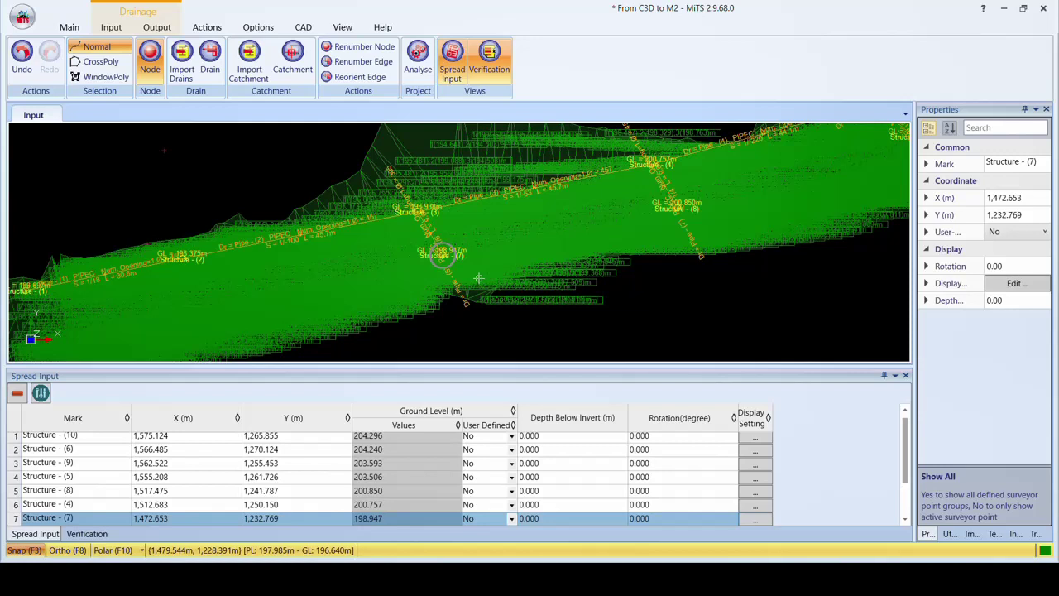
pyautogui.press('Delete')
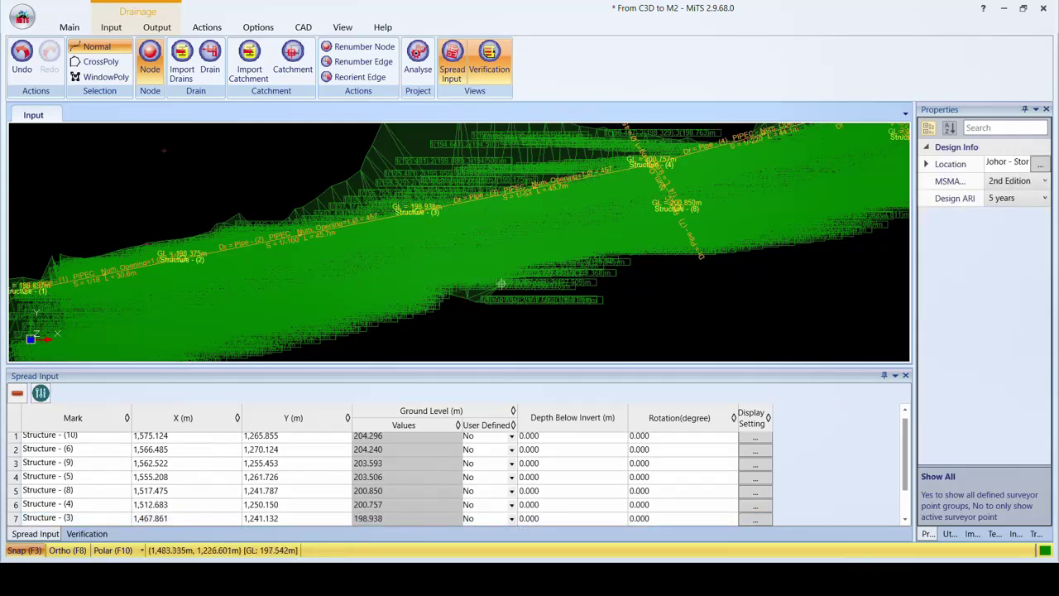
# - Save the project and close it
pyautogui.click(24, 18)
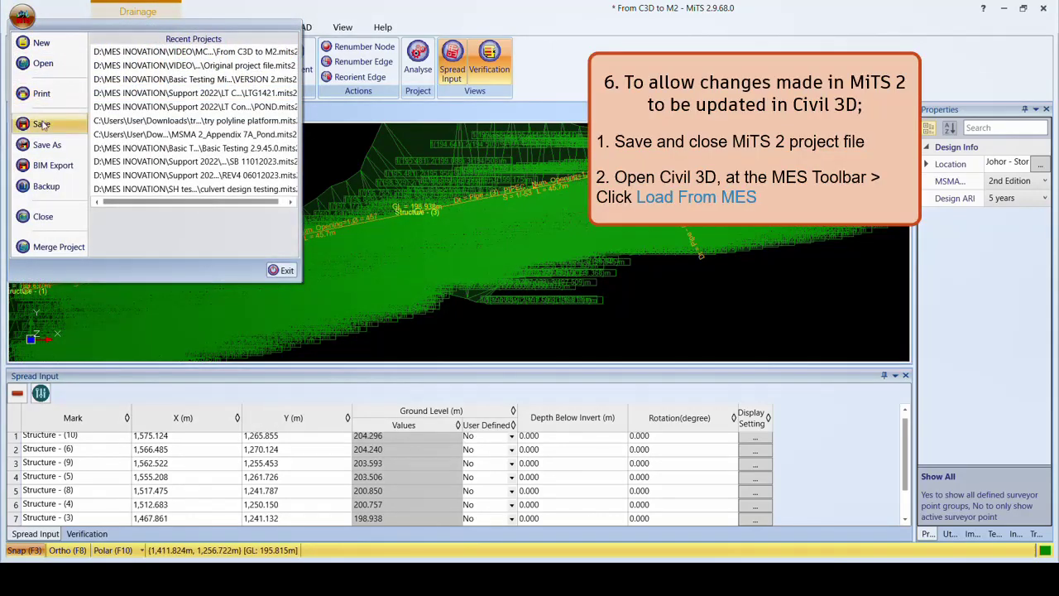
pyautogui.click(96, 52)
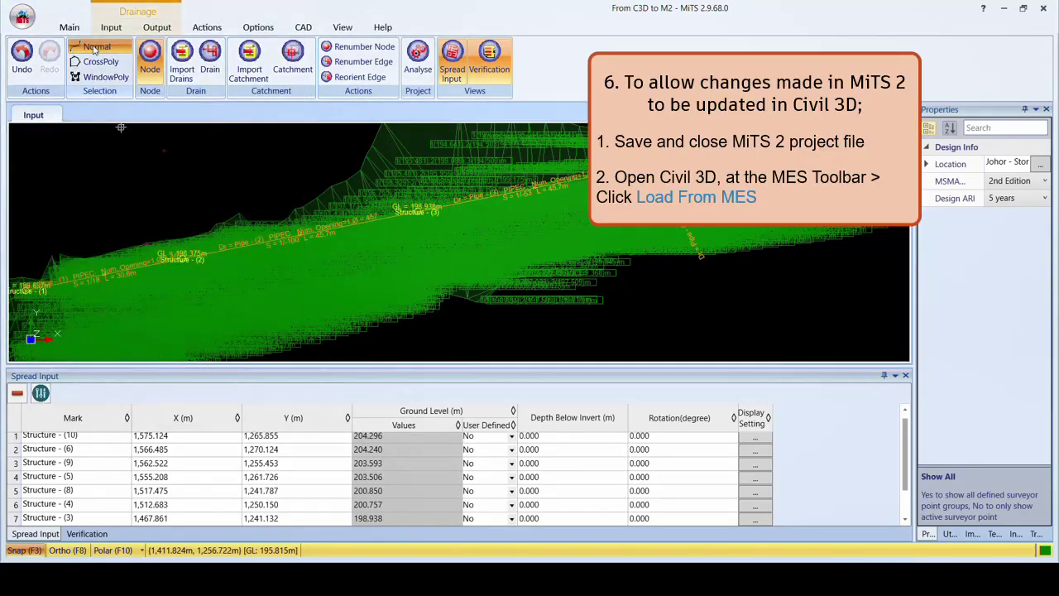
pyautogui.click(23, 17)
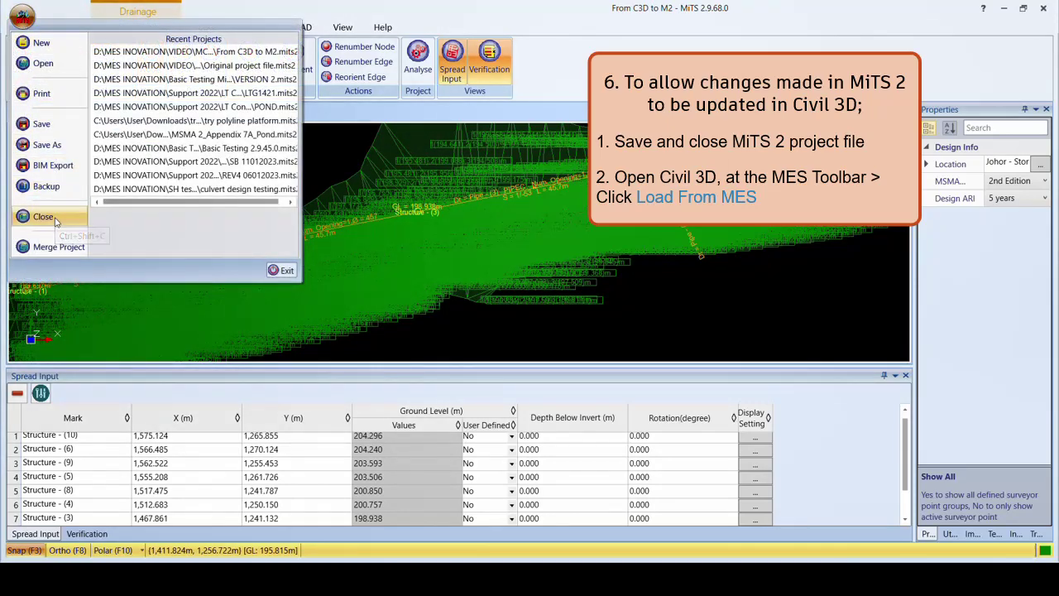
pyautogui.click(55, 220)
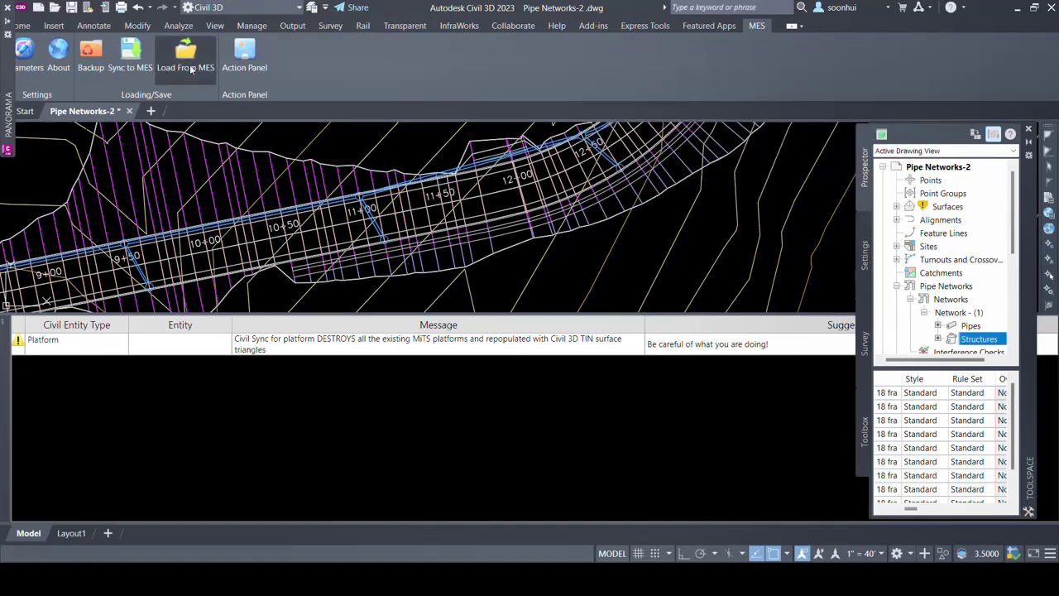
# - Start Load From MES for From C3D to M2.mits2 and set platform syncing to NoSync
pyautogui.click(190, 67)
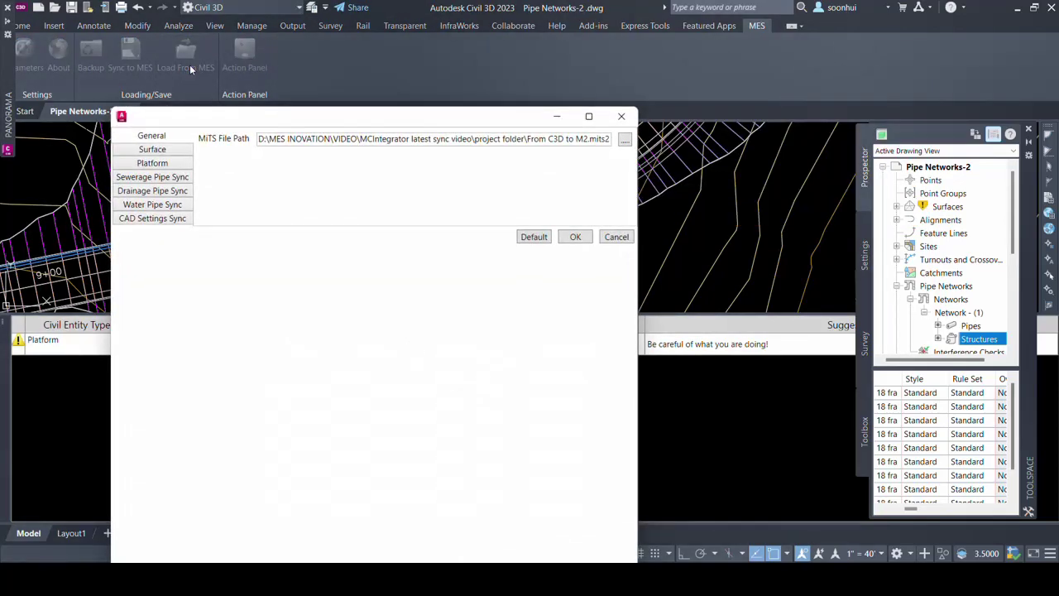
pyautogui.moveTo(211, 118)
pyautogui.mouseDown()
pyautogui.moveTo(324, 97)
pyautogui.moveTo(331, 68)
pyautogui.mouseUp()
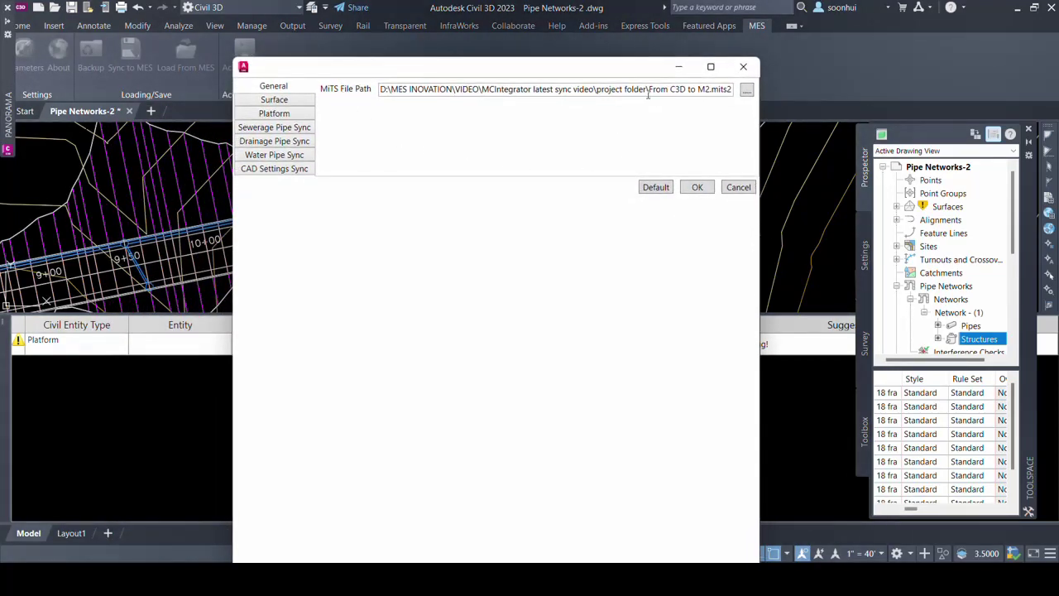
pyautogui.moveTo(649, 91); pyautogui.dragTo(712, 89)
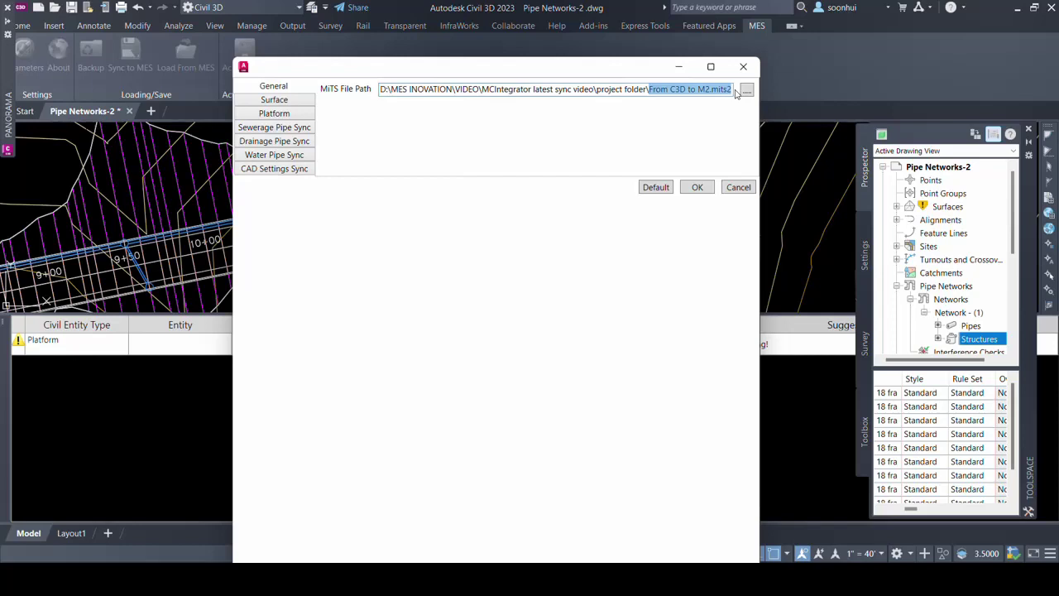
pyautogui.click(303, 101)
pyautogui.click(298, 119)
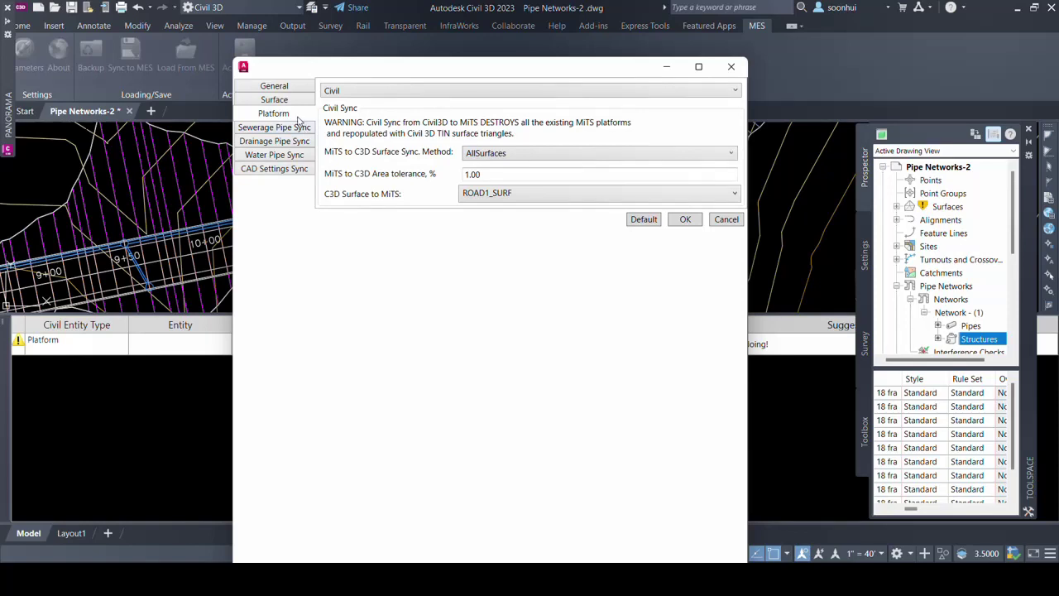
pyautogui.click(356, 96)
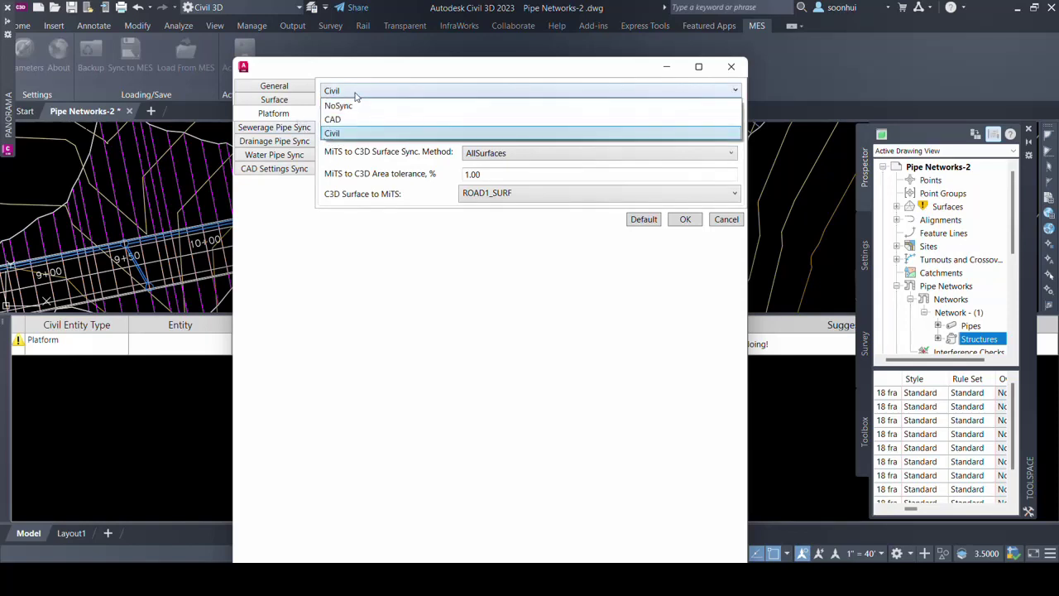
pyautogui.click(357, 107)
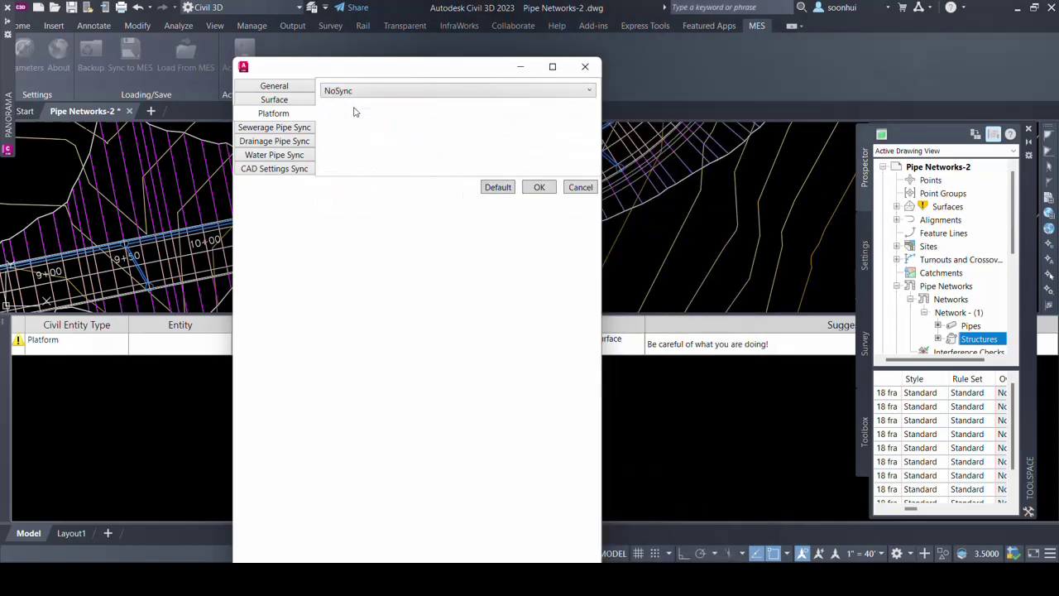
# - Review the sewerage, drainage, water and CAD sync pages, then load the project
pyautogui.click(305, 130)
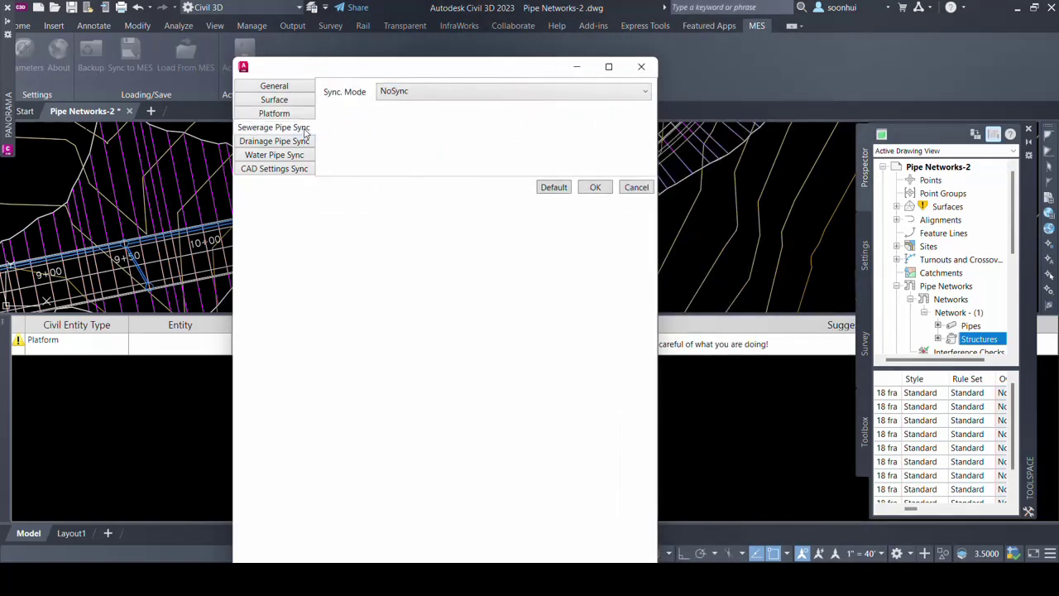
pyautogui.click(305, 143)
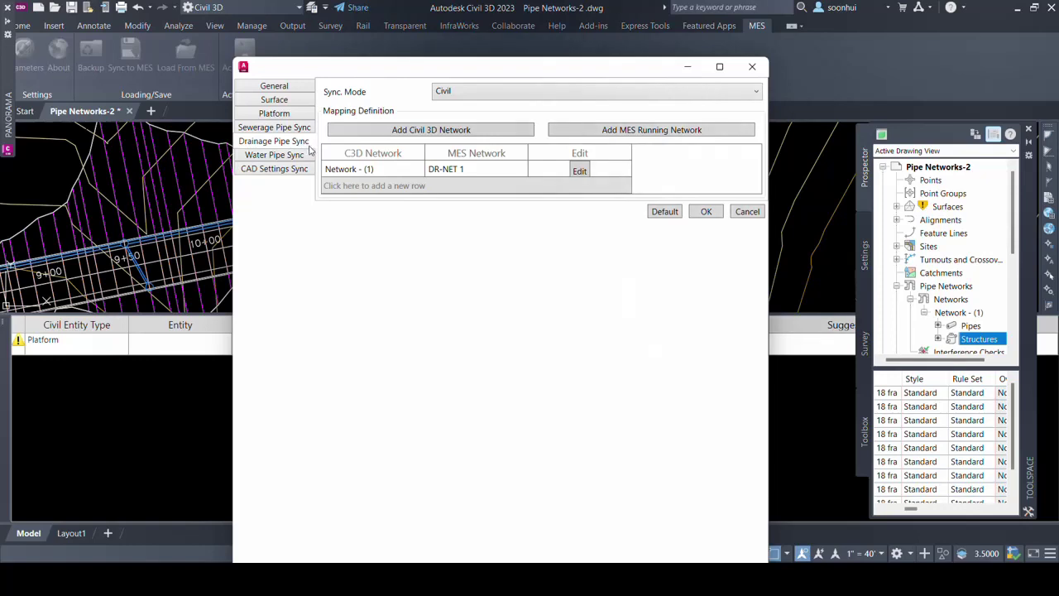
pyautogui.click(309, 157)
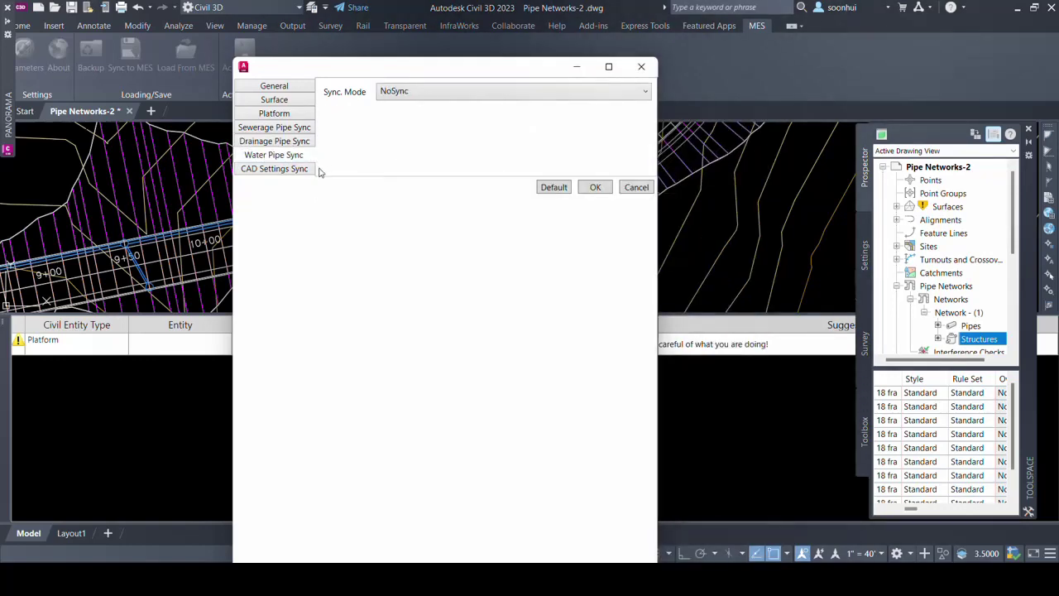
pyautogui.click(309, 170)
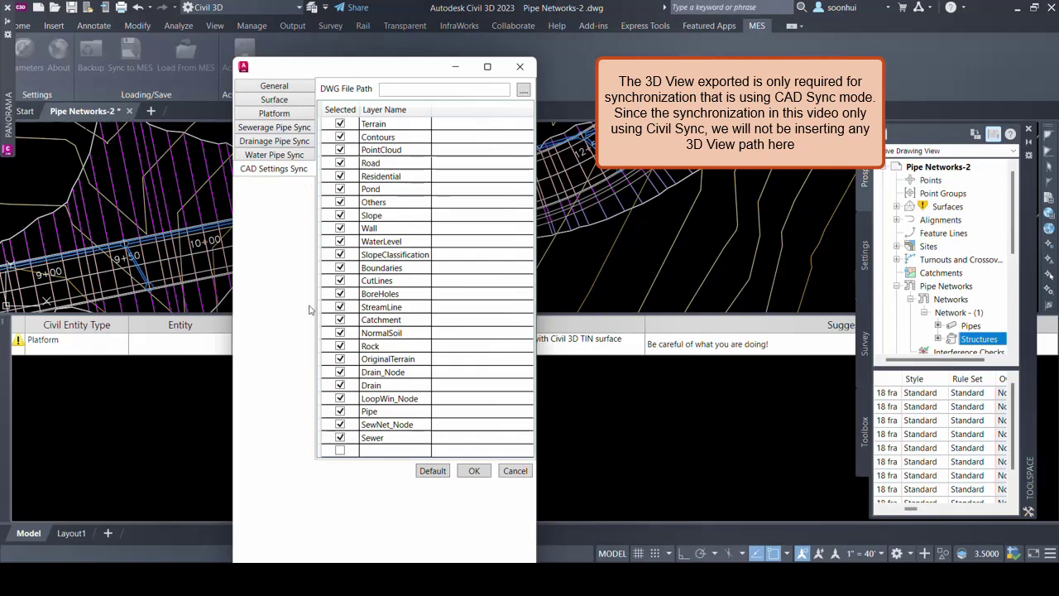
pyautogui.click(474, 471)
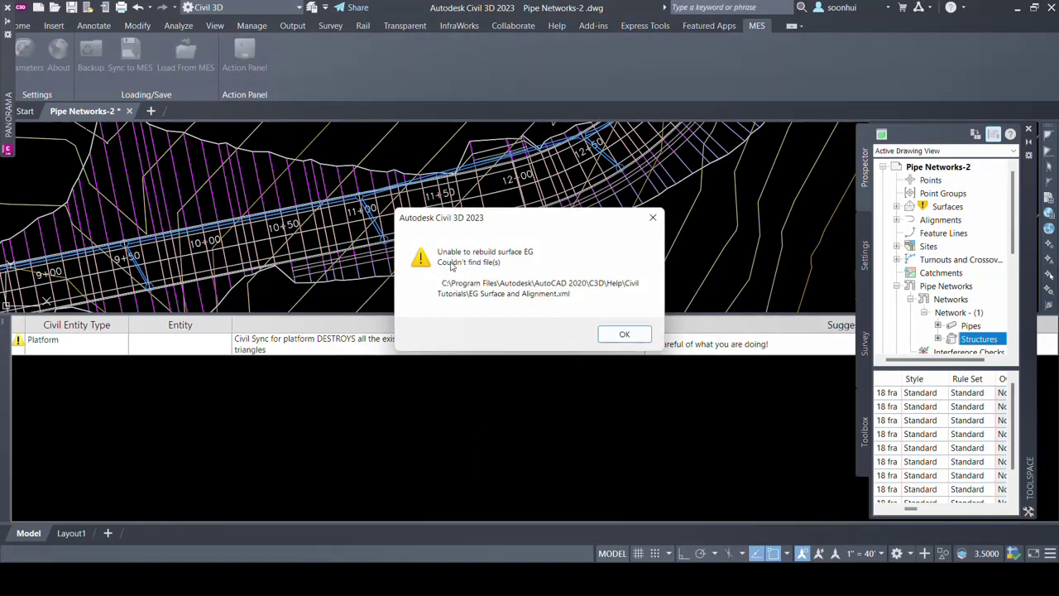
# - Dismiss the surface EG error and review notice, then close the MES message palette
pyautogui.click(630, 334)
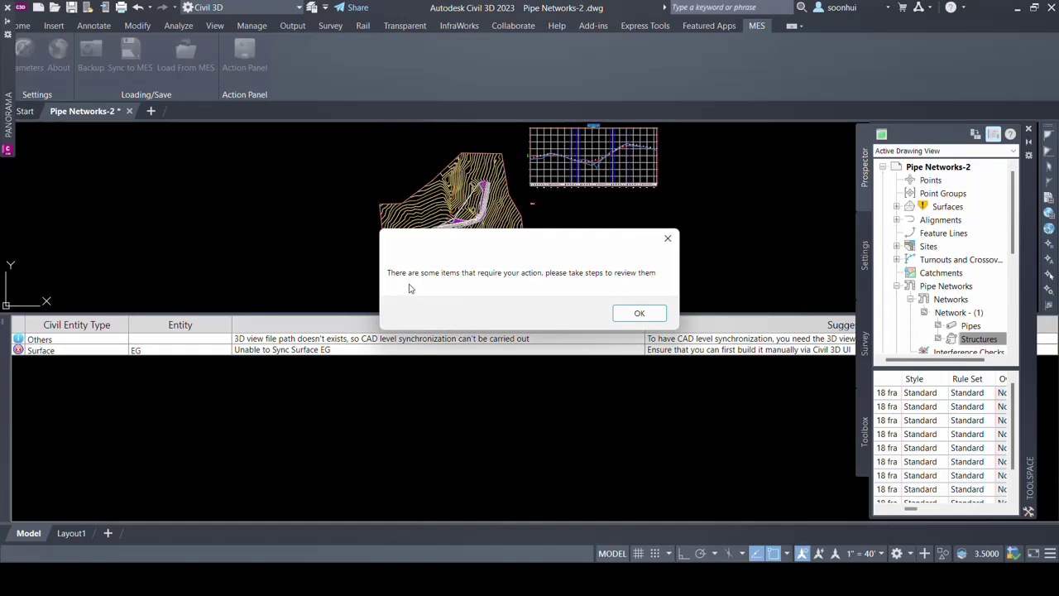
pyautogui.click(640, 315)
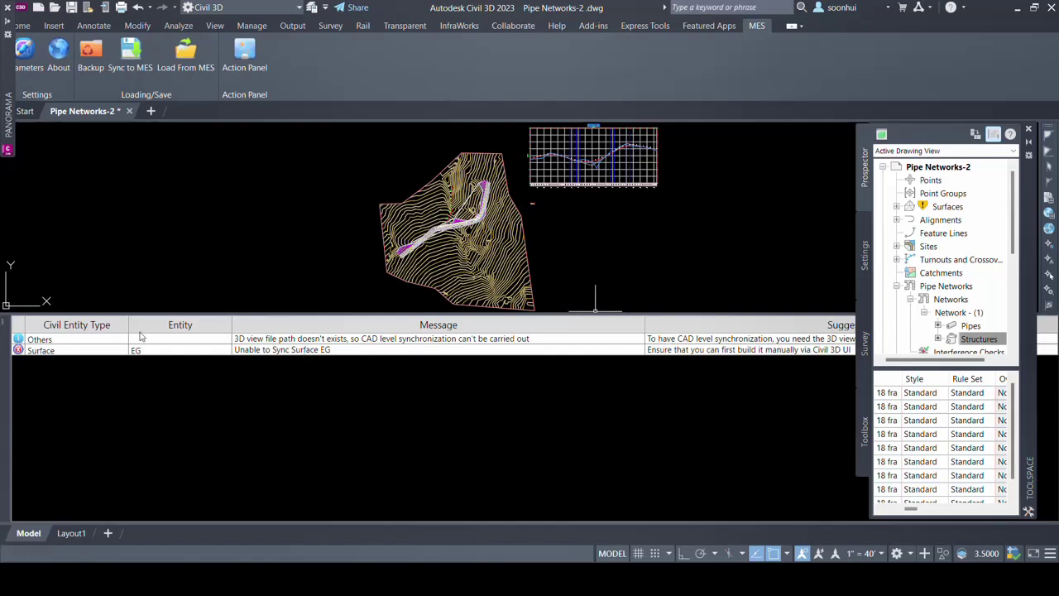
pyautogui.click(6, 325)
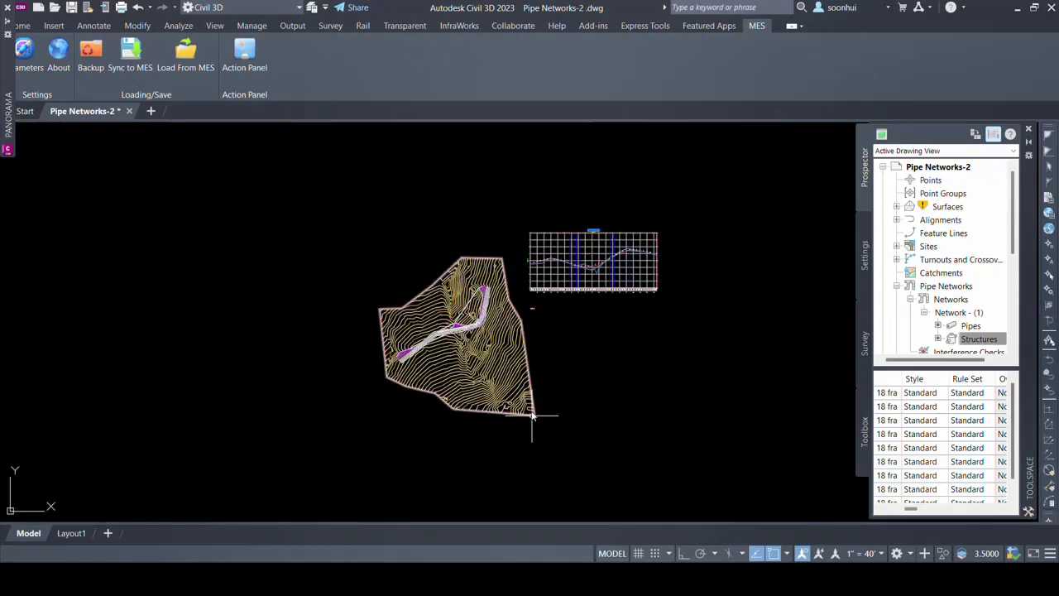
pyautogui.moveTo(533, 416)
pyautogui.mouseDown(button='middle')
pyautogui.moveTo(439, 362)
pyautogui.moveTo(436, 374)
pyautogui.mouseUp(button='middle')
pyautogui.scroll(5, 422, 347)
pyautogui.scroll(2, 449, 273)
pyautogui.scroll(2, 453, 274)
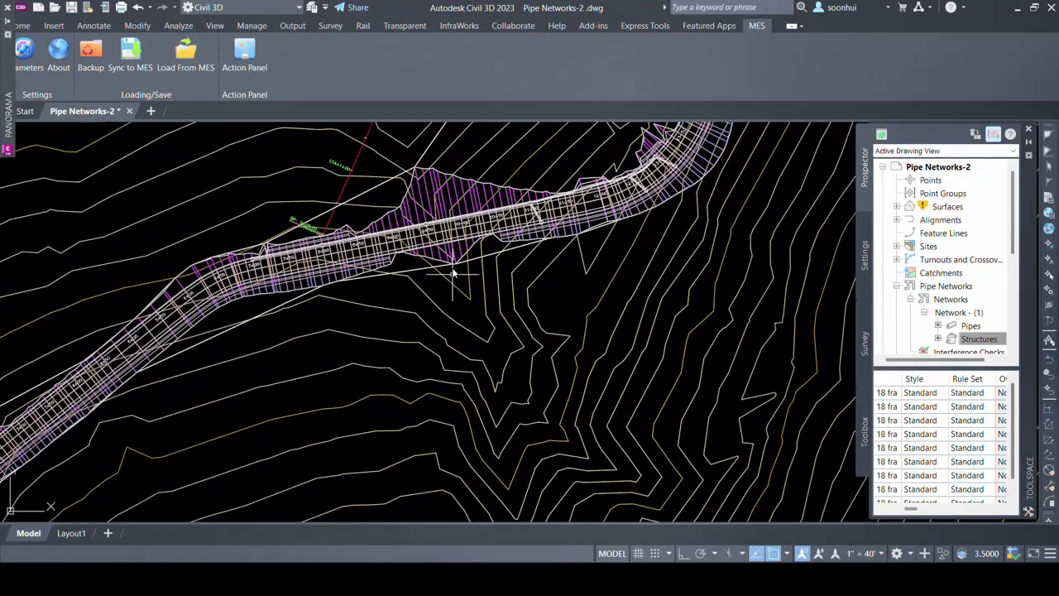
pyautogui.scroll(2, 453, 273)
pyautogui.moveTo(496, 285); pyautogui.dragTo(555, 359, button='middle')
pyautogui.scroll(2, 515, 331)
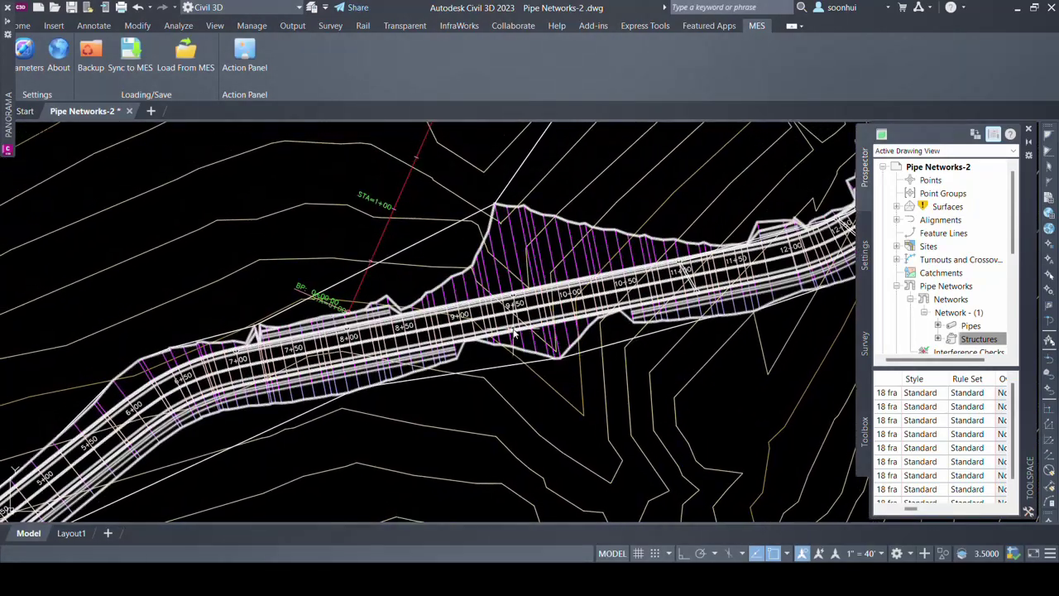
pyautogui.scroll(2, 515, 331)
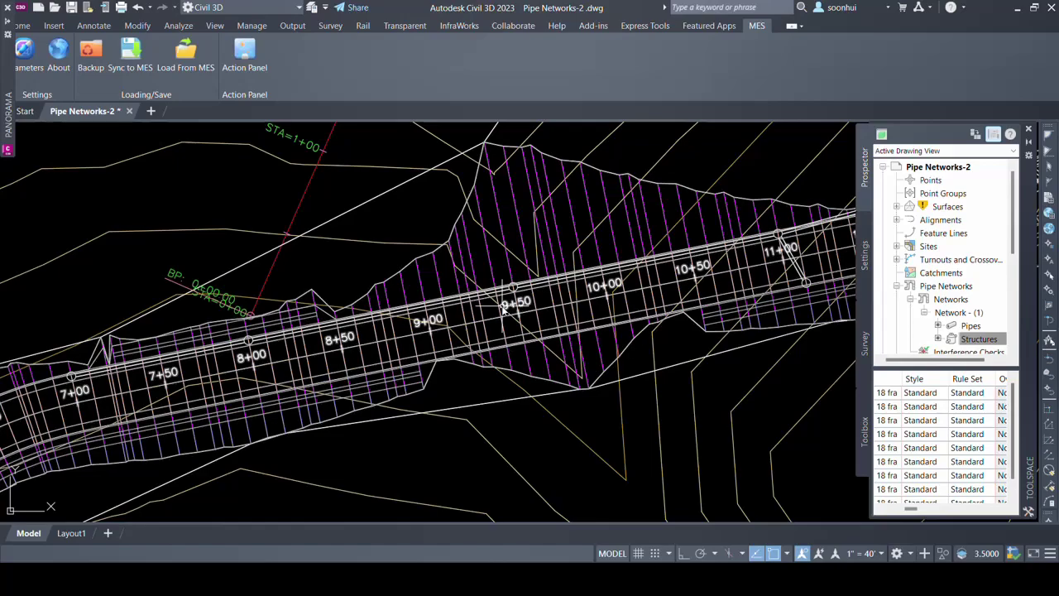
pyautogui.scroll(-5, 502, 308)
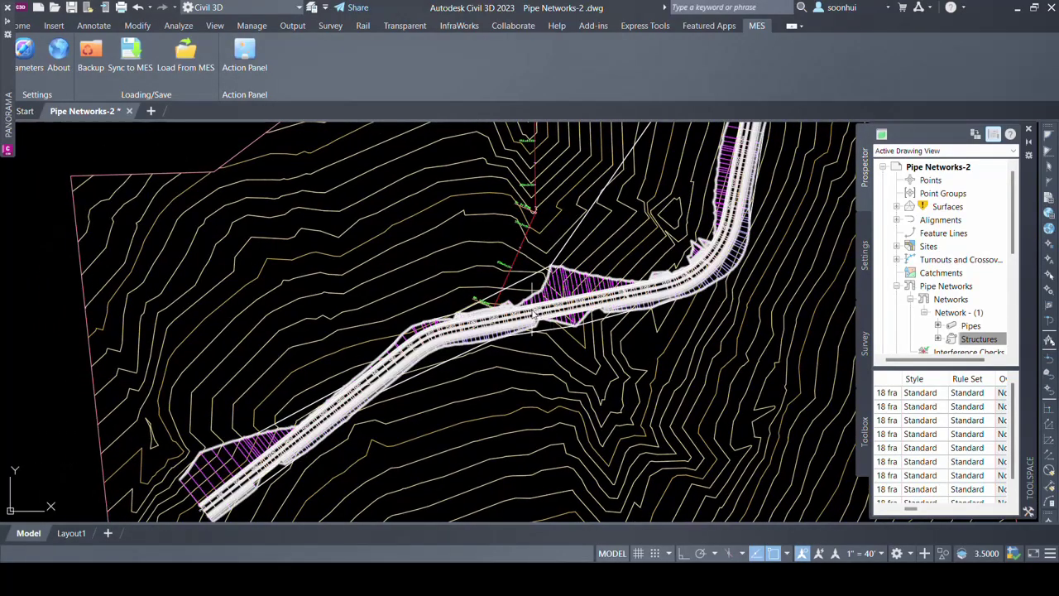
pyautogui.scroll(2, 479, 322)
pyautogui.scroll(2, 463, 323)
pyautogui.scroll(1, 407, 322)
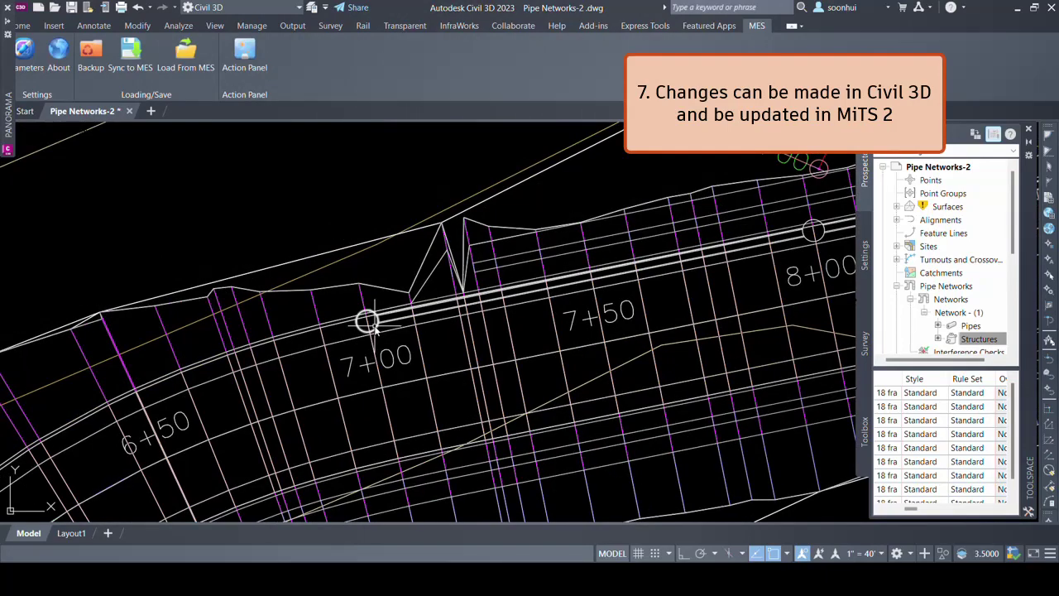
# - Move the structure near station 7+00 north of the corridor beside the BP label
pyautogui.click(368, 321)
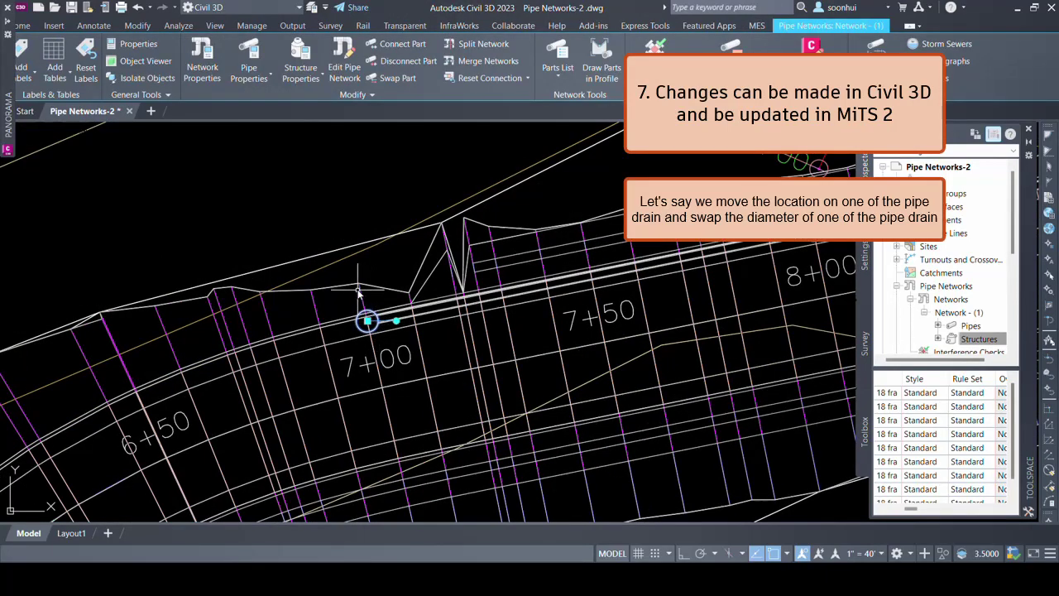
pyautogui.scroll(-3, 358, 291)
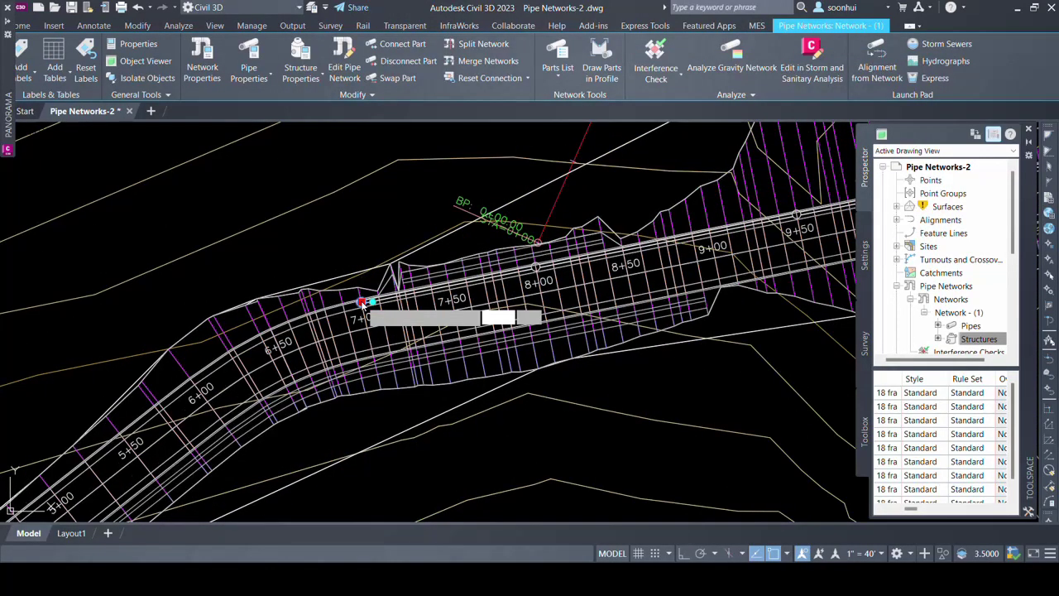
pyautogui.click(362, 303)
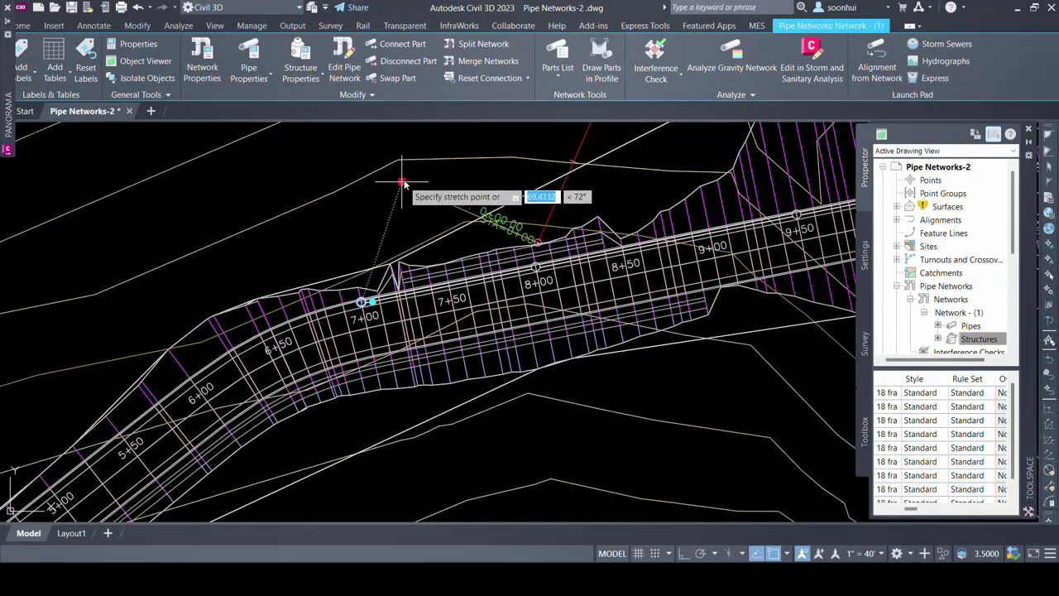
pyautogui.click(406, 177)
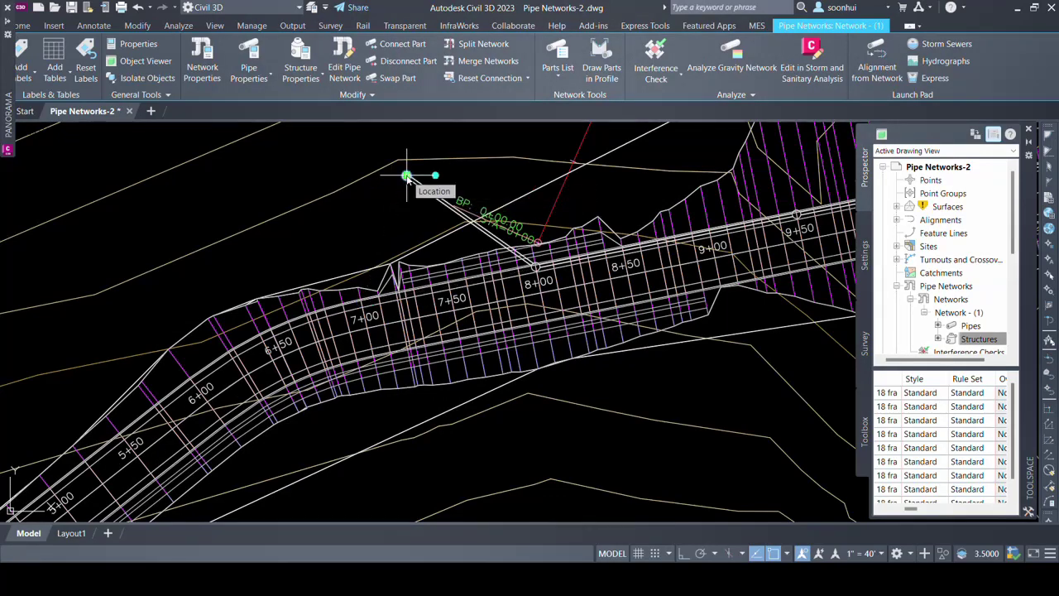
pyautogui.scroll(-3, 416, 236)
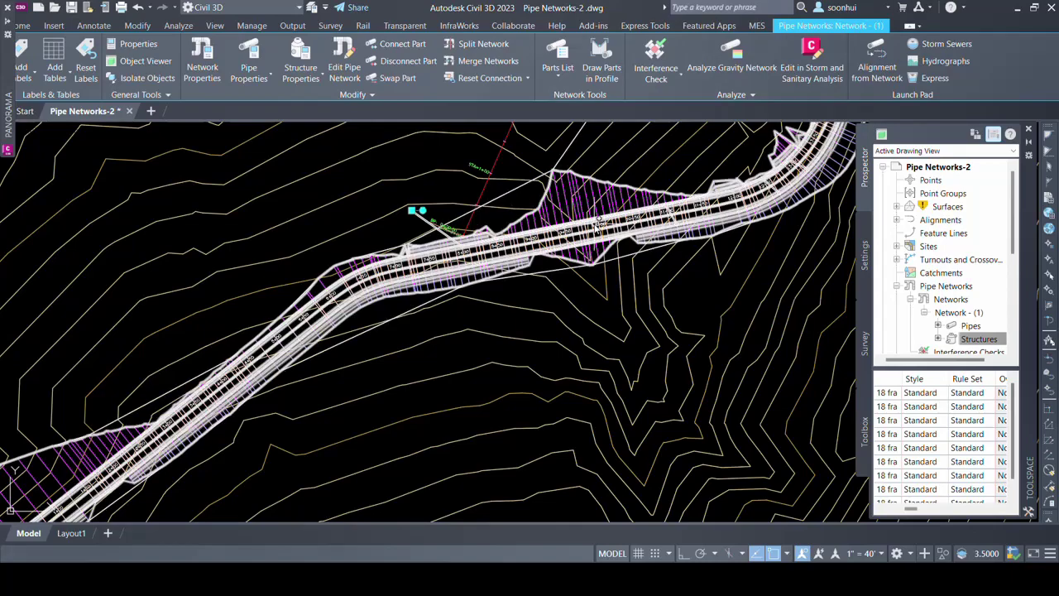
pyautogui.moveTo(417, 236); pyautogui.dragTo(355, 266, button='middle')
pyautogui.press('Escape')
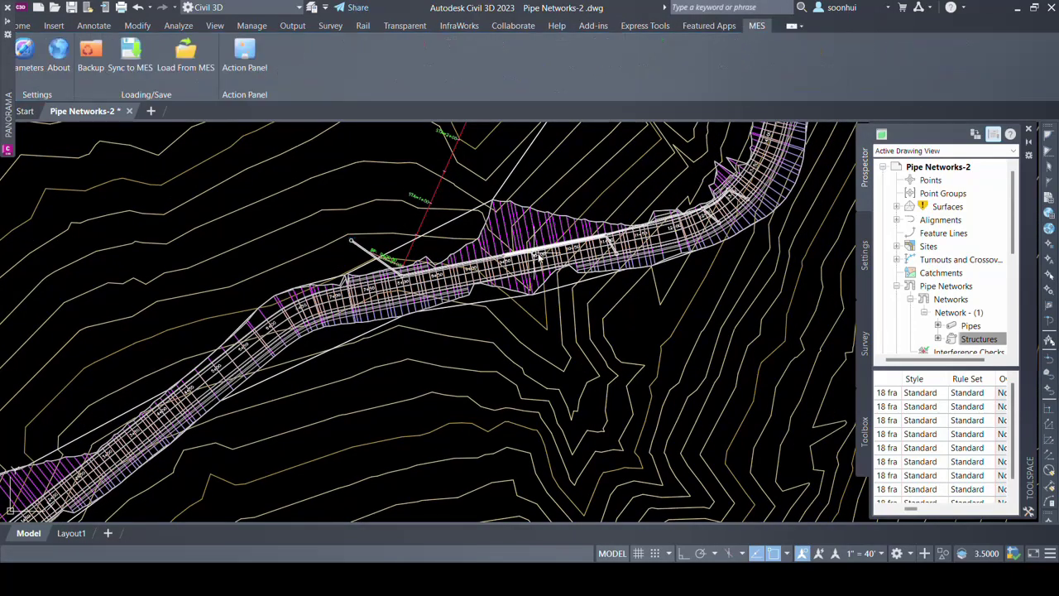
# - Pan and zoom to the pipe near stations 8+00–8+50
pyautogui.moveTo(670, 228); pyautogui.dragTo(443, 327, button='middle')
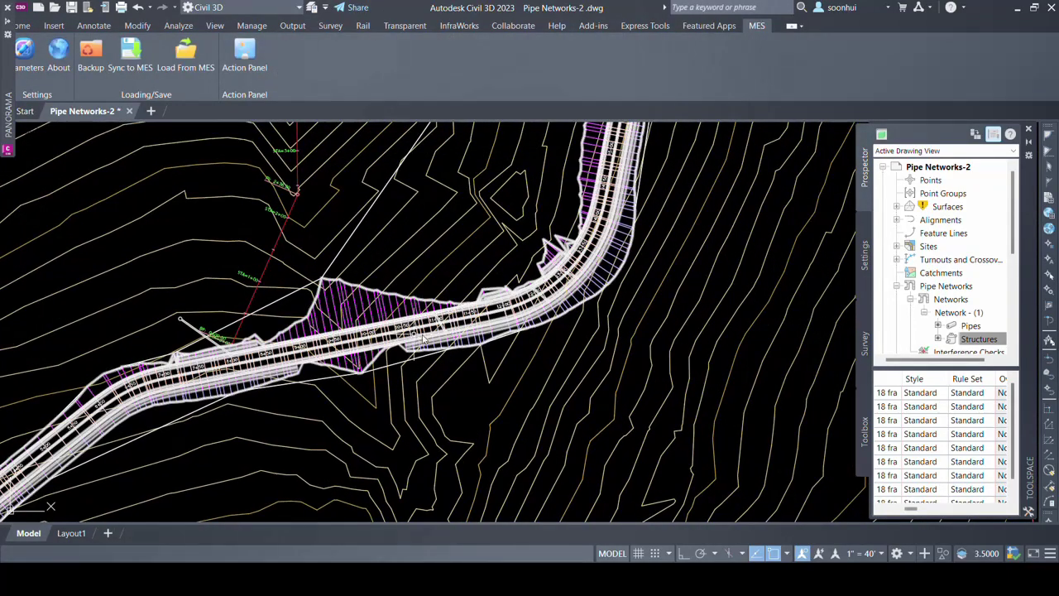
pyautogui.moveTo(308, 348); pyautogui.dragTo(372, 320, button='middle')
pyautogui.scroll(1, 372, 319)
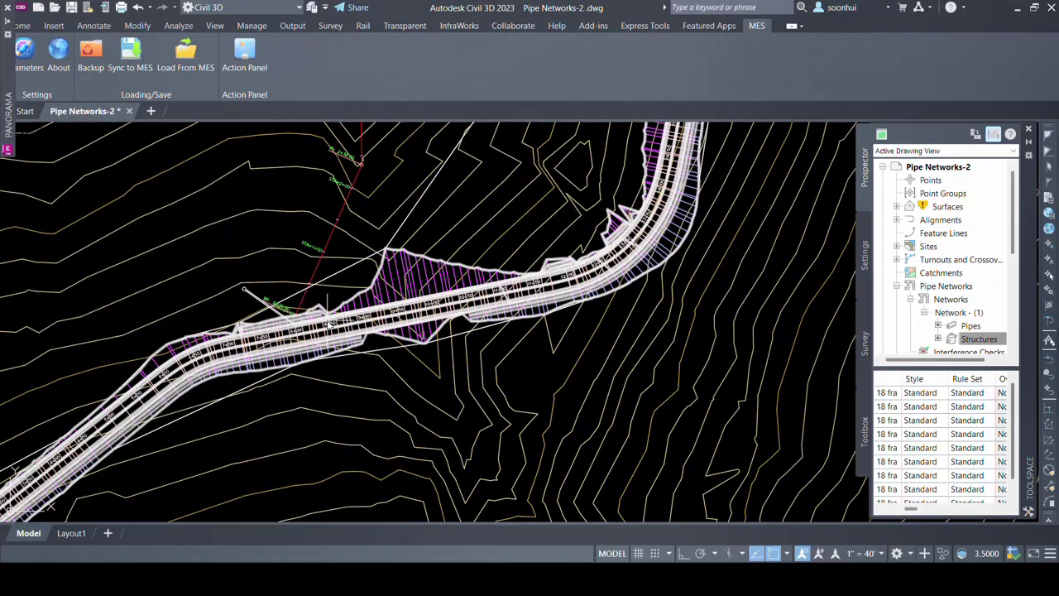
pyautogui.scroll(3, 331, 323)
pyautogui.moveTo(294, 324); pyautogui.dragTo(342, 325, button='middle')
pyautogui.scroll(2, 296, 331)
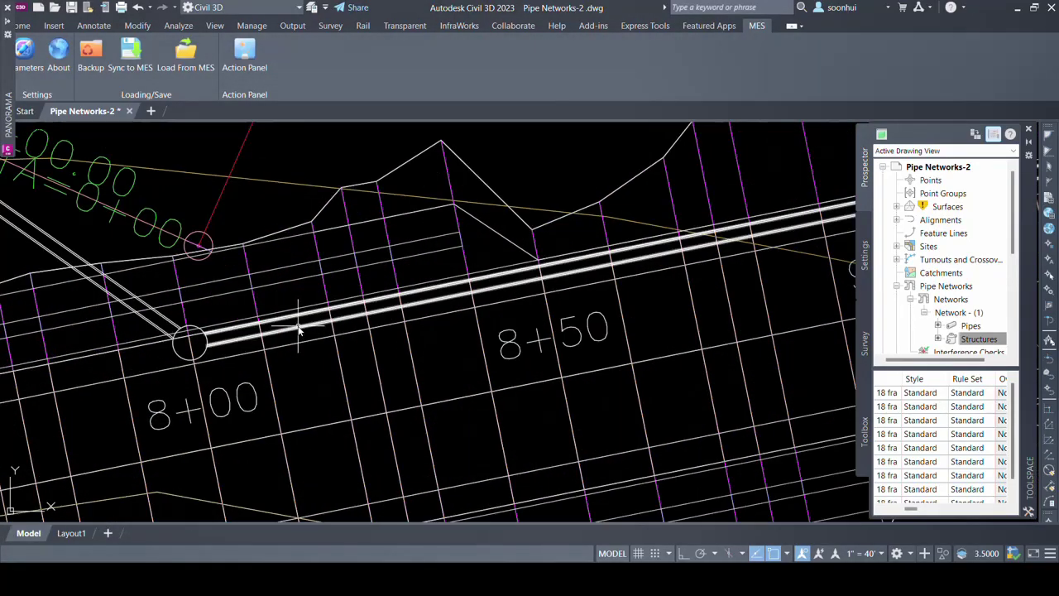
# - Swap the pipe between stations 8+00 and 9+50 for a 12 inch Concrete Pipe
pyautogui.click(299, 329)
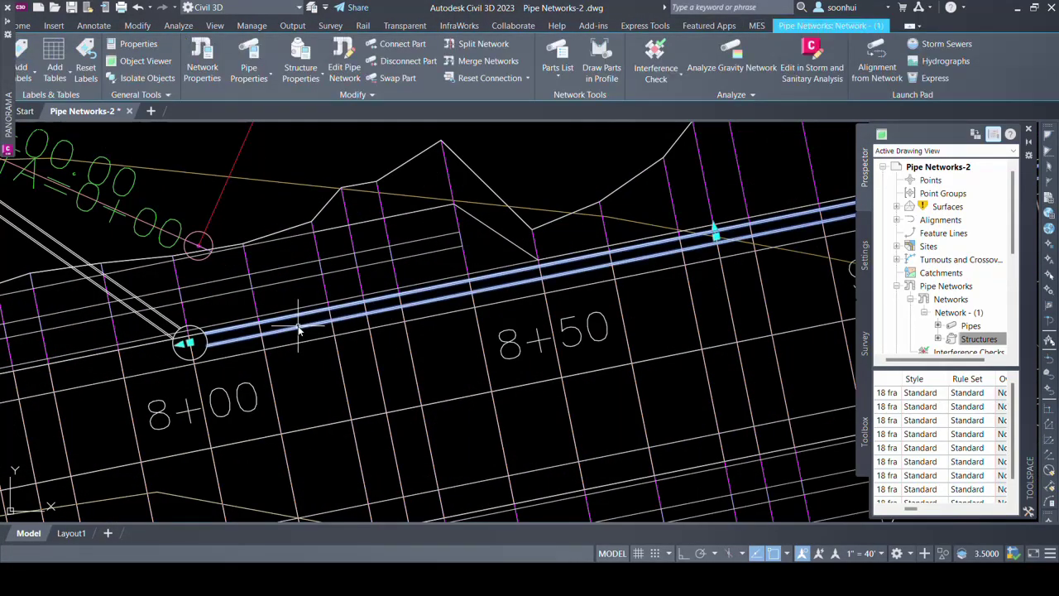
pyautogui.rightClick(299, 329)
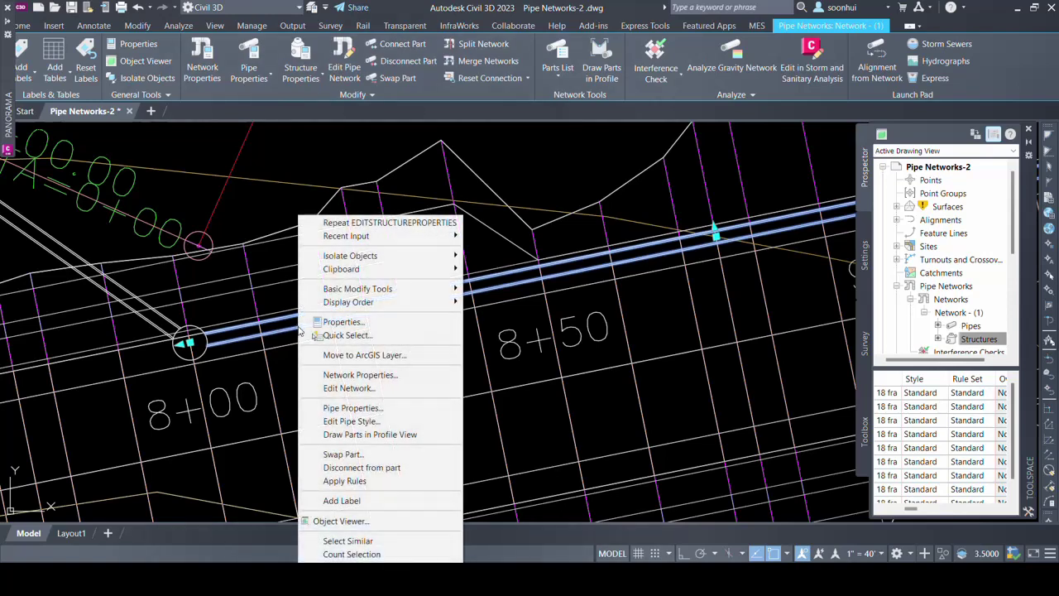
pyautogui.click(325, 455)
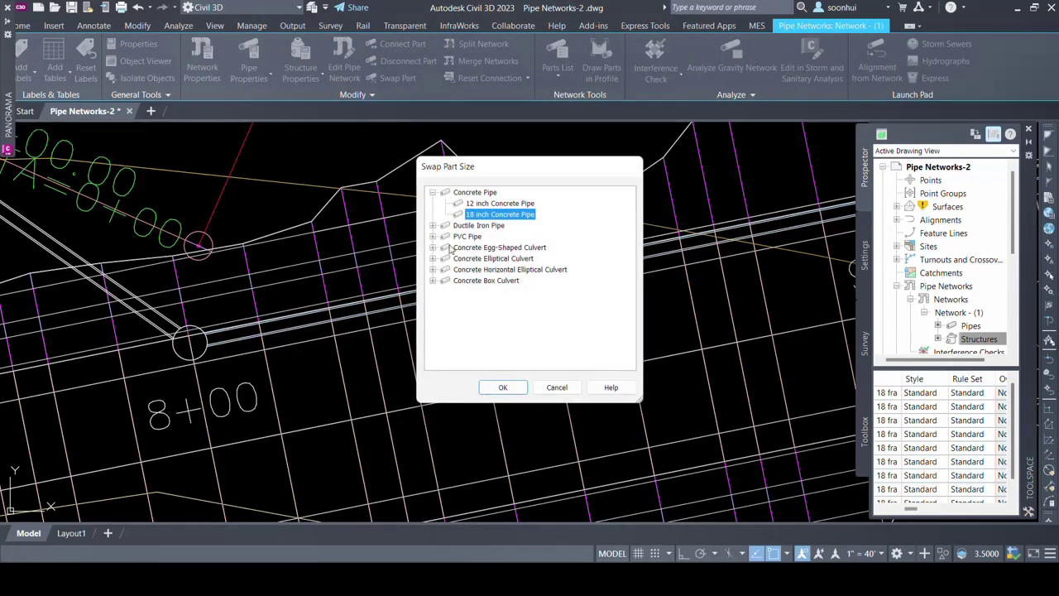
pyautogui.click(481, 205)
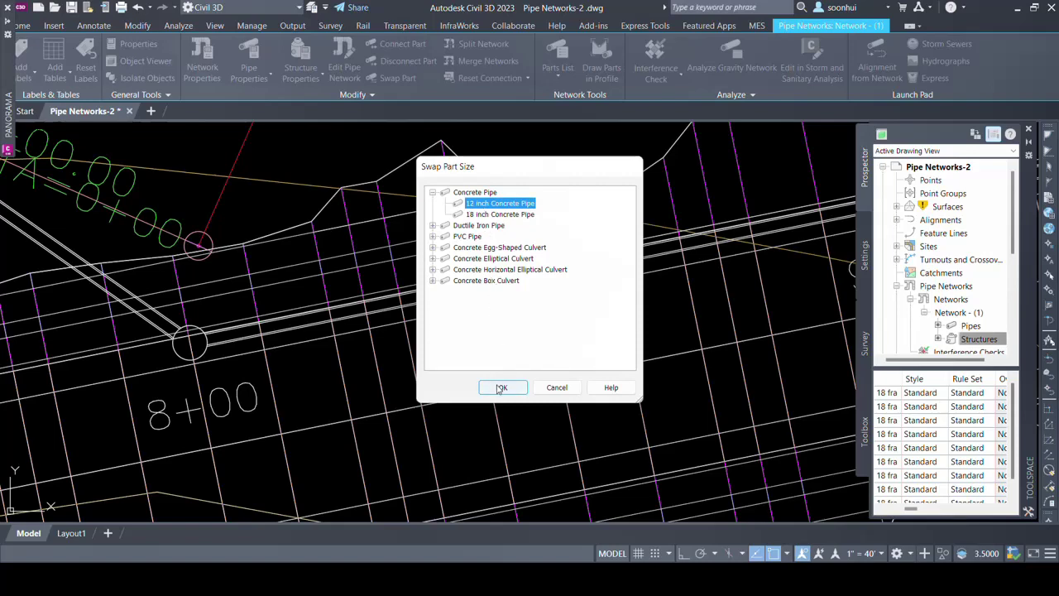
pyautogui.click(498, 391)
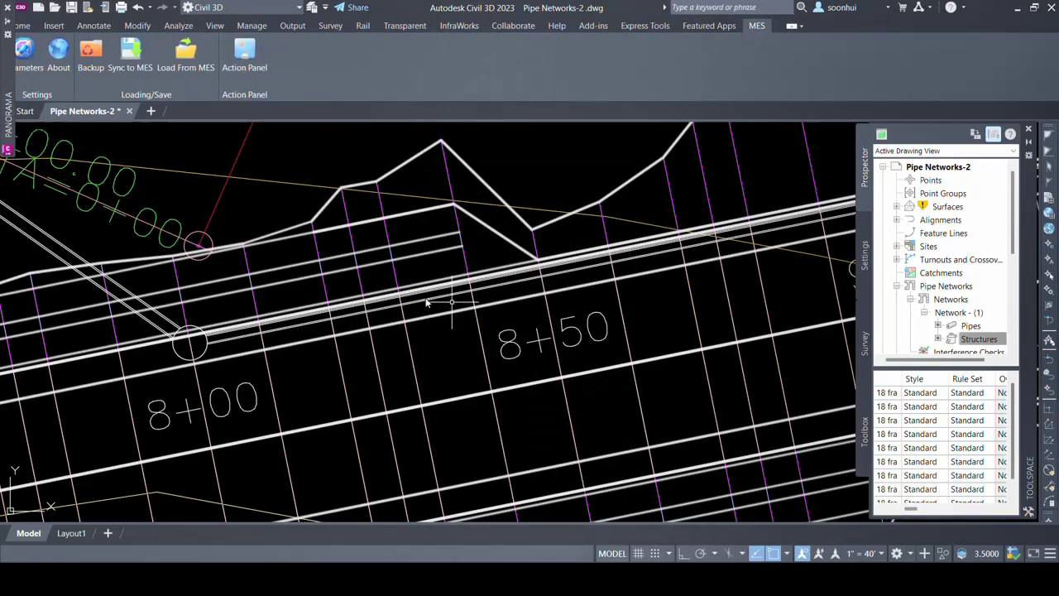
# - Check the swapped pipe's properties to confirm a 12.000" inner diameter
pyautogui.click(347, 323)
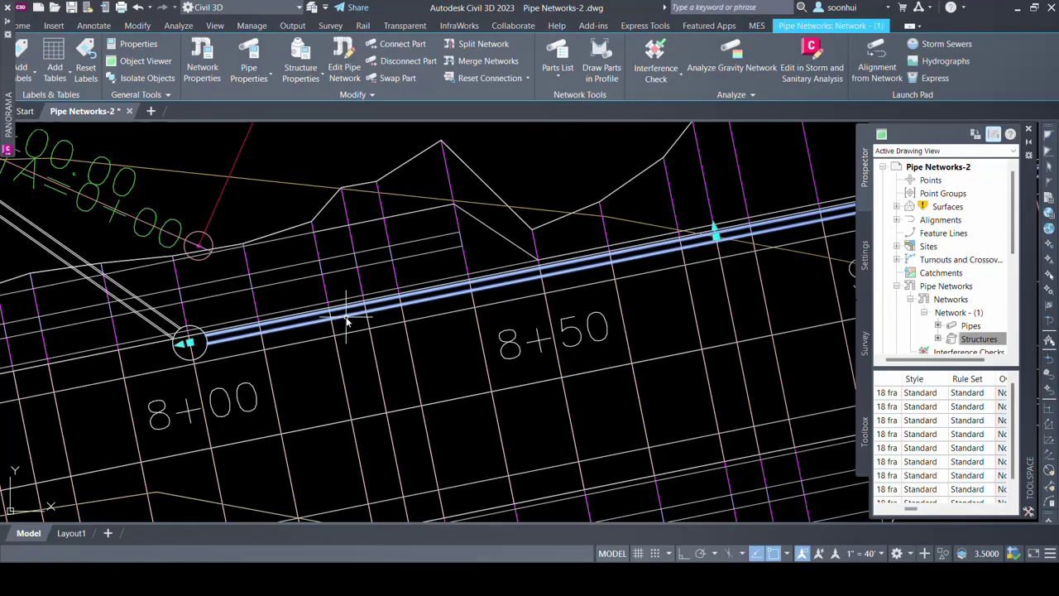
pyautogui.write('PR')
pyautogui.press('Return')
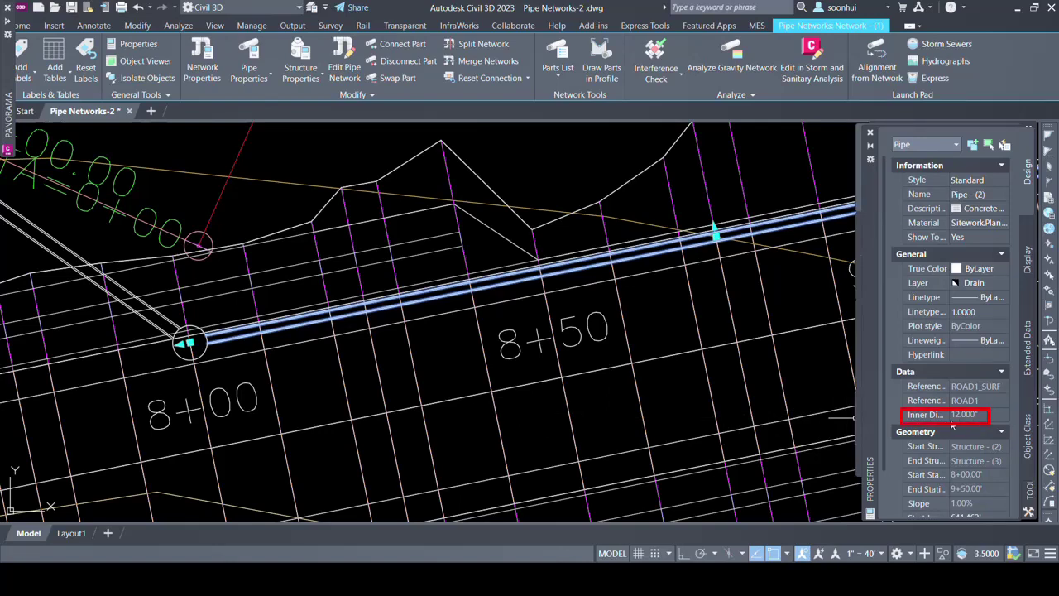
pyautogui.scroll(-5, 457, 288)
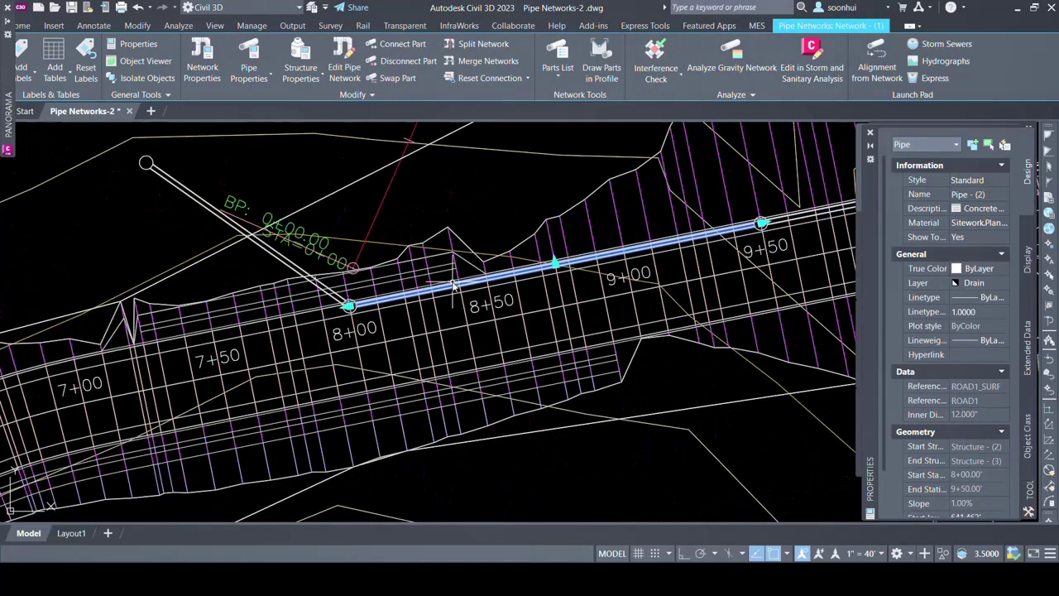
# - Save the drawing and sync the pipe network changes into From C3D to M2.mits2
pyautogui.rightClick(70, 112)
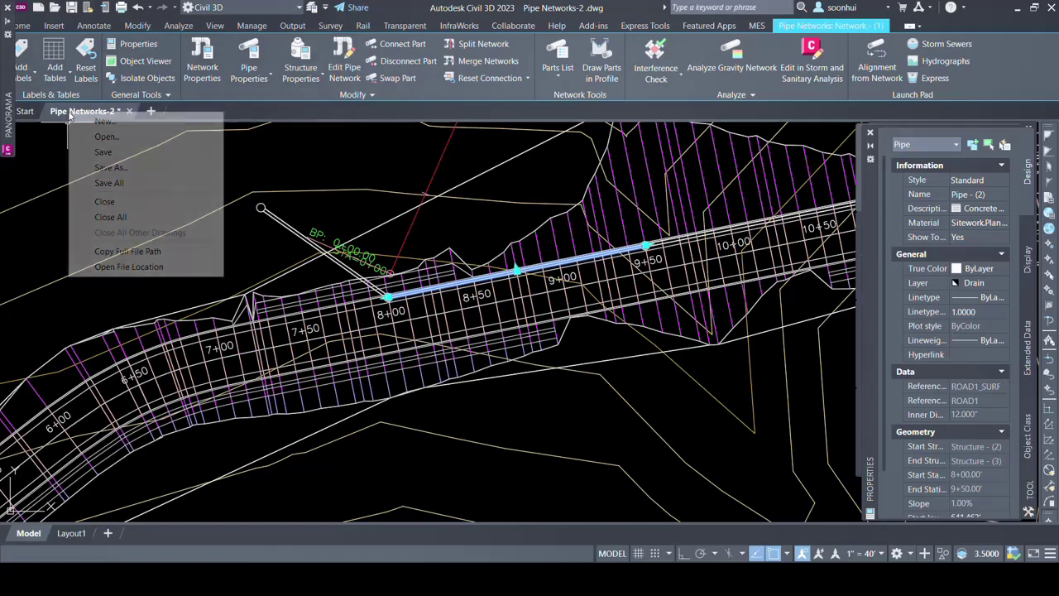
pyautogui.click(77, 153)
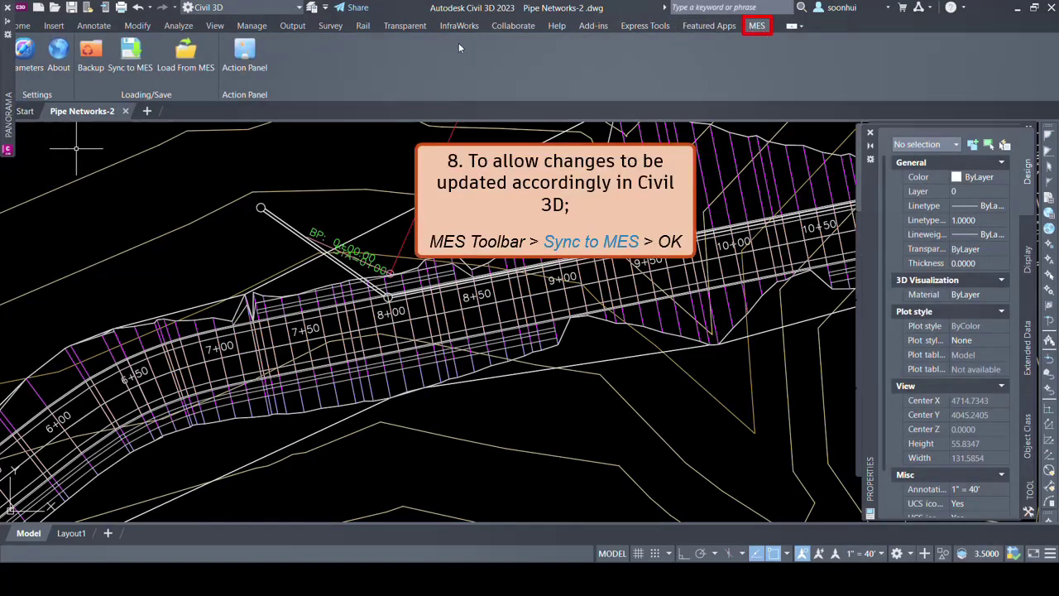
pyautogui.click(135, 68)
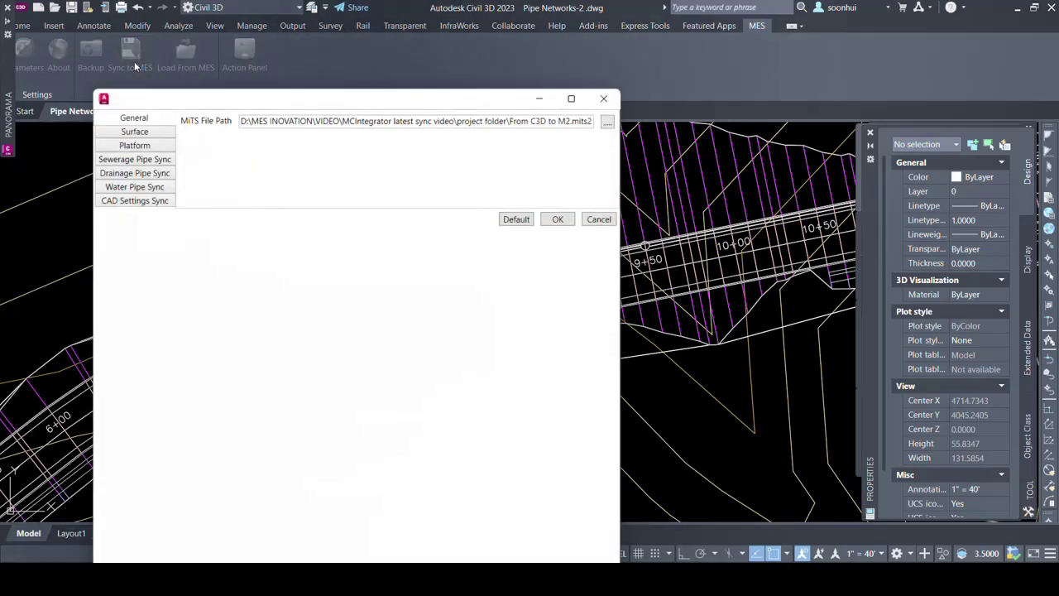
pyautogui.moveTo(172, 98)
pyautogui.mouseDown()
pyautogui.moveTo(362, 79)
pyautogui.moveTo(353, 57)
pyautogui.mouseUp()
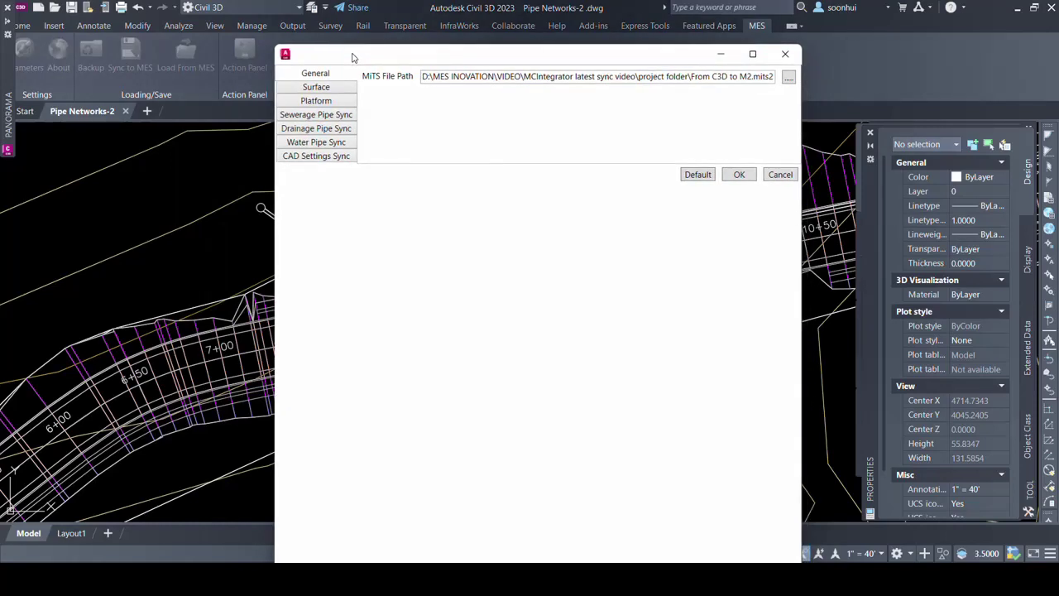
pyautogui.click(737, 174)
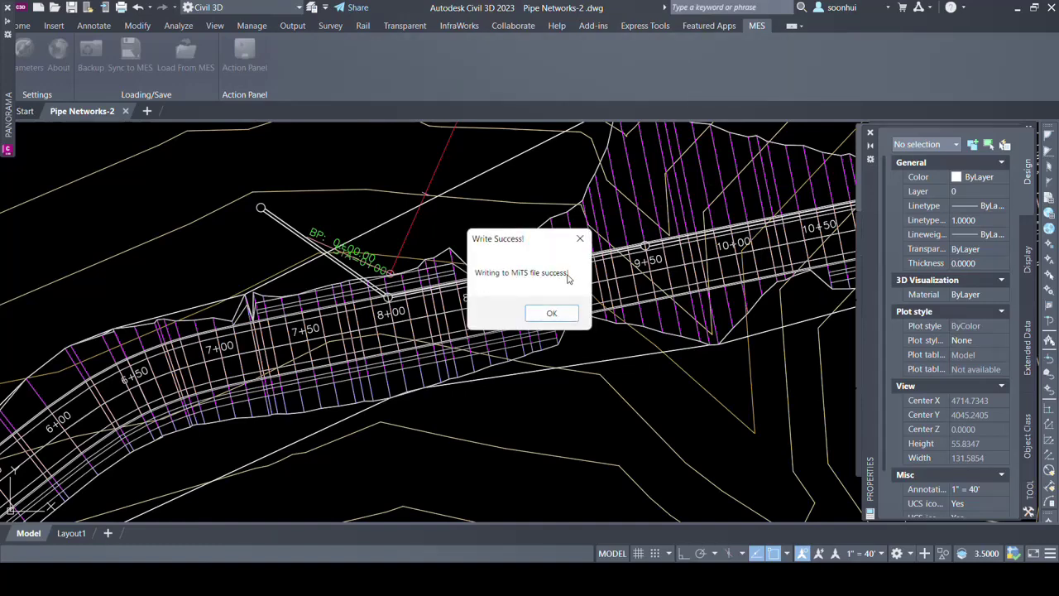
pyautogui.click(560, 315)
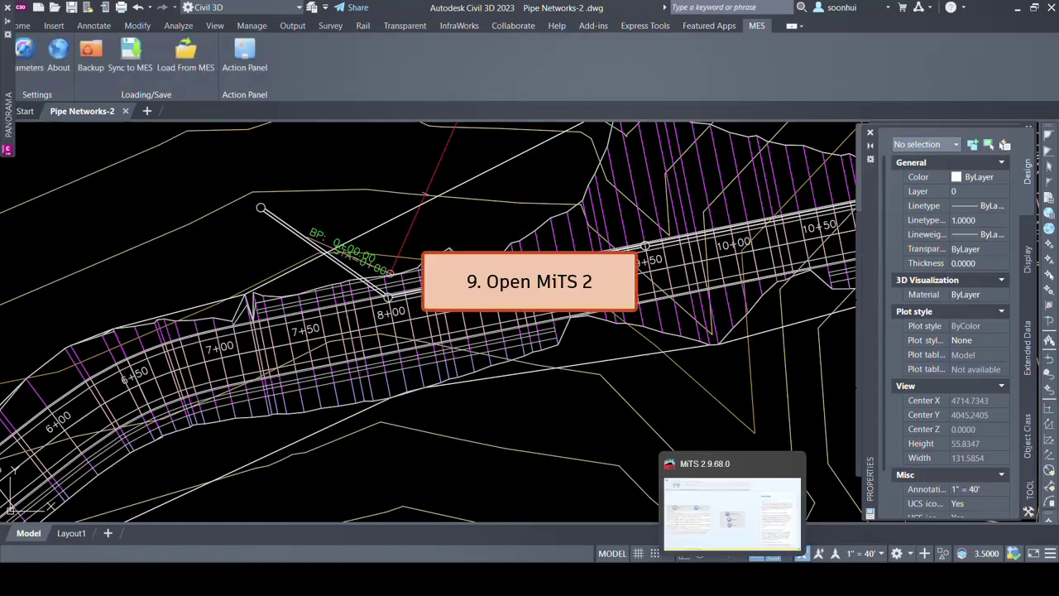
pyautogui.click(734, 509)
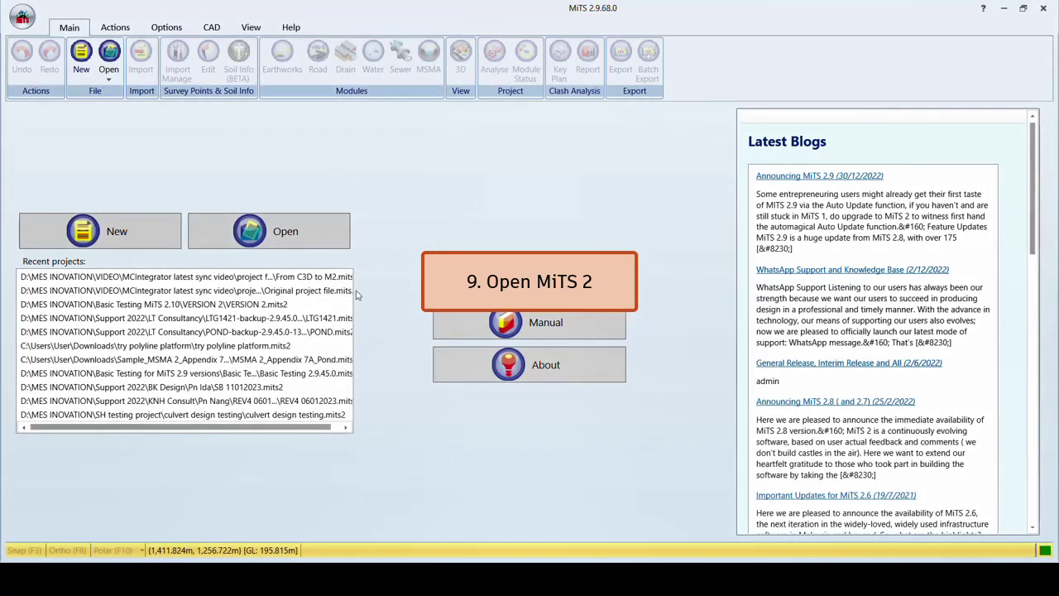
# - Open From C3D to M2.mits2 from the MiTS 2 start page
pyautogui.click(304, 245)
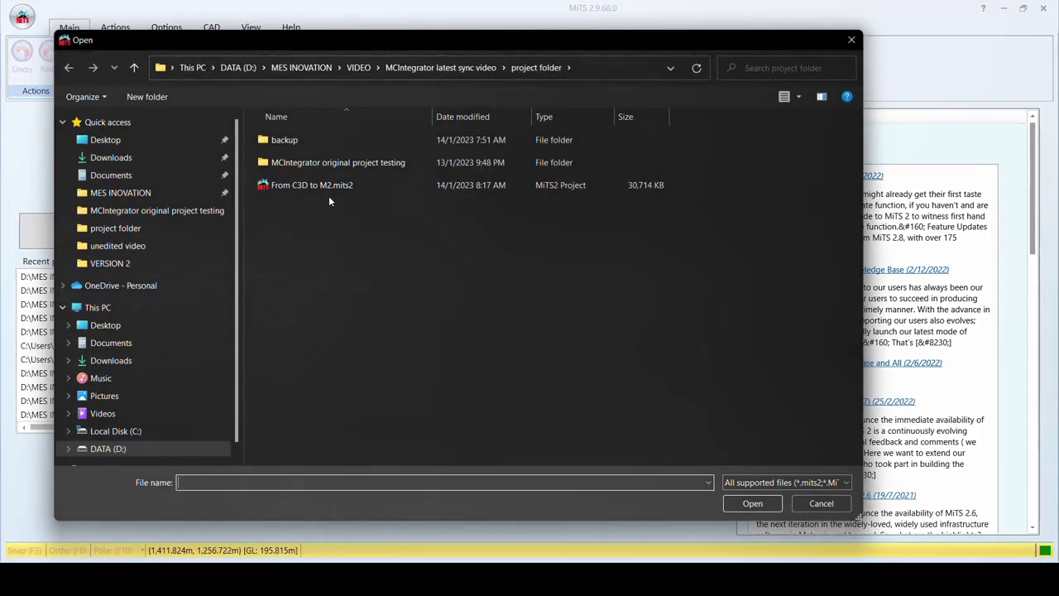
pyautogui.click(327, 186)
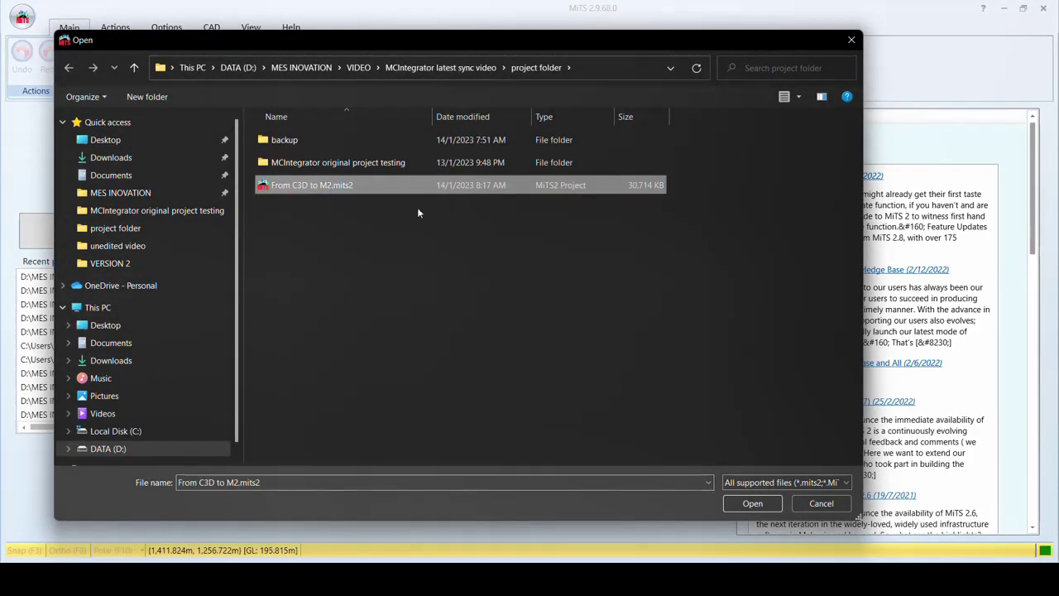
pyautogui.click(752, 503)
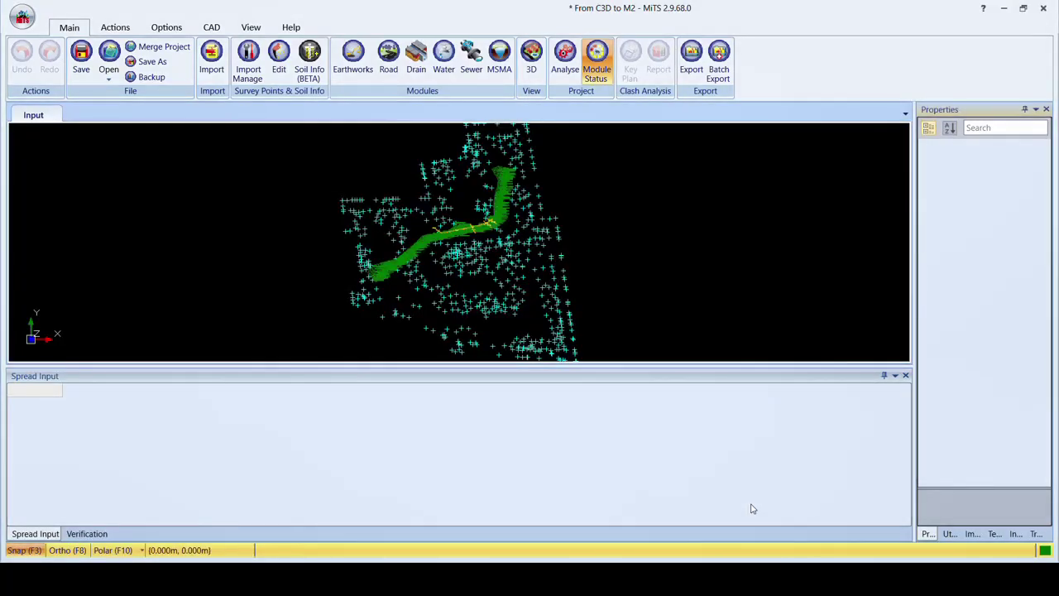
# - Open the Drain module's spread input and zoom in on the drain
pyautogui.click(417, 73)
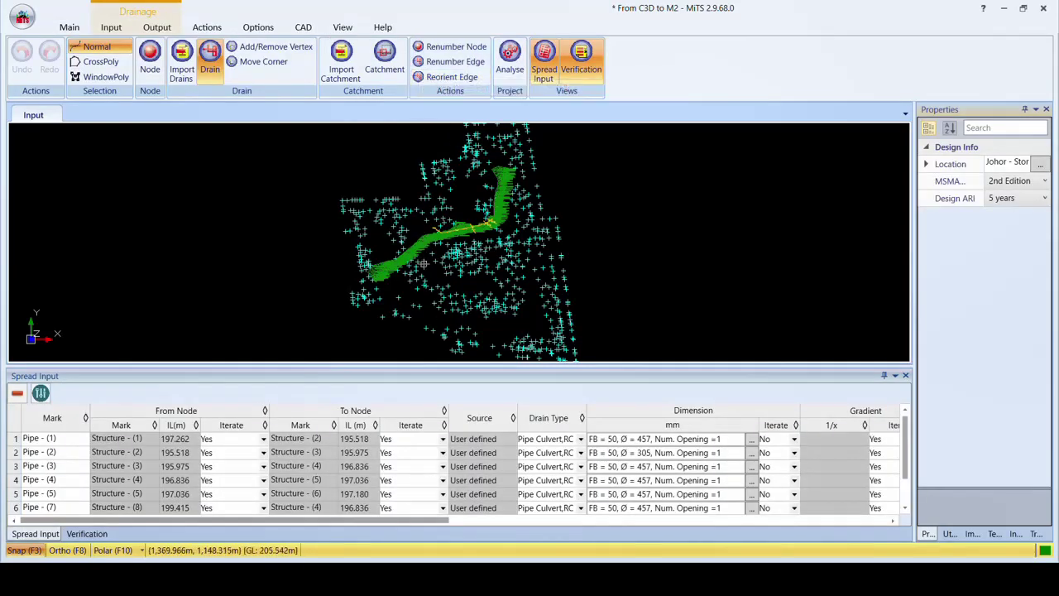
pyautogui.scroll(1, 430, 245)
pyautogui.scroll(1, 428, 247)
pyautogui.scroll(1, 421, 253)
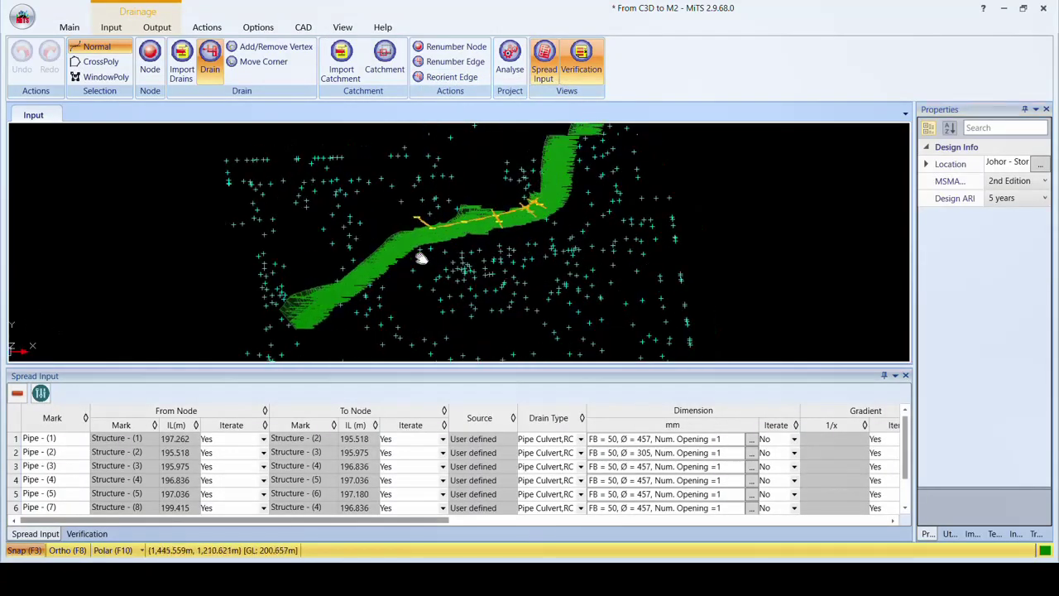
pyautogui.scroll(2, 409, 261)
pyautogui.scroll(2, 403, 270)
pyautogui.scroll(1, 403, 269)
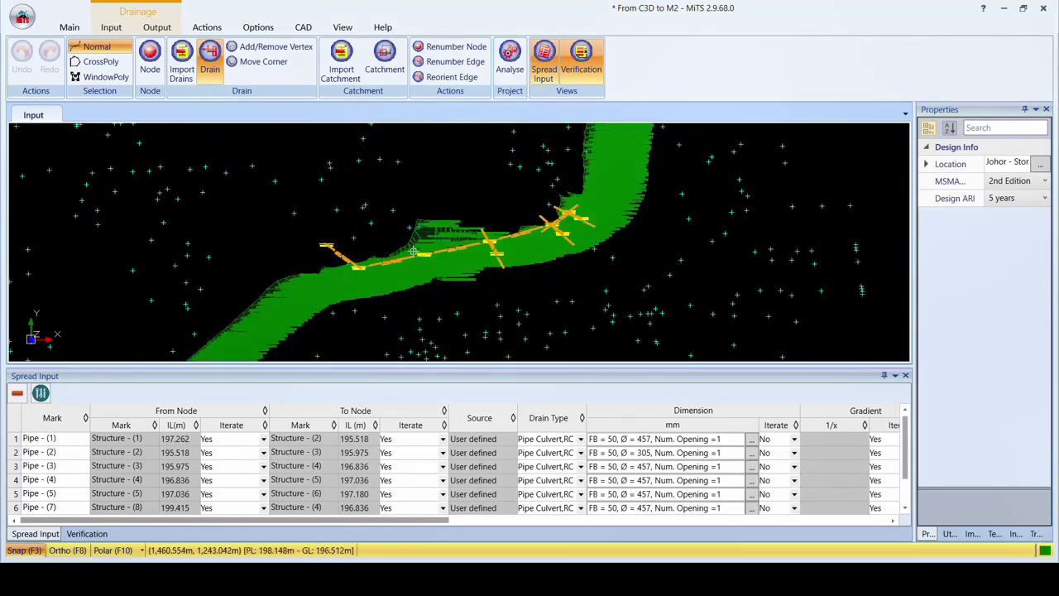
# - Select Pipe - (1), then Pipe - (2), and confirm its 305 mm diameter and 45.720 m length
pyautogui.click(342, 261)
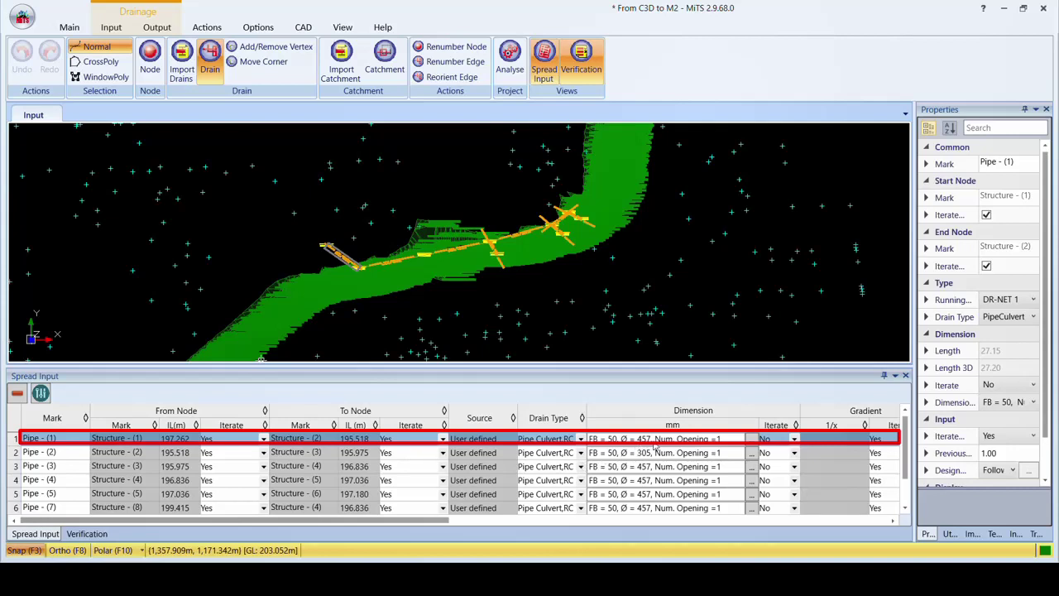
pyautogui.click(392, 265)
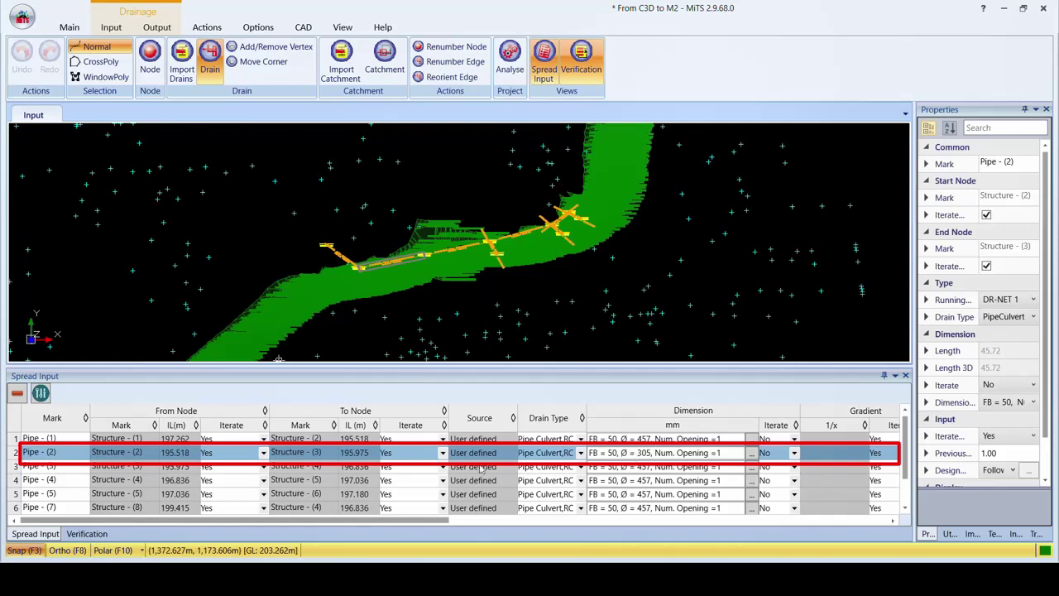
pyautogui.moveTo(417, 520); pyautogui.dragTo(894, 523)
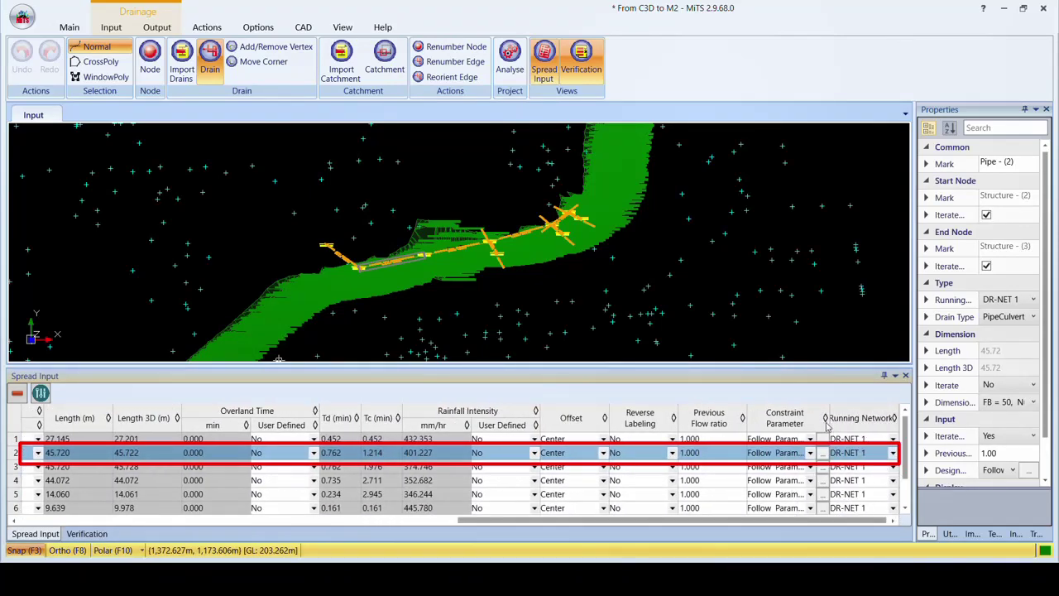